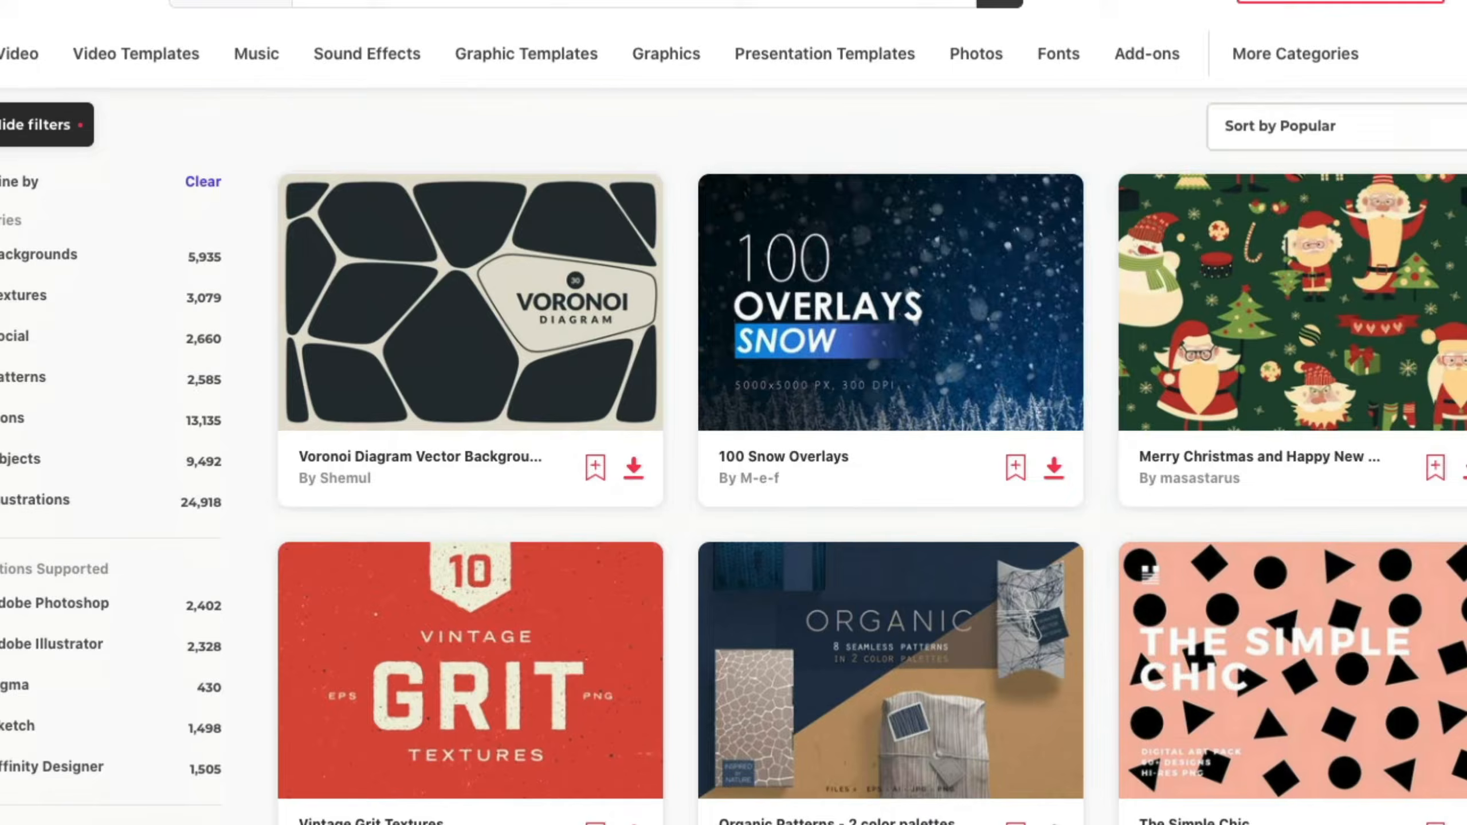
Browse the Envato Elements listings of graphics, video templates, stock video and music.
scroll(733, 463, down, 6)
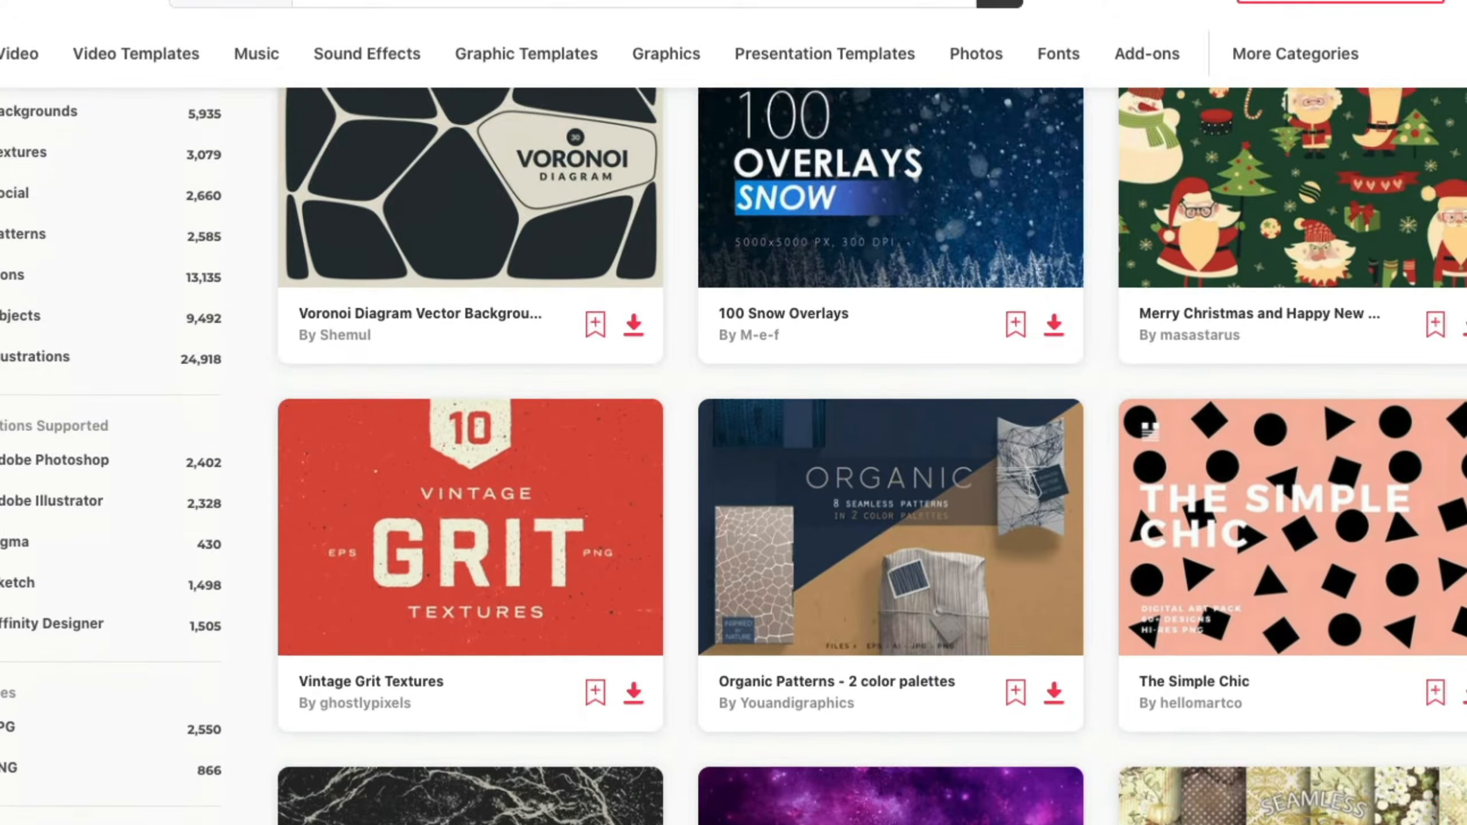
scroll(734, 462, down, 5)
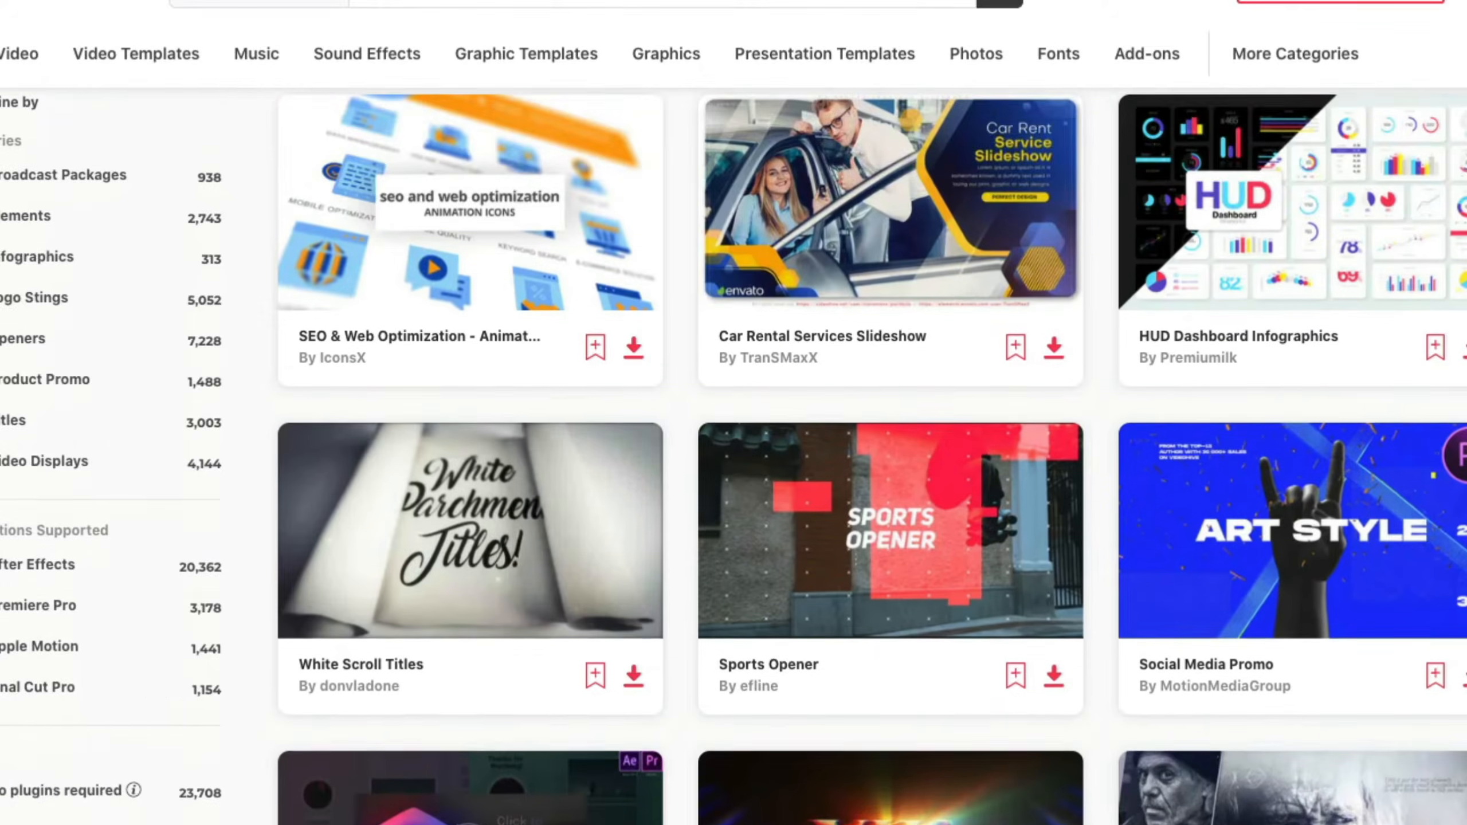
scroll(733, 462, down, 3)
scroll(733, 463, down, 5)
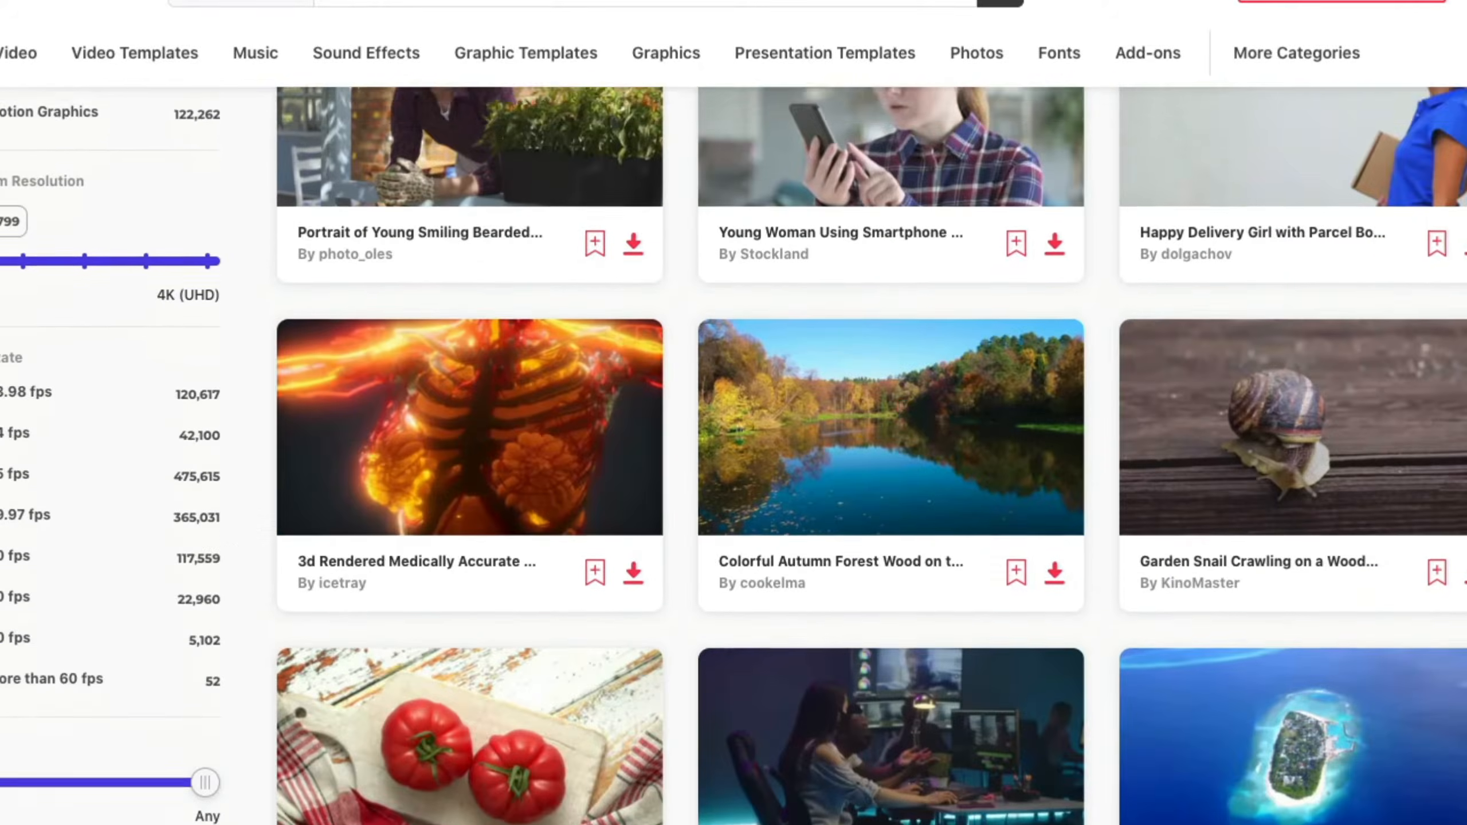
scroll(734, 462, down, 3)
scroll(733, 462, down, 10)
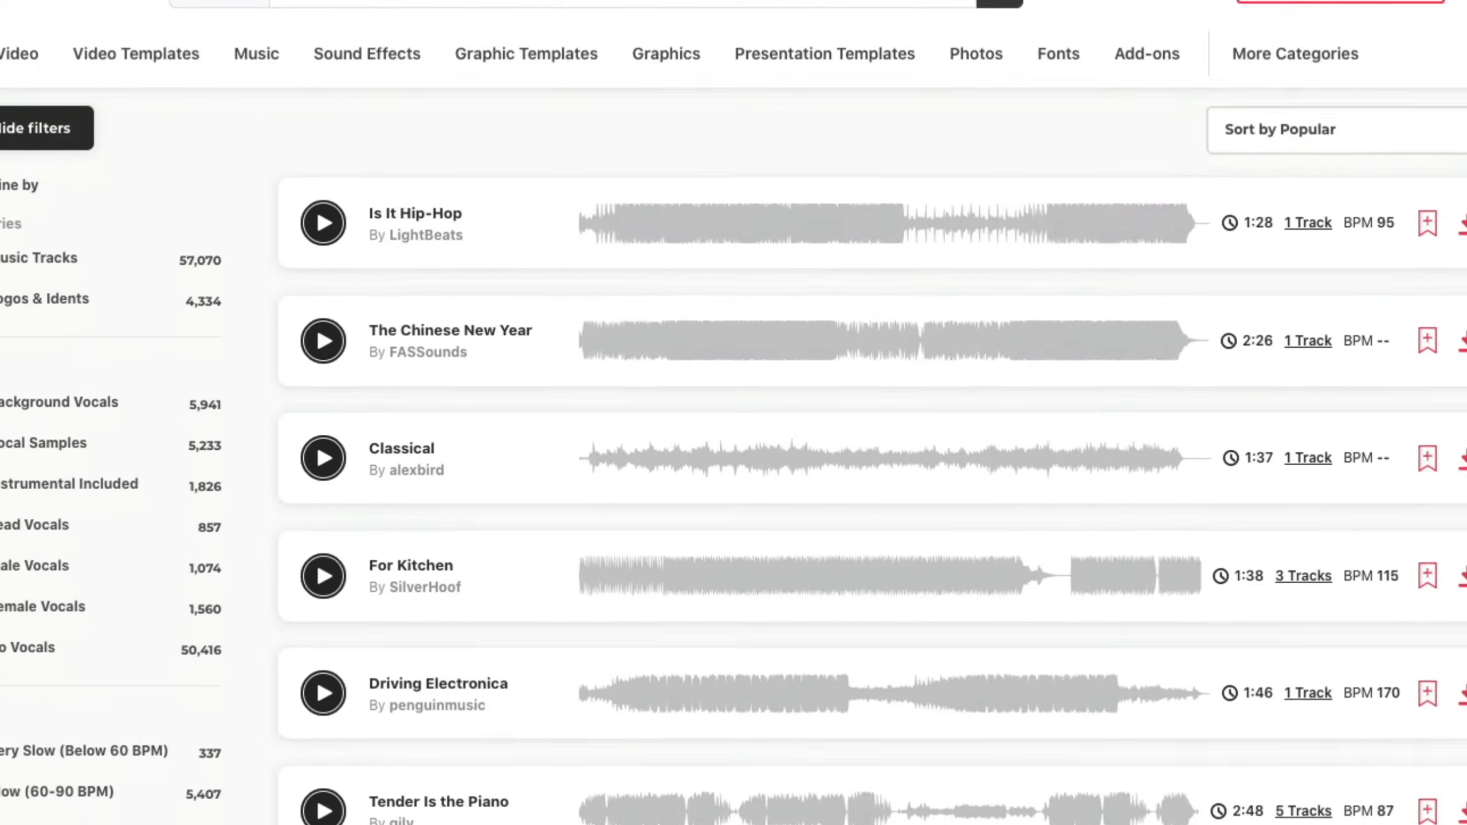
scroll(734, 462, down, 3)
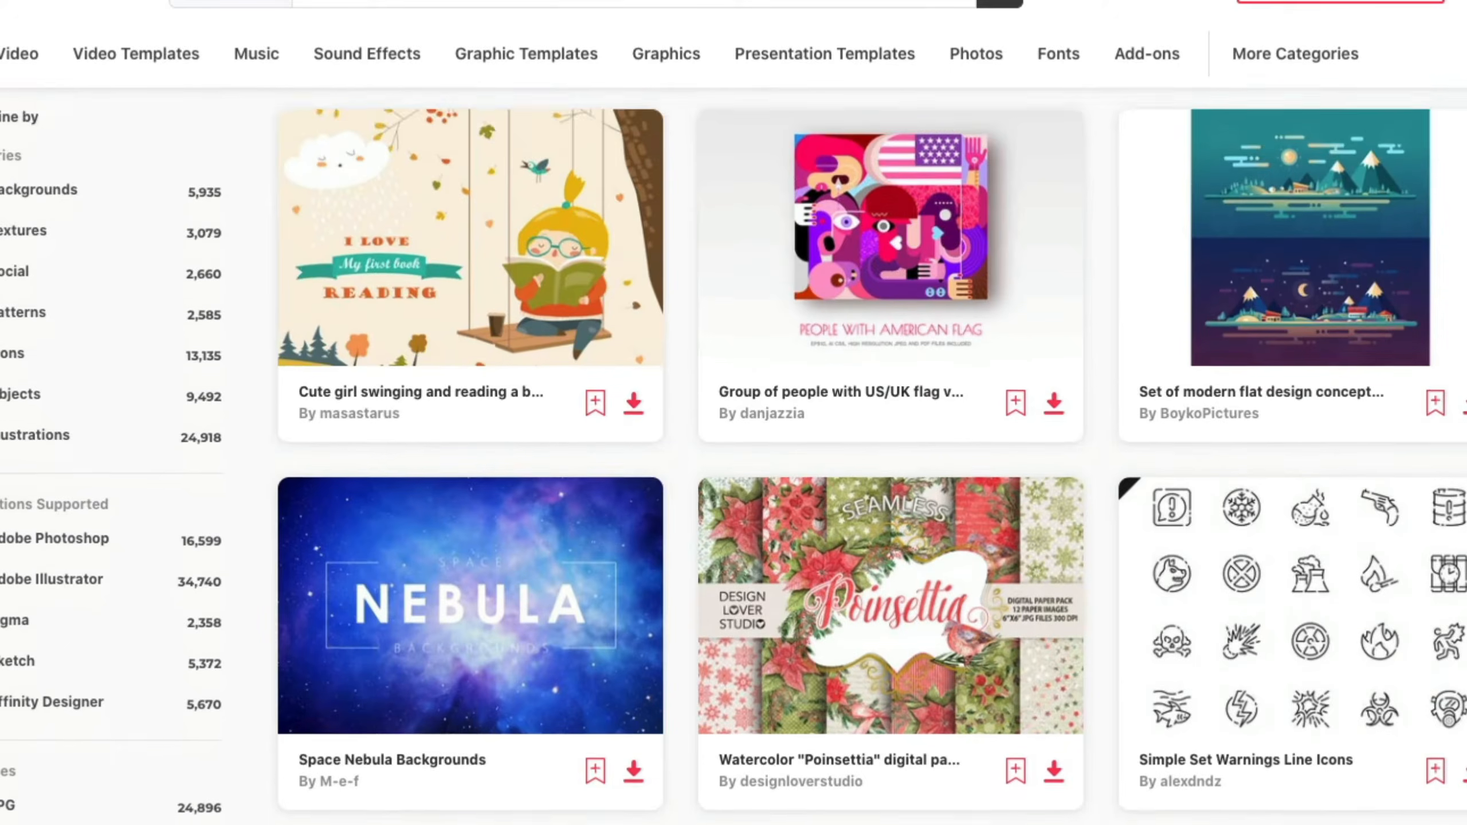
scroll(733, 463, down, 6)
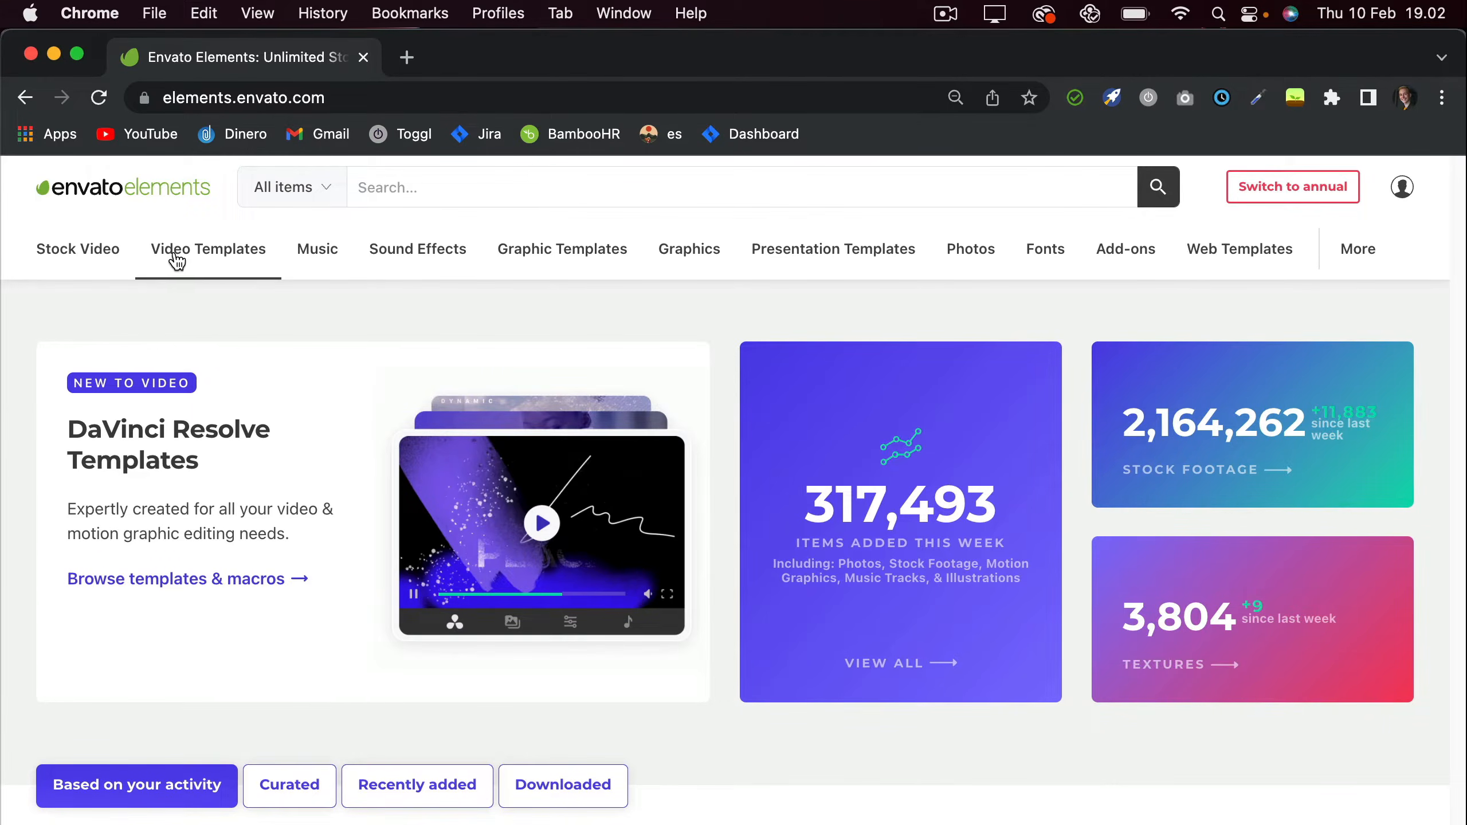
Go to the Stock Video category and search it for "coffee beans isolated".
mouse_move(425, 254)
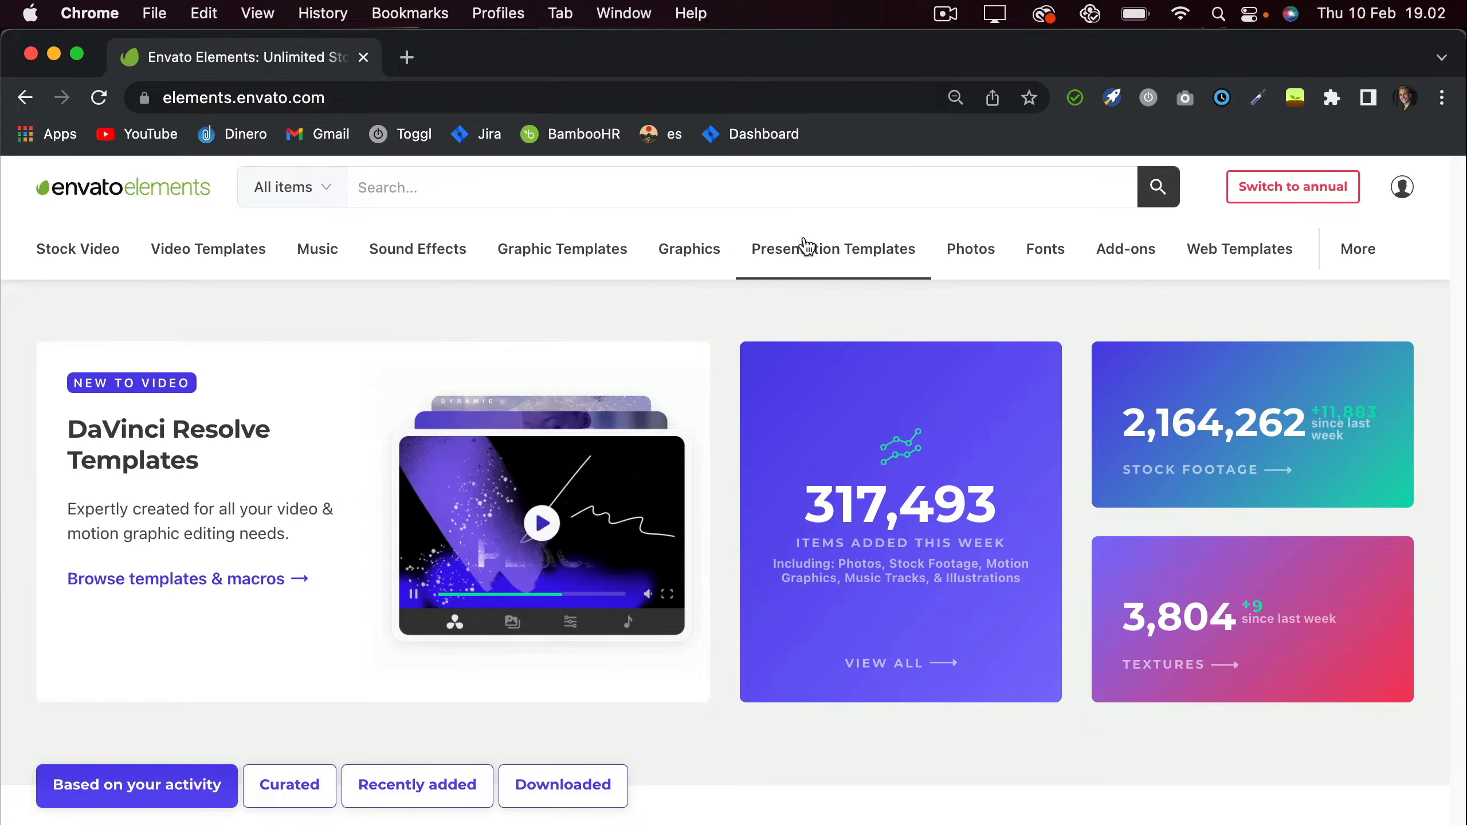
mouse_move(1162, 267)
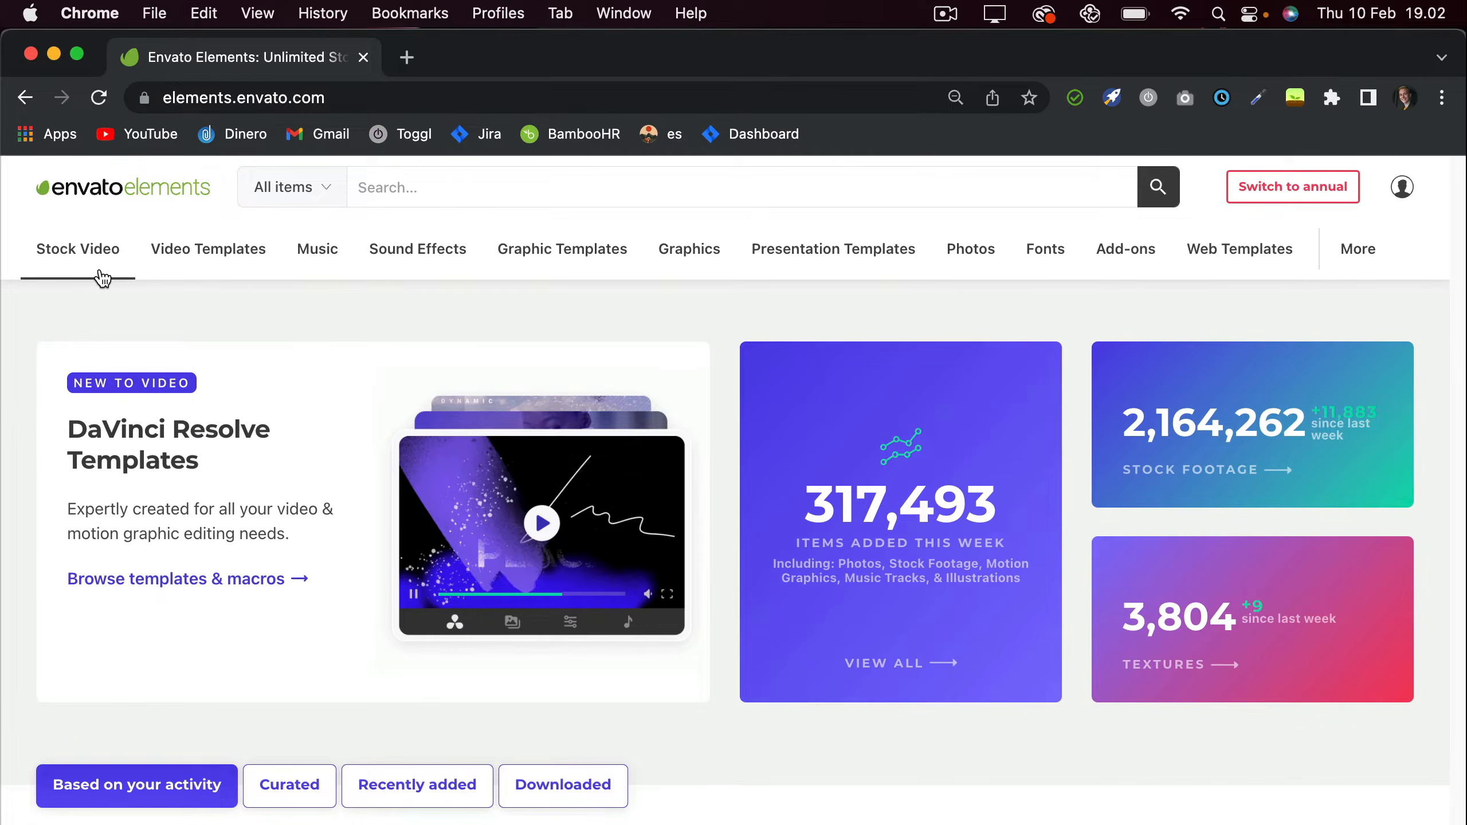
mouse_move(81, 275)
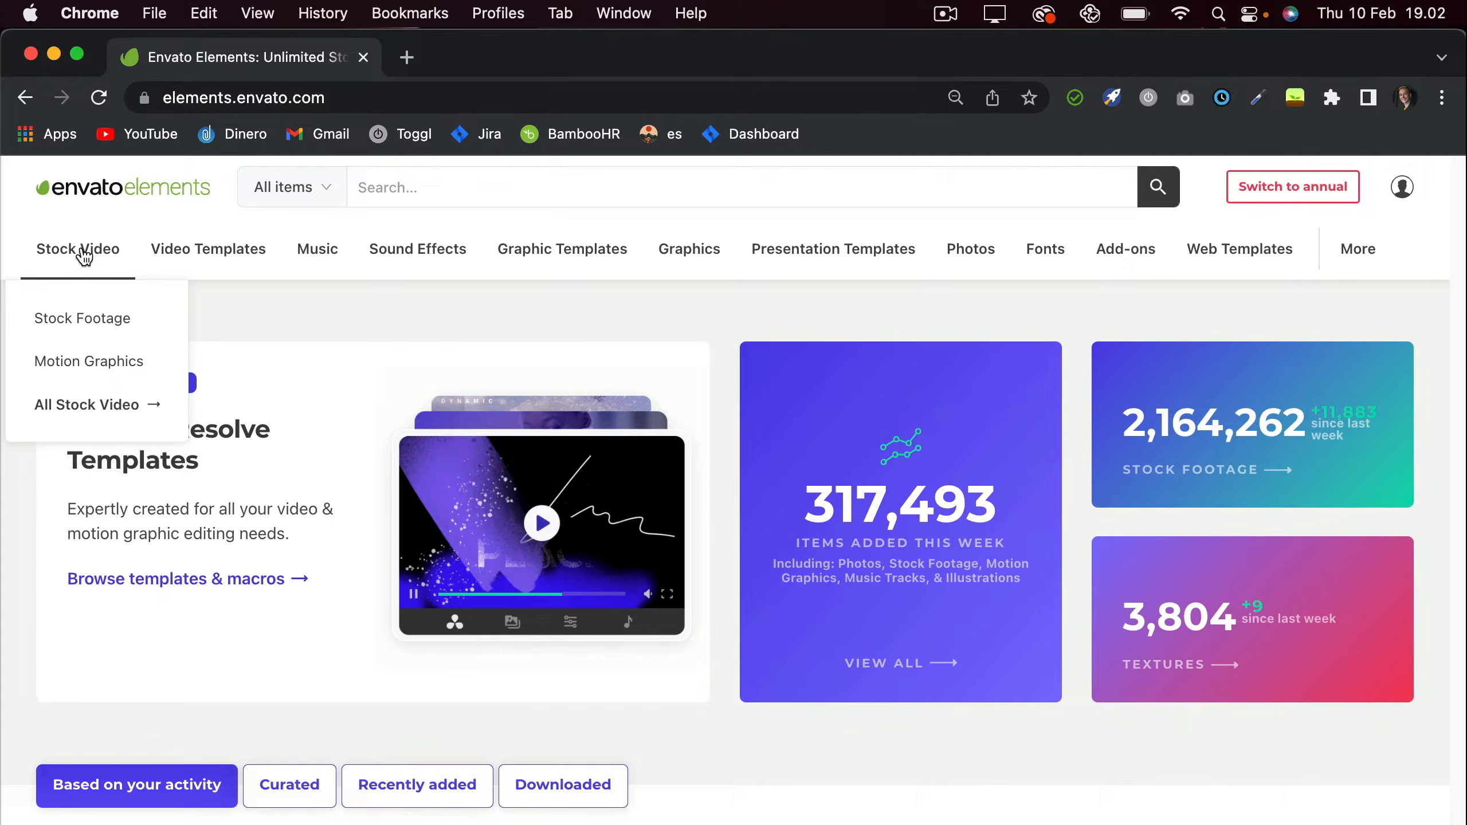
click(84, 254)
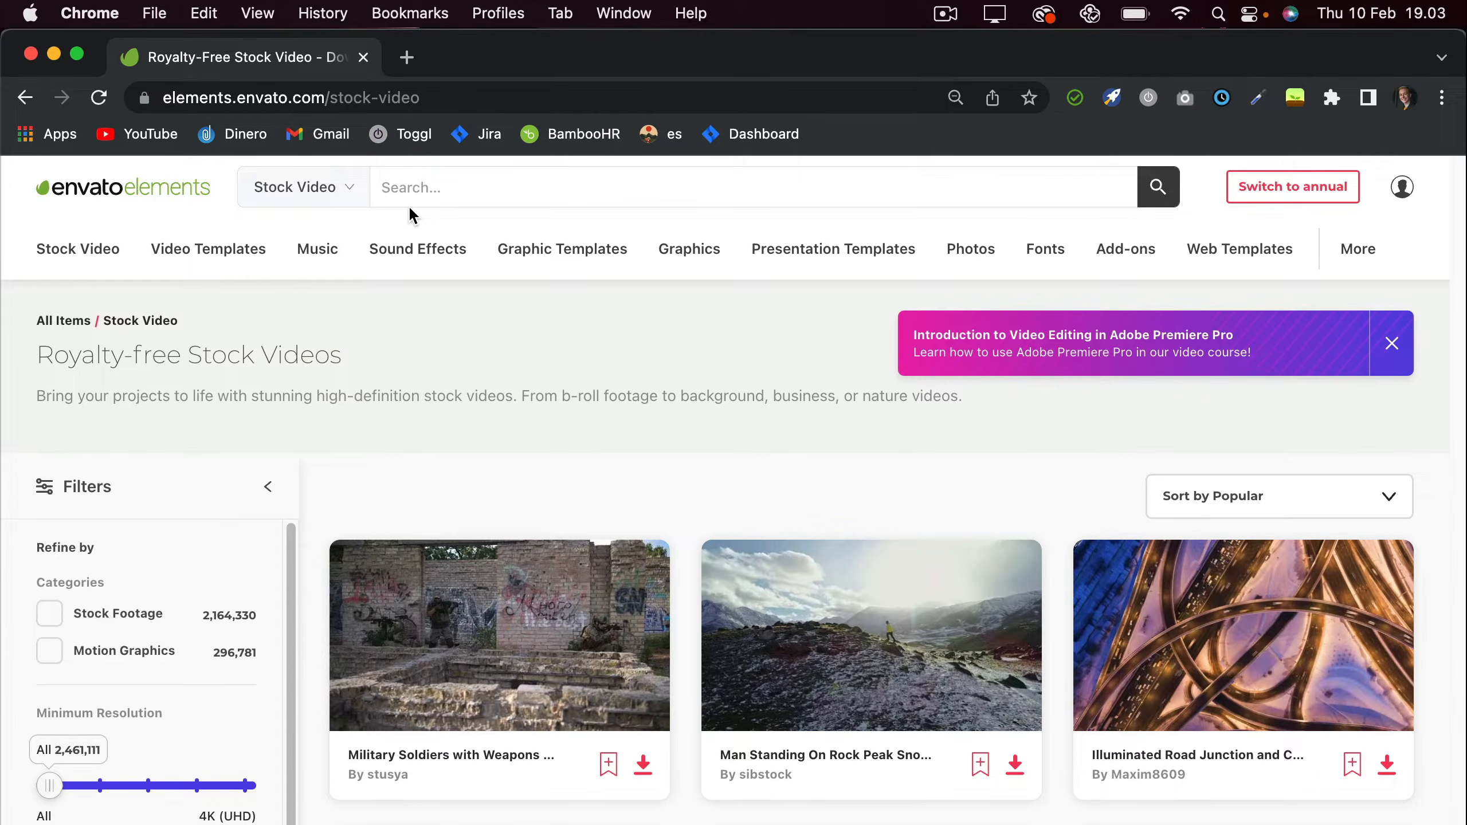
click(433, 180)
text(coffee beans)
text(isolated)
key(Return)
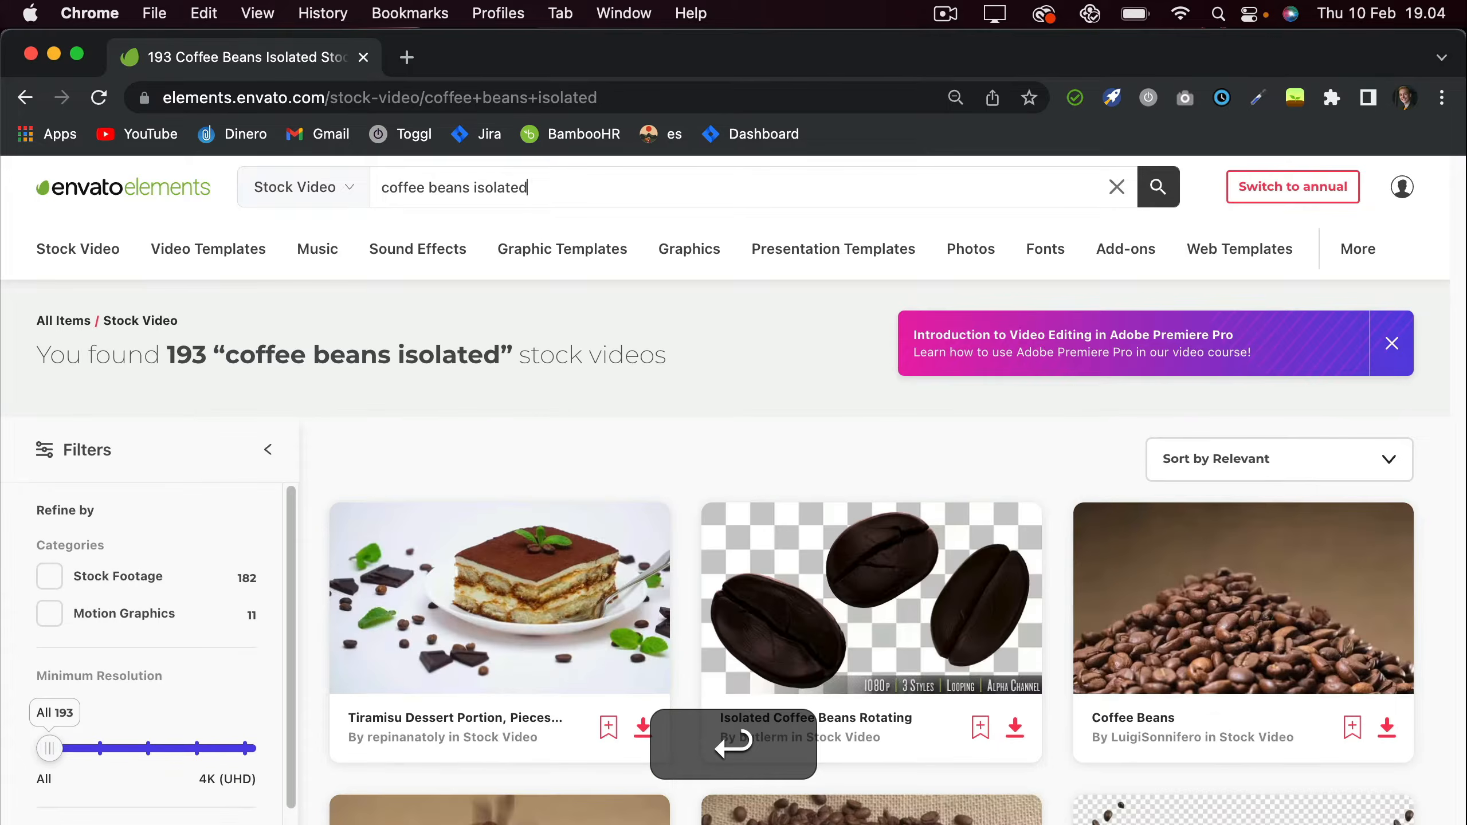
Open the Isolated Coffee Beans Rotating item and play through part of its preview video, ending with it paused.
mouse_move(759, 589)
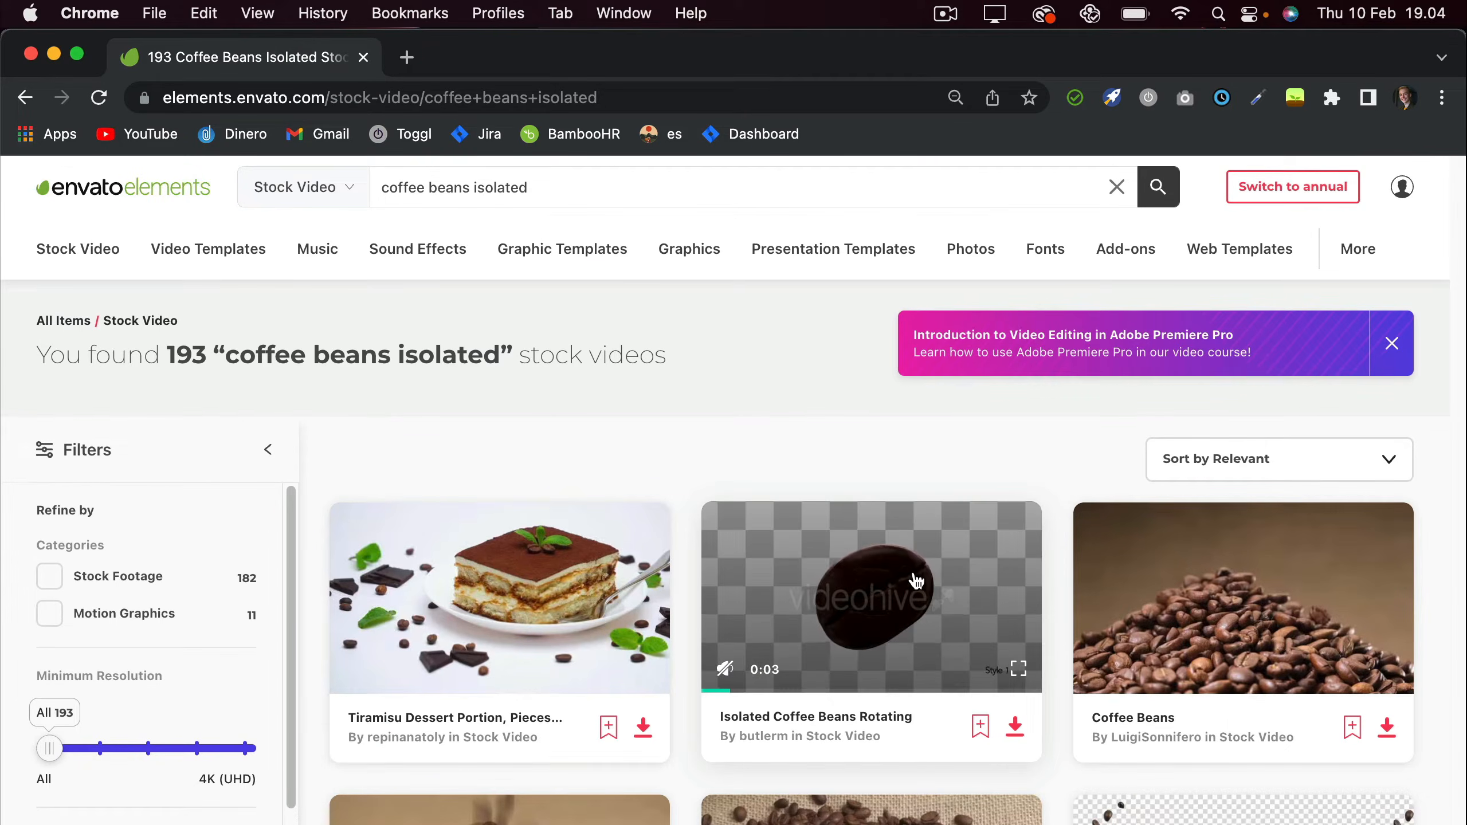
click(916, 580)
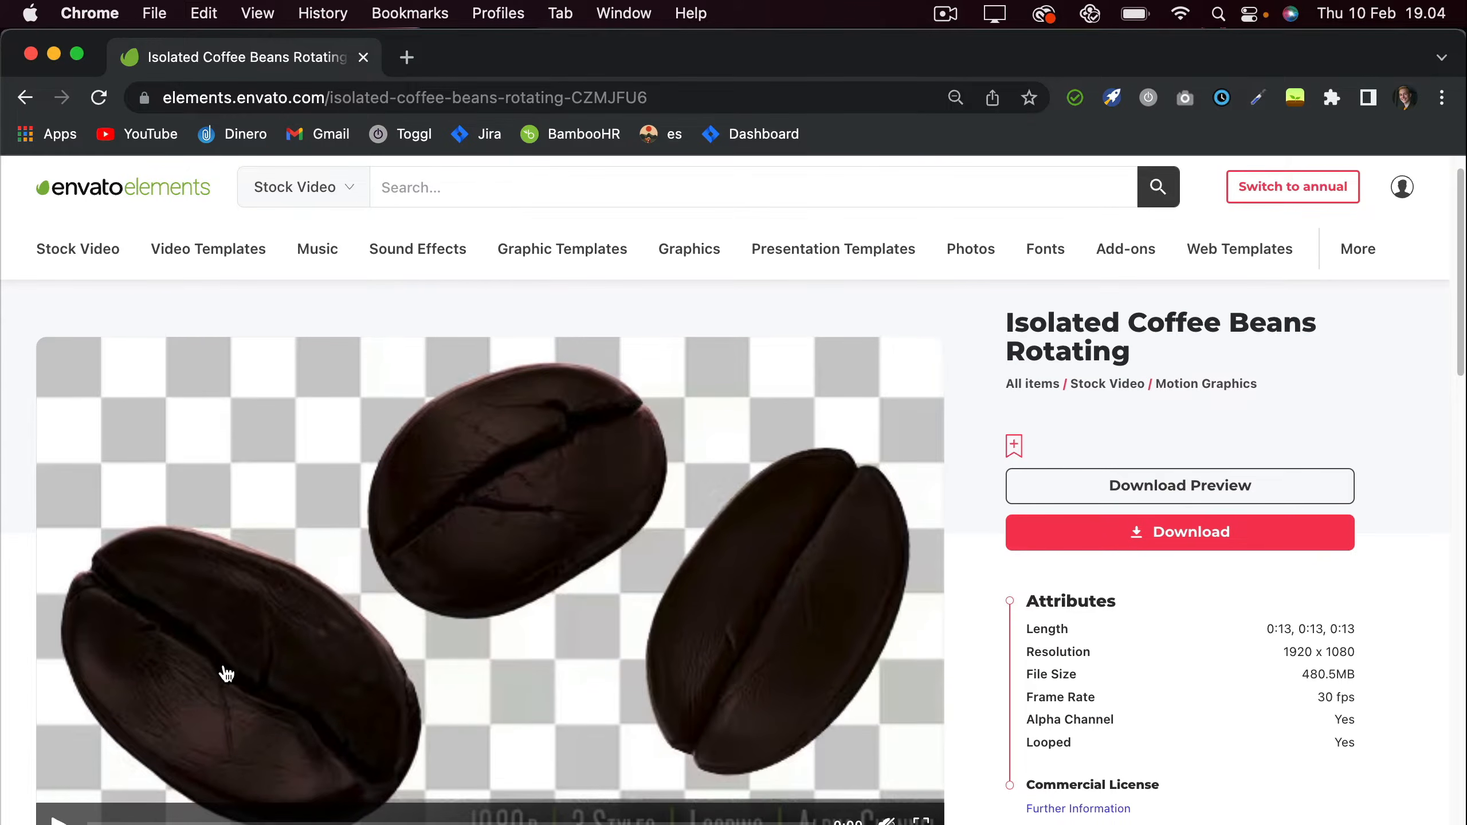
scroll(225, 675, down, 1)
click(59, 788)
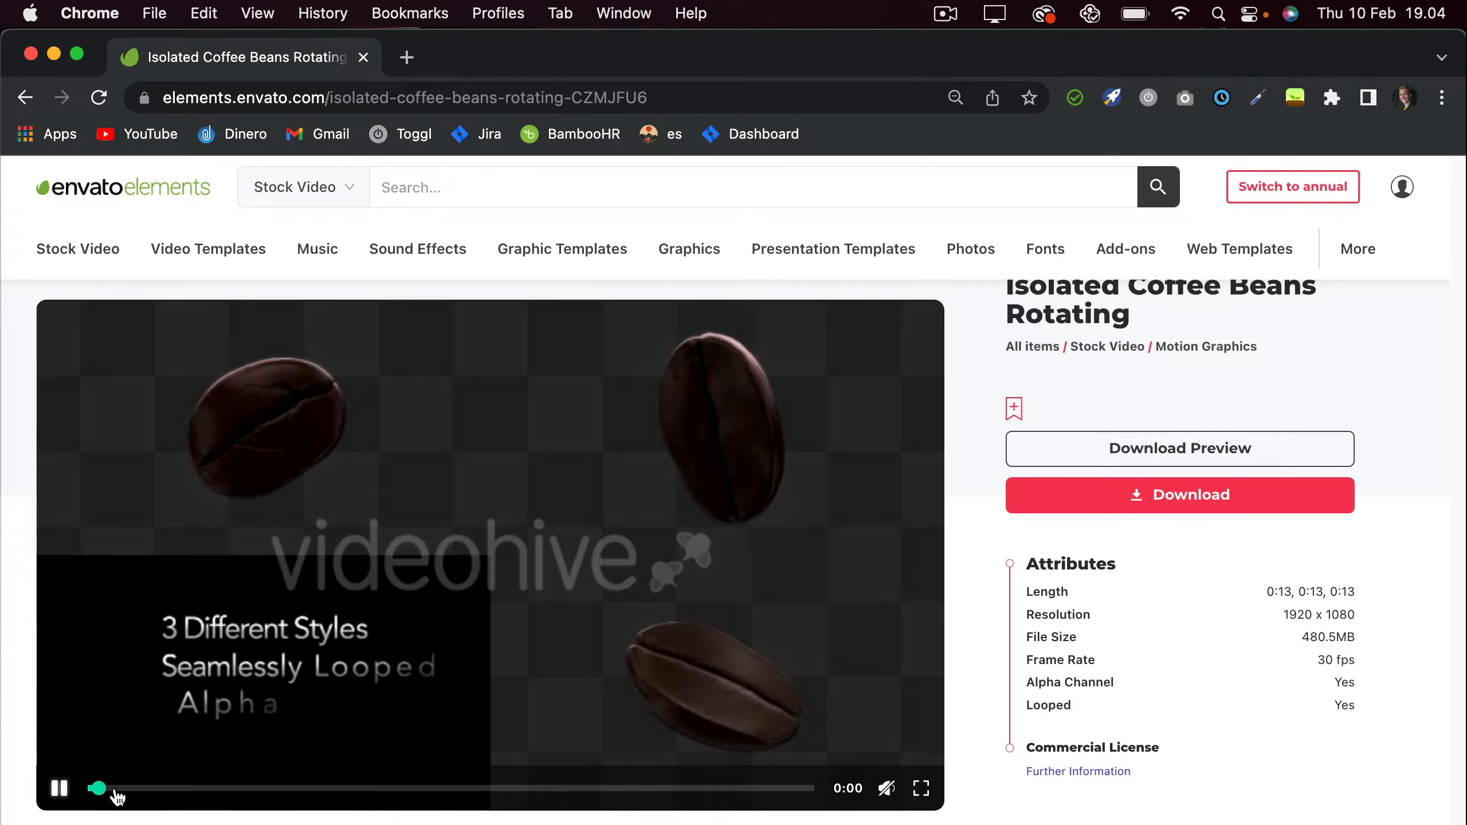
drag(117, 798, 338, 787)
click(175, 702)
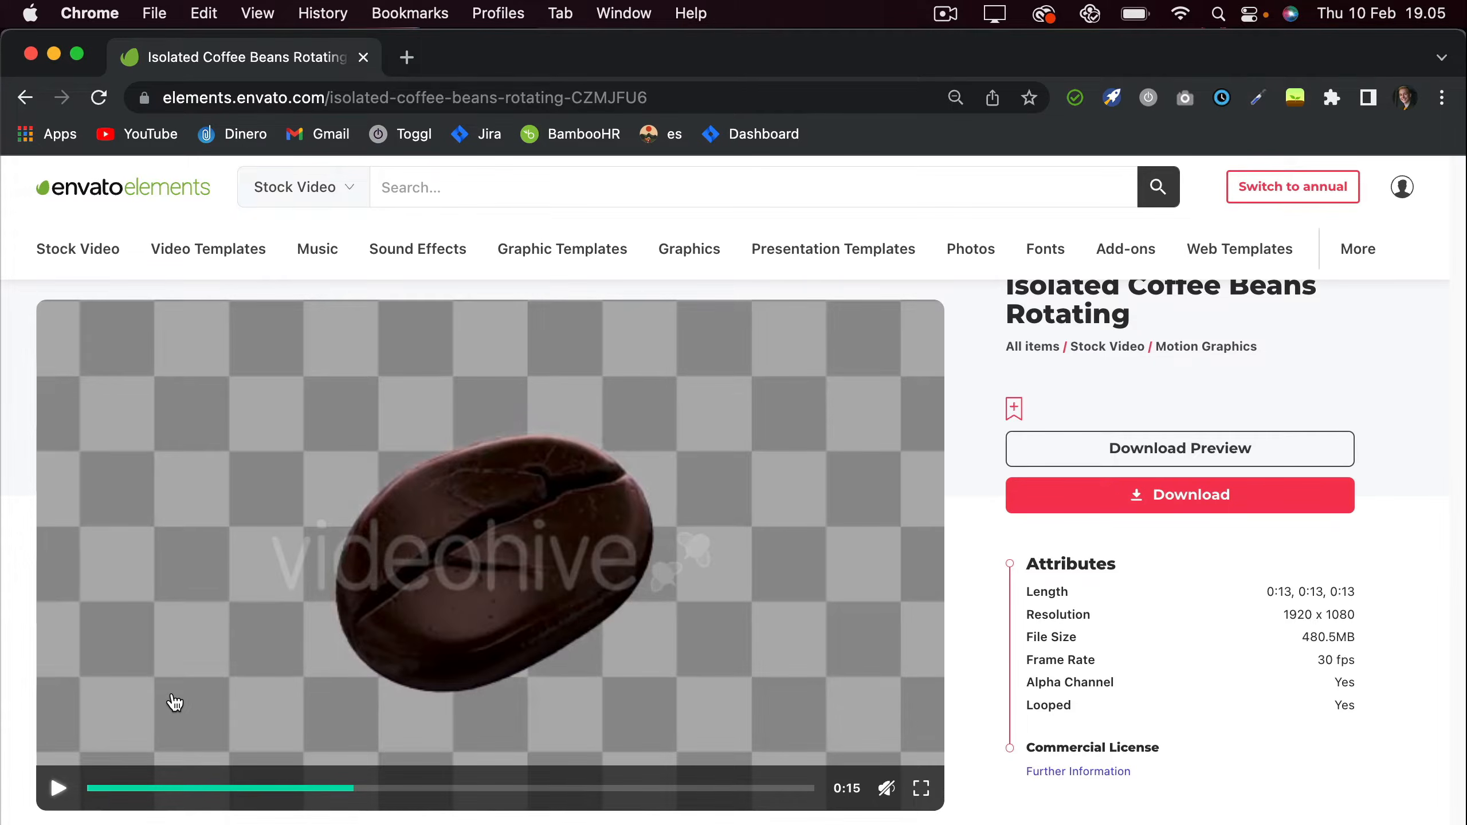
Download the Isolated Coffee Beans Rotating clips, licensing them to the existing Coffee project.
click(1120, 507)
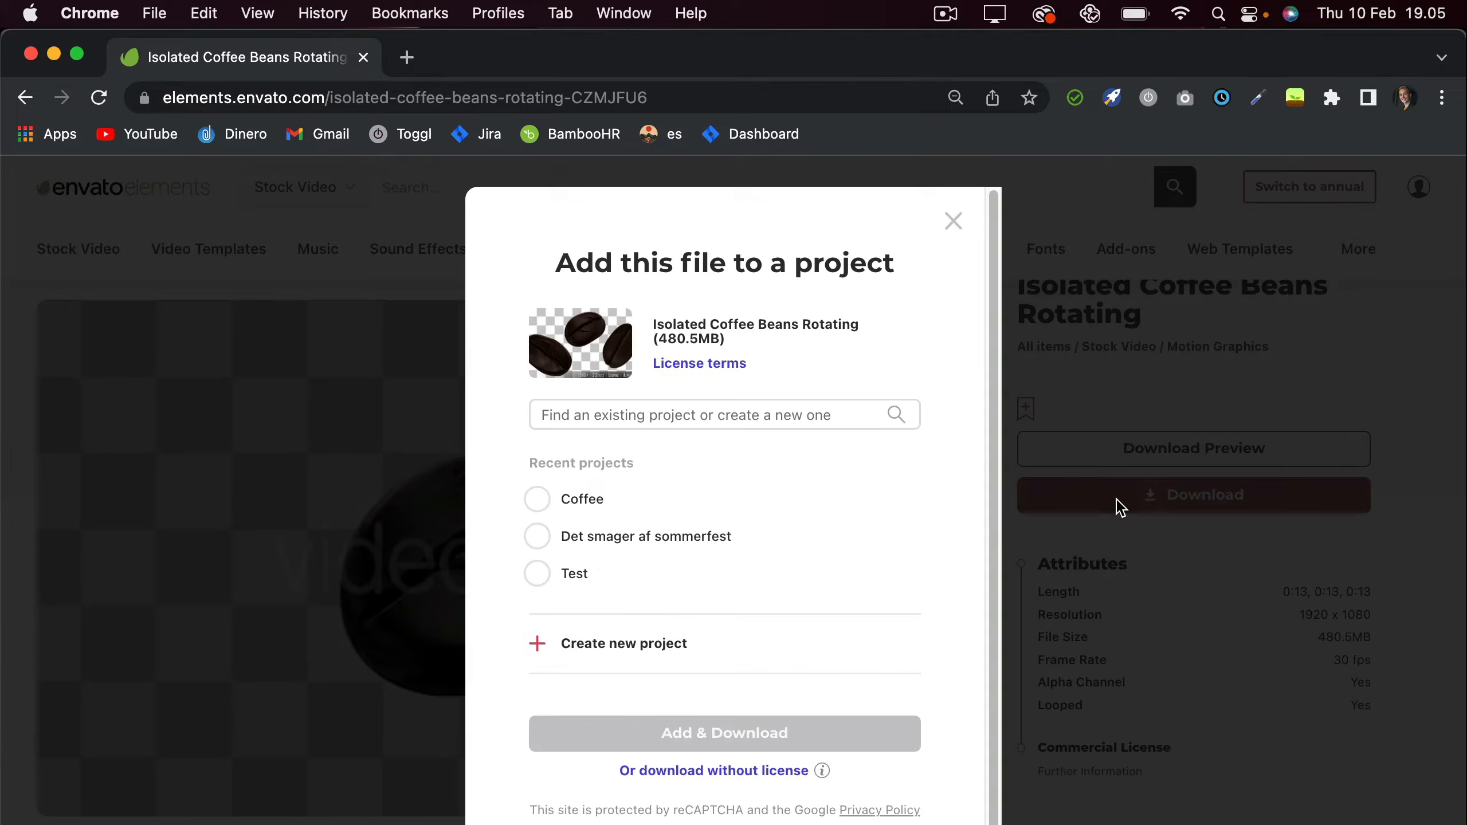
click(571, 505)
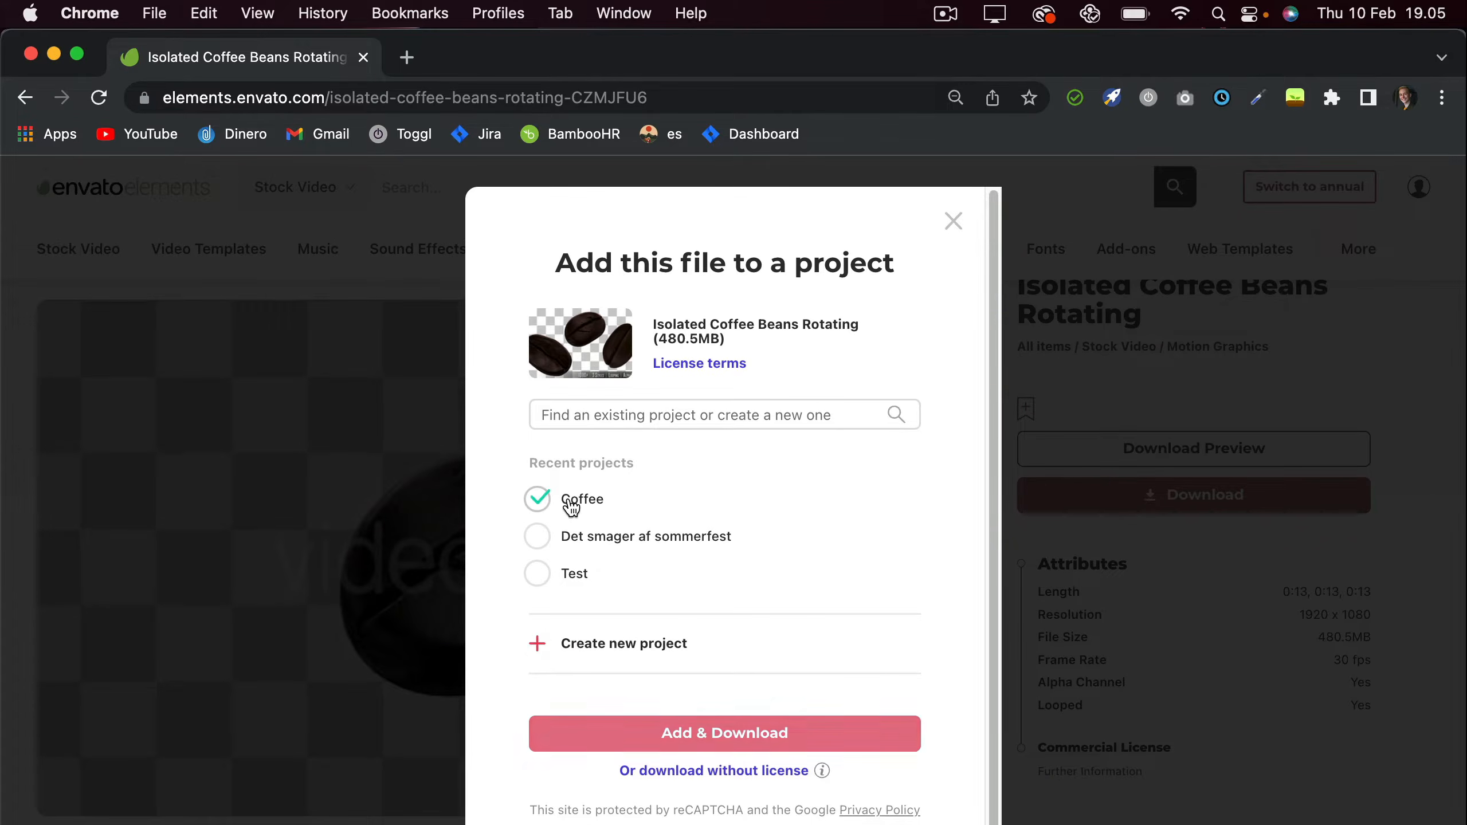
click(678, 733)
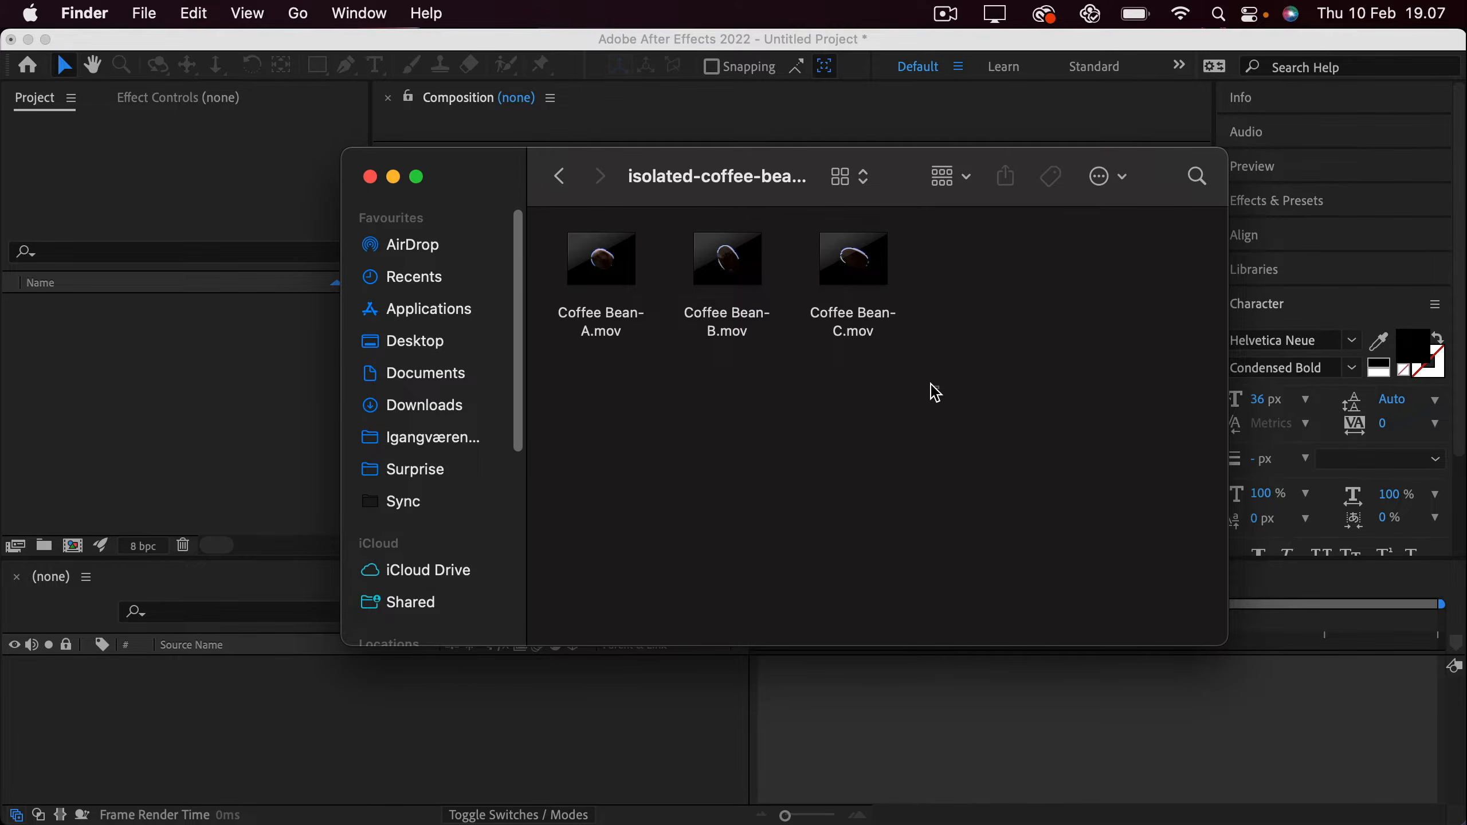
Import Coffee Bean-A.mov, Coffee Bean-B.mov and Coffee Bean-C.mov from Finder into the After Effects project.
drag(936, 392, 135, 355)
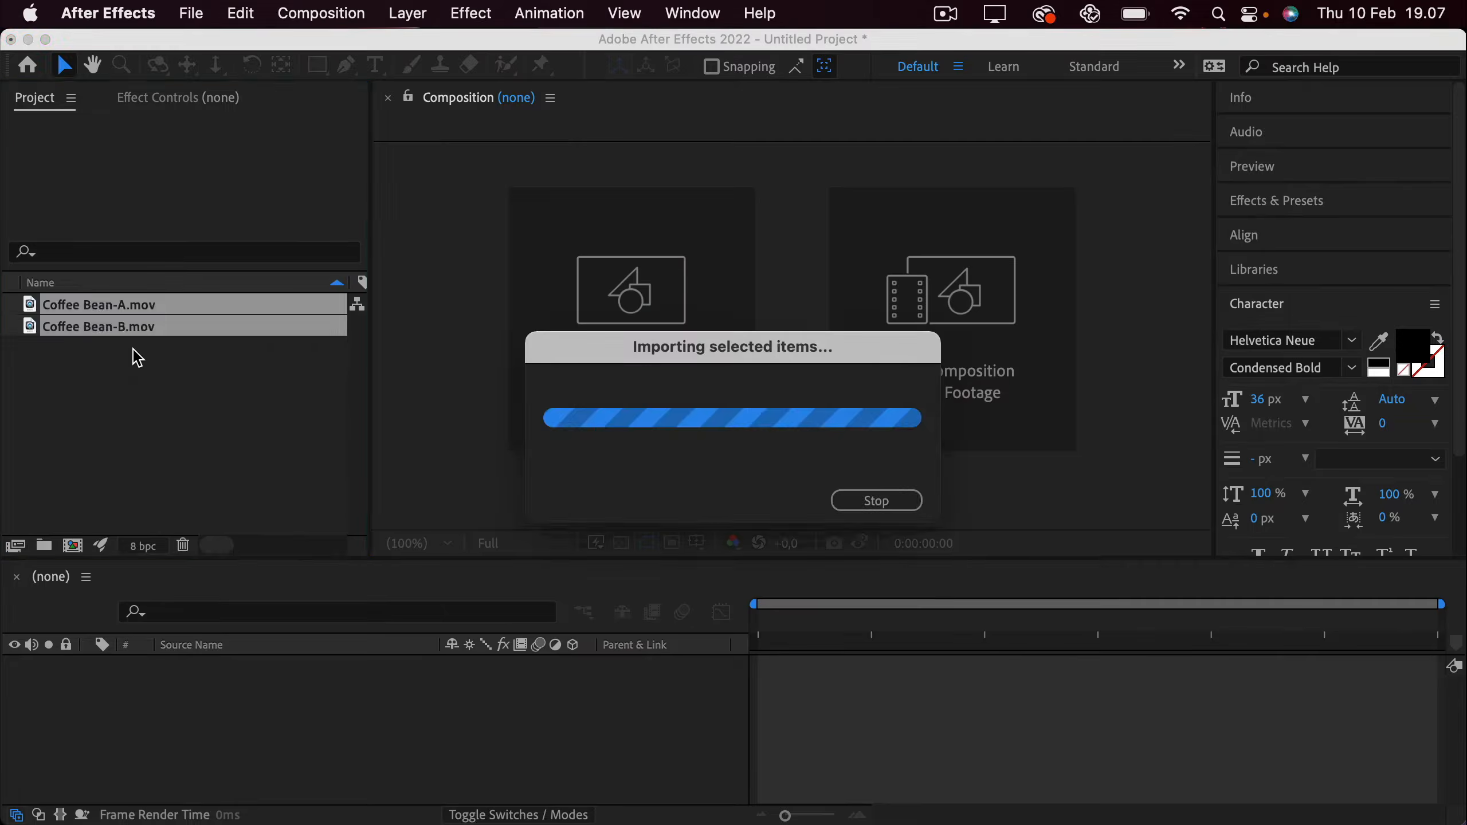
click(196, 381)
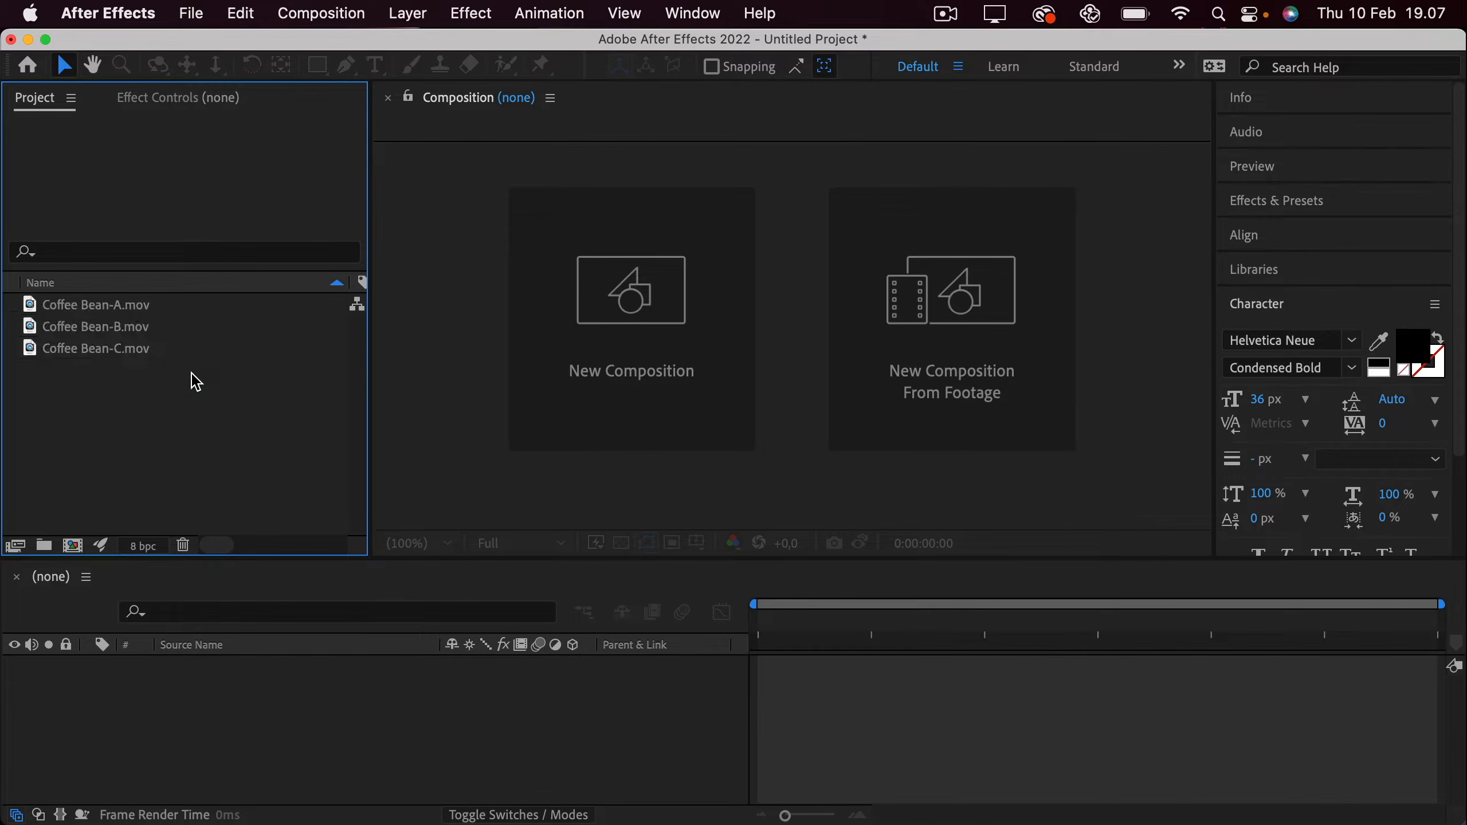
Start a new composition named "main" with a frame size of 1920 x 1080 px.
click(601, 334)
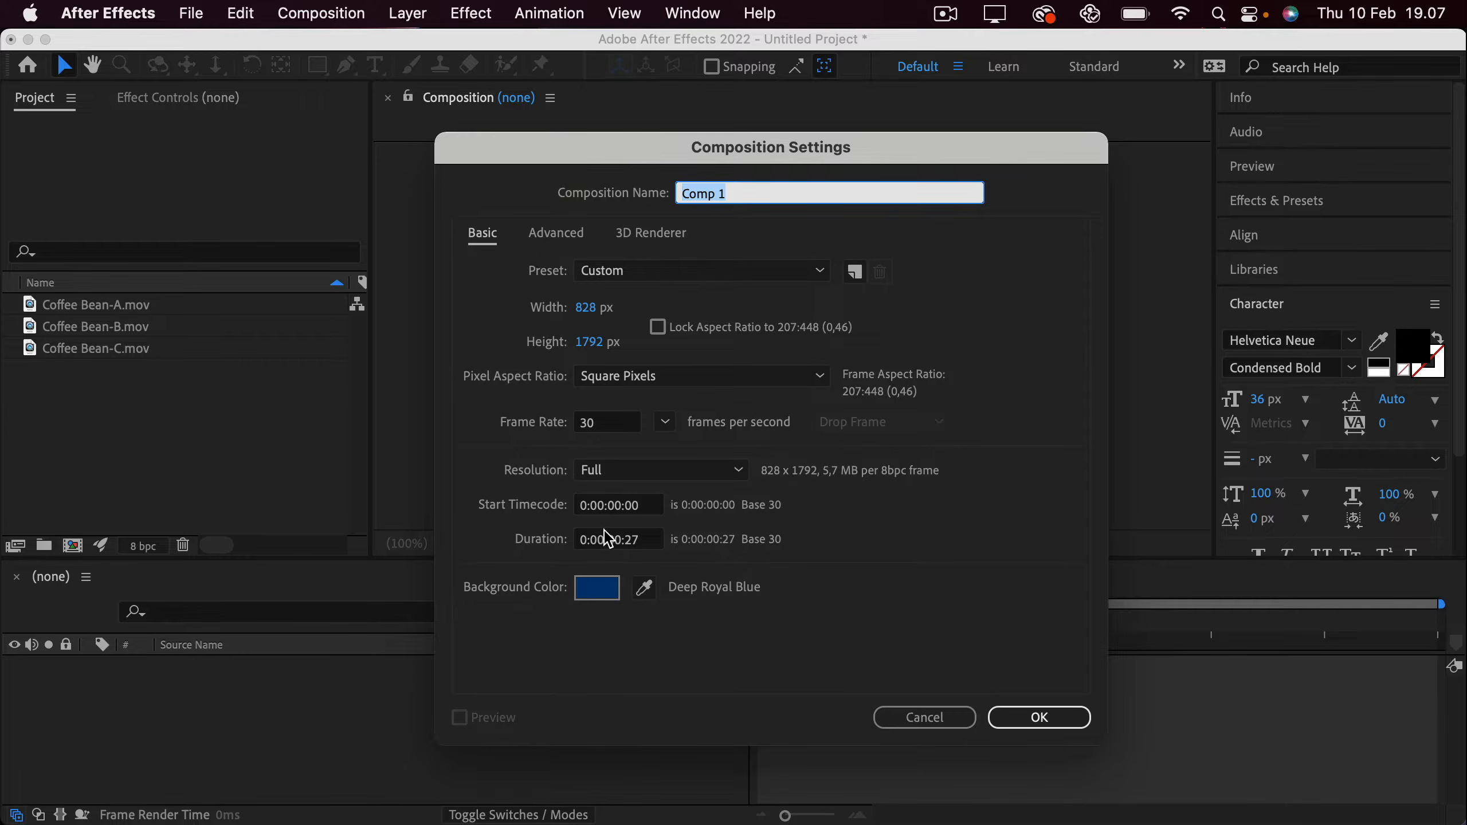
key(BackSpace)
text(main)
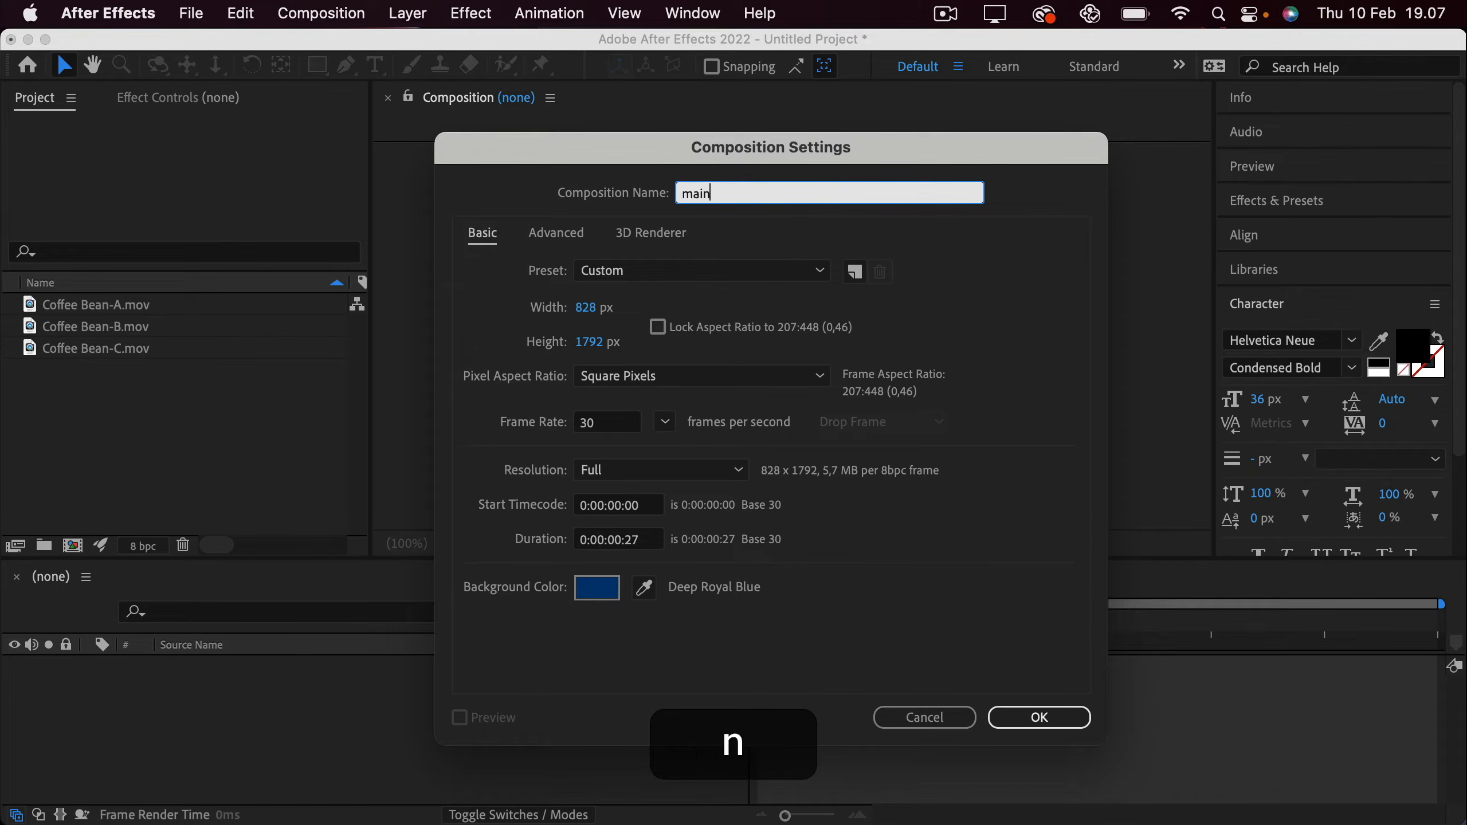
click(591, 311)
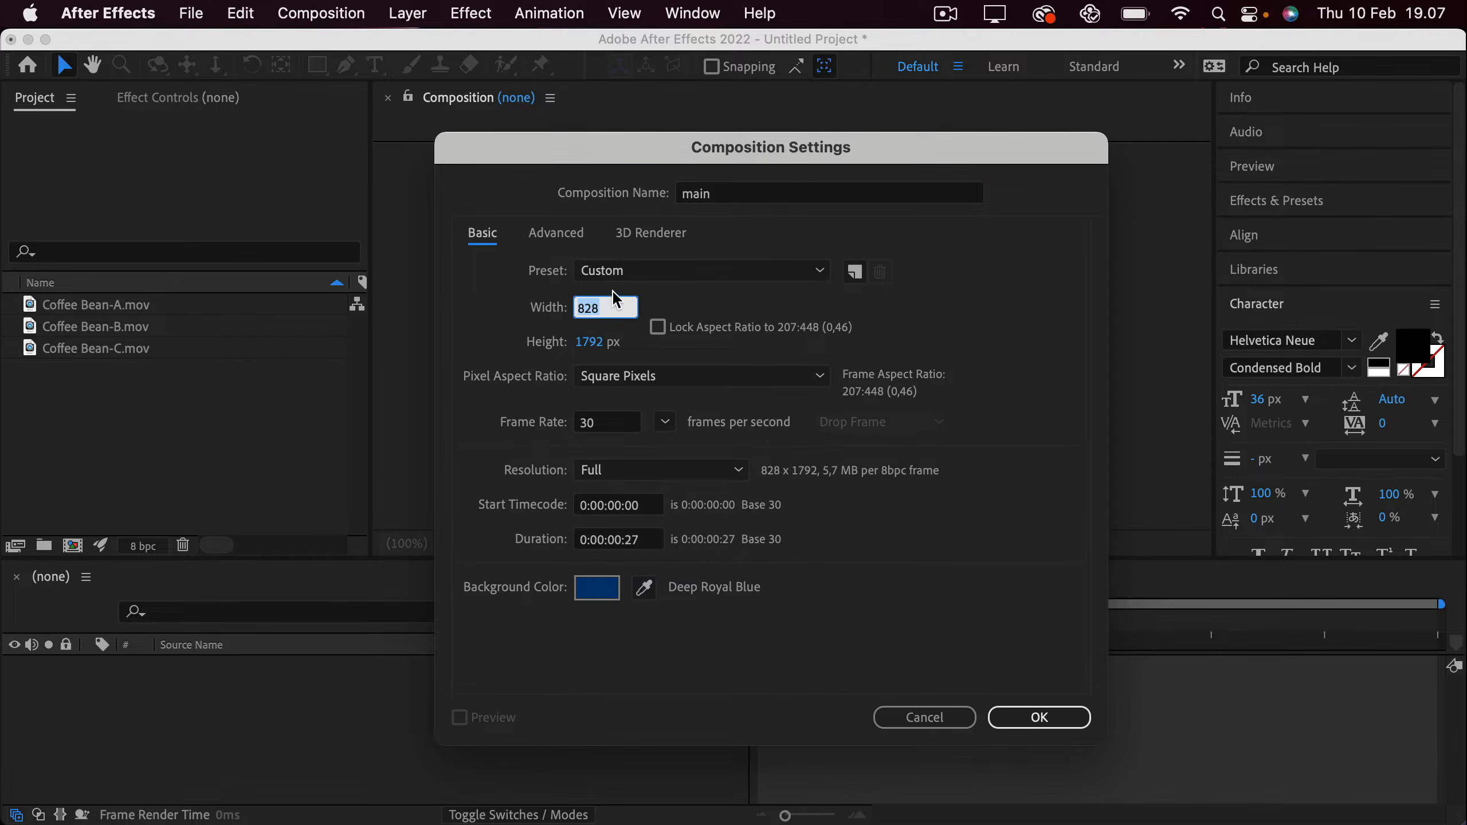
text(1920)
key(Tab)
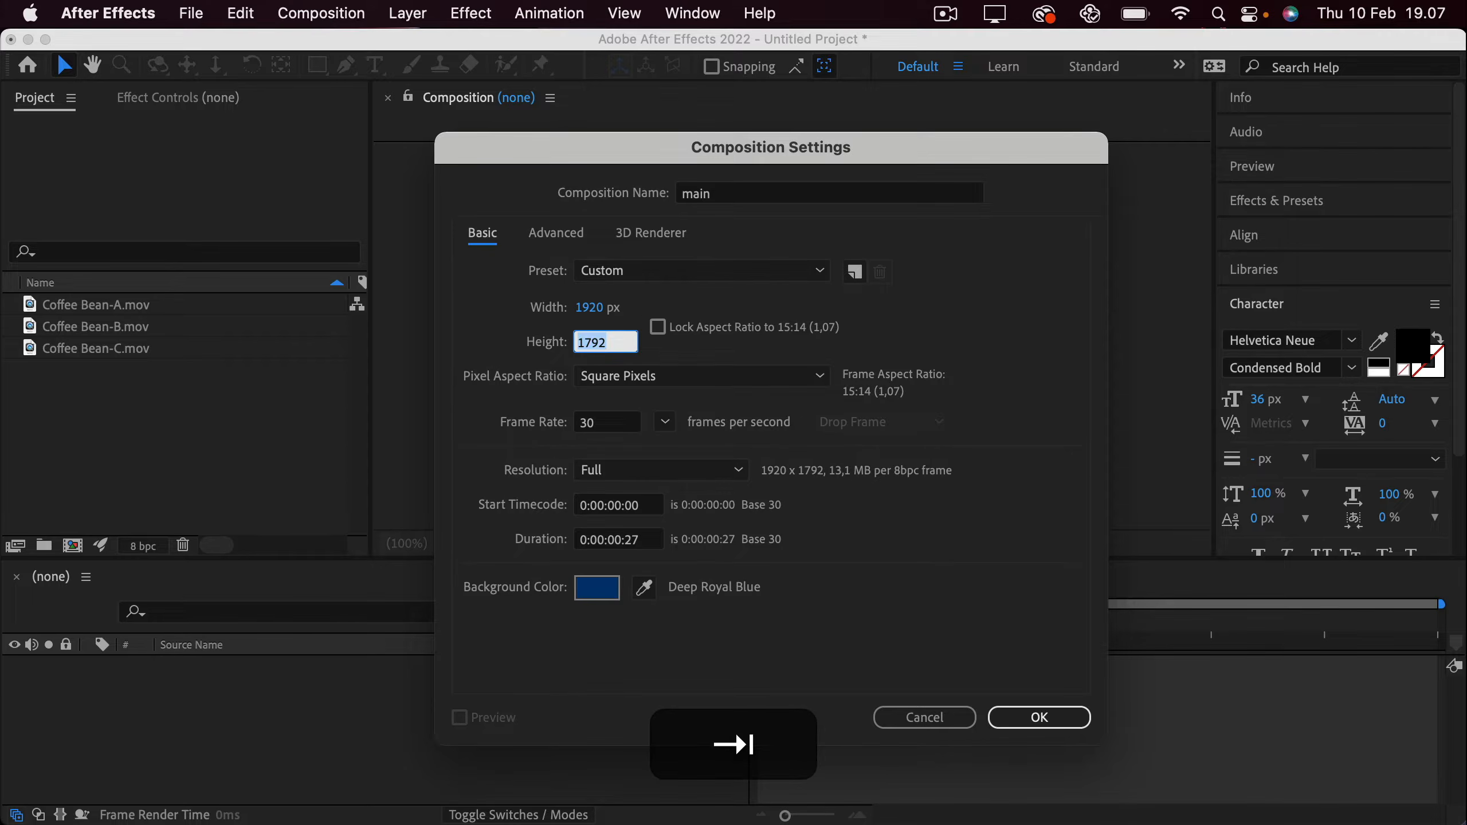
text(1080)
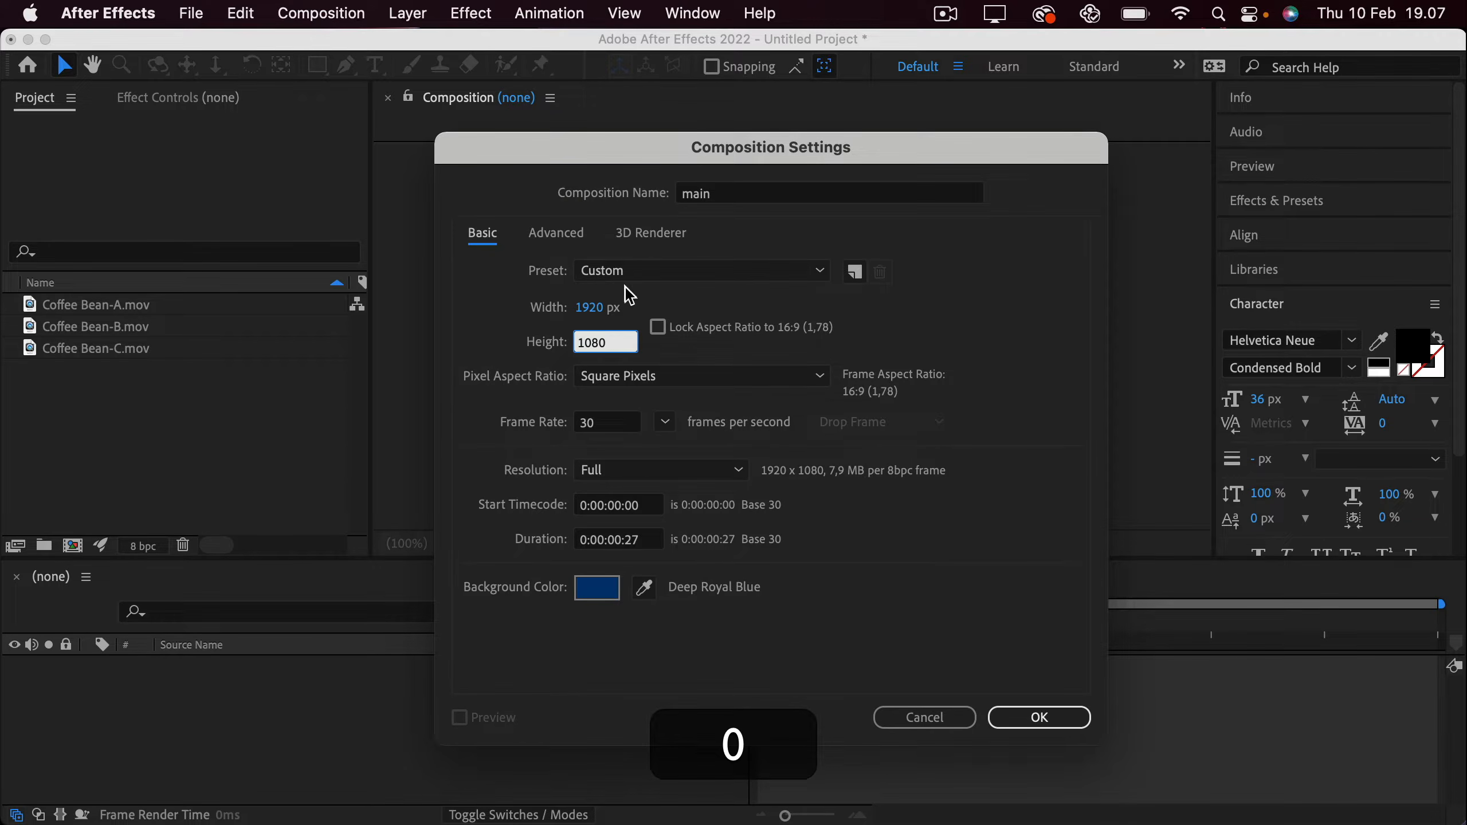
Set the composition's frame rate to 24 fps and its duration to 0:00:10:00, and create it.
click(605, 423)
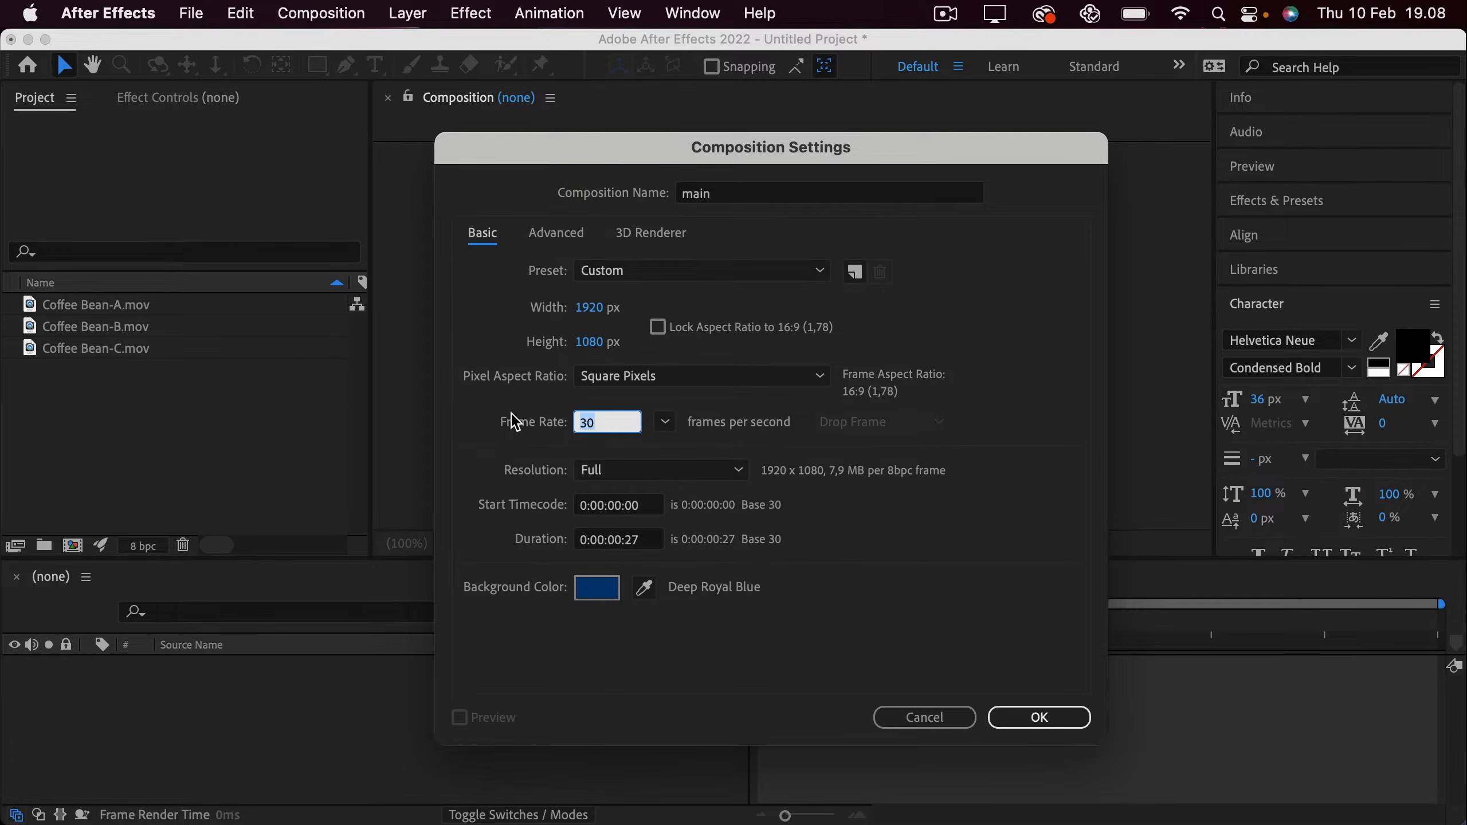
text(24)
click(507, 440)
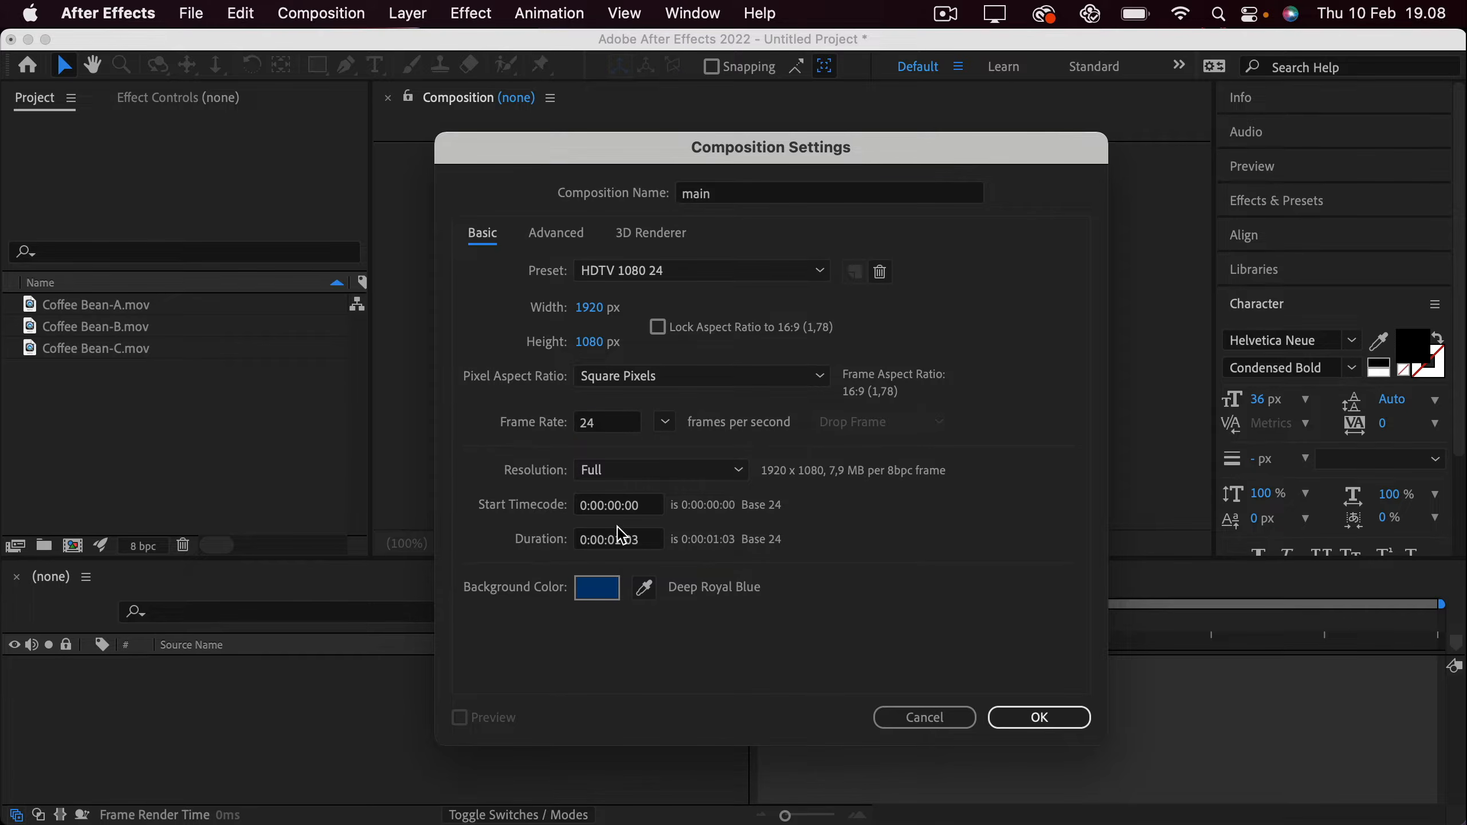
click(623, 540)
key(BackSpace)
key(BackSpace)
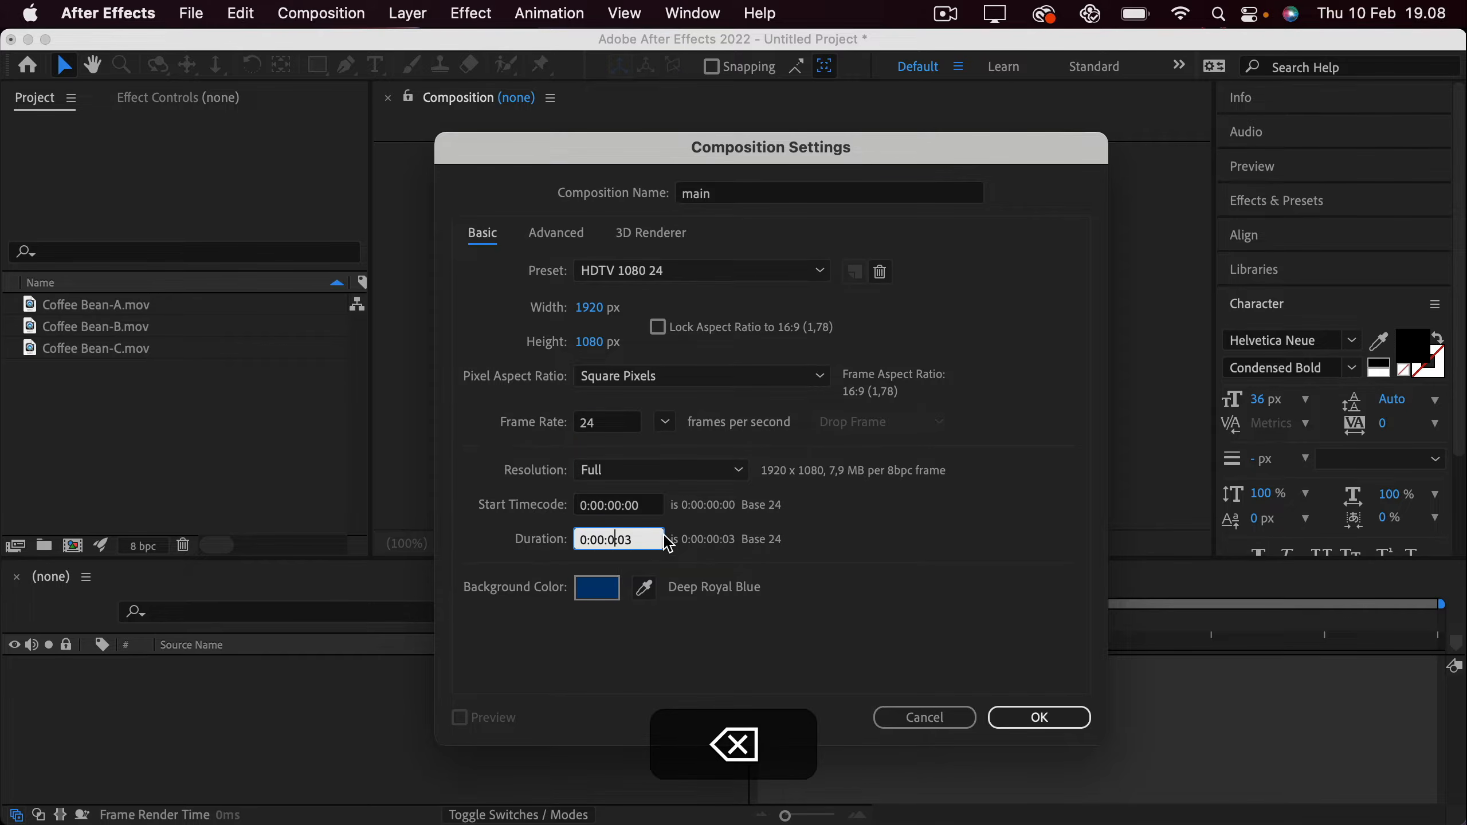
text(10)
key(Right)
key(BackSpace)
text(0)
key(Return)
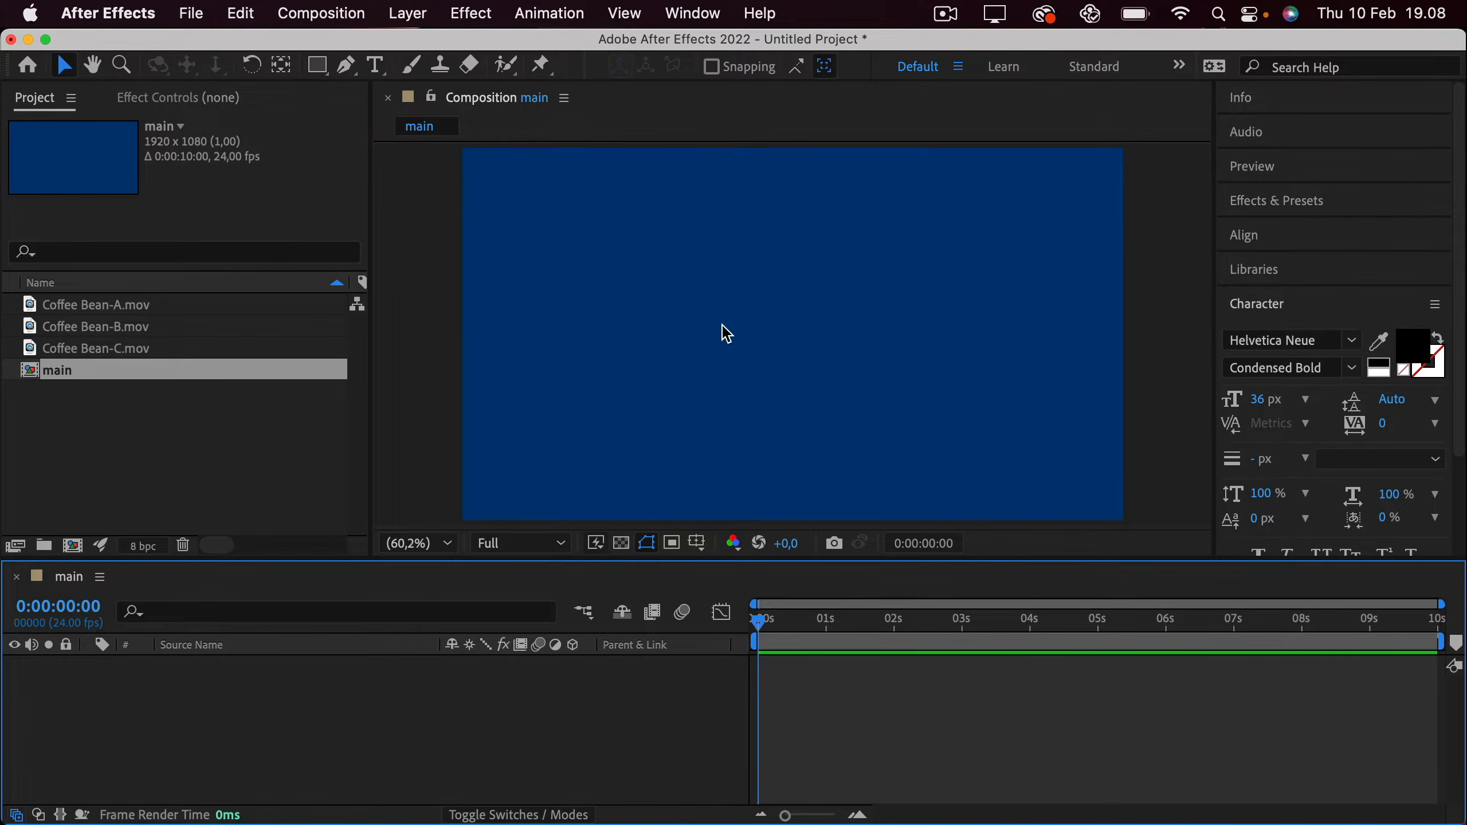
Create a new composition from the Coffee Bean-A.mov footage.
click(143, 312)
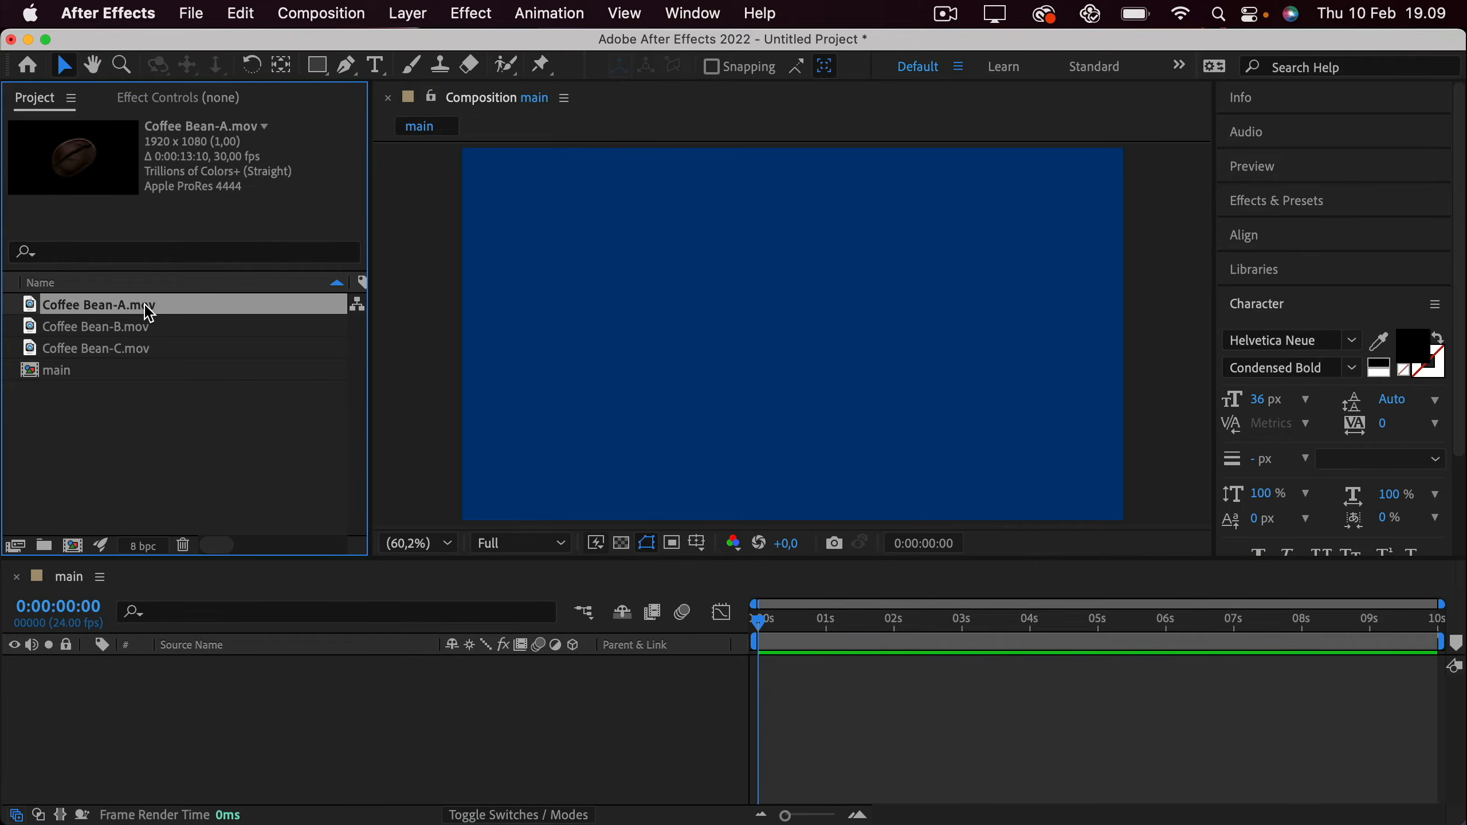
right_click(148, 312)
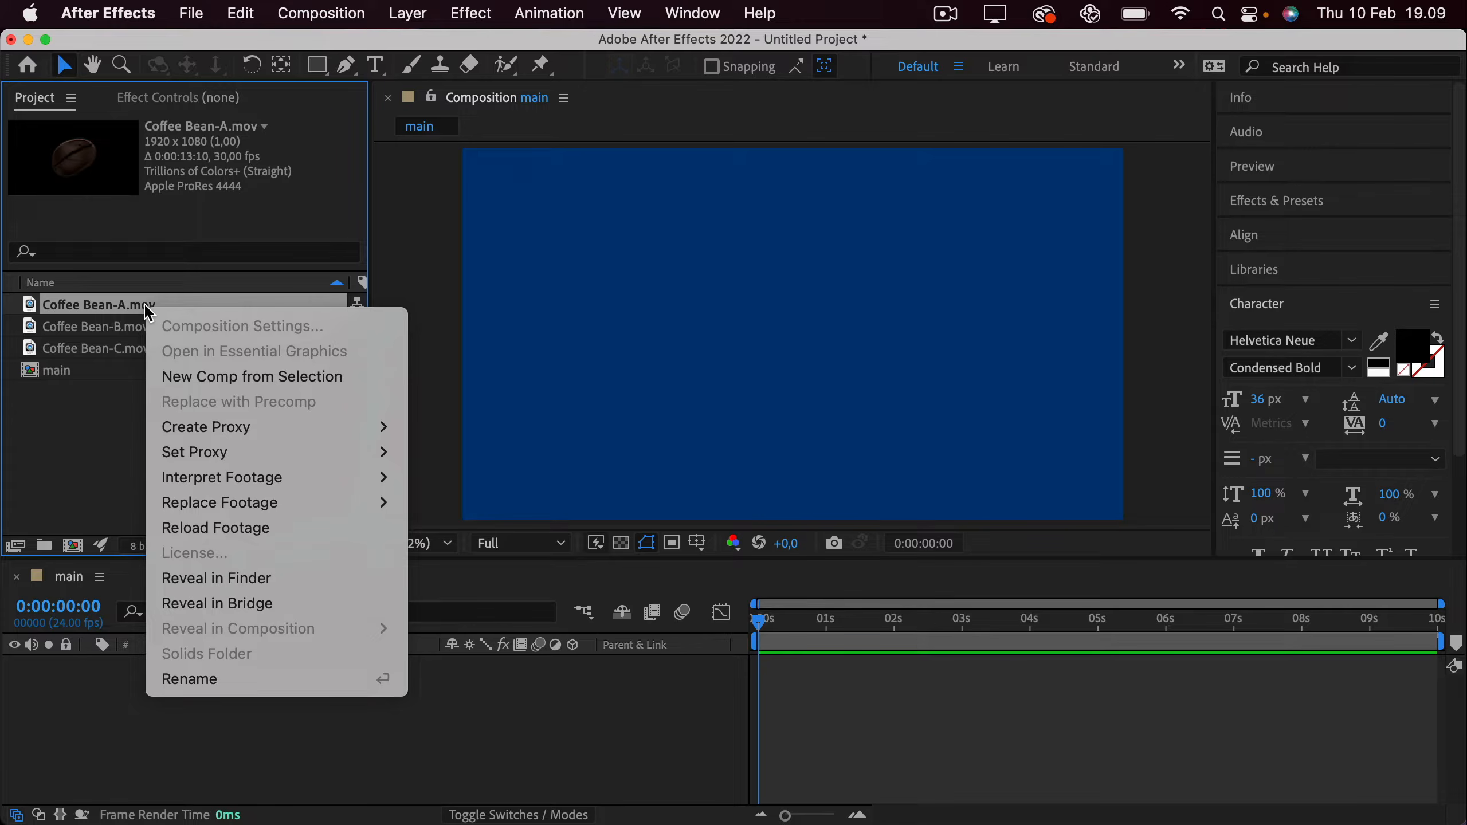
click(206, 382)
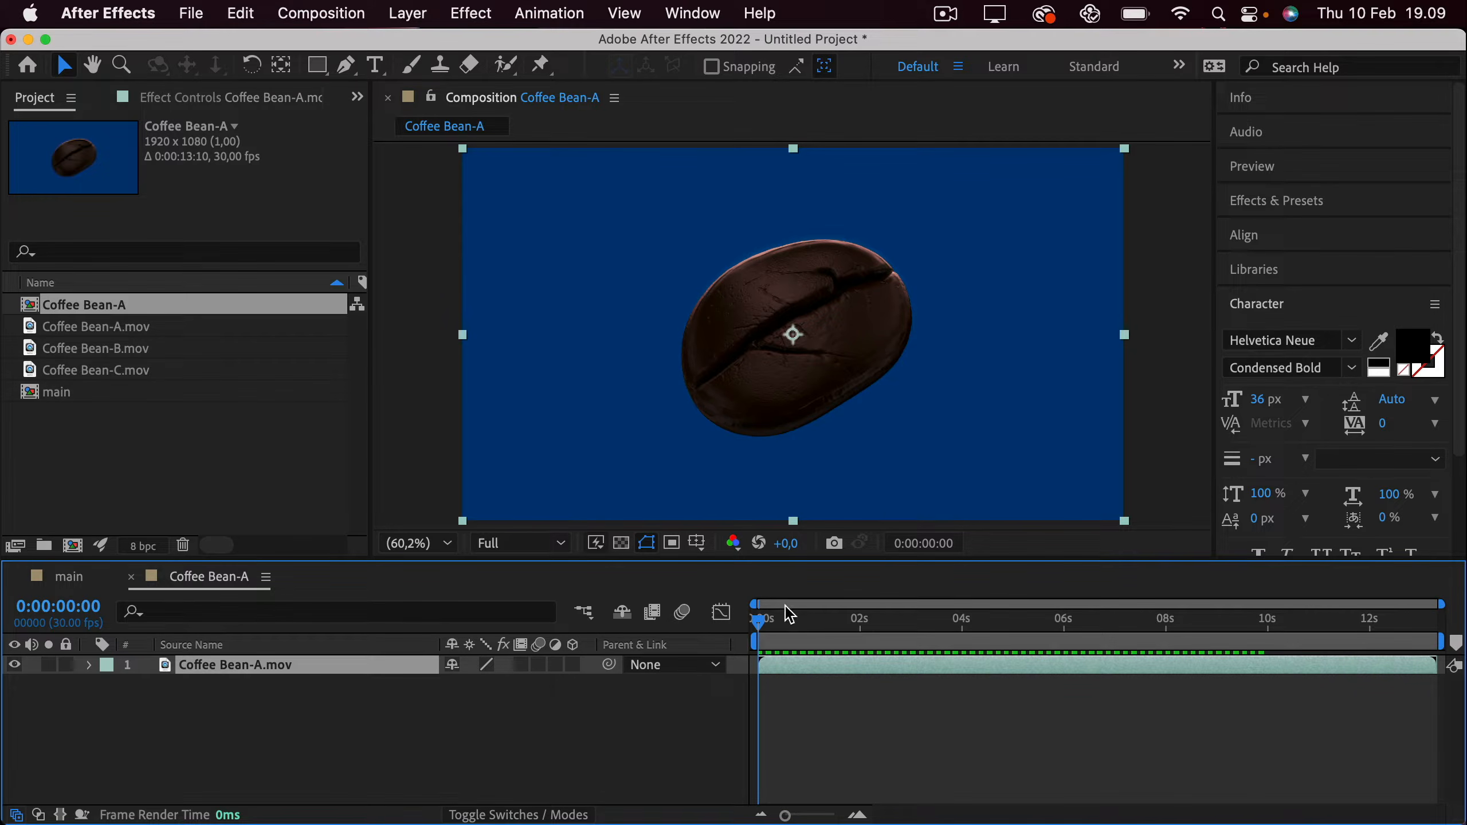
Scrub and play through the Coffee Bean-A composition to check its rotation loop, then return to the first frame.
drag(766, 628, 1422, 638)
key(space)
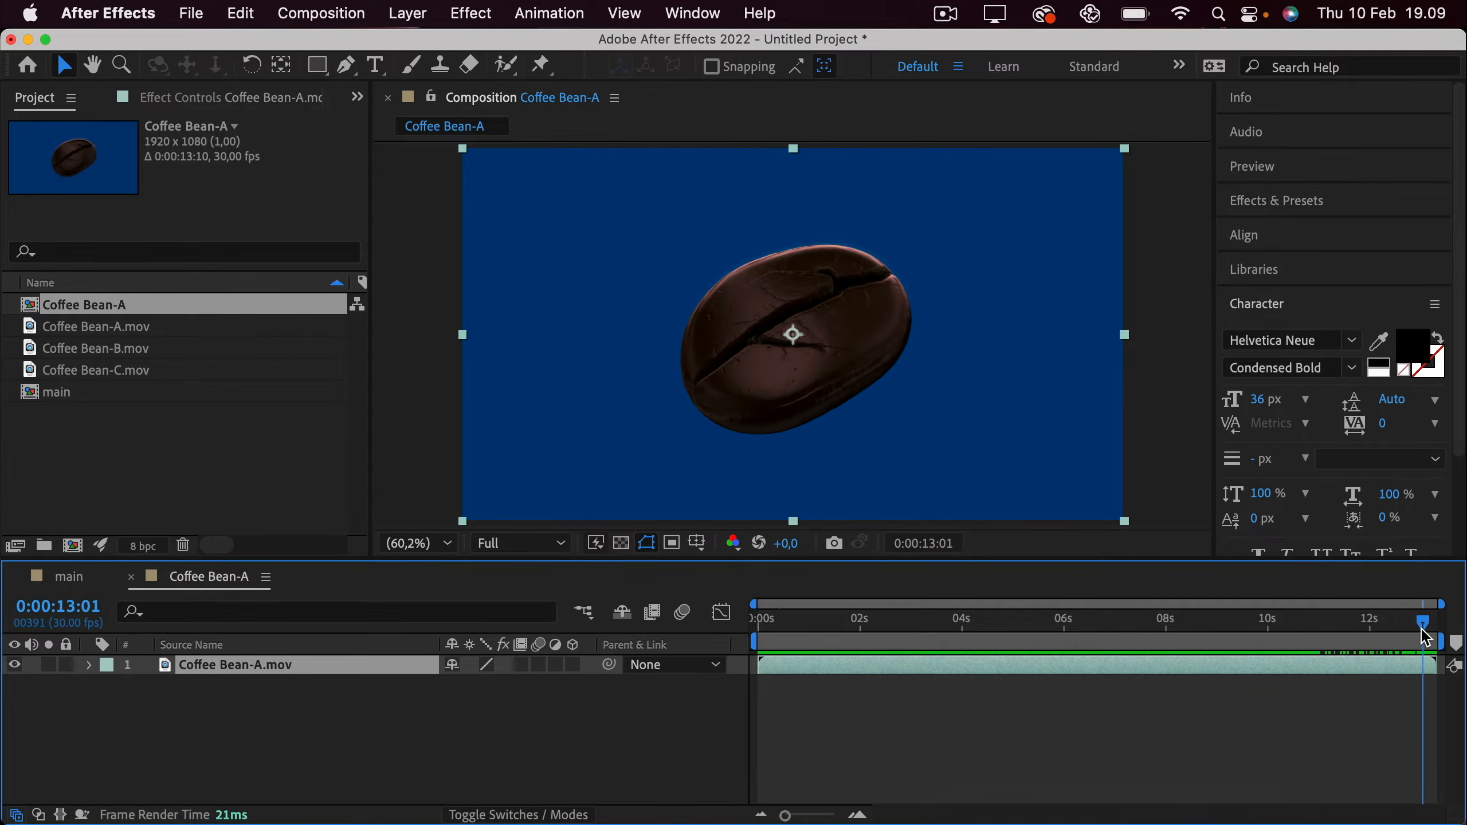
key(space)
key(space)
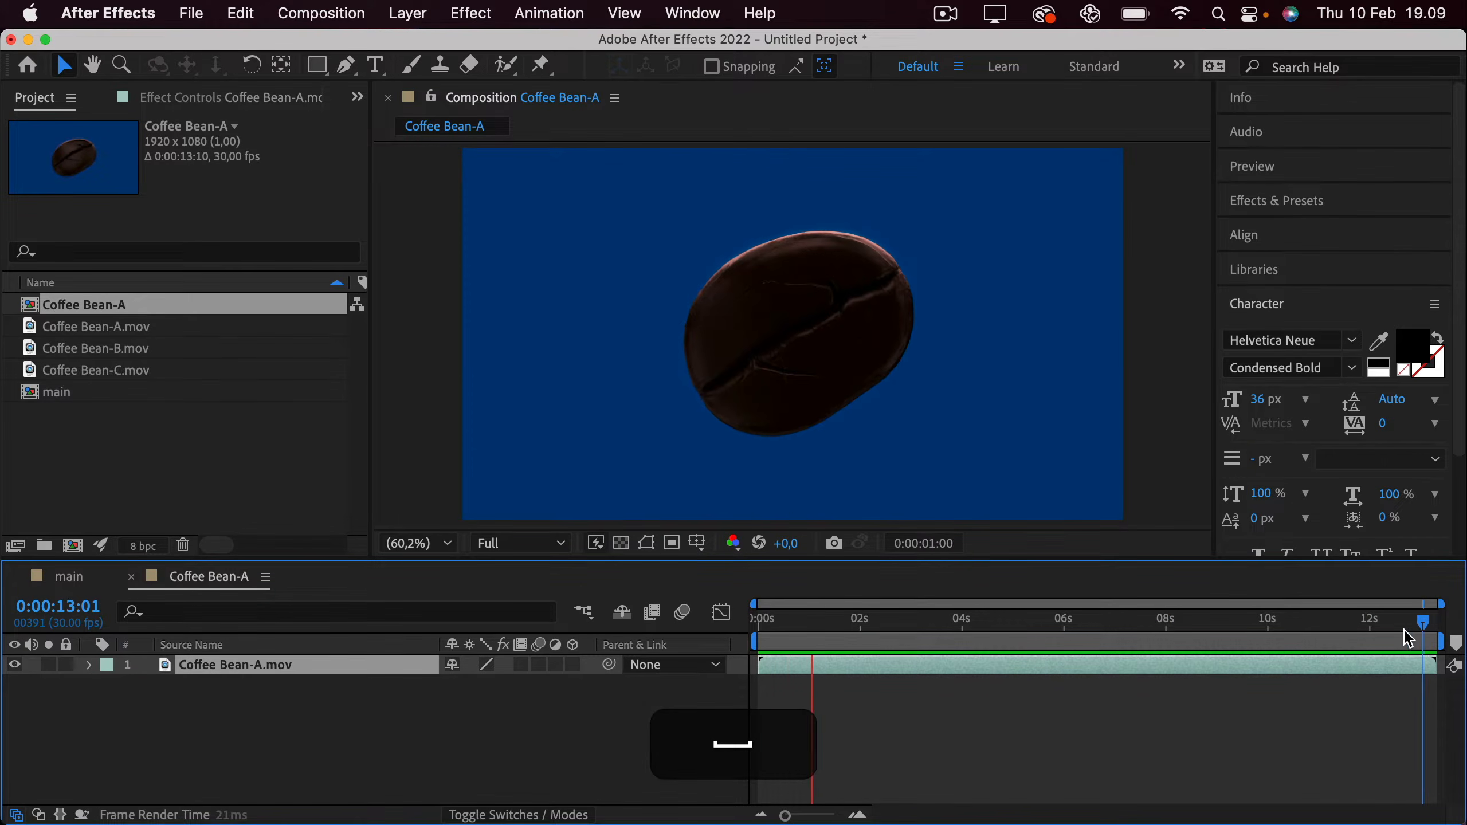
drag(769, 624, 682, 618)
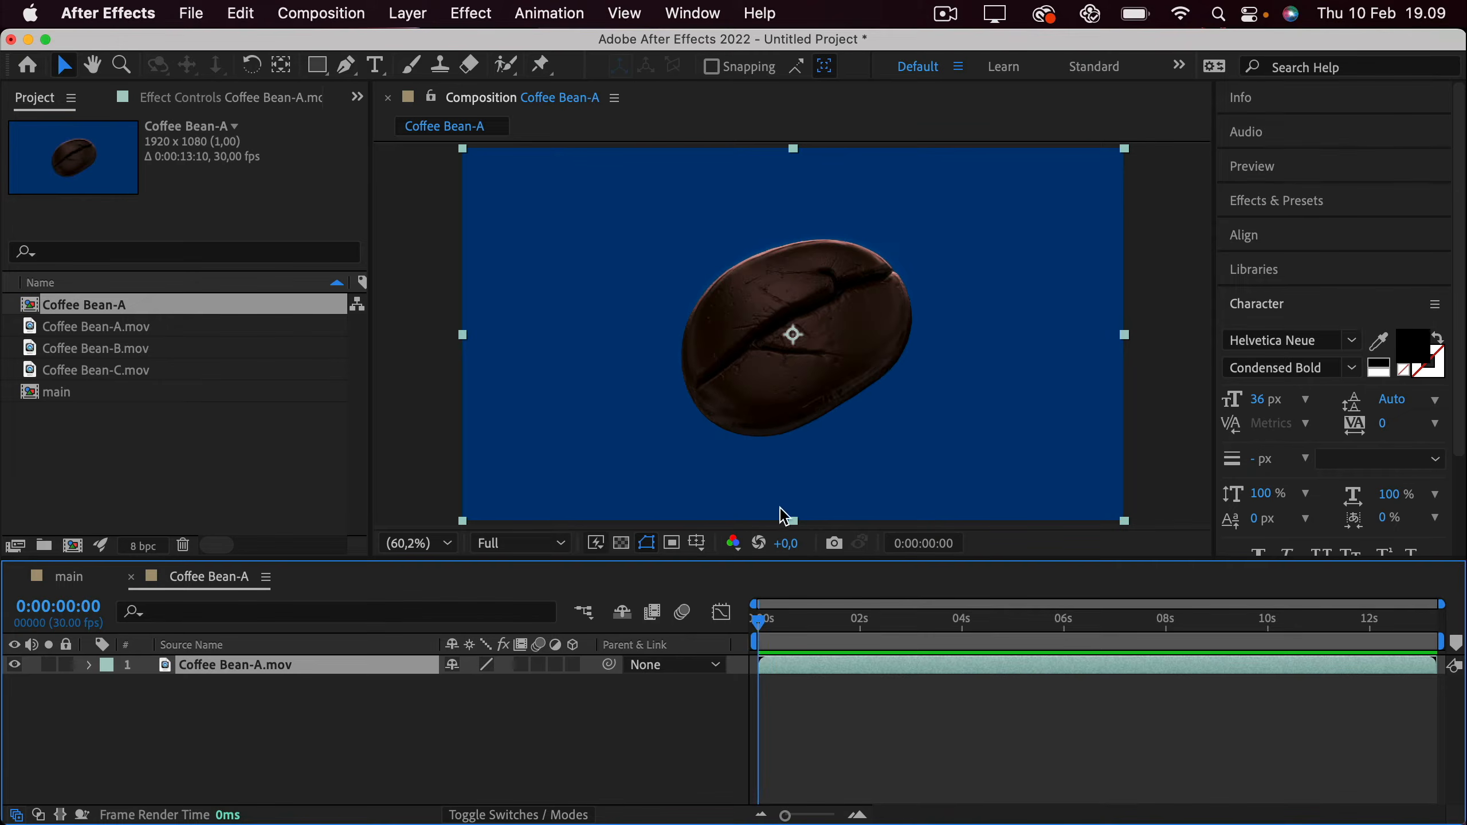
Play back the Coffee Bean-A composition and enable time remapping on its Coffee Bean-A.mov layer.
key(space)
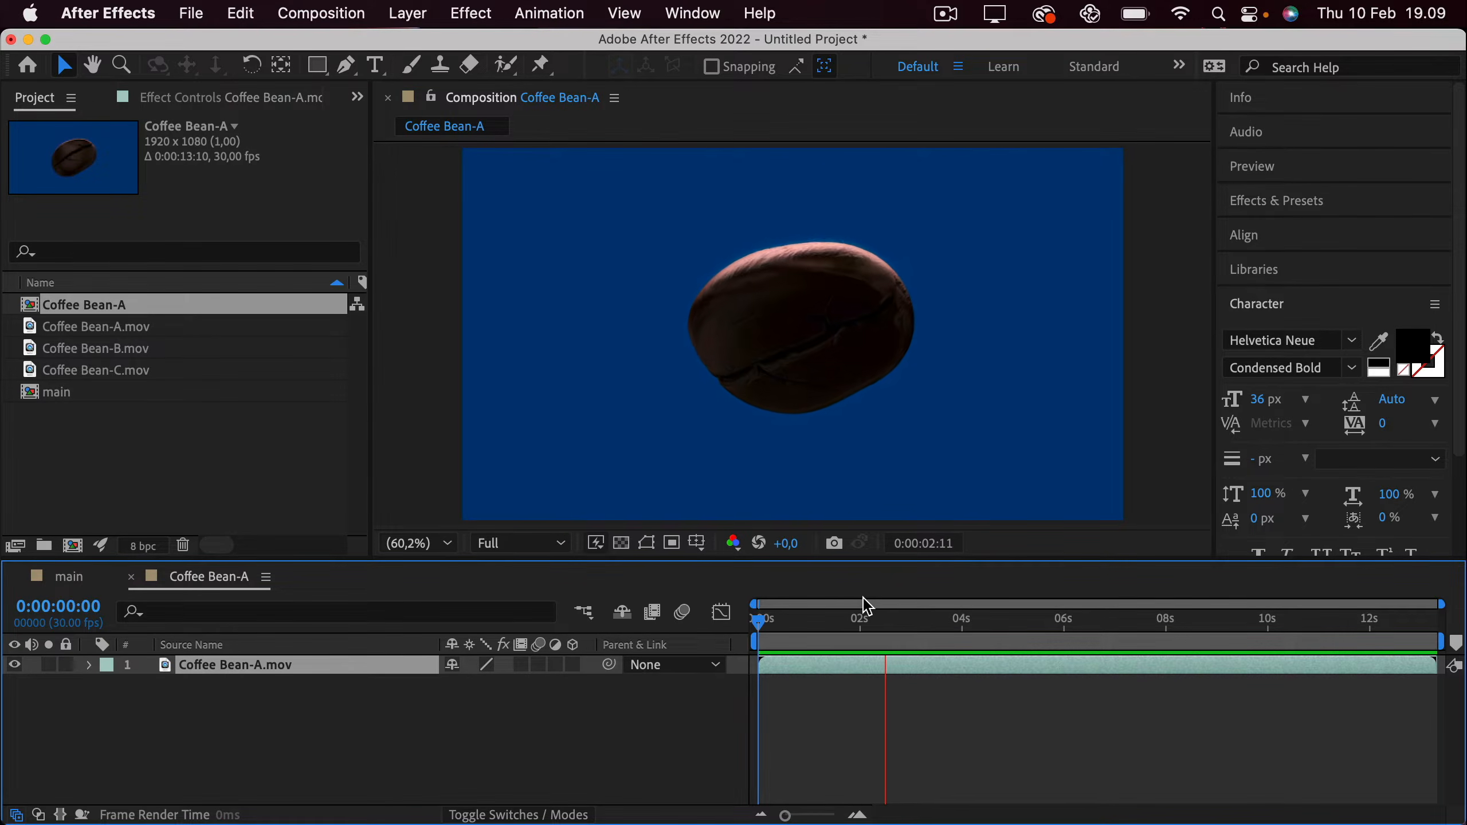
key(space)
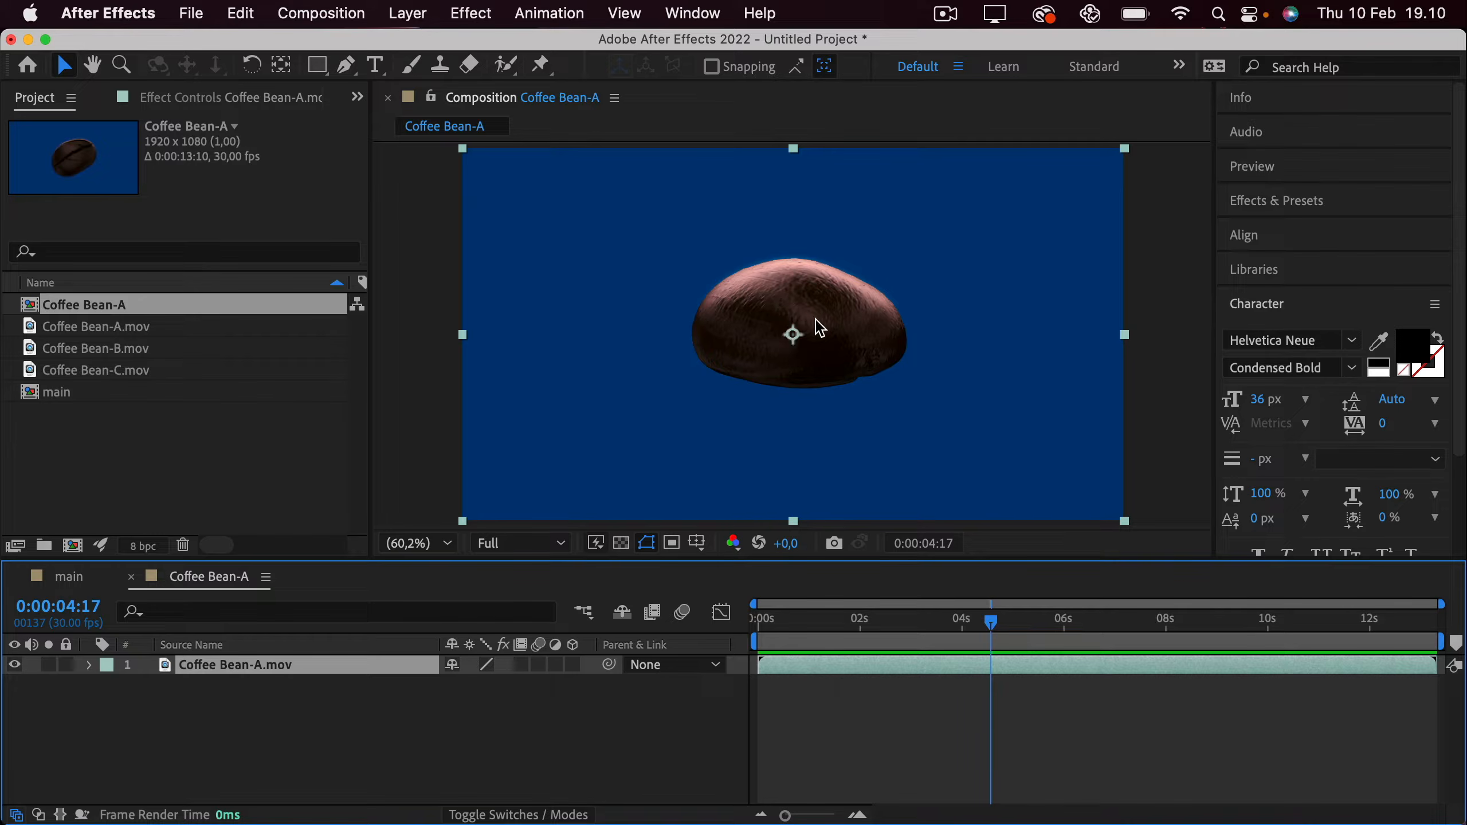
right_click(801, 663)
mouse_move(841, 368)
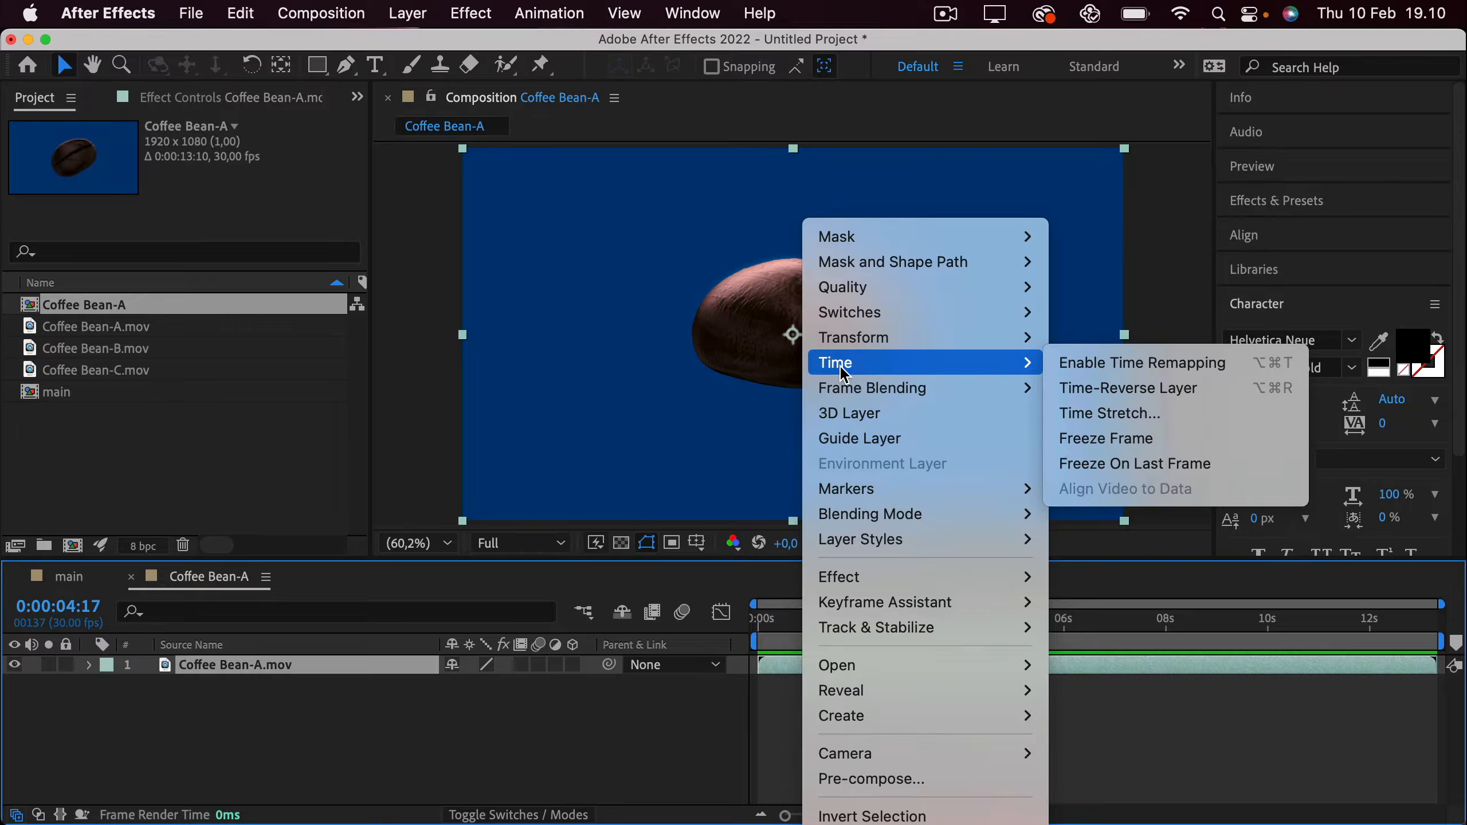
click(1124, 362)
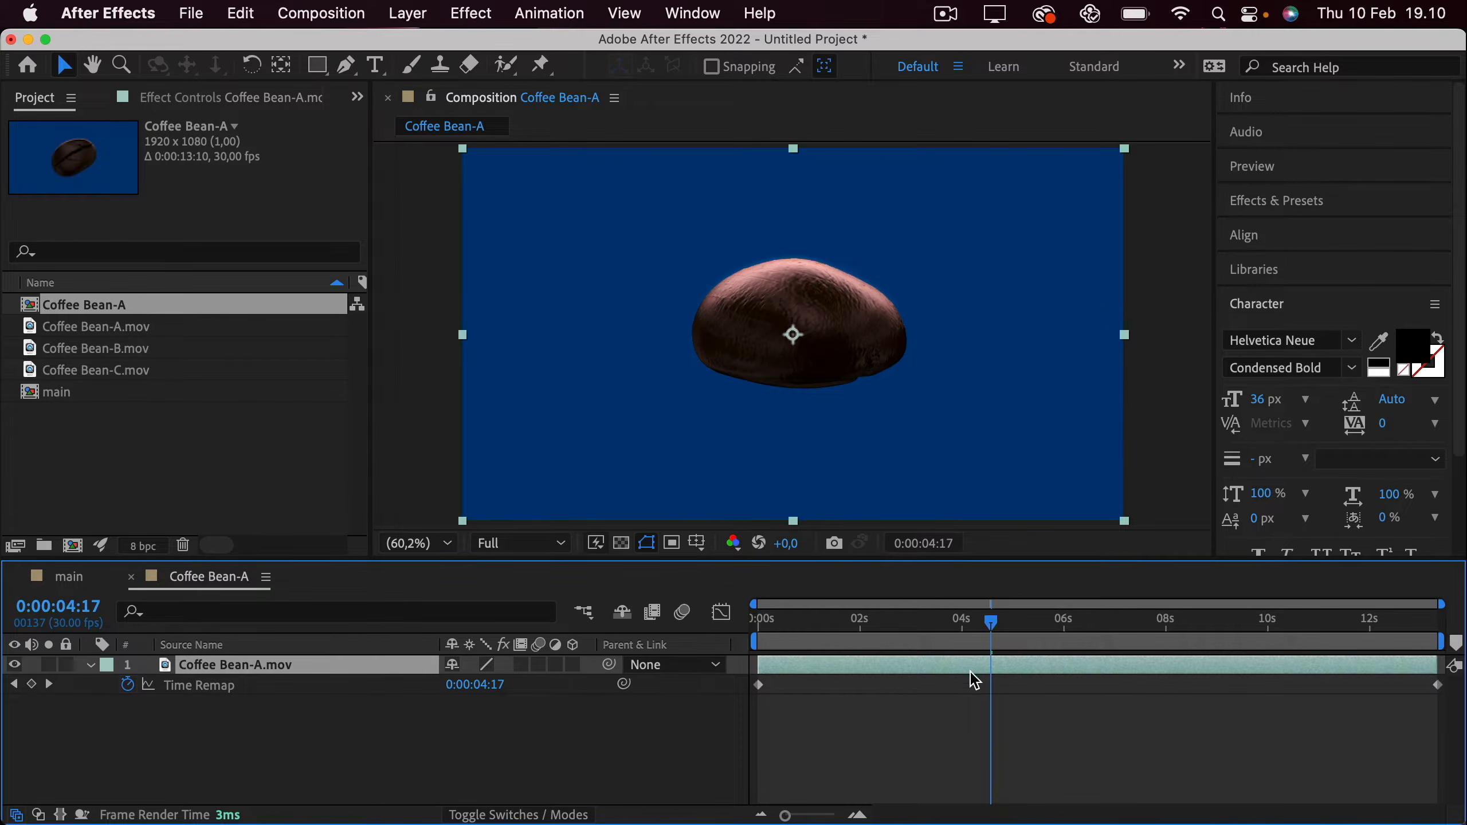
Move the last Time Remap keyframe of the Coffee Bean-A.mov layer to 0:00:09:00, keeping the first keyframe at the start.
click(760, 685)
click(1437, 685)
key(Home)
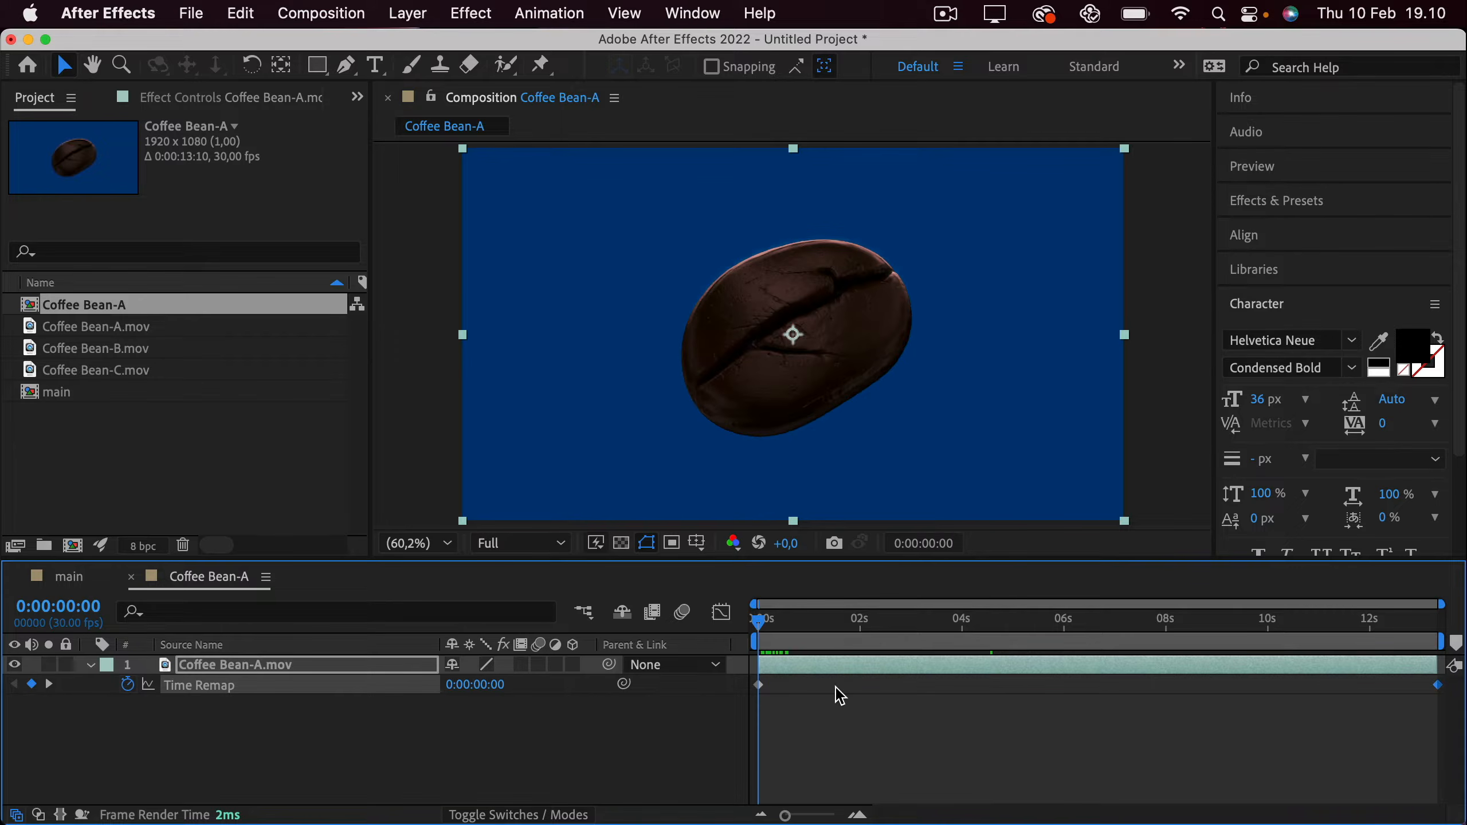
drag(774, 713, 729, 670)
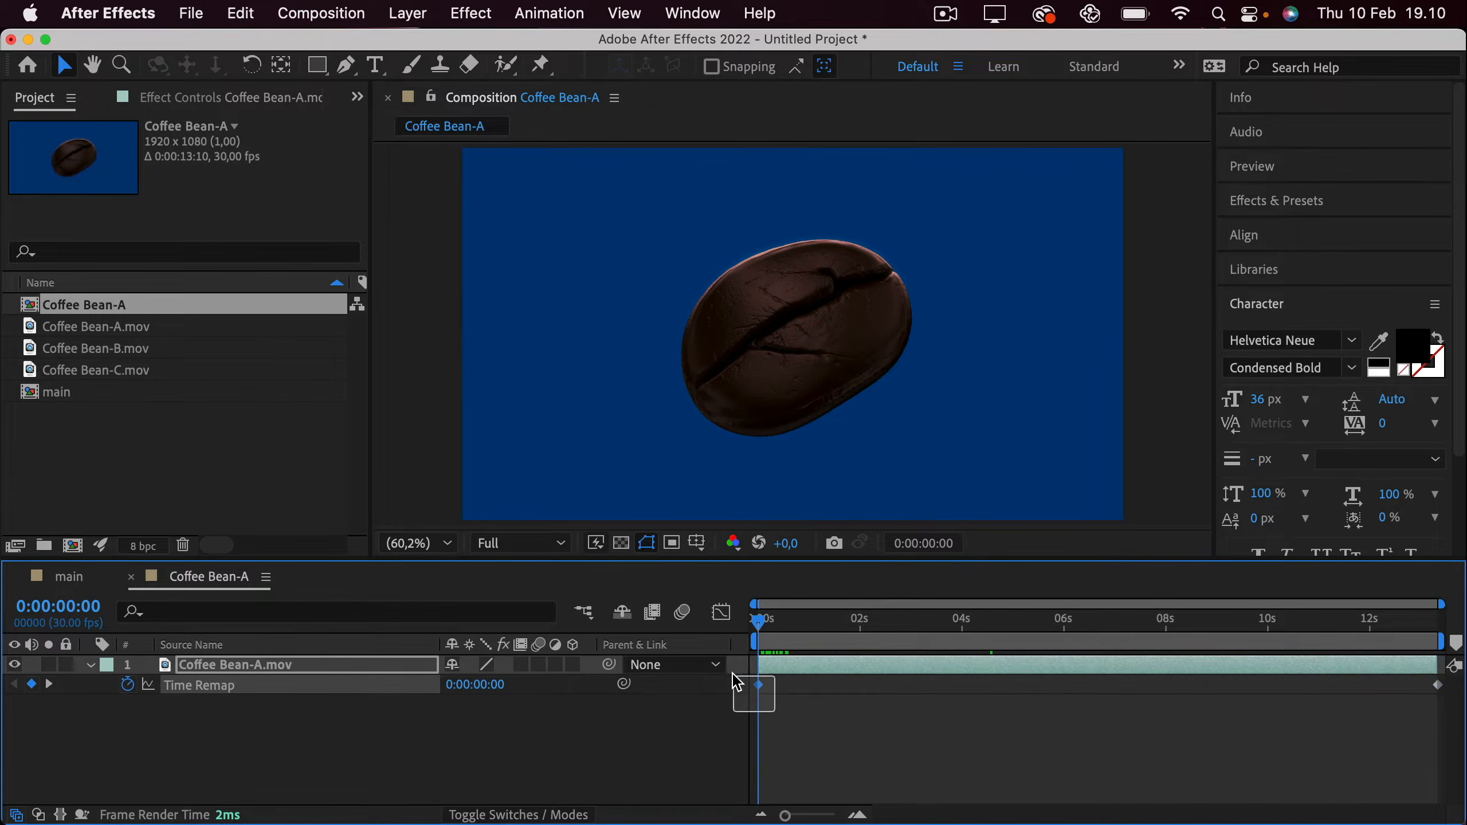
click(1438, 685)
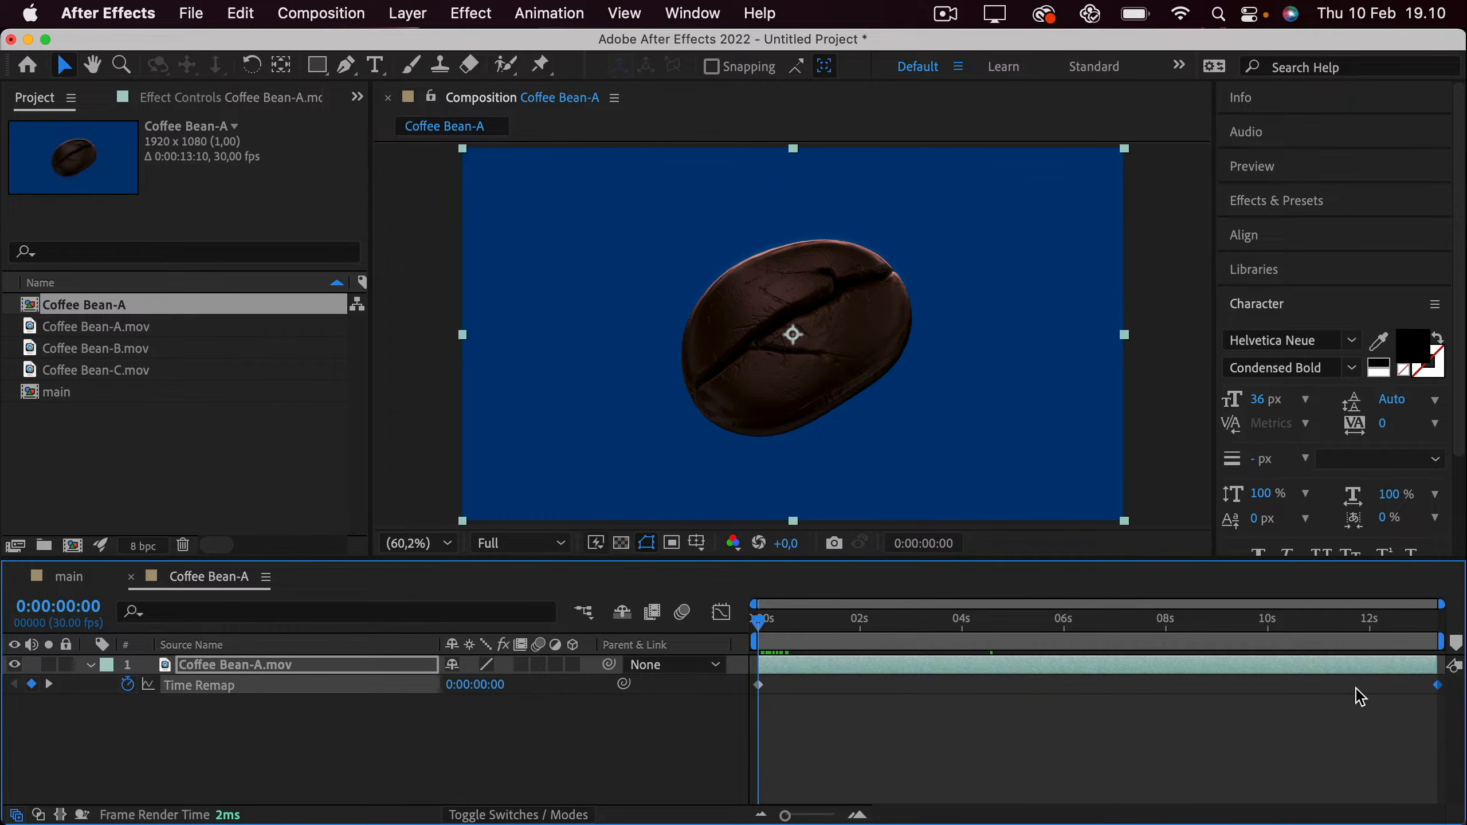
click(1217, 625)
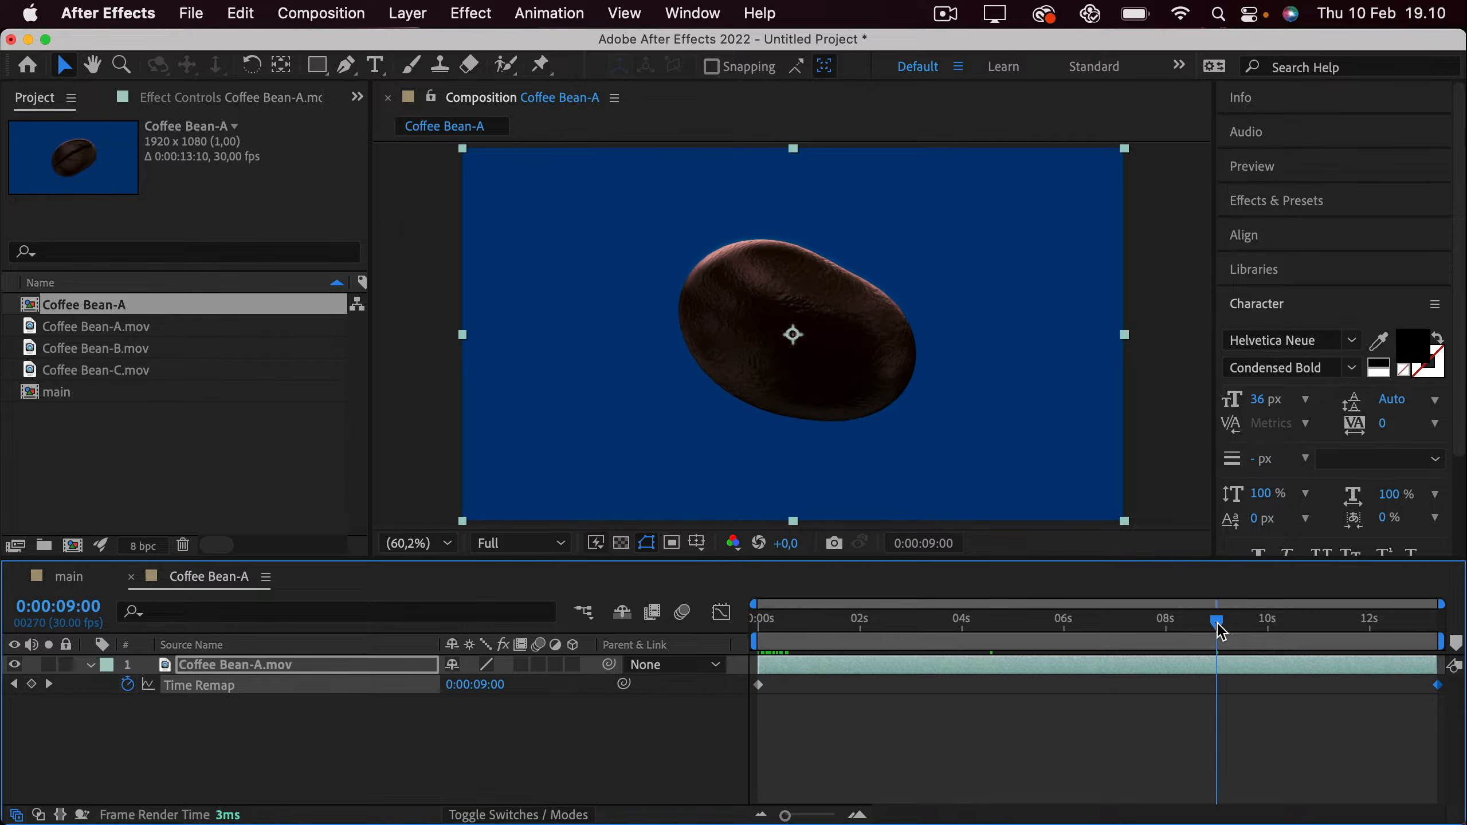
drag(1437, 686, 1219, 688)
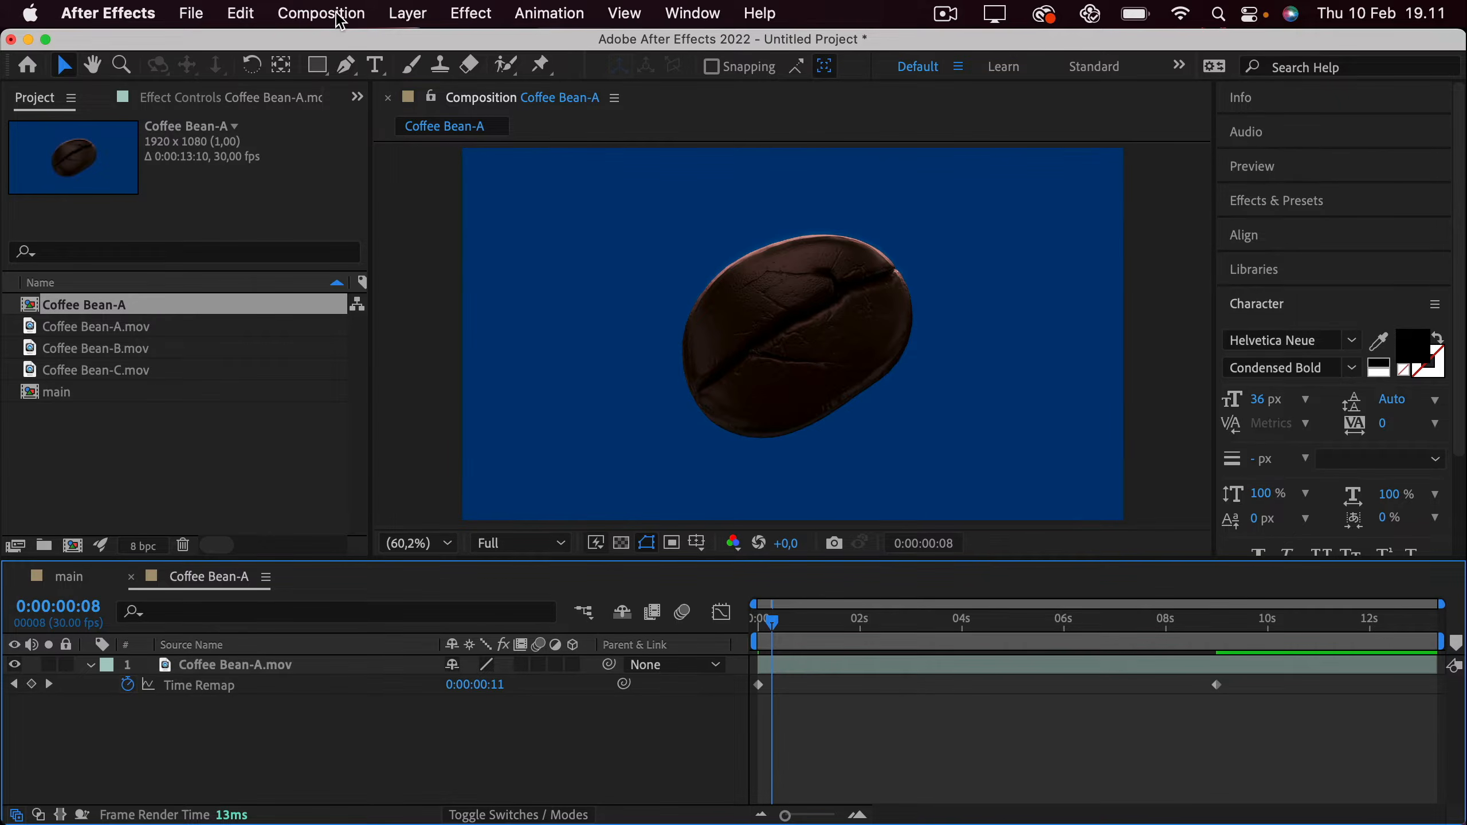
Set the Coffee Bean-A composition's duration to 0:00:09:00 and play back the shortened rotation.
click(341, 21)
click(349, 85)
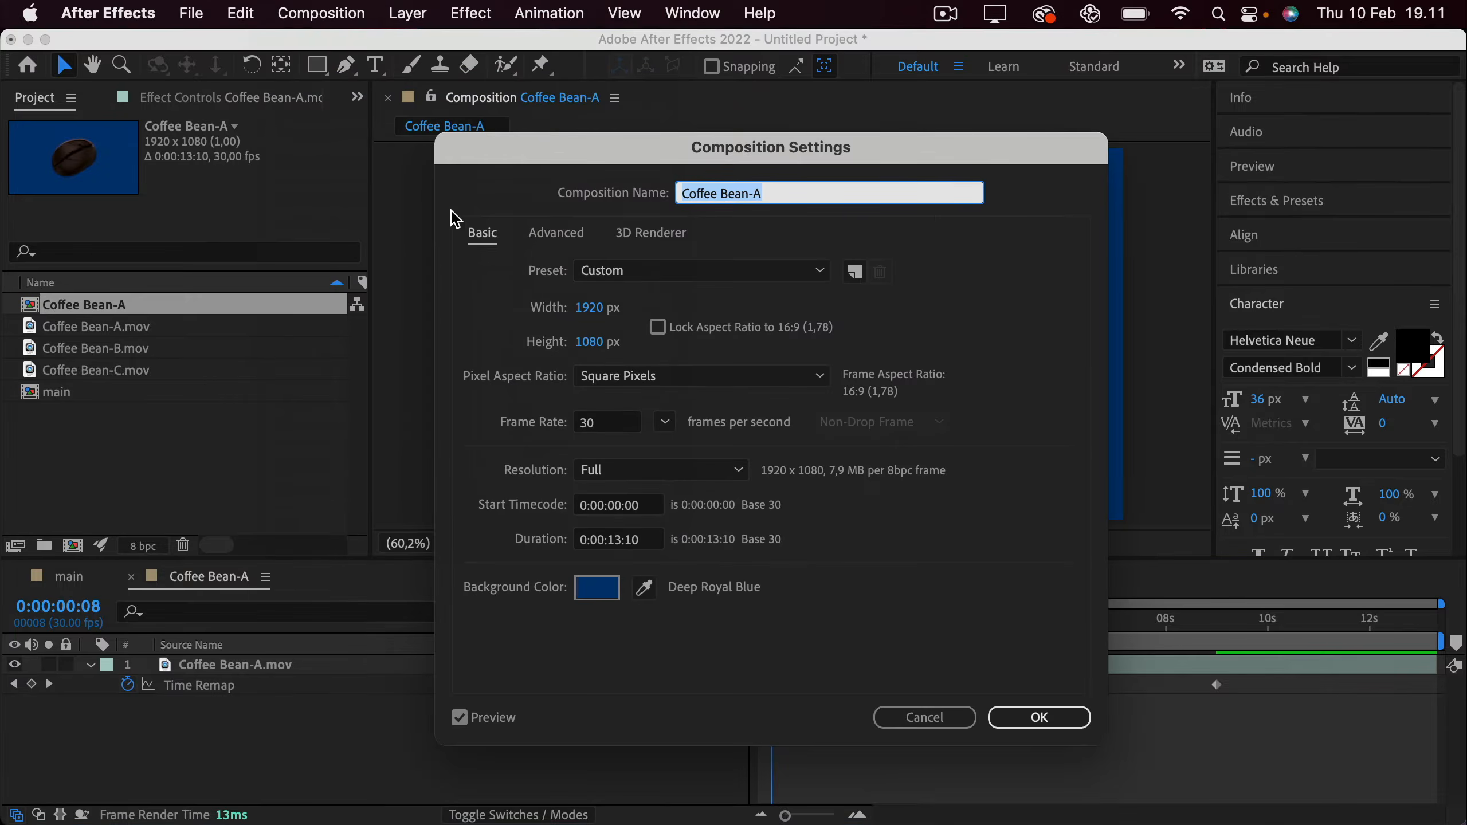
click(621, 543)
text(09)
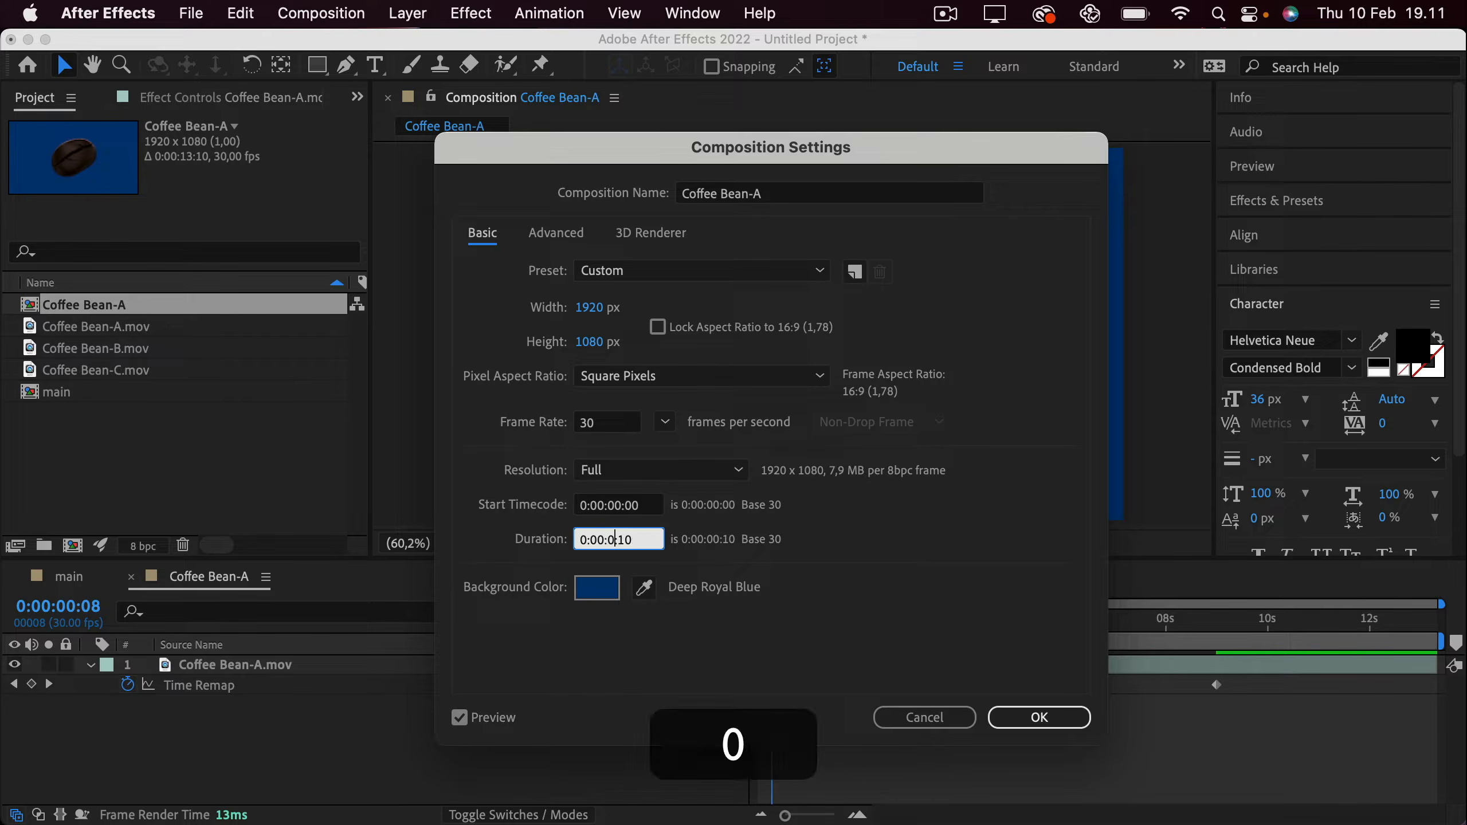
key(Right)
key(BackSpace)
key(BackSpace)
key(Return)
click(1223, 642)
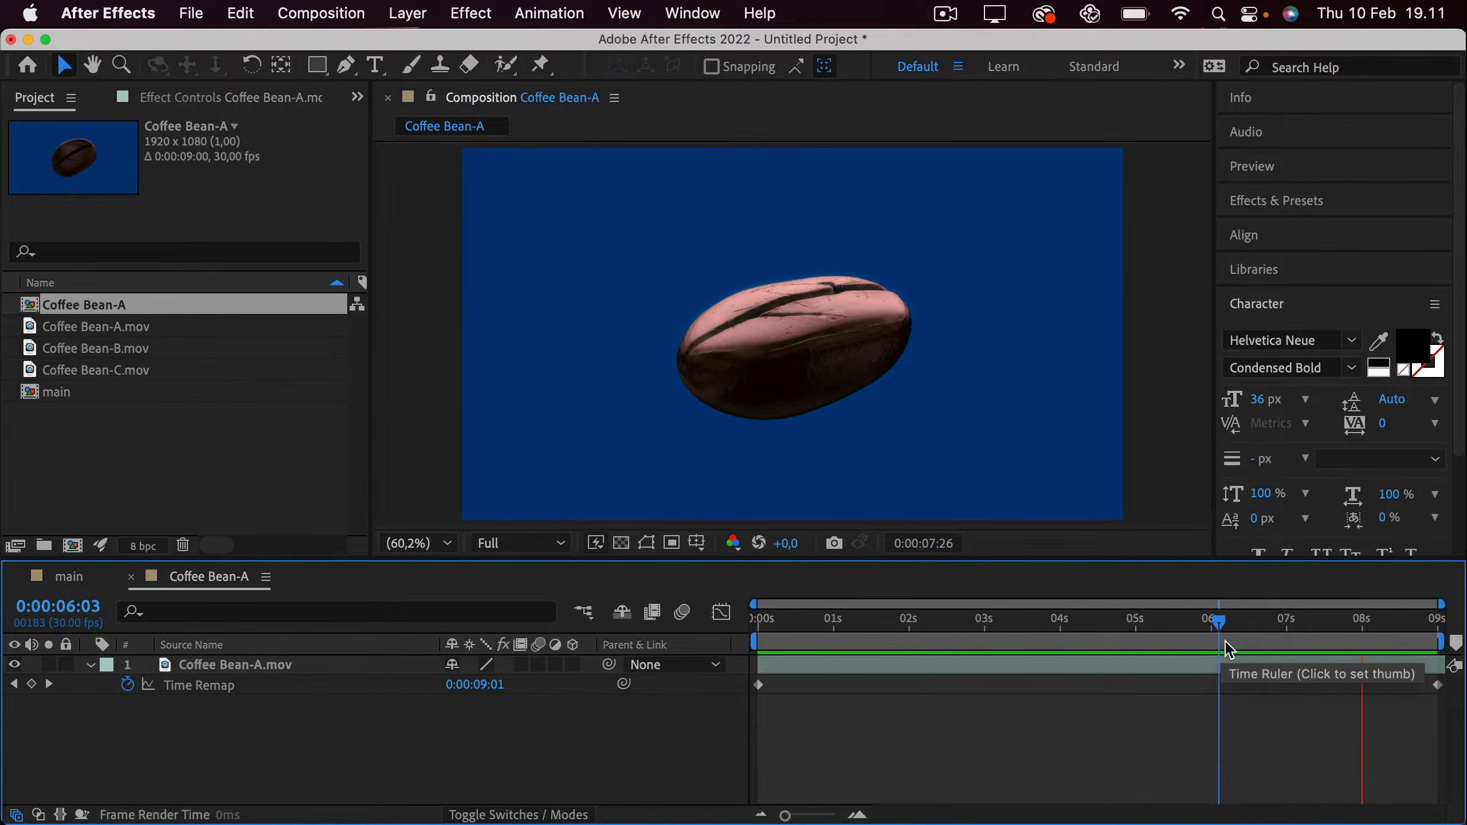
key(space)
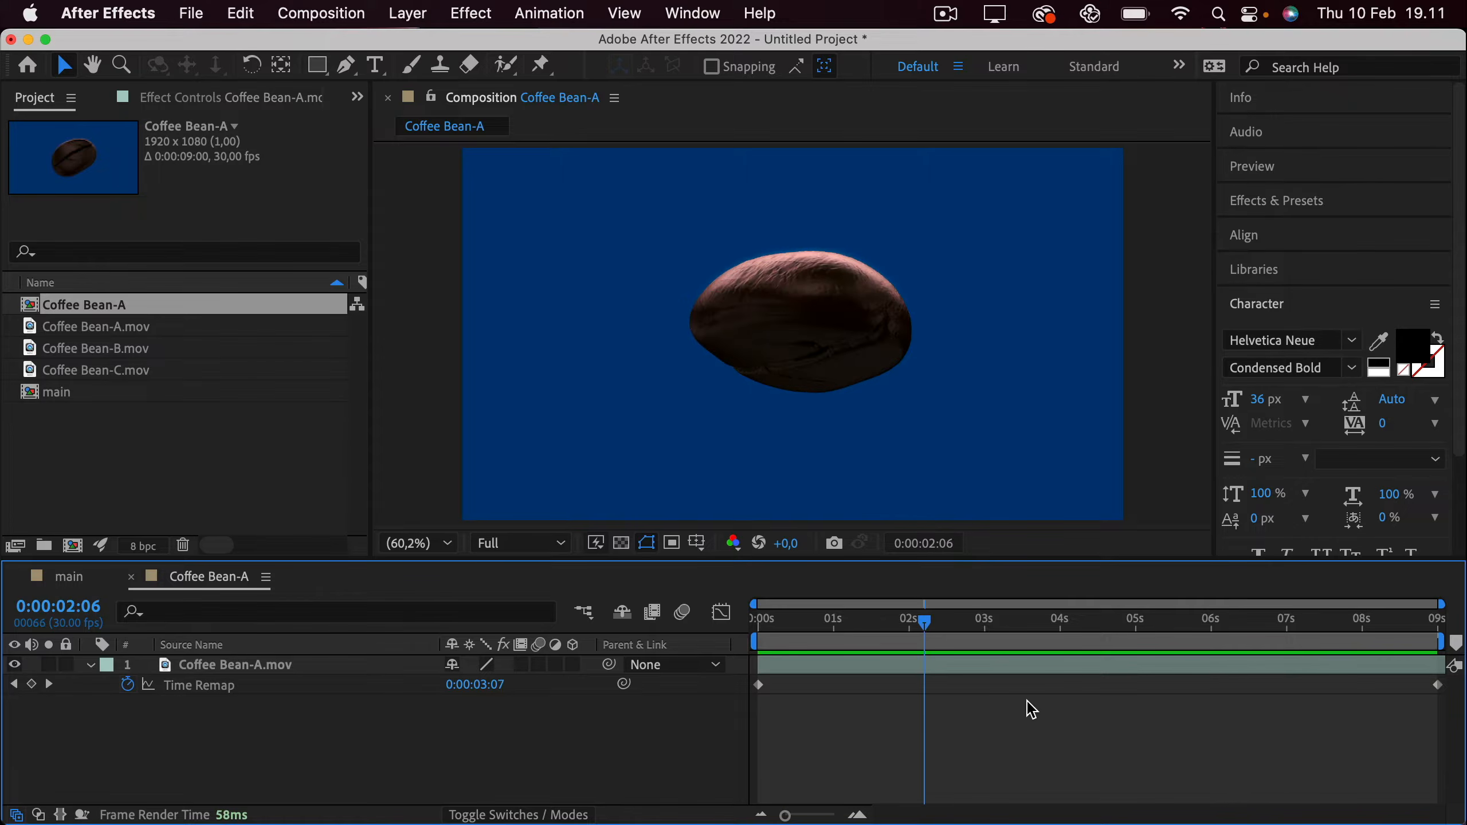
Add the Coffee Bean-A composition as a layer in the main composition.
click(81, 577)
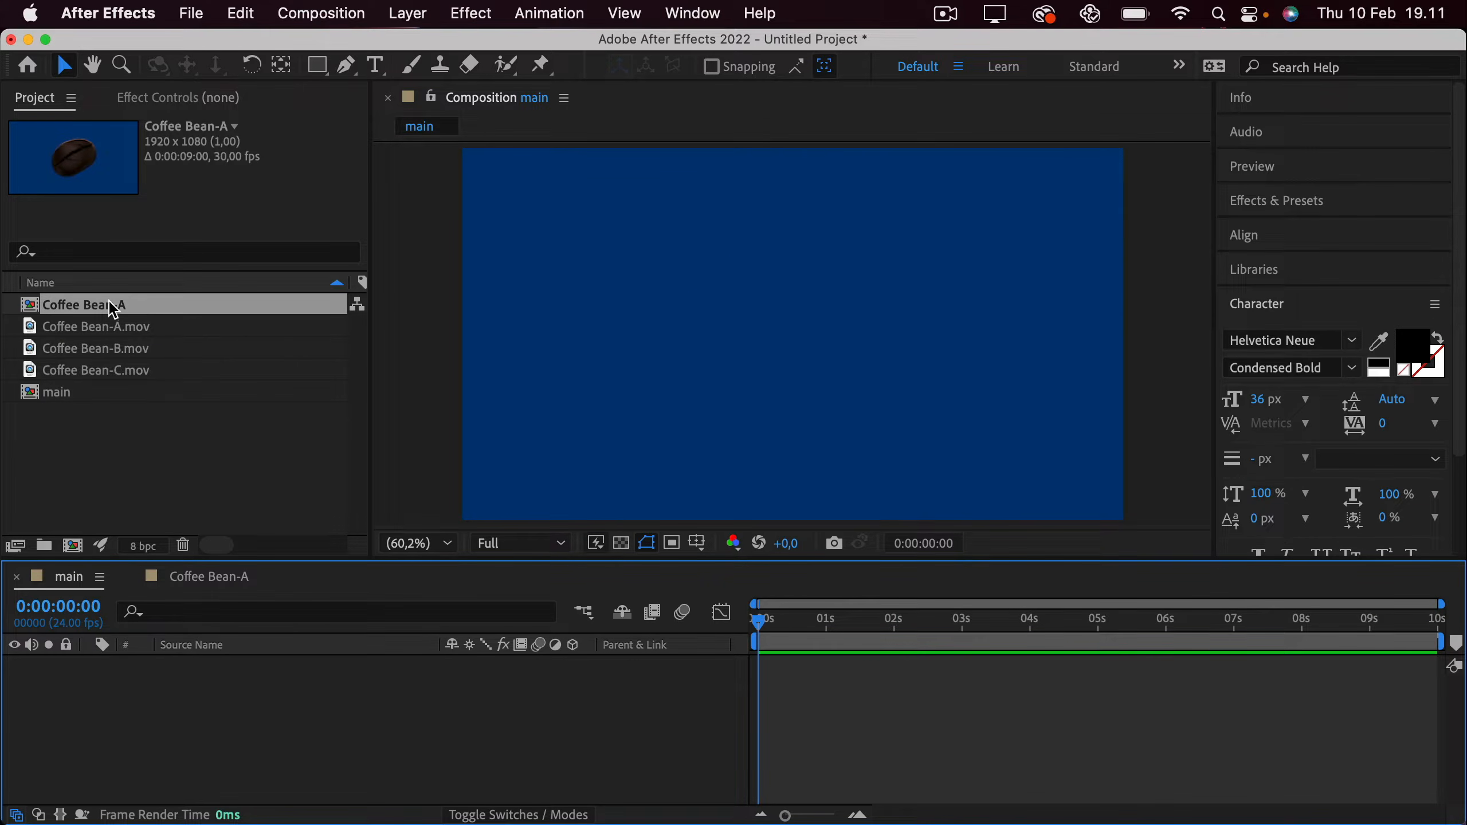
drag(112, 309, 207, 731)
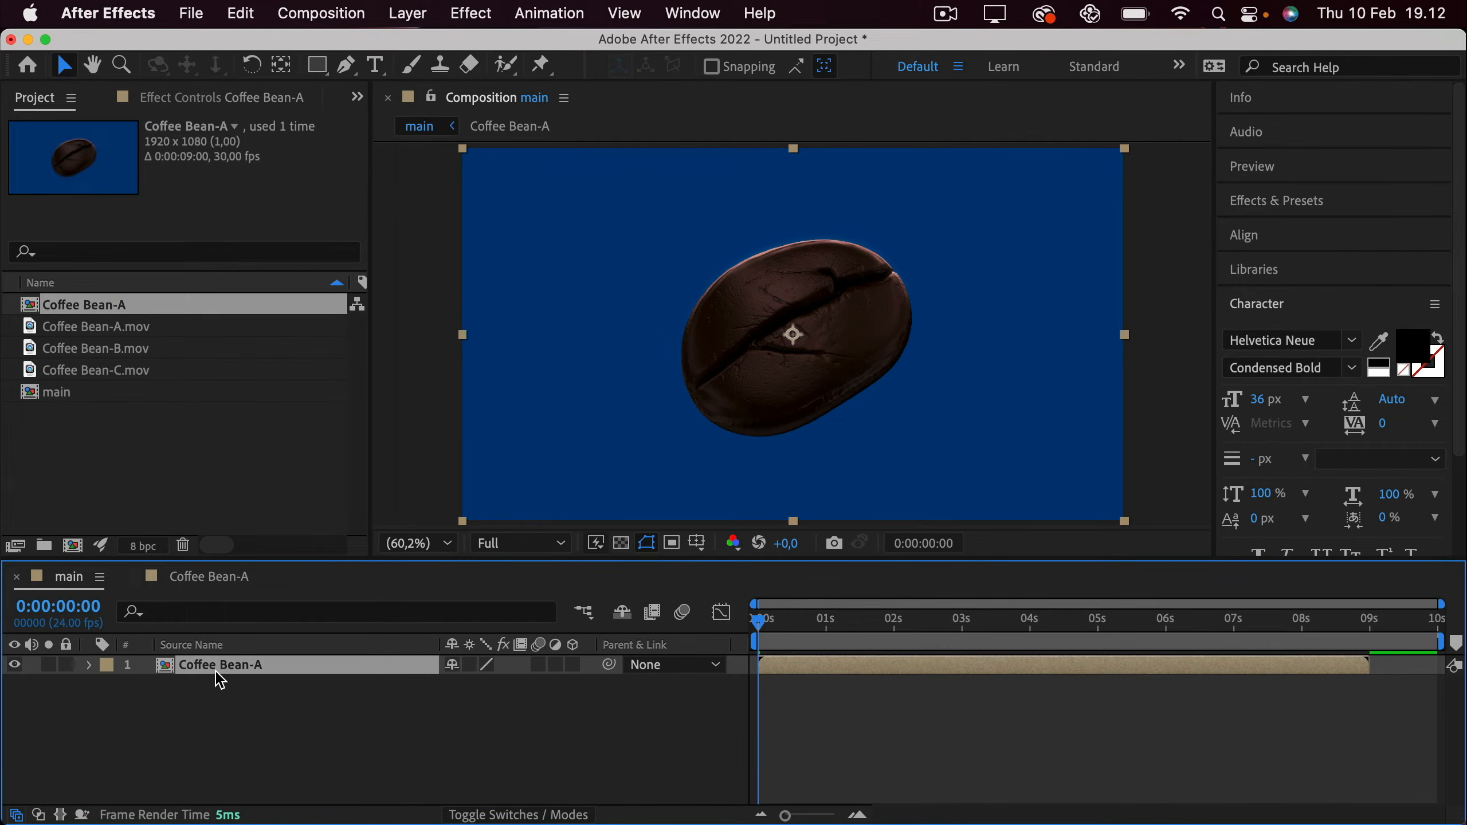
click(139, 350)
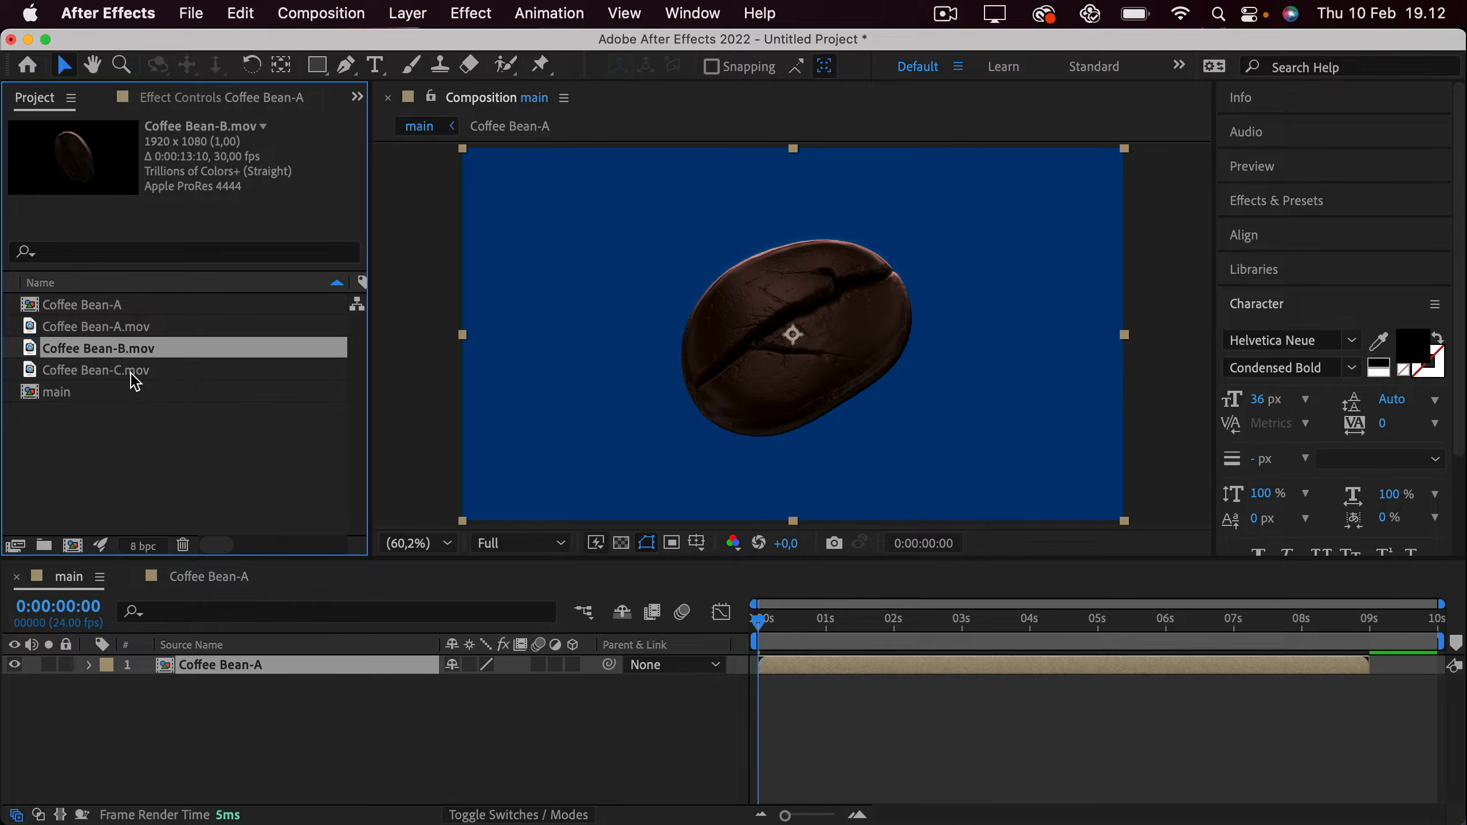
click(128, 371)
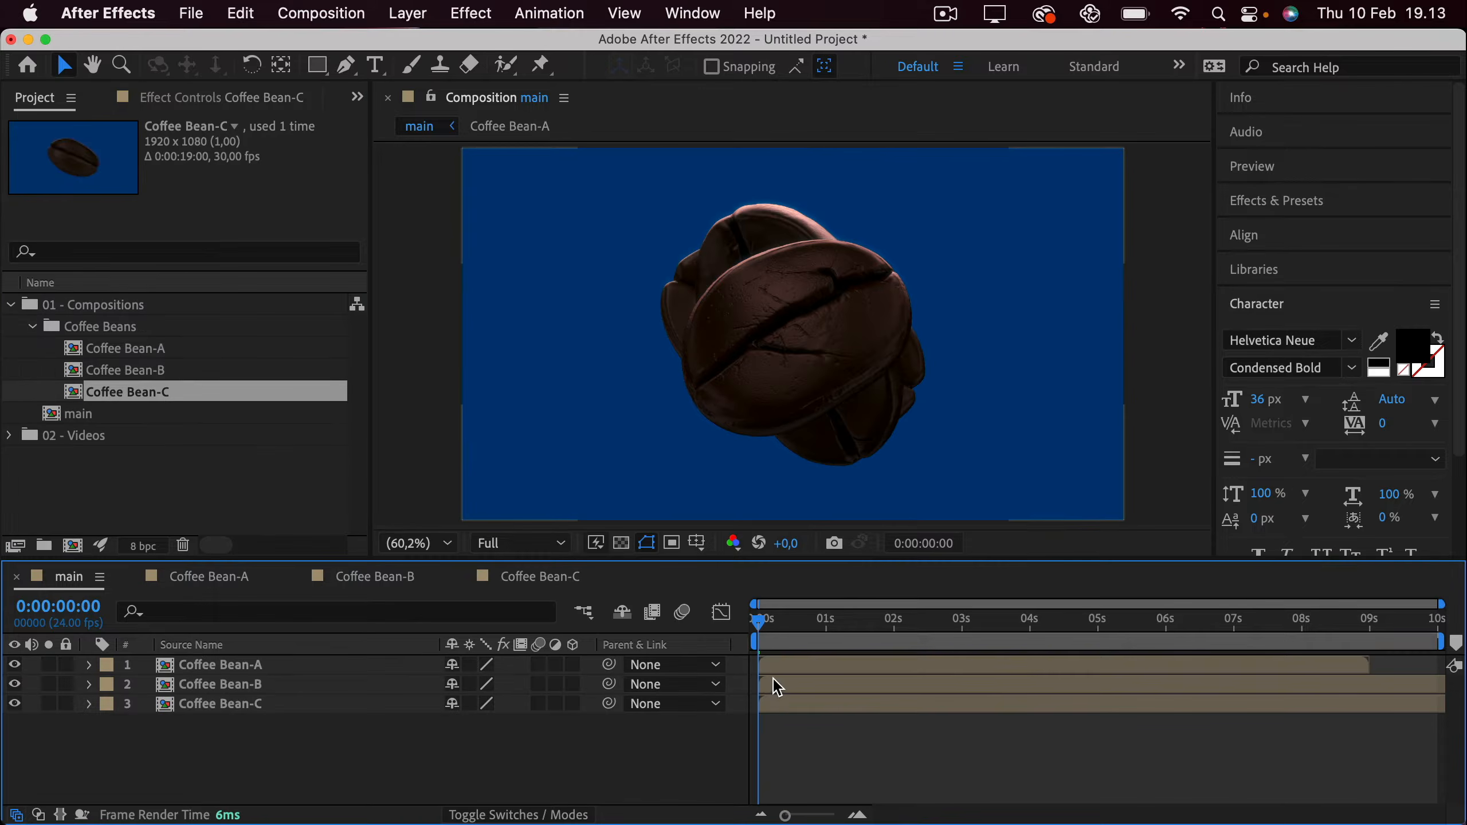
Scrub through the main composition and enable time remapping on its Coffee Bean-A layer.
drag(765, 629, 1216, 650)
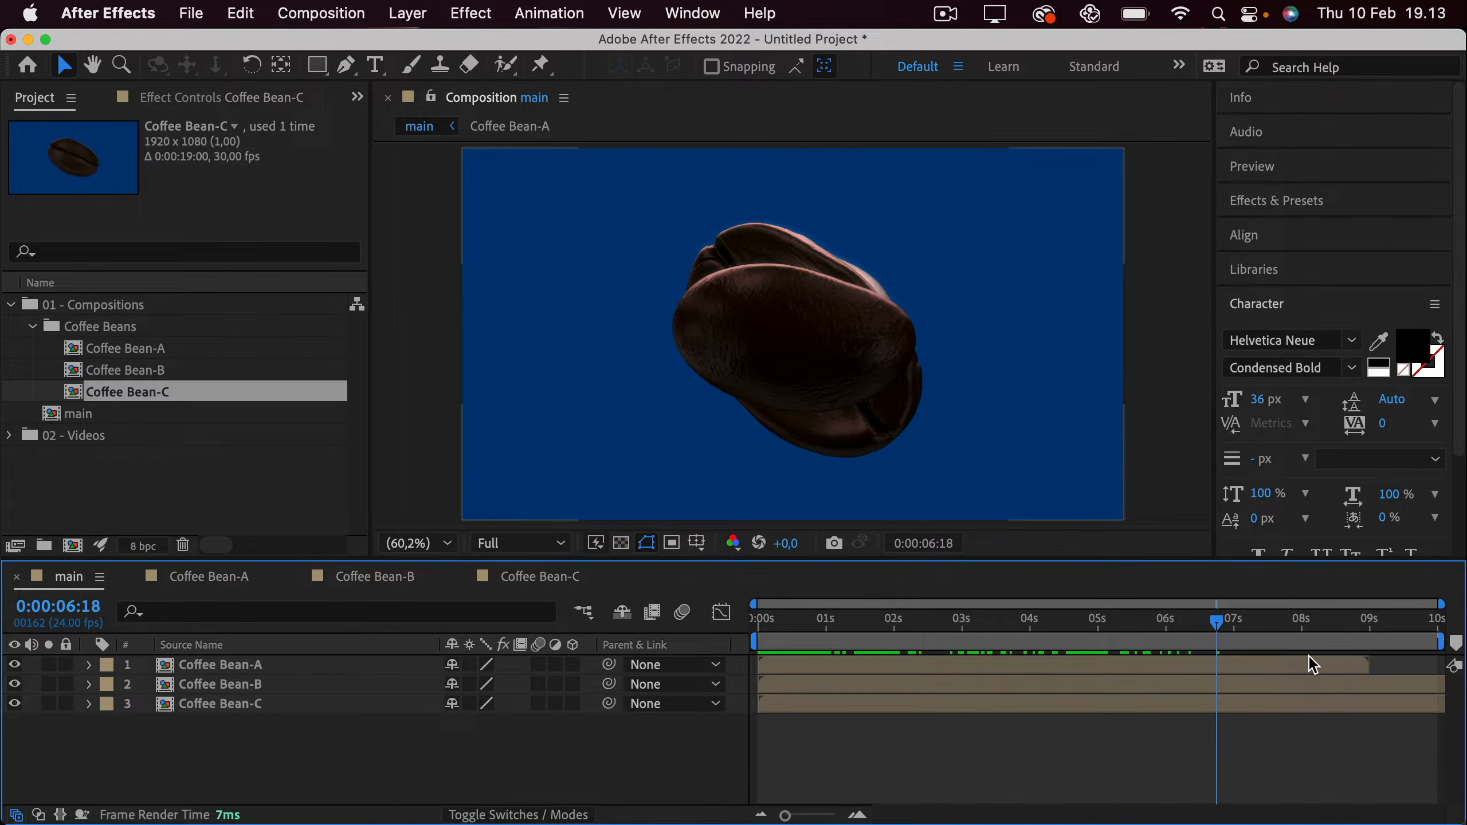
click(1357, 664)
mouse_move(1329, 633)
mouse_down()
mouse_move(1408, 635)
mouse_move(1307, 638)
mouse_up()
right_click(1204, 663)
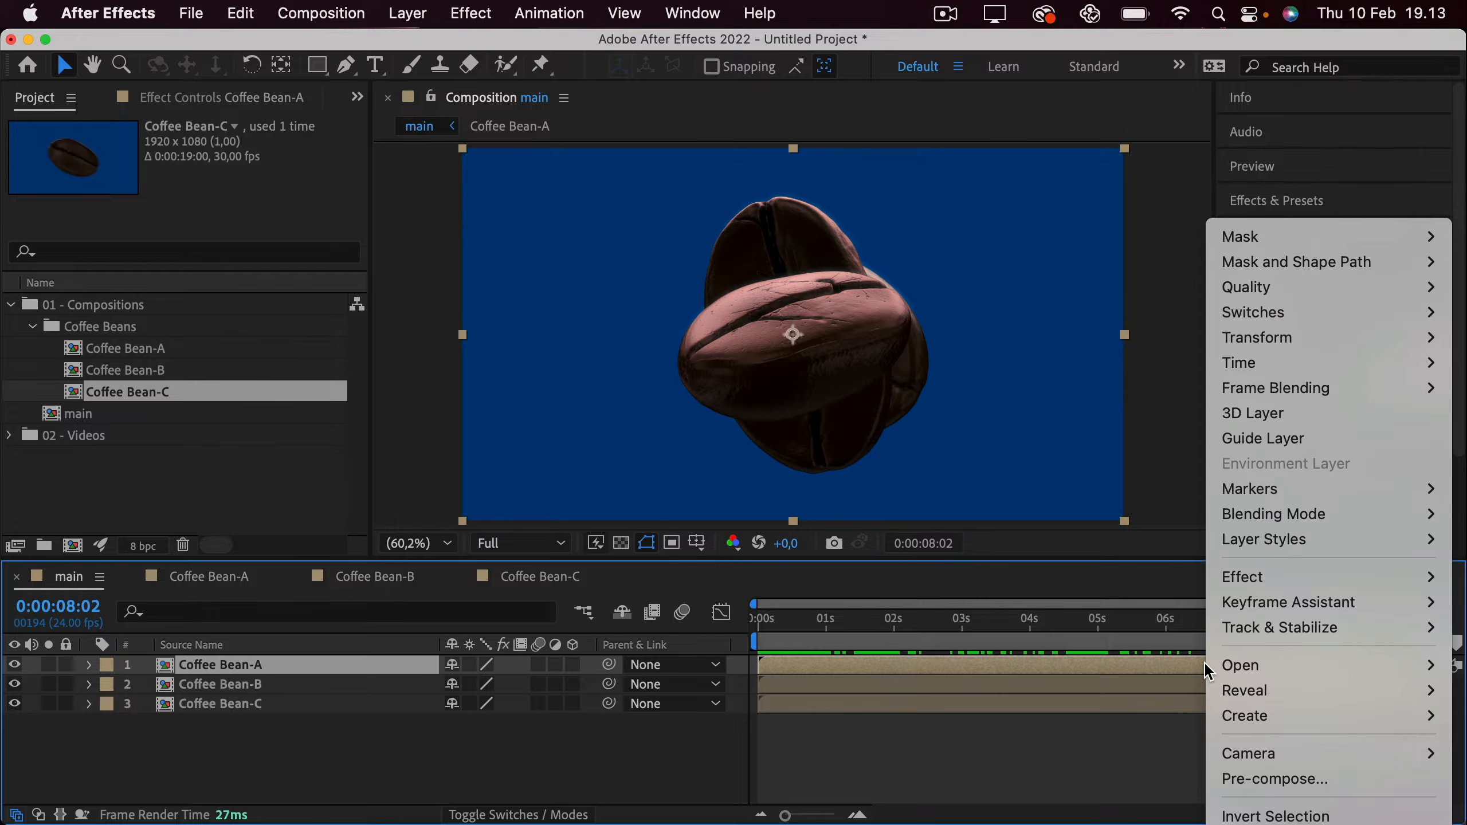
mouse_move(1219, 368)
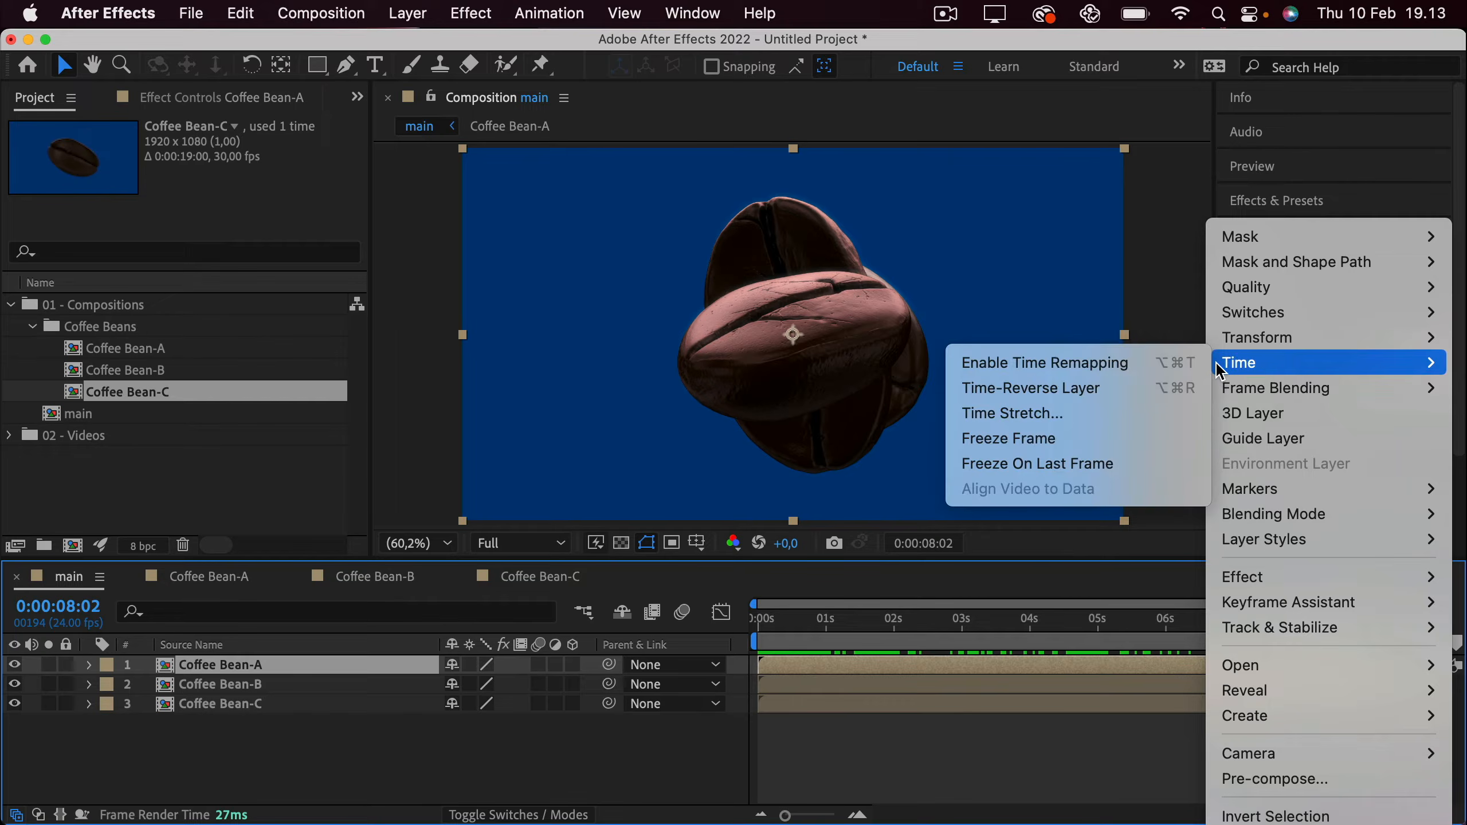
click(1146, 364)
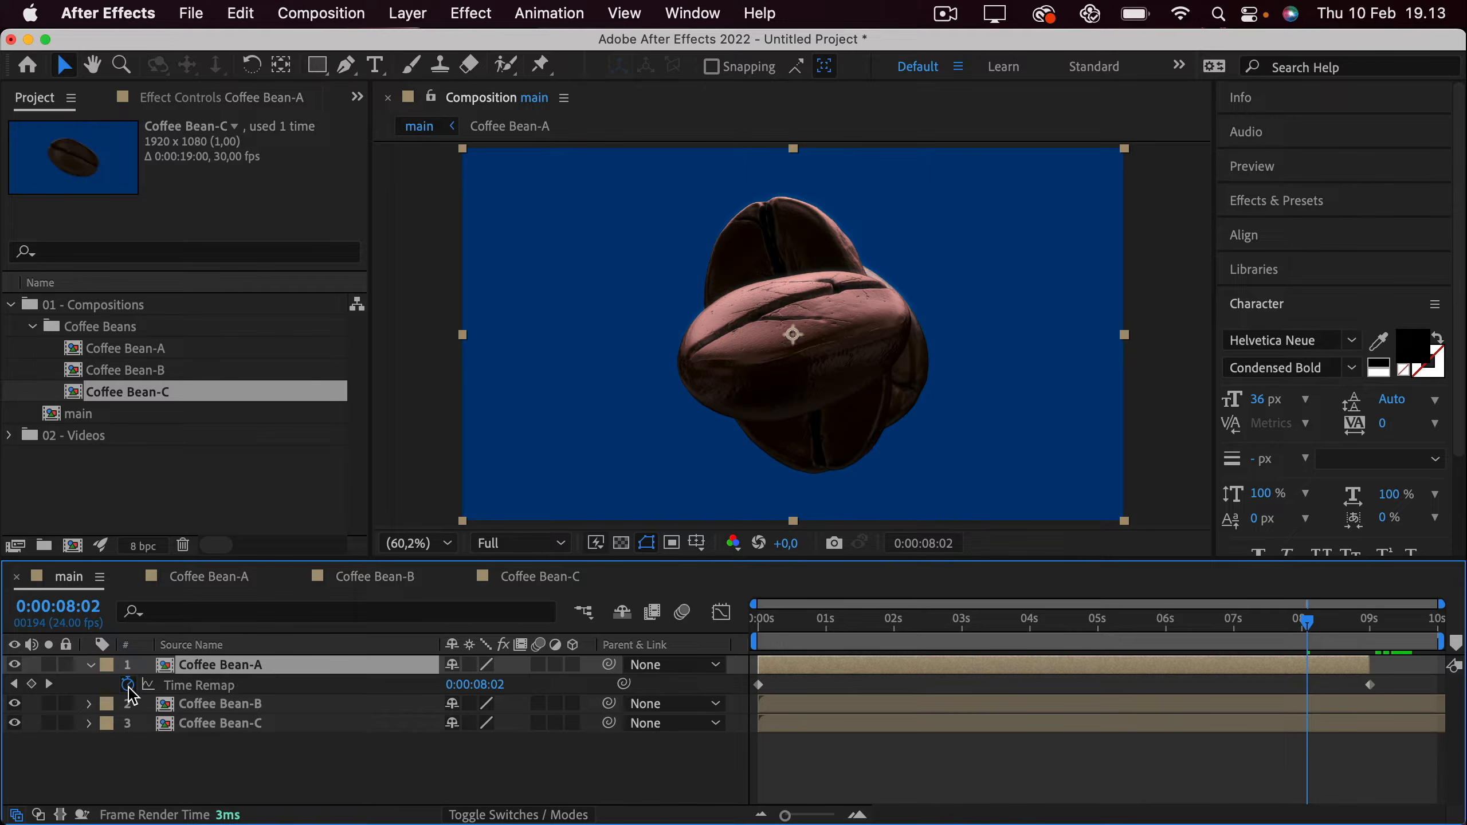
Add the expression loopOut() to the Time Remap property of the Coffee Bean-A layer.
alt+click(128, 685)
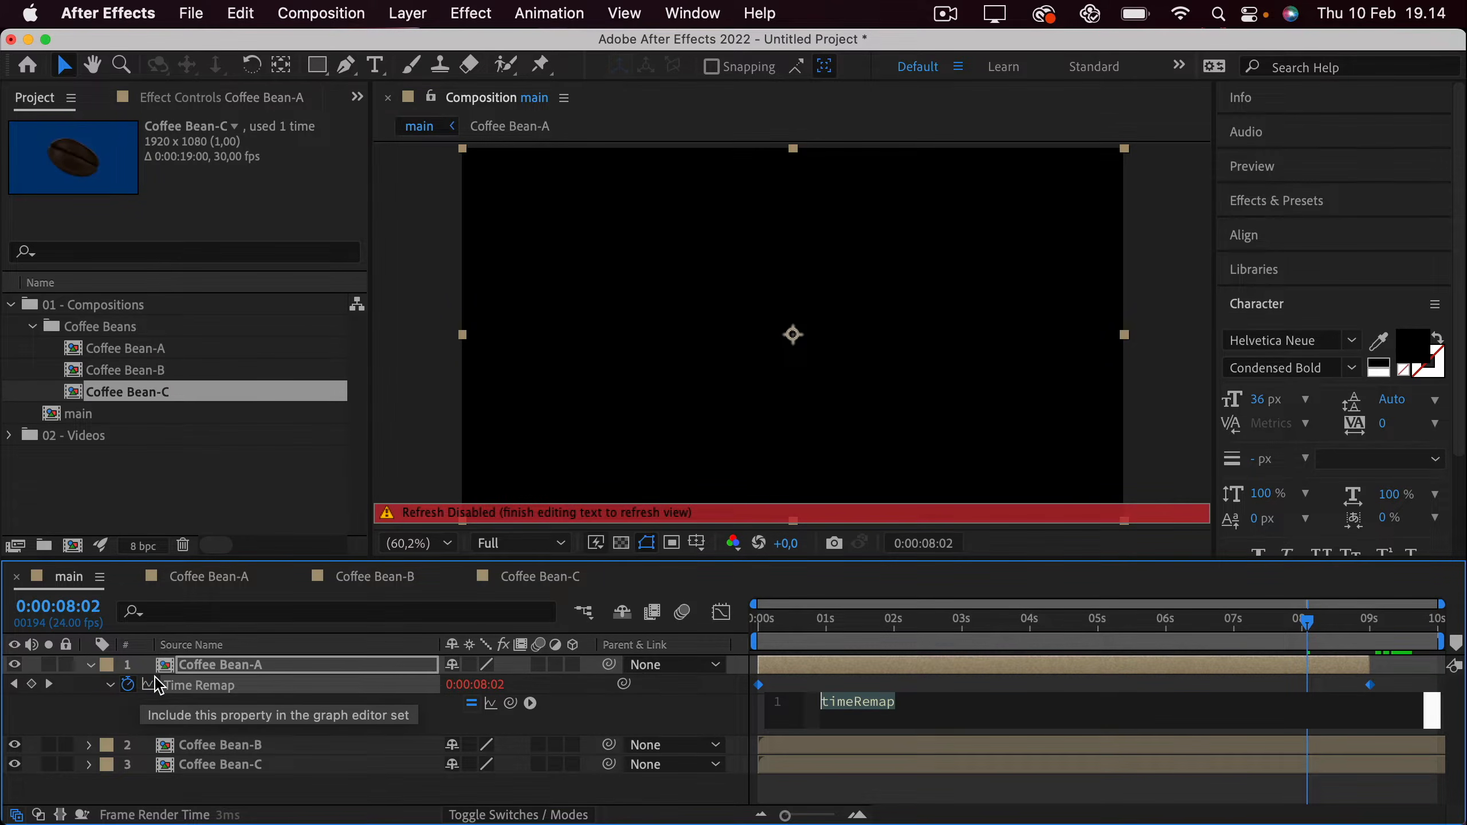
text(loopOut())
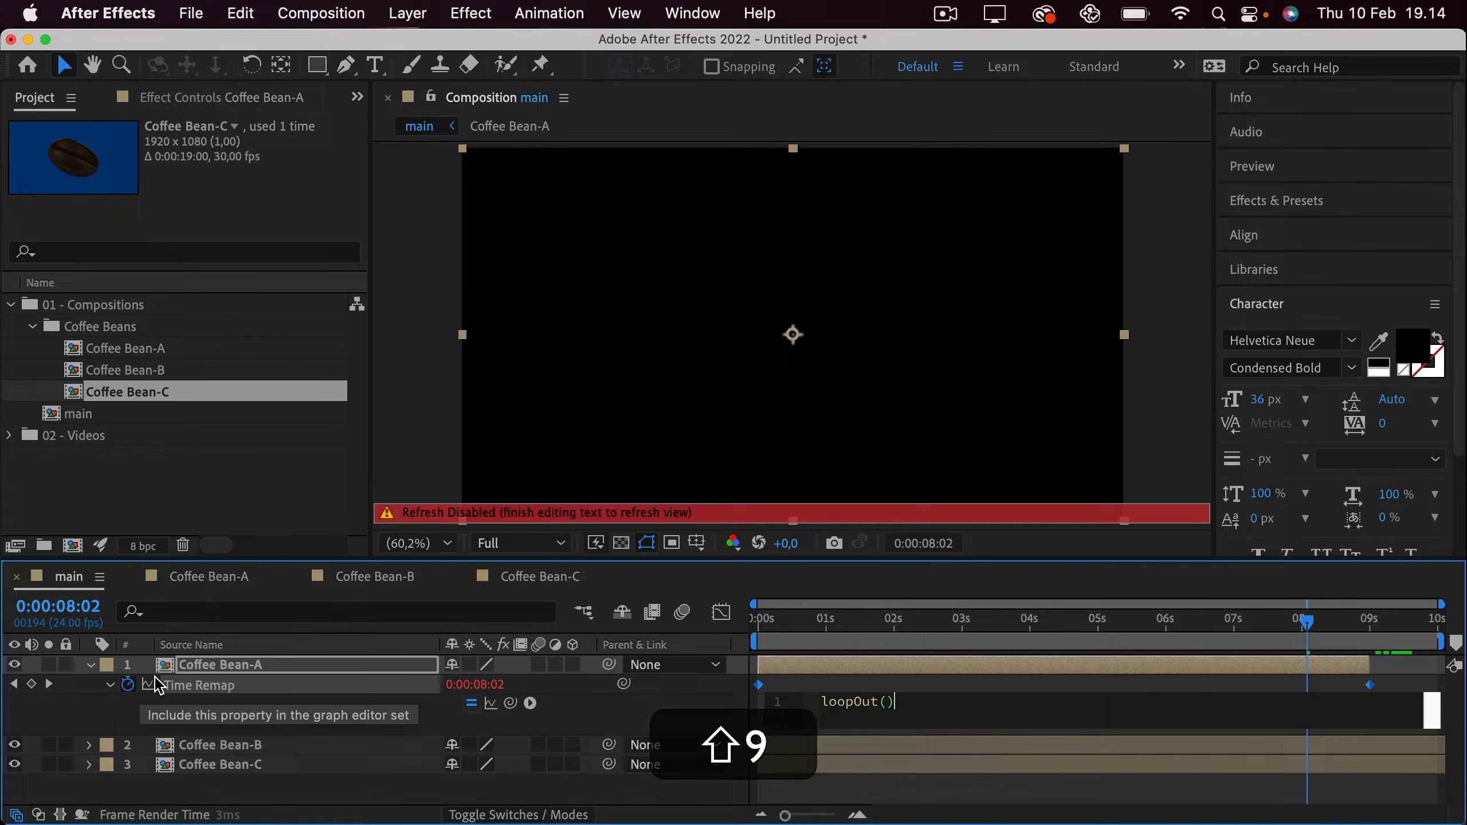
click(797, 693)
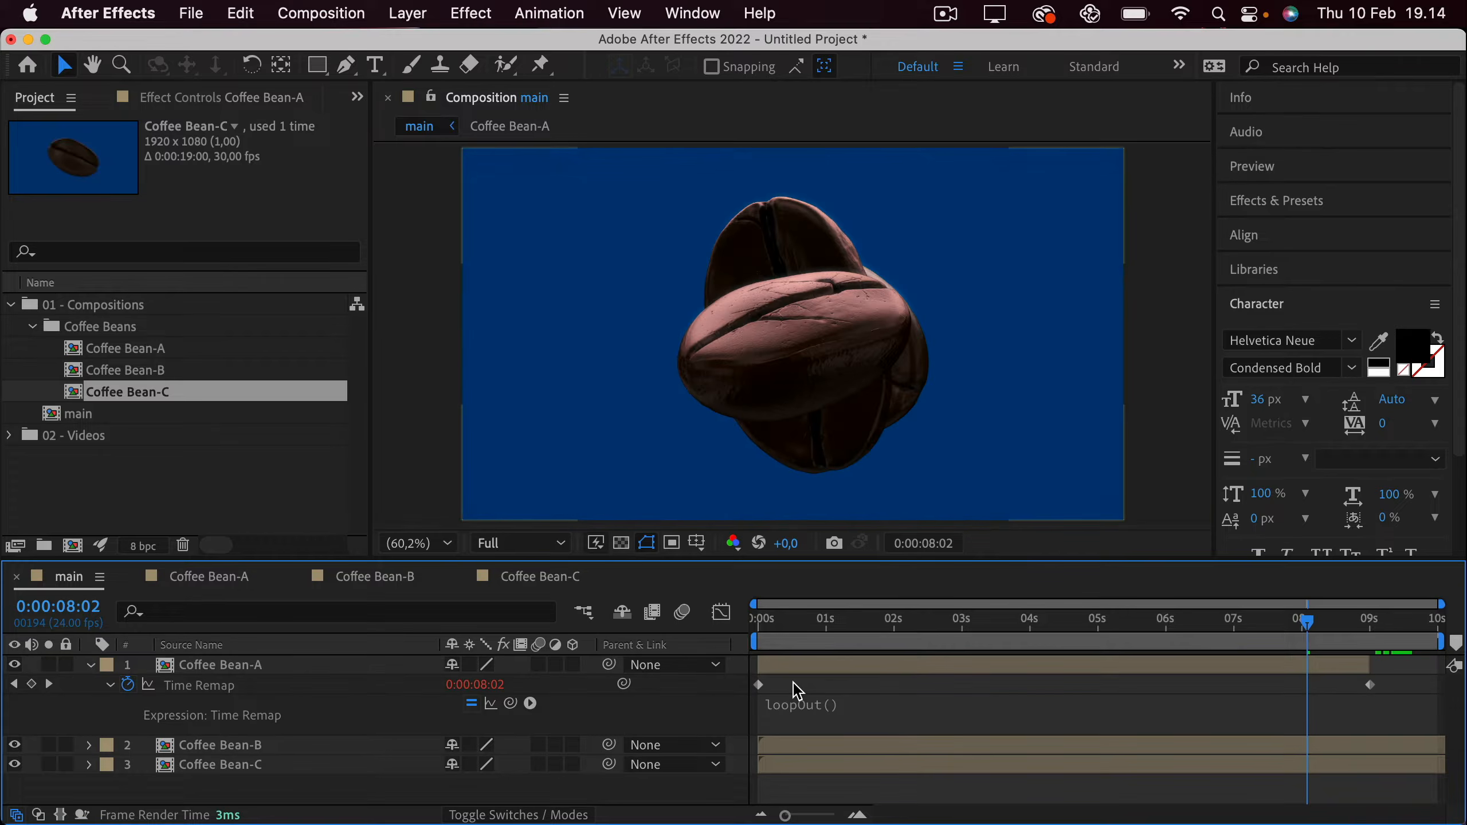
Extend the Coffee Bean-A layer to the end of the main composition and hide all three coffee bean layers.
drag(1369, 664, 1427, 666)
mouse_move(1357, 634)
mouse_down()
mouse_move(1430, 633)
mouse_move(1357, 637)
mouse_move(1383, 632)
mouse_up()
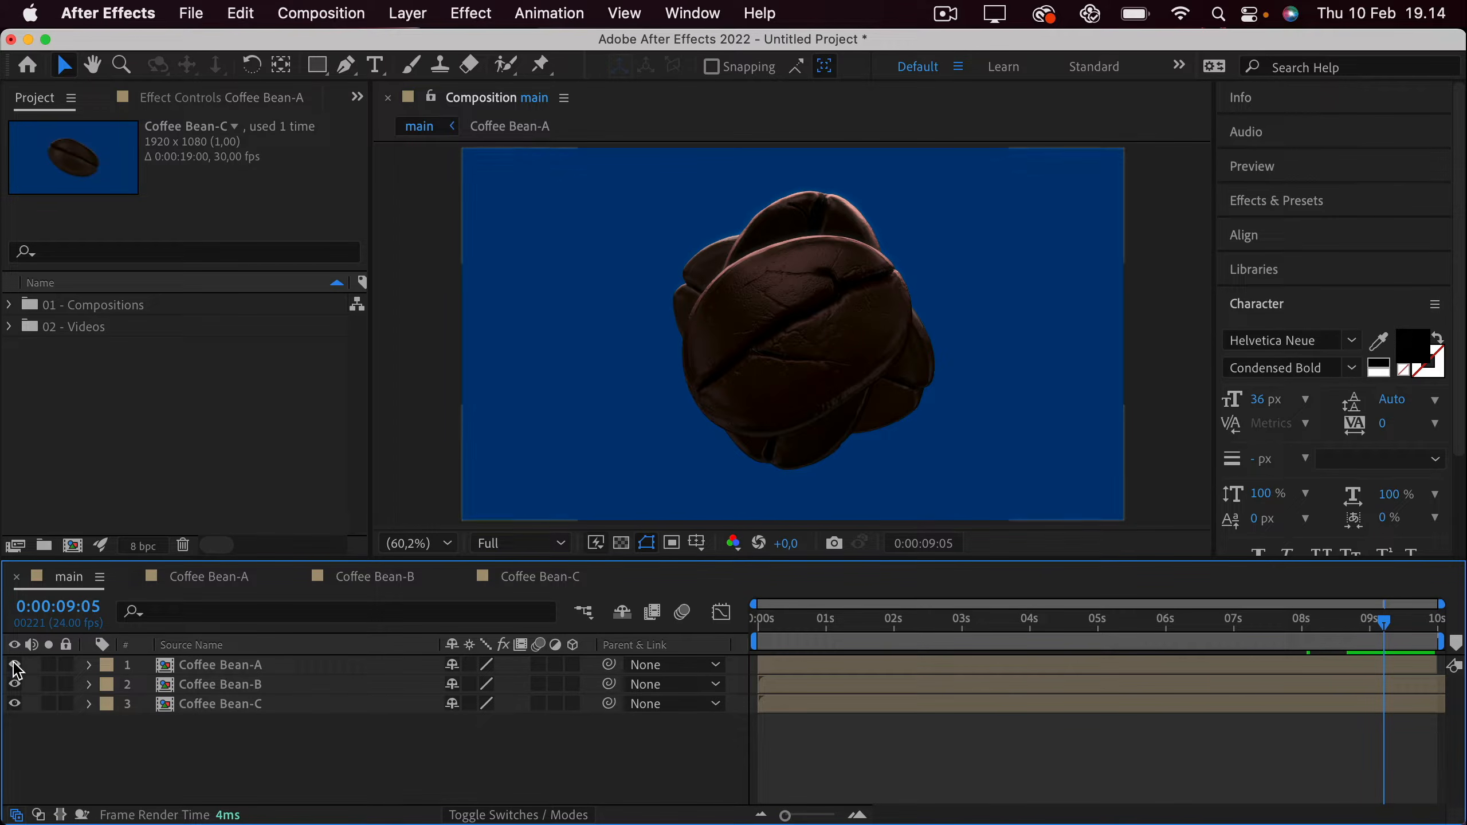
drag(15, 665, 35, 725)
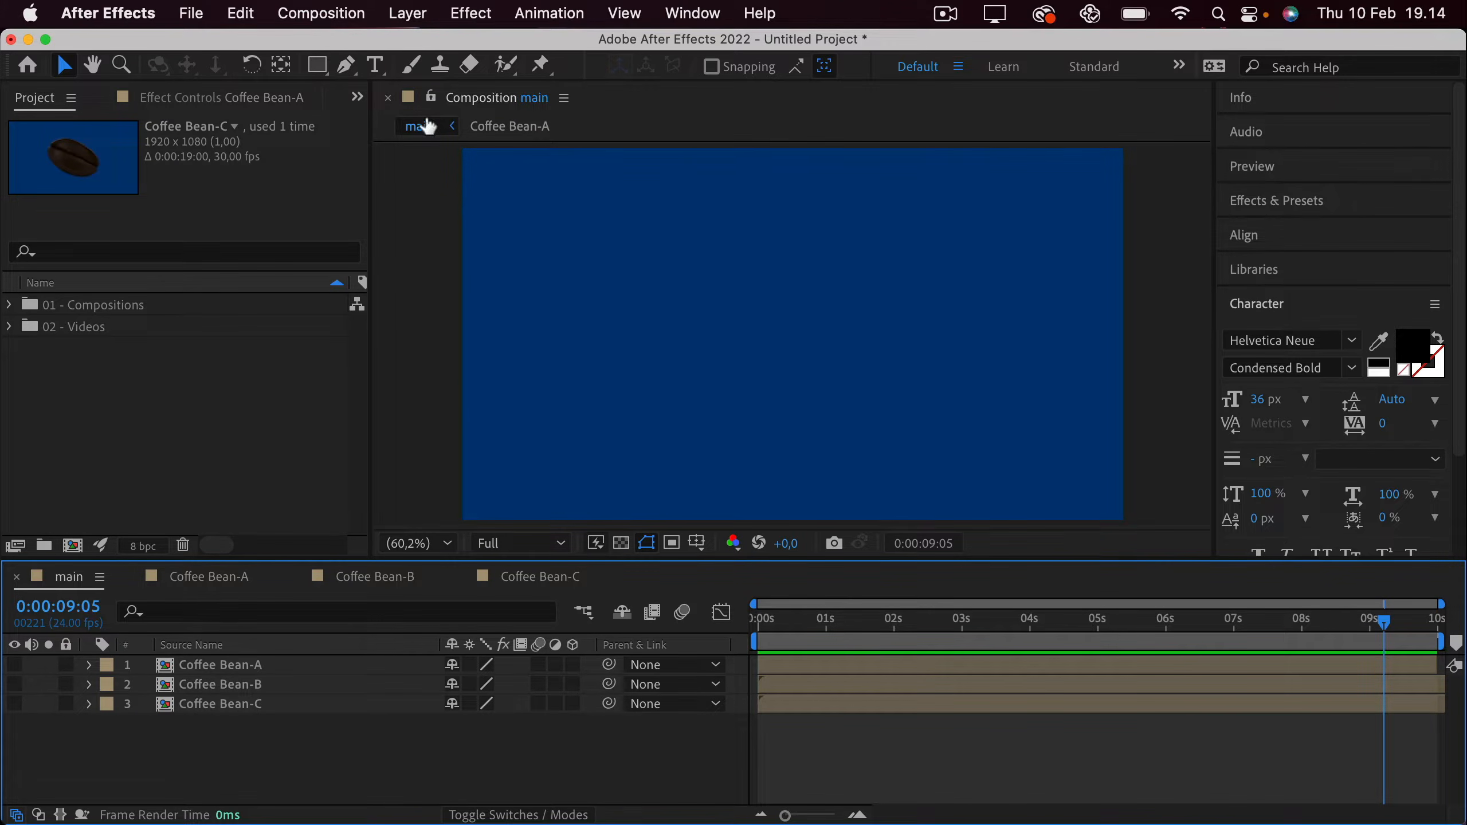
Create a new 1920 x 1080 px solid named "particles" in bright yellow in the main composition.
click(412, 22)
mouse_move(429, 43)
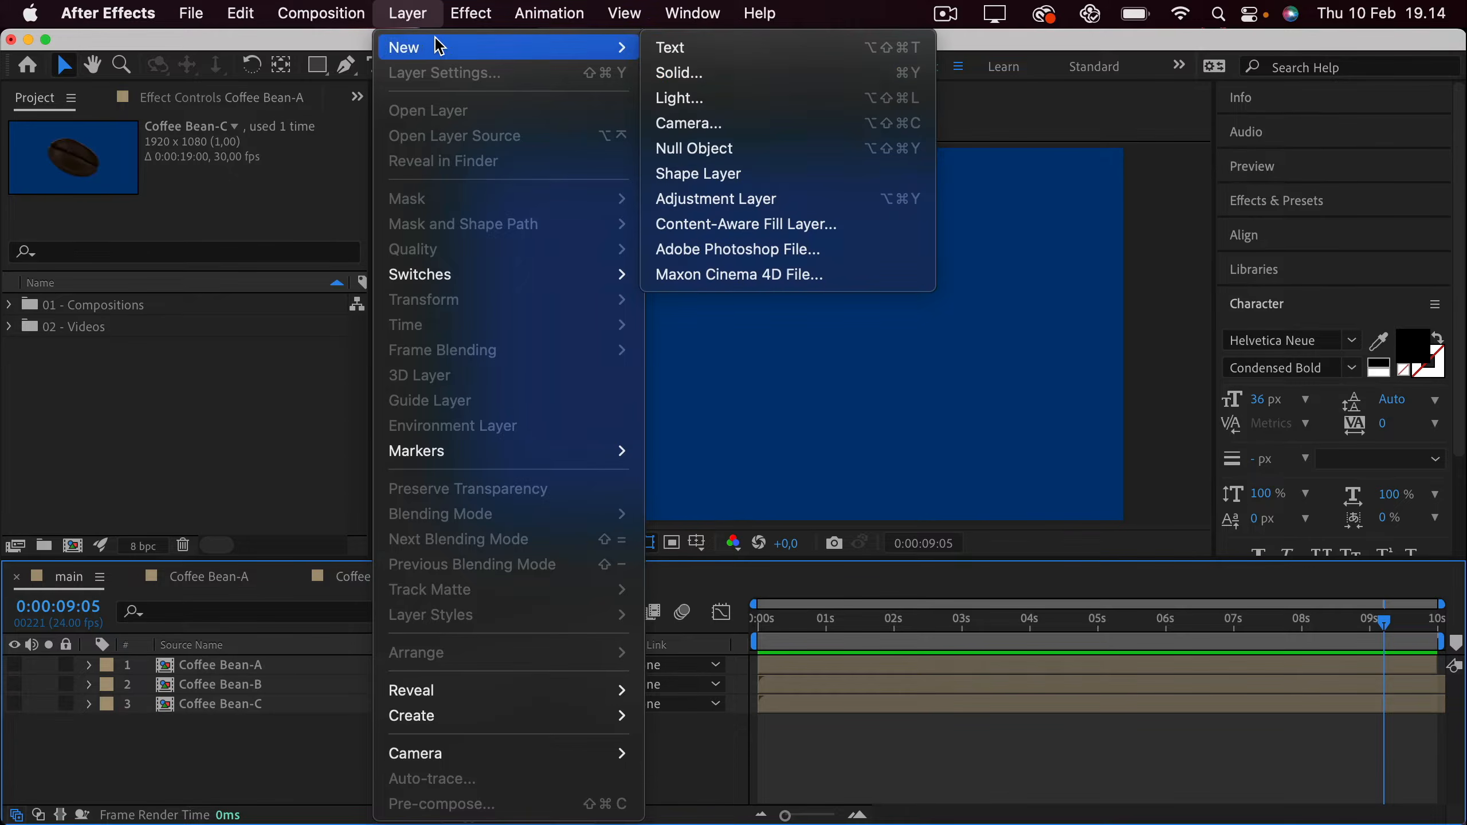
click(737, 75)
text(particles)
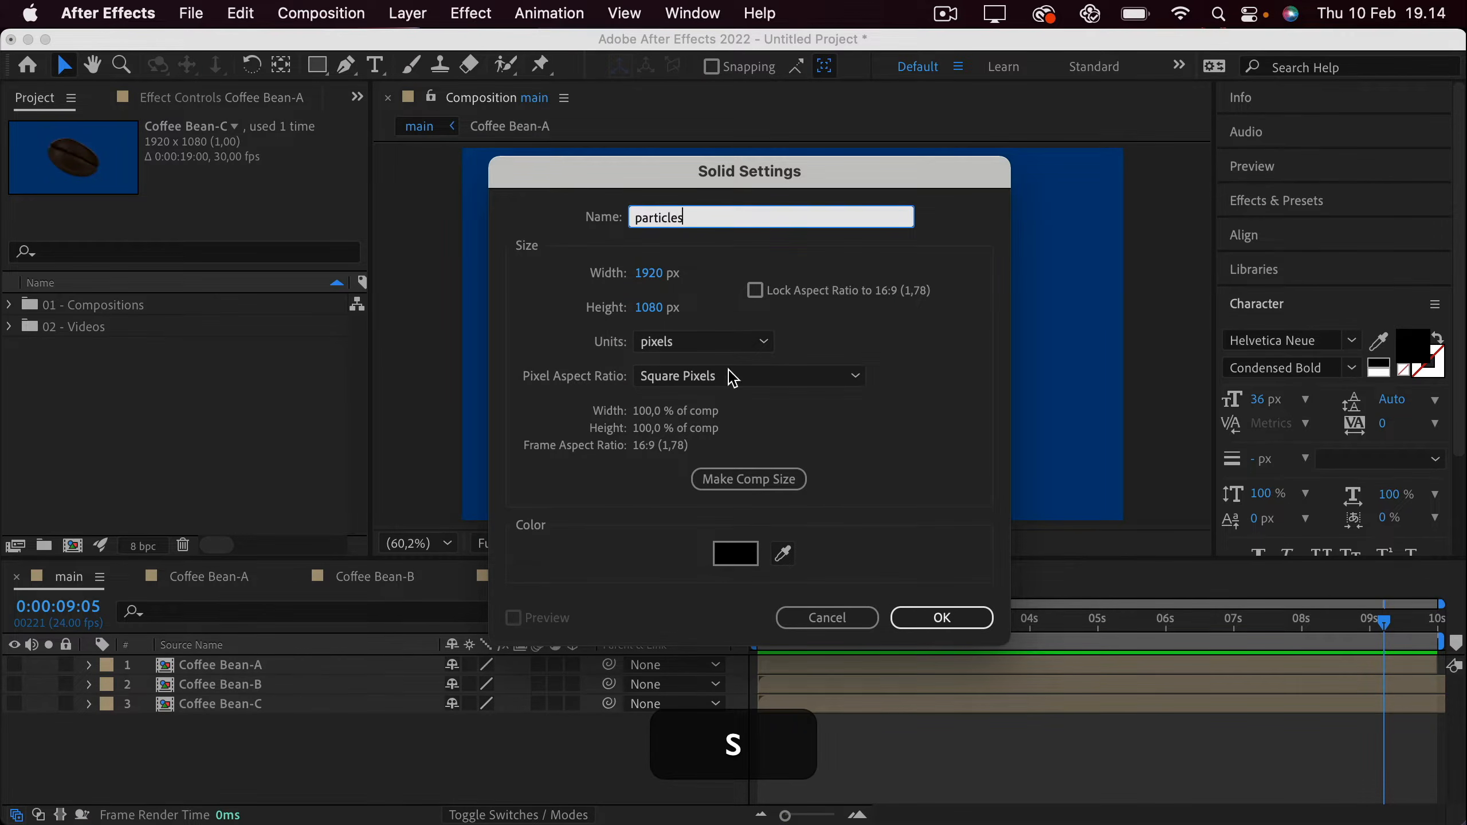
click(735, 554)
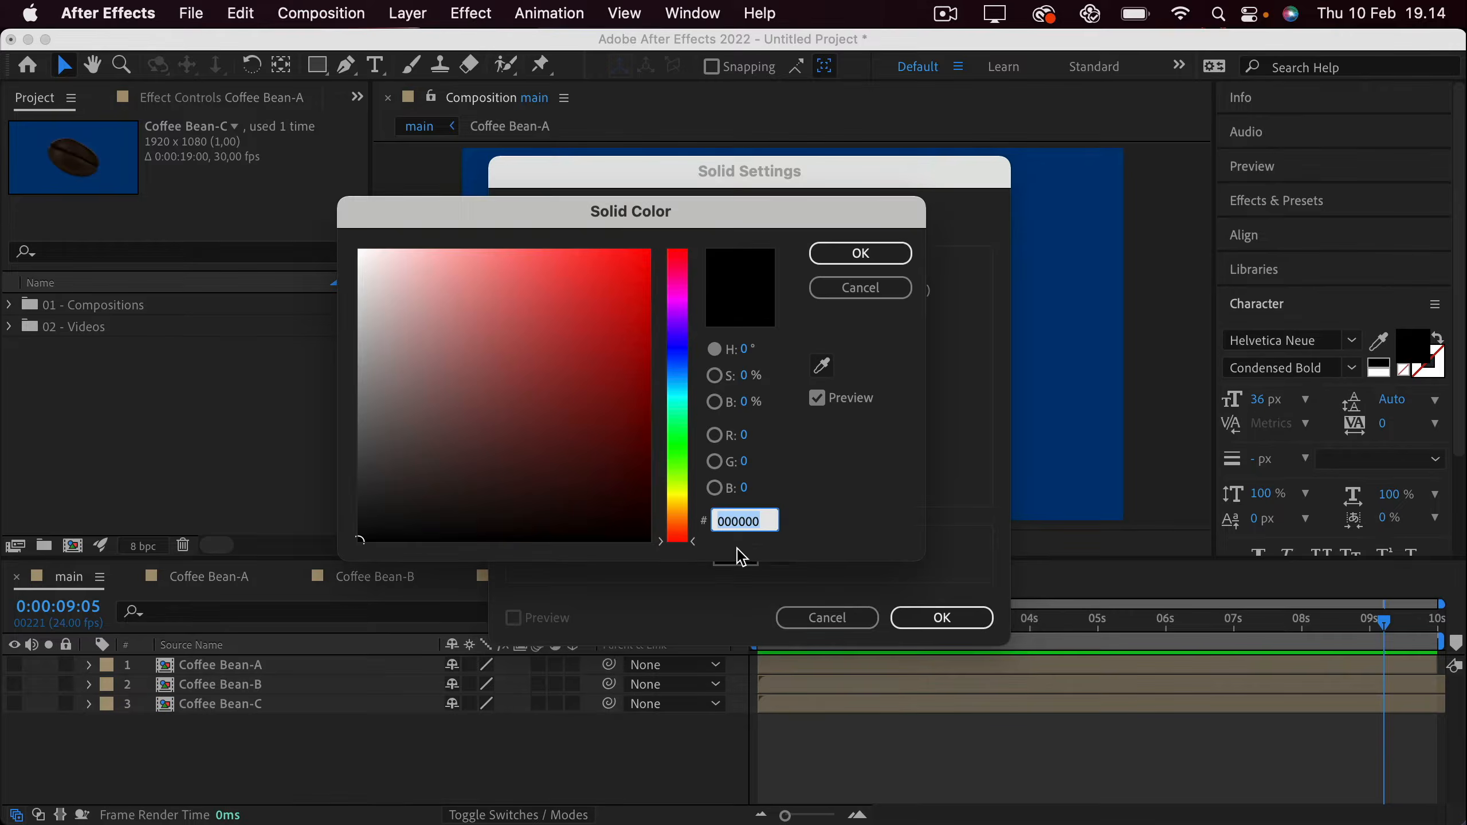
click(677, 495)
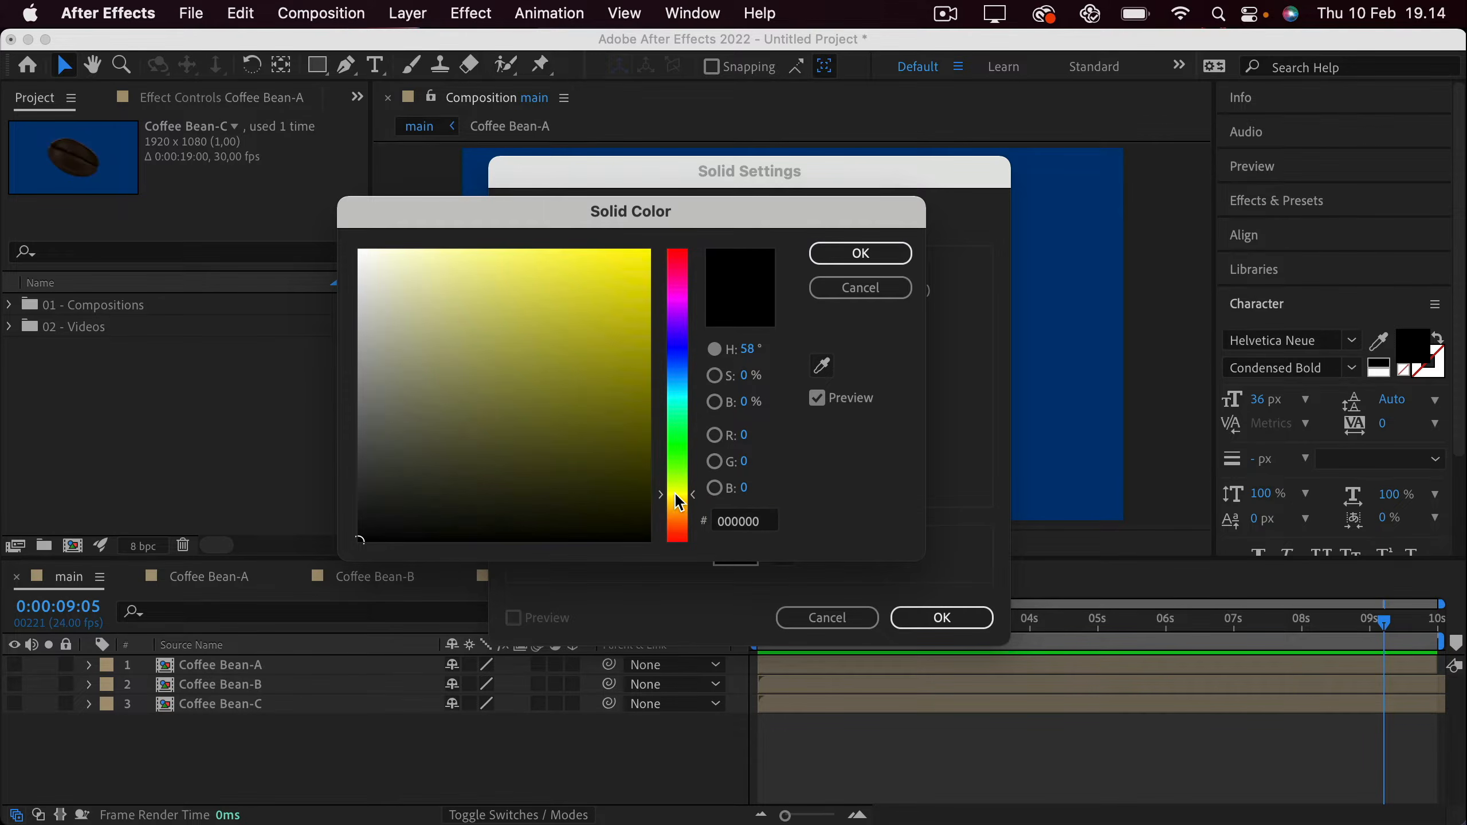
drag(624, 422, 649, 252)
click(837, 255)
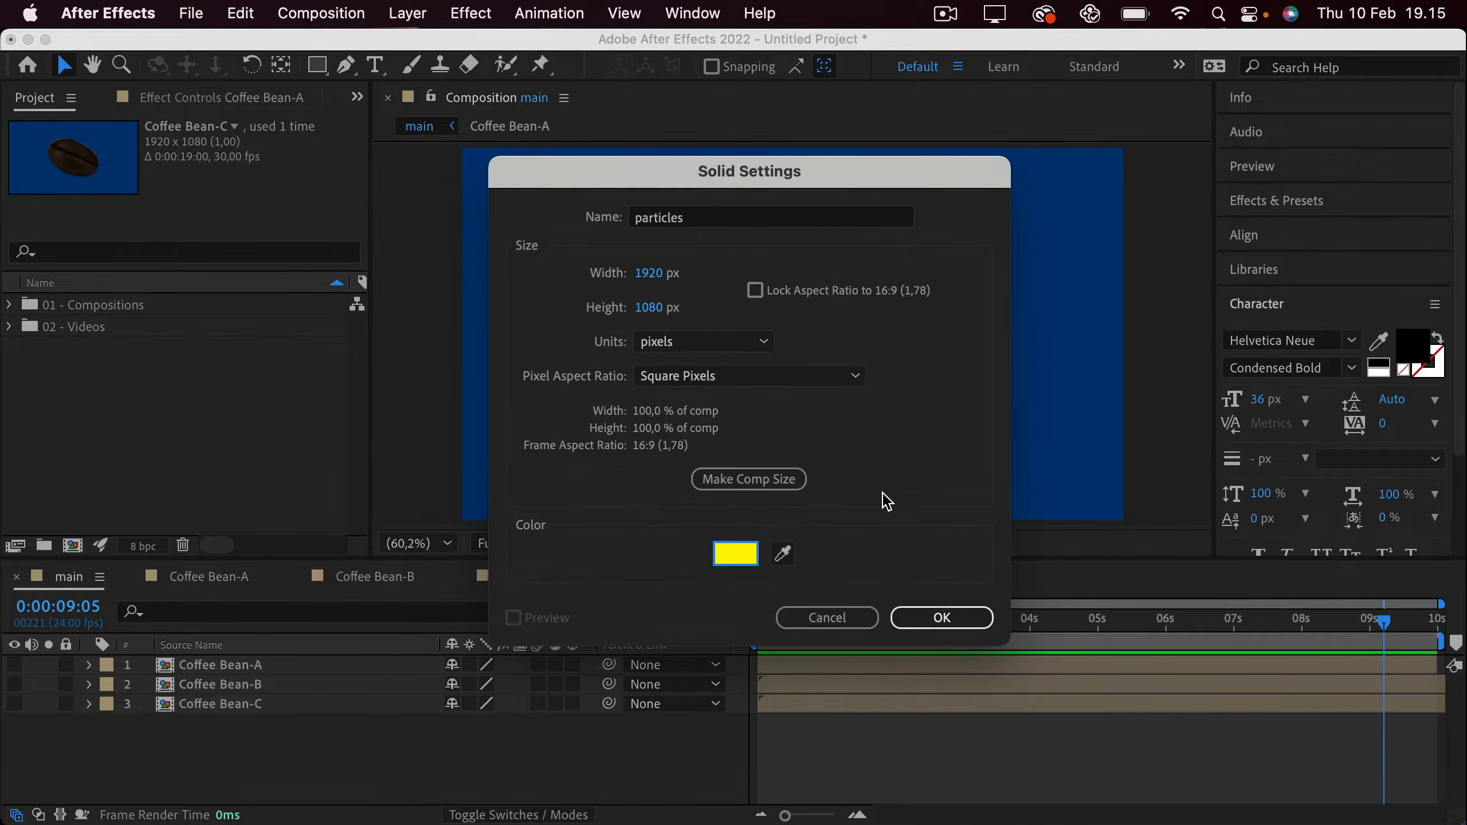
click(934, 617)
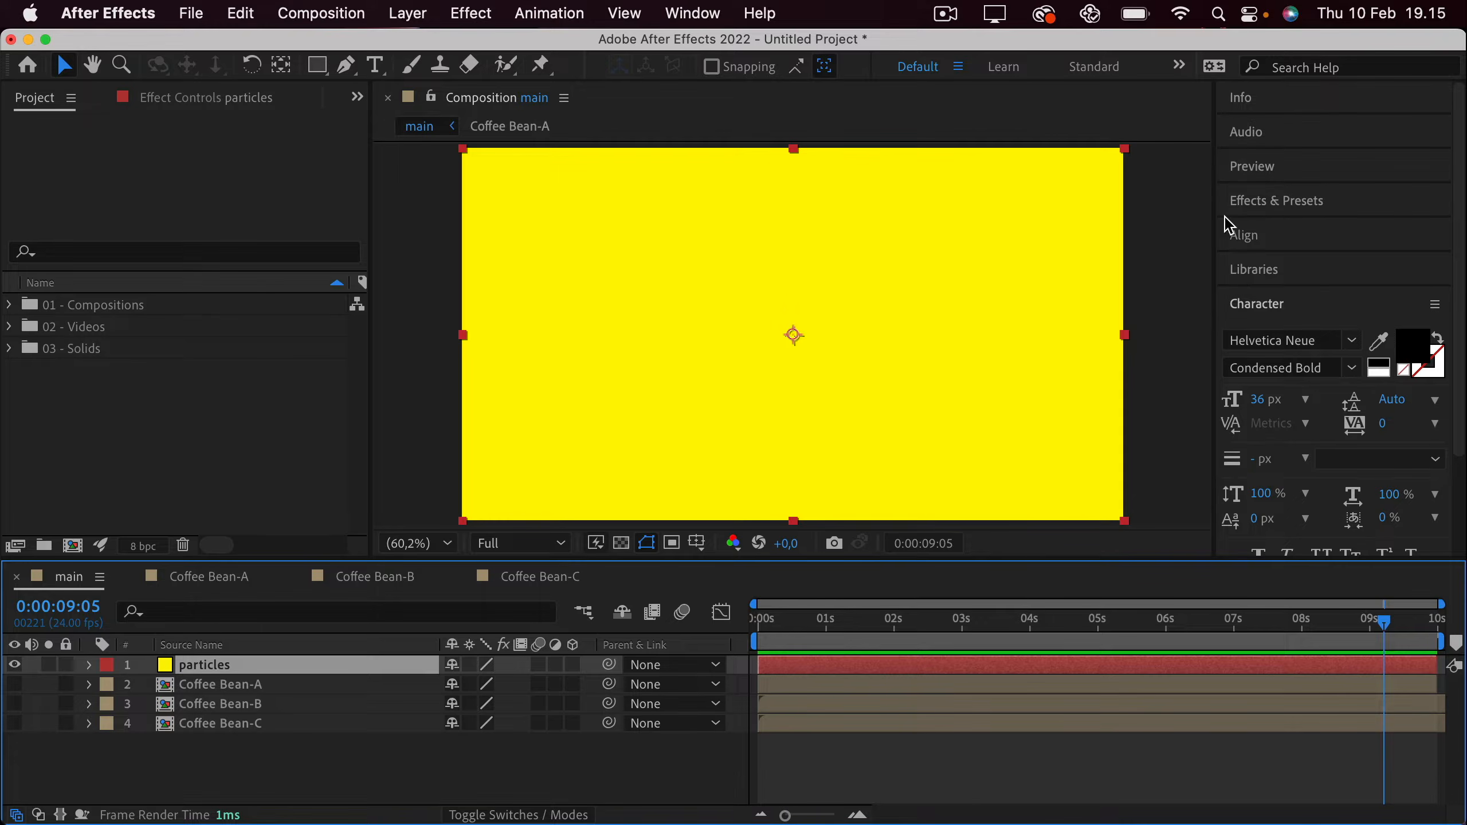
Find the CC Particle World effect and apply it to the particles solid.
click(1261, 200)
click(1277, 230)
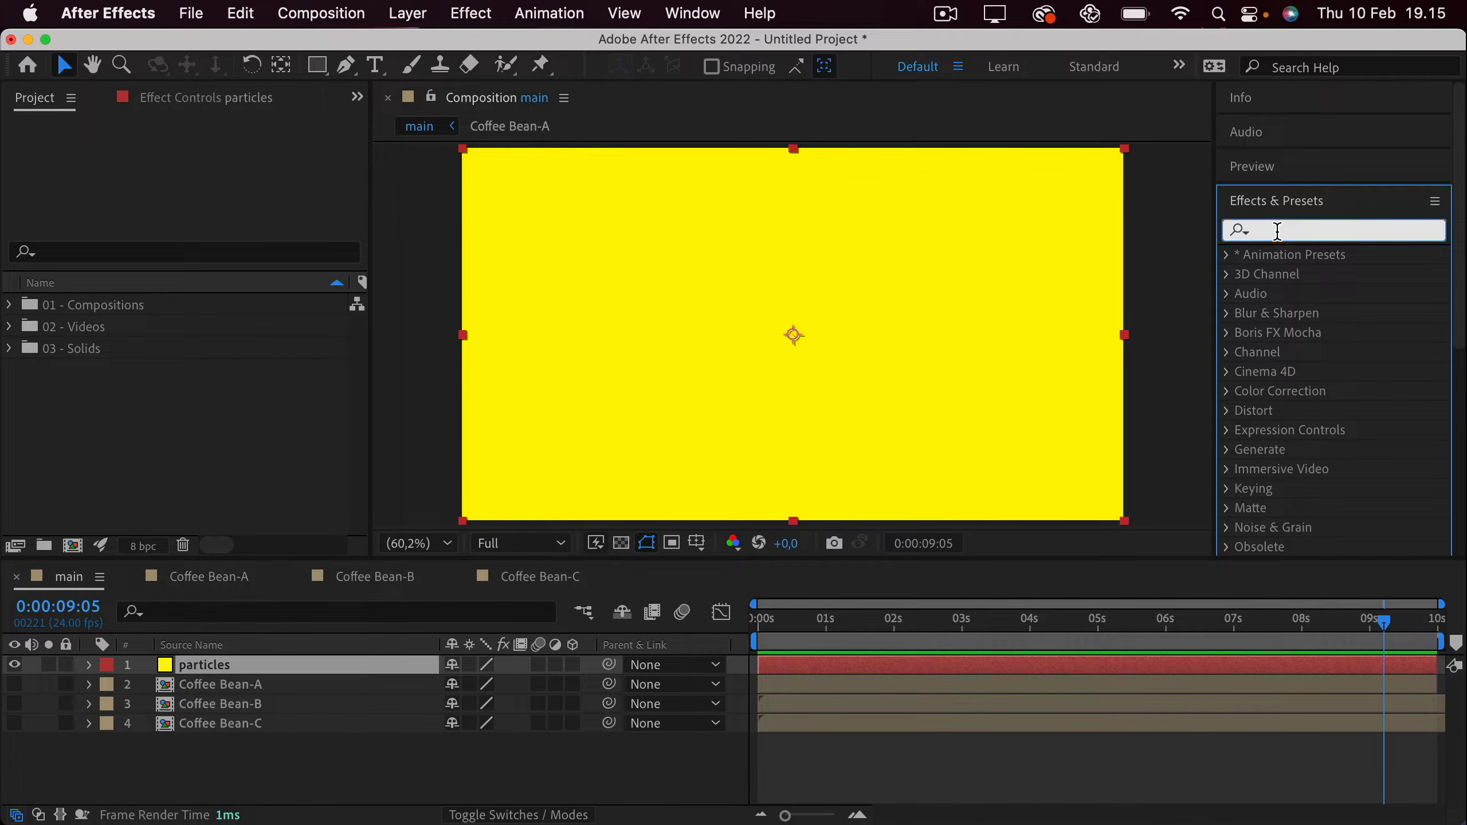
text(cc parti)
drag(1325, 294, 848, 348)
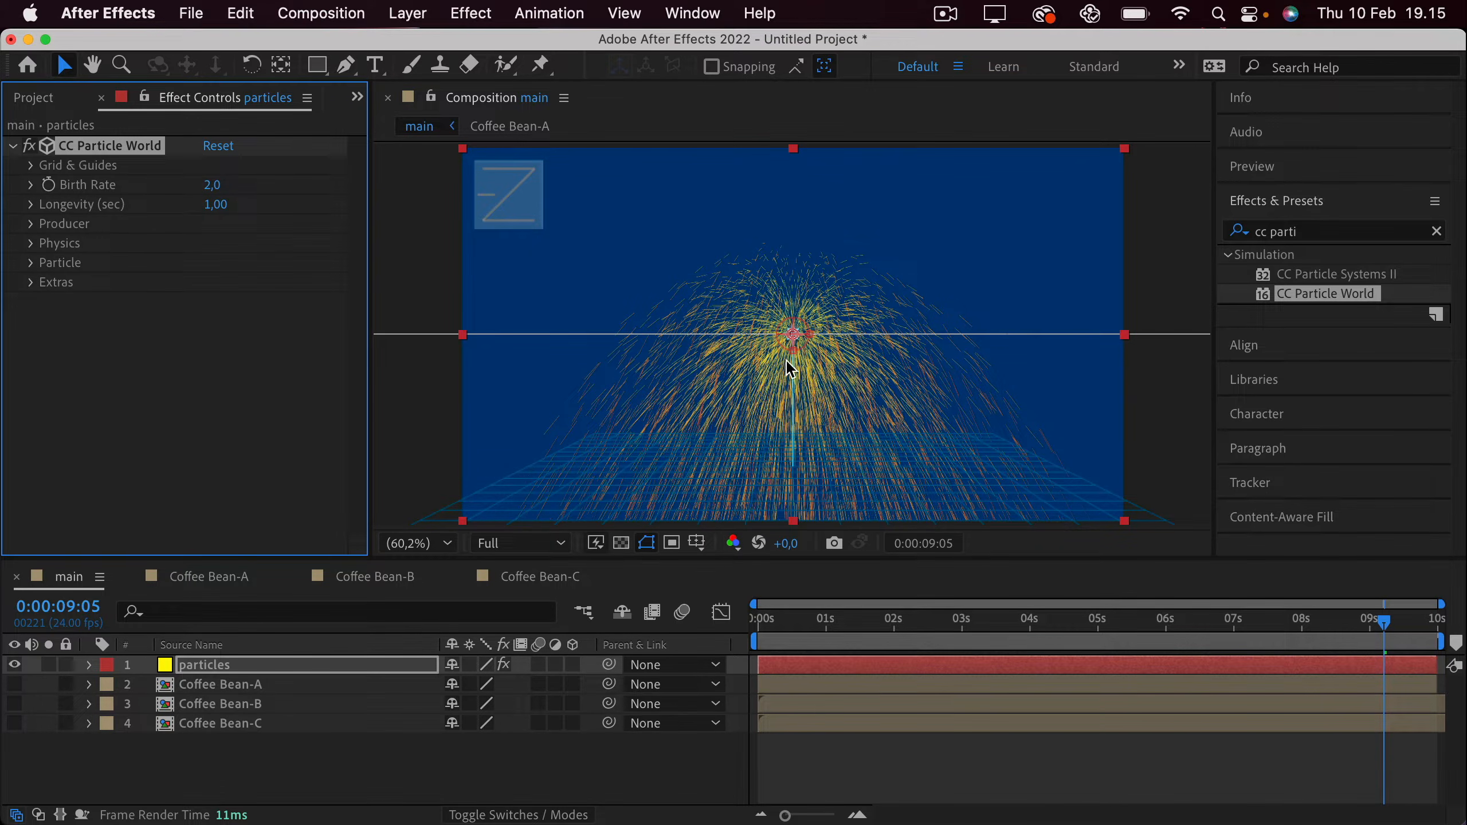
Turn off the Radius, Motion Path, Grid, Horizon and Axis Box guides of CC Particle World, keeping Position on.
click(31, 166)
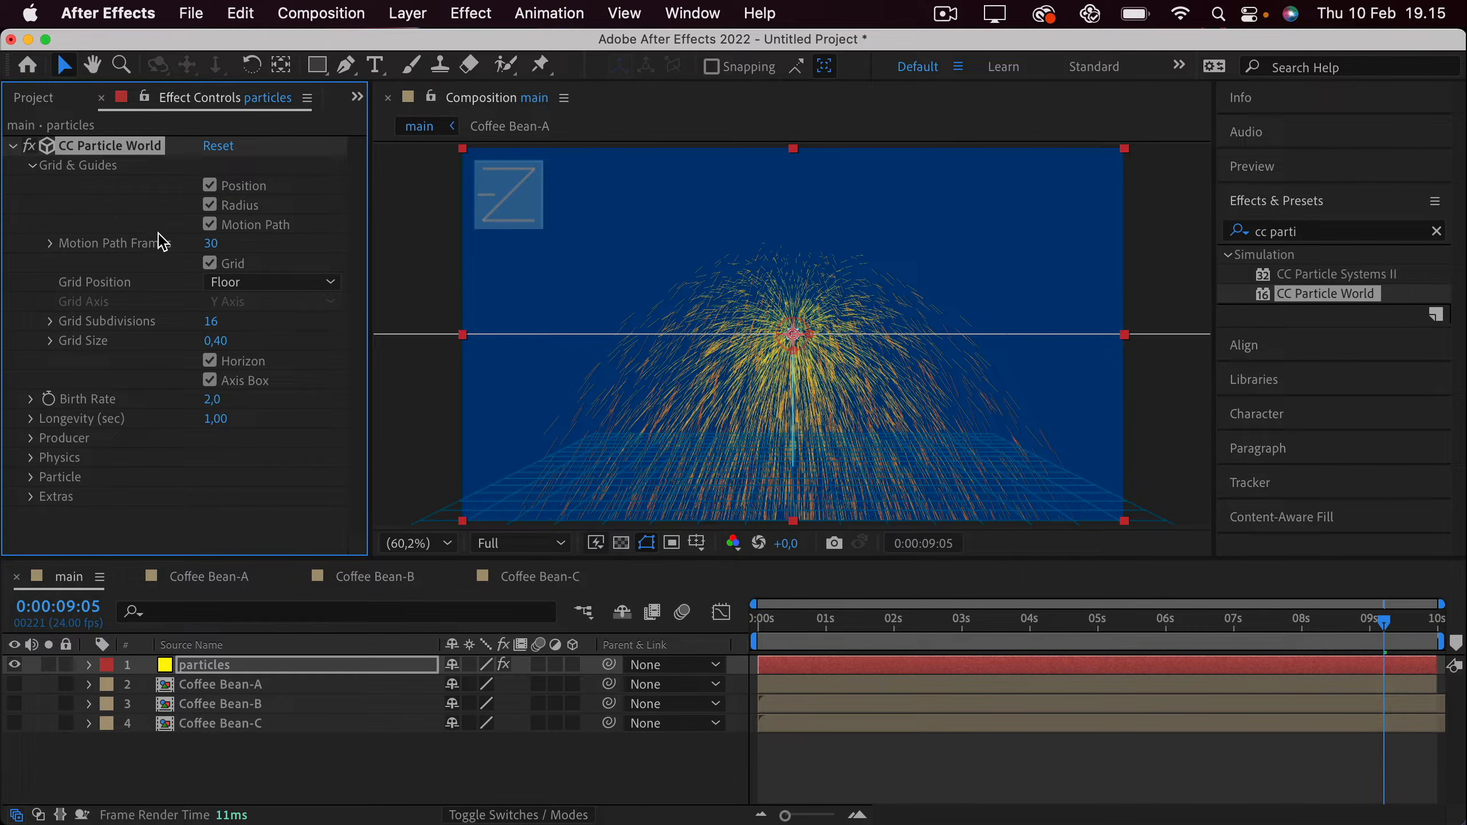
click(210, 205)
click(210, 224)
click(210, 263)
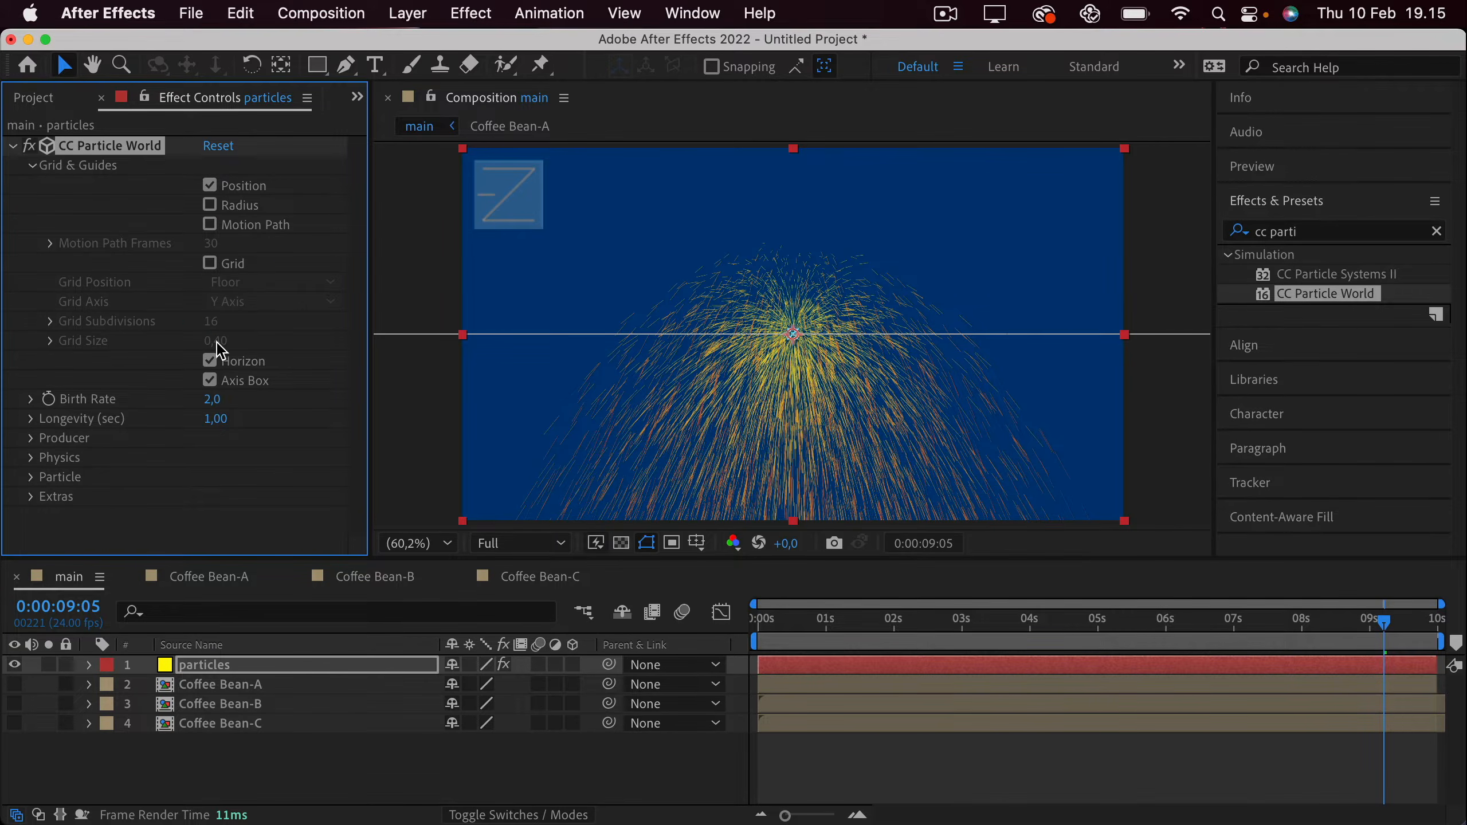
click(210, 360)
click(210, 380)
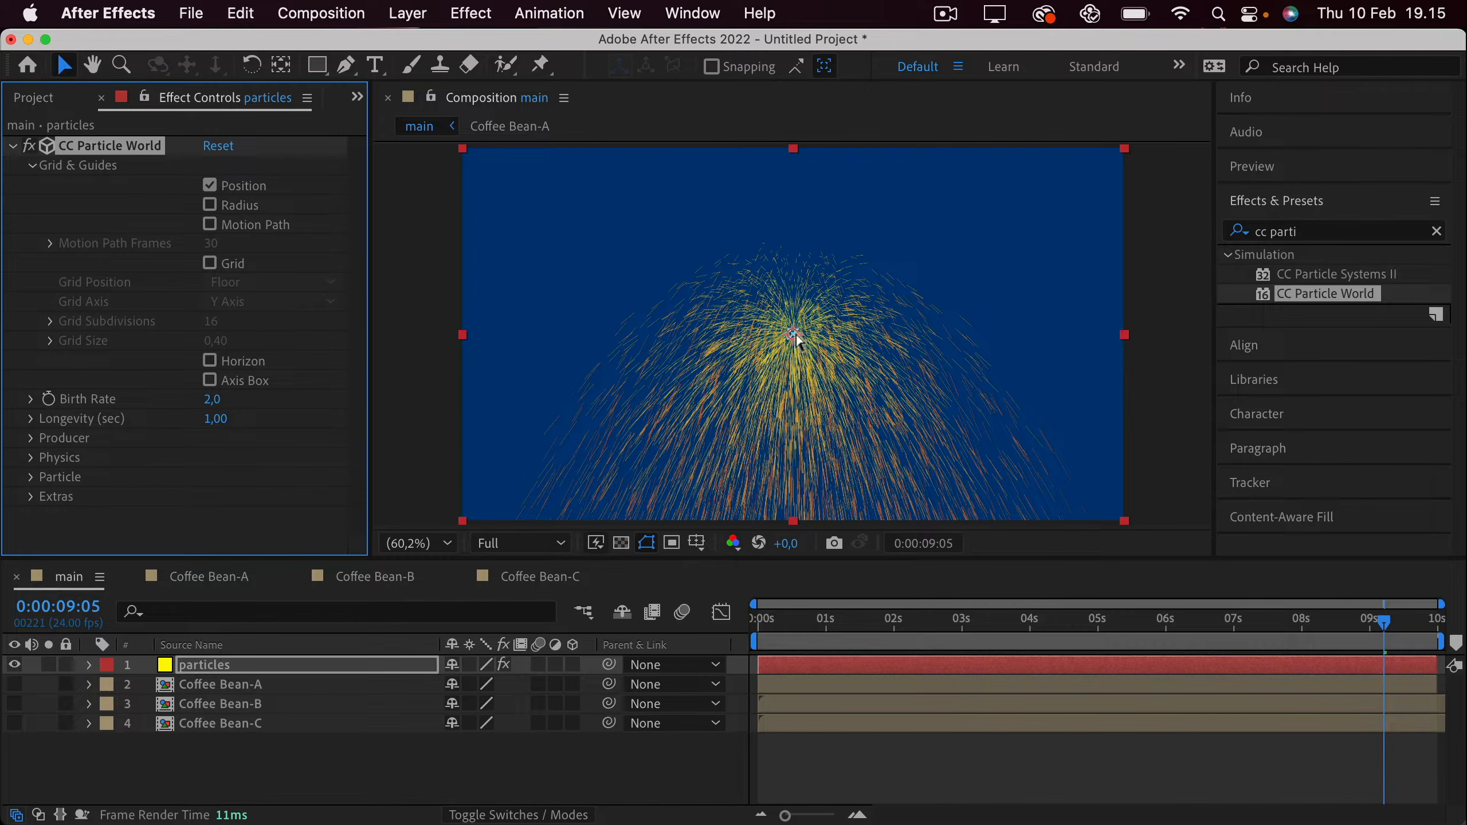
Try relocating the particle producer point toward the lower left of the frame and undo the move, keeping the particles layer selected.
drag(795, 340, 698, 386)
key(super+z)
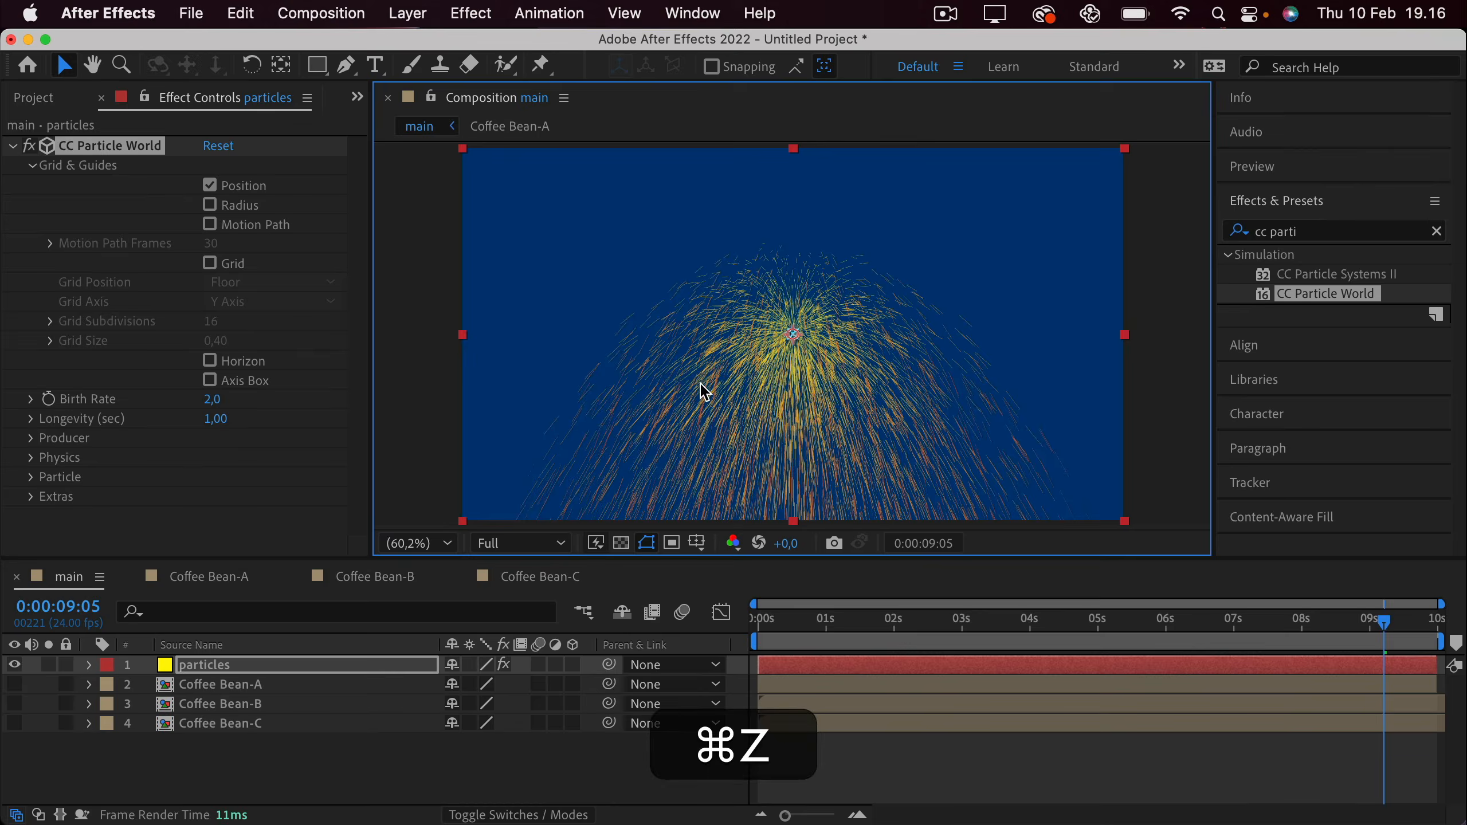
click(216, 686)
click(205, 666)
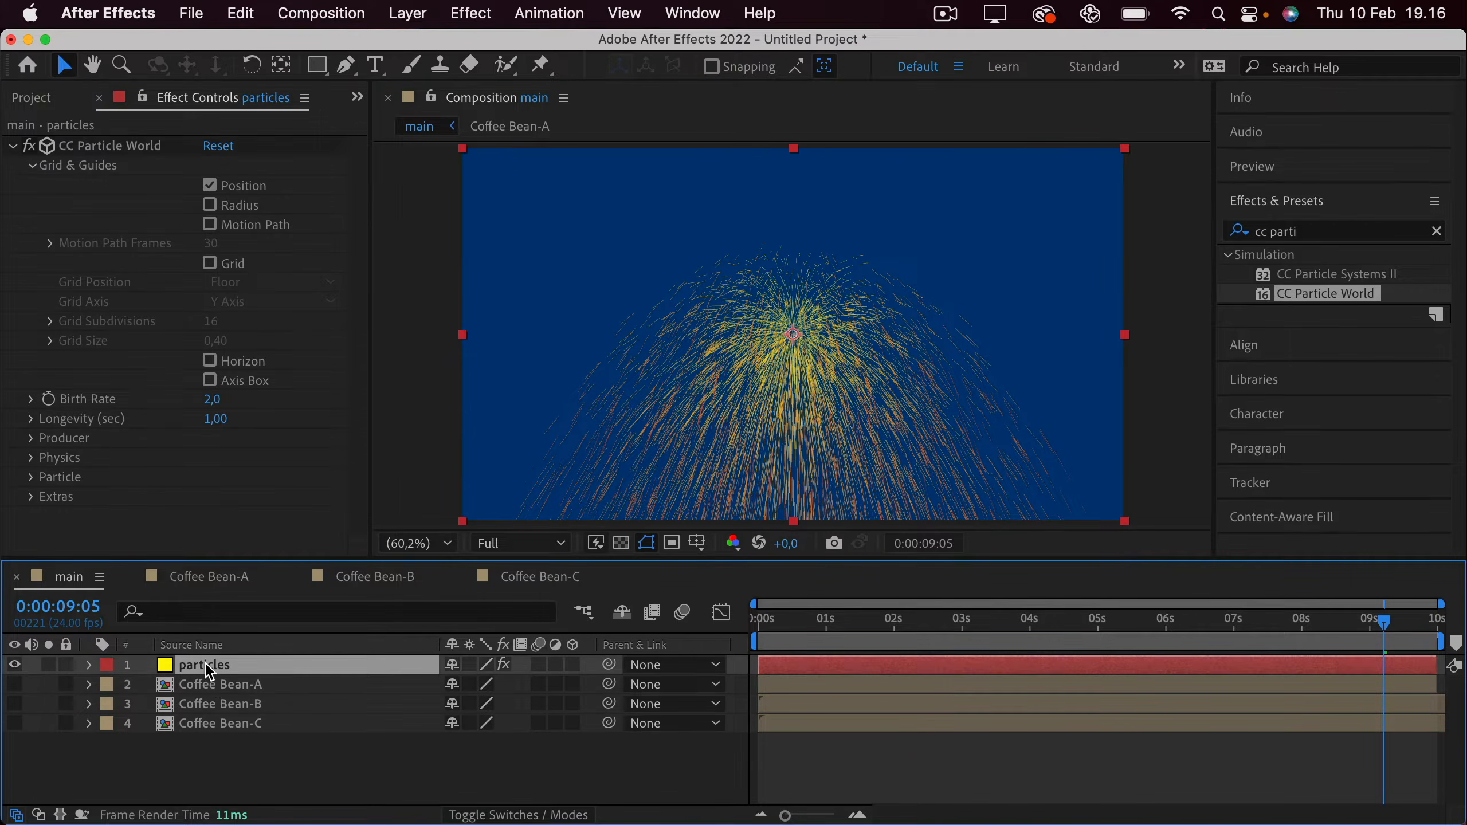
Set the Particle Type of CC Particle World to Textured Disc.
click(34, 169)
click(31, 165)
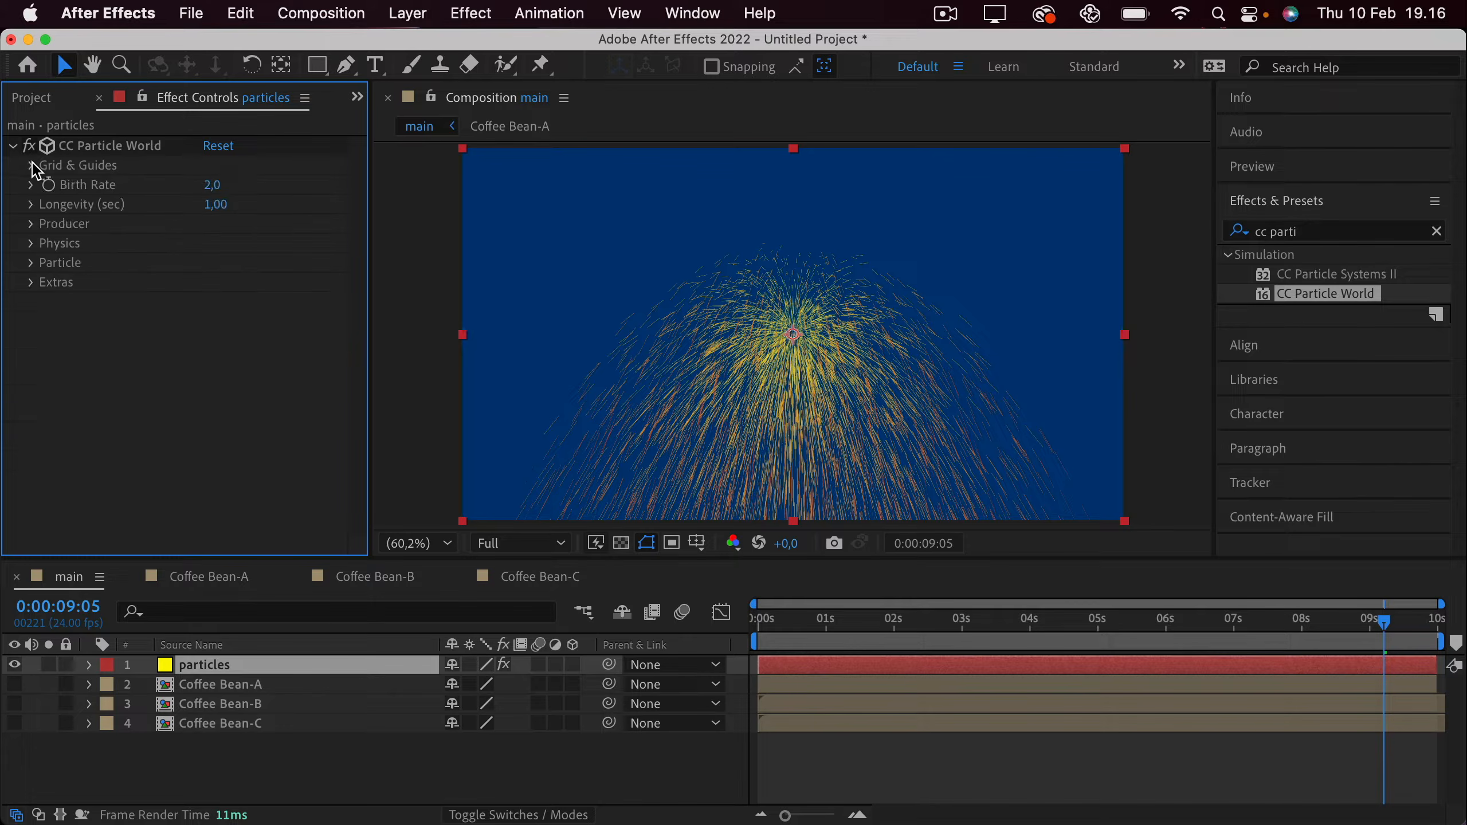
click(30, 264)
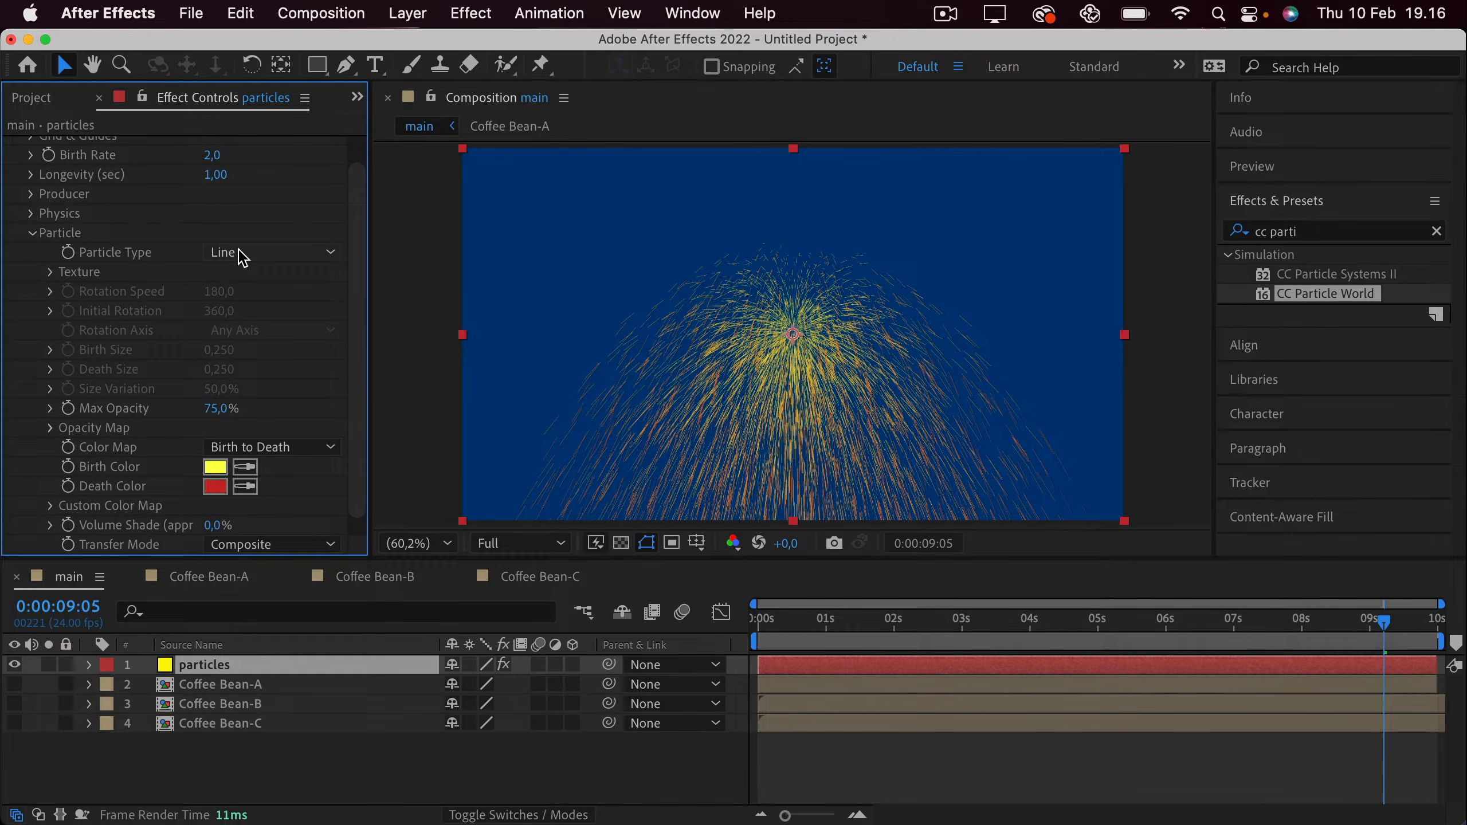
scroll(790, 357, up, 3)
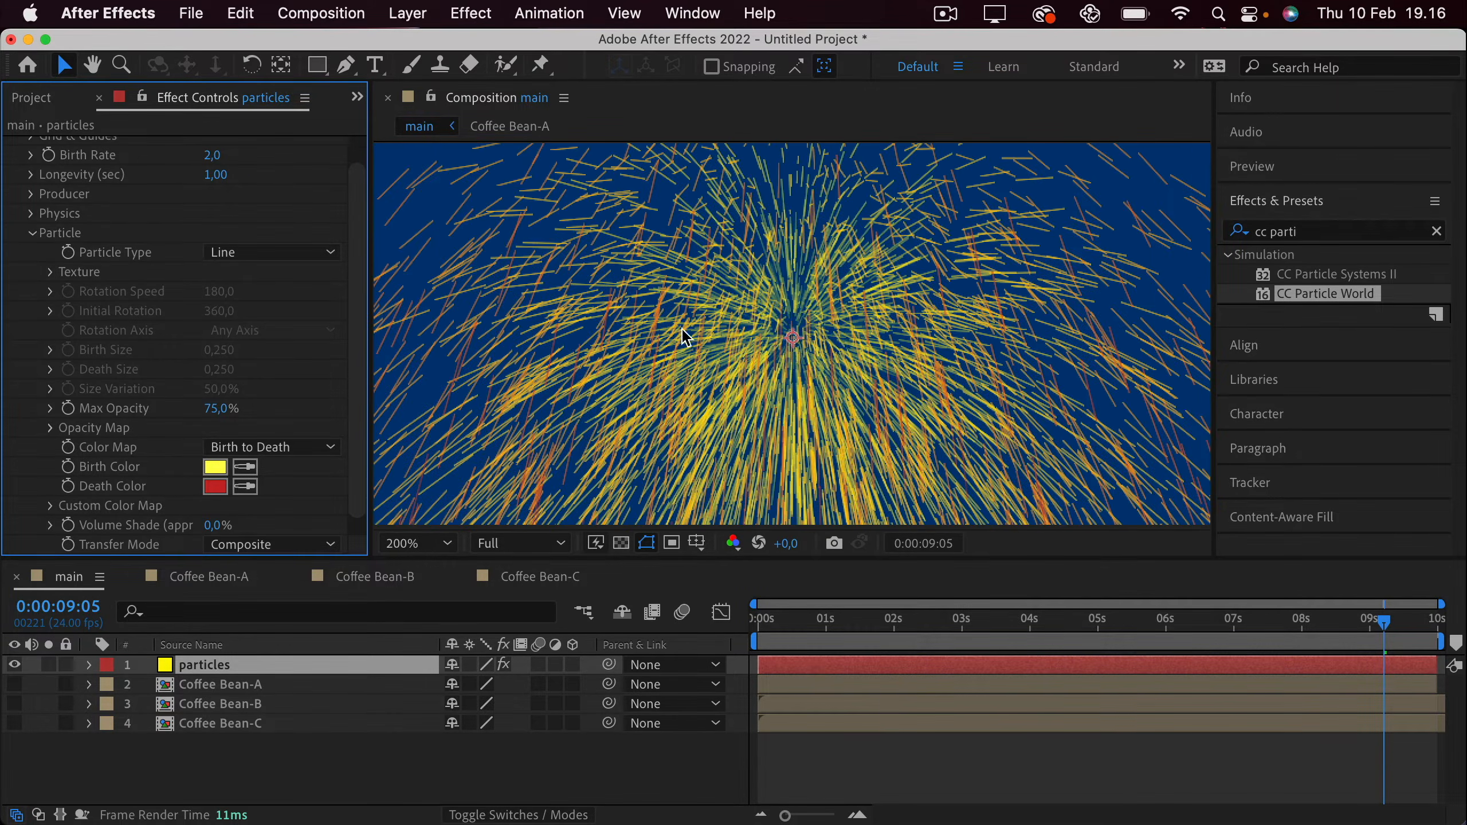
click(428, 547)
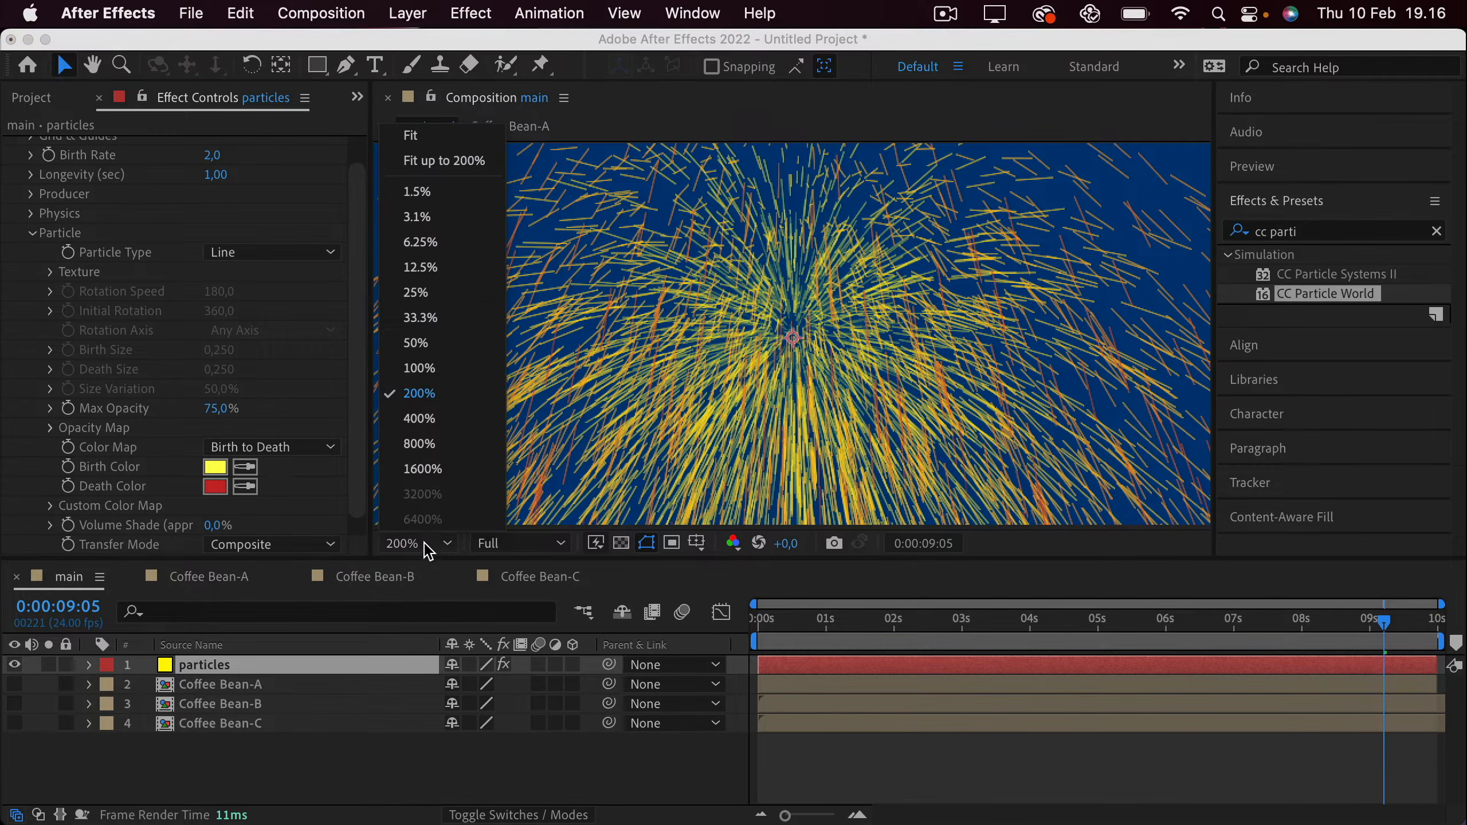
click(441, 162)
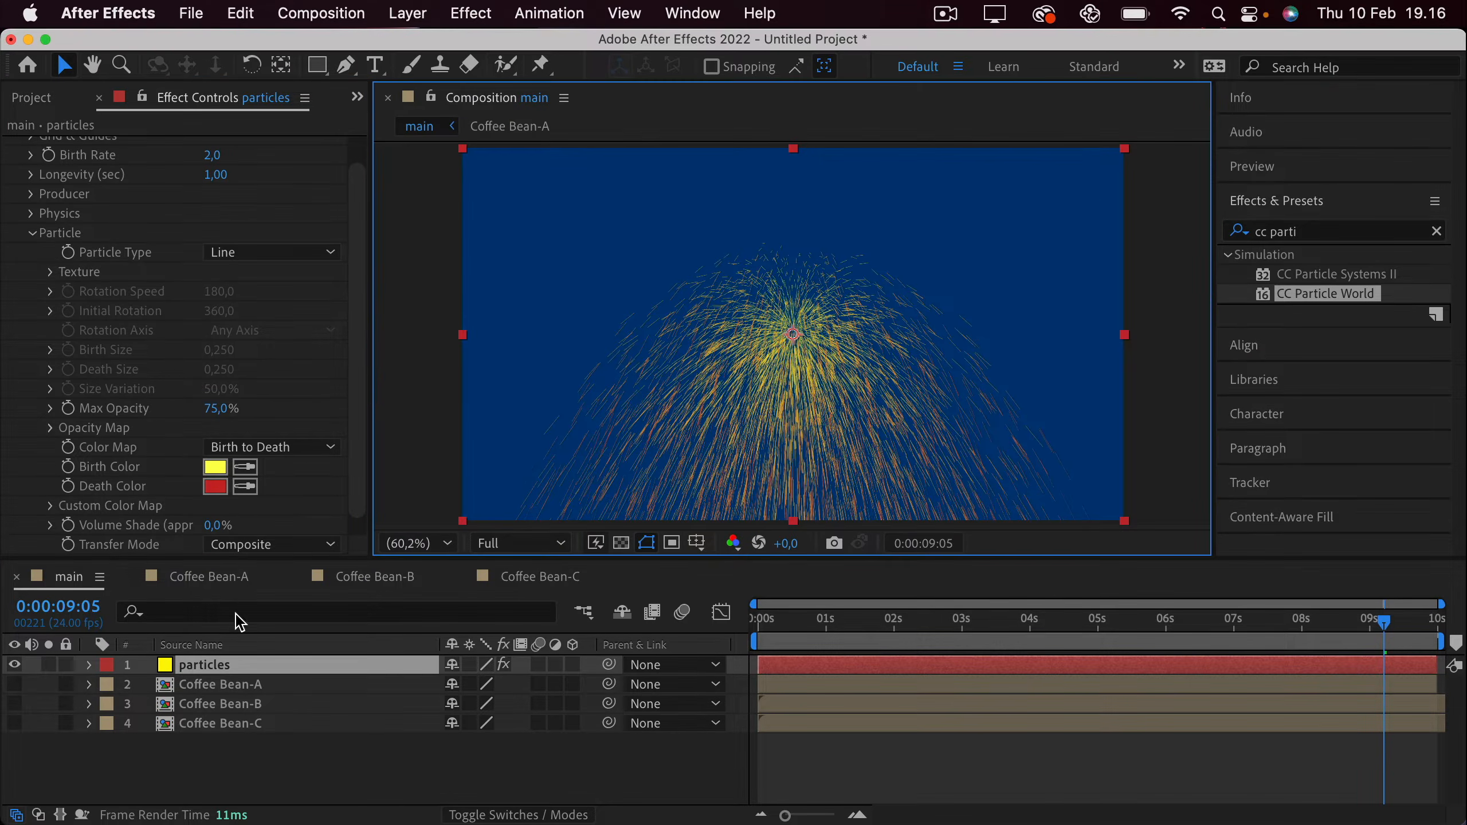
scroll(154, 475, down, 1)
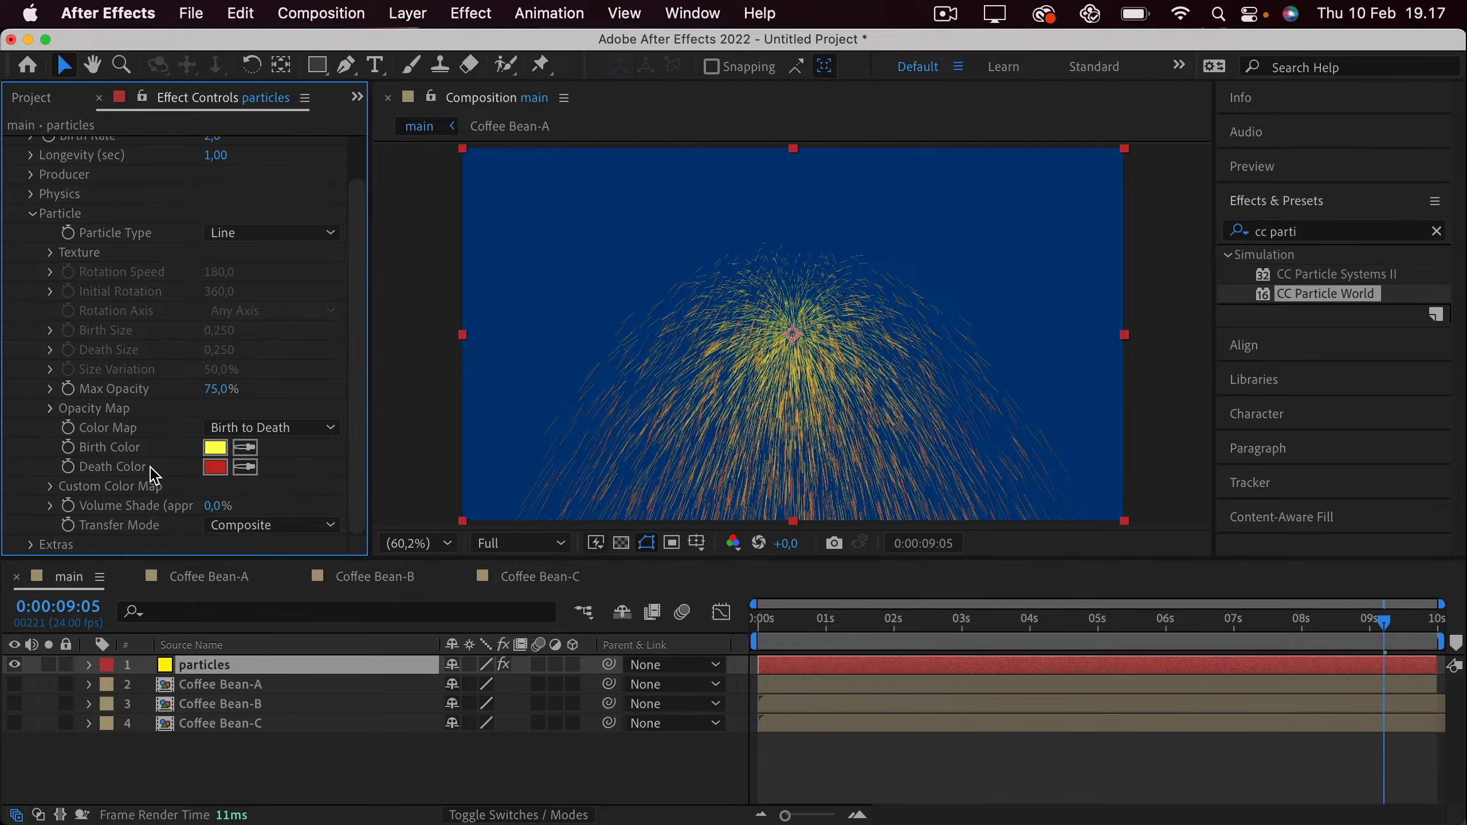
click(237, 234)
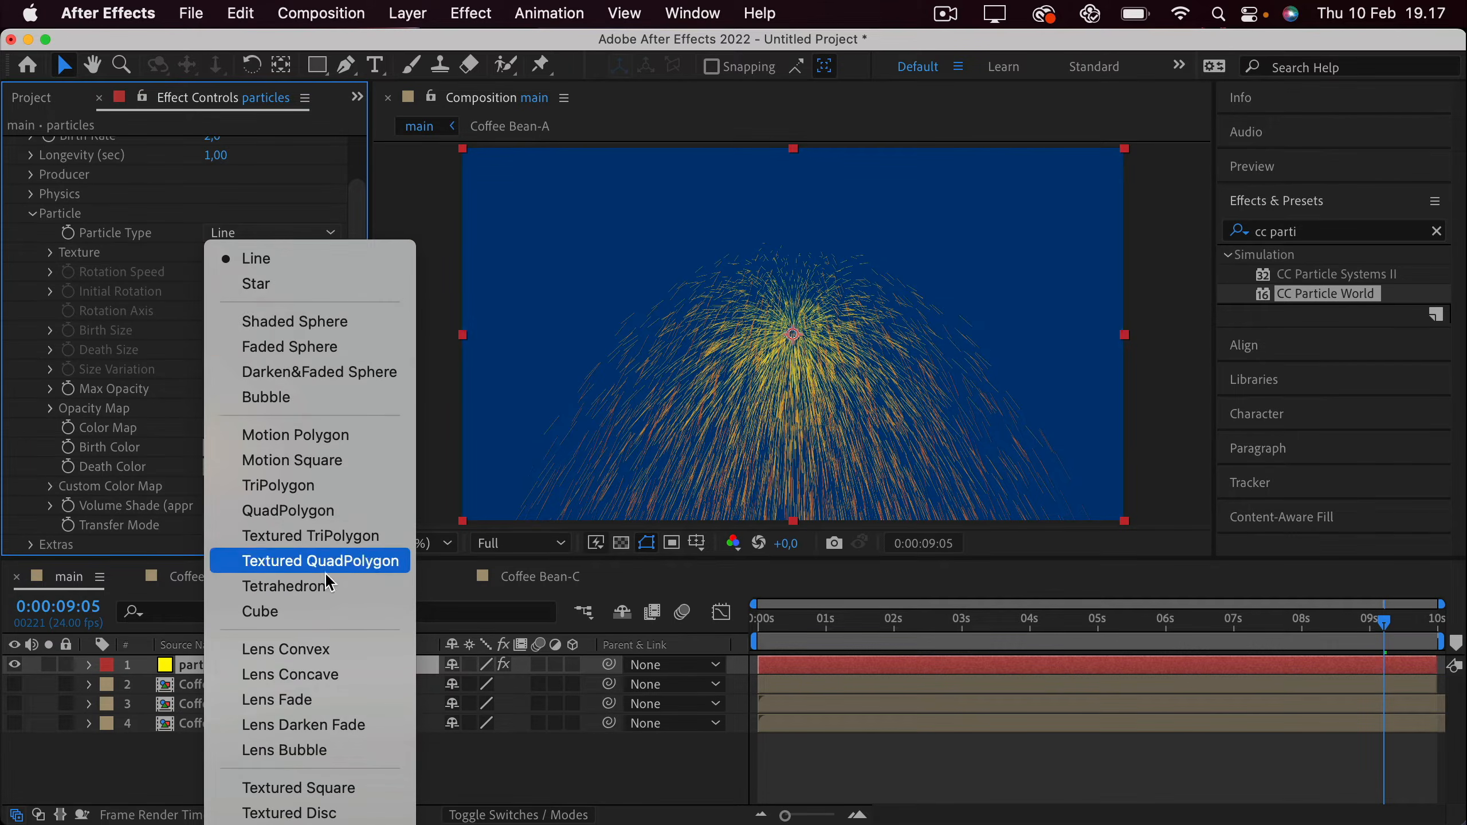
click(341, 815)
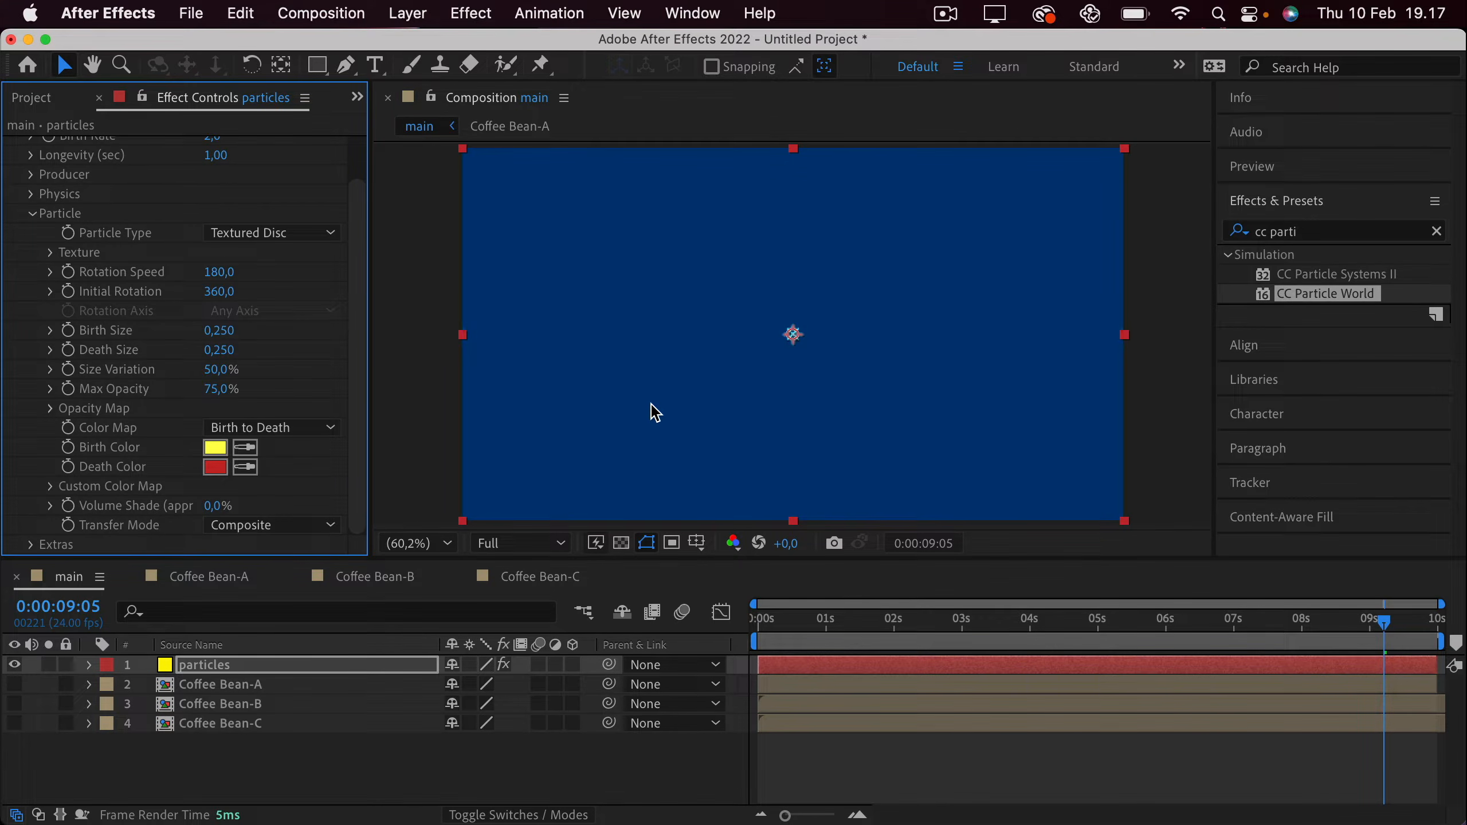
Assign Coffee Bean-A as the particles' Texture Layer and inspect the textured beans up close.
click(51, 253)
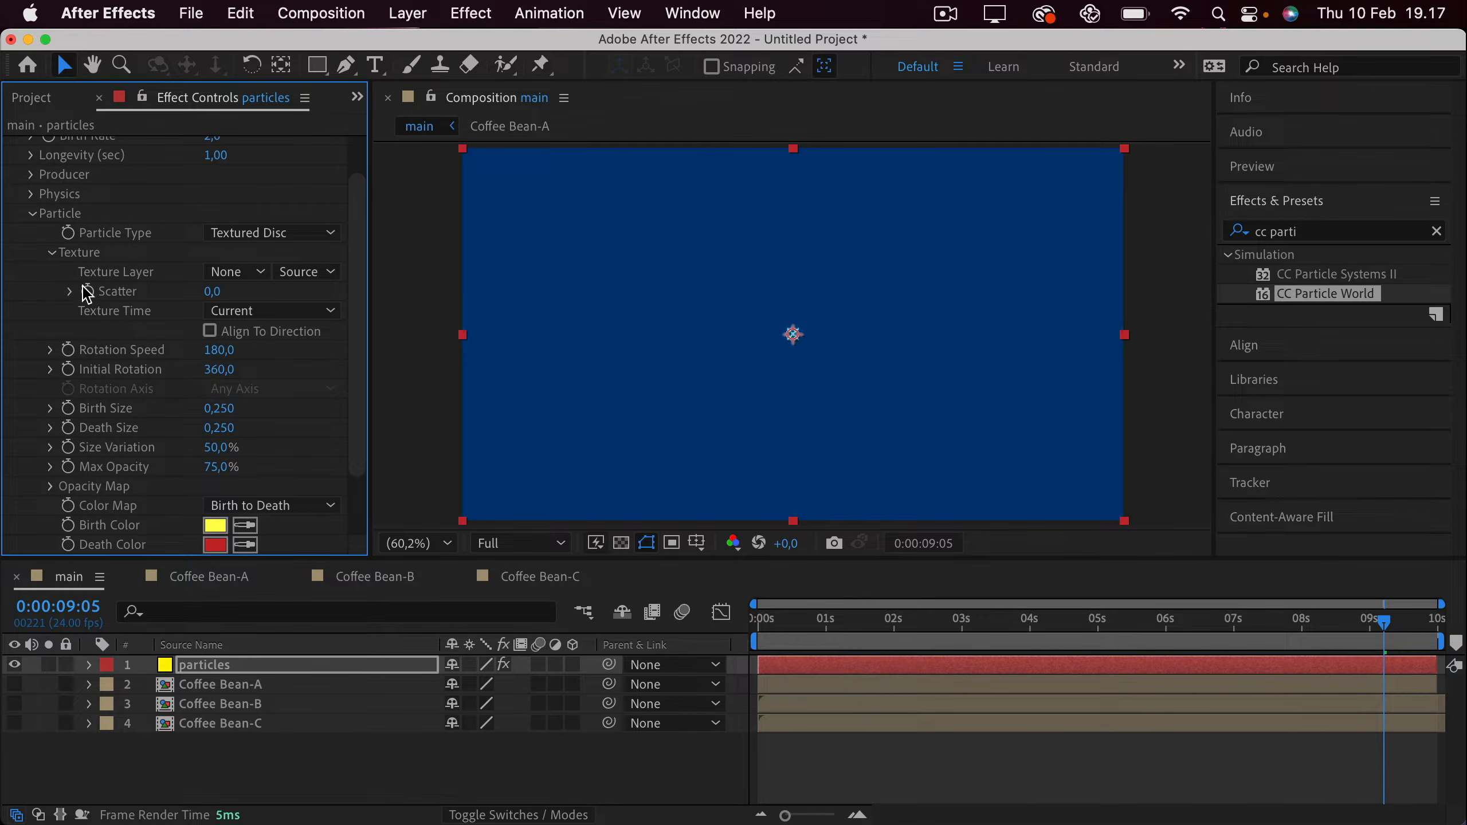
click(228, 269)
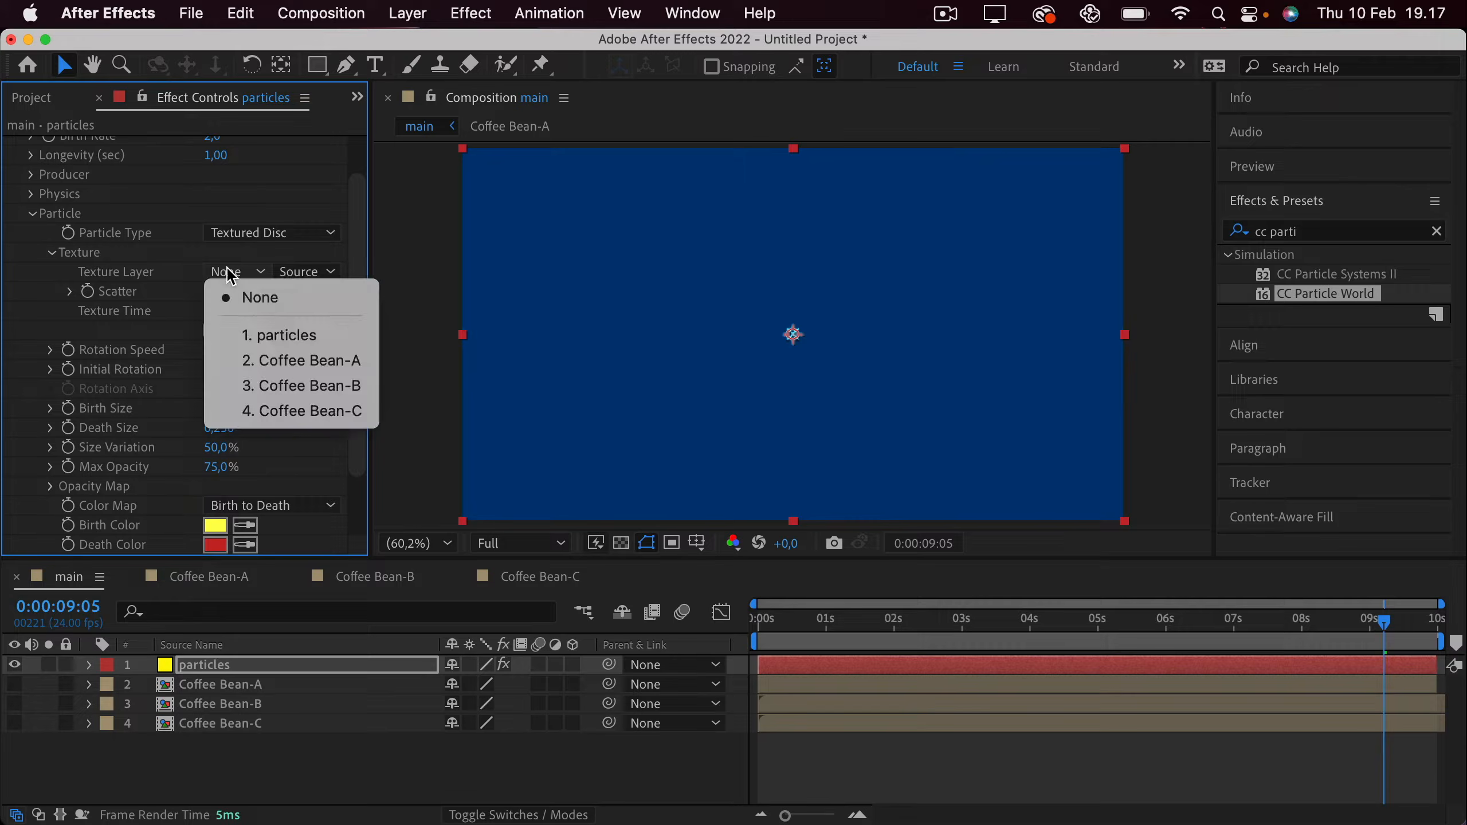
click(285, 361)
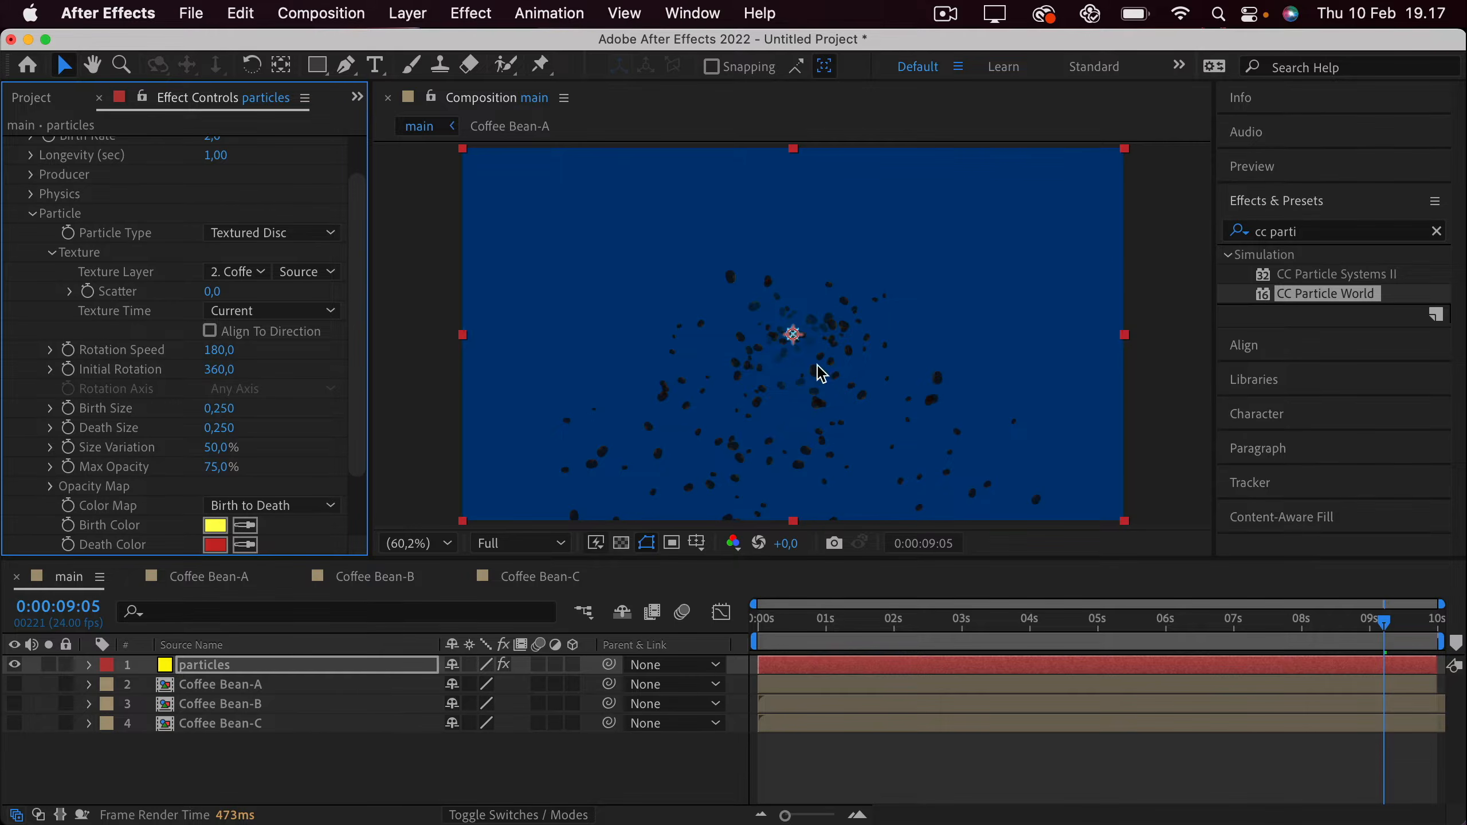
scroll(969, 452, up, 3)
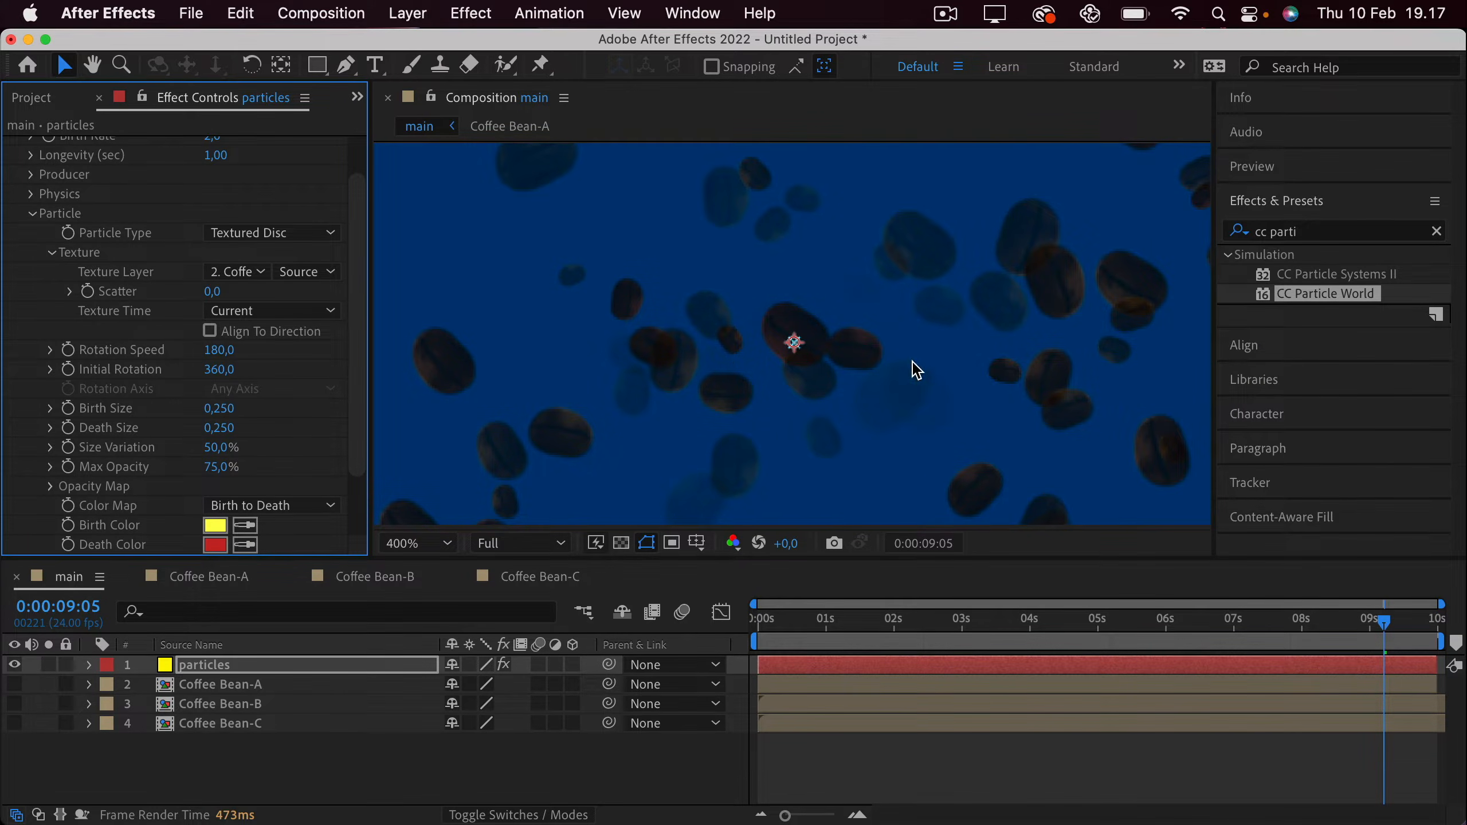
scroll(925, 365, down, 1)
scroll(933, 360, down, 4)
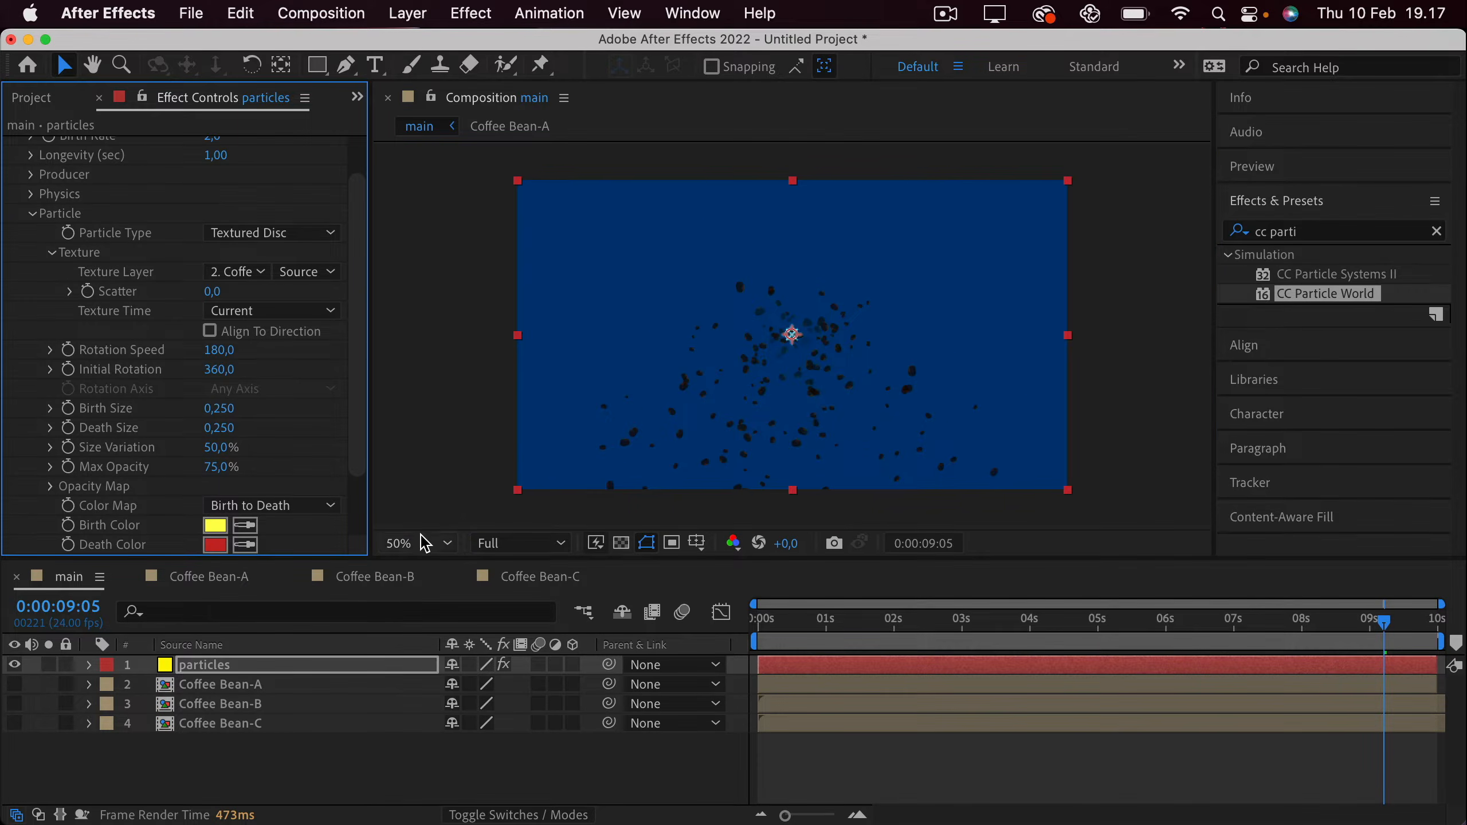
click(395, 549)
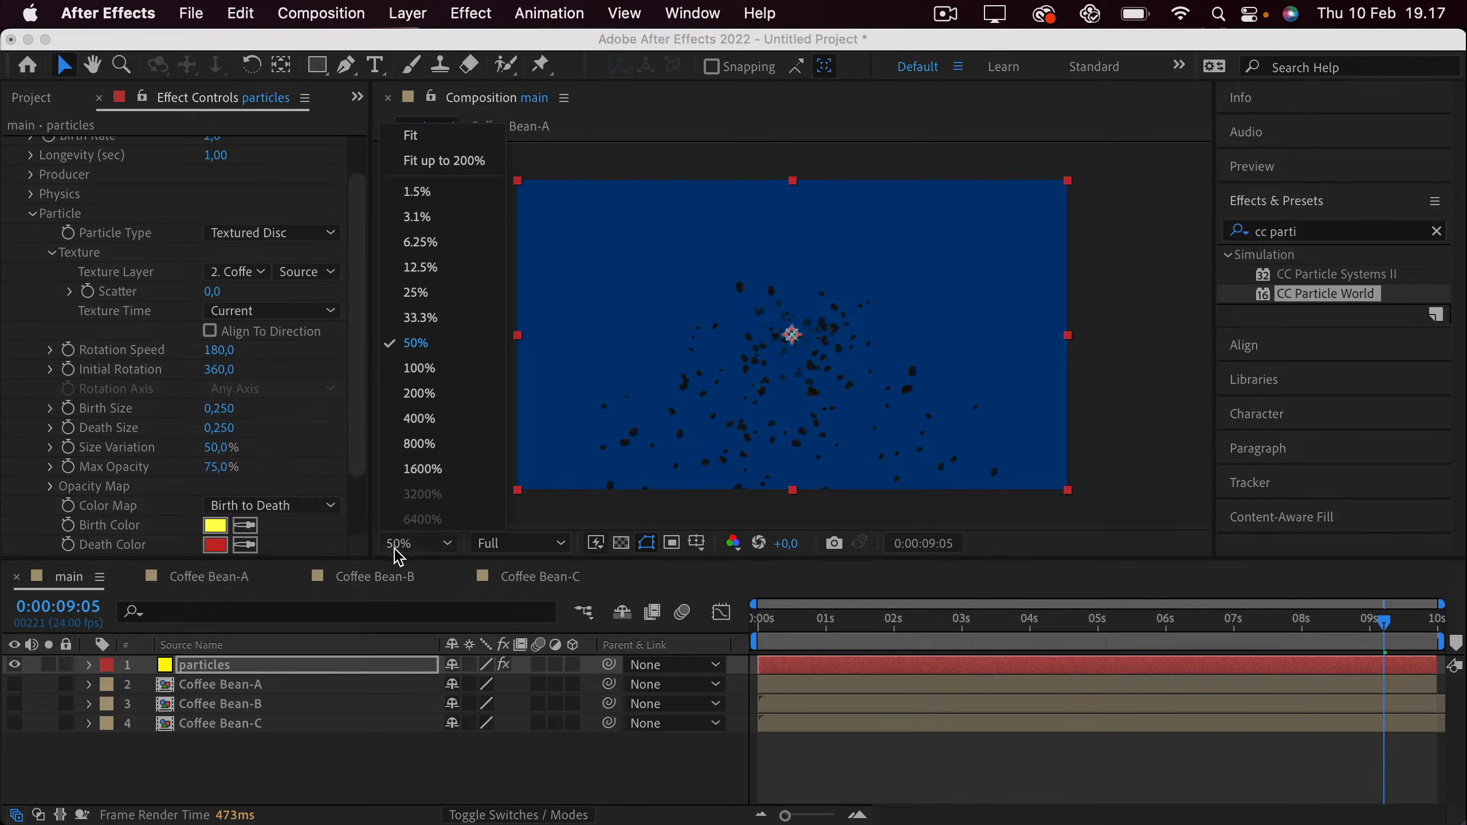
click(430, 161)
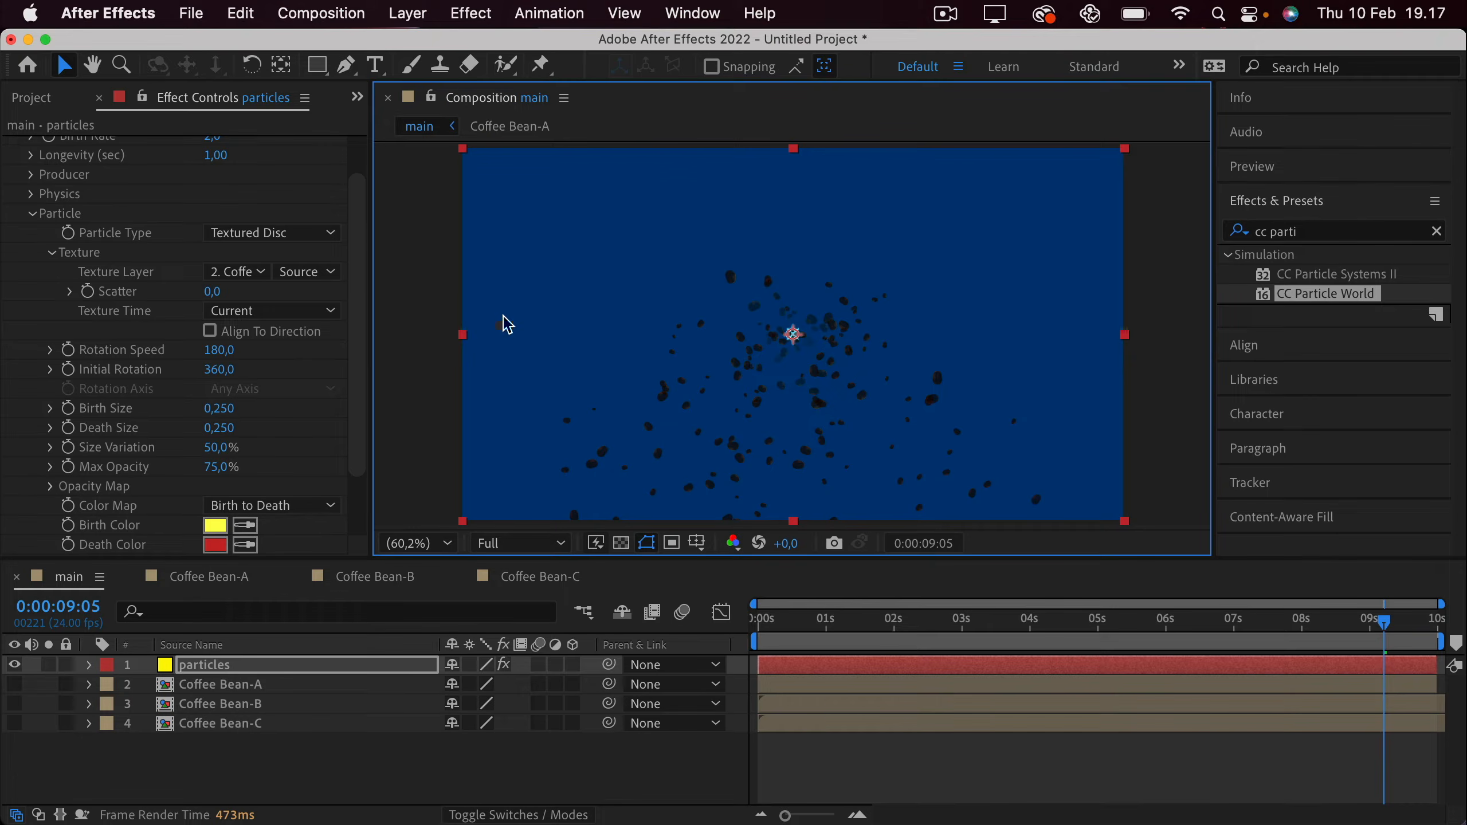
Set the particles' Birth Size to 1.240 and copy the same value to Death Size.
drag(217, 409, 327, 406)
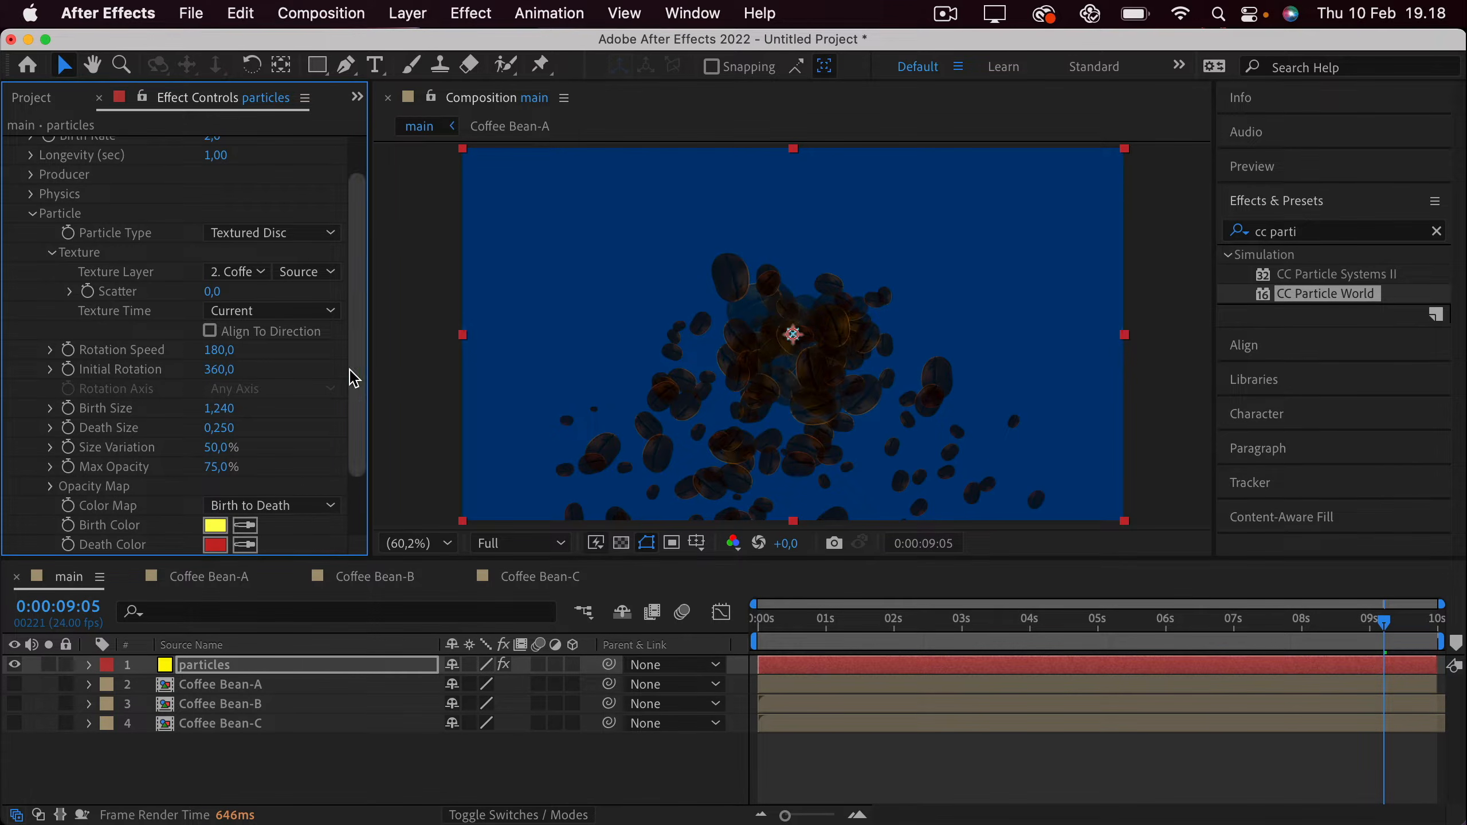
click(225, 415)
key(super+c)
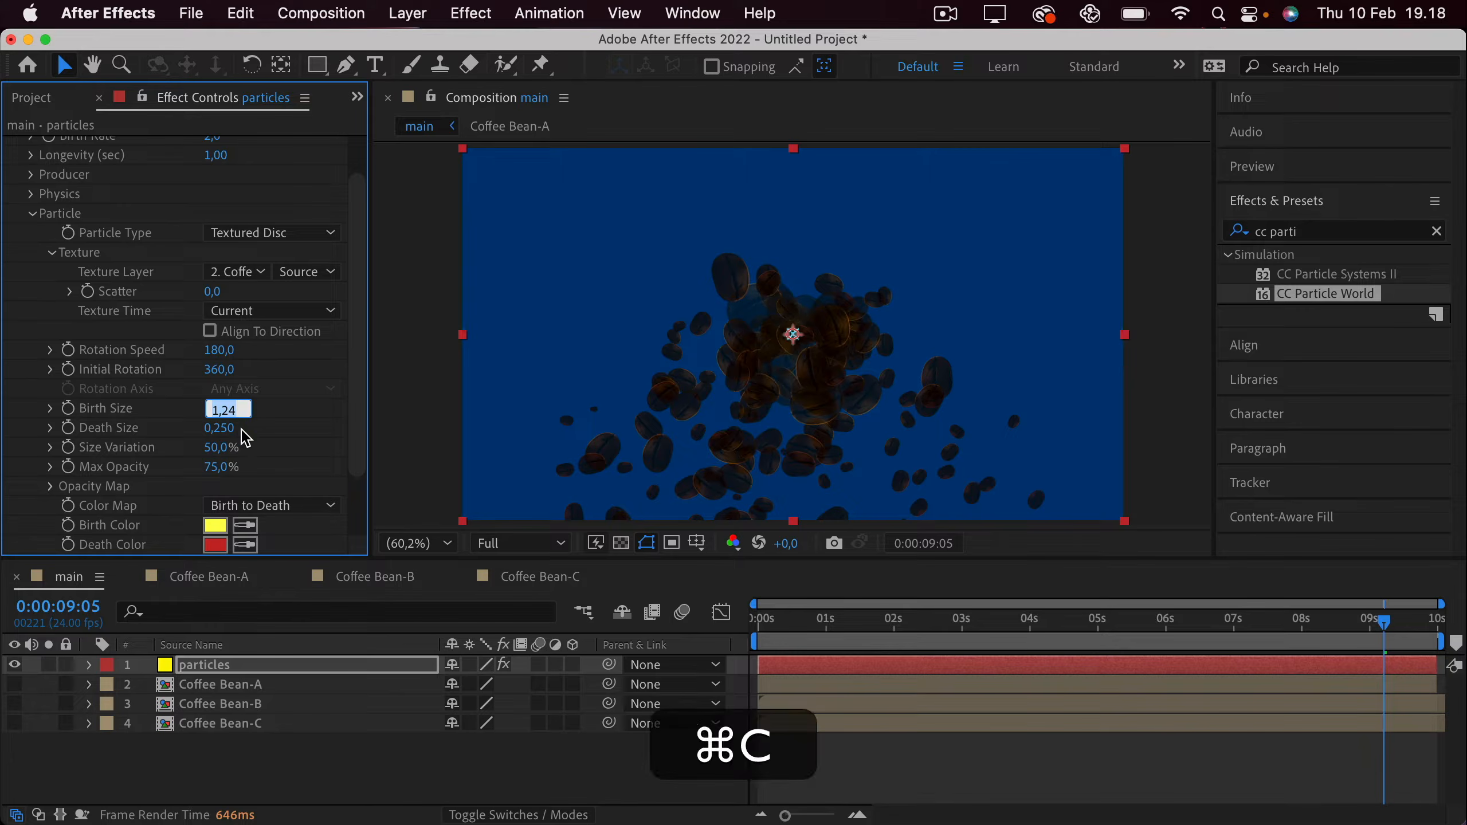
click(224, 427)
key(super+v)
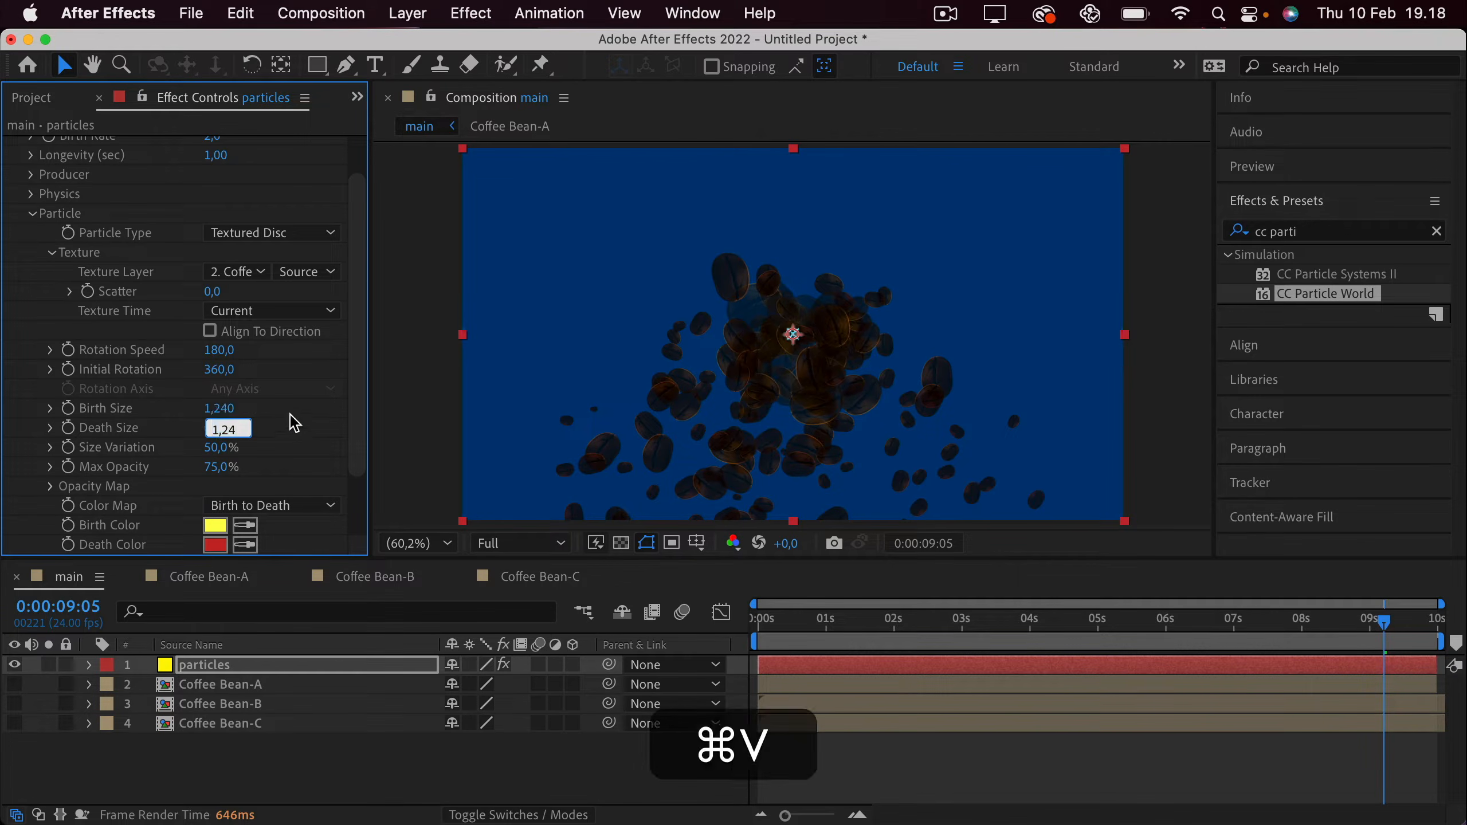
key(Return)
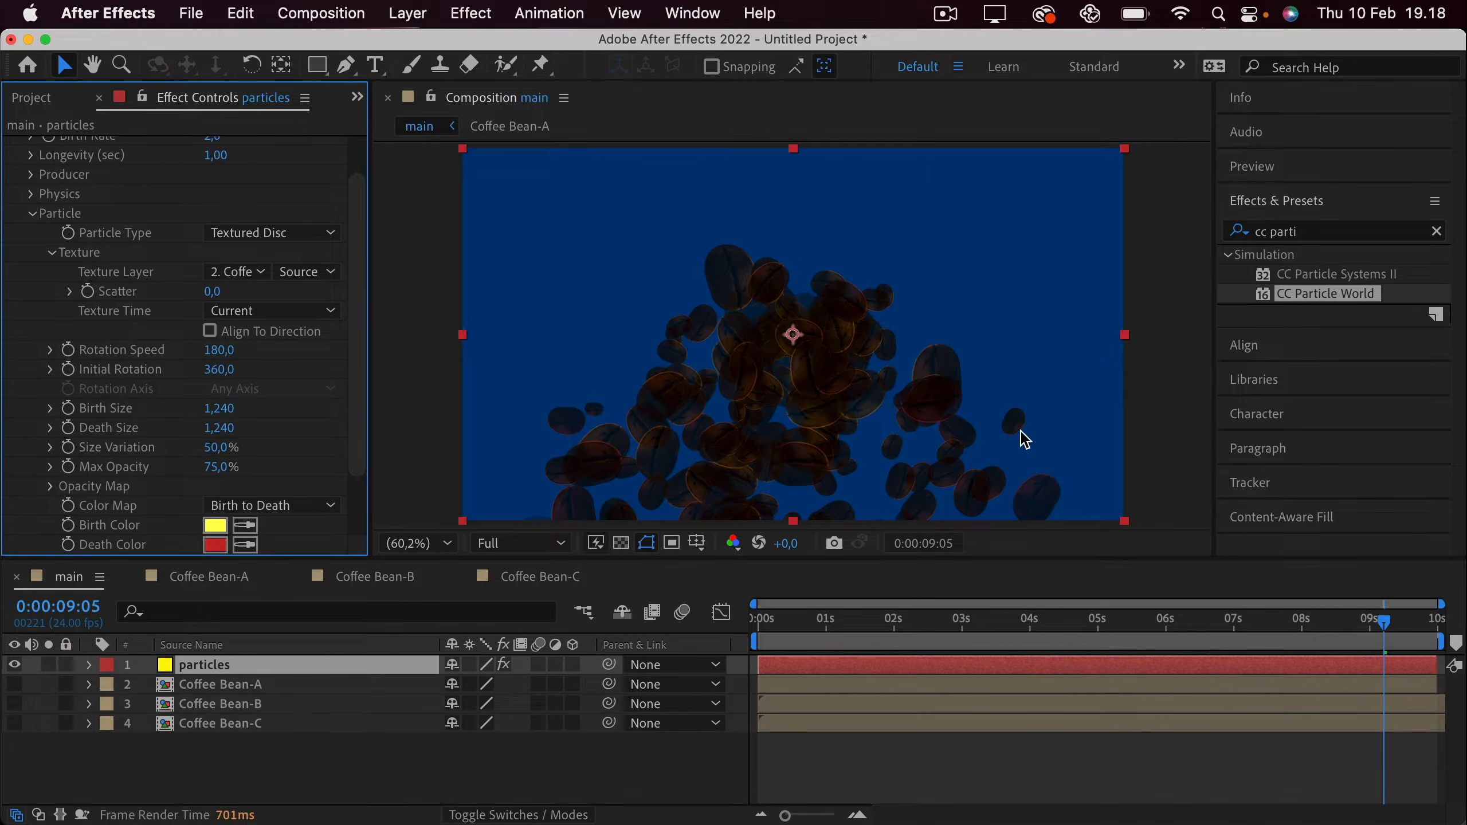
Try the particles' Size Variation at 100% and set it to 30% instead.
click(761, 465)
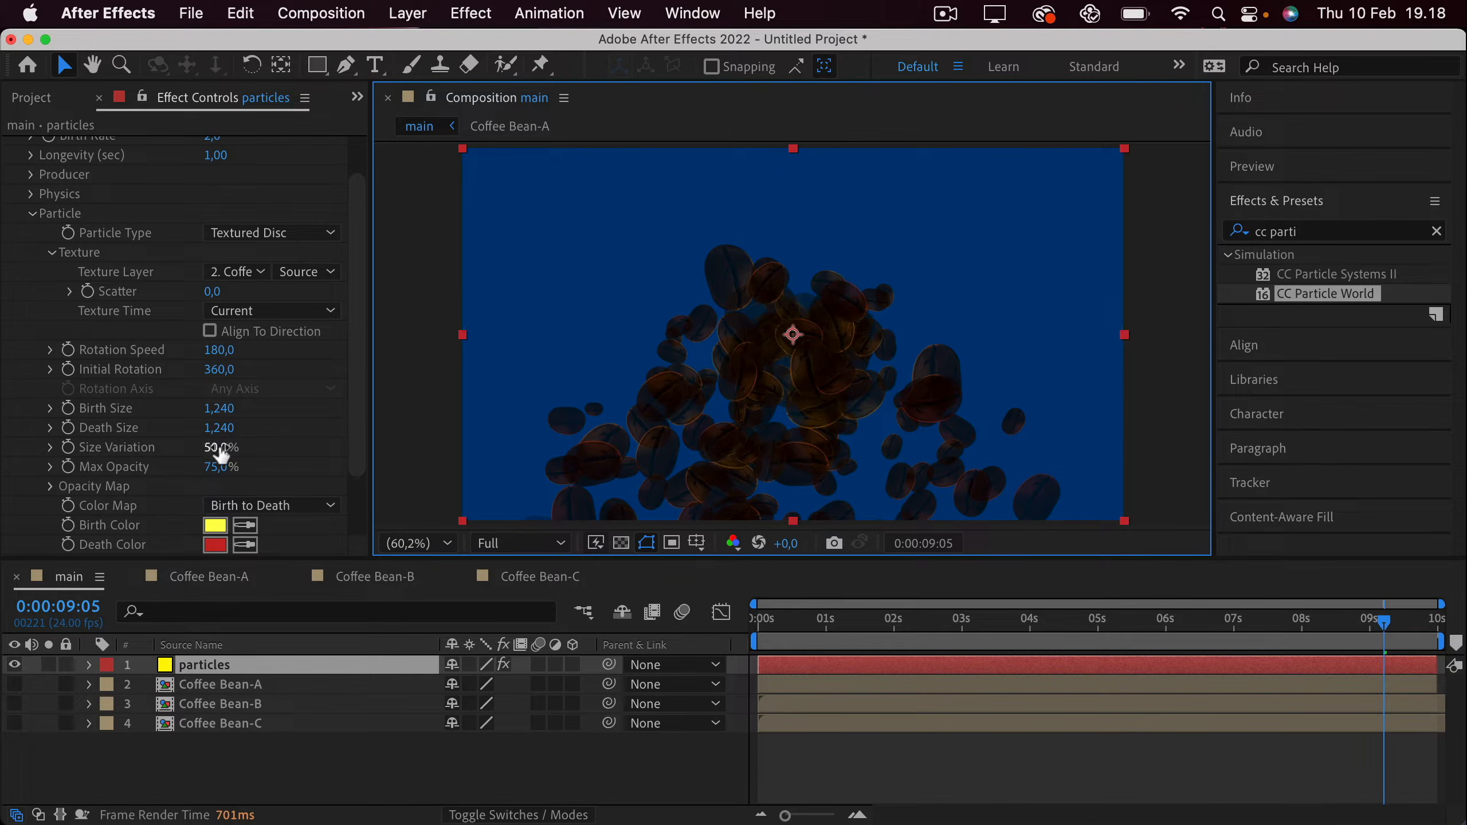
drag(218, 450, 282, 441)
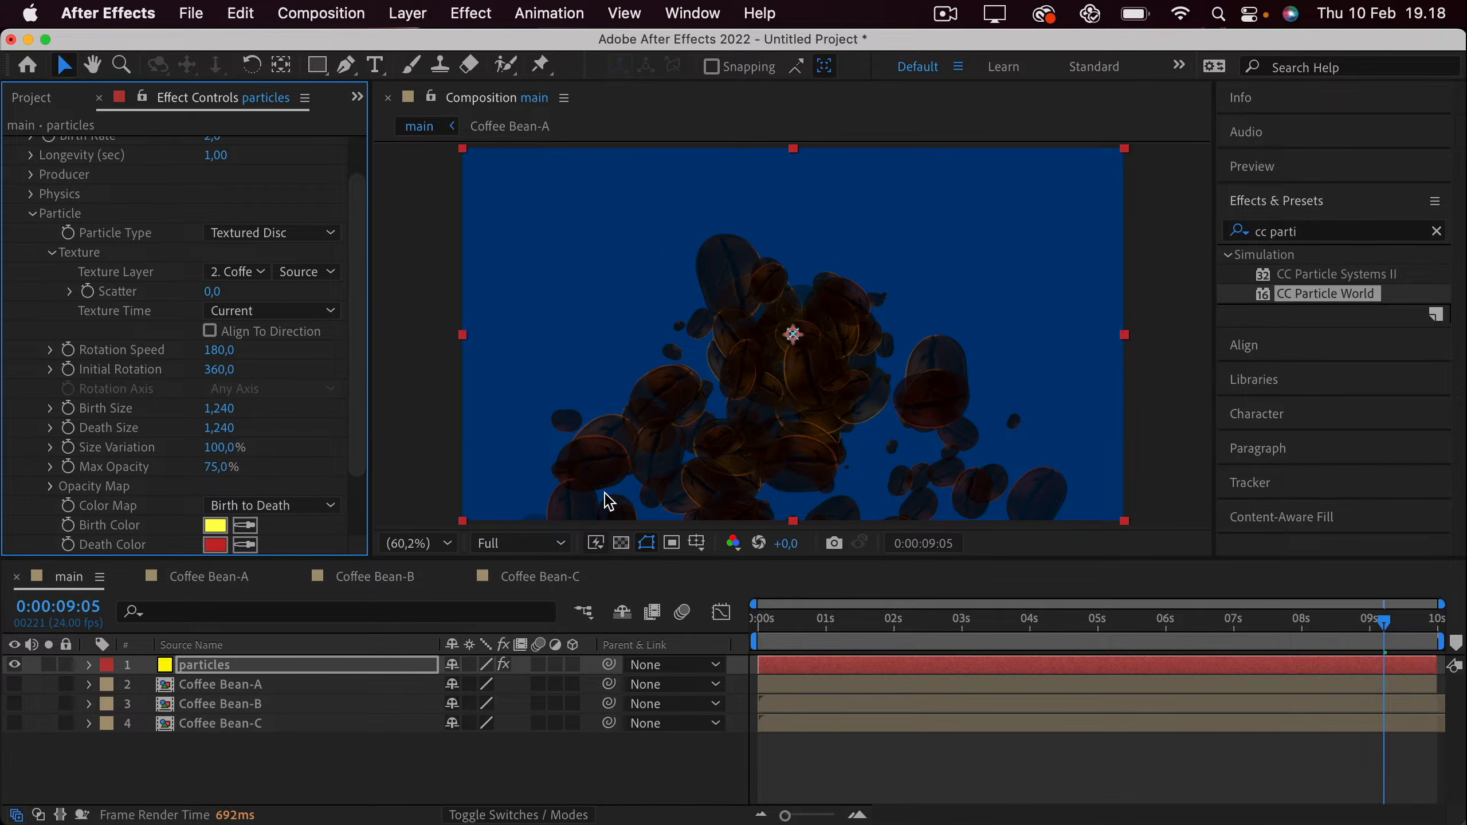
click(236, 448)
text(30)
key(Return)
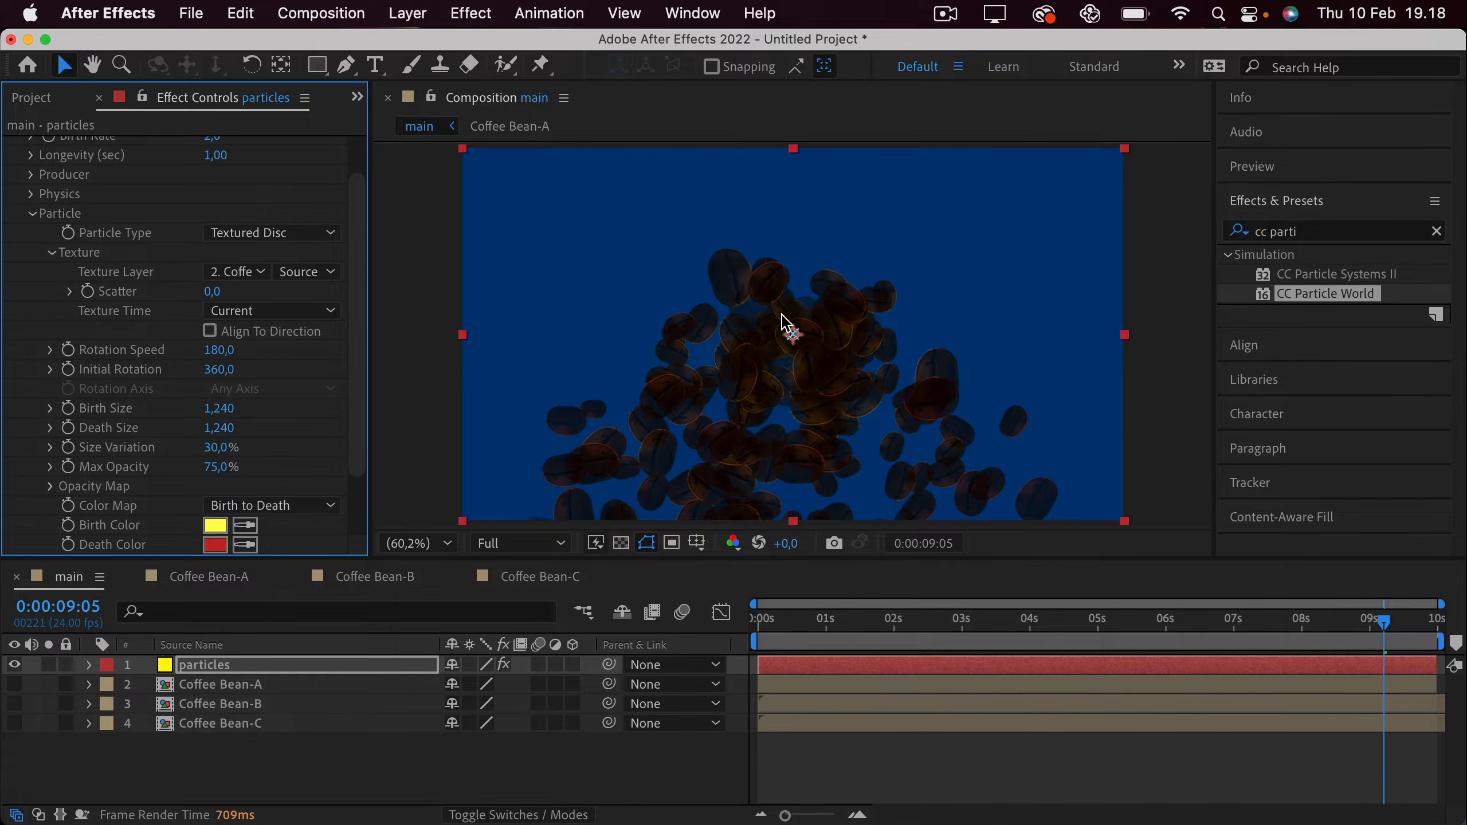
Lower the composition preview resolution to Third and set the particles' Max Opacity to 100%.
click(527, 551)
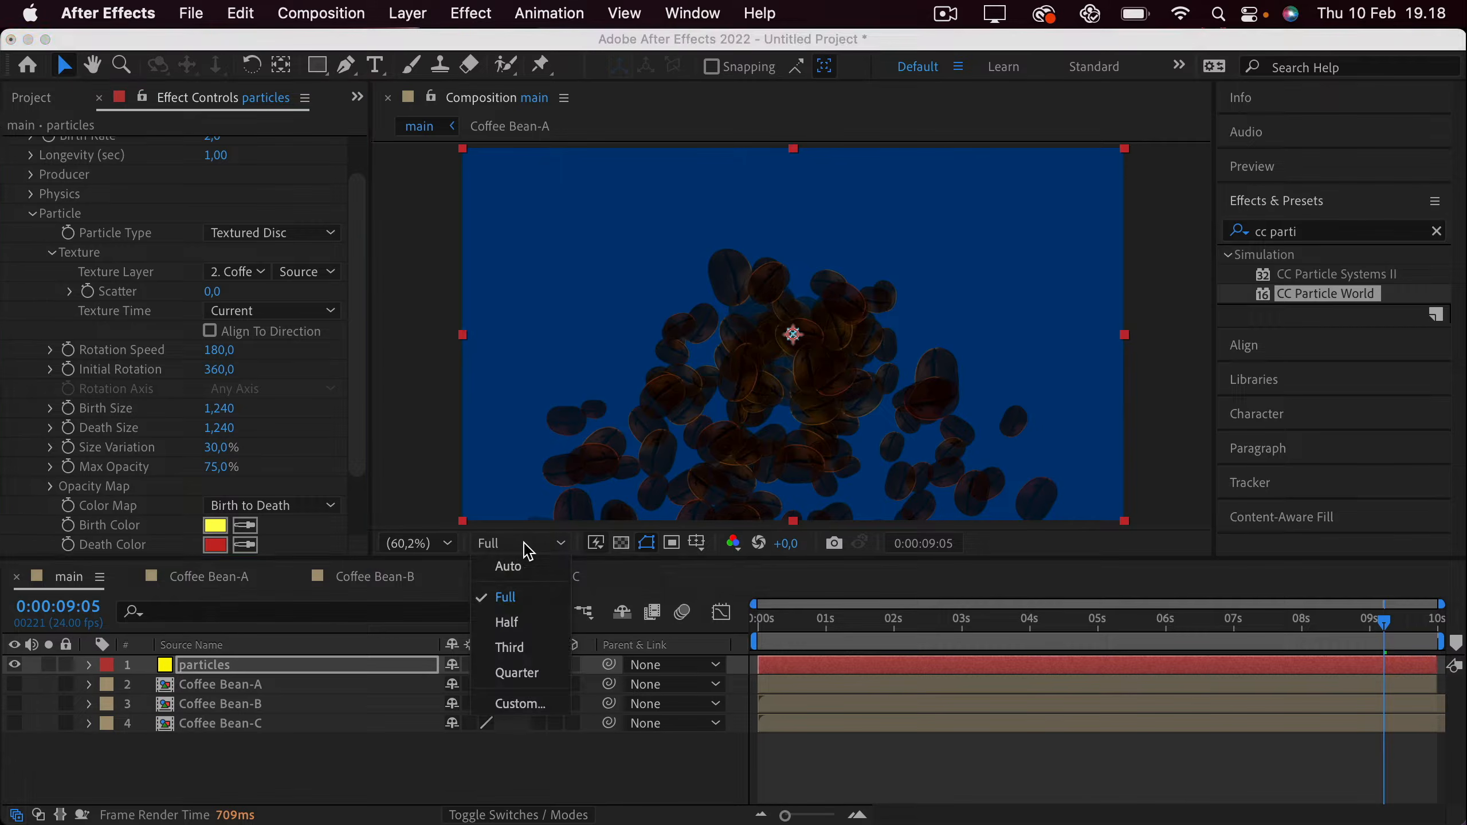
click(538, 647)
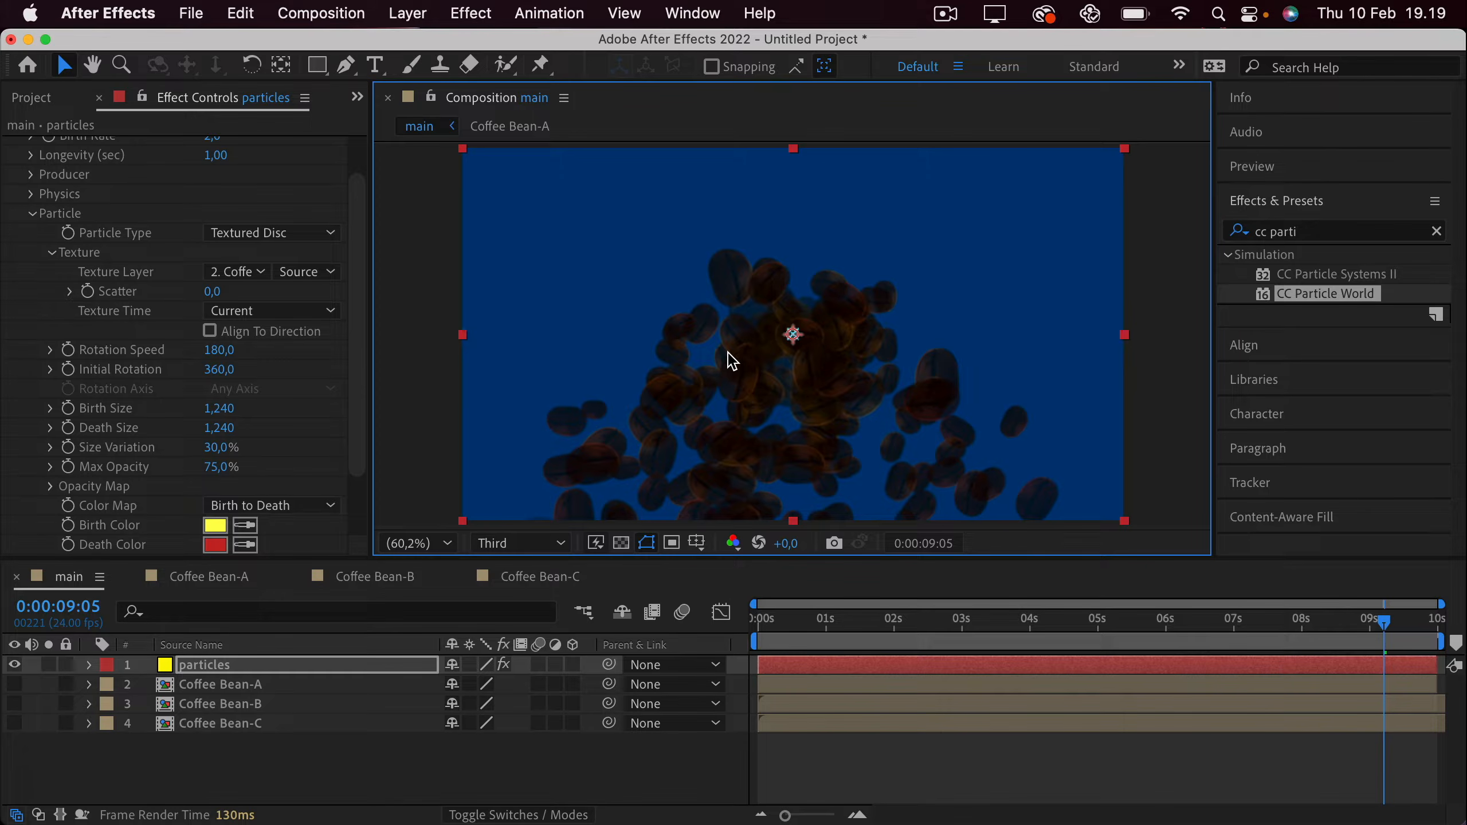
scroll(320, 446, down, 3)
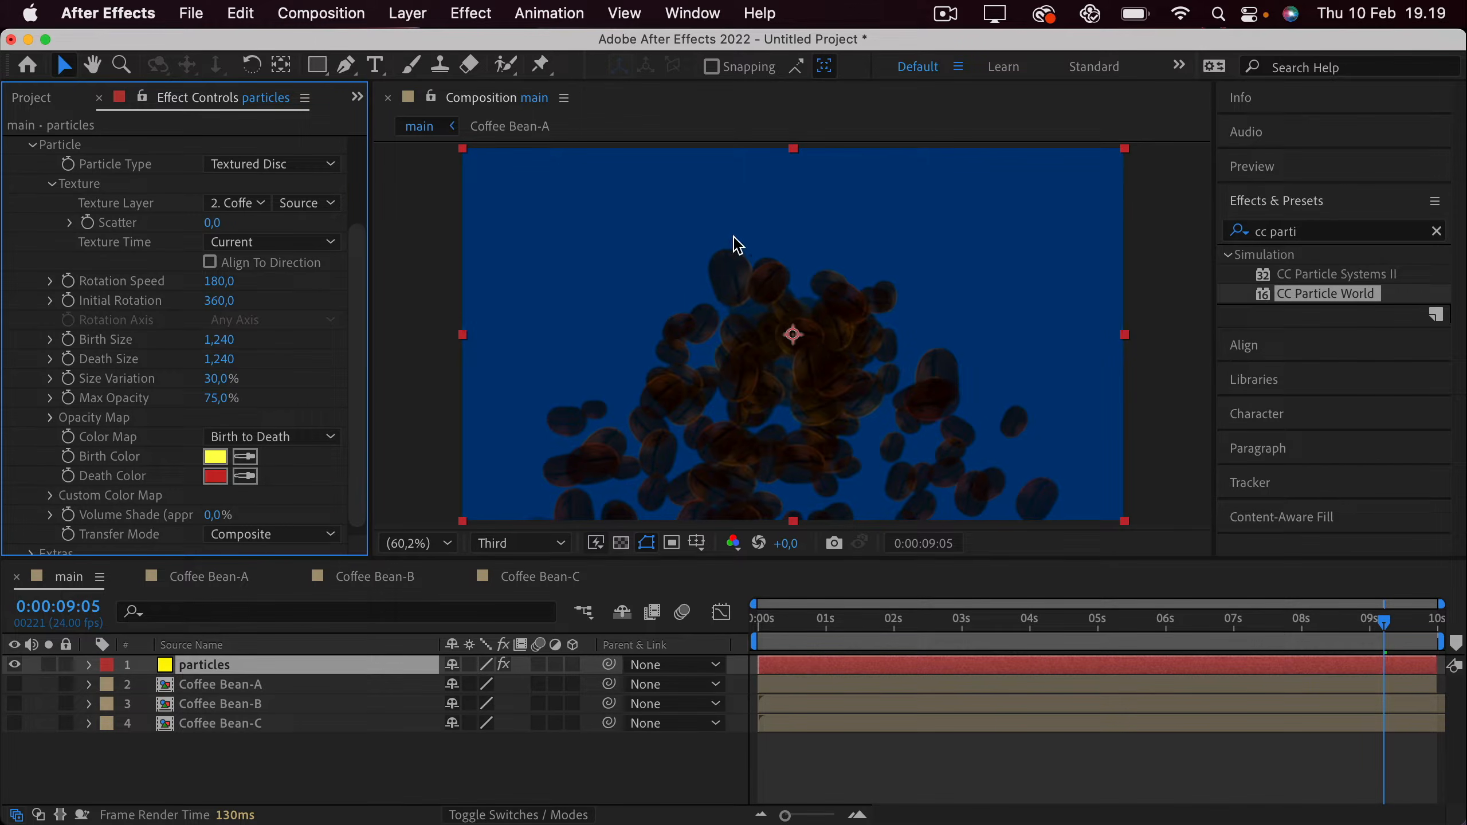
click(219, 399)
text(100)
key(Return)
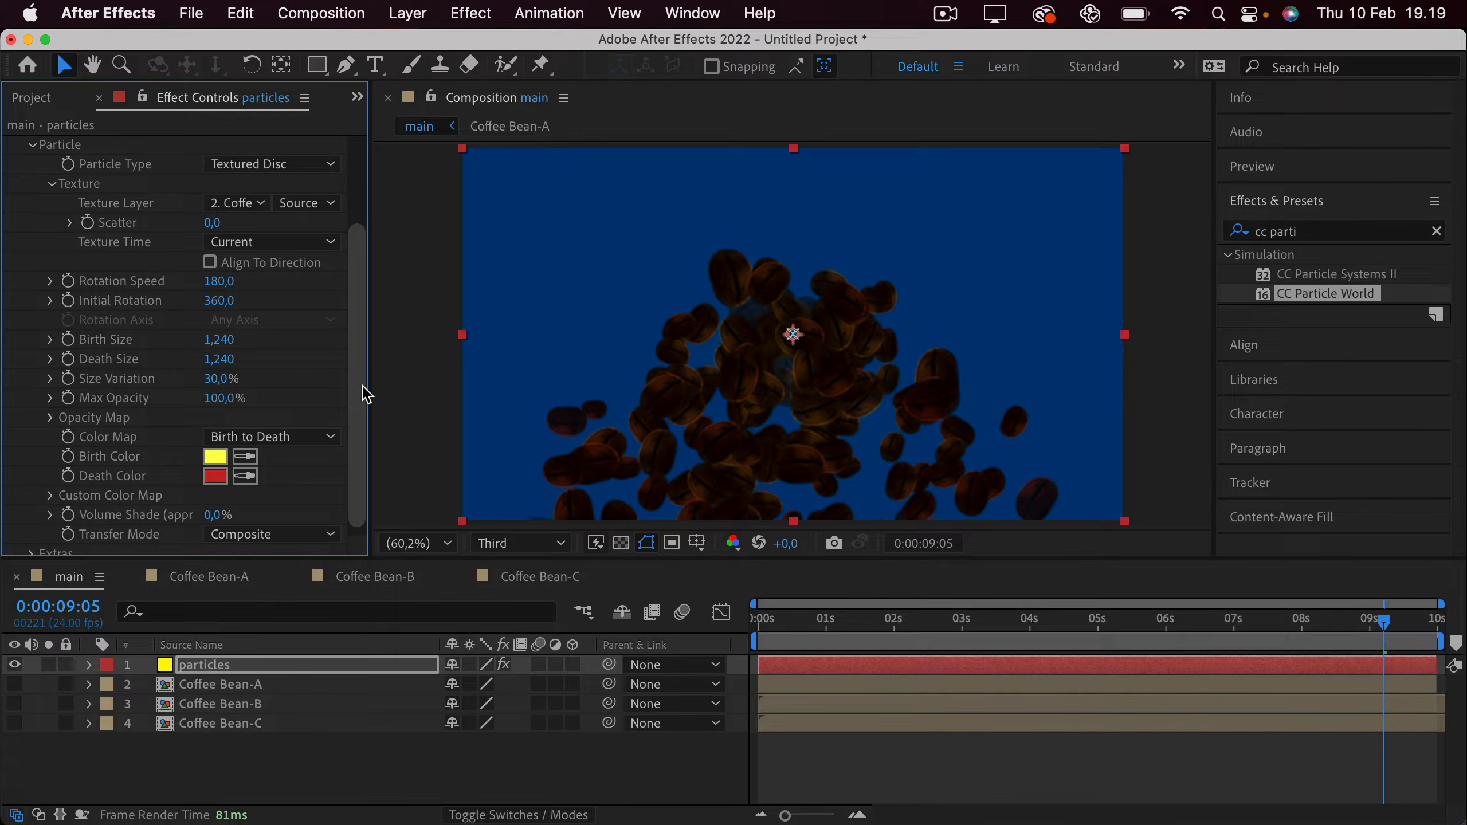
Set the particles' Birth Color and Death Color both to white (FFFFFF) and fit the composition back into view.
scroll(304, 381, down, 1)
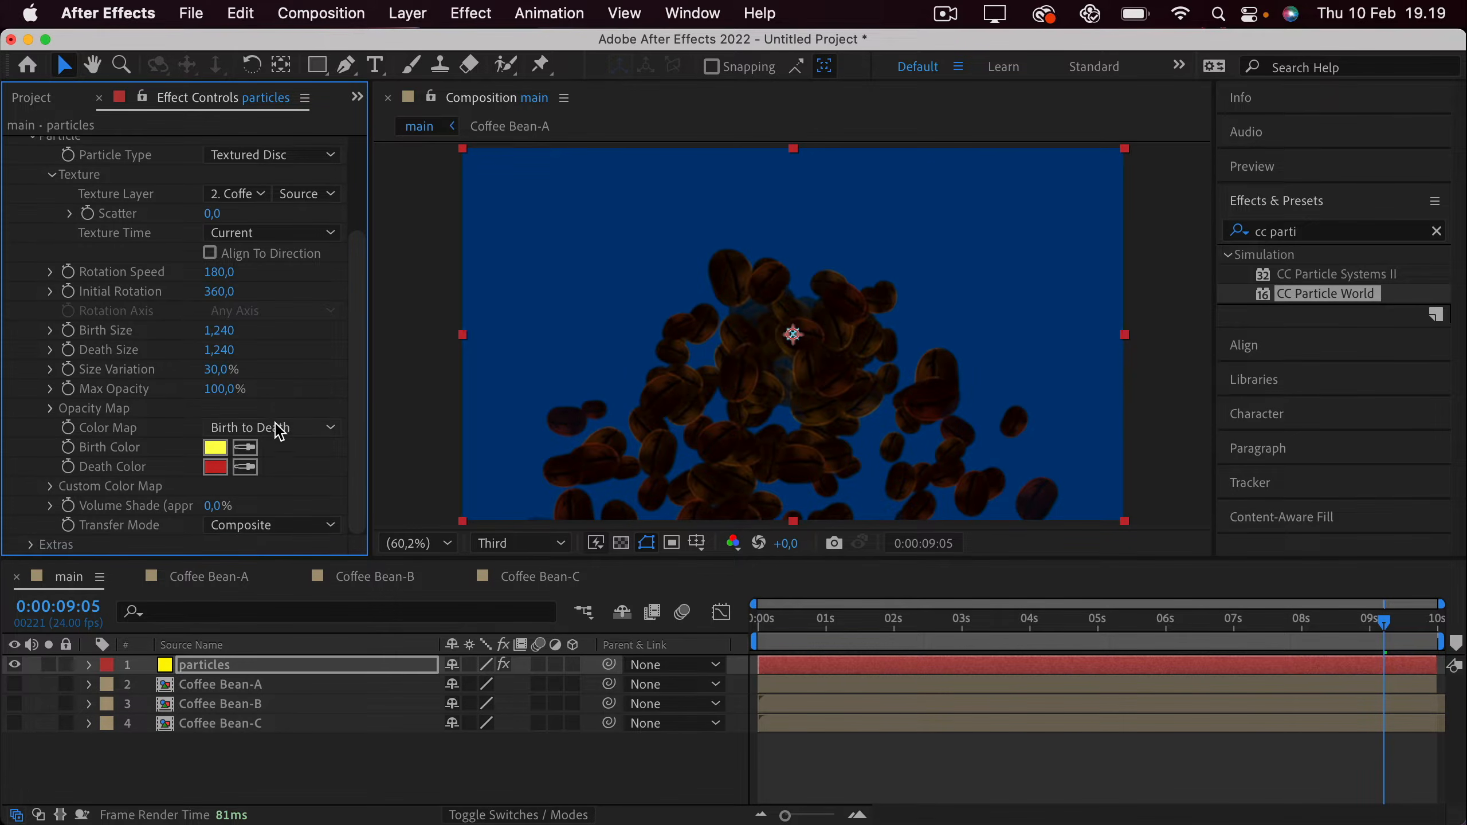
scroll(918, 373, up, 3)
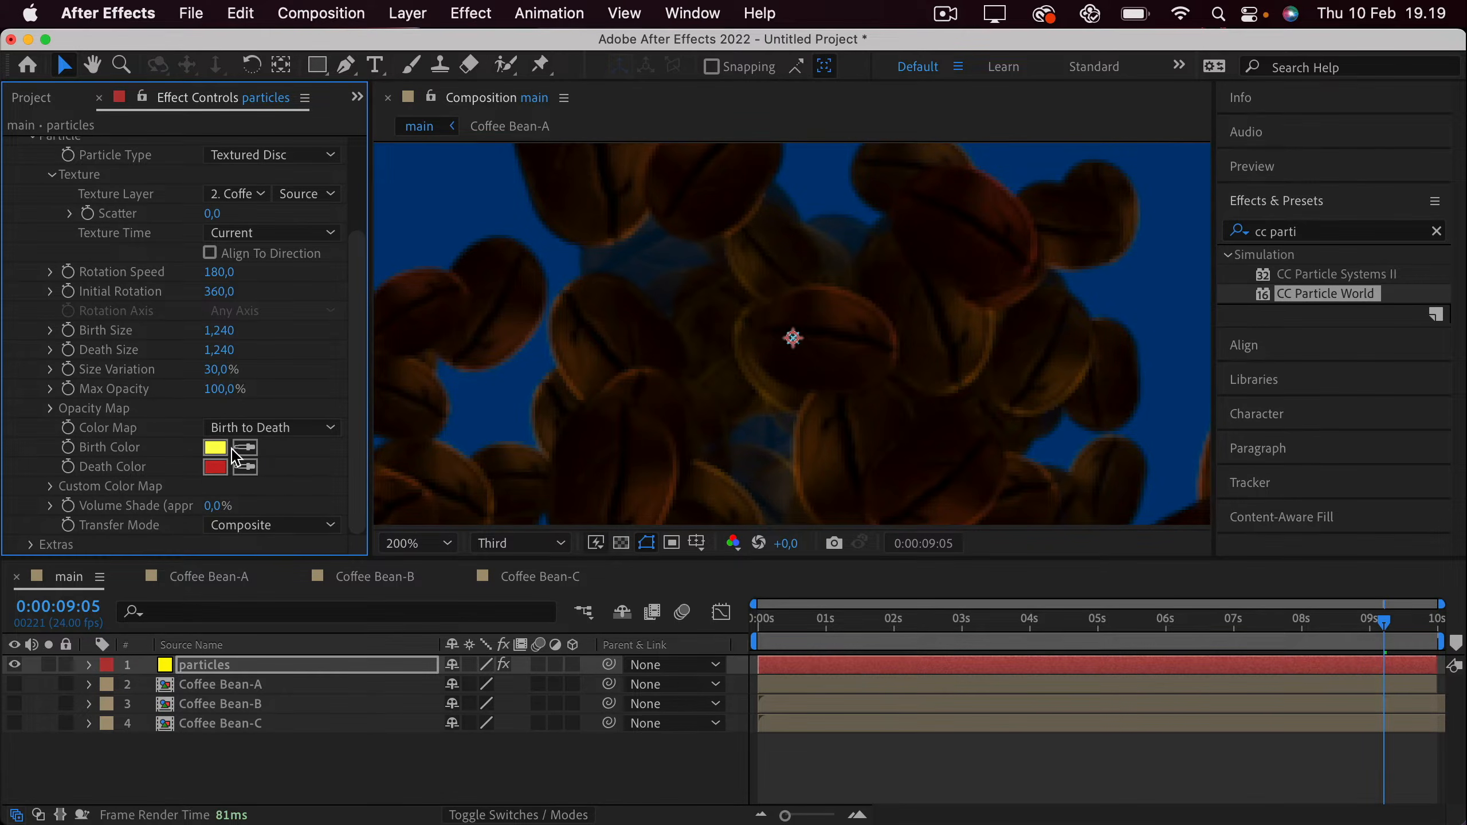
click(216, 450)
drag(438, 411, 337, 229)
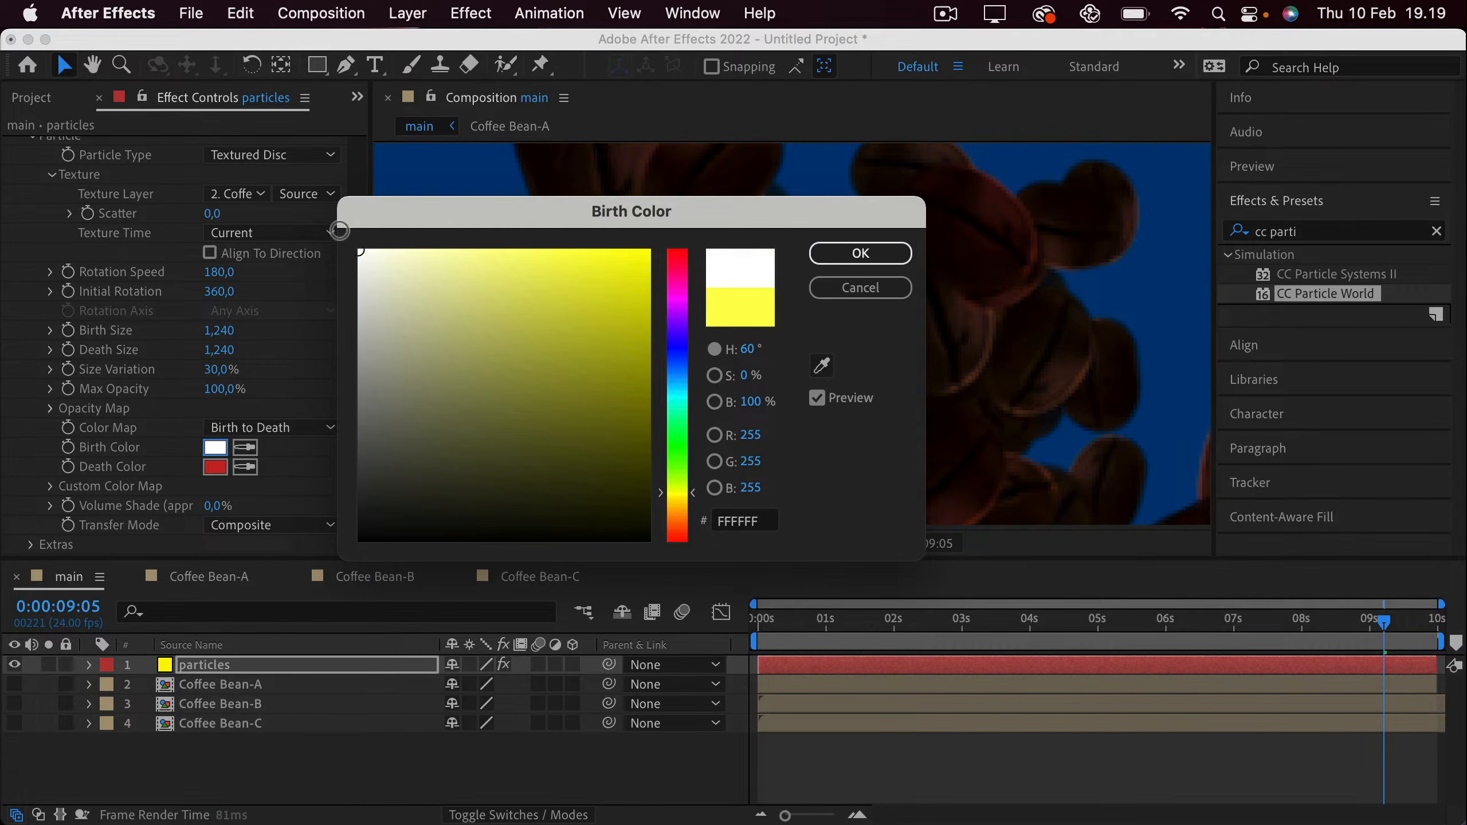
click(860, 253)
click(216, 467)
drag(415, 402, 322, 236)
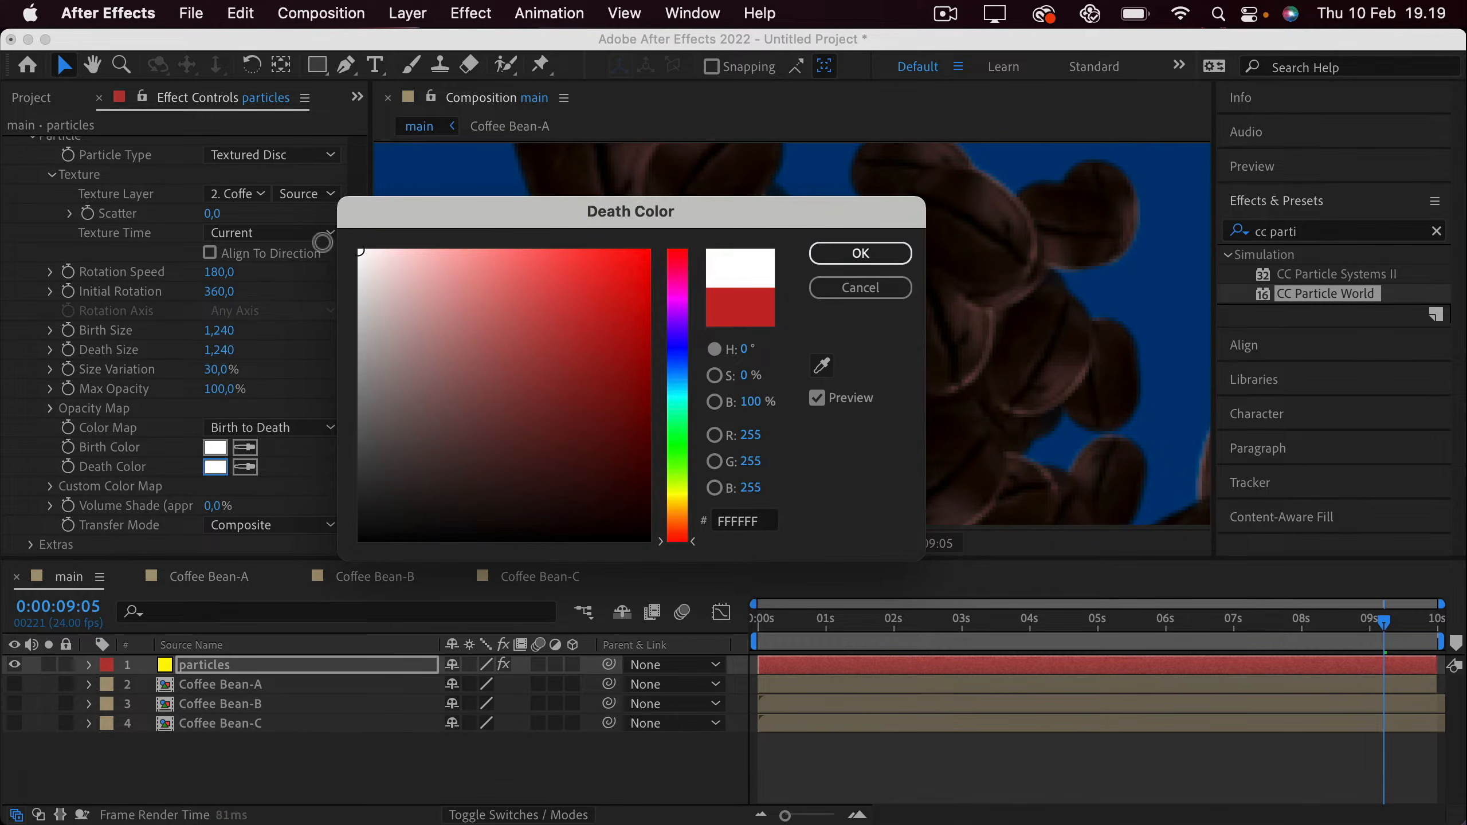
click(860, 253)
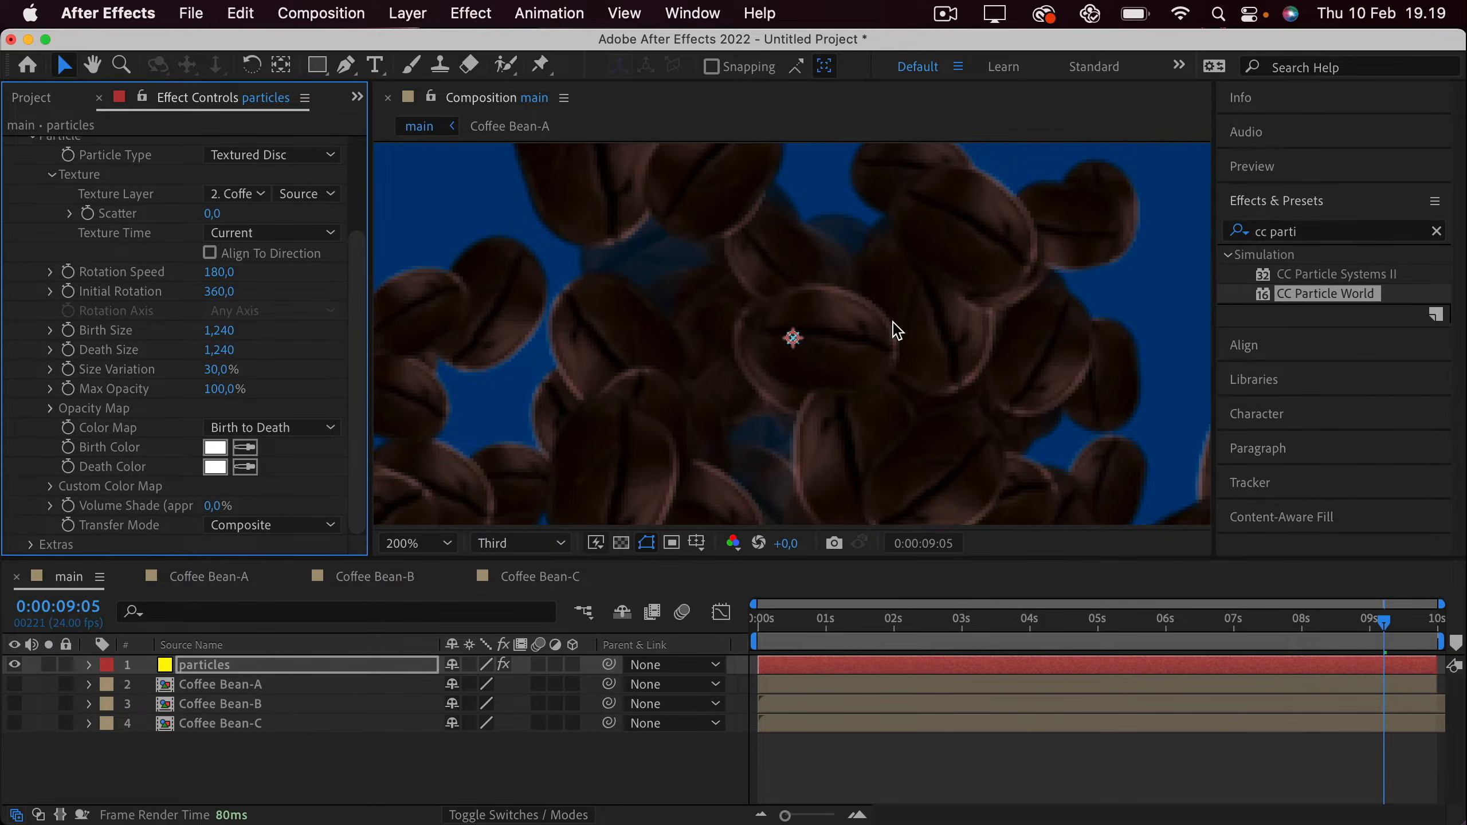
key(comma)
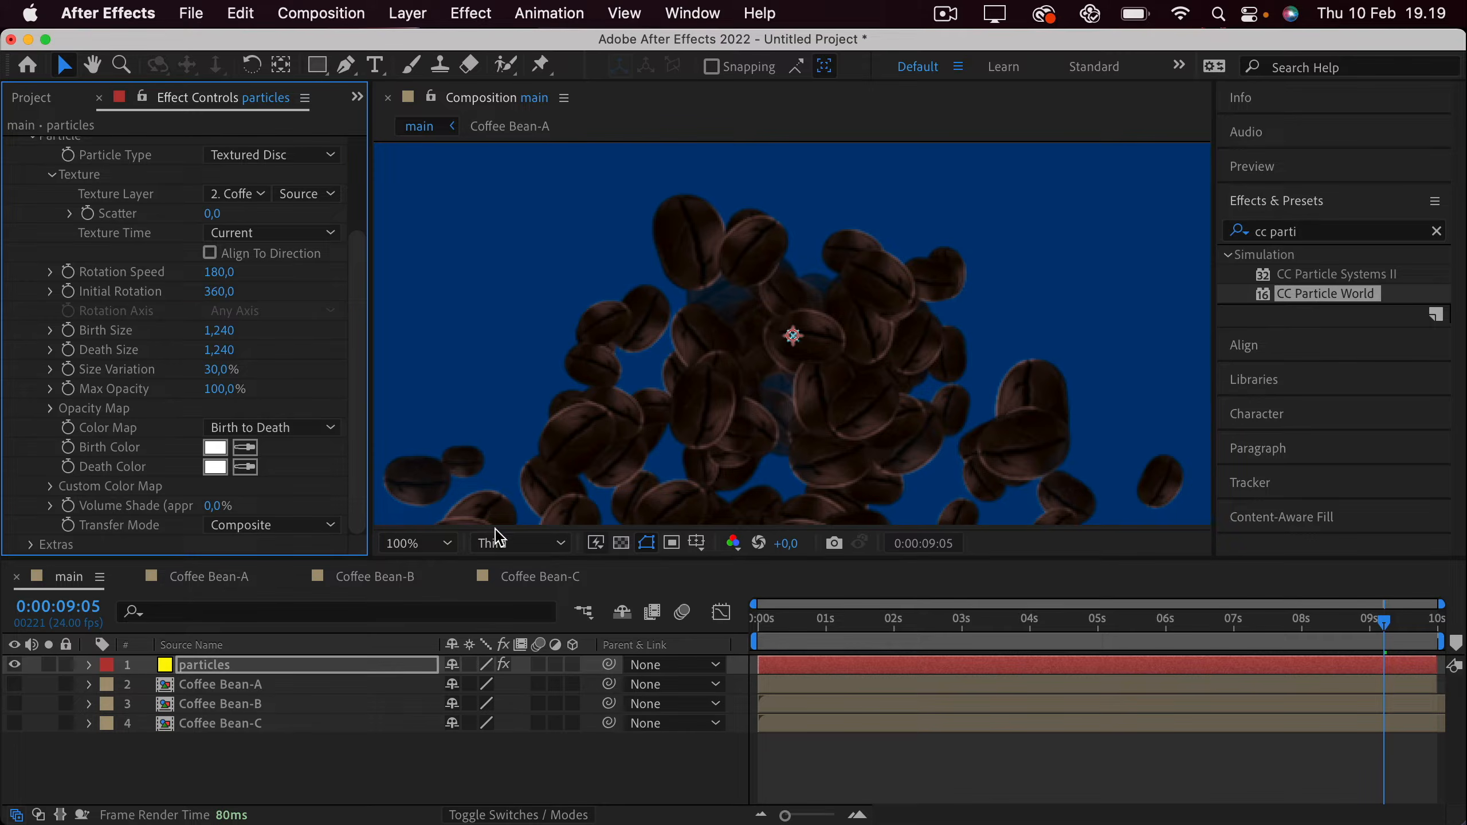
click(427, 543)
click(441, 160)
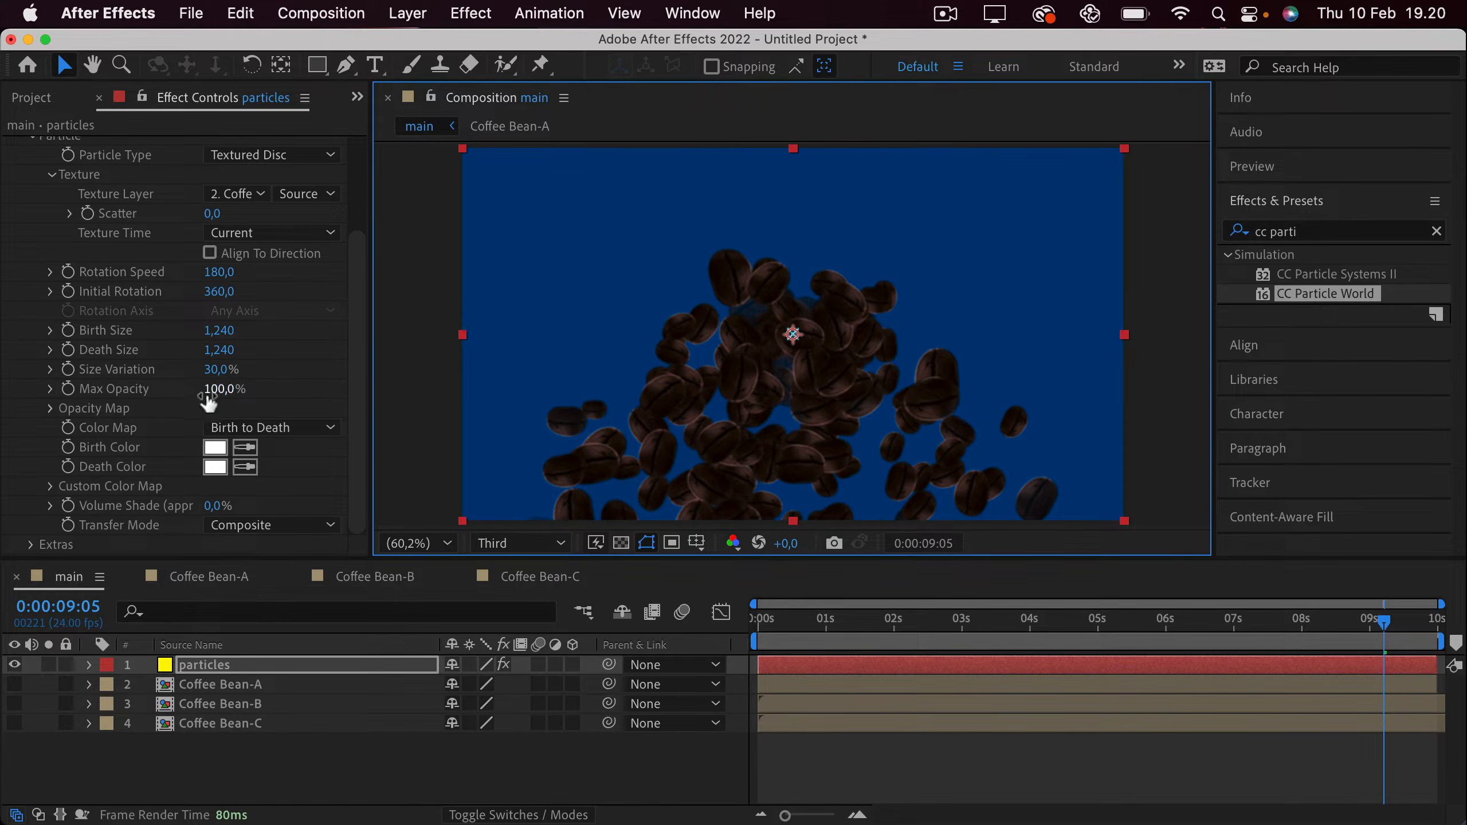
Redraw the particles' Opacity Map as a flat curve at full opacity across the whole particle life.
click(105, 399)
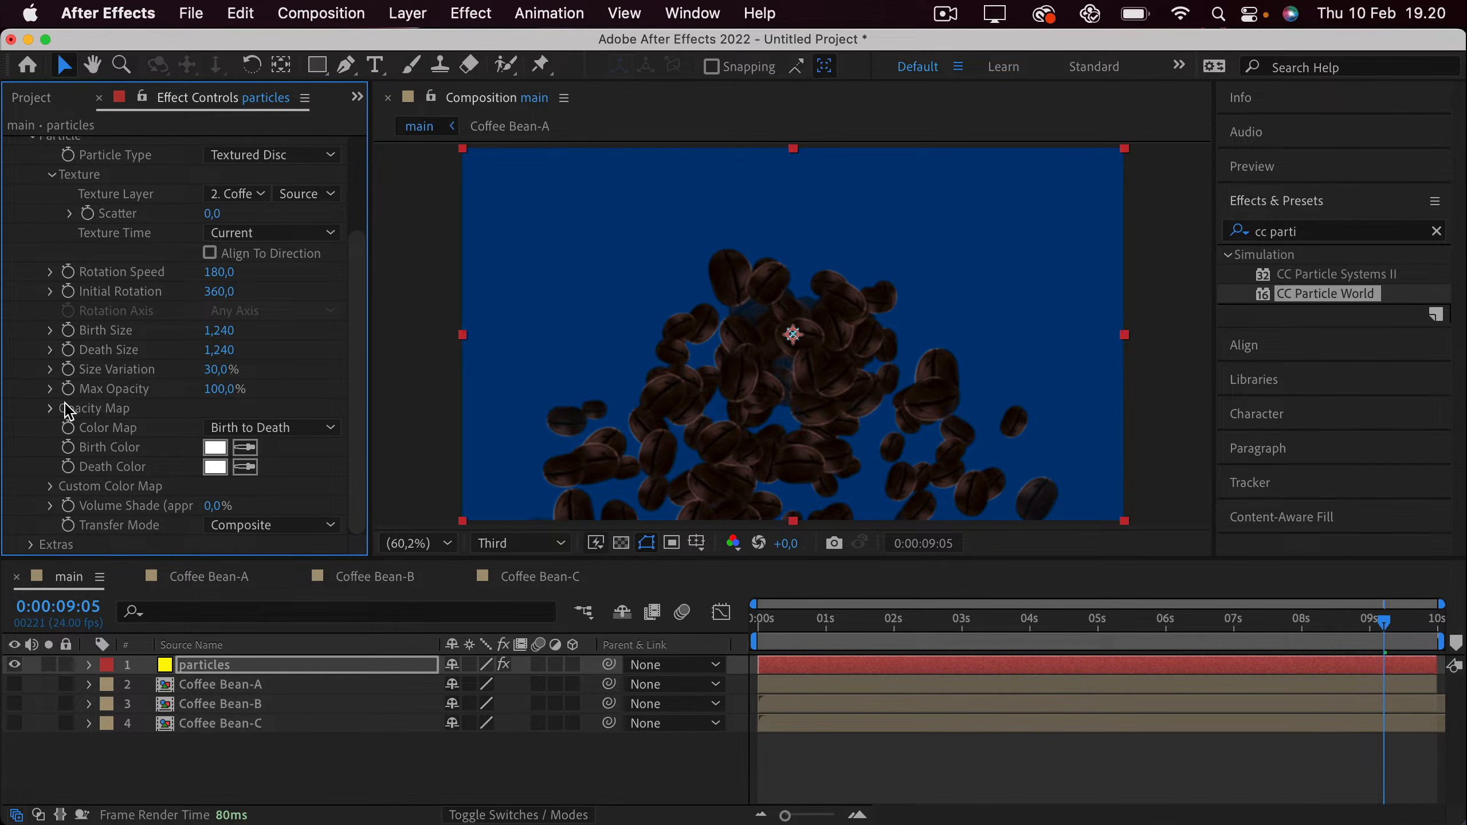
click(50, 408)
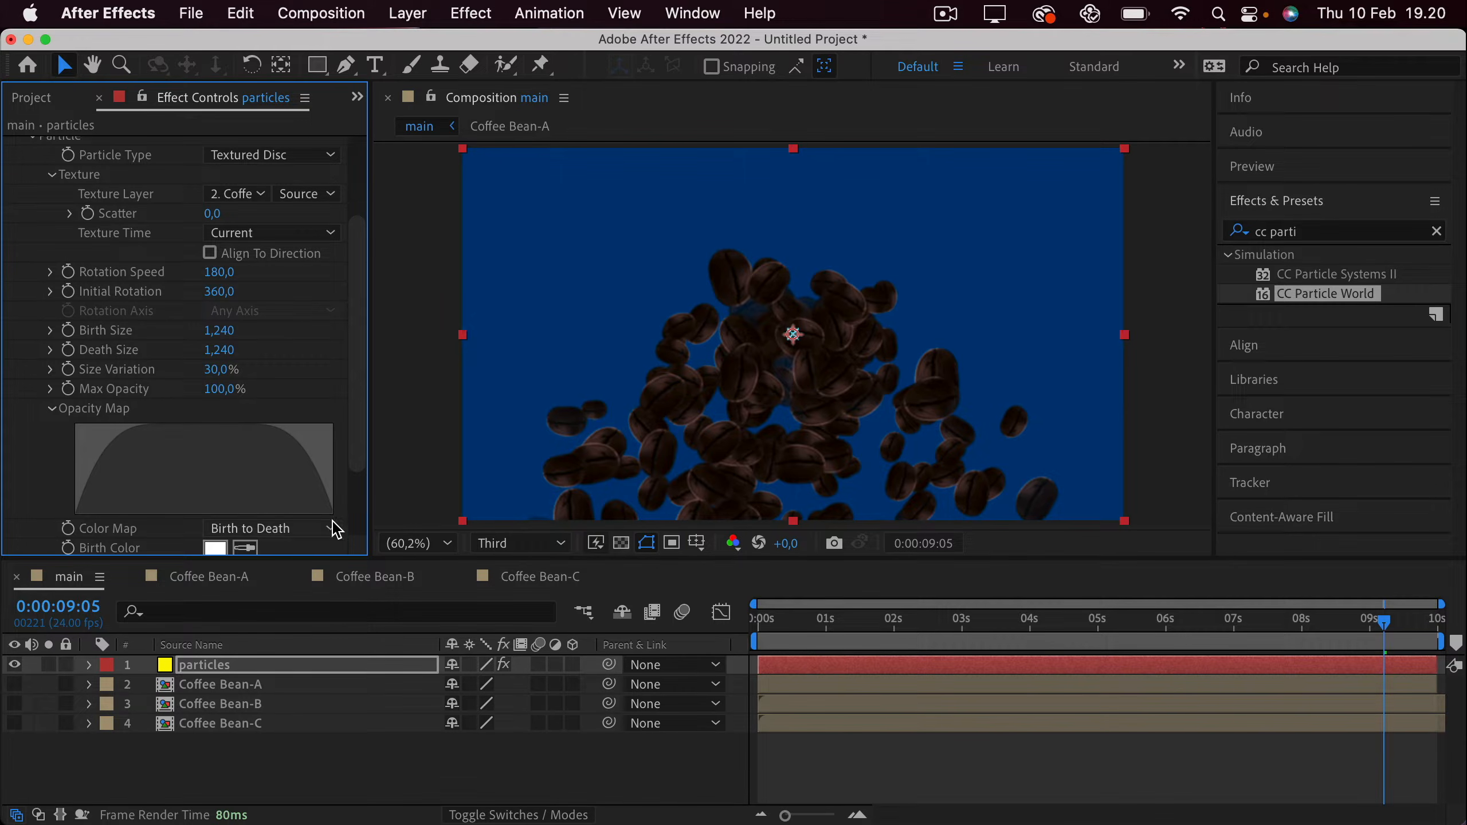
mouse_move(111, 488)
mouse_down()
mouse_move(145, 456)
mouse_move(255, 483)
mouse_move(322, 469)
mouse_move(181, 489)
mouse_move(99, 467)
mouse_move(64, 489)
mouse_move(332, 471)
mouse_up()
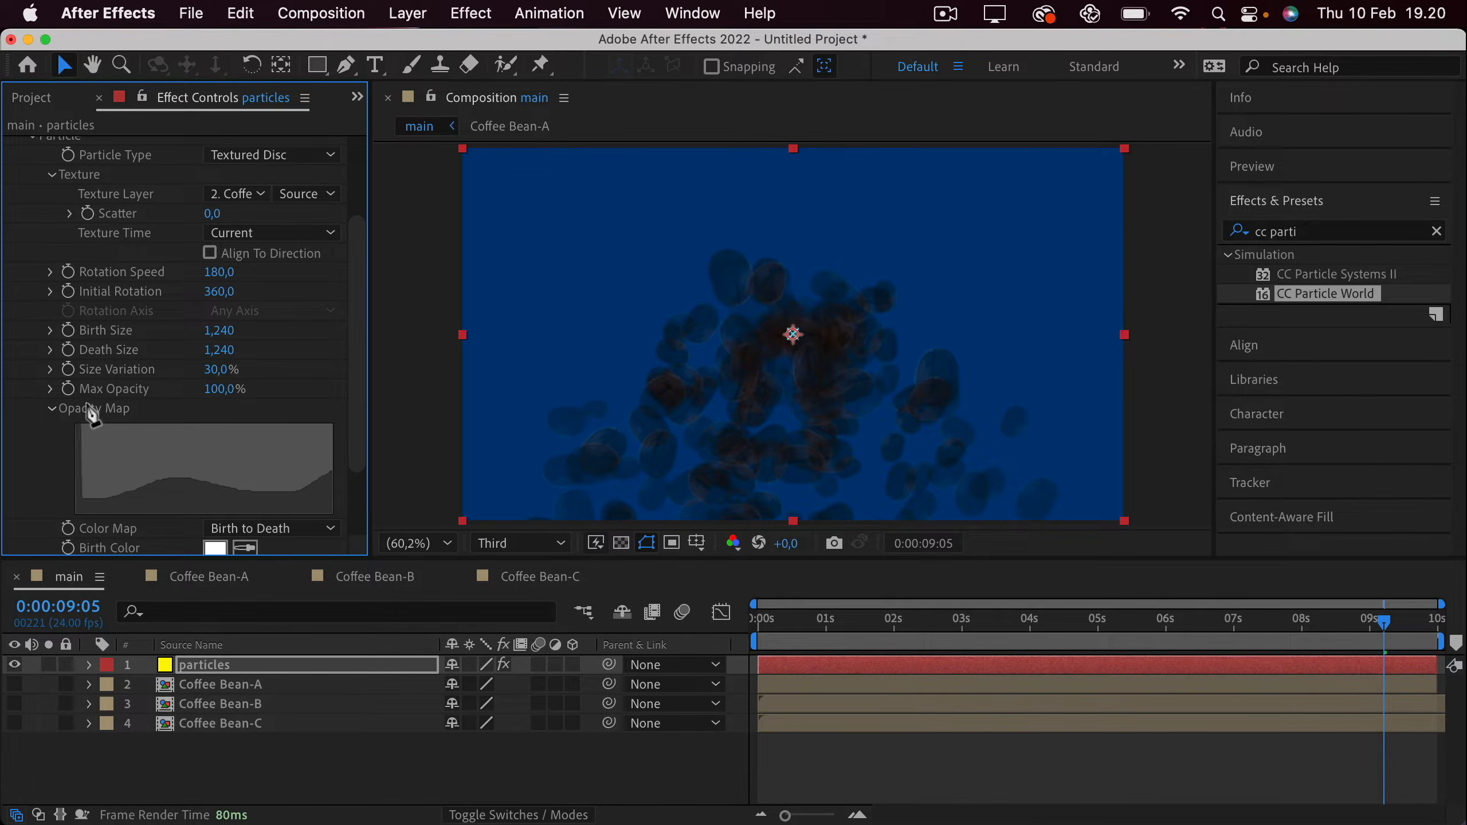
drag(86, 408, 336, 408)
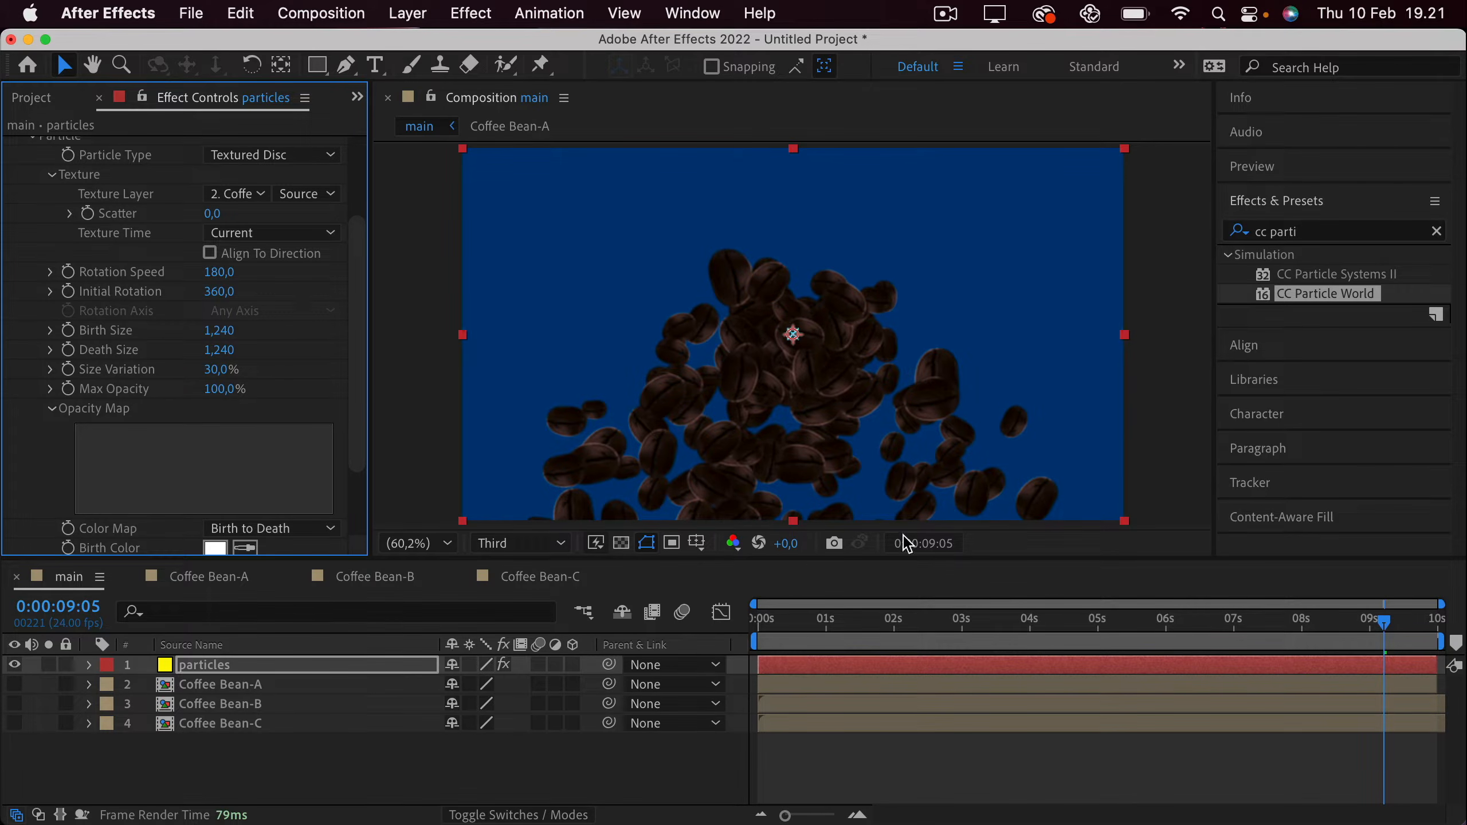
Play the animation from the first frame to review the opaque beans, and park the time at 0:00:01:11.
key(v)
drag(770, 627, 757, 627)
key(space)
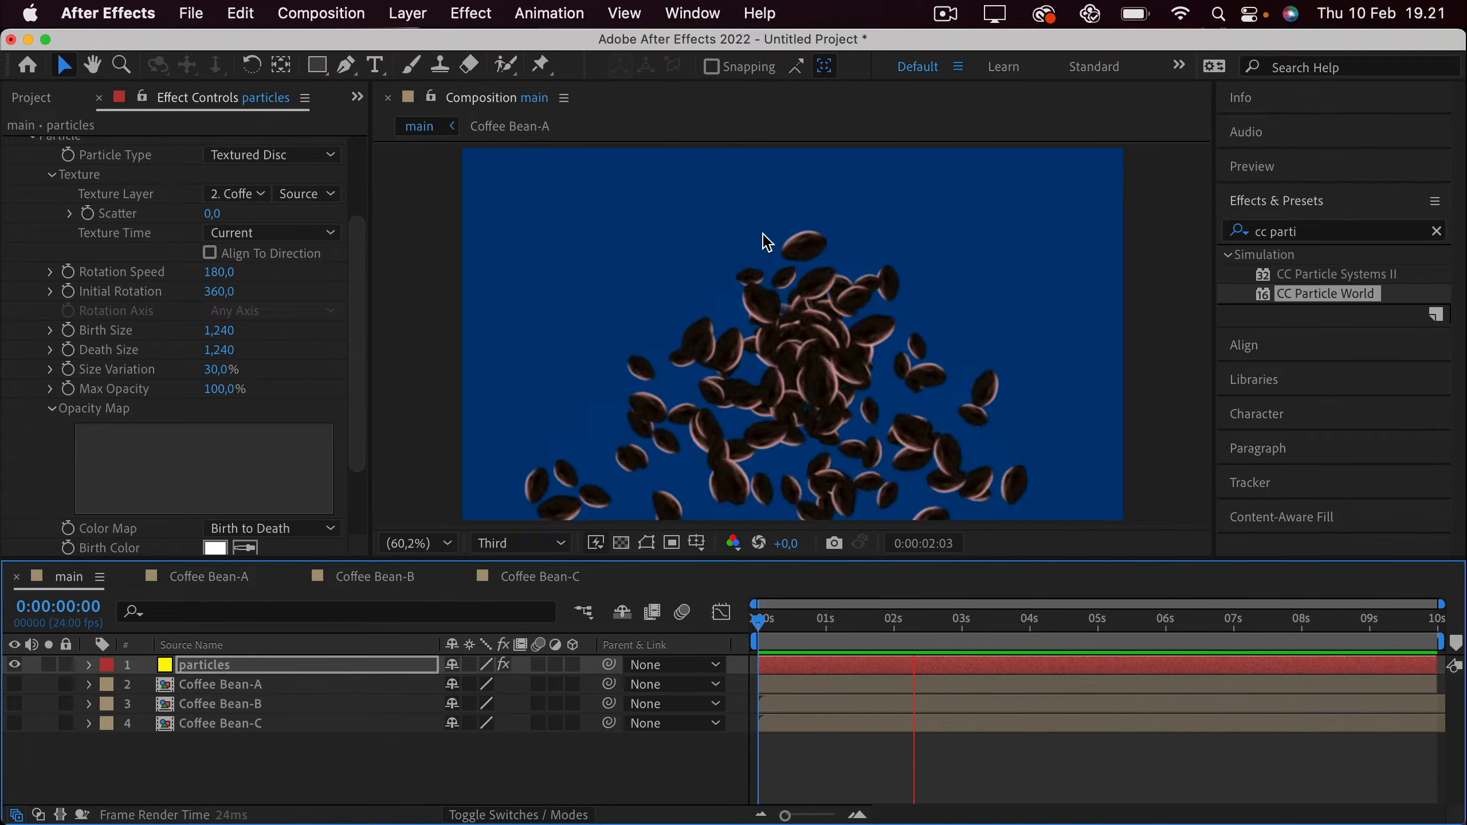
click(857, 622)
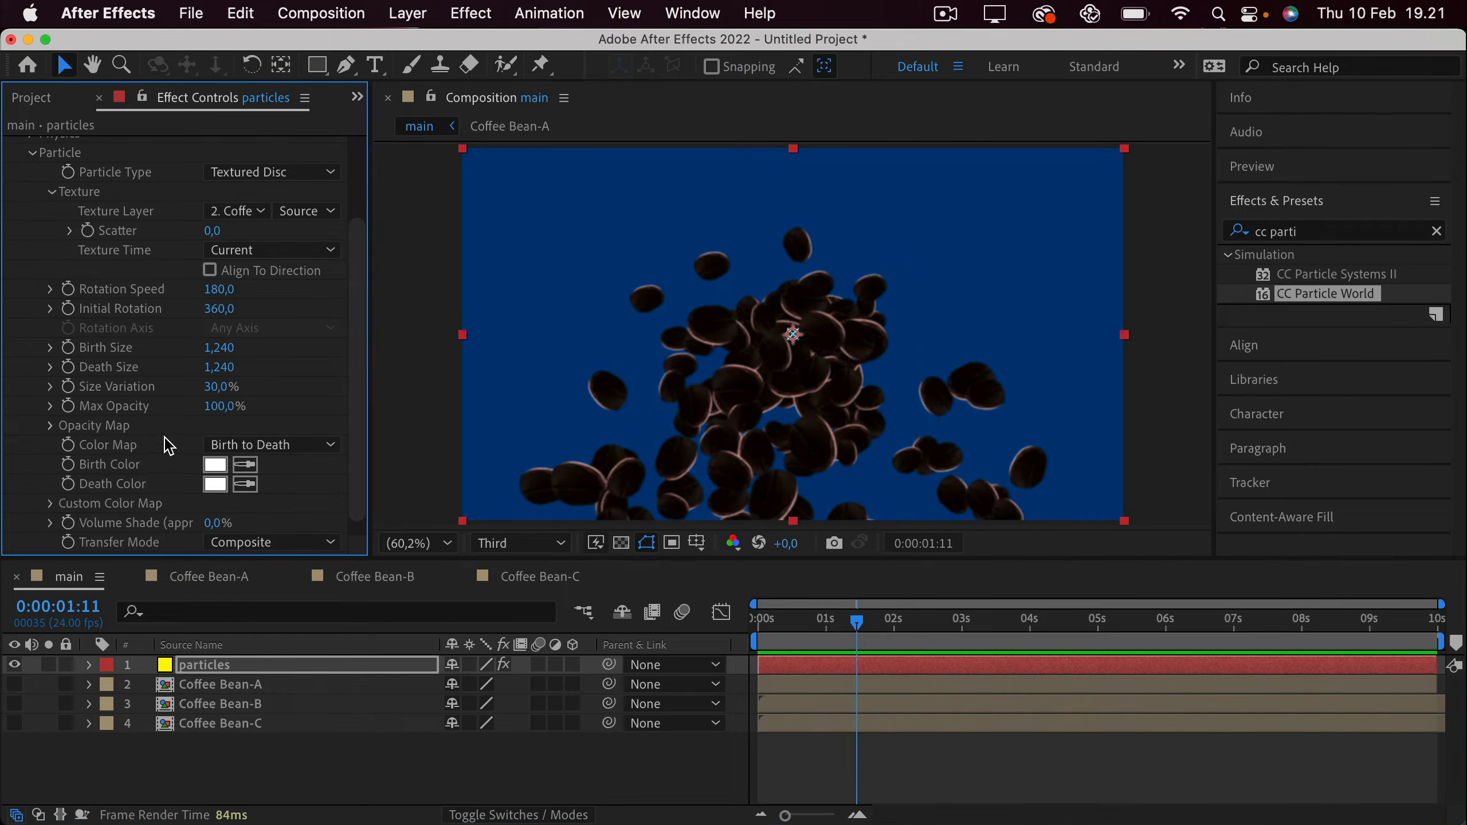
Set the Producer's Radius X to 0.765 and preview the beans from the first frame.
scroll(156, 437, up, 3)
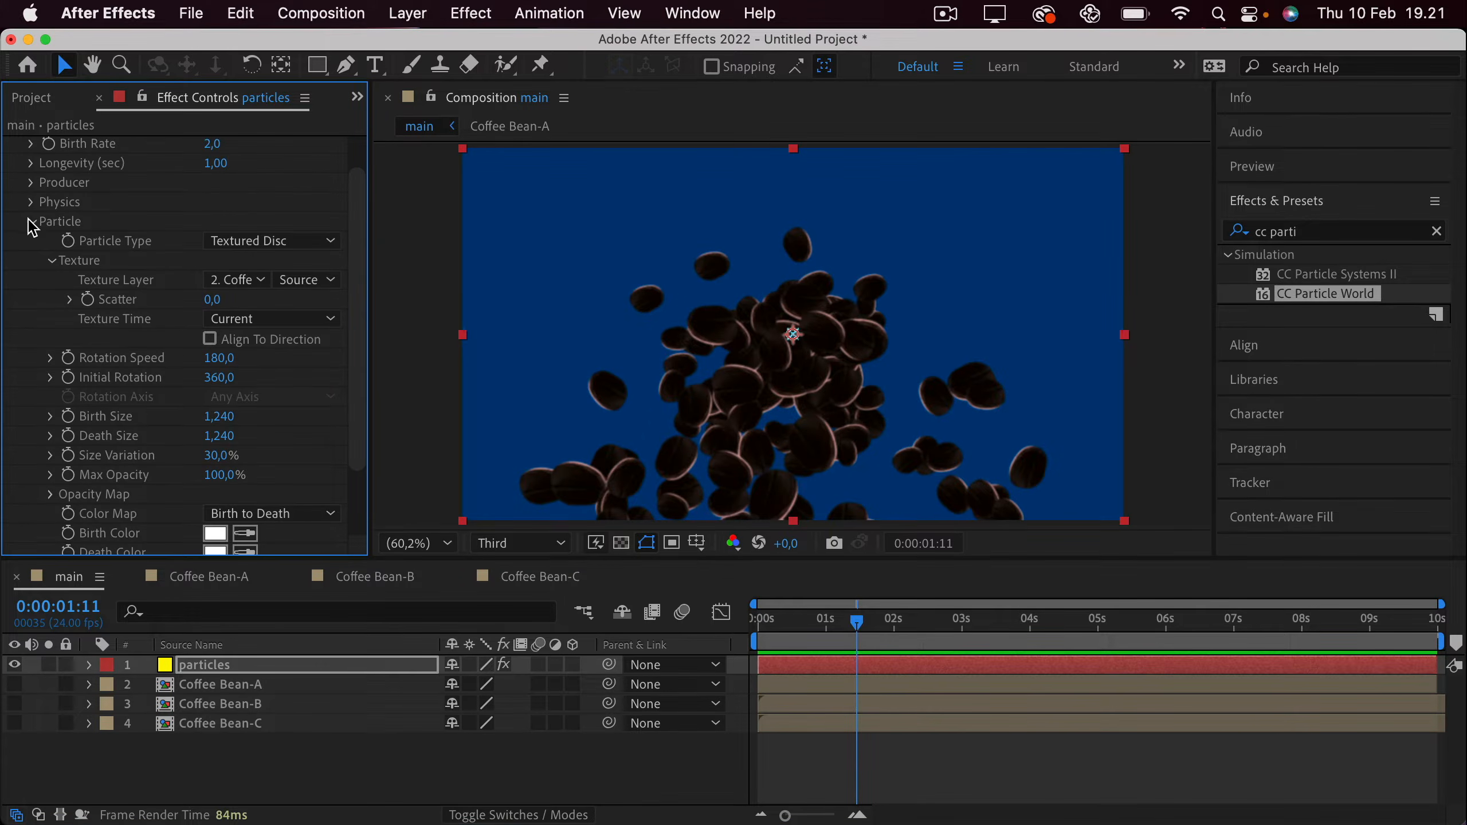
click(31, 222)
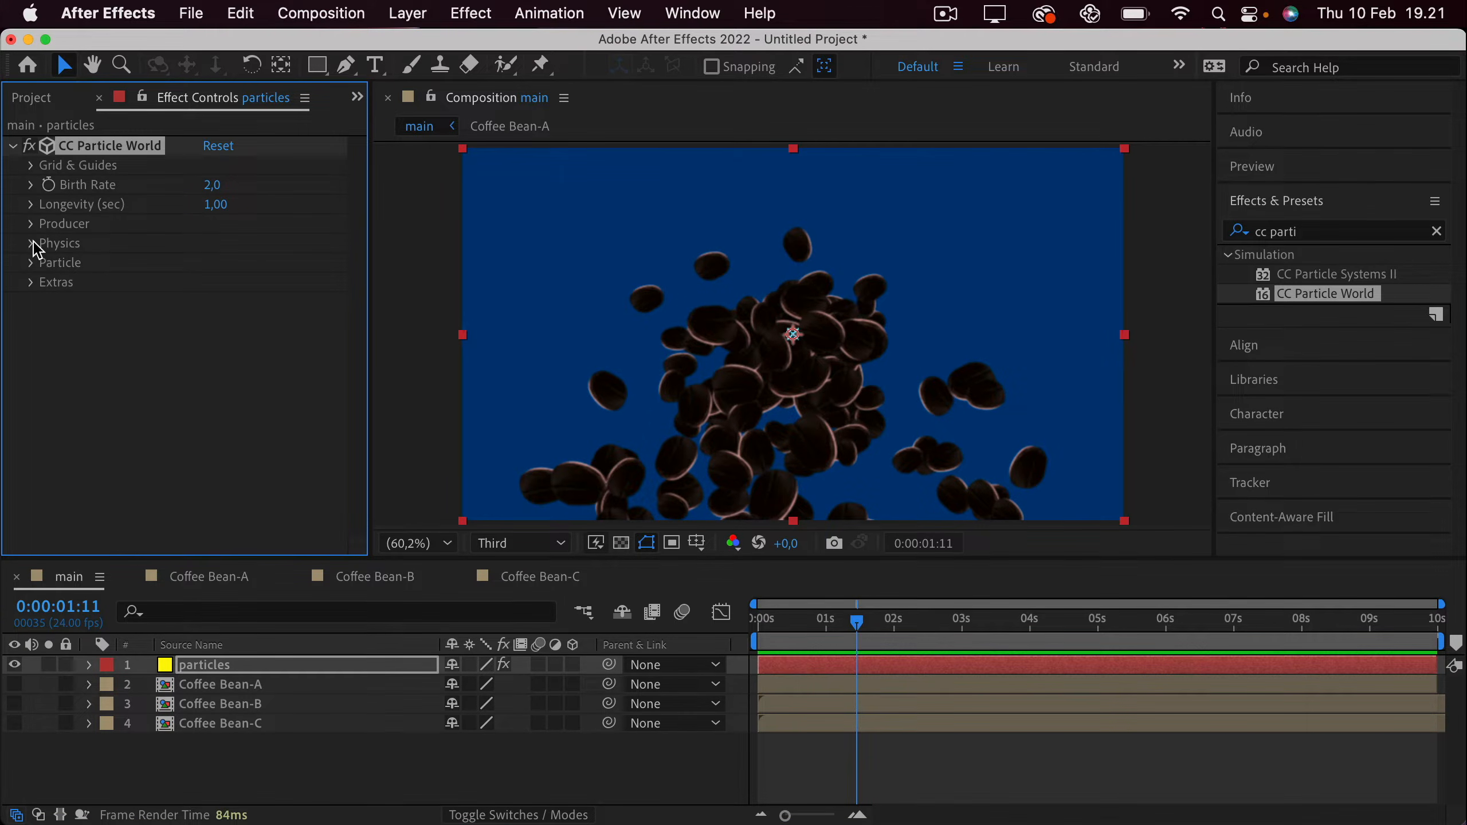
click(32, 244)
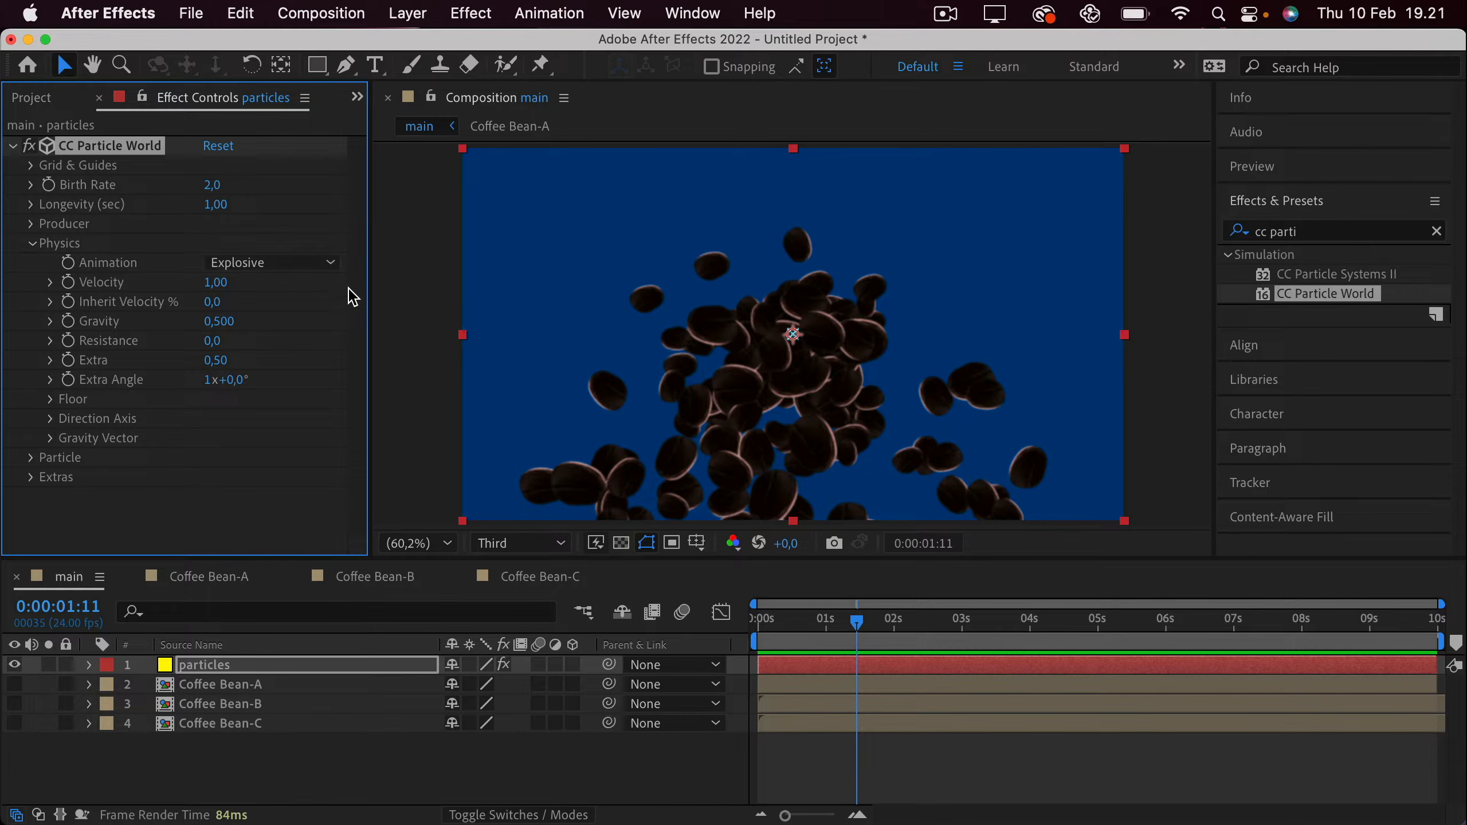
click(31, 224)
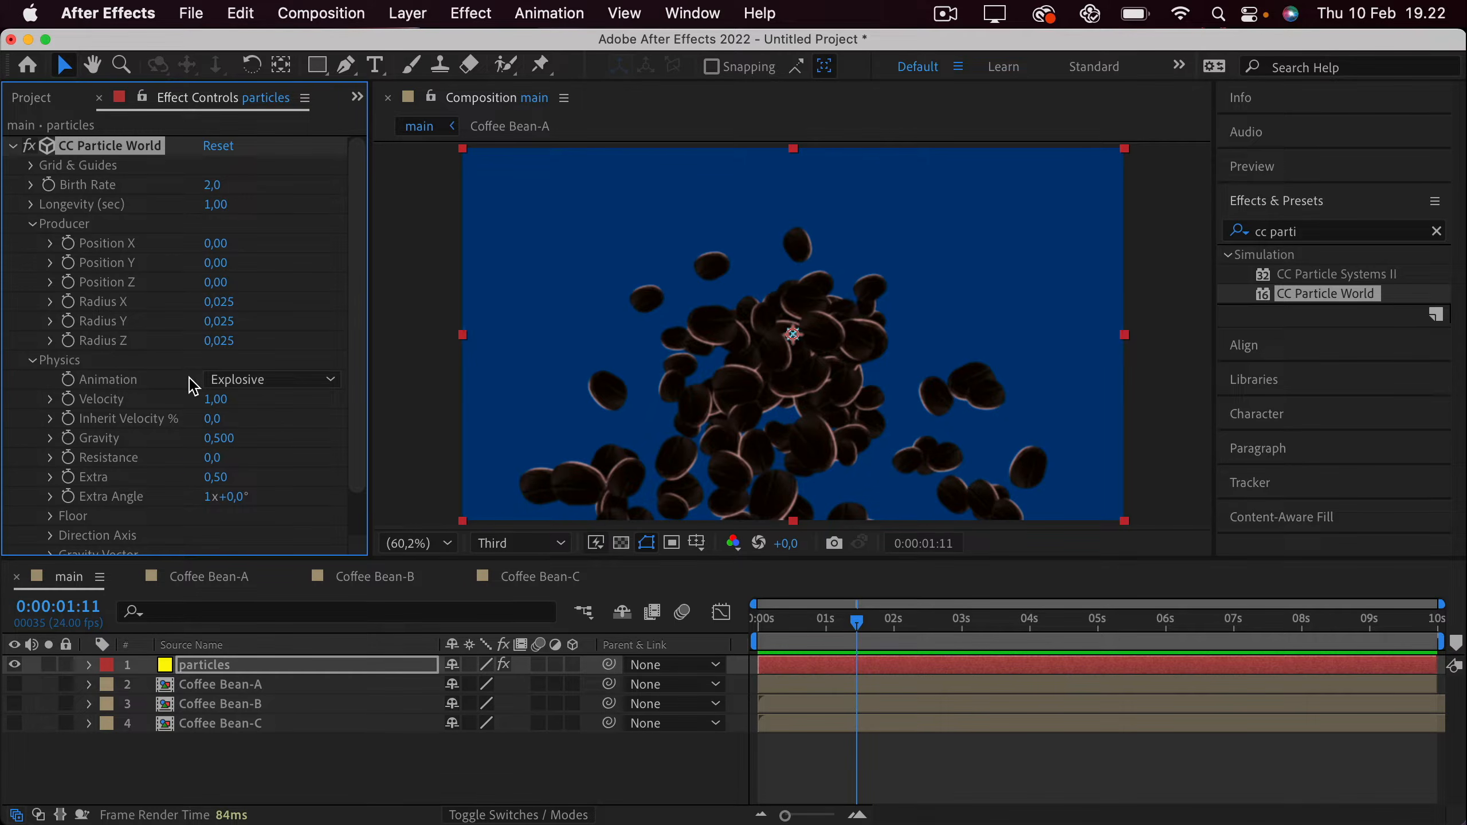
drag(219, 301, 293, 296)
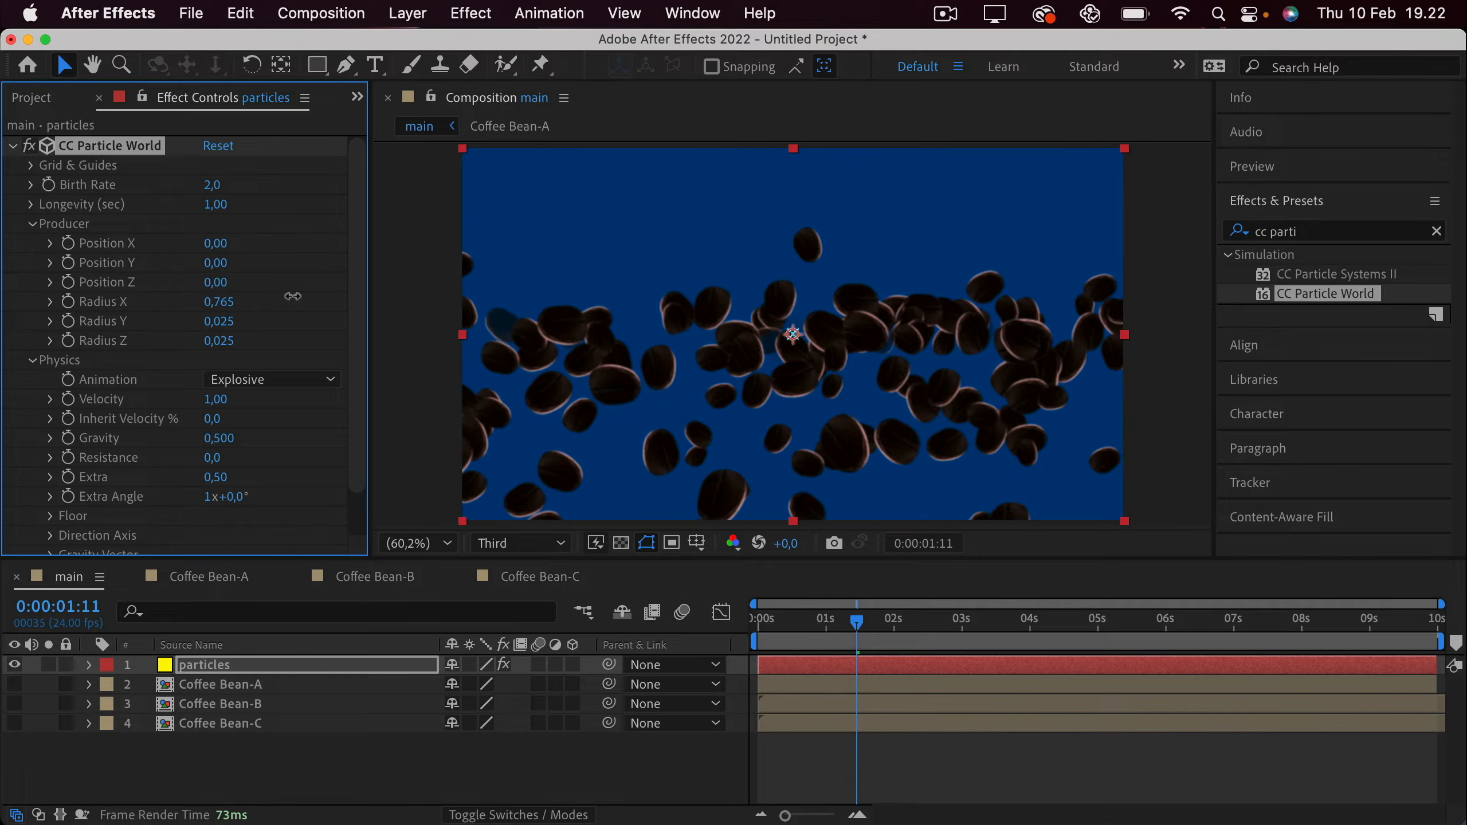
click(759, 619)
key(space)
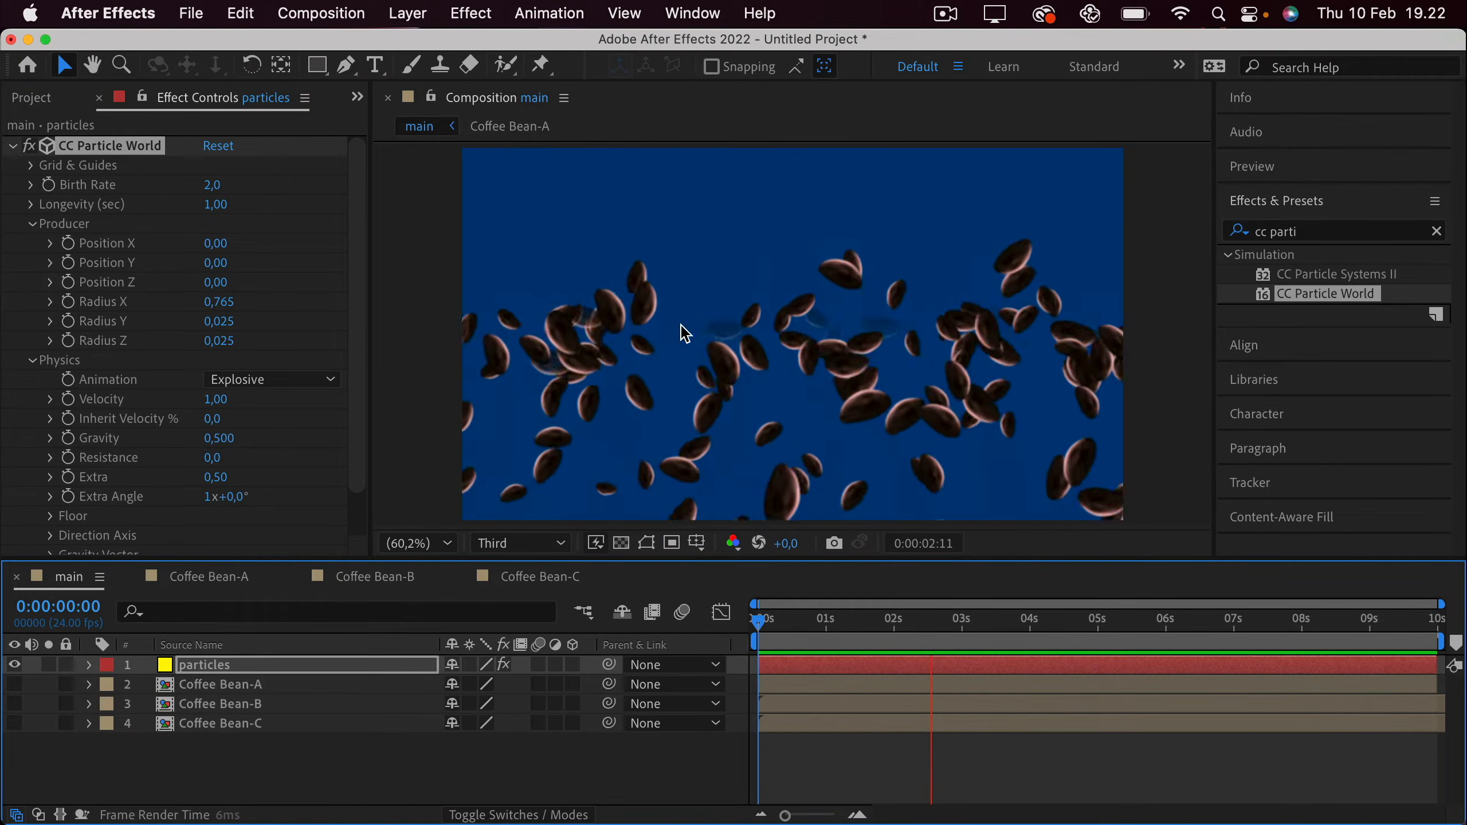
key(space)
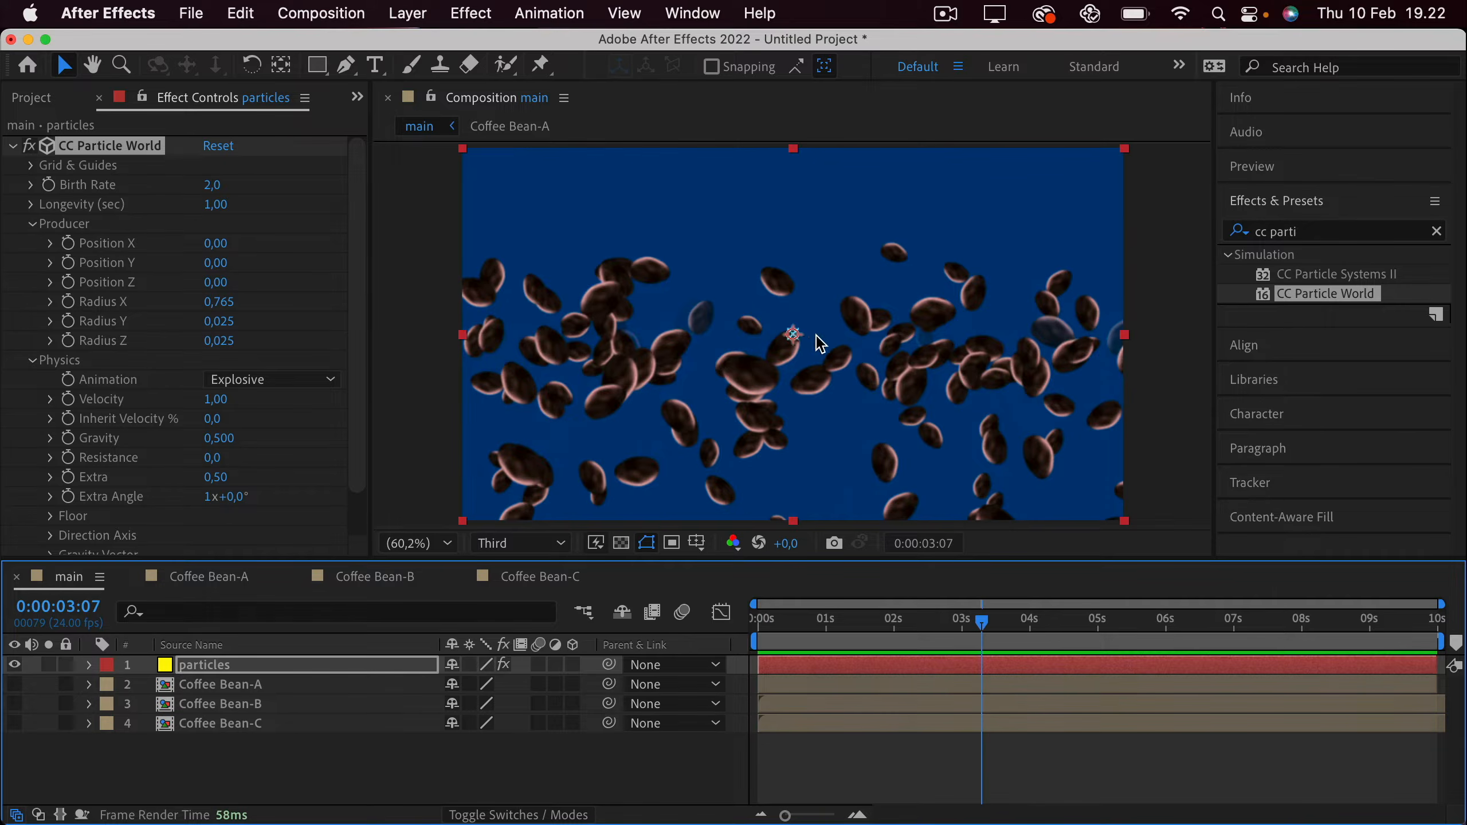
Move the particle producer above the frame to Position Y -0.41 and preview the falling beans from the start.
mouse_move(794, 338)
mouse_down()
mouse_move(810, 306)
mouse_move(790, 331)
mouse_move(807, 306)
mouse_move(787, 328)
mouse_move(796, 182)
mouse_up()
key(cmd+z)
scroll(794, 324, down, 2)
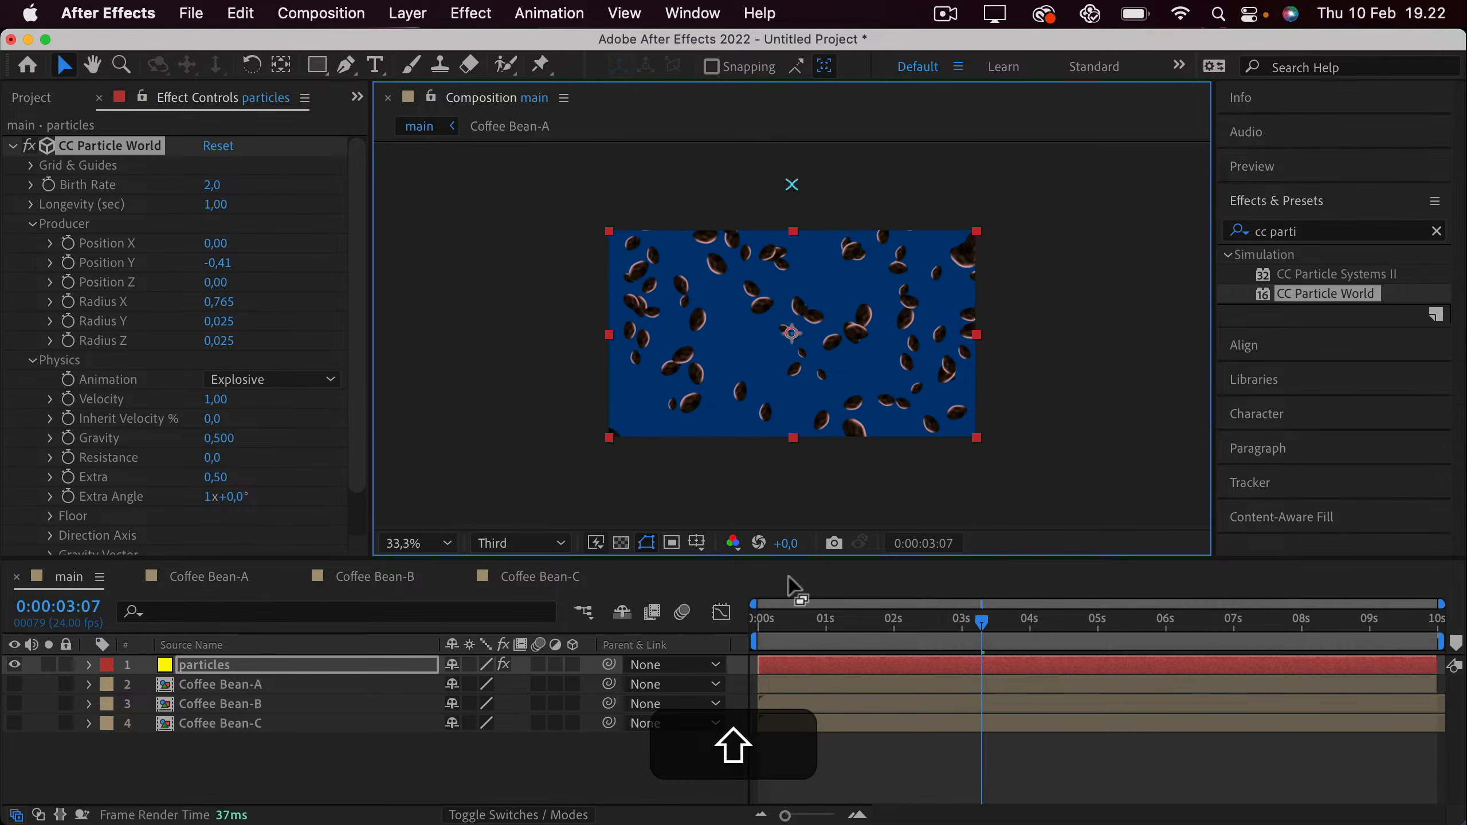
drag(786, 625, 650, 613)
key(space)
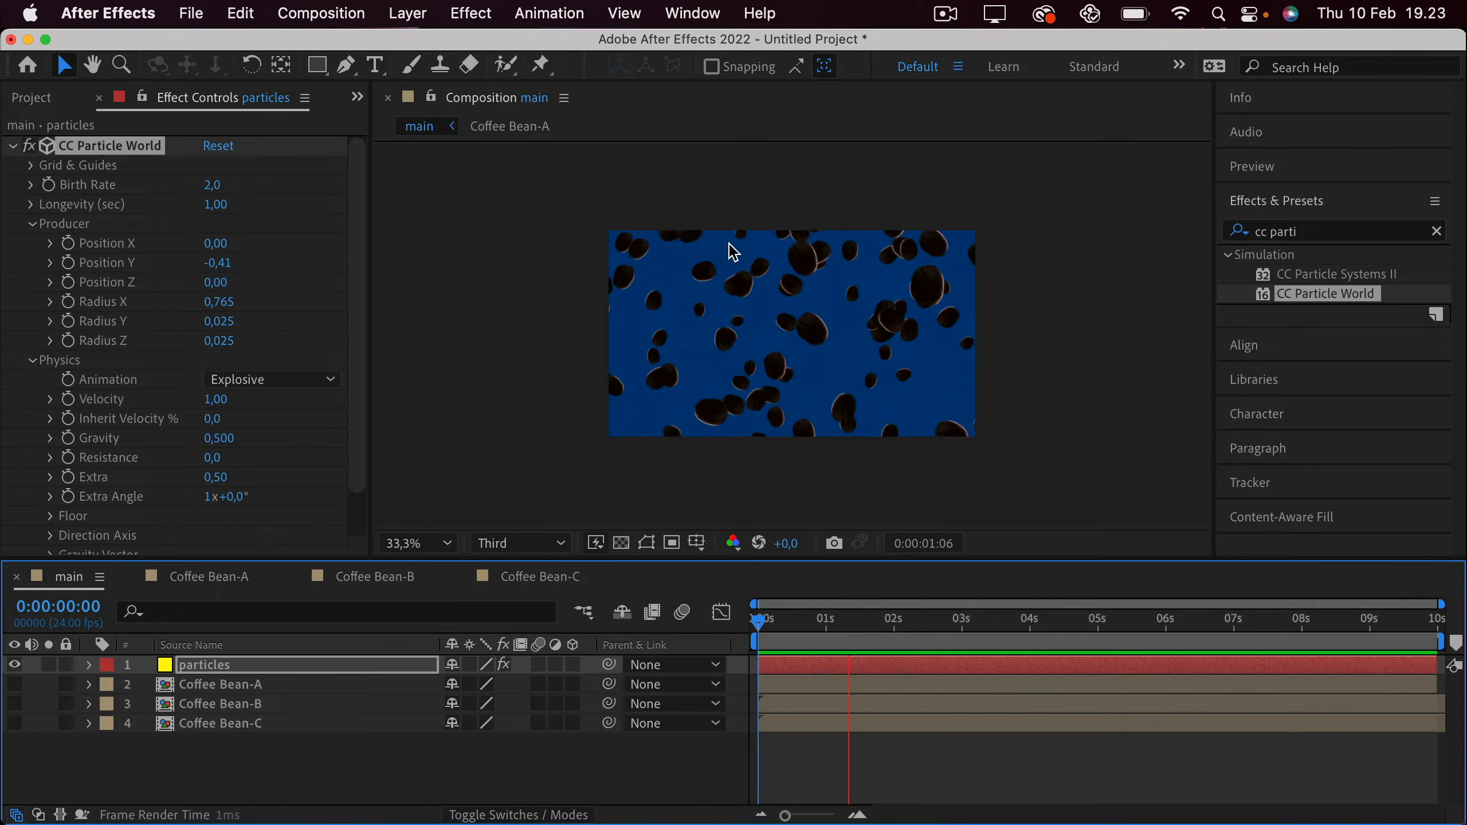
key(space)
click(419, 543)
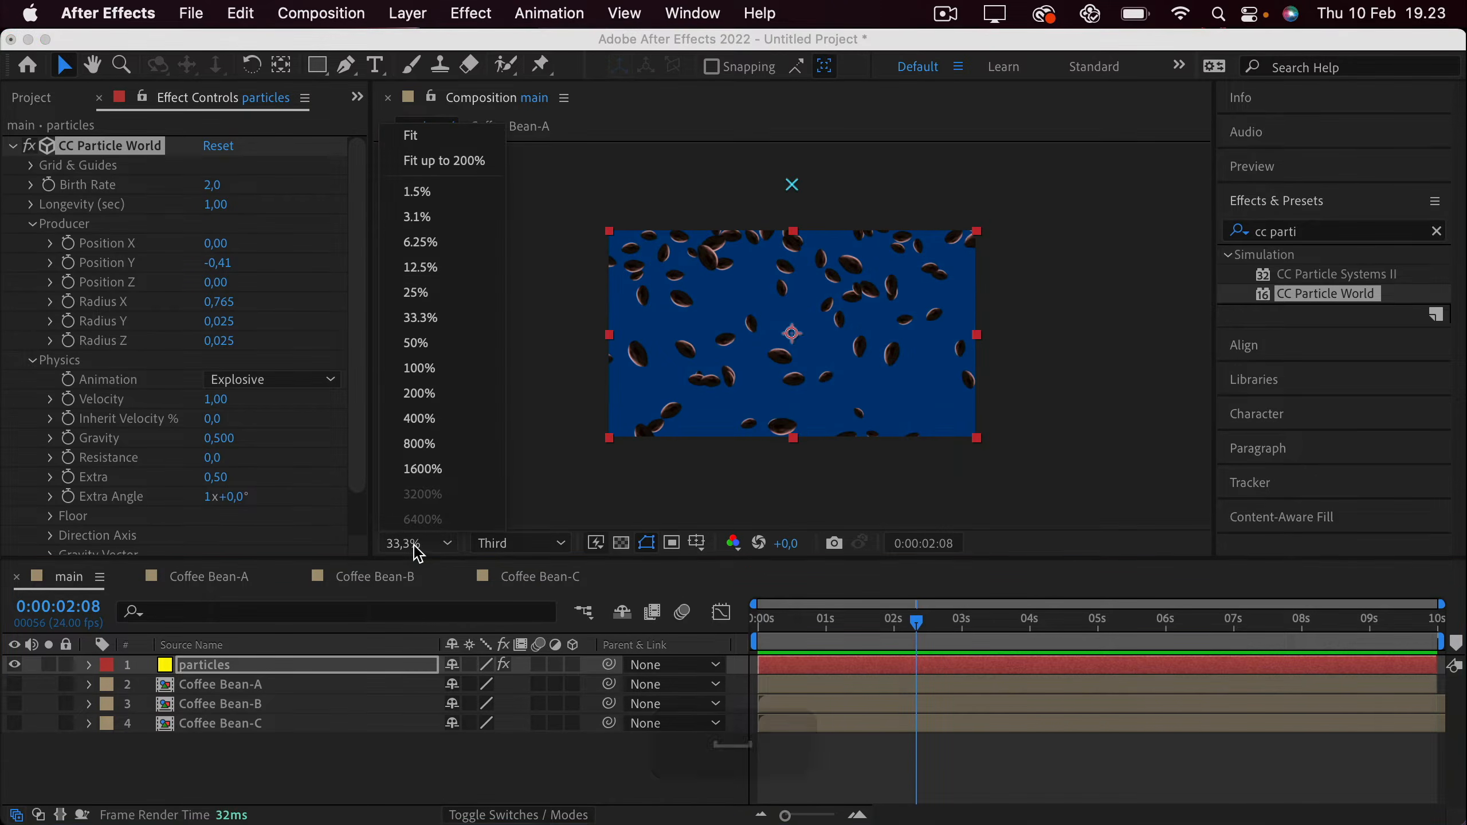
click(439, 161)
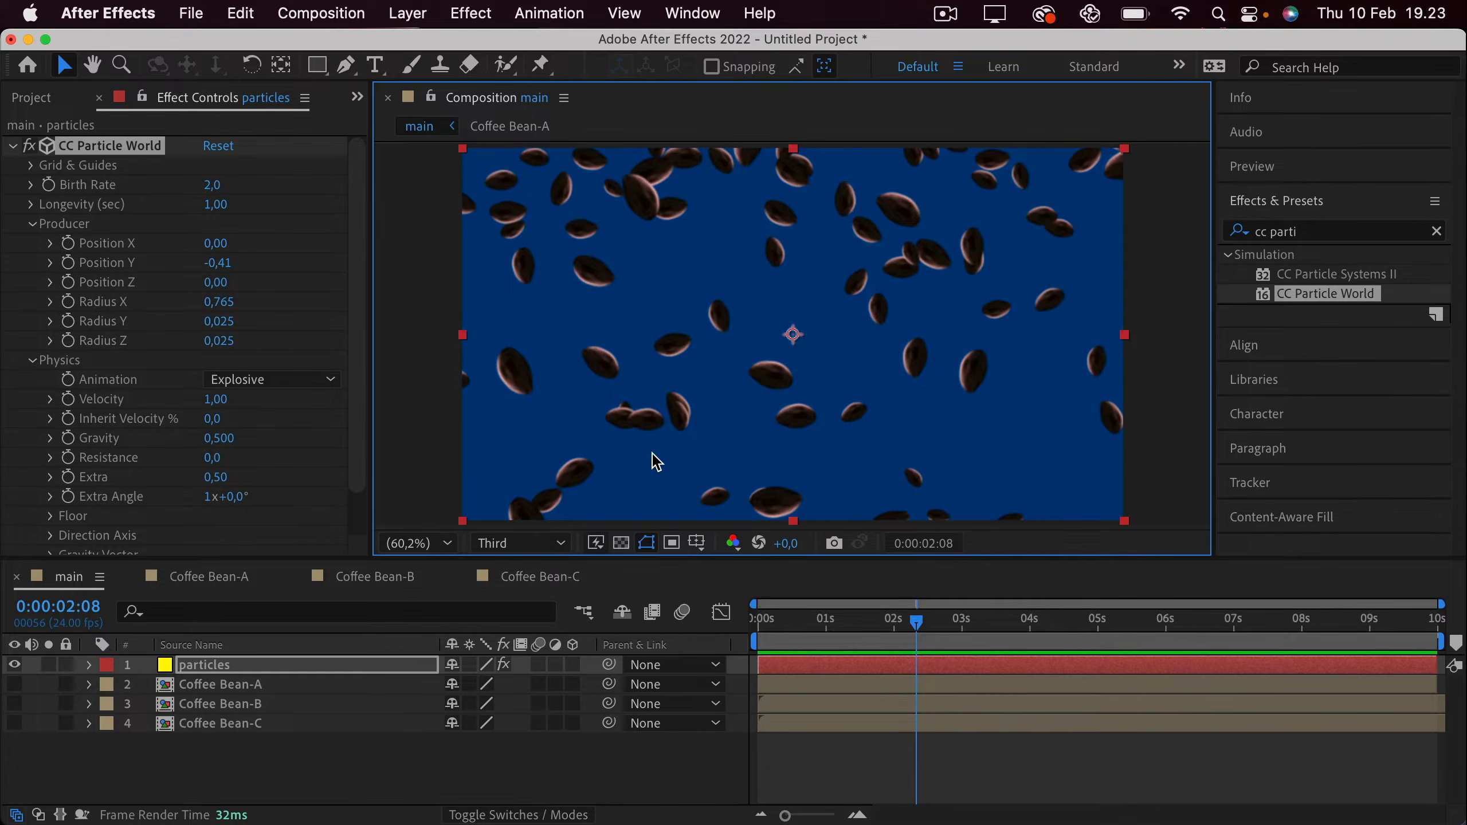
Set the particles' Physics Velocity to 0 and preview the falling beans.
click(106, 412)
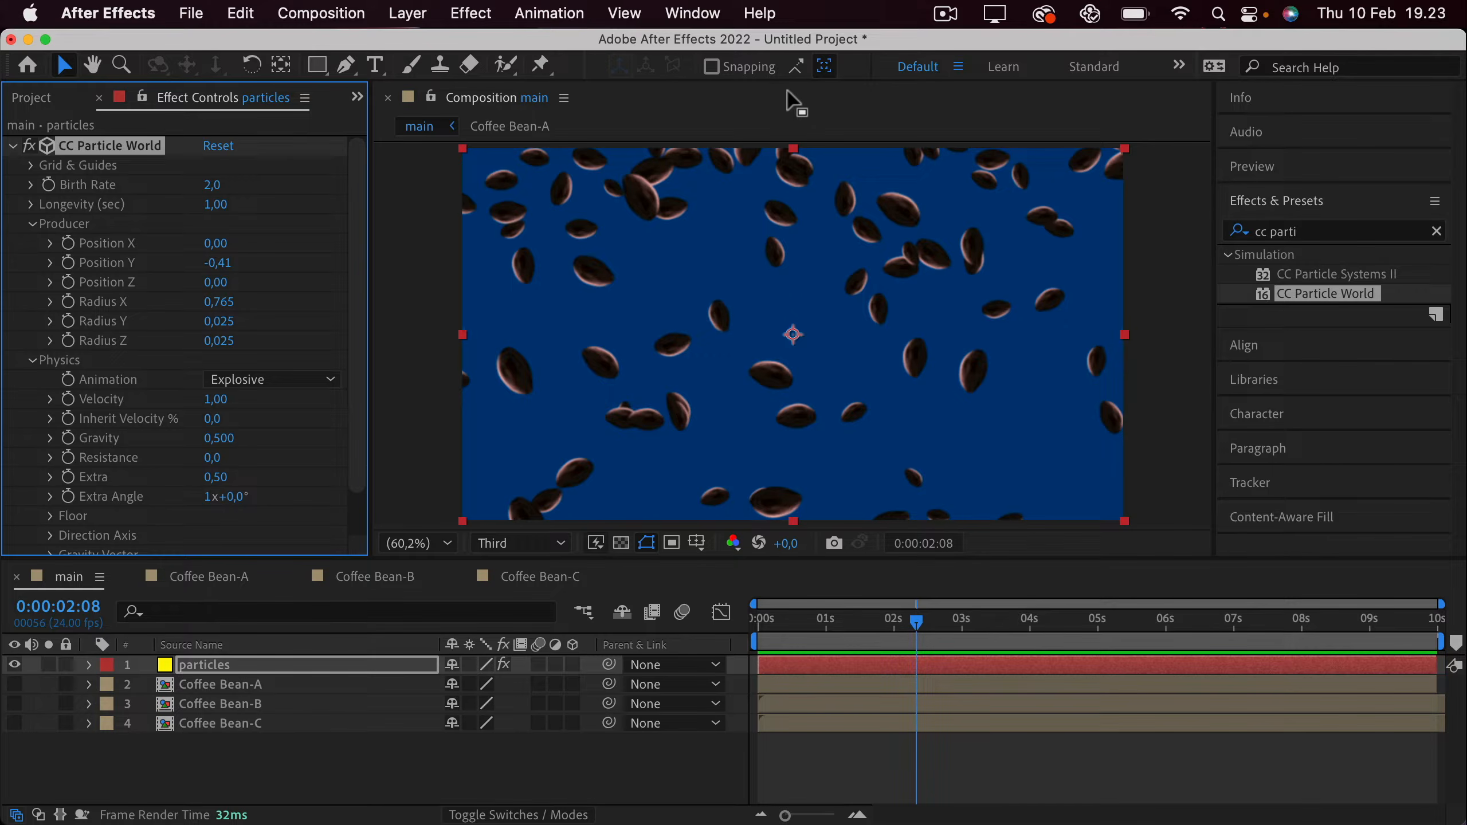
click(233, 405)
text(0)
key(Return)
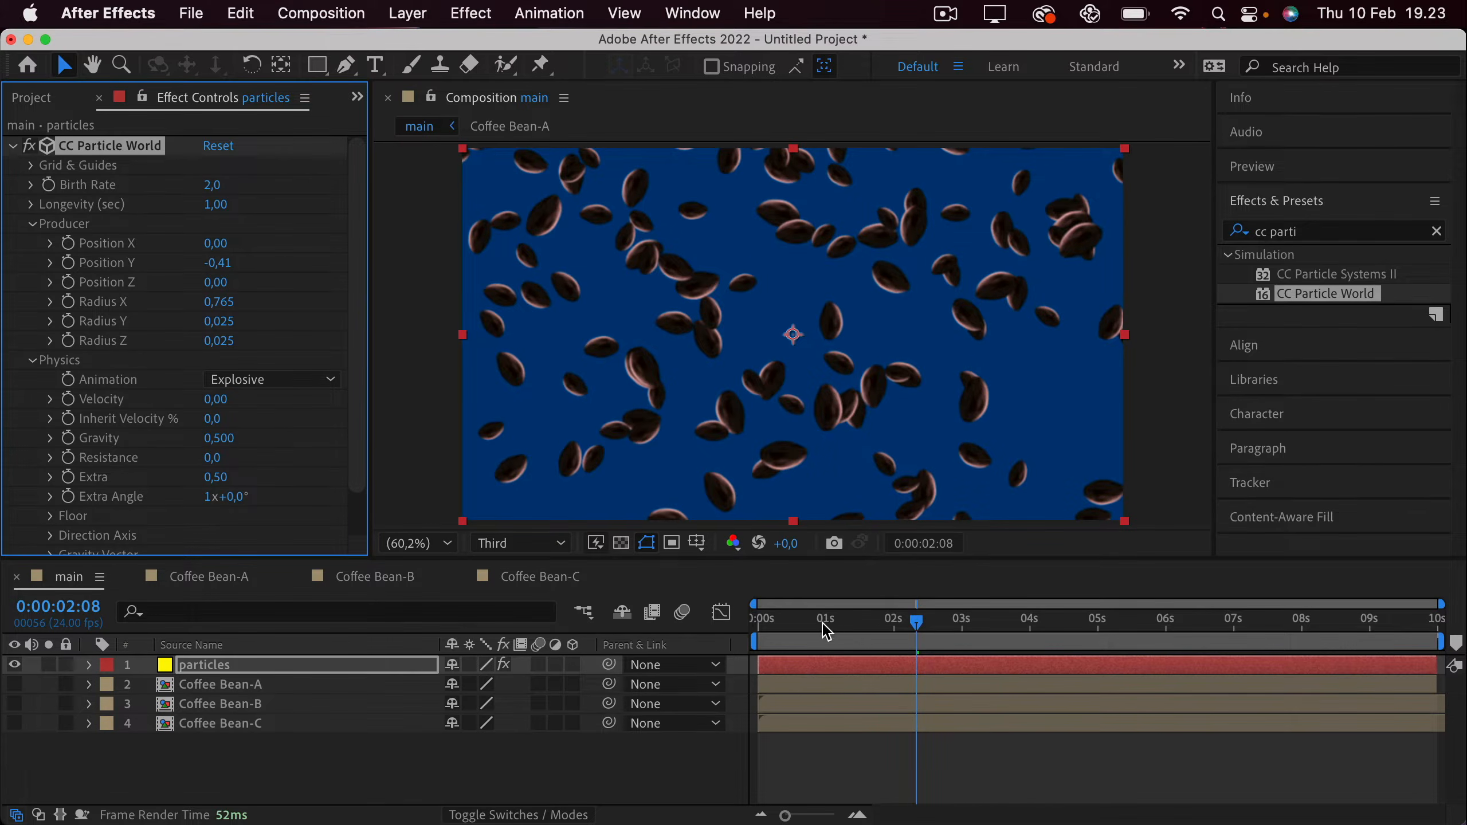
key(space)
key(space)
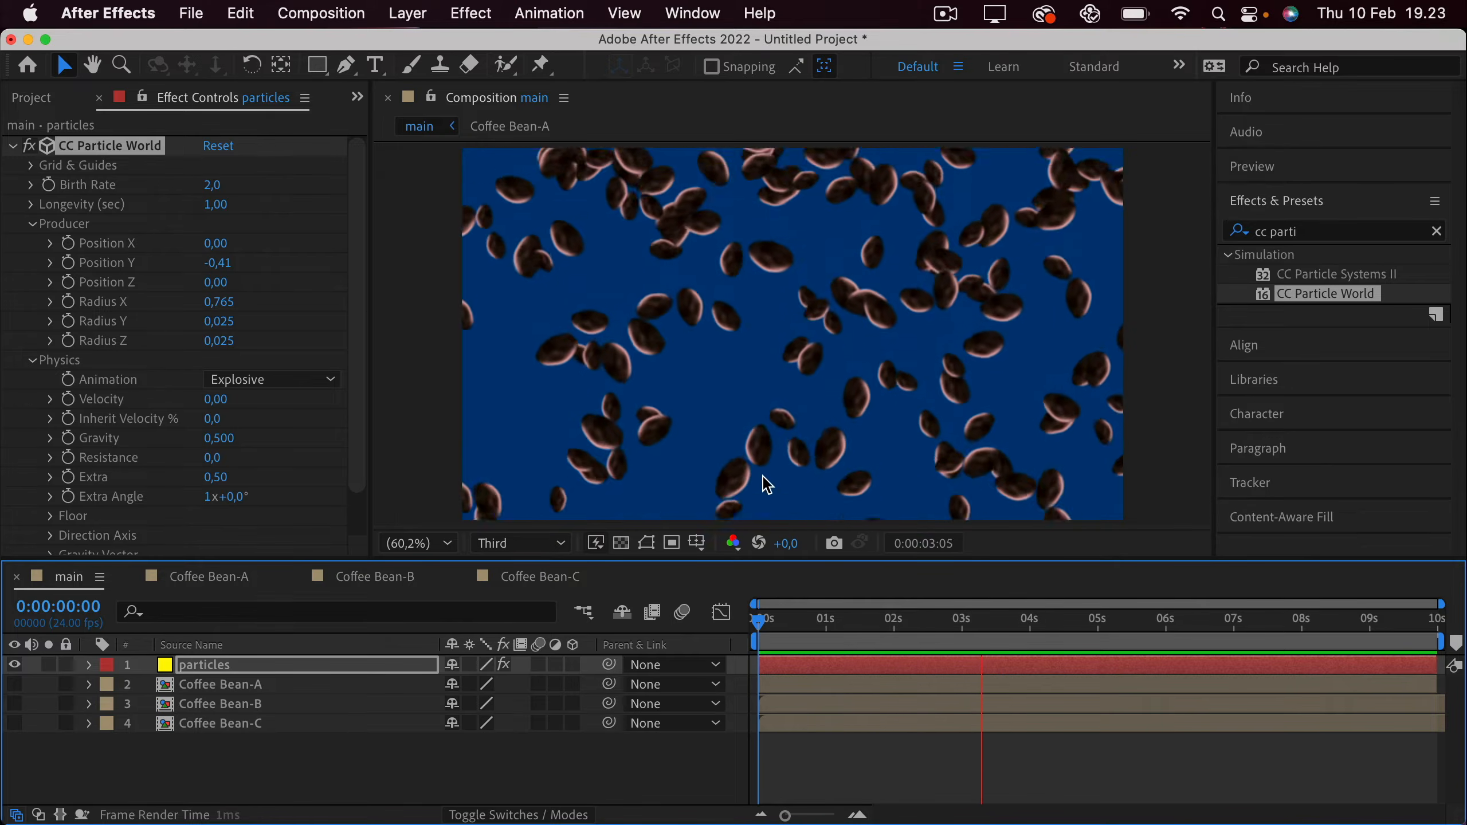
key(space)
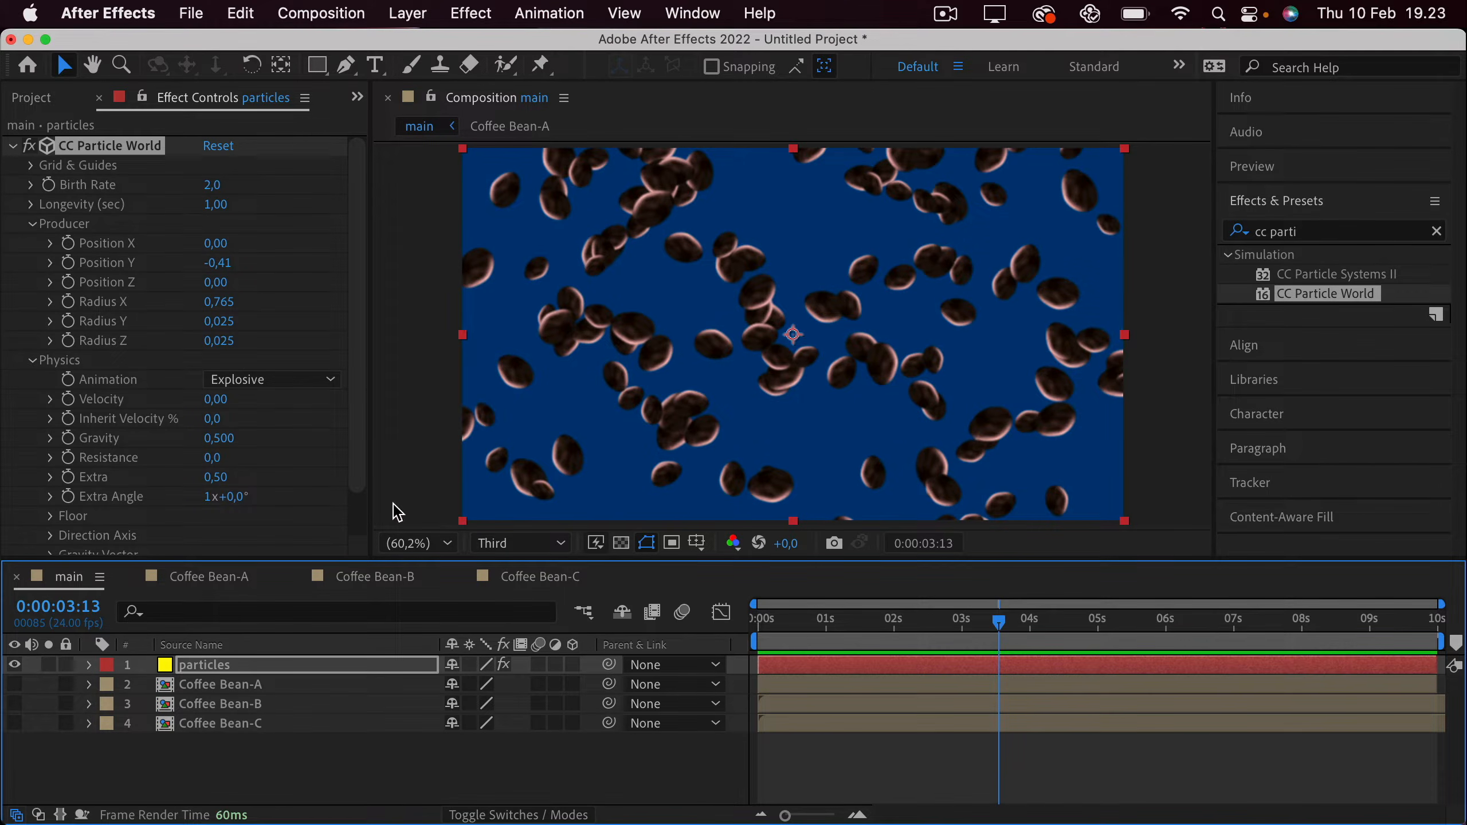
Set the particles' Gravity to 0.2 and preview the fall from the first frame.
key(super+z)
click(222, 437)
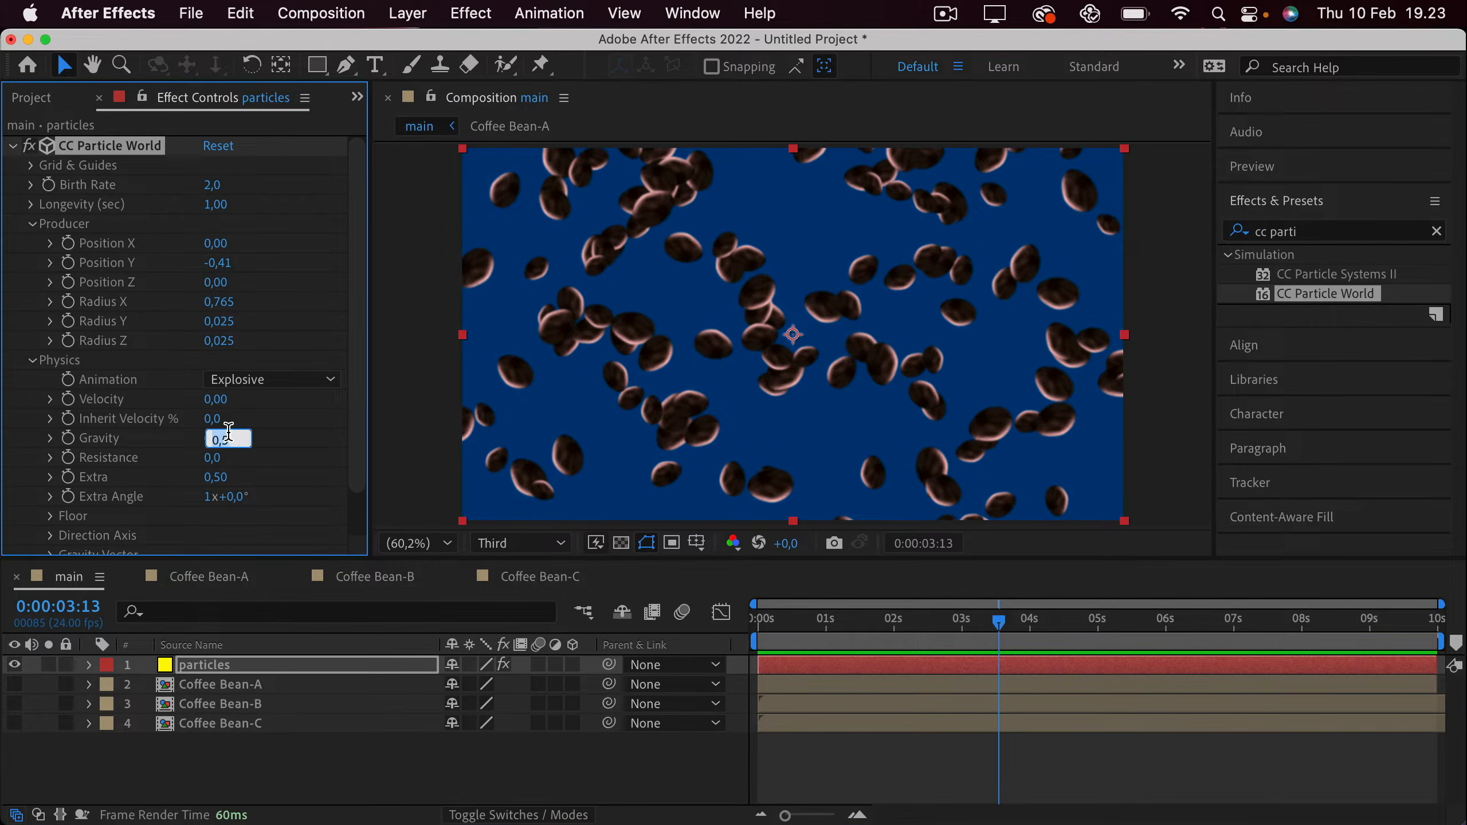
text(0,2)
key(Return)
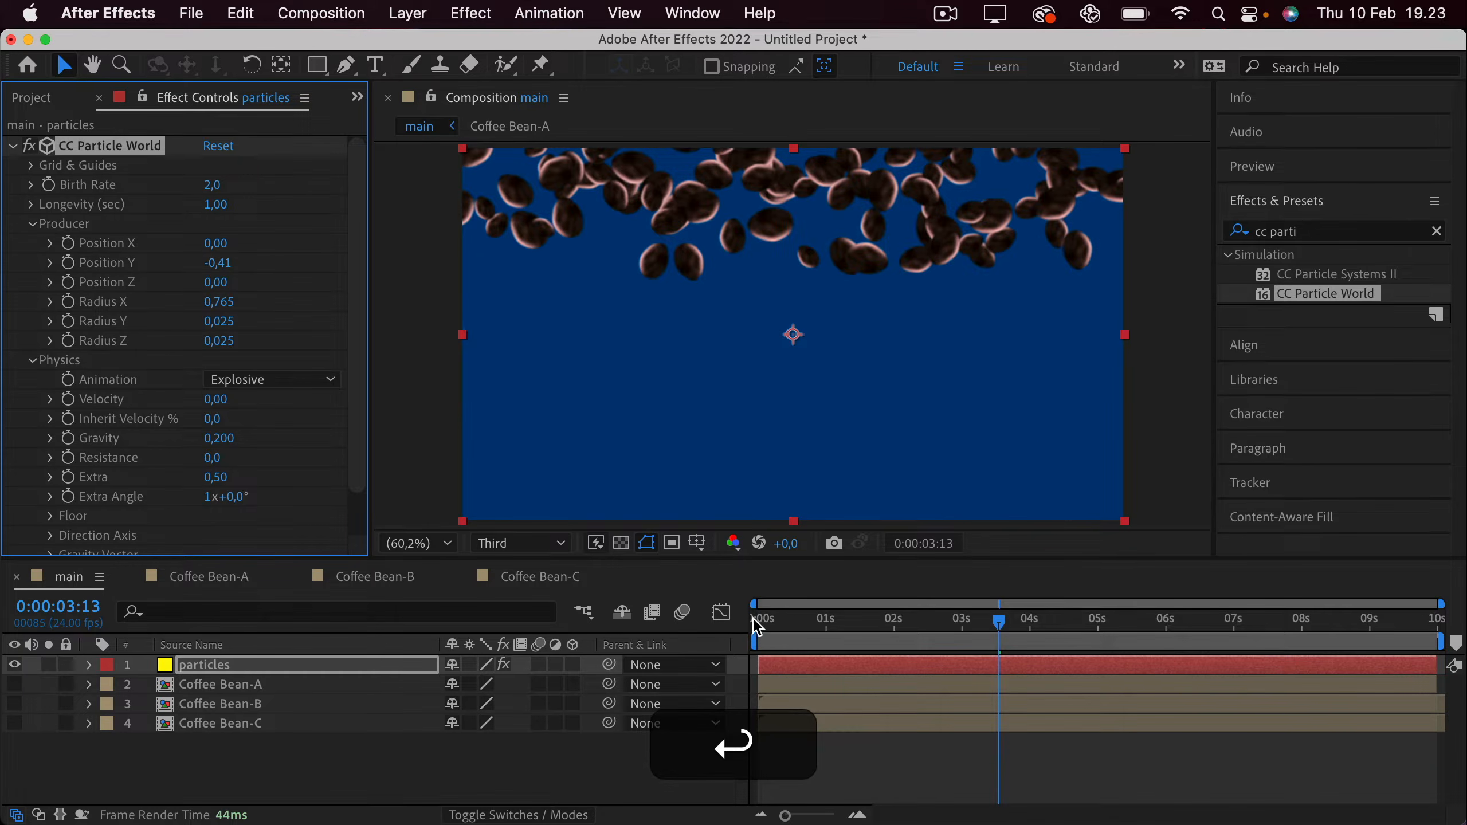
key(space)
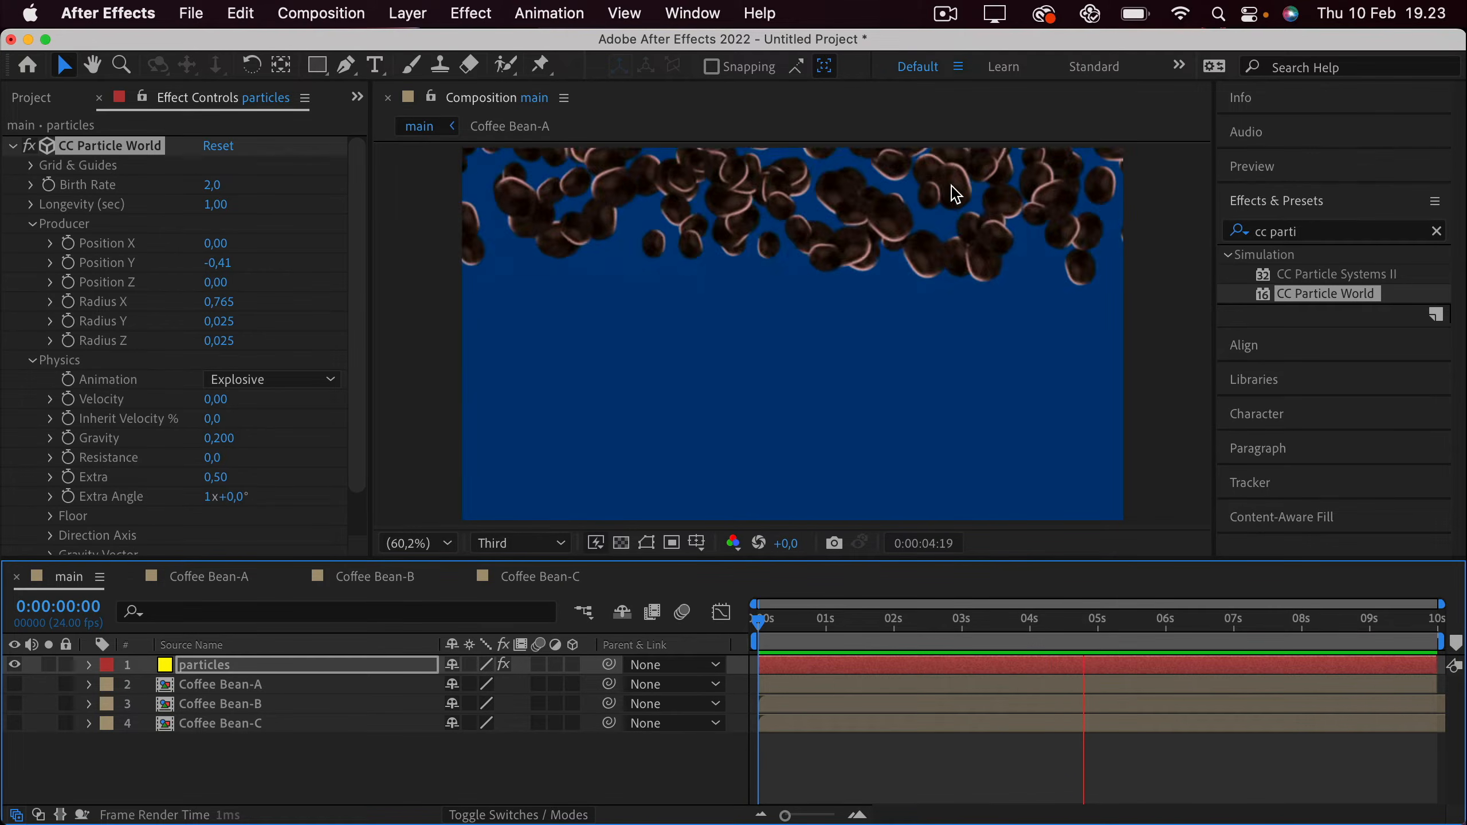
key(space)
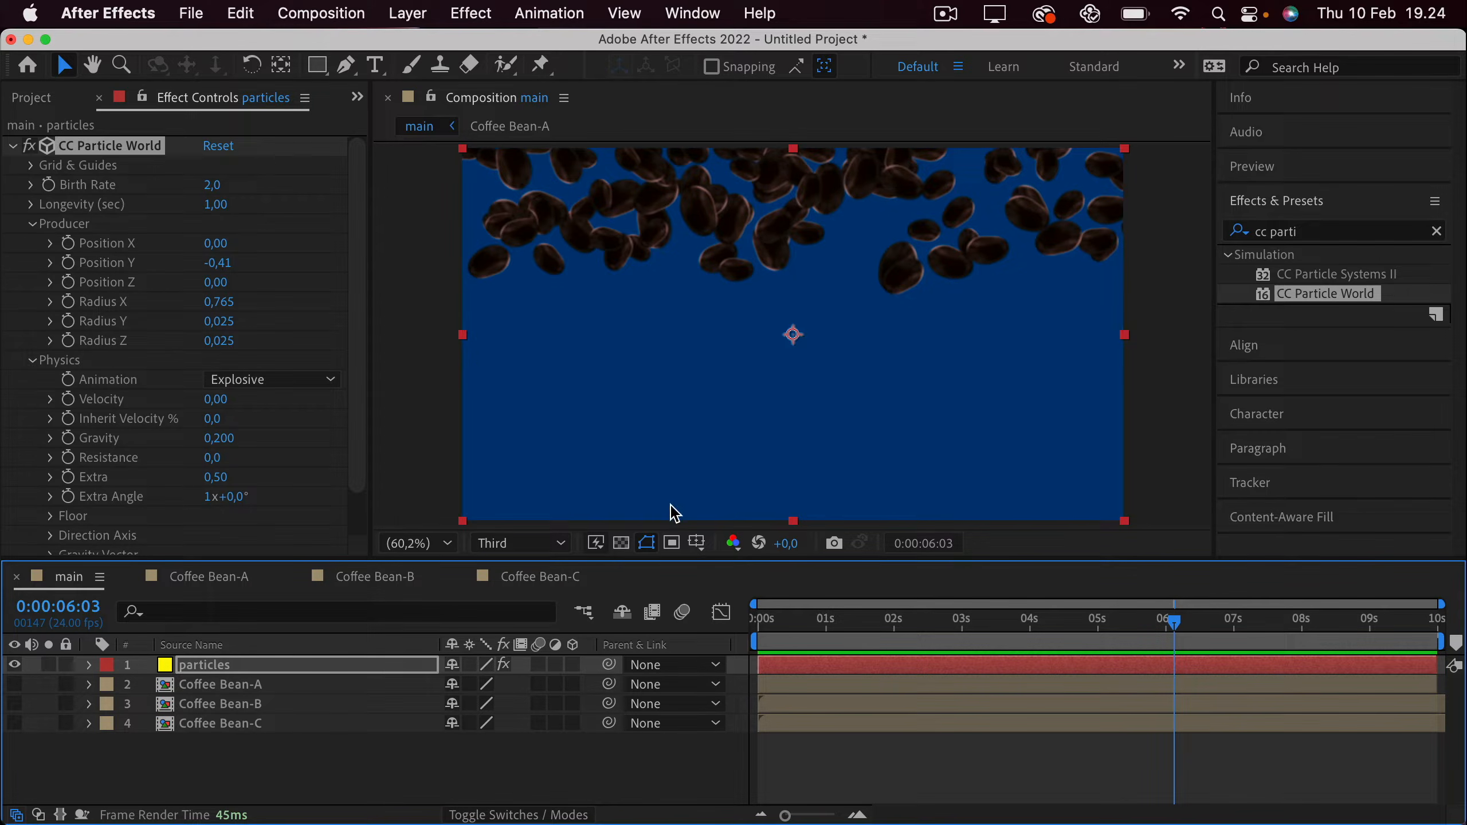
Set the particles' Longevity to 3.48 seconds and play back the bean rain from the first frame.
drag(817, 628, 884, 633)
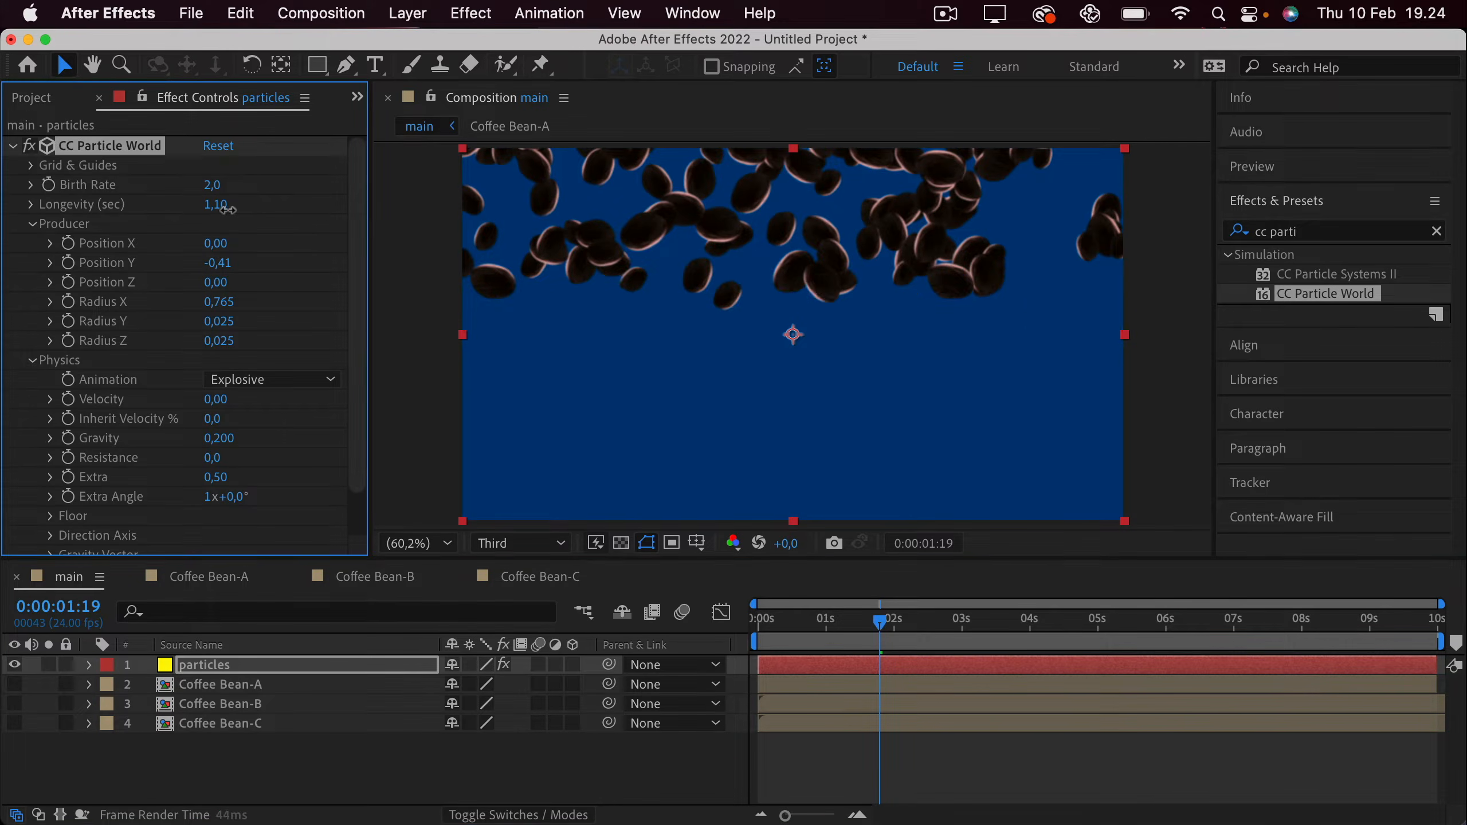
drag(215, 204, 499, 208)
key(space)
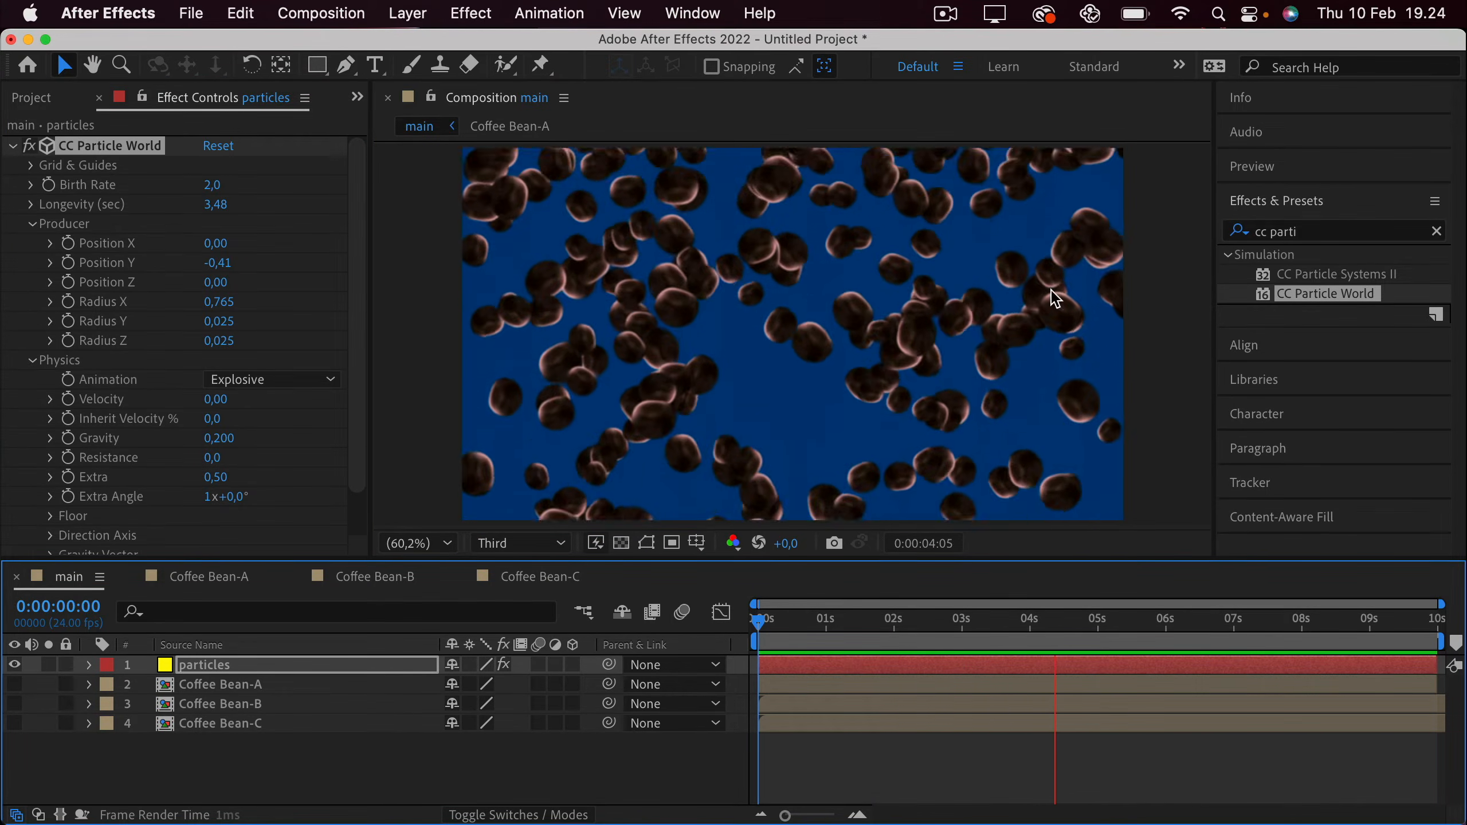
key(space)
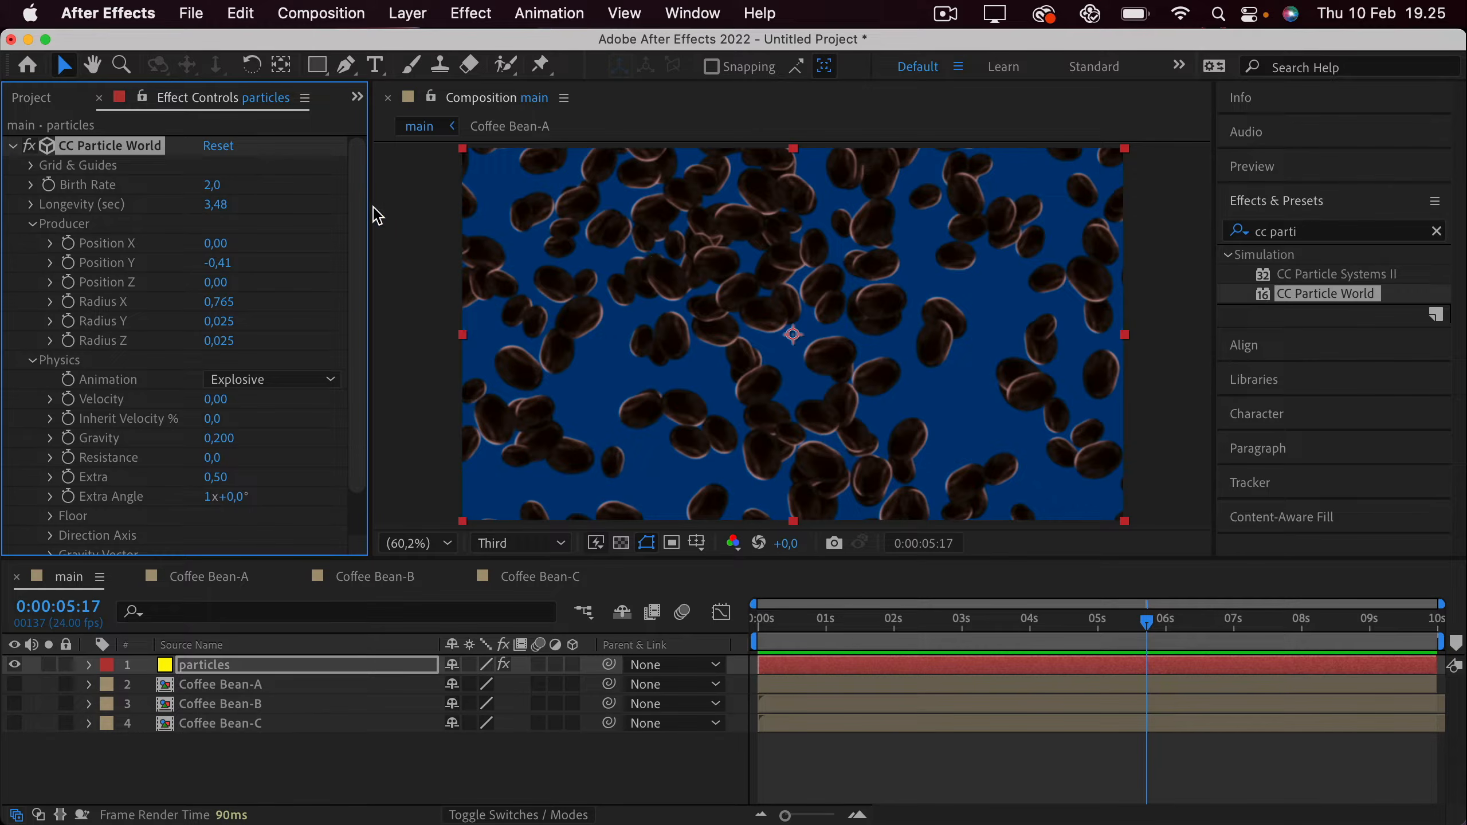
Reduce the particles' Birth Rate to 0.4 and preview the falling beans from the first frame.
drag(213, 186, 198, 191)
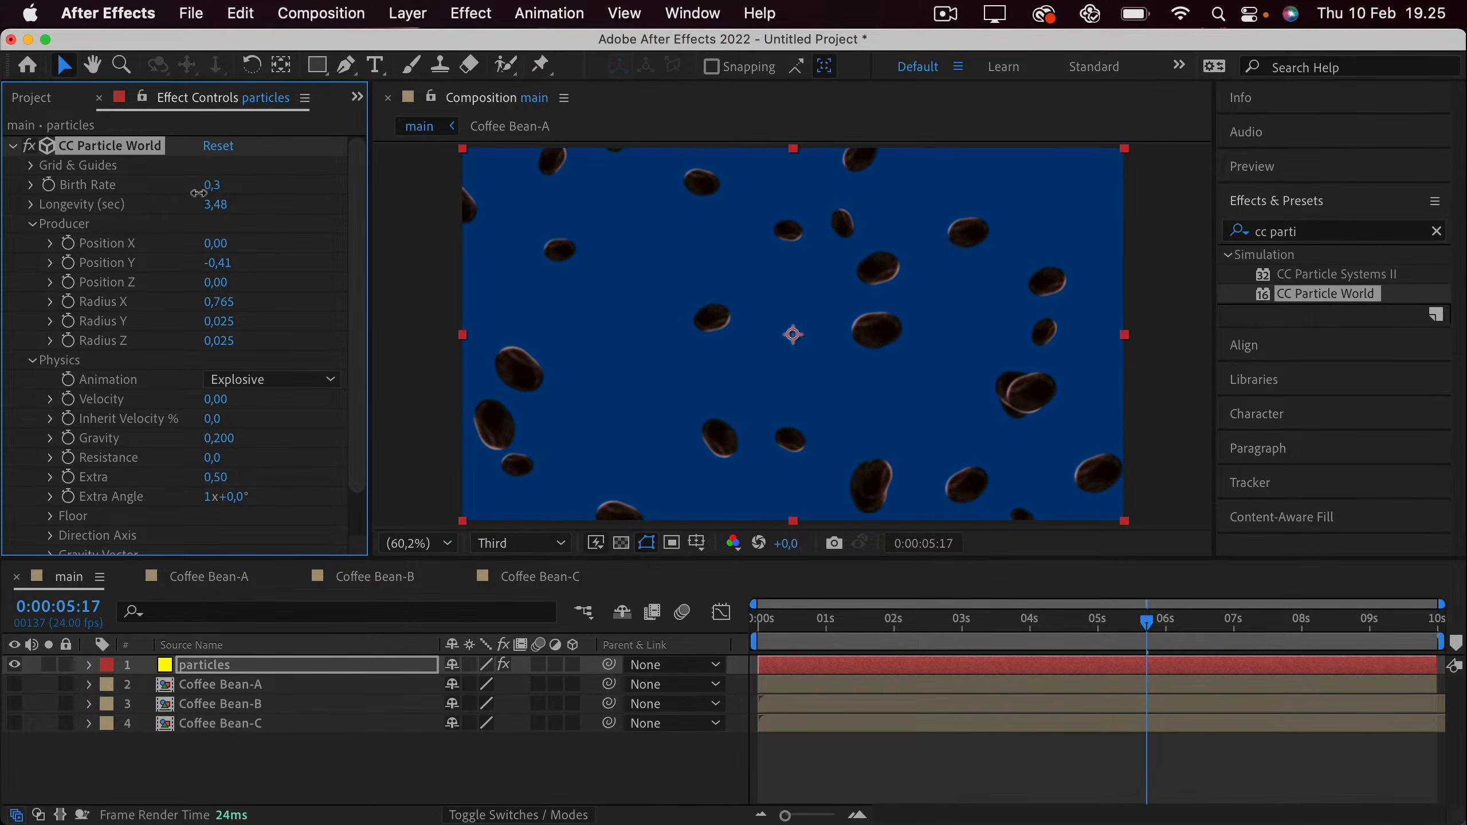
click(757, 617)
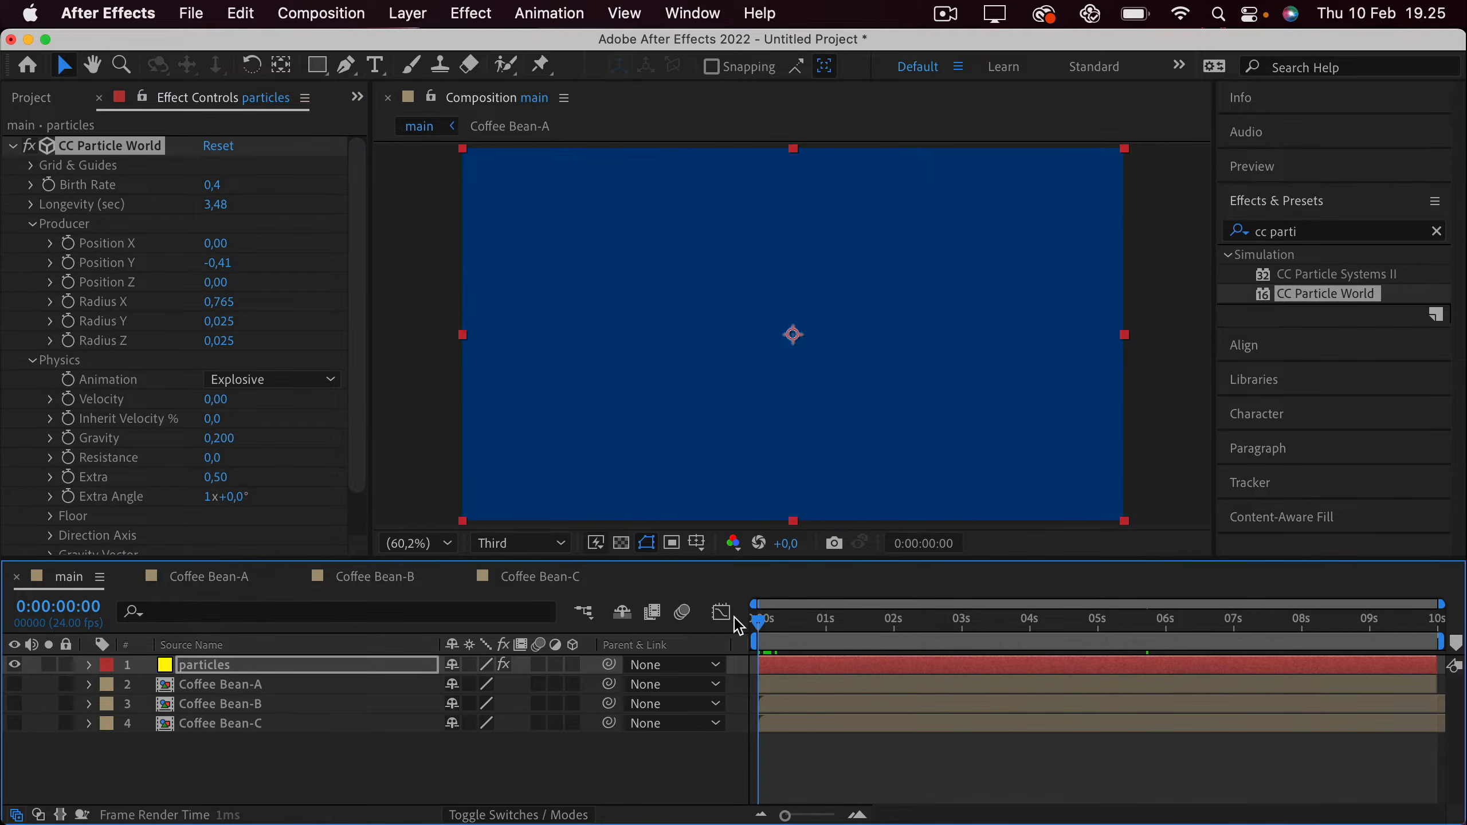
key(space)
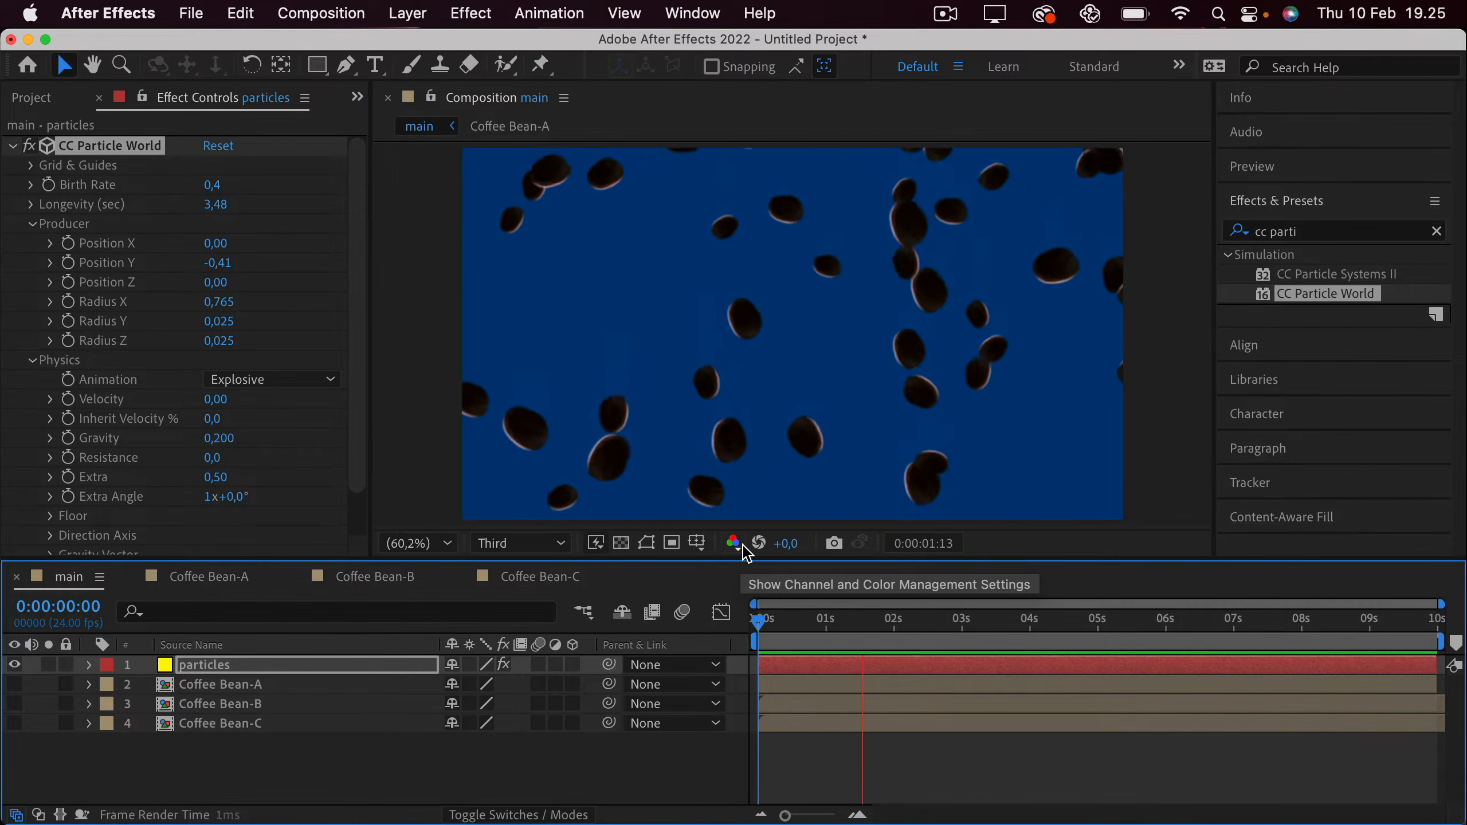
key(space)
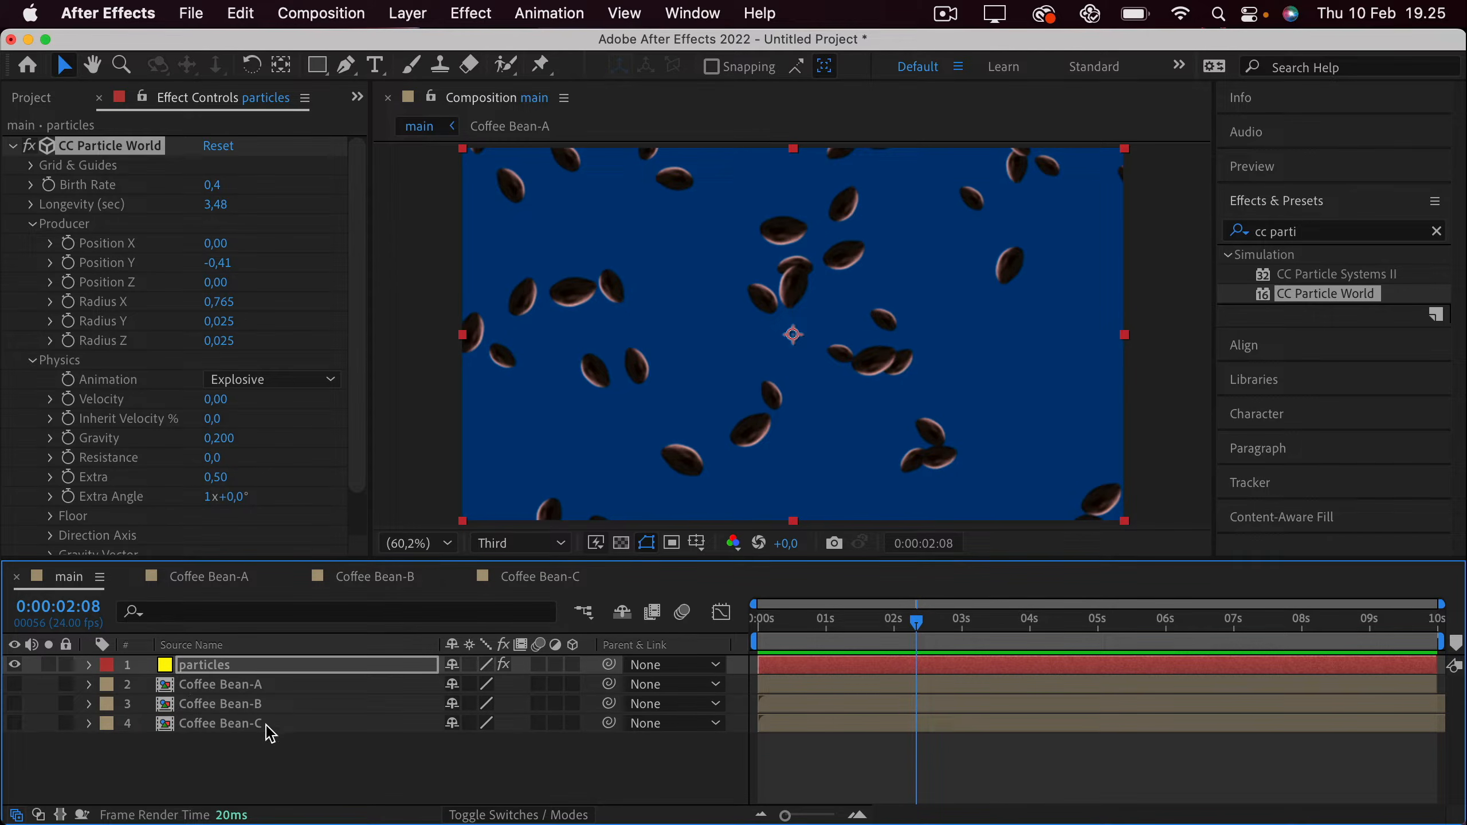
Set the particles' Birth Rate to 0.3.
click(215, 185)
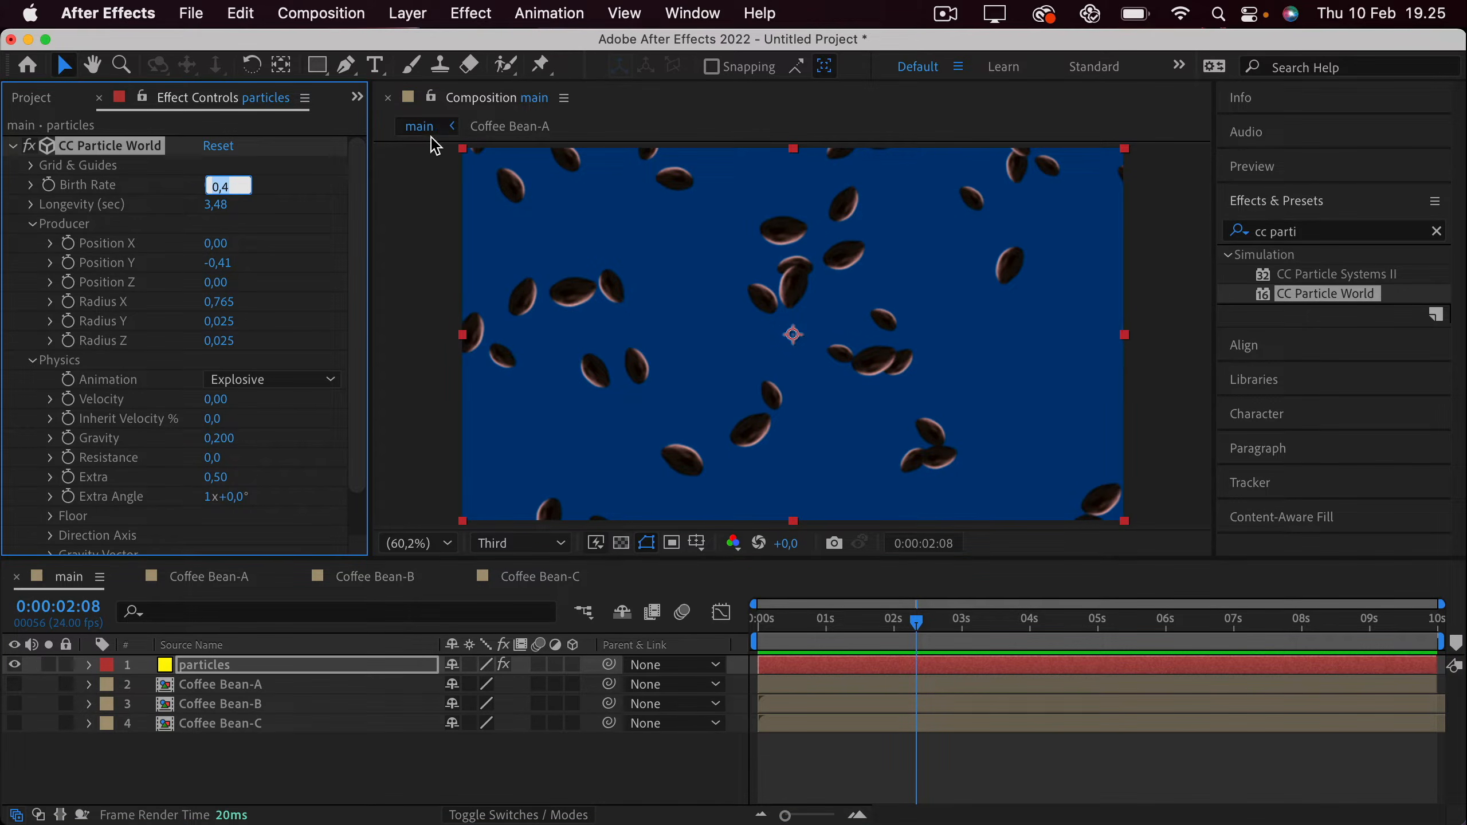
text(3)
key(Return)
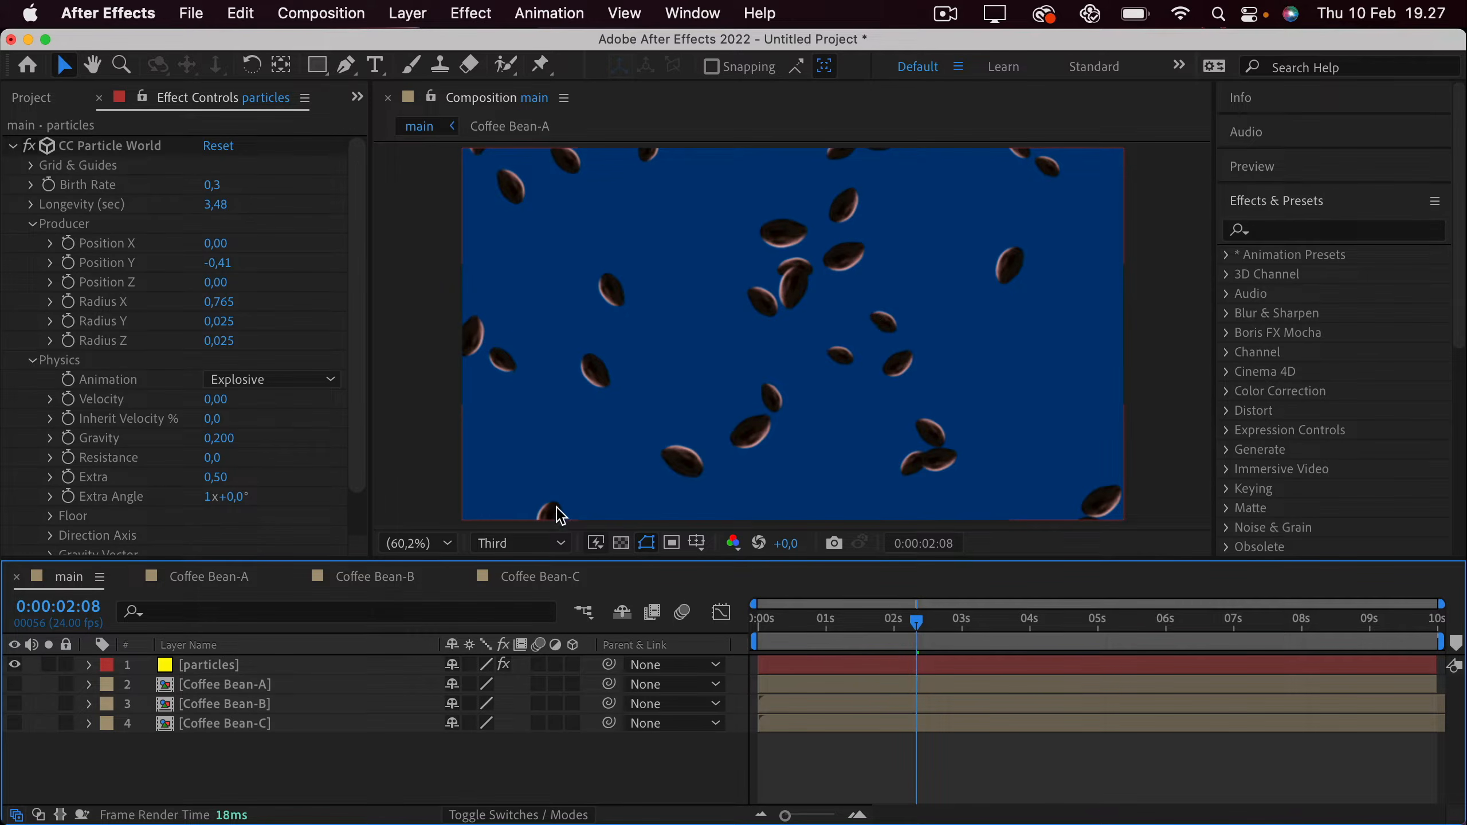
Set the composition's preview resolution to Full and magnify the view to 200% to inspect the beans.
click(520, 545)
click(524, 603)
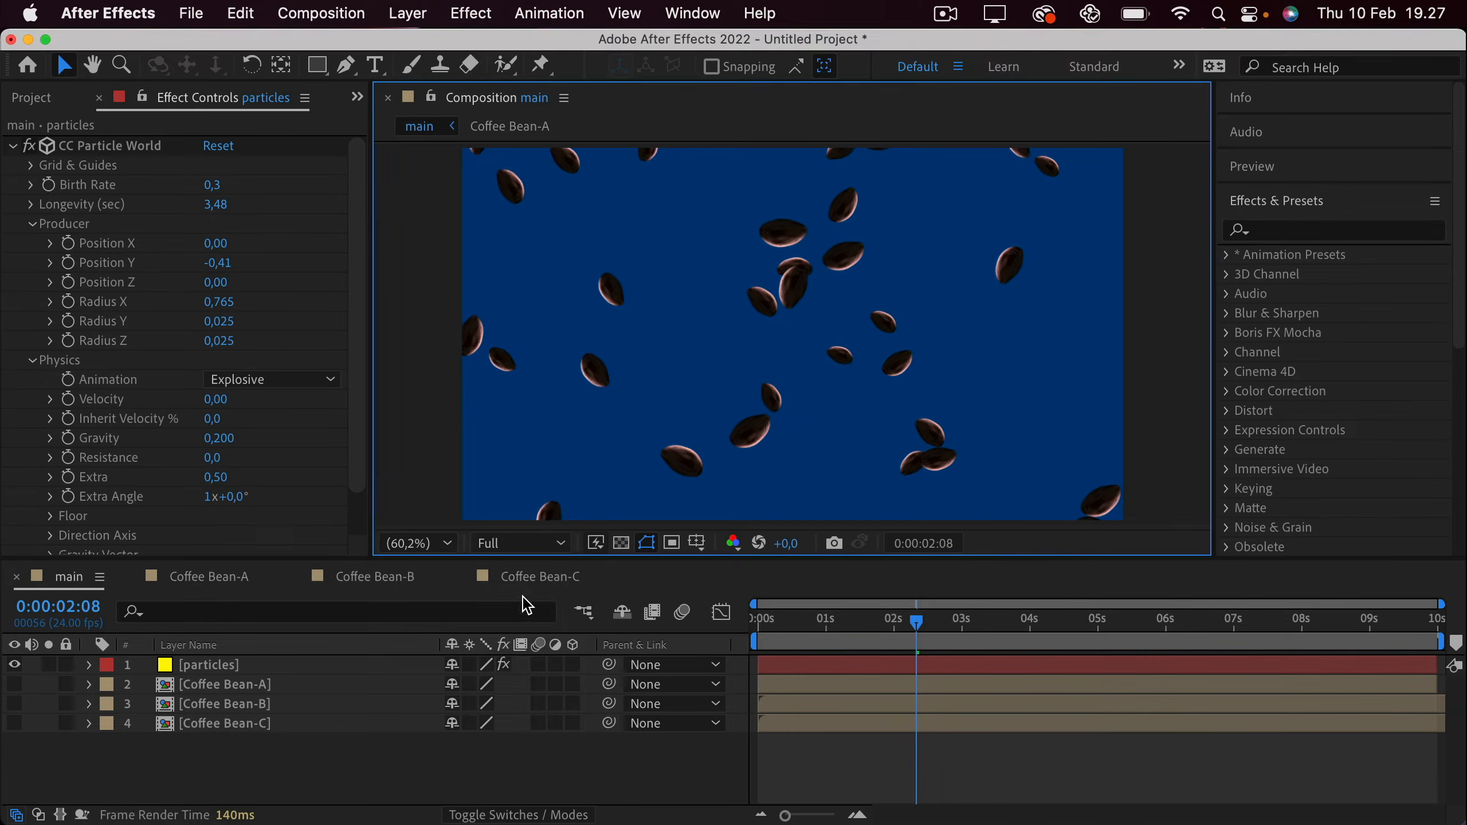
scroll(798, 243, up, 4)
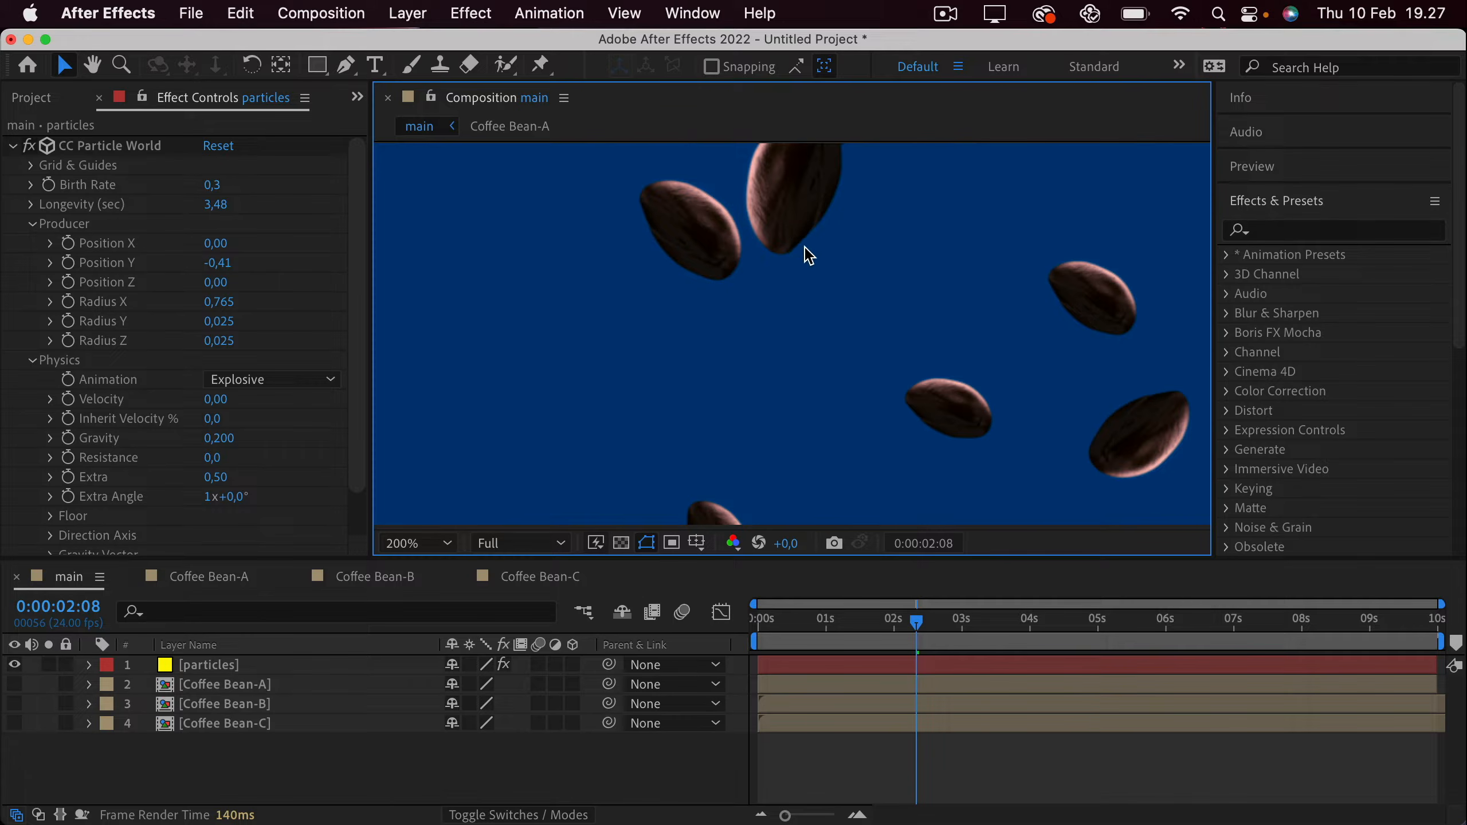
Add an adjustment layer above the particles layer and rename it cc.
click(409, 8)
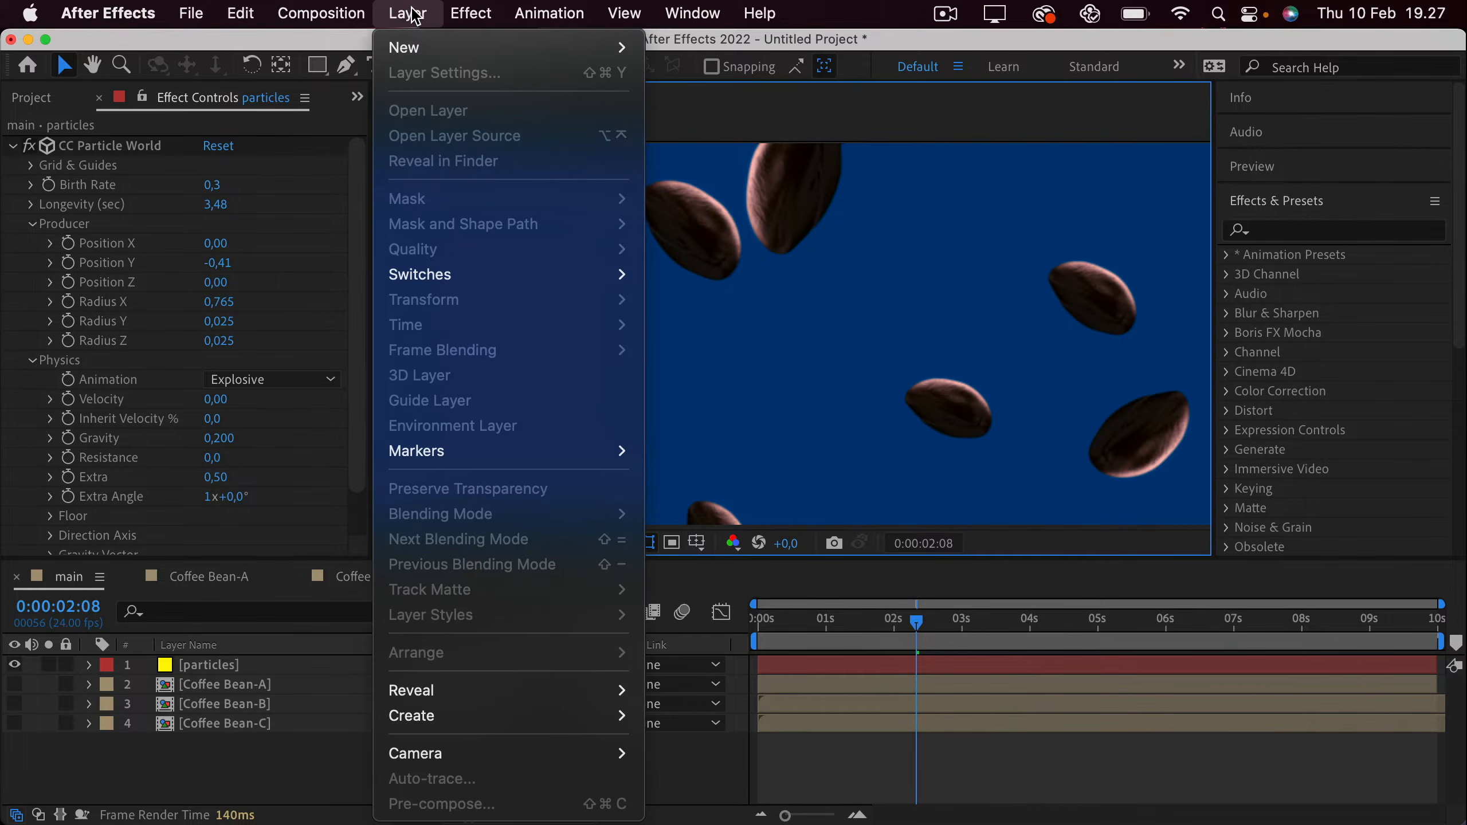
mouse_move(421, 47)
click(718, 200)
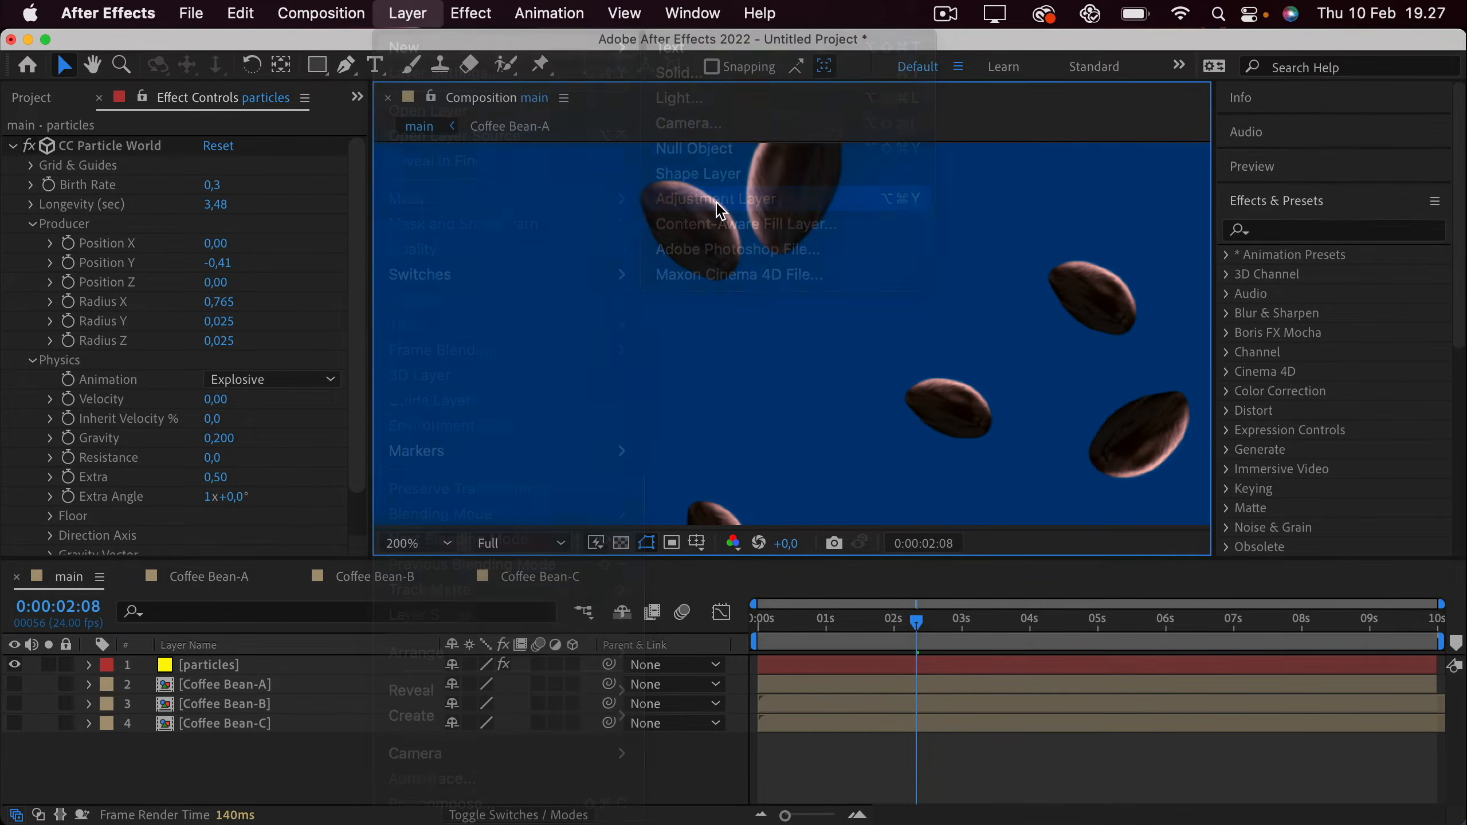
key(Return)
text(cc)
key(Return)
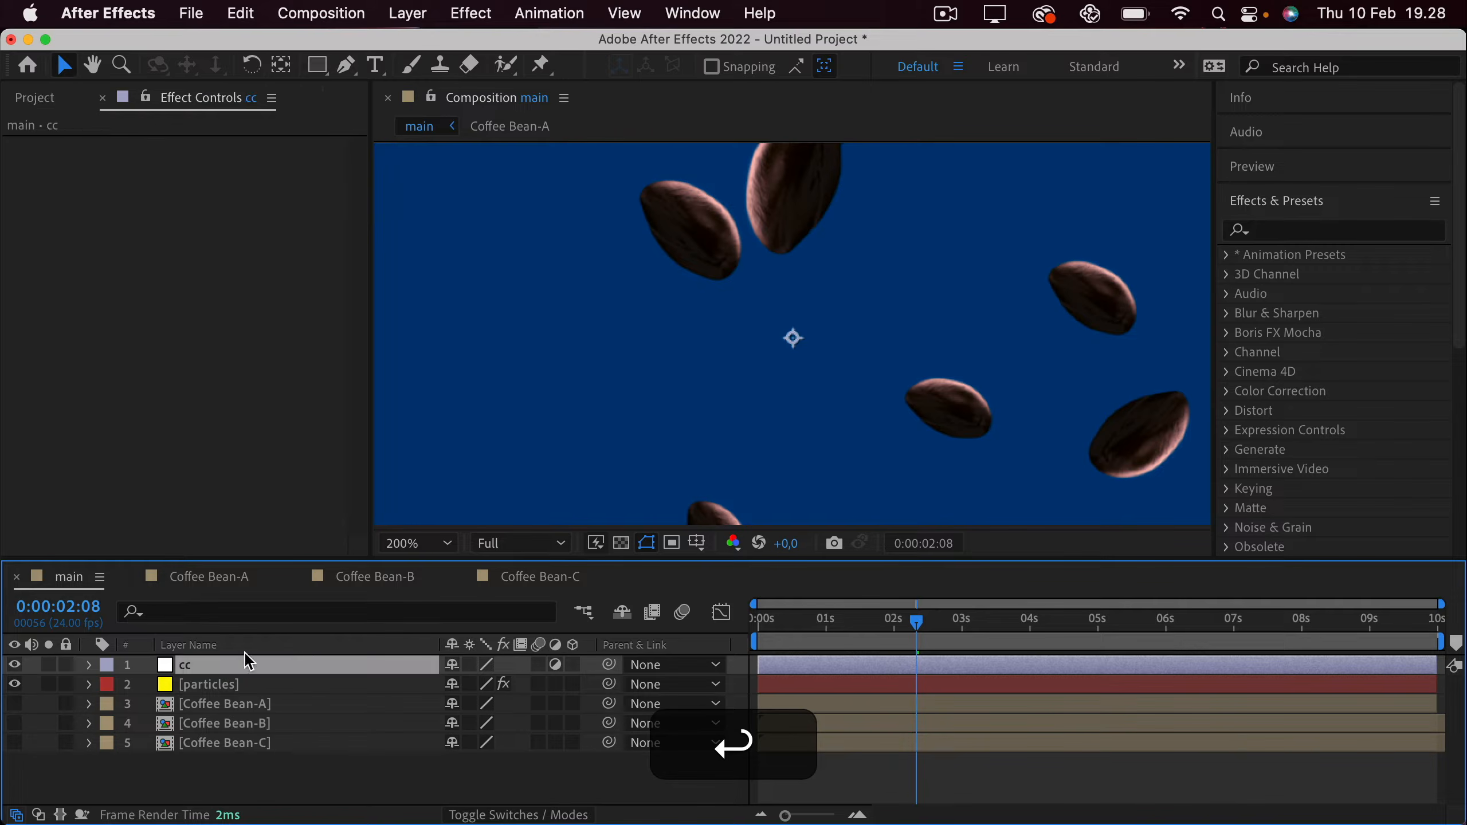
Find the Curves effect and apply it to the cc adjustment layer.
click(1276, 233)
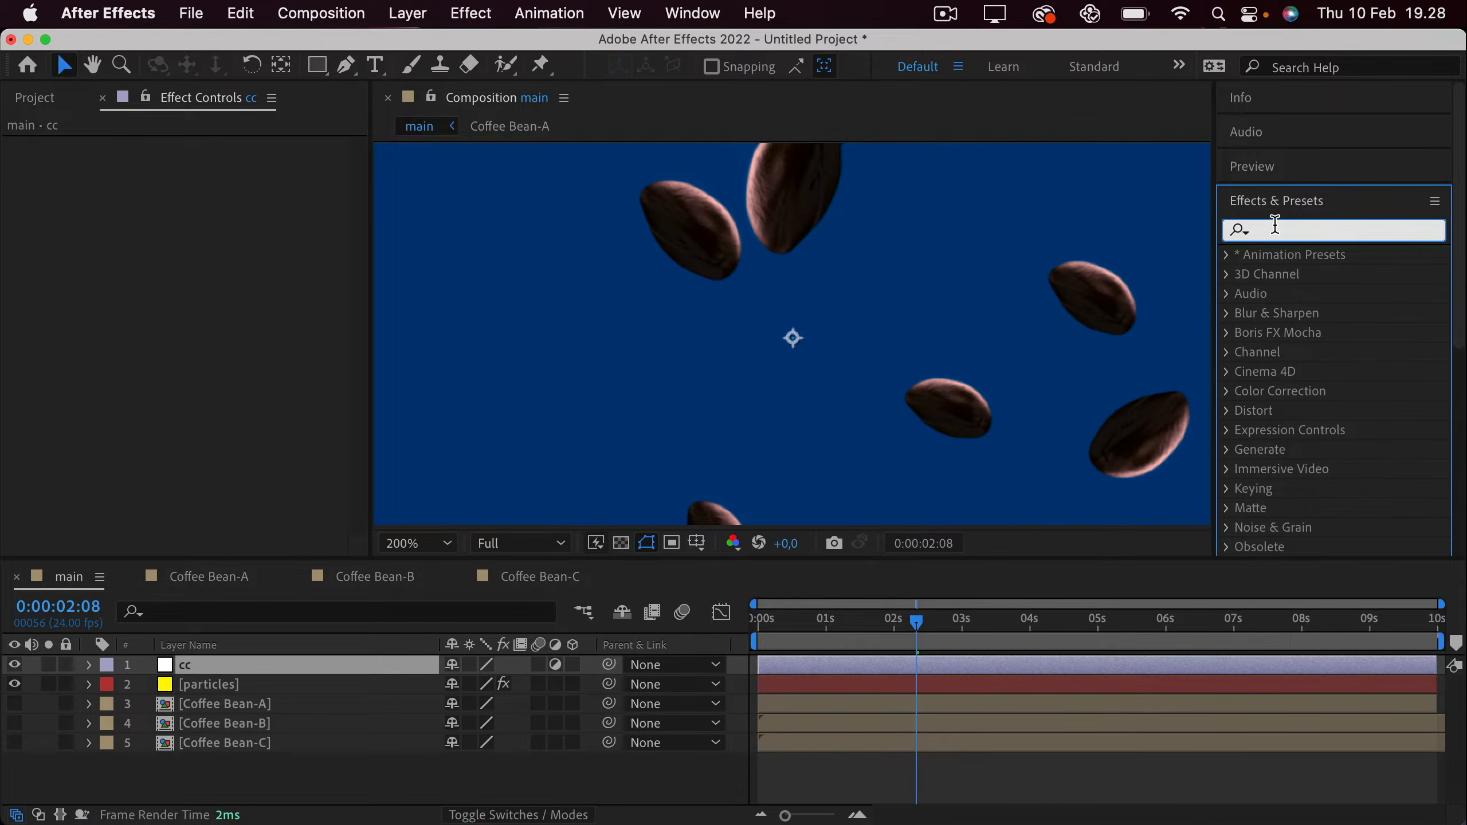
text(curves)
drag(1316, 333, 312, 429)
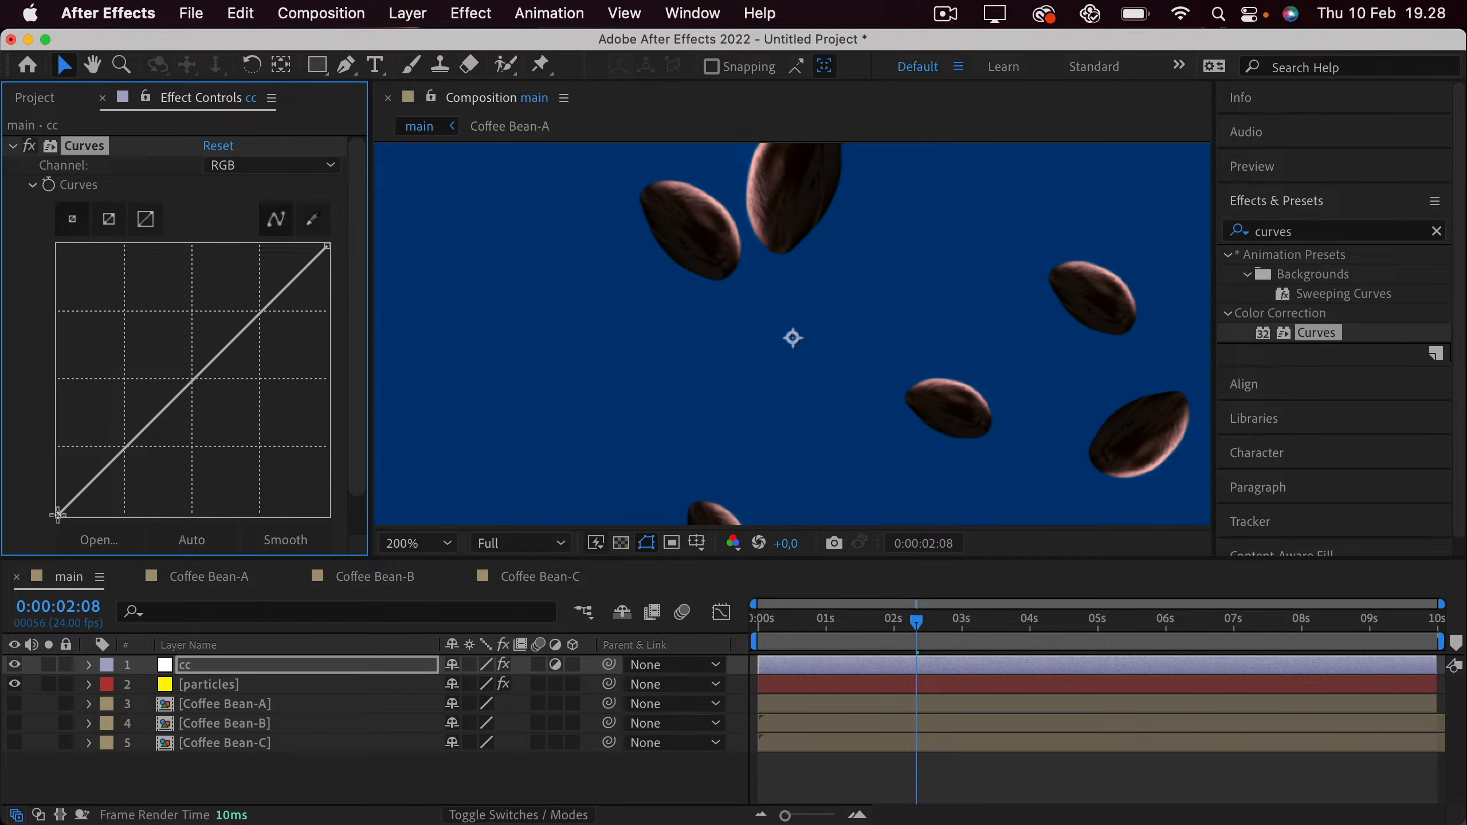
Try raising the RGB curve's black point and then lowering its white point, undoing each change.
drag(57, 514, 135, 525)
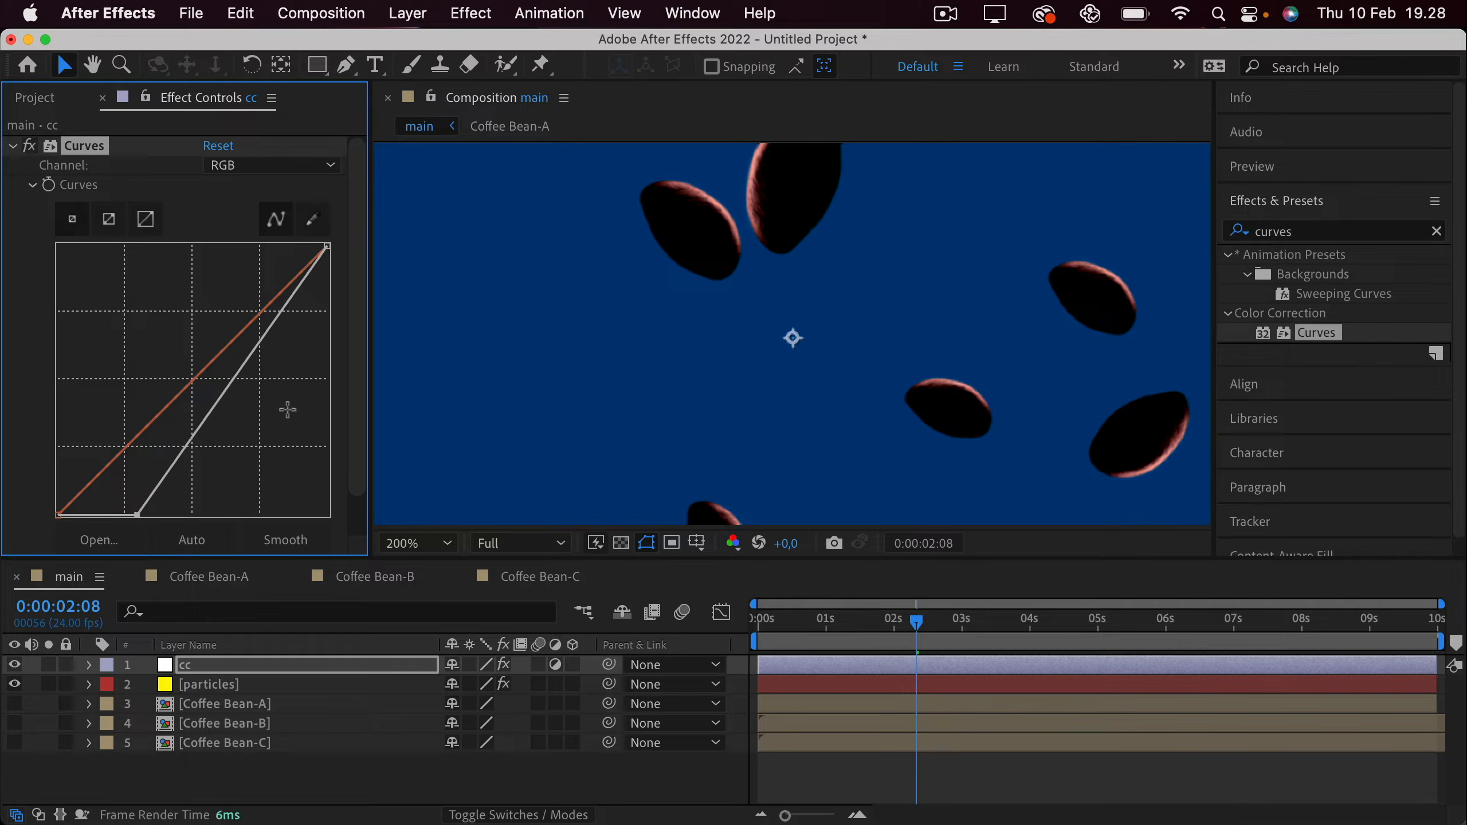
key(super+z)
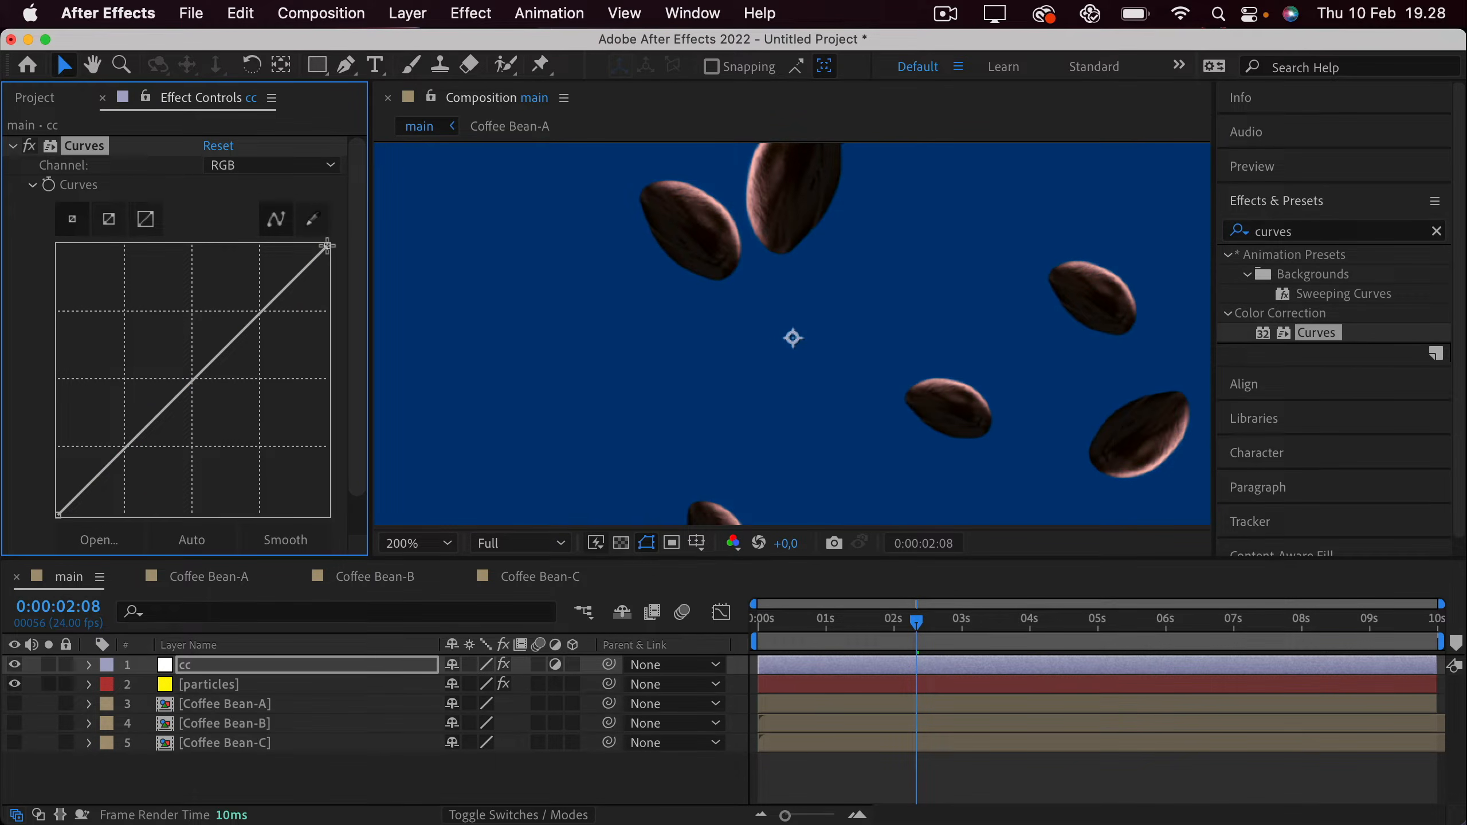
drag(327, 246, 370, 328)
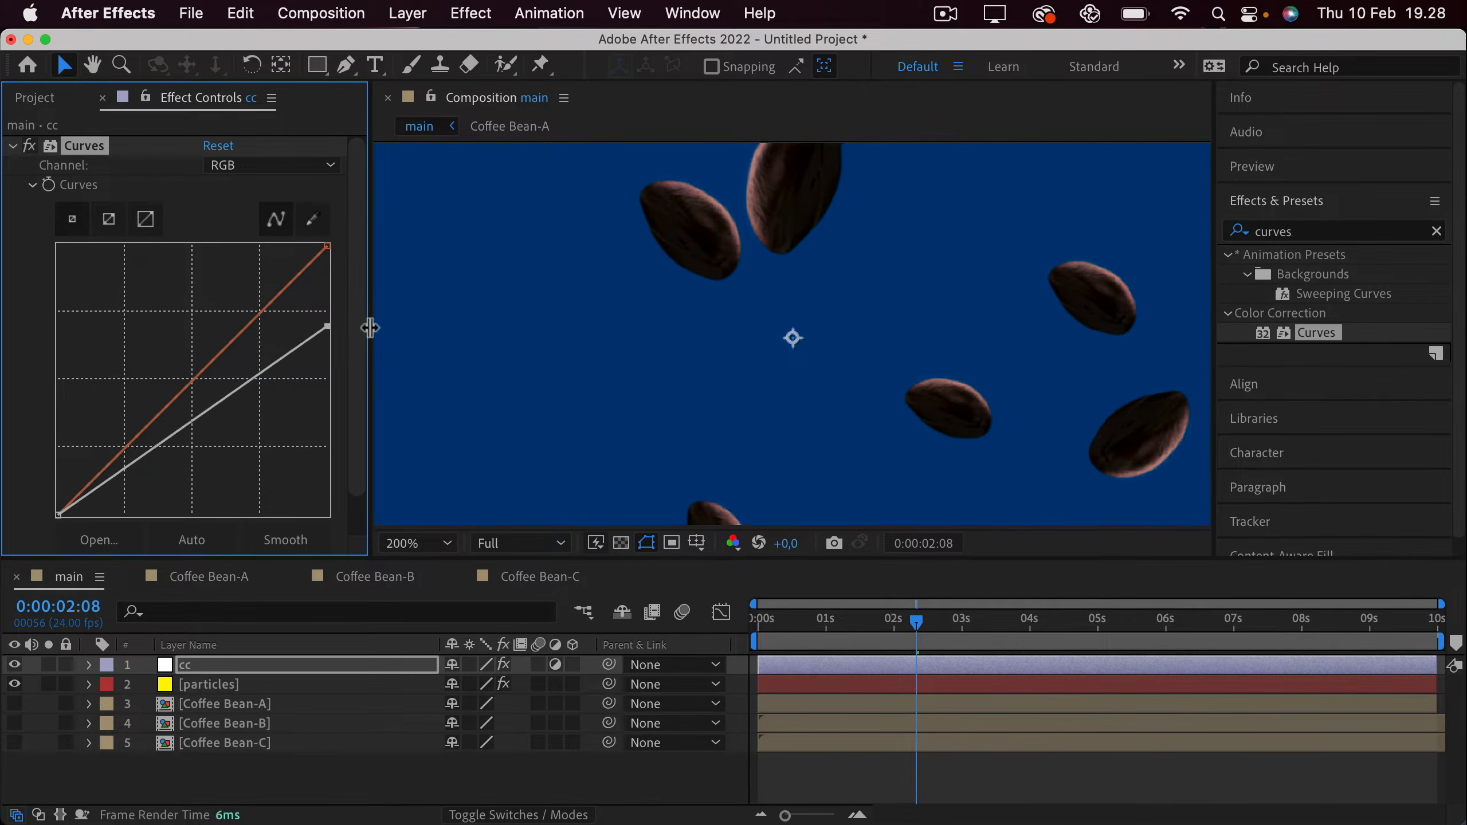
key(super+z)
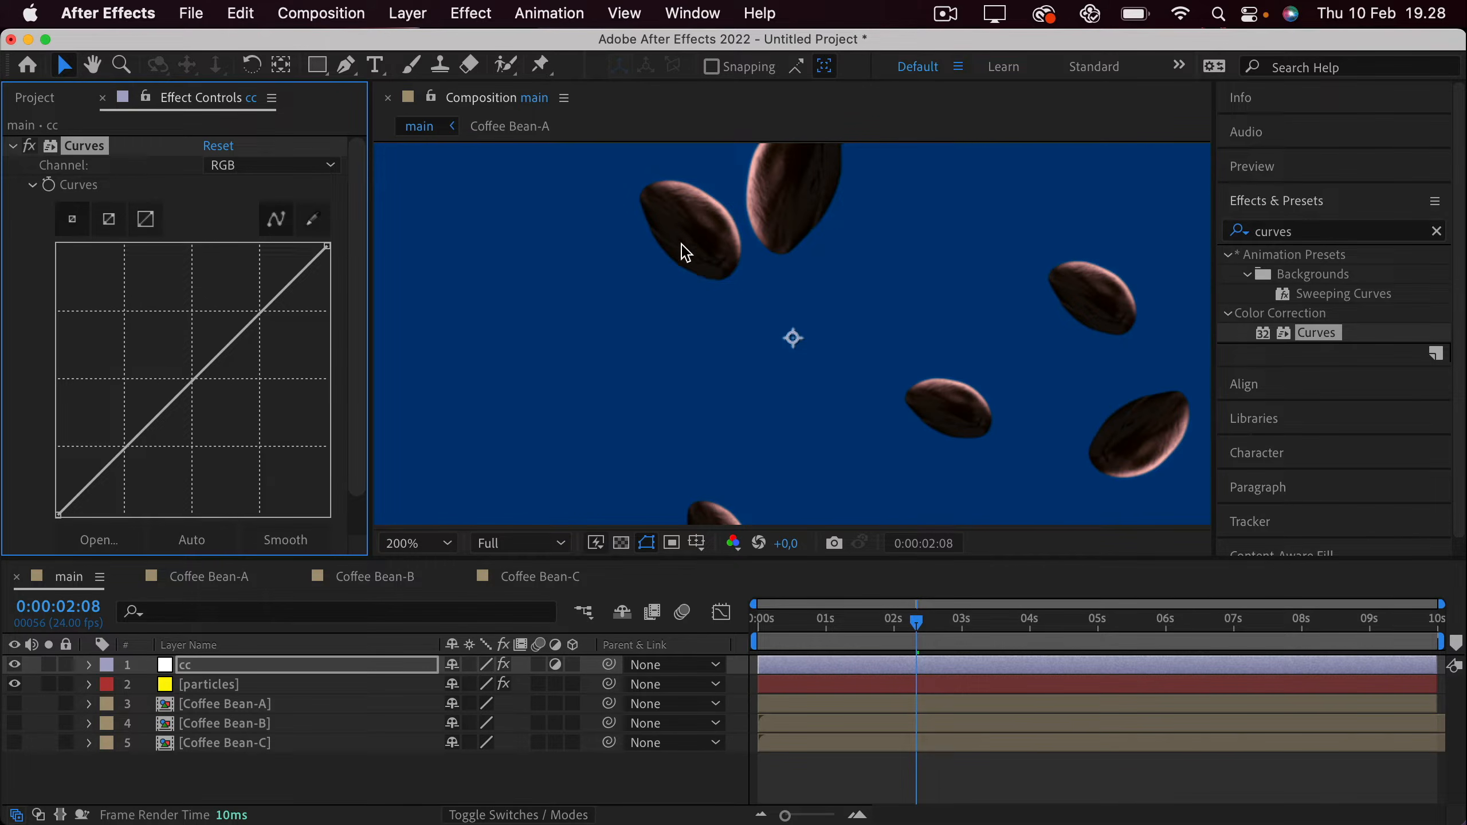
Lift the RGB curve's shadows, anchor its highlights near the diagonal, and compare the beans with Curves off and on.
drag(143, 432, 128, 417)
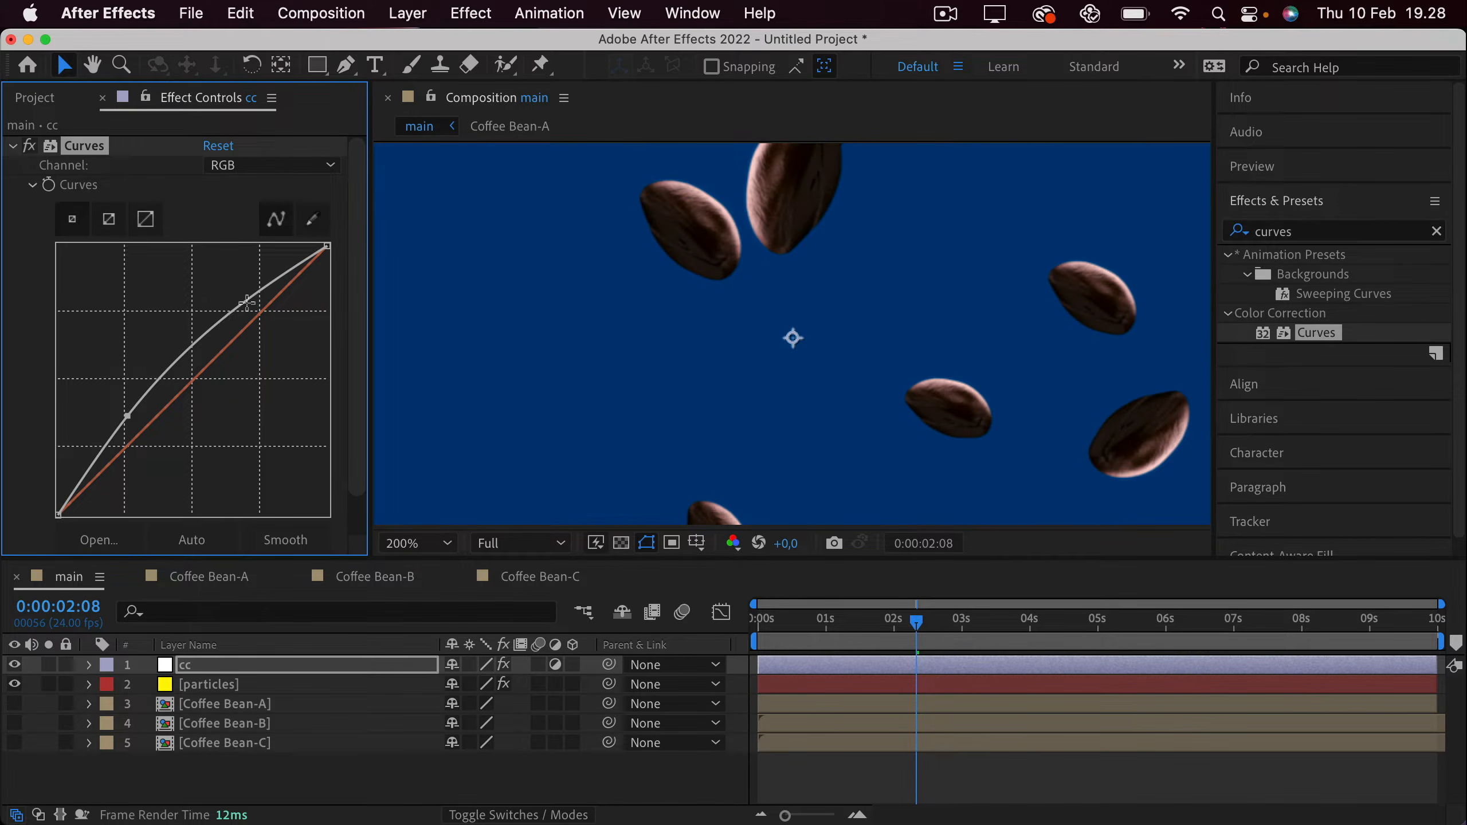
mouse_move(246, 302)
mouse_down()
mouse_move(269, 338)
mouse_move(258, 316)
mouse_up()
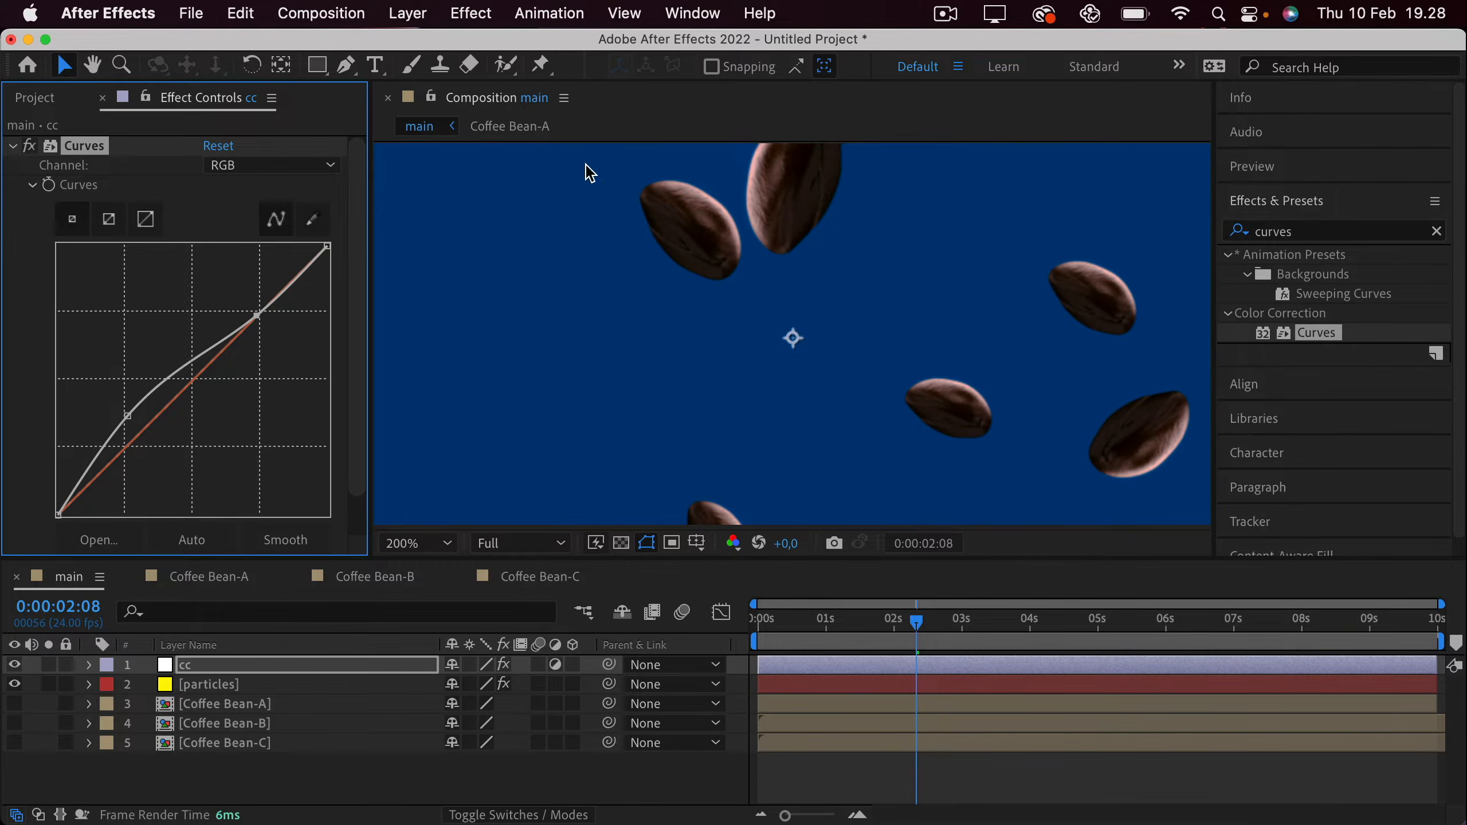
click(28, 145)
click(29, 146)
click(29, 146)
click(29, 146)
Apply Brightness & Contrast to the cc layer and set Brightness to 42.
click(1310, 232)
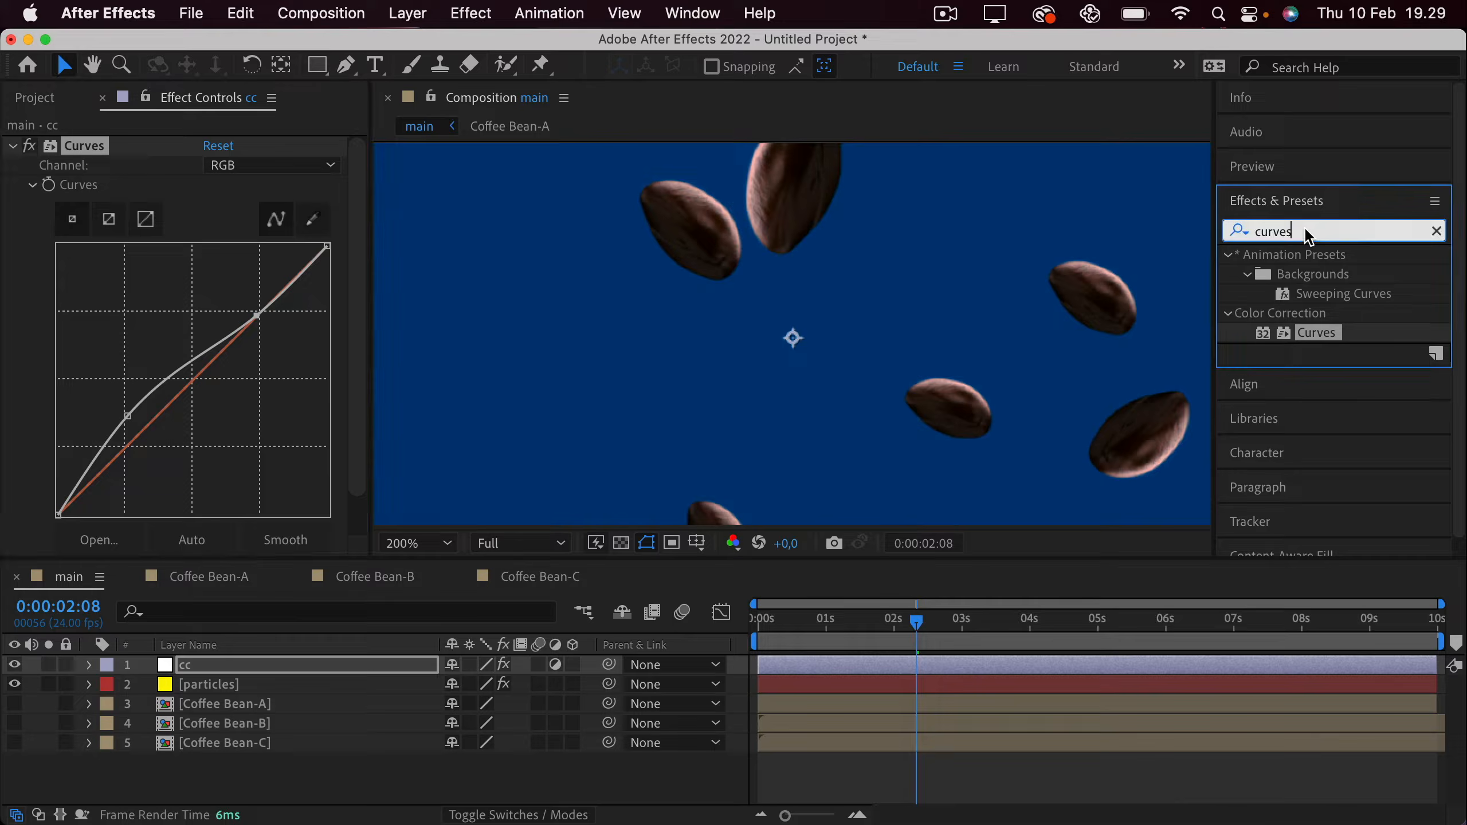
text(brightne)
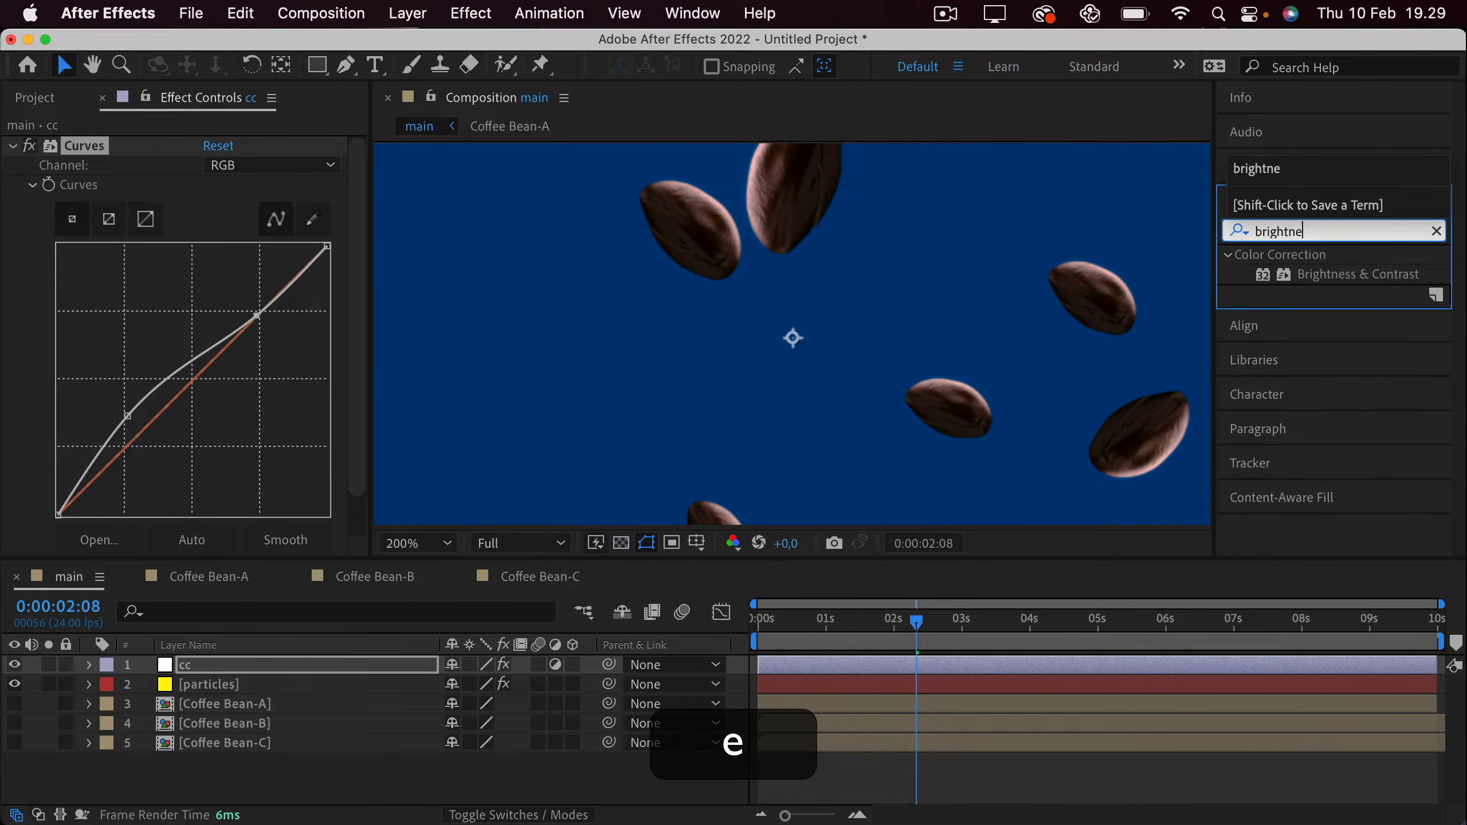
drag(1341, 276, 208, 670)
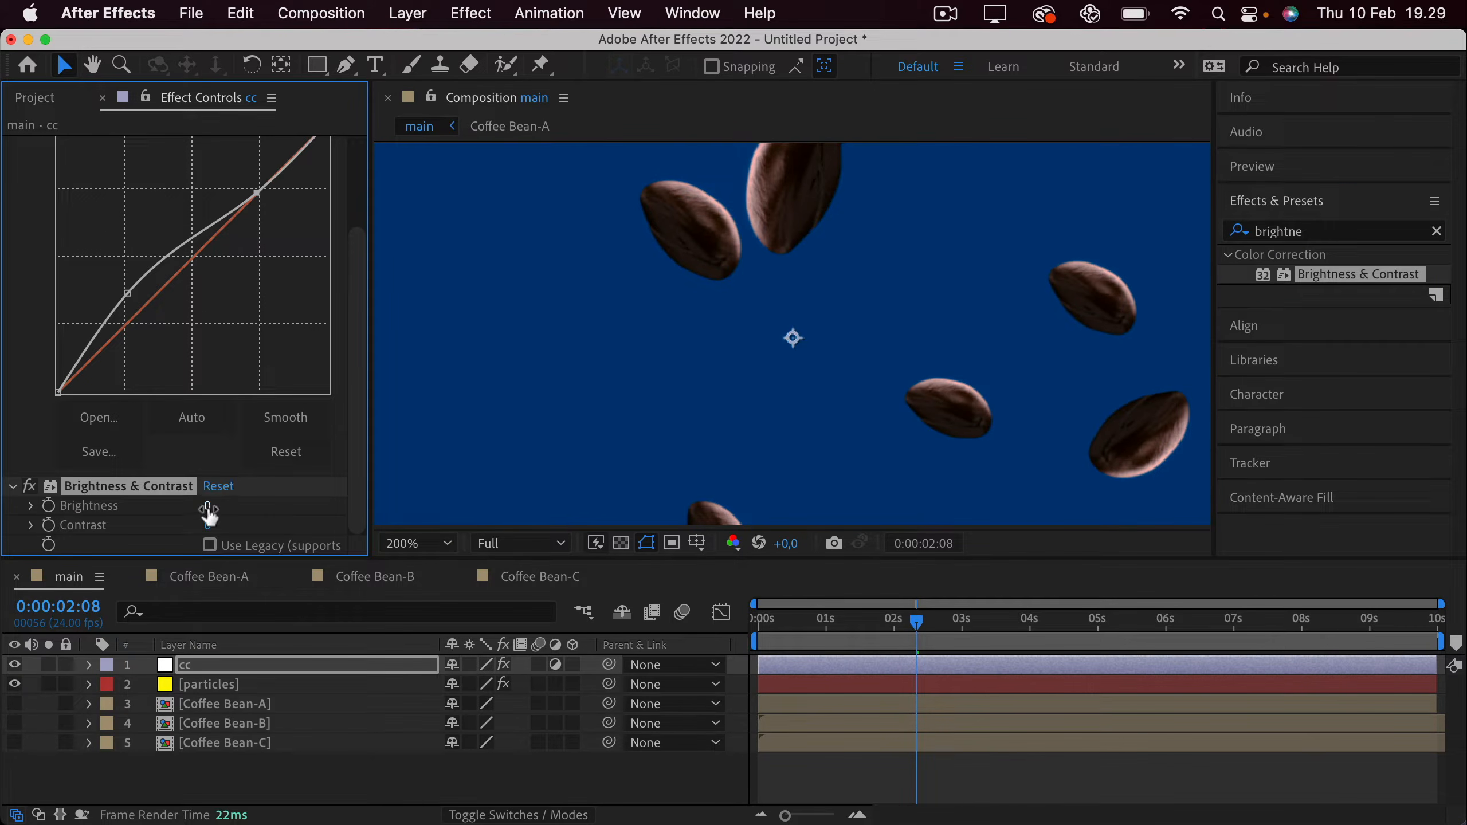
drag(214, 508, 261, 509)
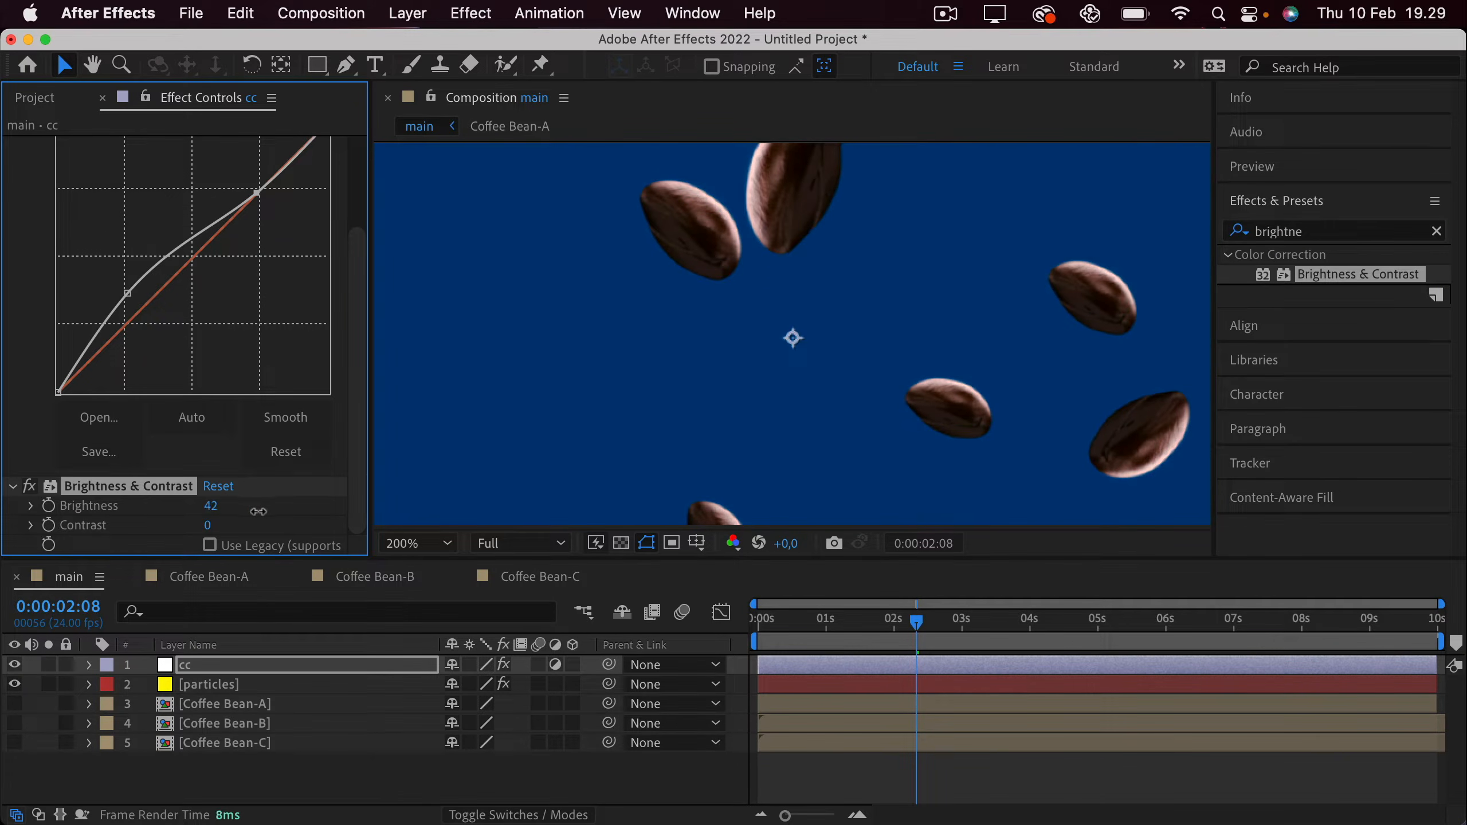
Fit the composition in view, pull the RGB curve's highlight point below the diagonal, and set Brightness to 12.
click(417, 544)
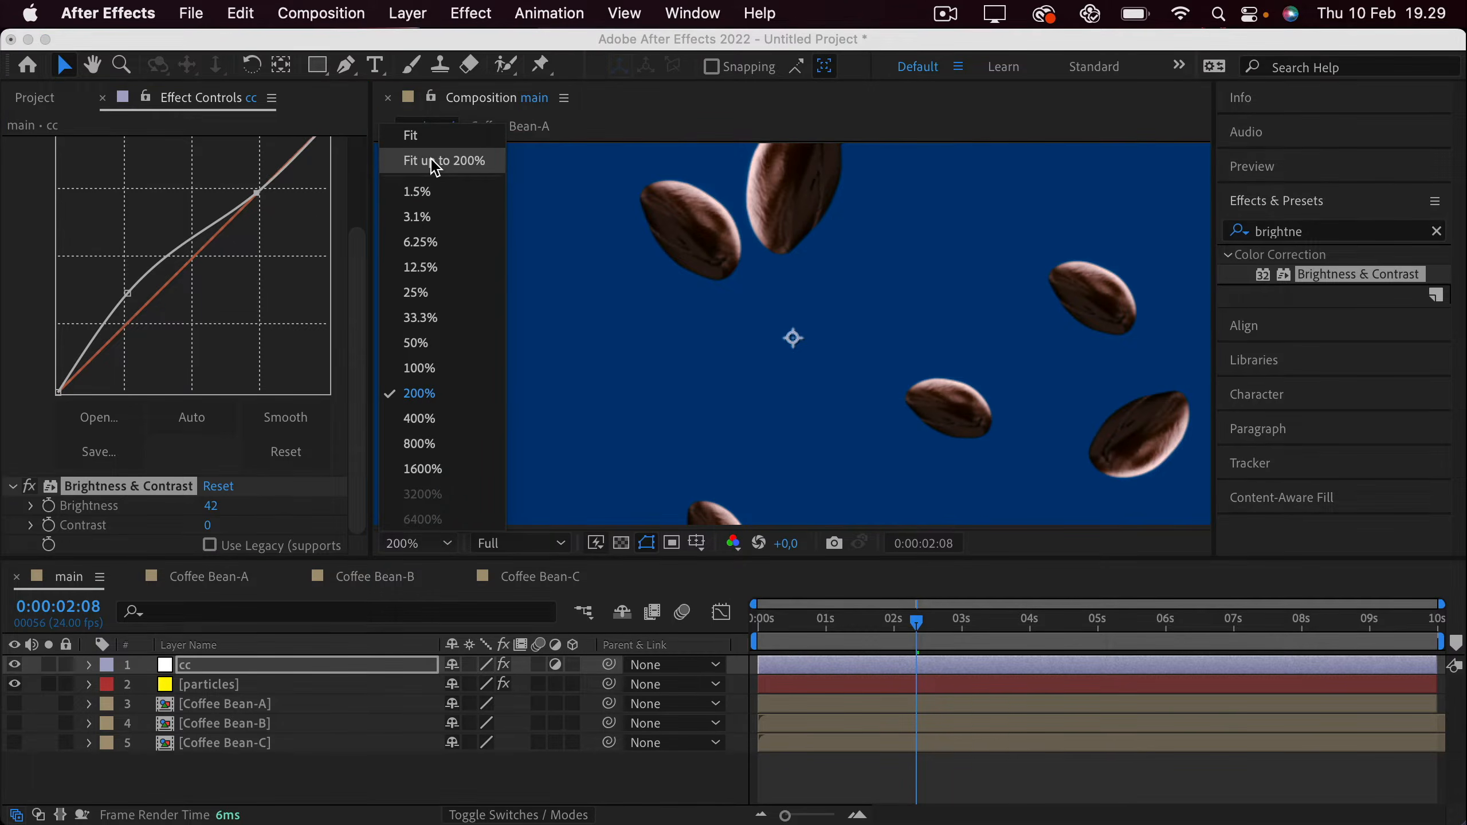
click(429, 157)
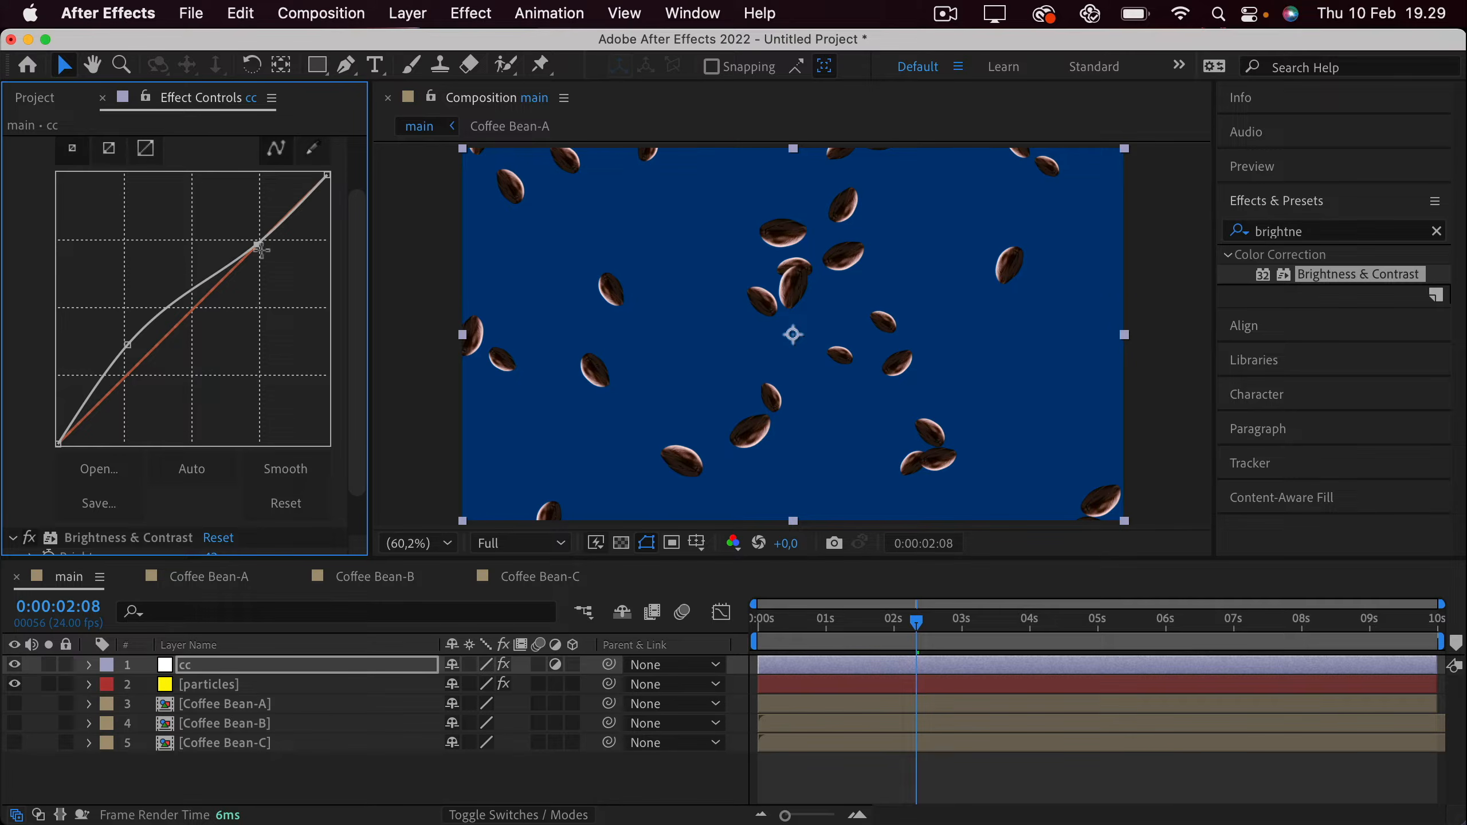
drag(258, 245, 271, 272)
scroll(202, 405, down, 3)
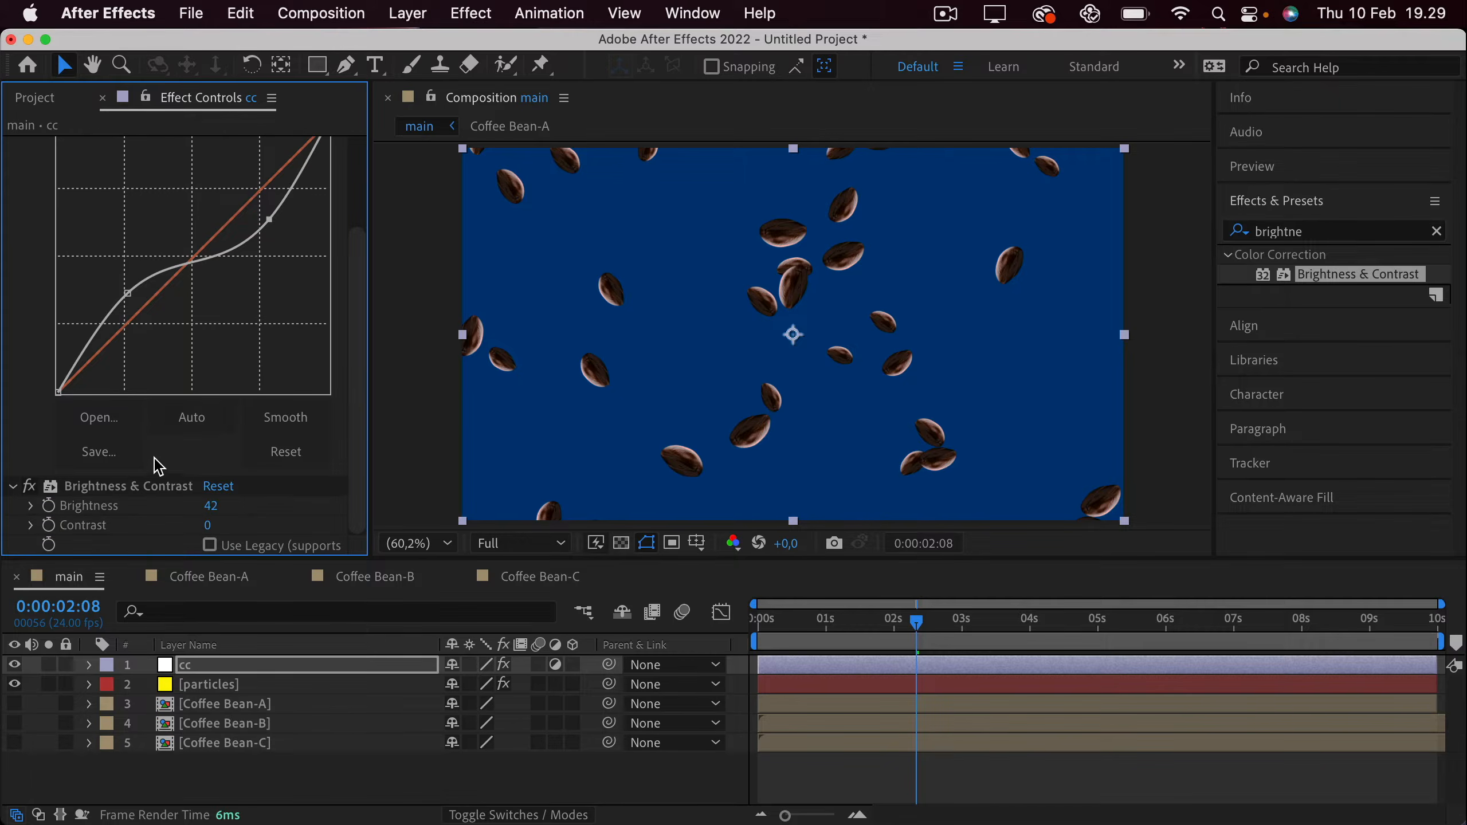
drag(209, 509, 176, 505)
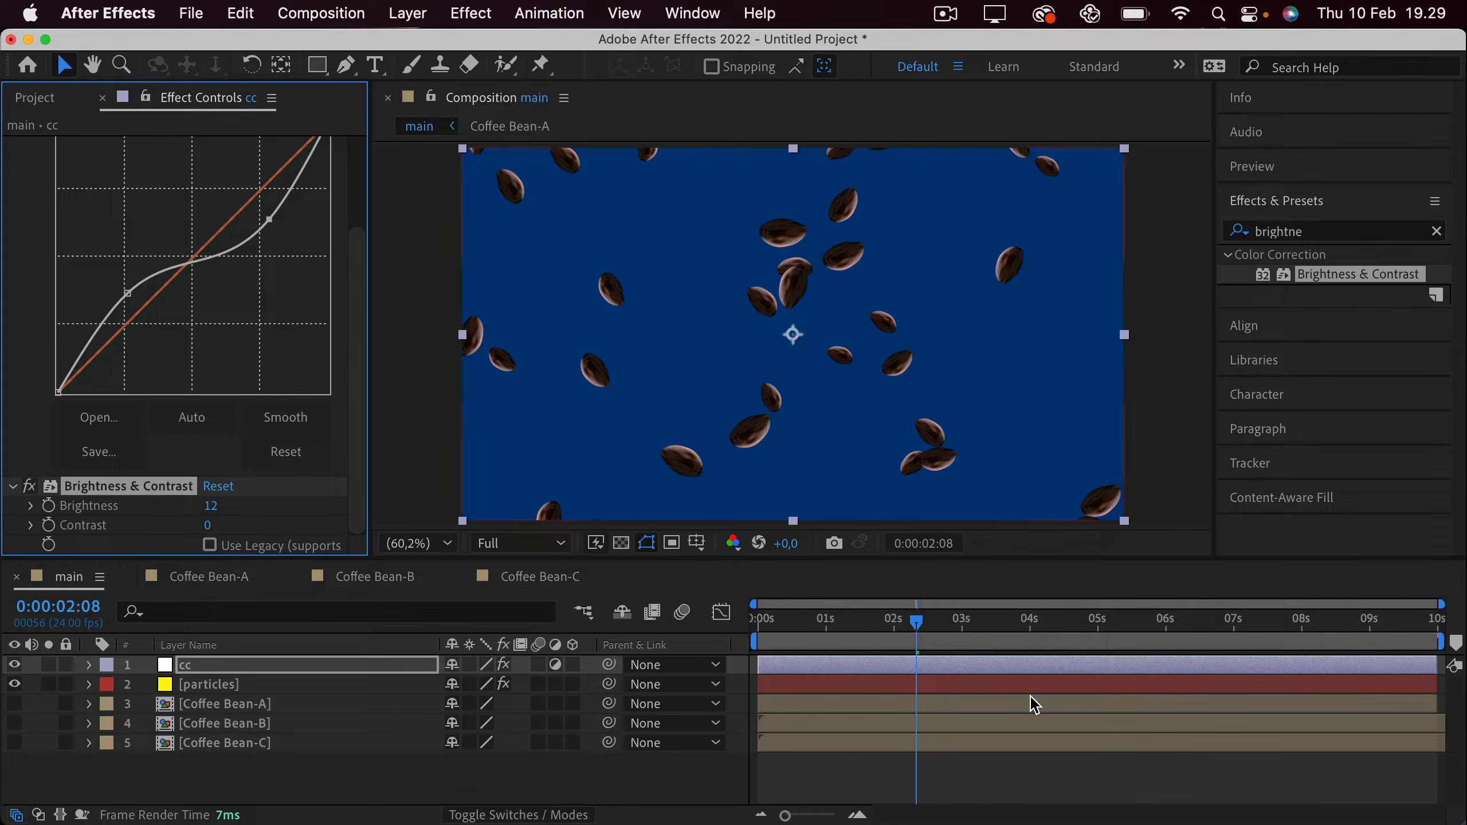
Collapse Curves and Brightness & Contrast and switch both off to compare the beans without the color correction.
click(968, 790)
scroll(99, 268, up, 3)
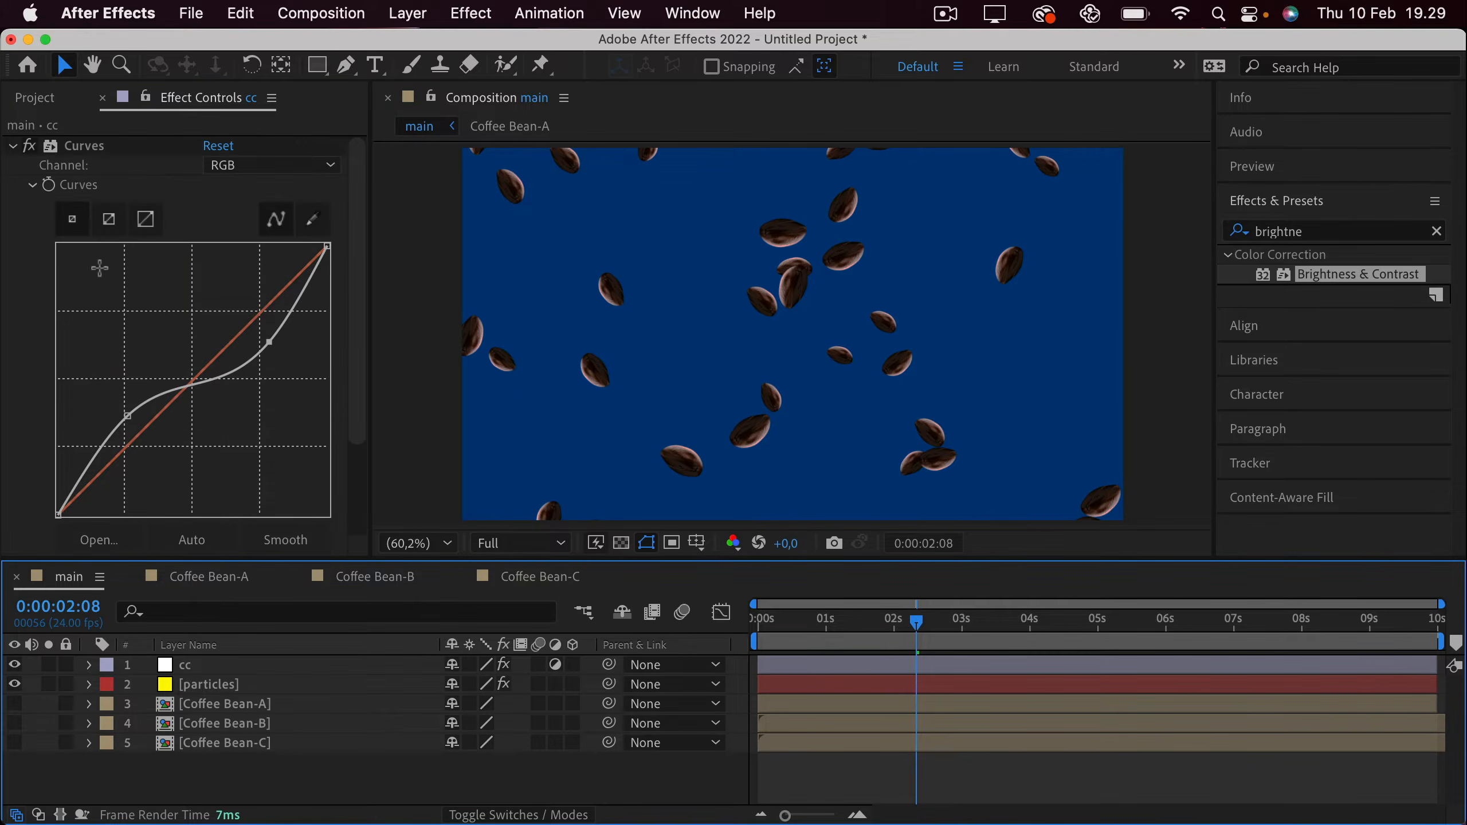
click(13, 147)
click(11, 165)
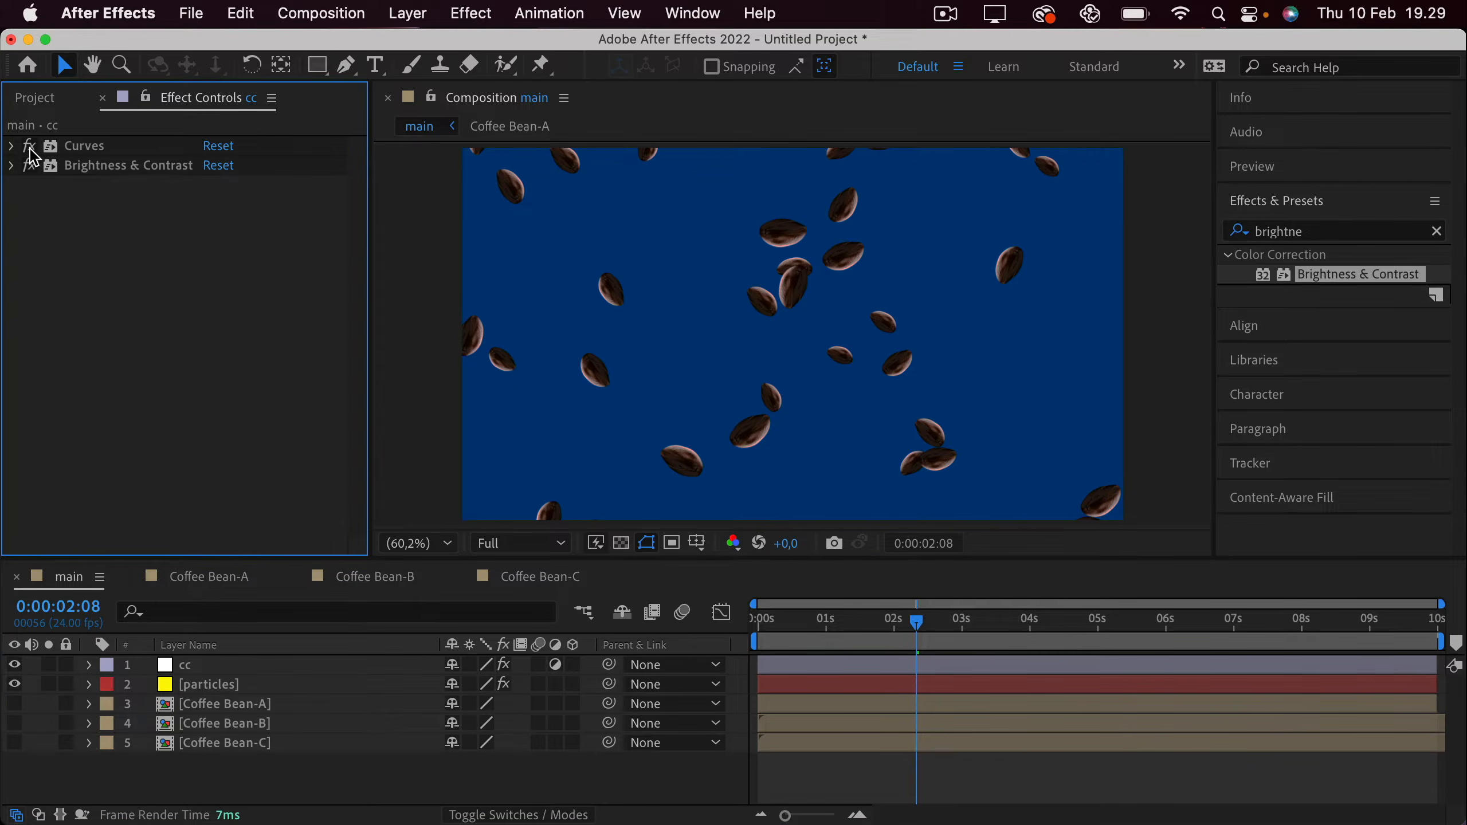
drag(28, 147, 30, 168)
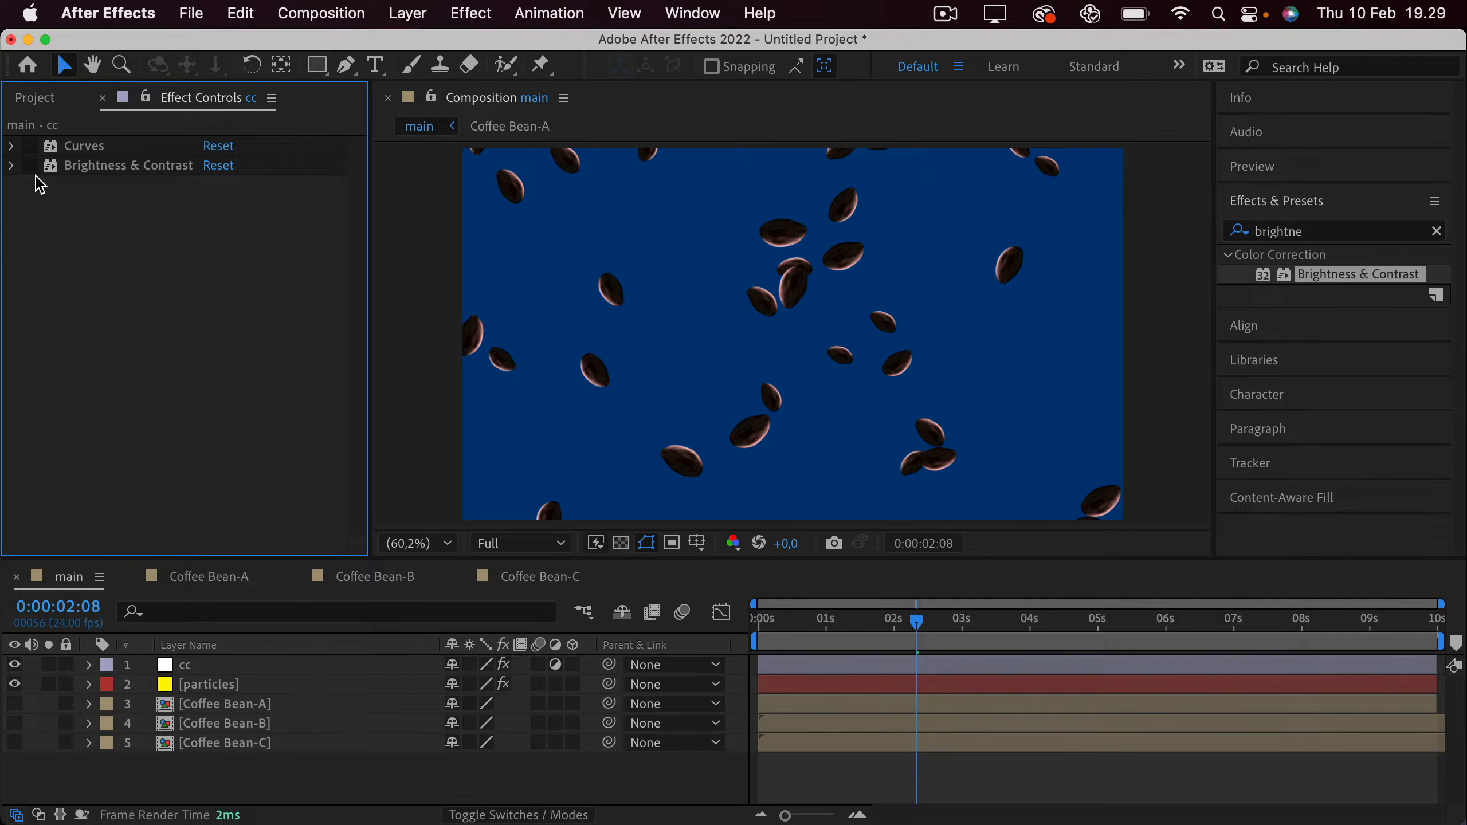
Preview the color-corrected bean rain, scrub through the Coffee Bean-A composition to check the bean's rotation, and return to main.
key(space)
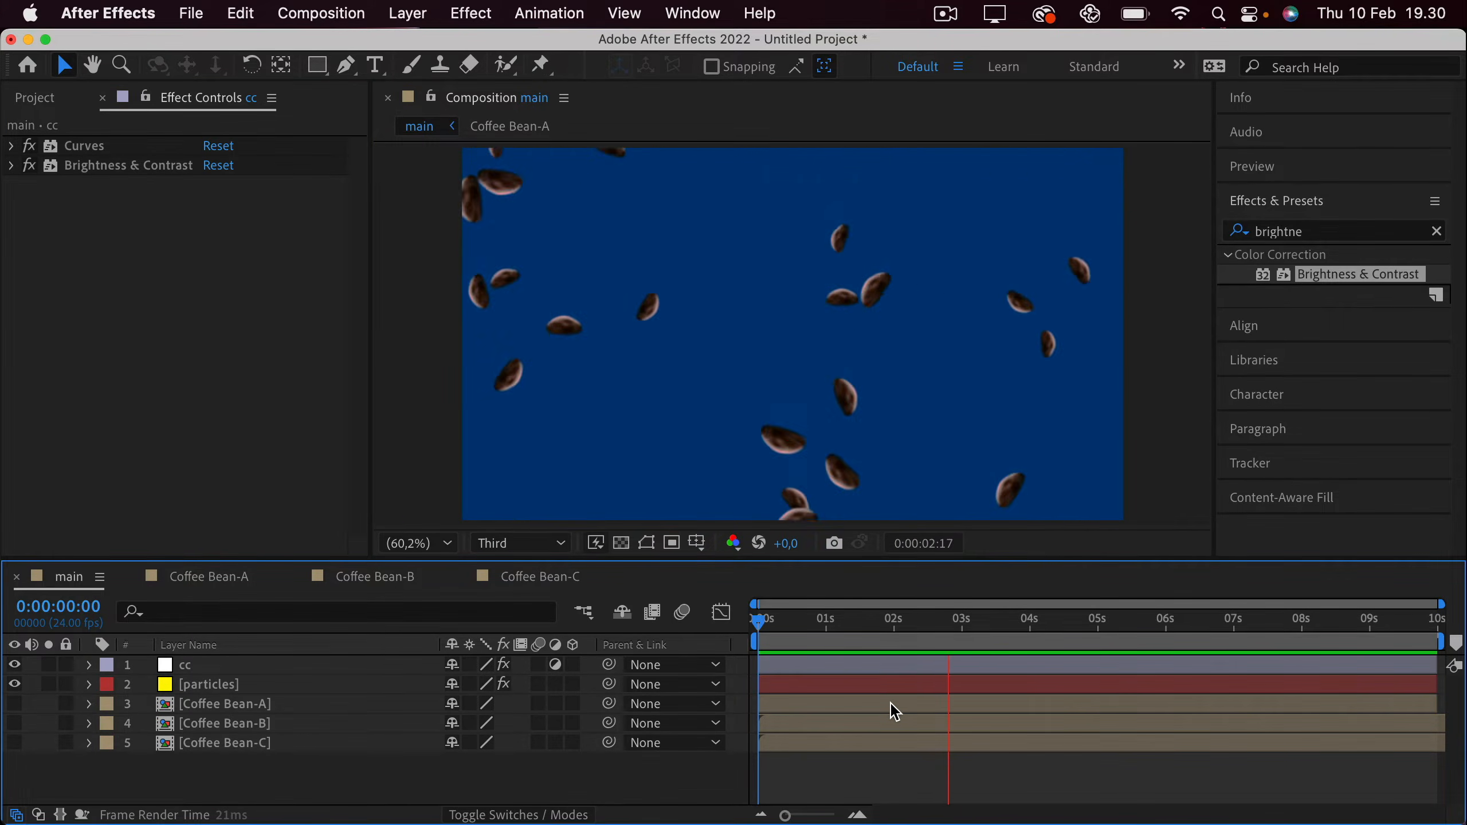
key(space)
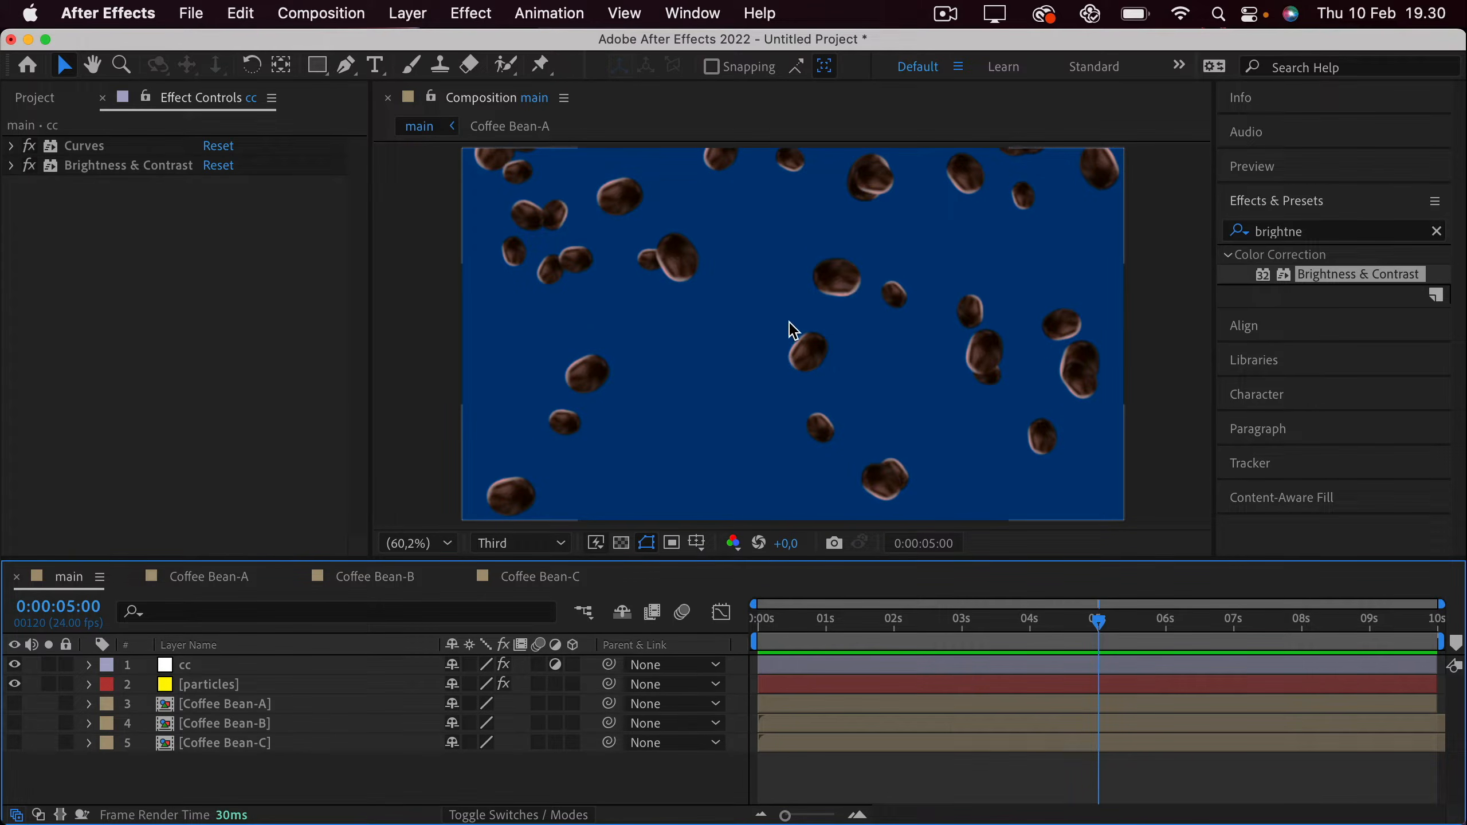
click(228, 582)
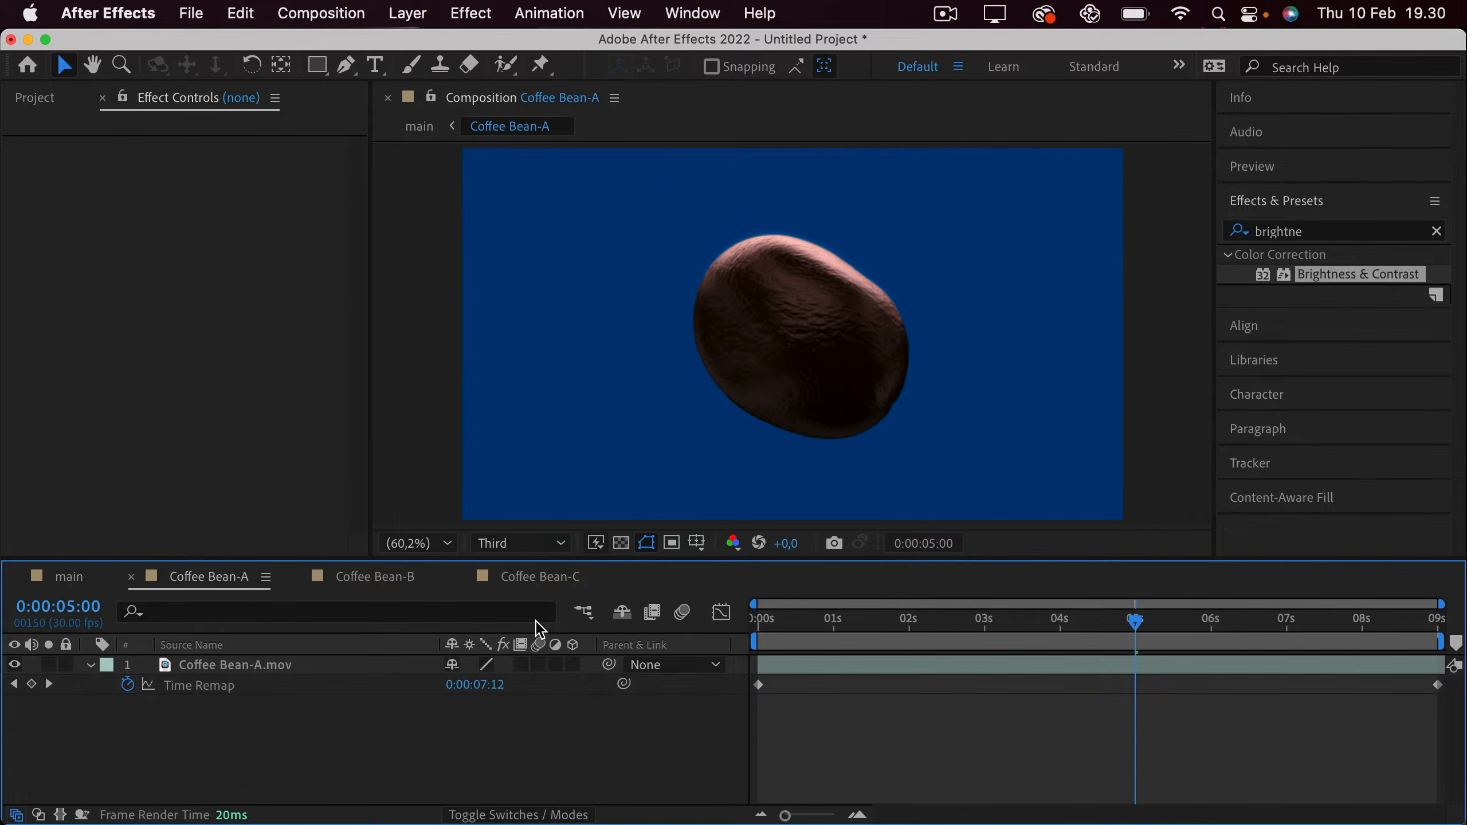
drag(767, 637, 1325, 644)
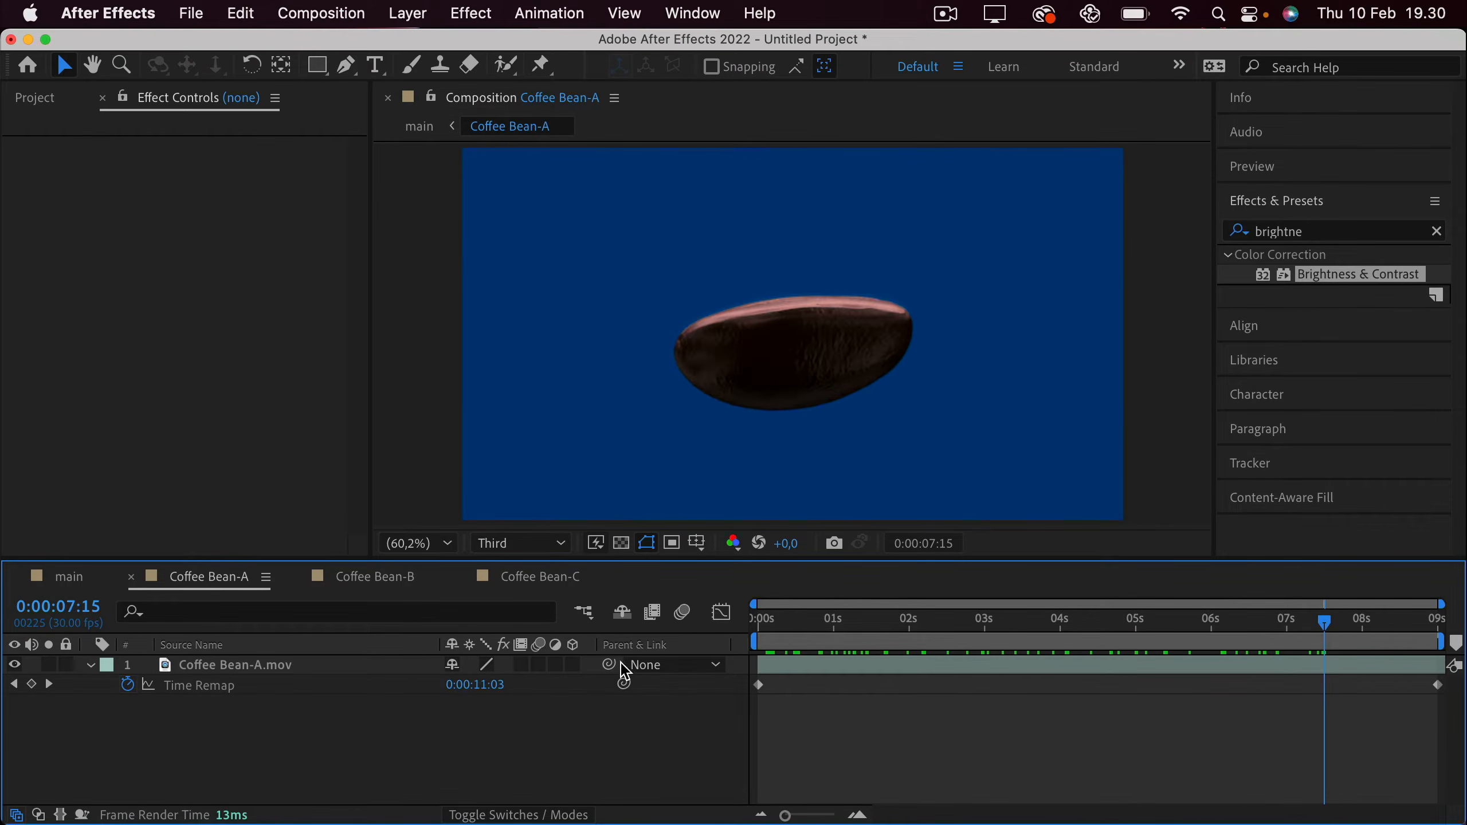
click(79, 580)
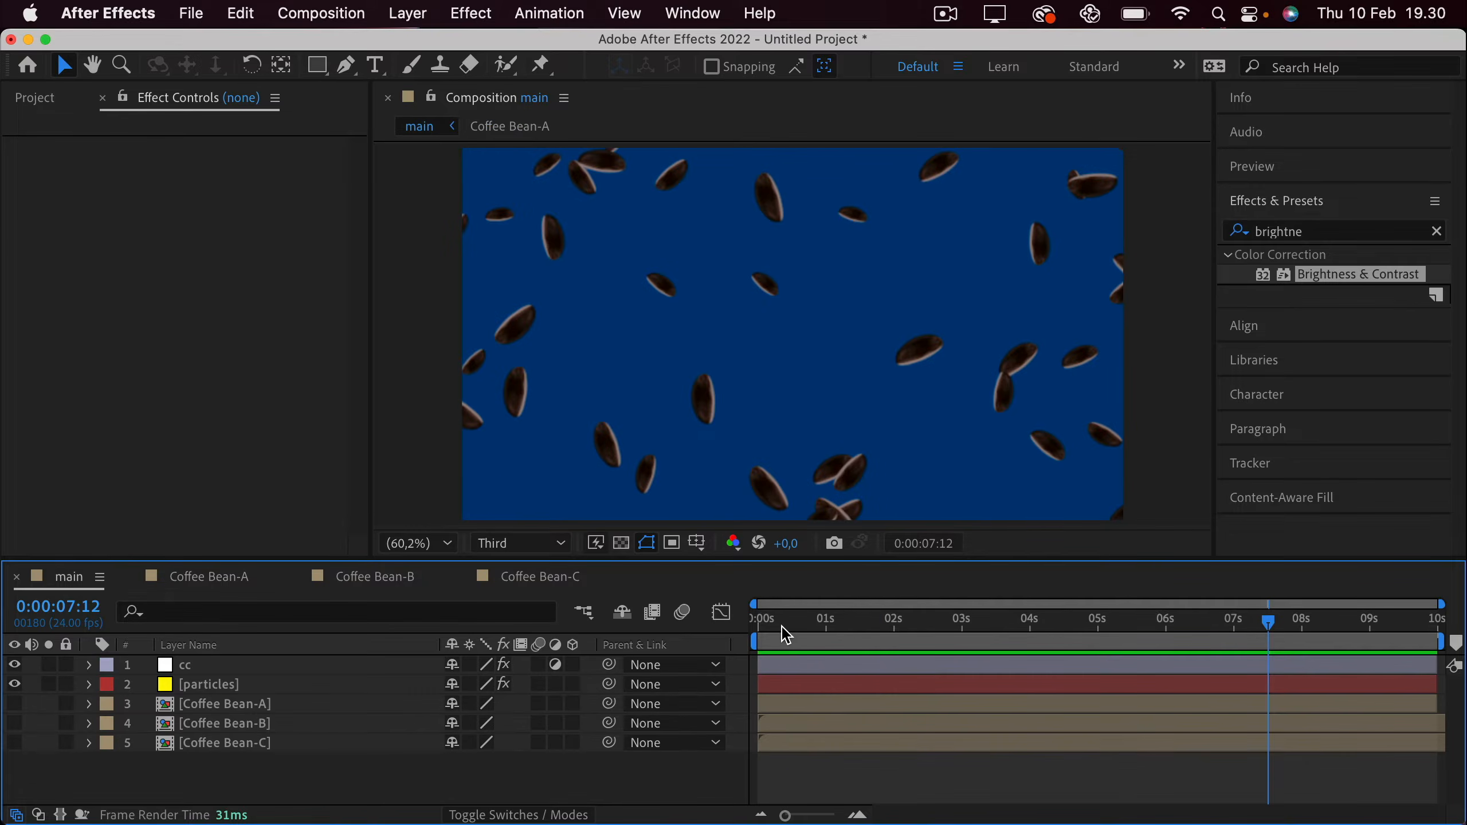
Reduce the CC Particle World Rotation Speed on the particles layer to 61 and preview the falling beans.
drag(794, 629, 885, 633)
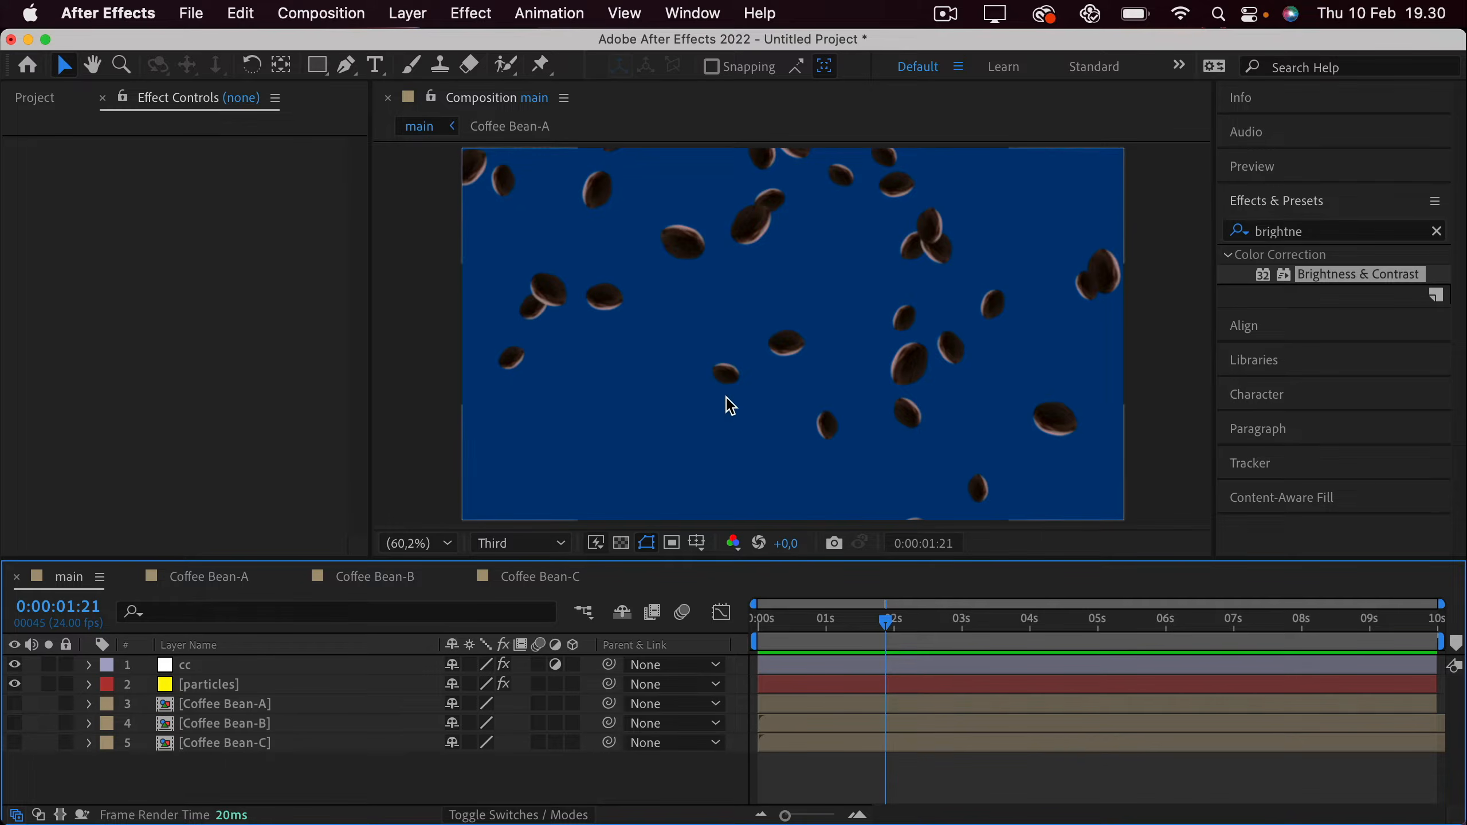
click(204, 685)
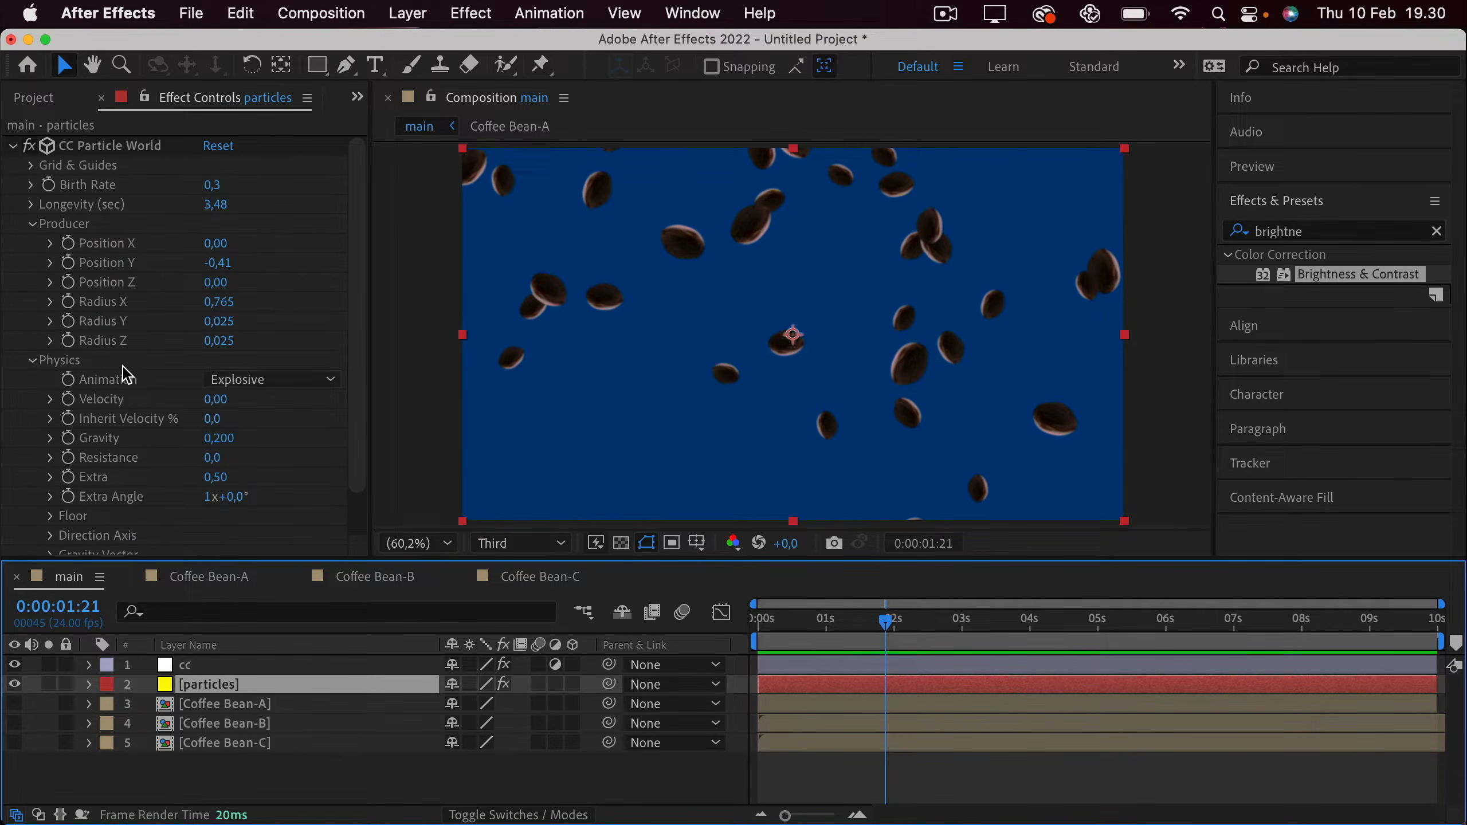
click(31, 224)
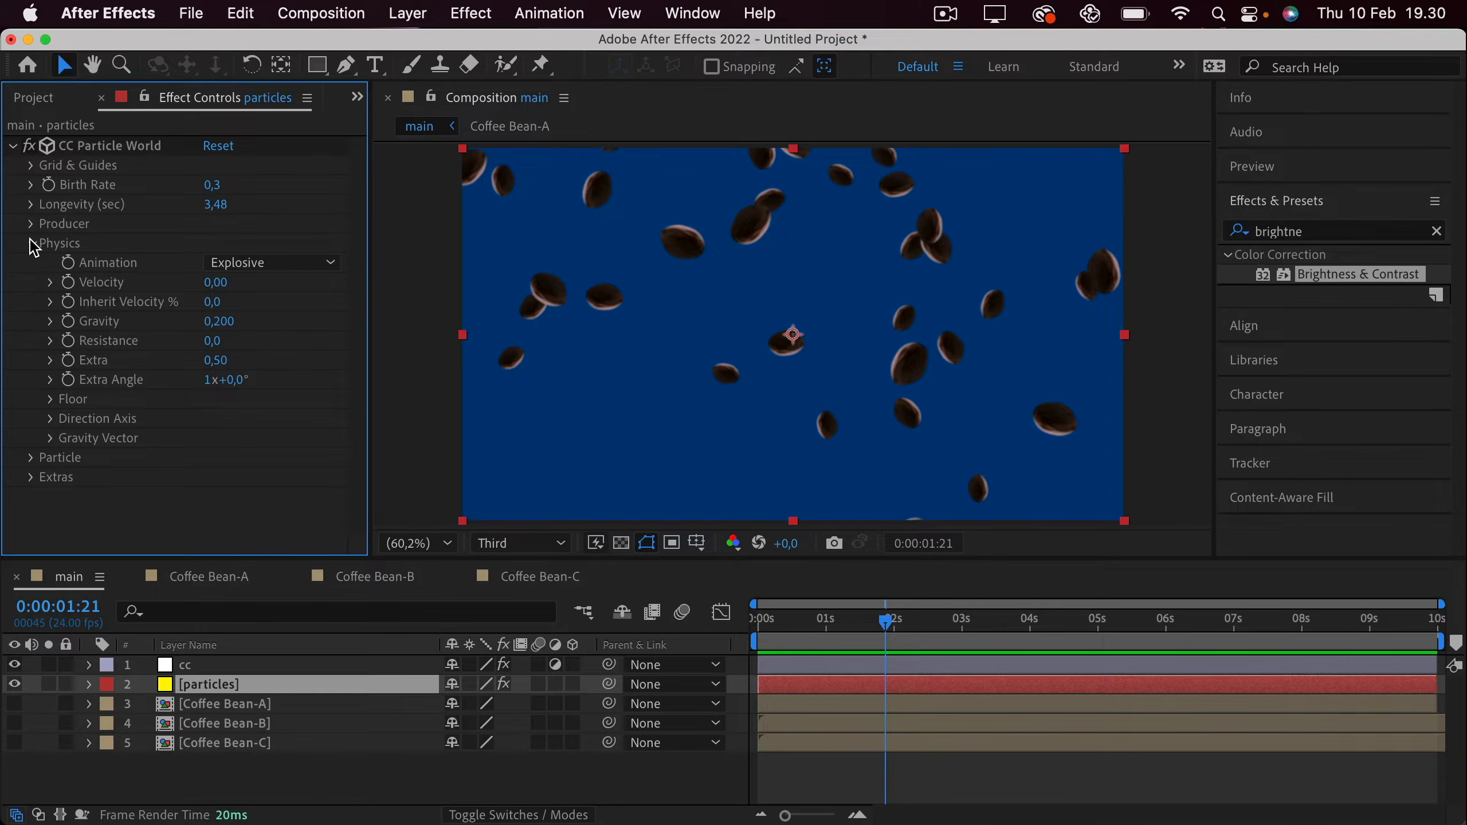
click(31, 244)
click(31, 263)
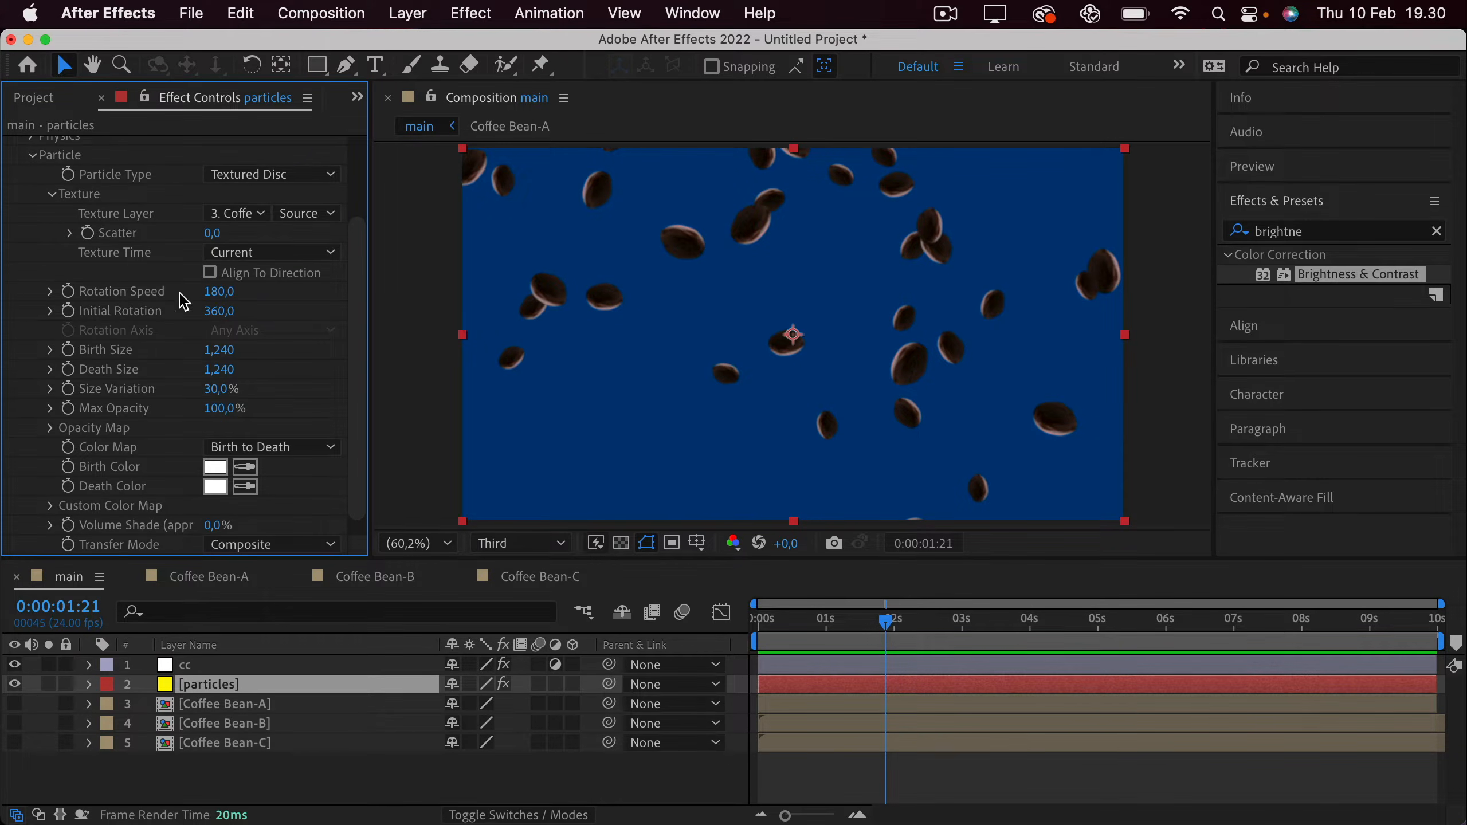
drag(228, 296, 92, 296)
click(760, 624)
key(space)
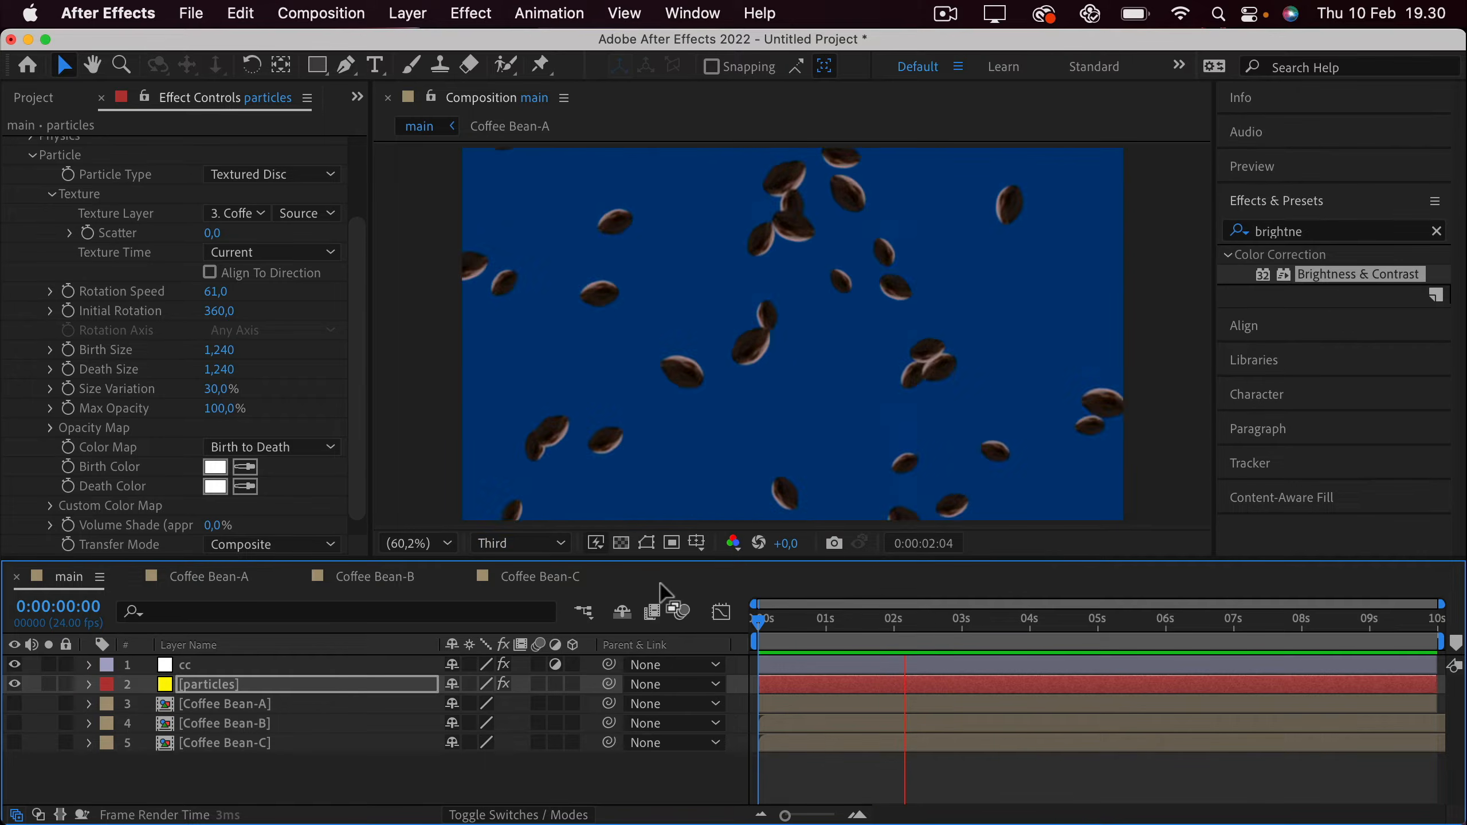
key(space)
Raise the particles' Rotation Speed to 78, preview the animation, and collapse the Particle settings.
drag(220, 296, 241, 296)
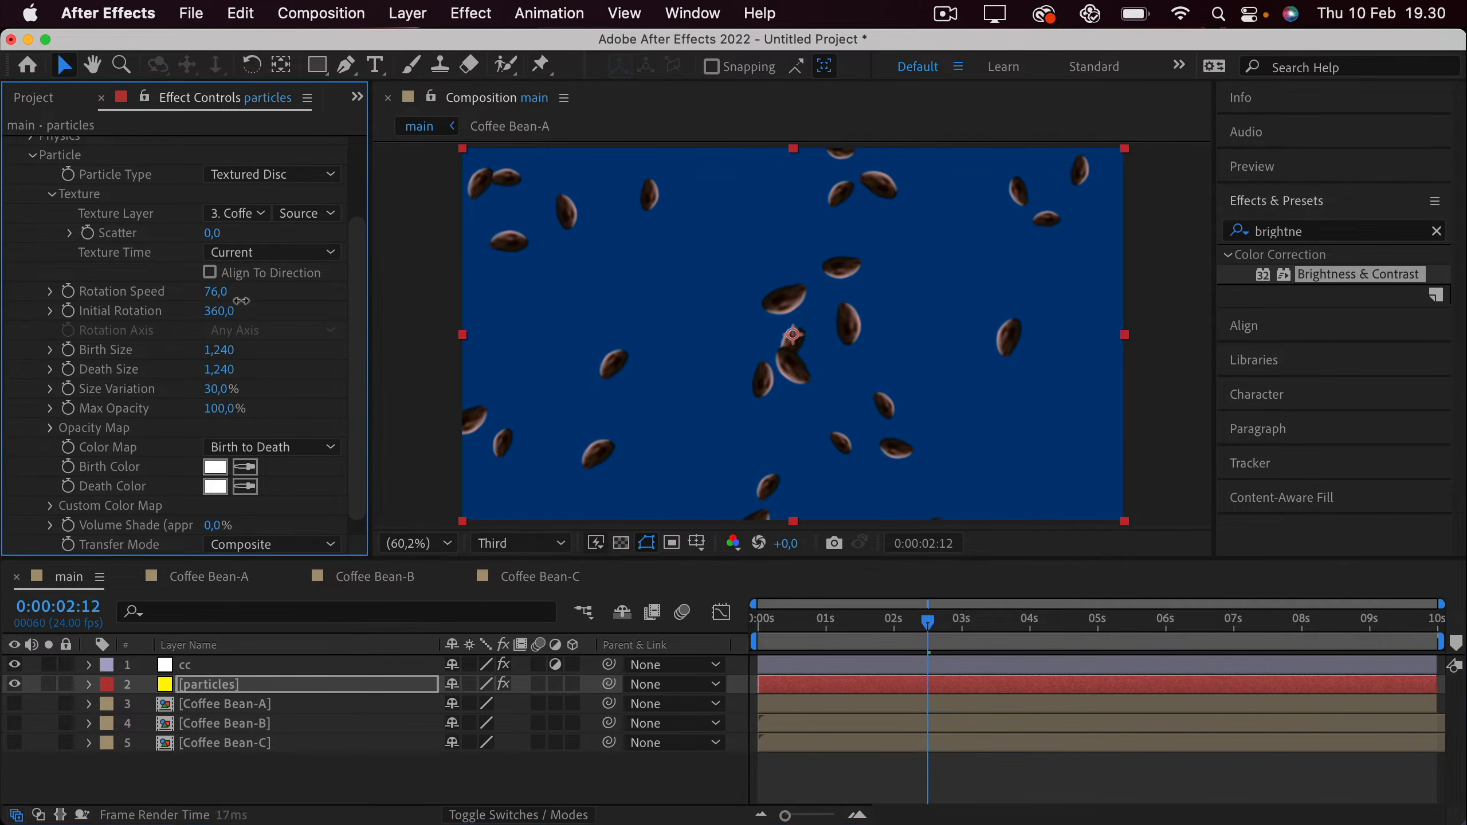
click(792, 624)
key(space)
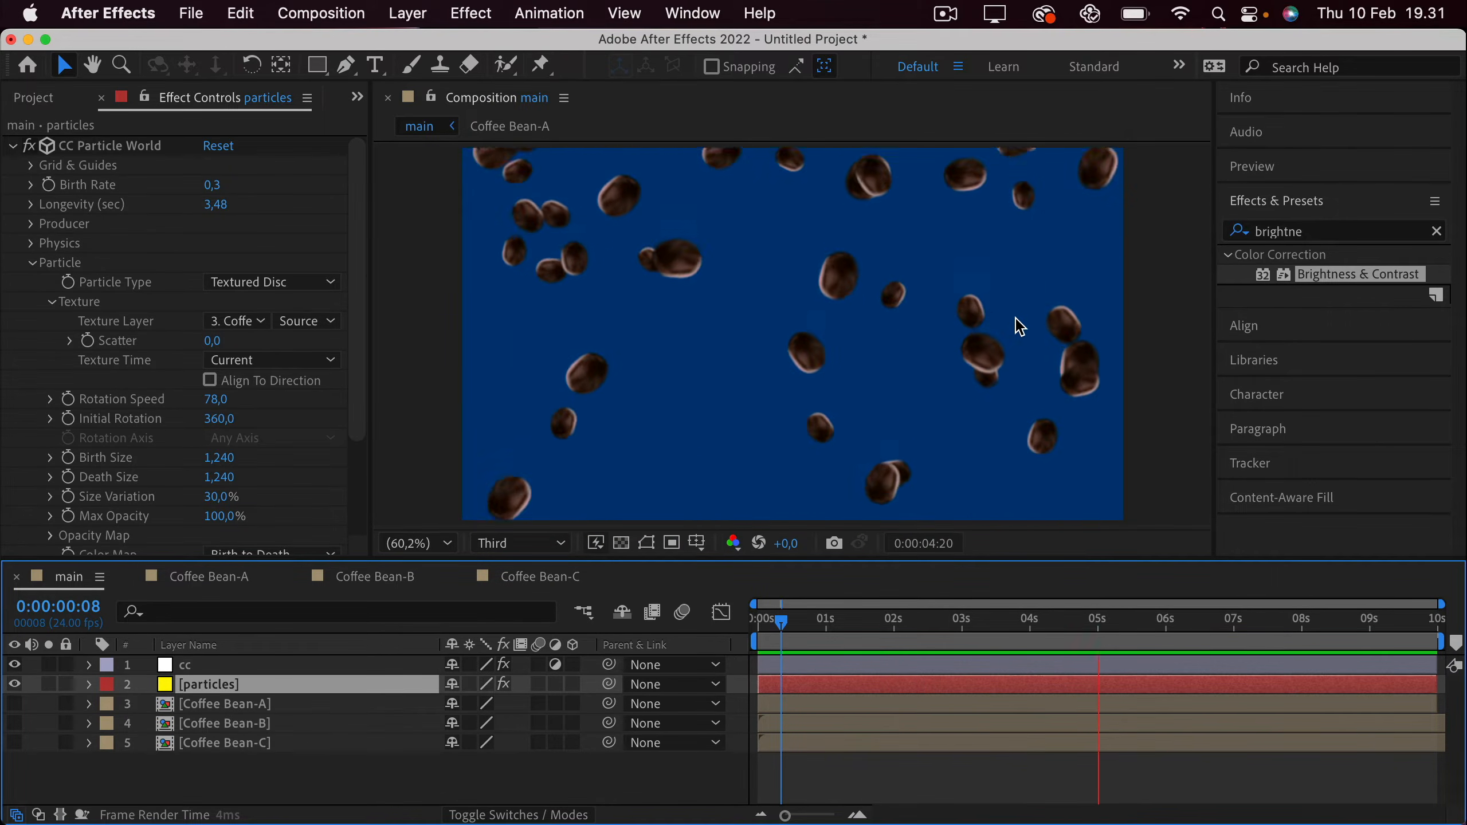
key(space)
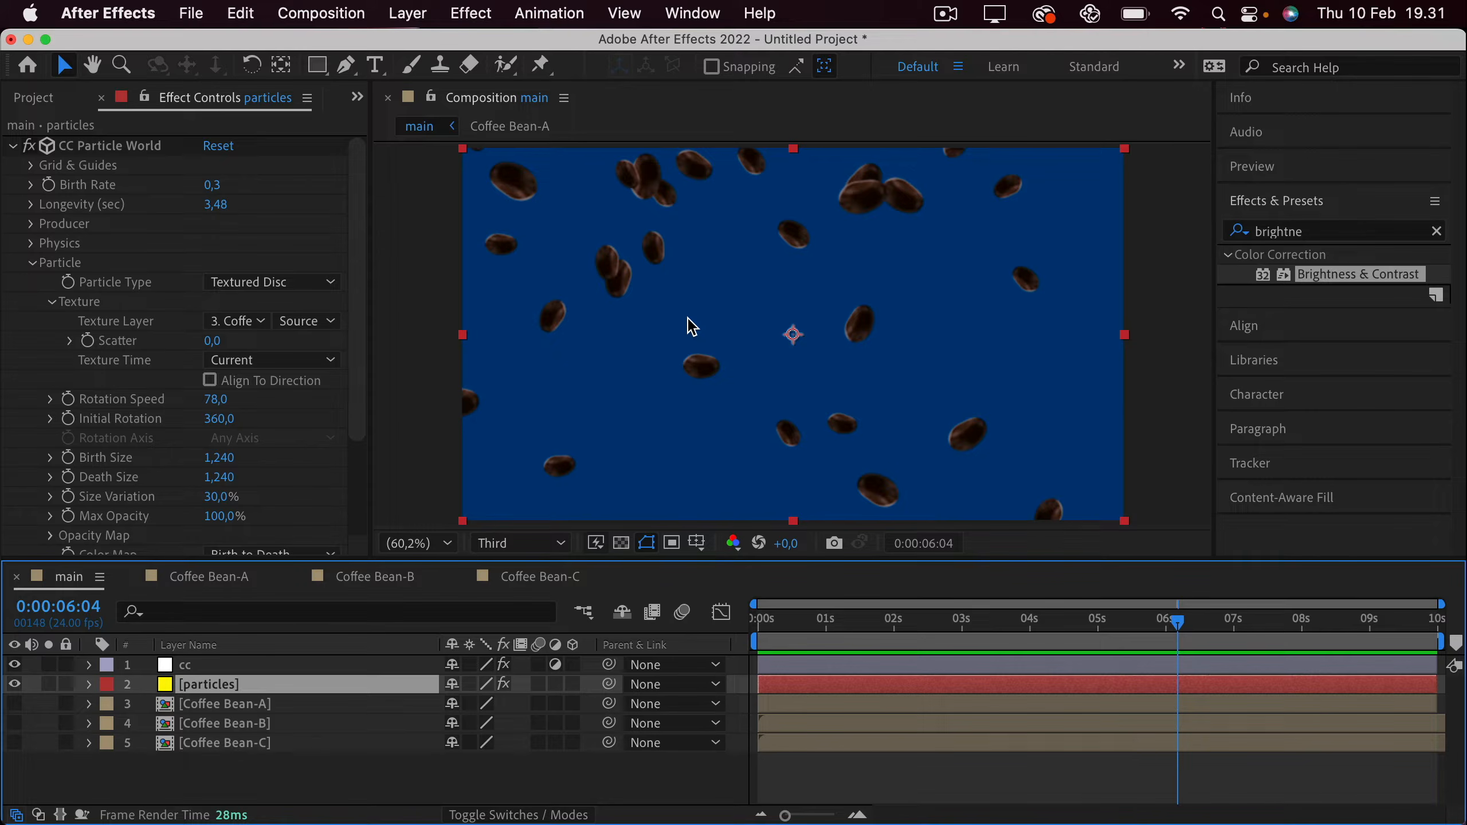
click(32, 262)
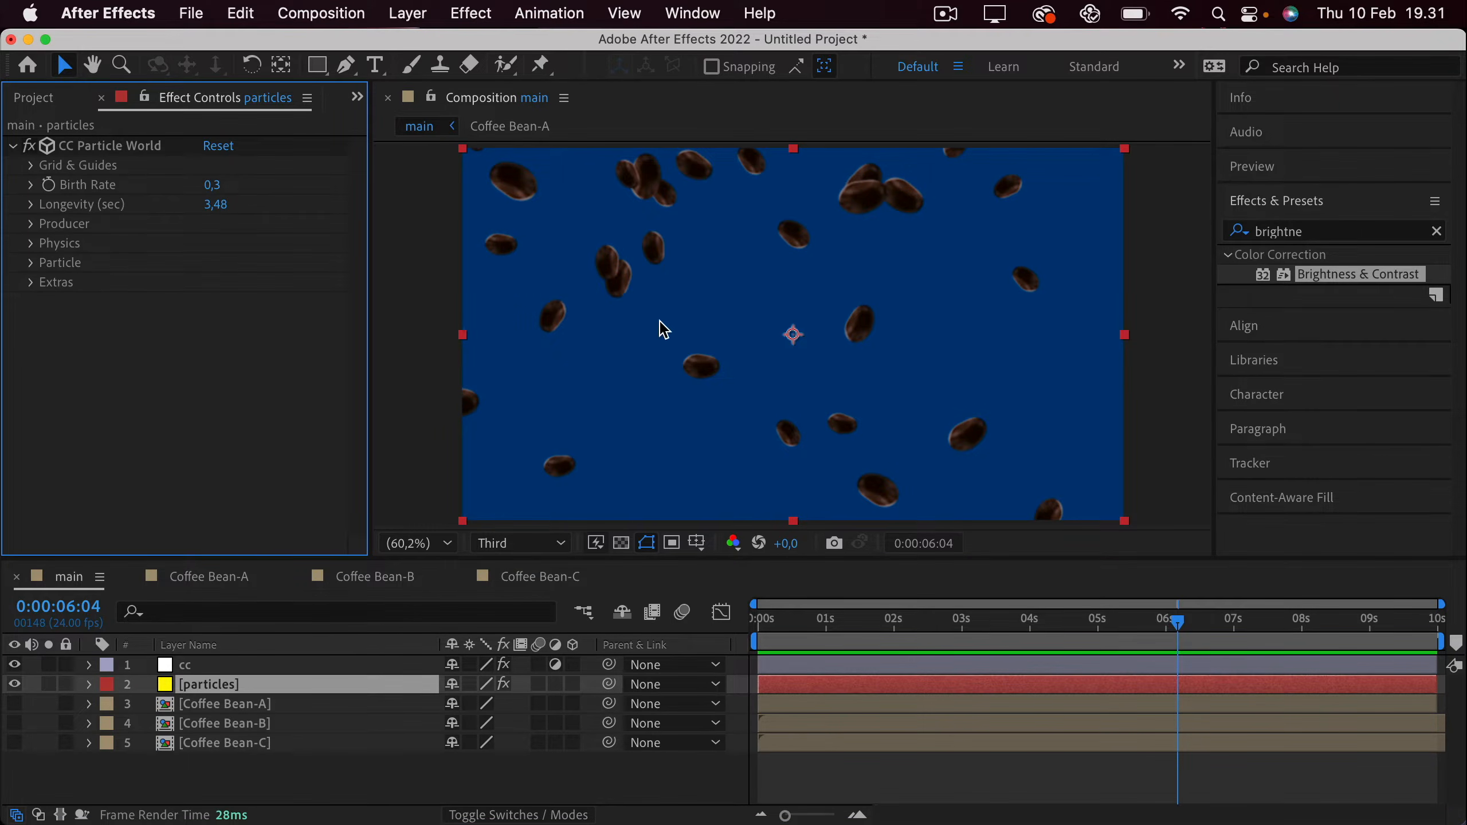
Set the CC Particle World physics Gravity to 0,07 and preview the slower bean fall.
click(30, 244)
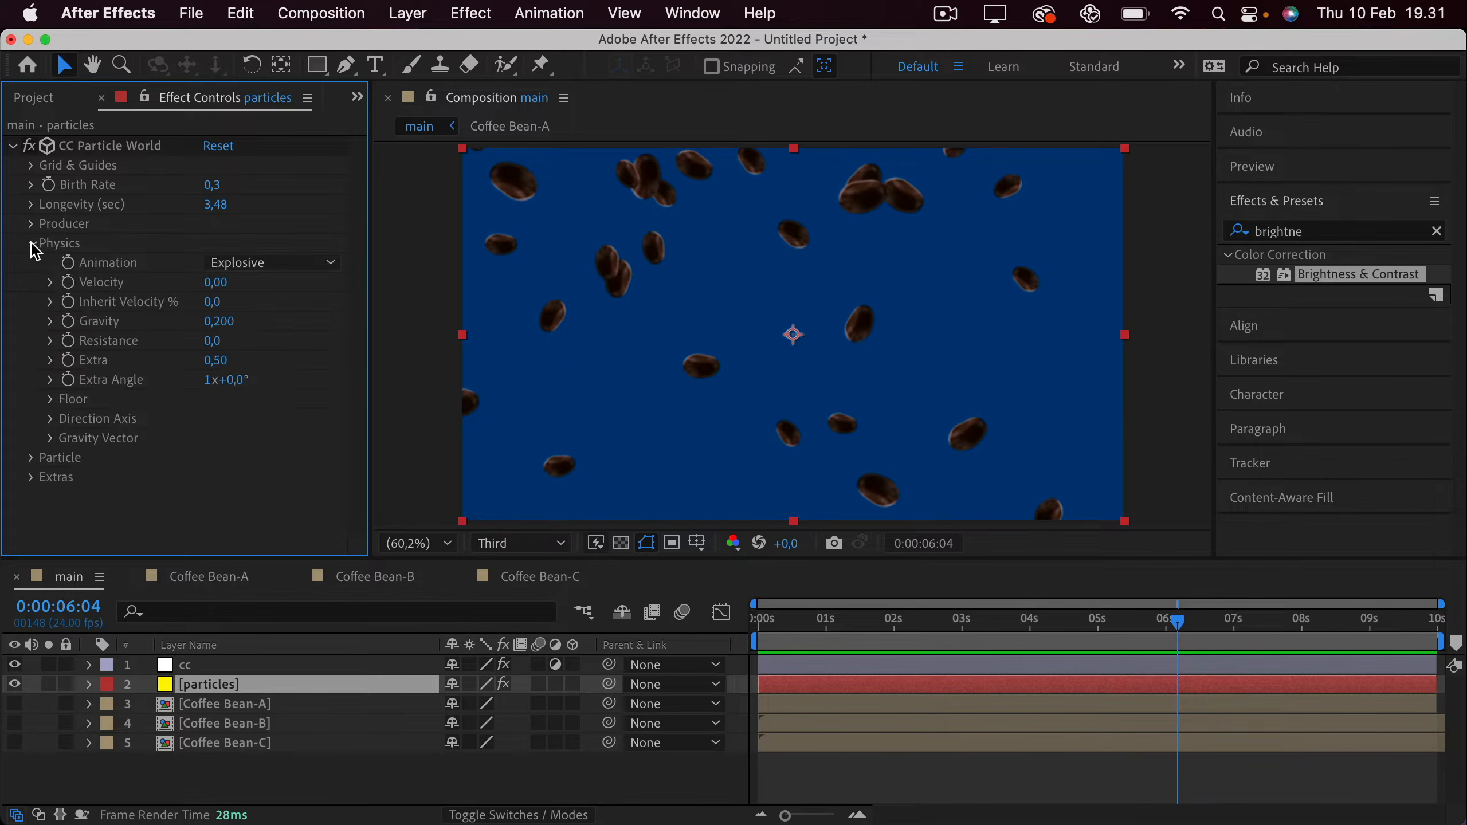
click(217, 321)
text(0,07)
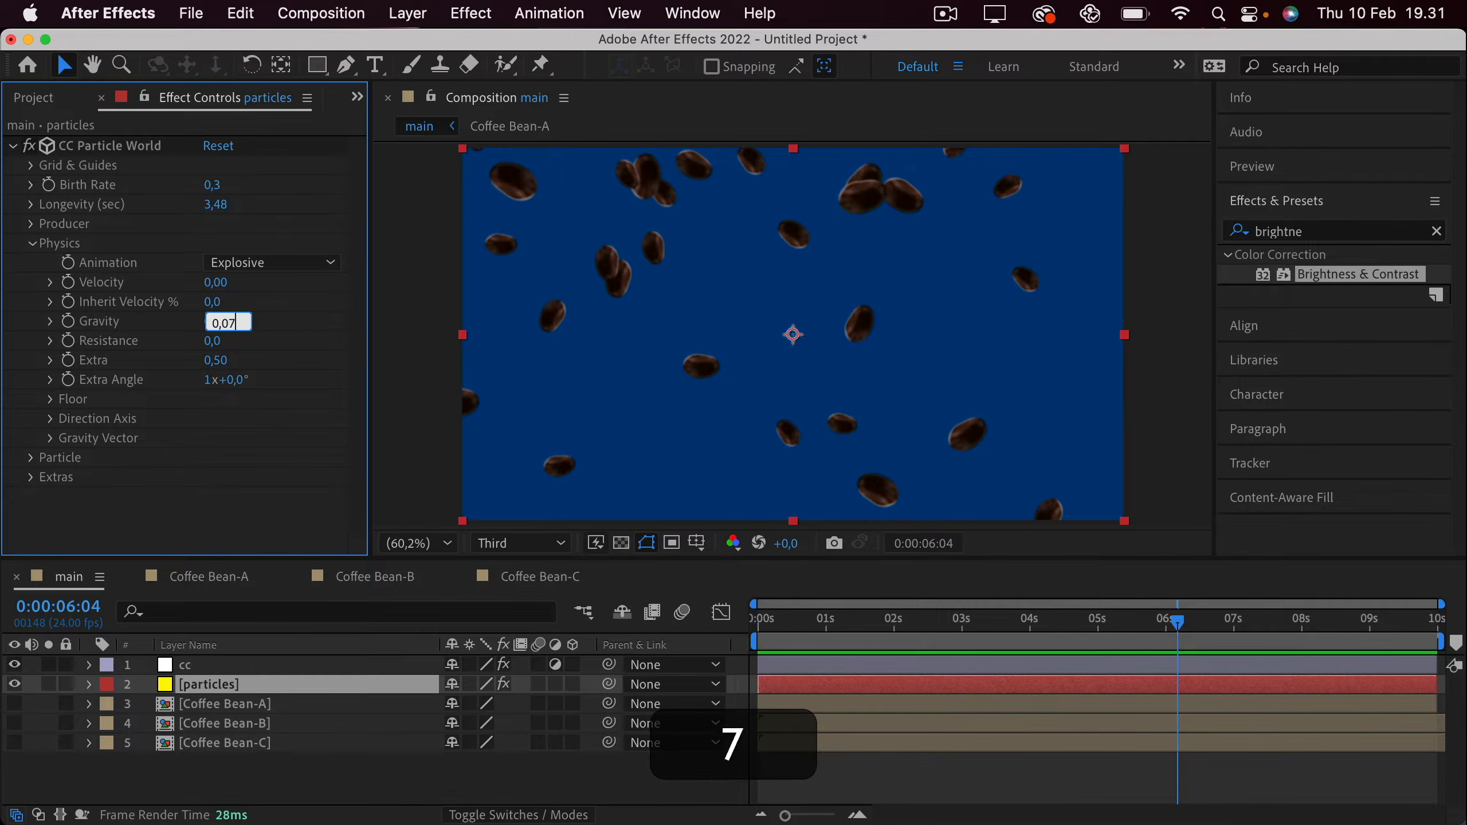
key(Return)
key(space)
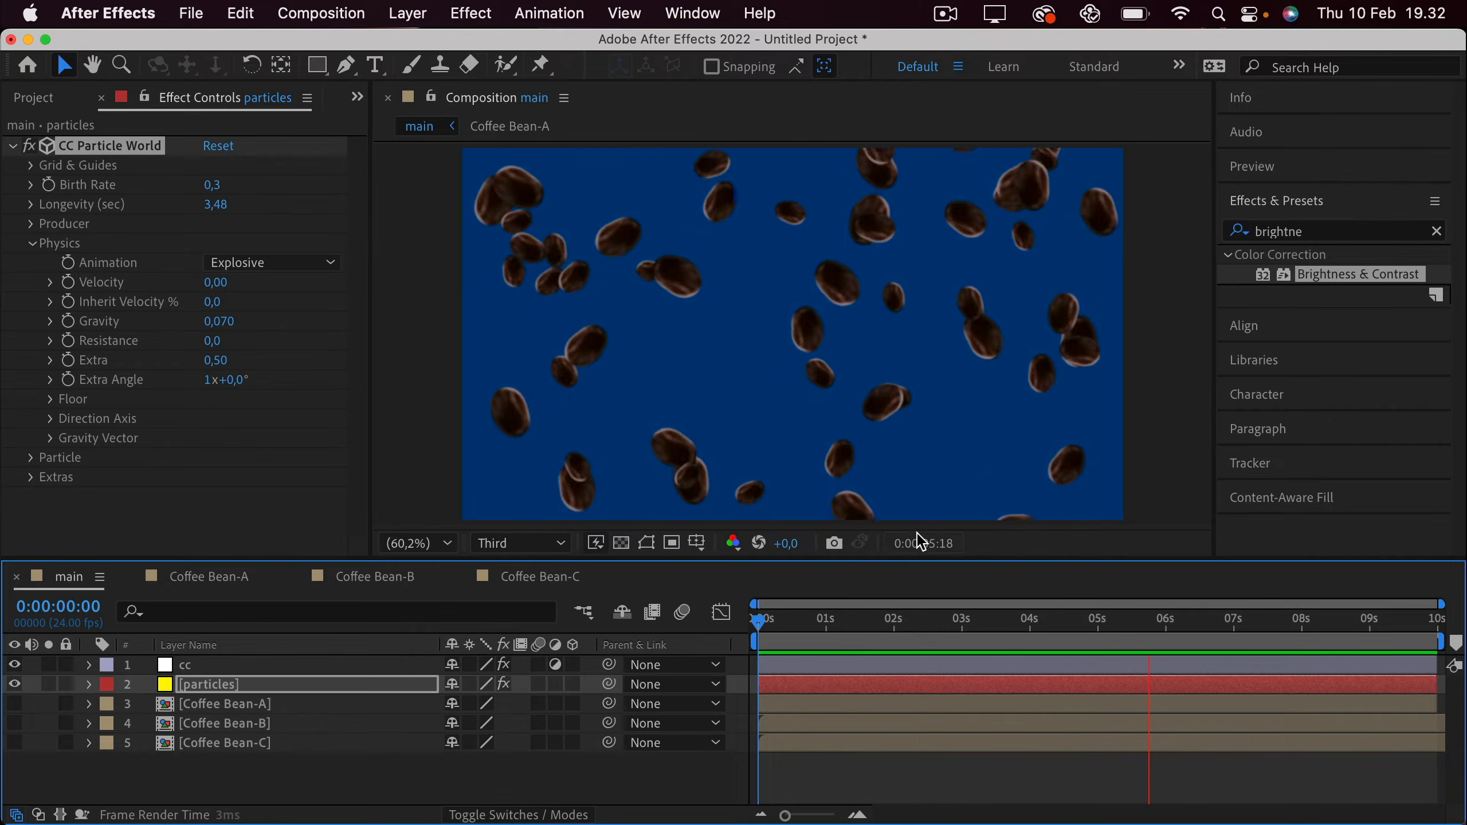
key(space)
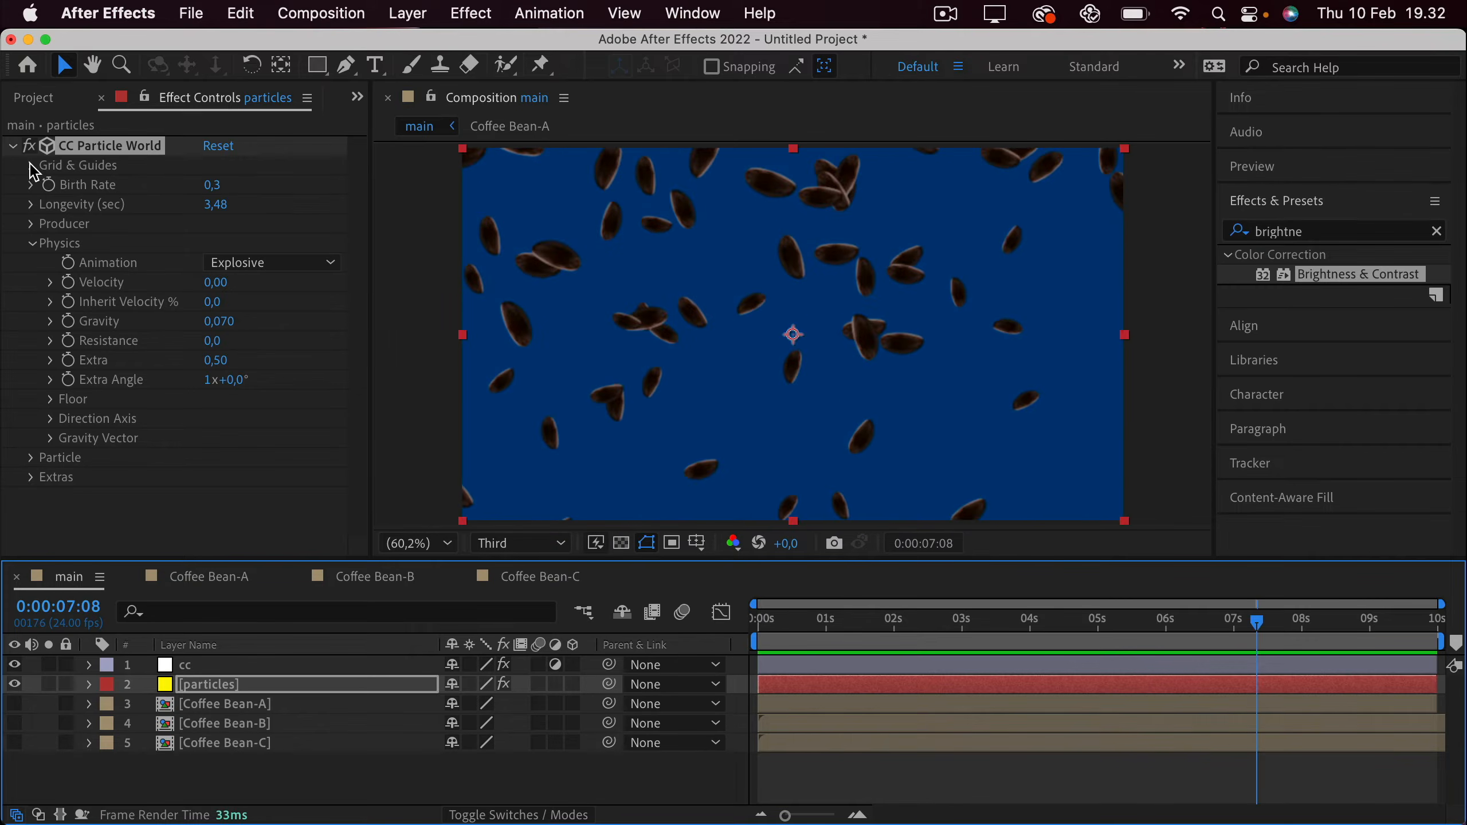
Try a CC Particle World Birth Rate of 0,0 and preview the bean density.
key(super+z)
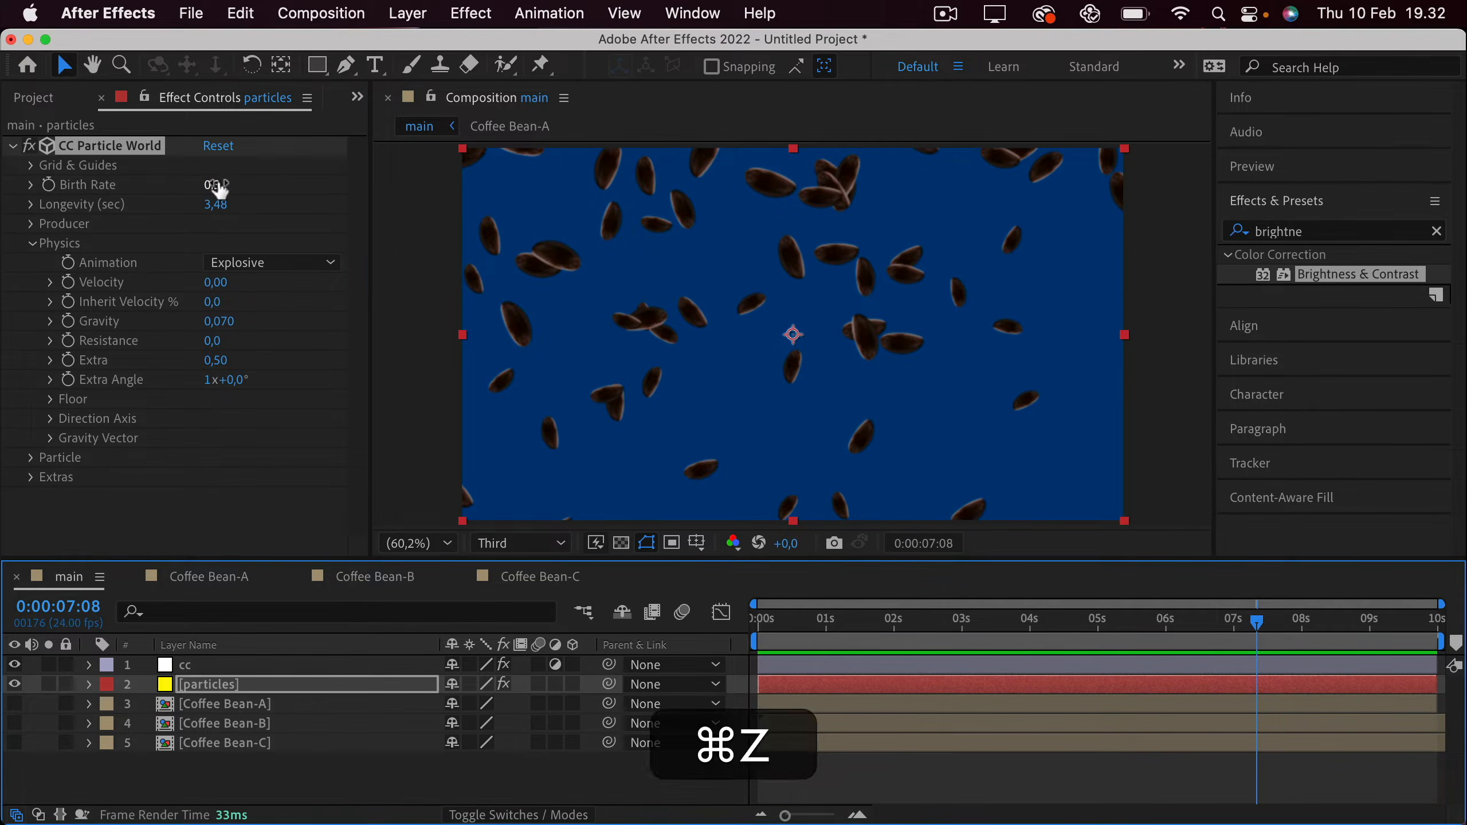
click(242, 187)
text(0)
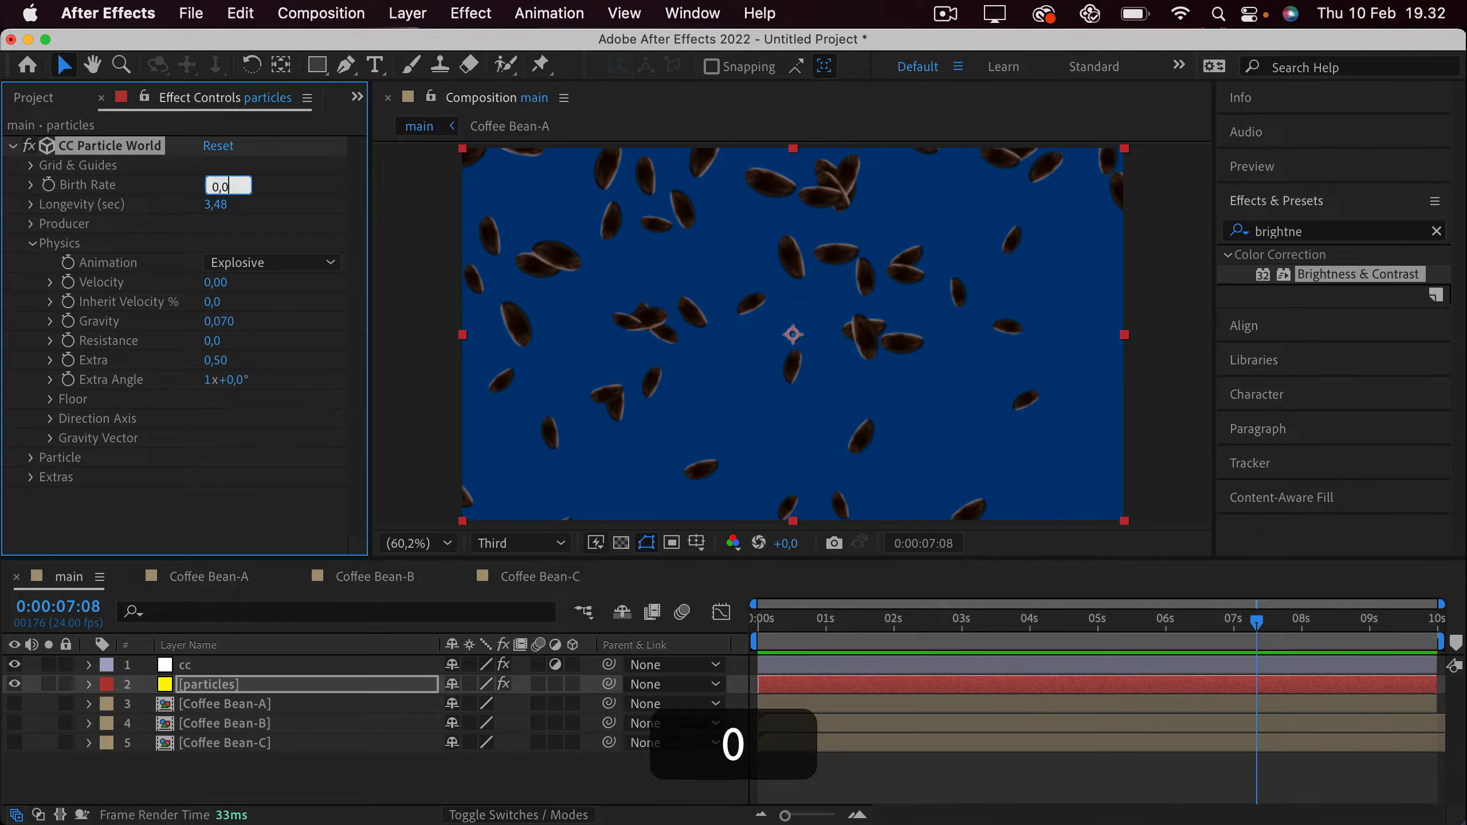
key(Return)
drag(754, 621, 800, 623)
key(space)
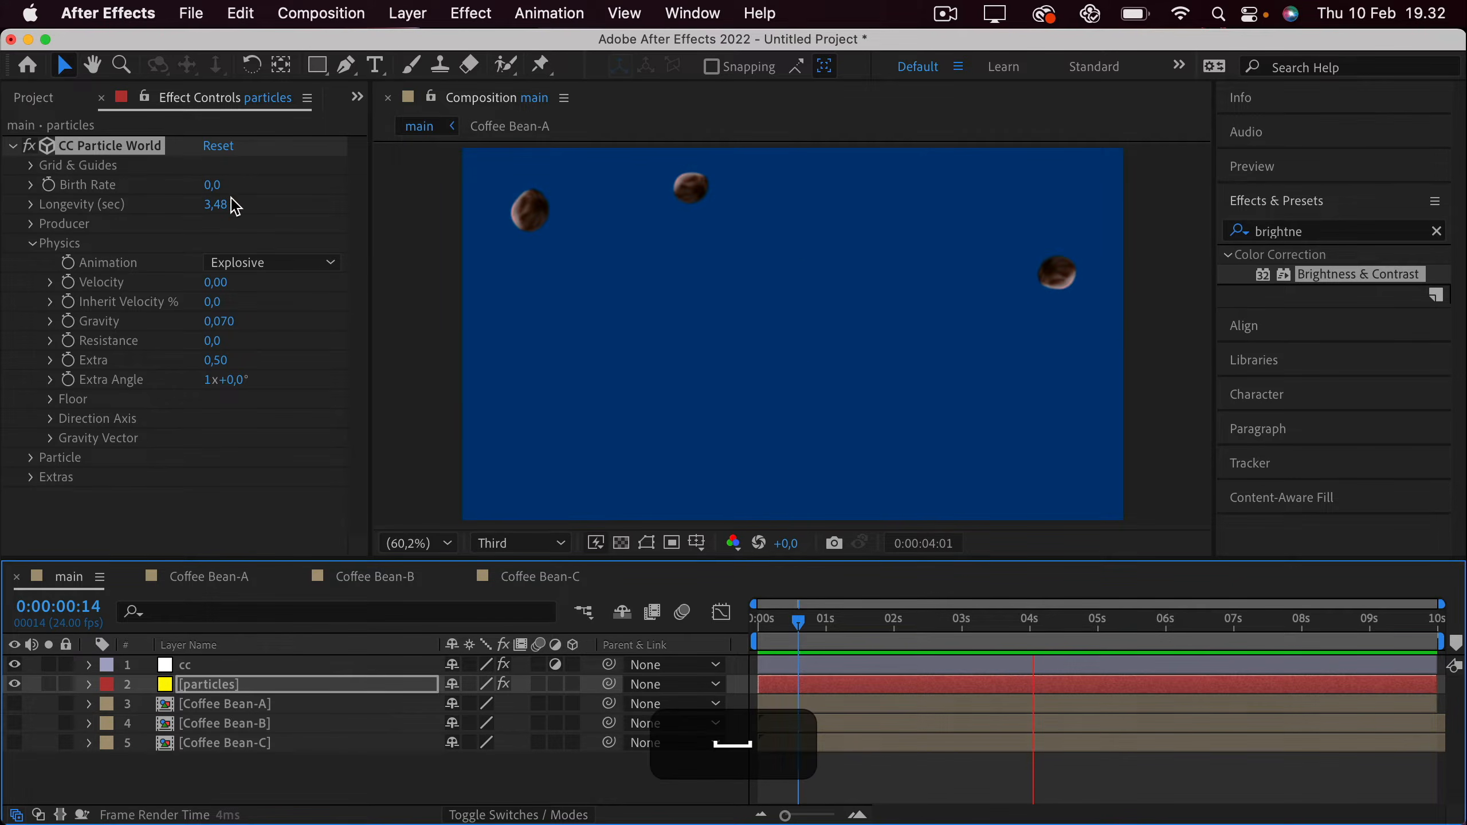
Set the CC Particle World Birth Rate to 0,035 and preview the bean rain.
click(214, 185)
click(214, 186)
text(0,035)
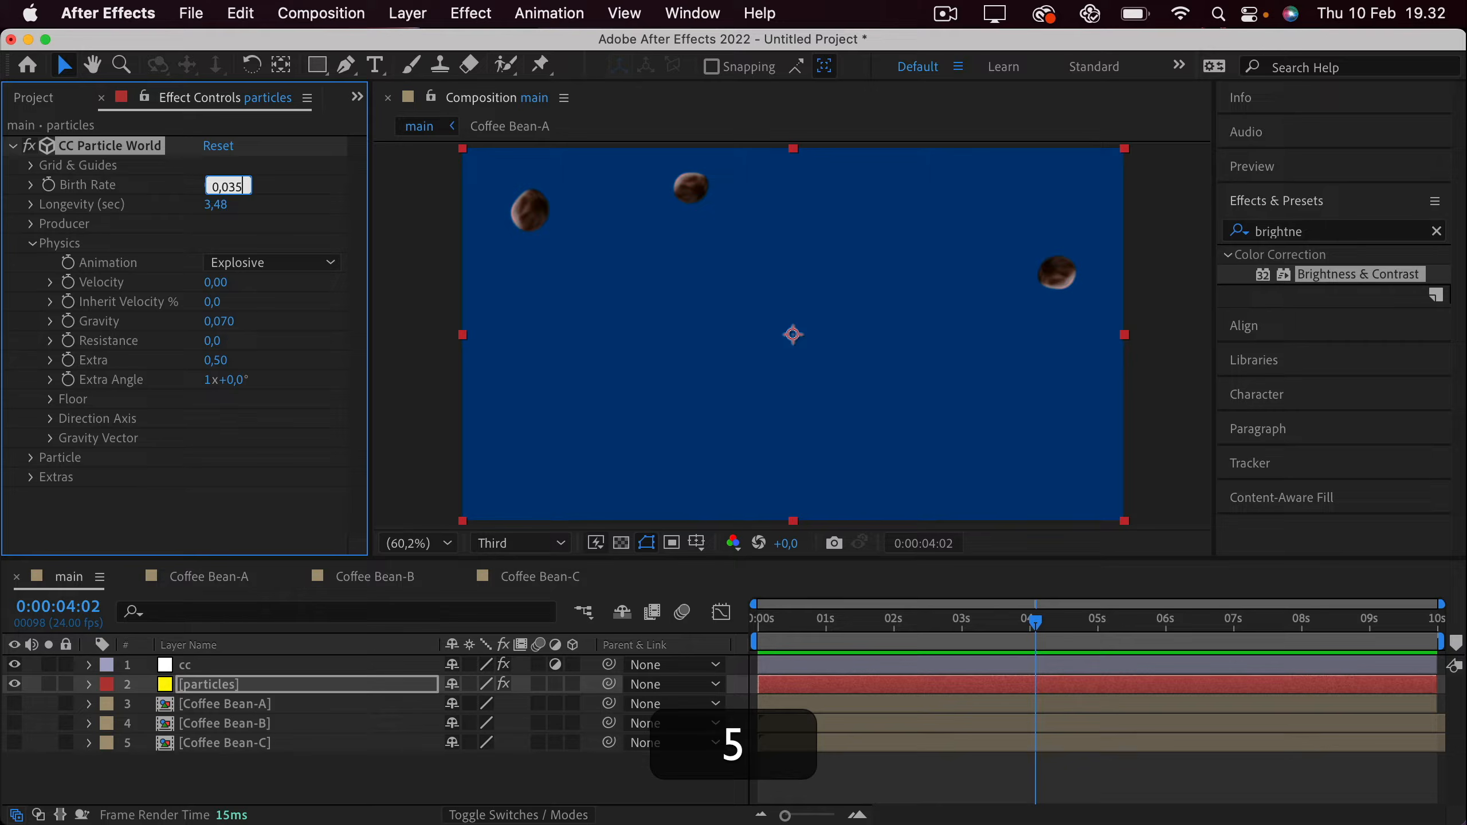
key(Return)
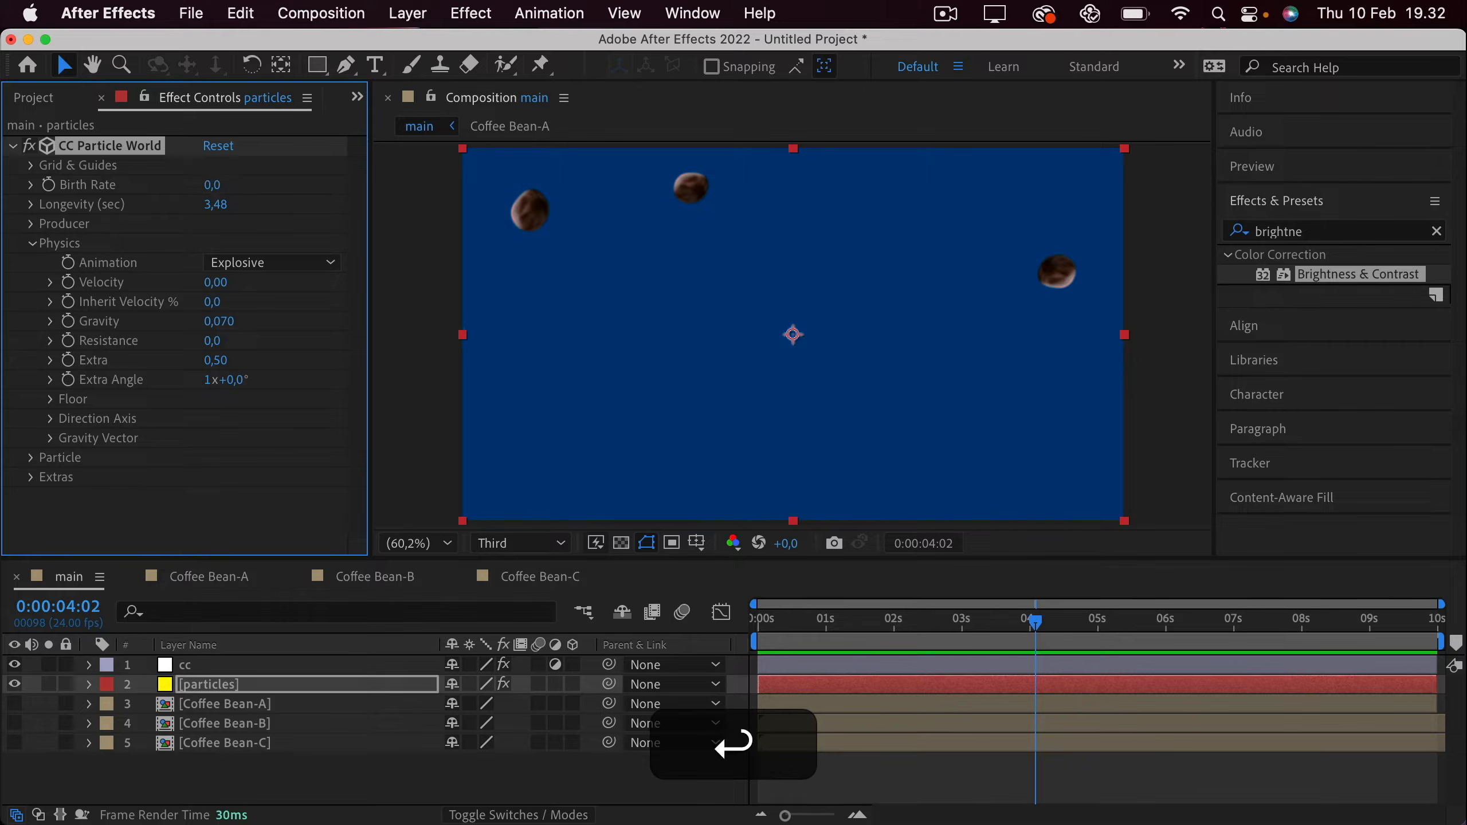
drag(775, 627, 918, 666)
key(space)
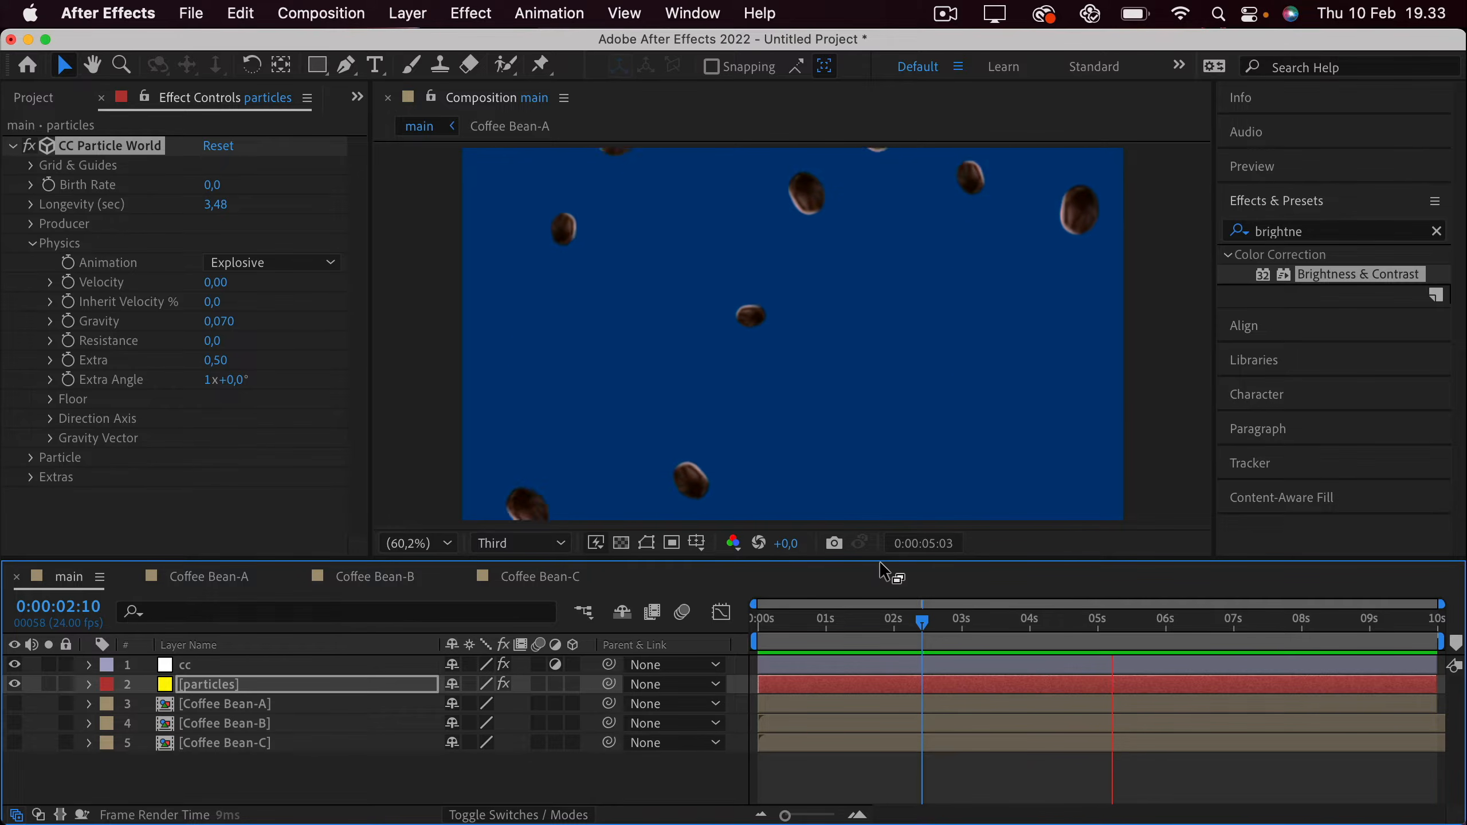
key(space)
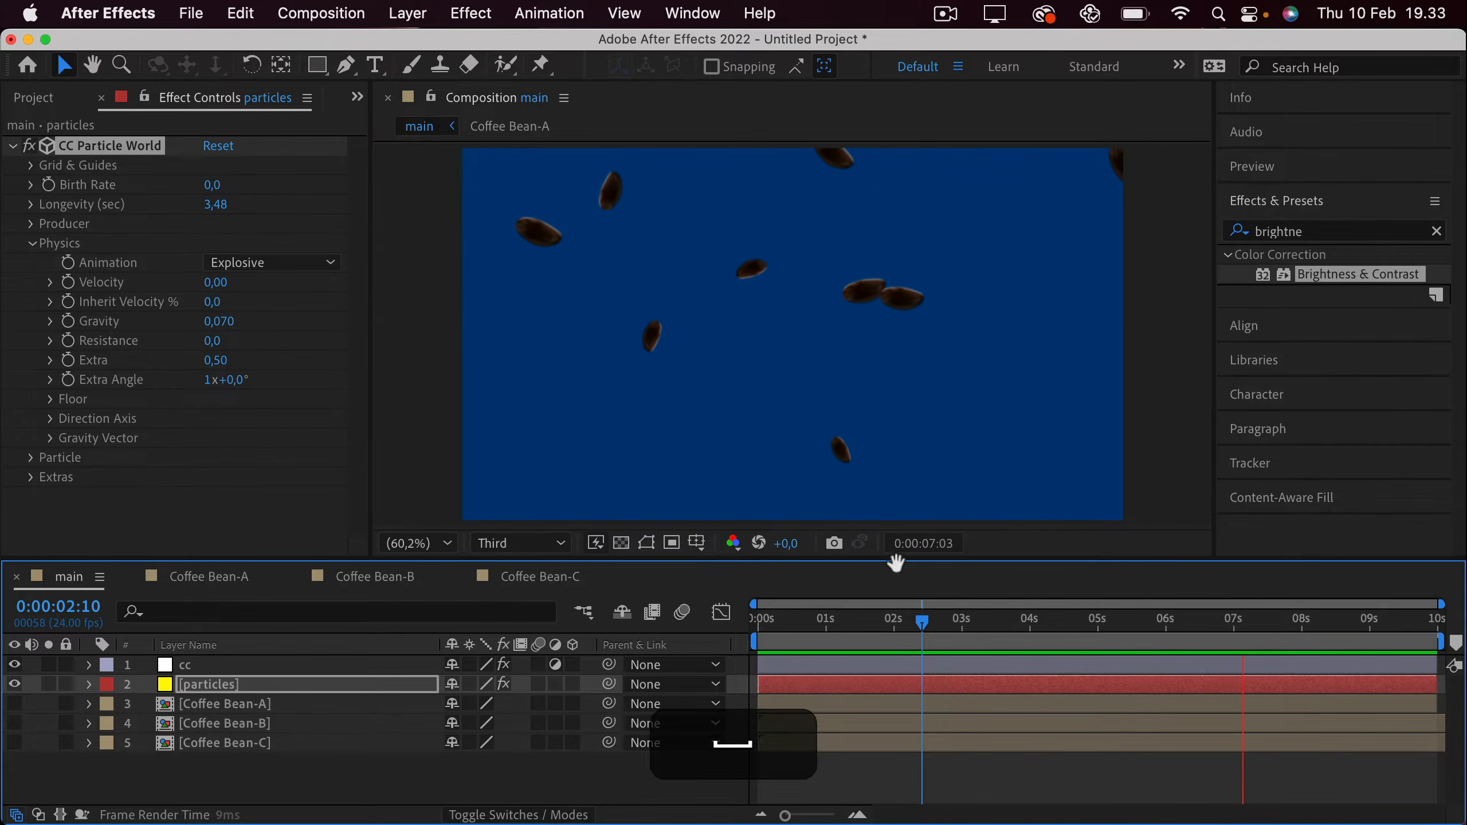
click(272, 706)
click(266, 726)
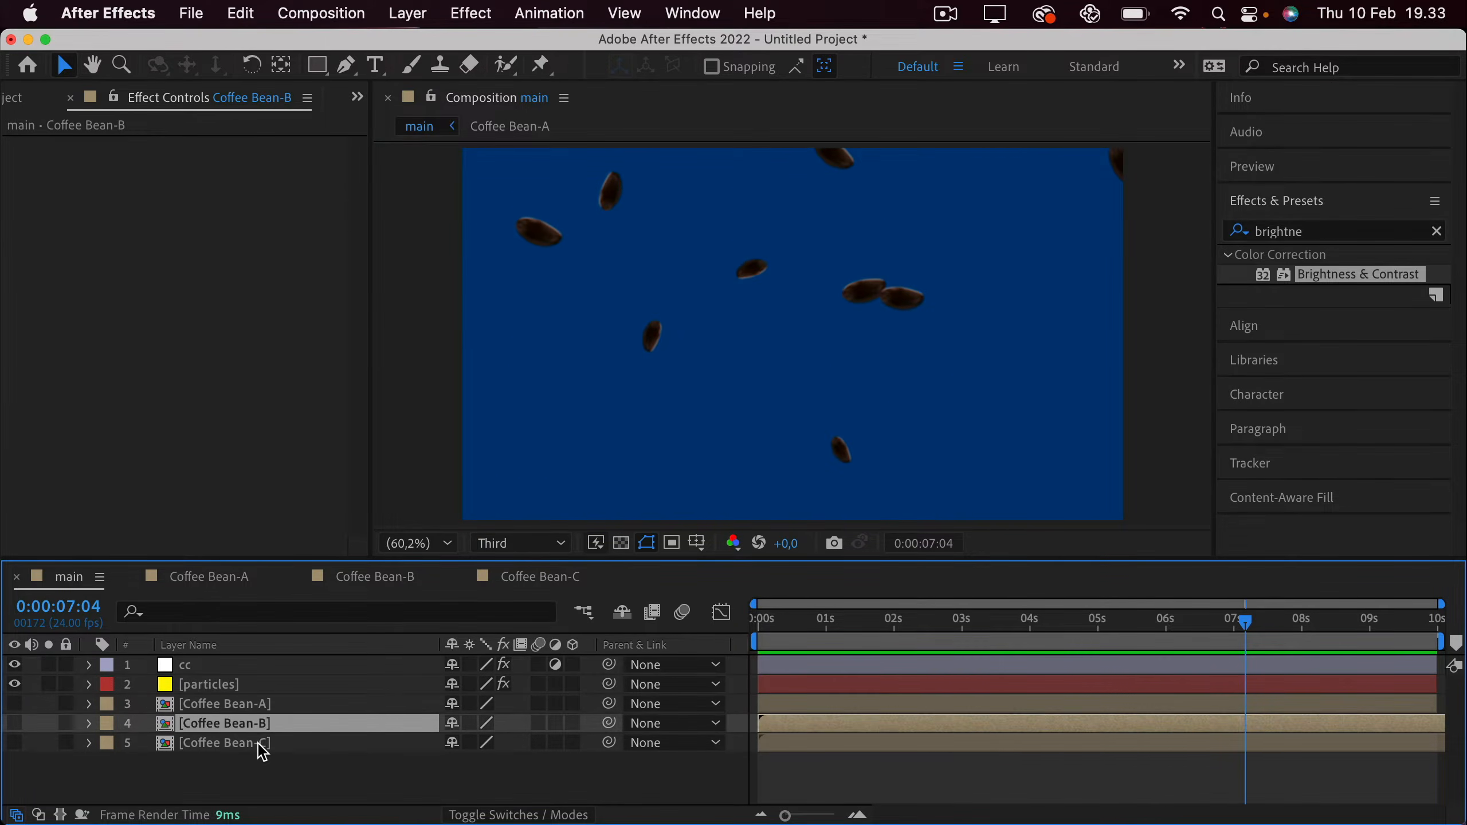
click(263, 744)
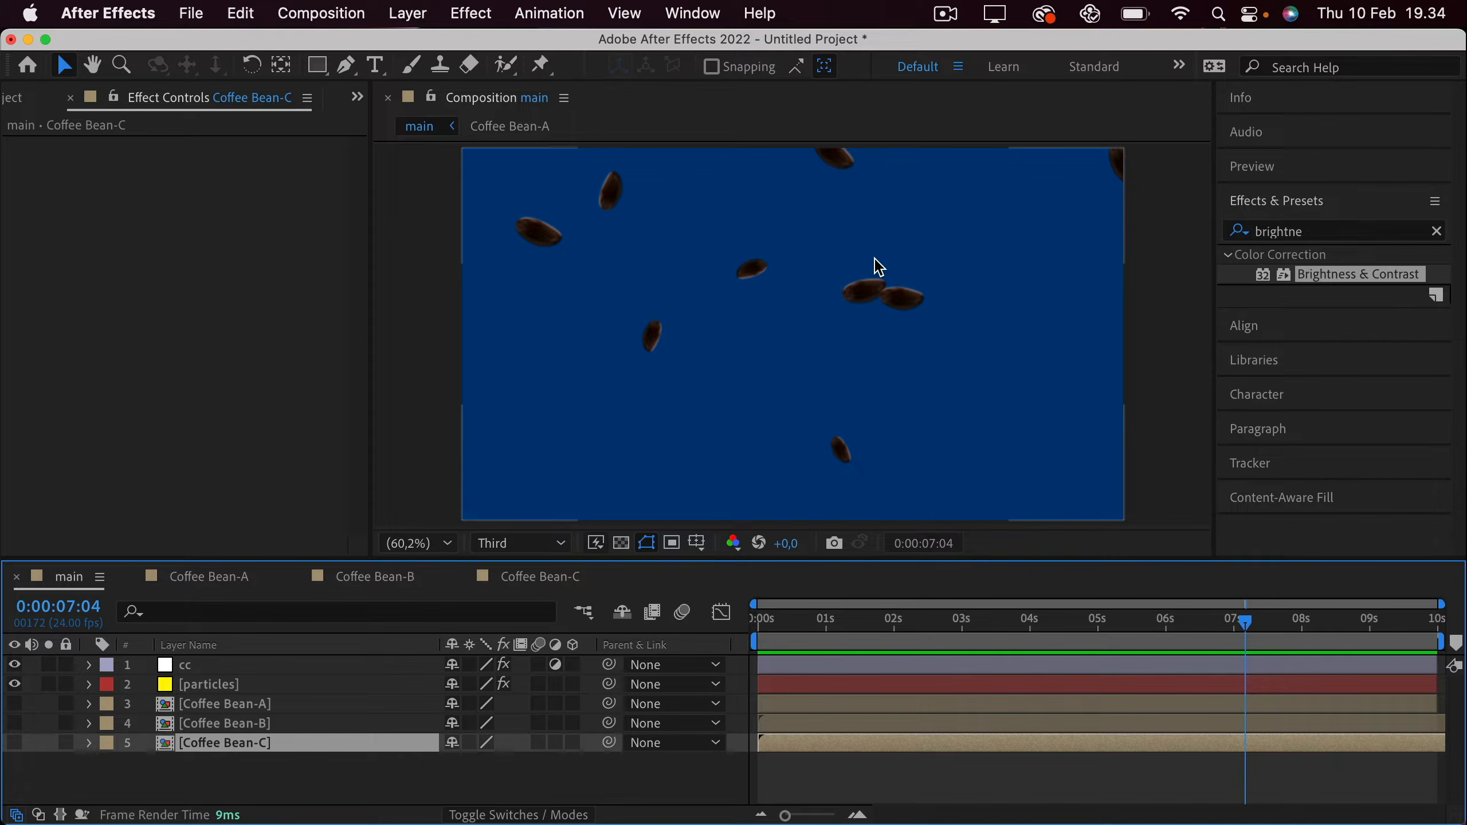
click(234, 685)
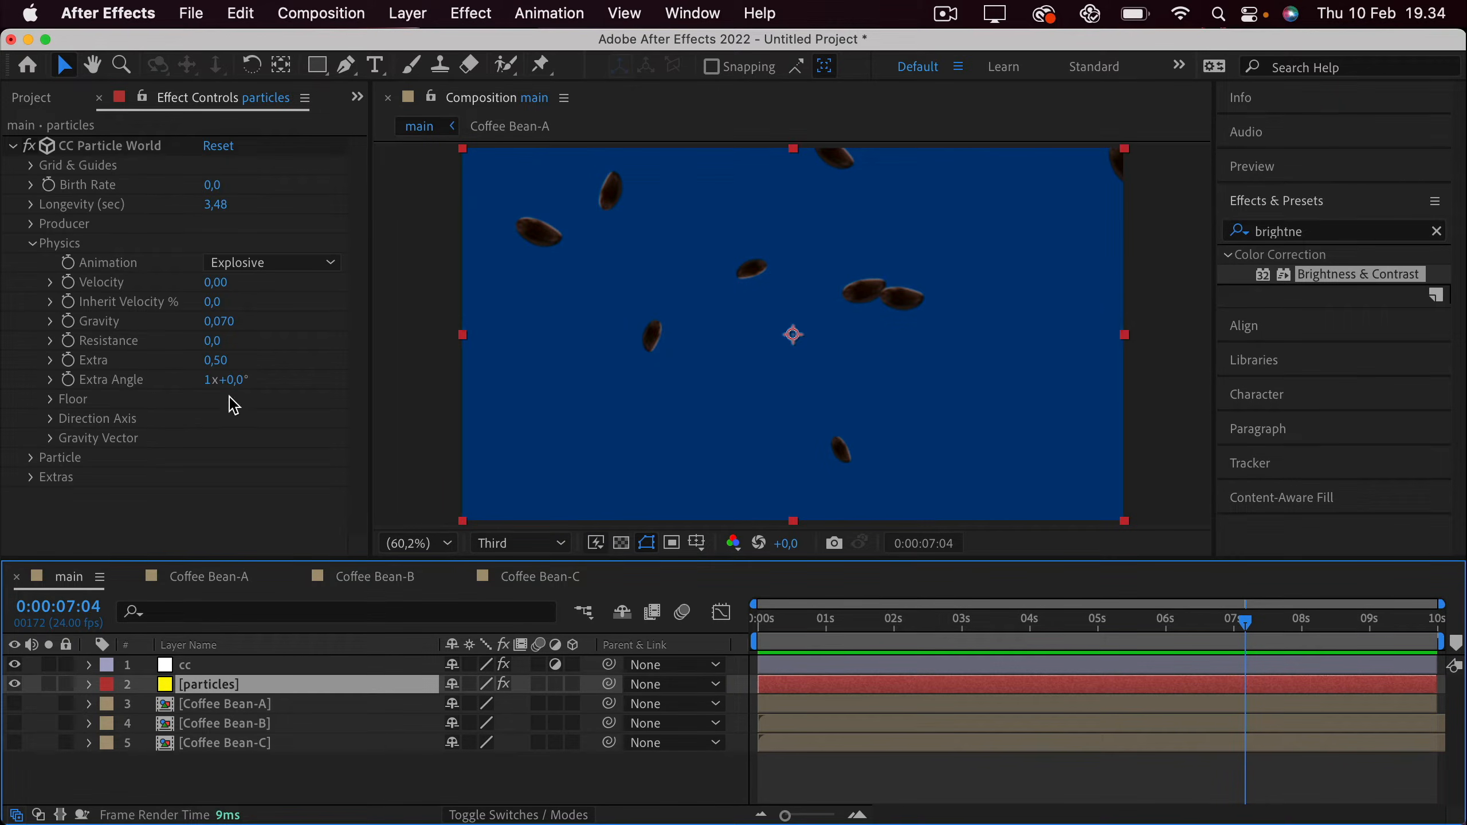
click(139, 149)
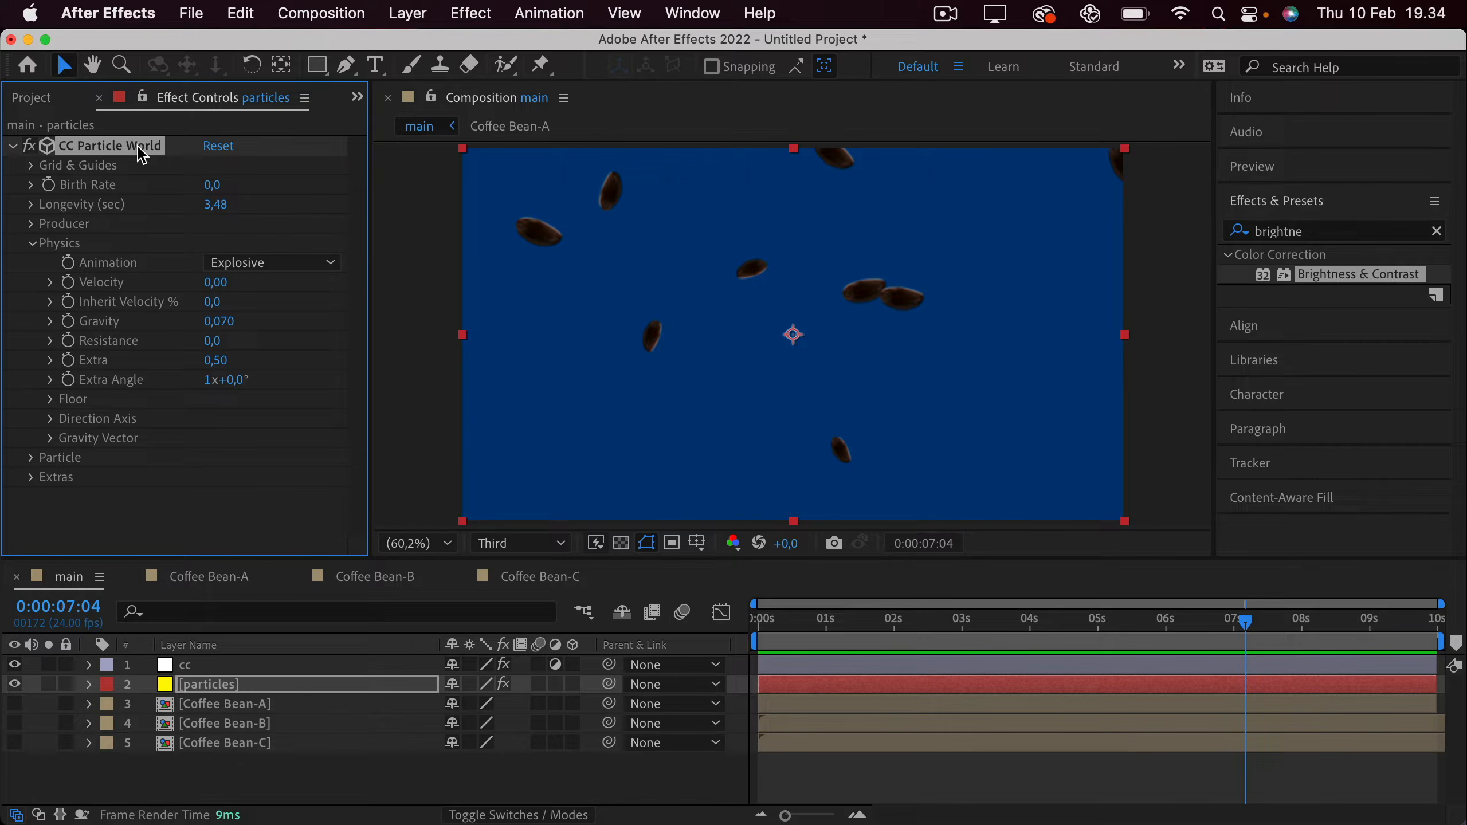
Duplicate the particles layer twice in the main composition.
click(249, 691)
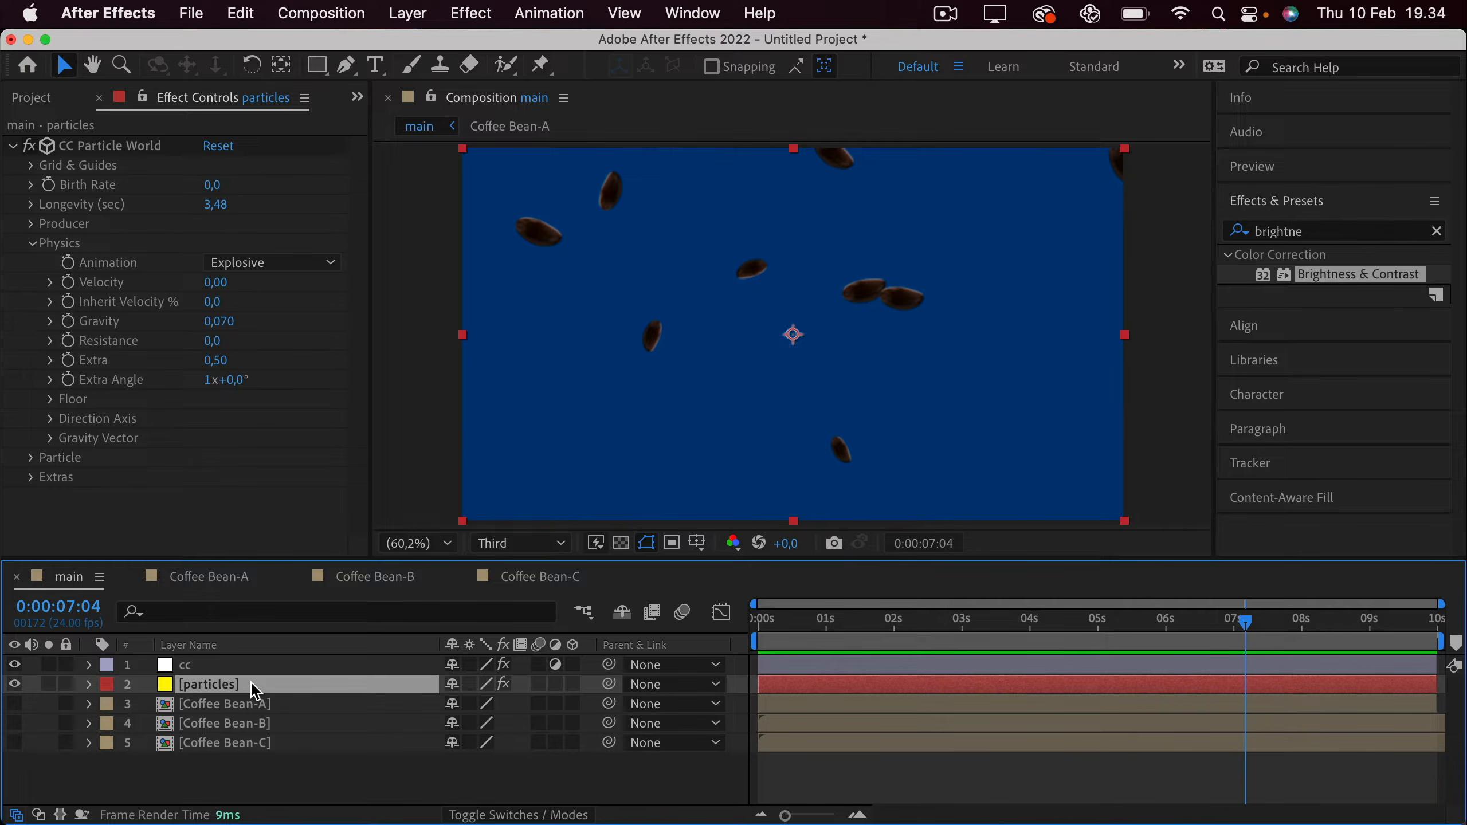
key(super+d)
key(super+d)
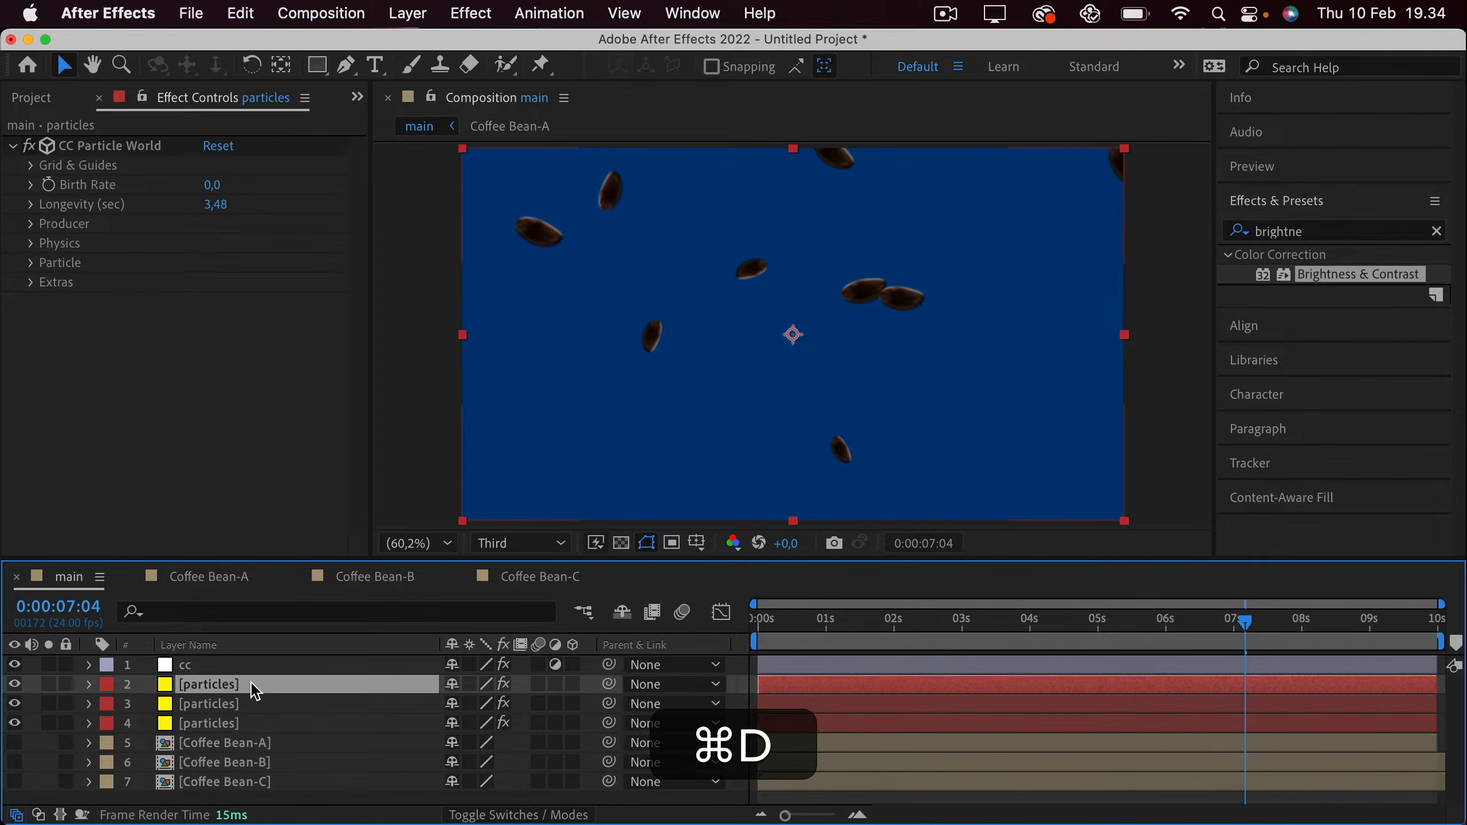
Rename the three particles layers, in stacking order, as particles-a-back, particles-b-back and particles-c-back.
key(Return)
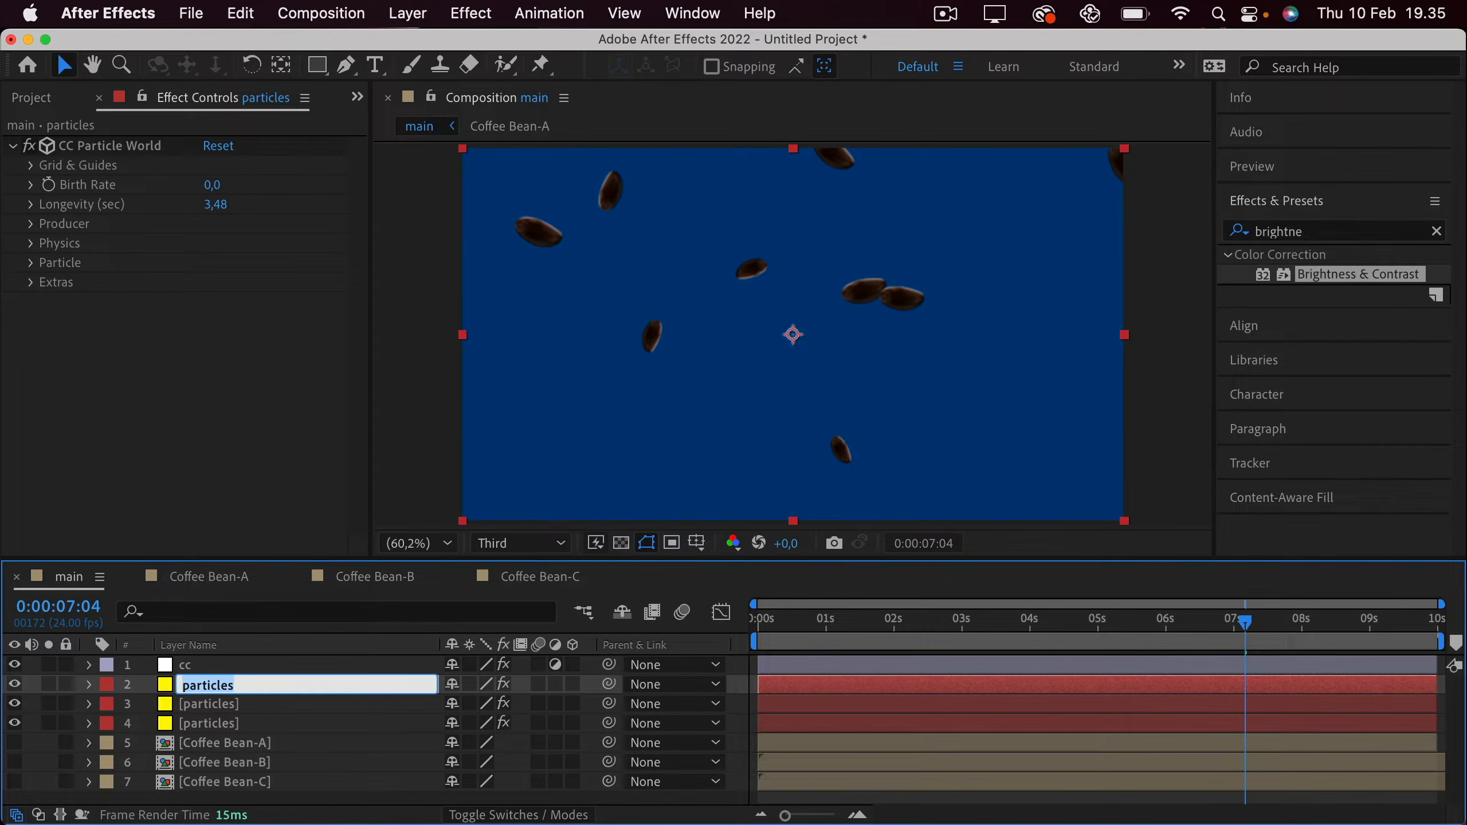
key(Right)
text(-a-back)
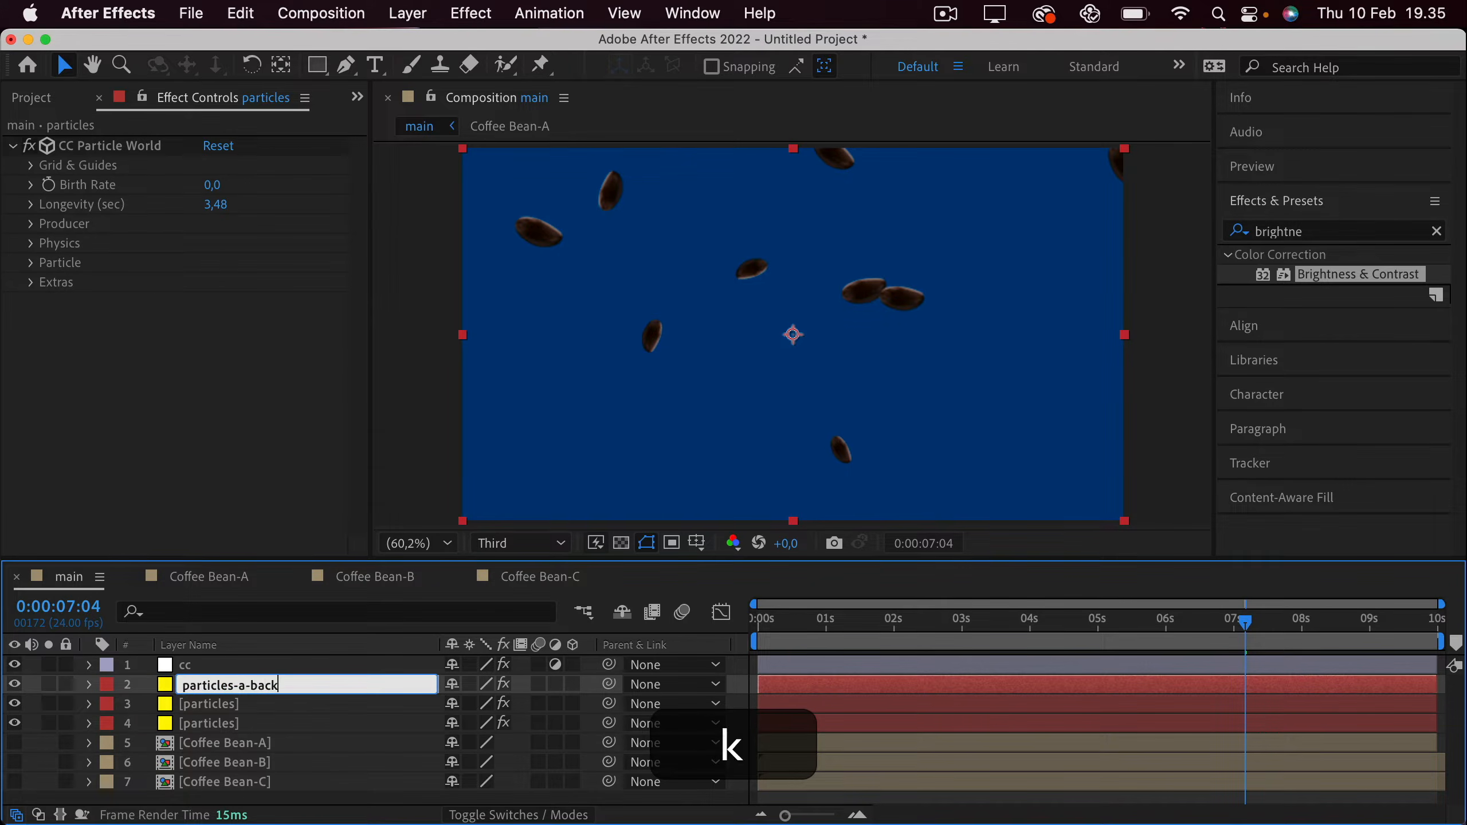
key(Return)
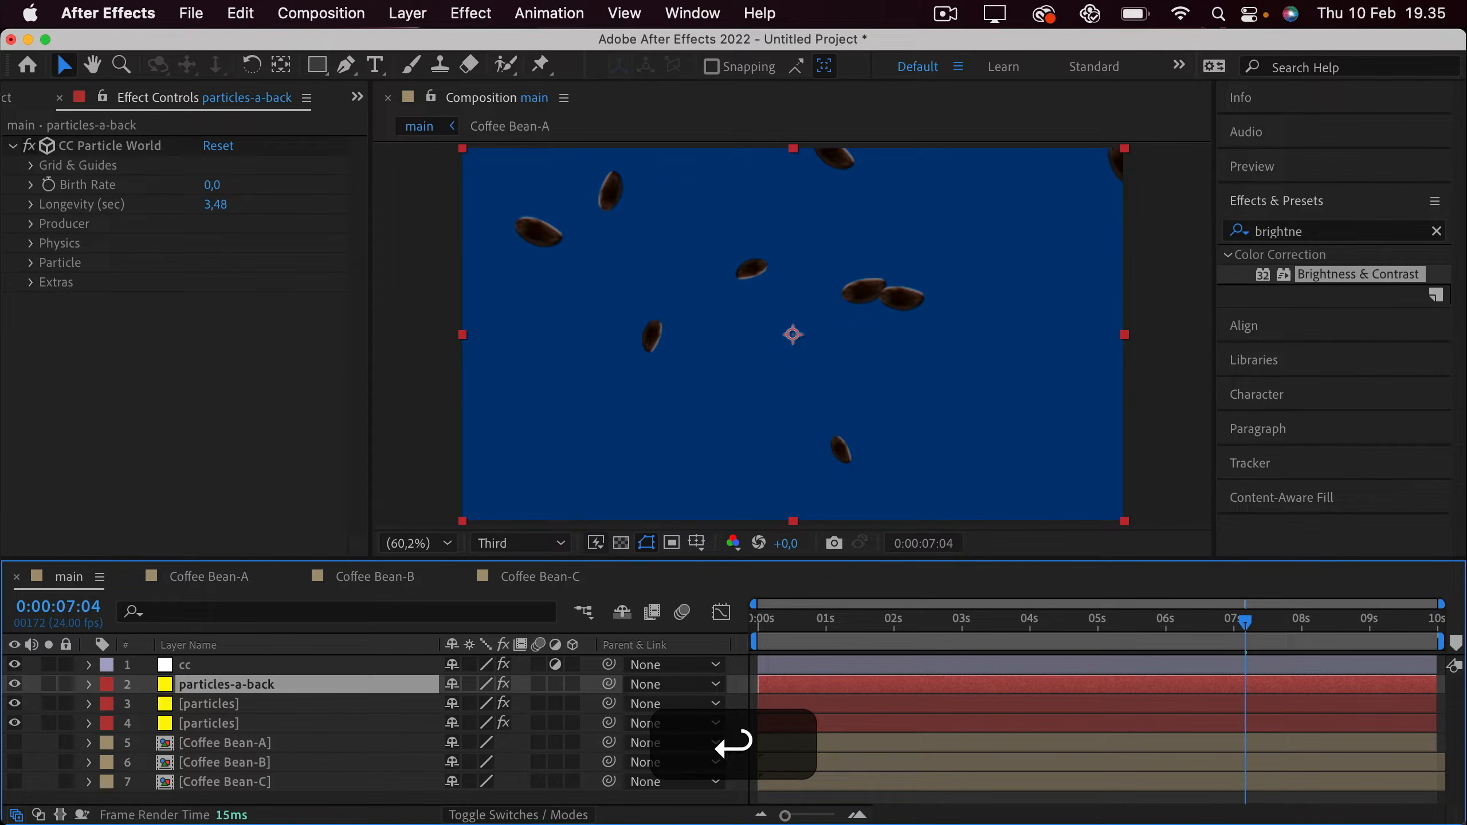
click(246, 705)
key(Return)
key(Right)
text(-b-back)
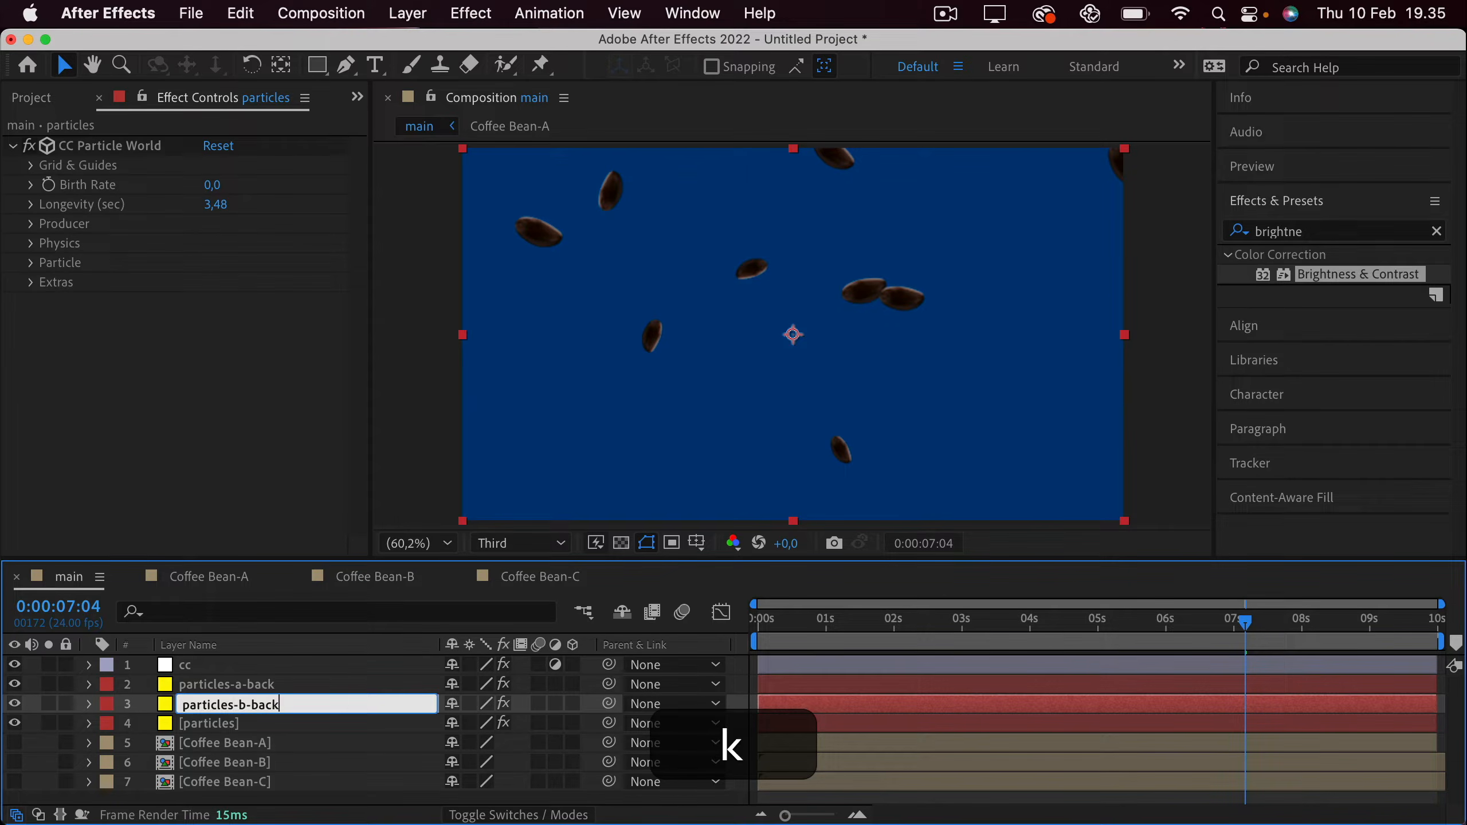
key(Return)
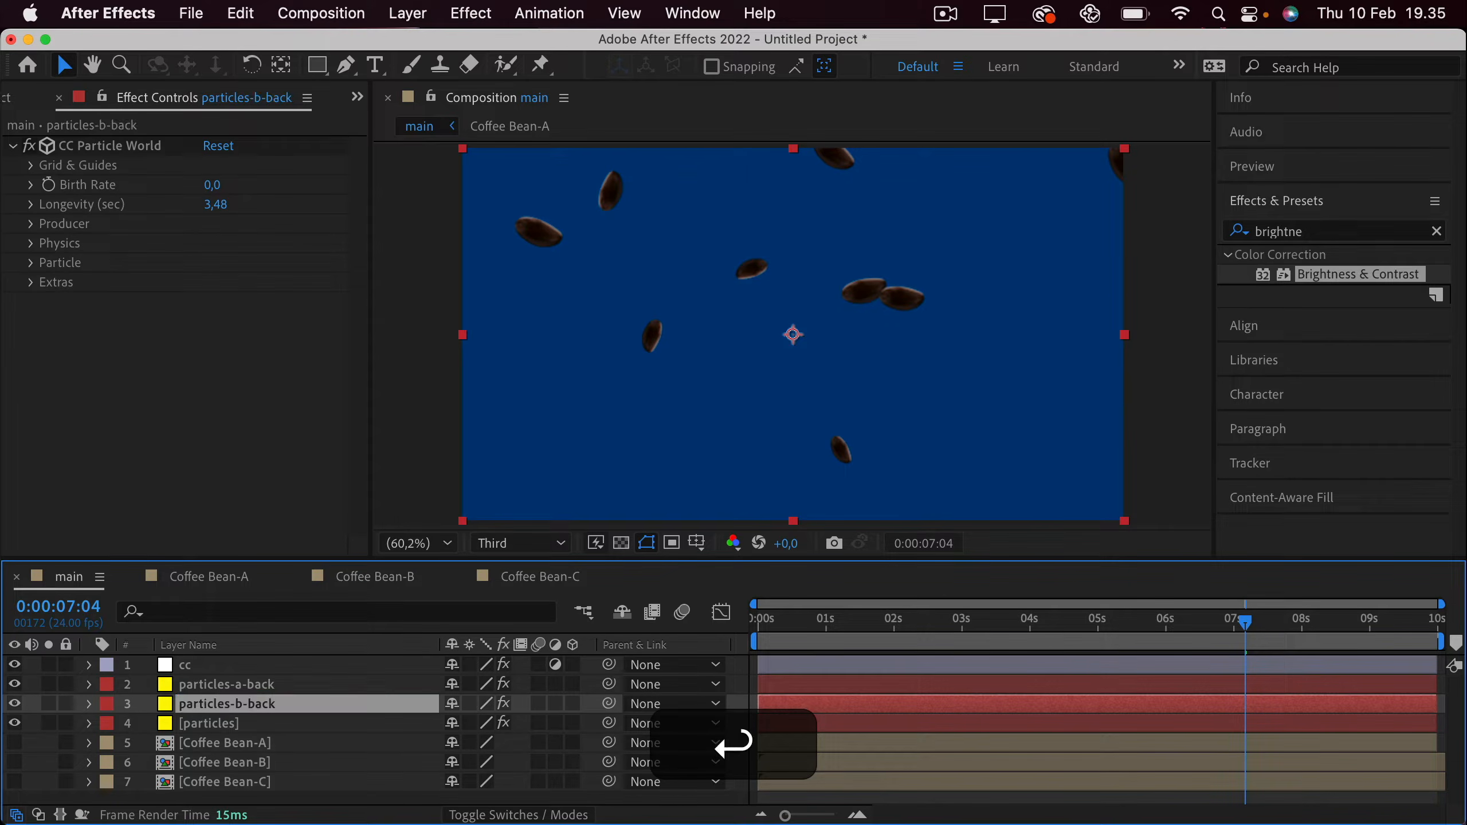
click(236, 726)
key(Return)
key(Right)
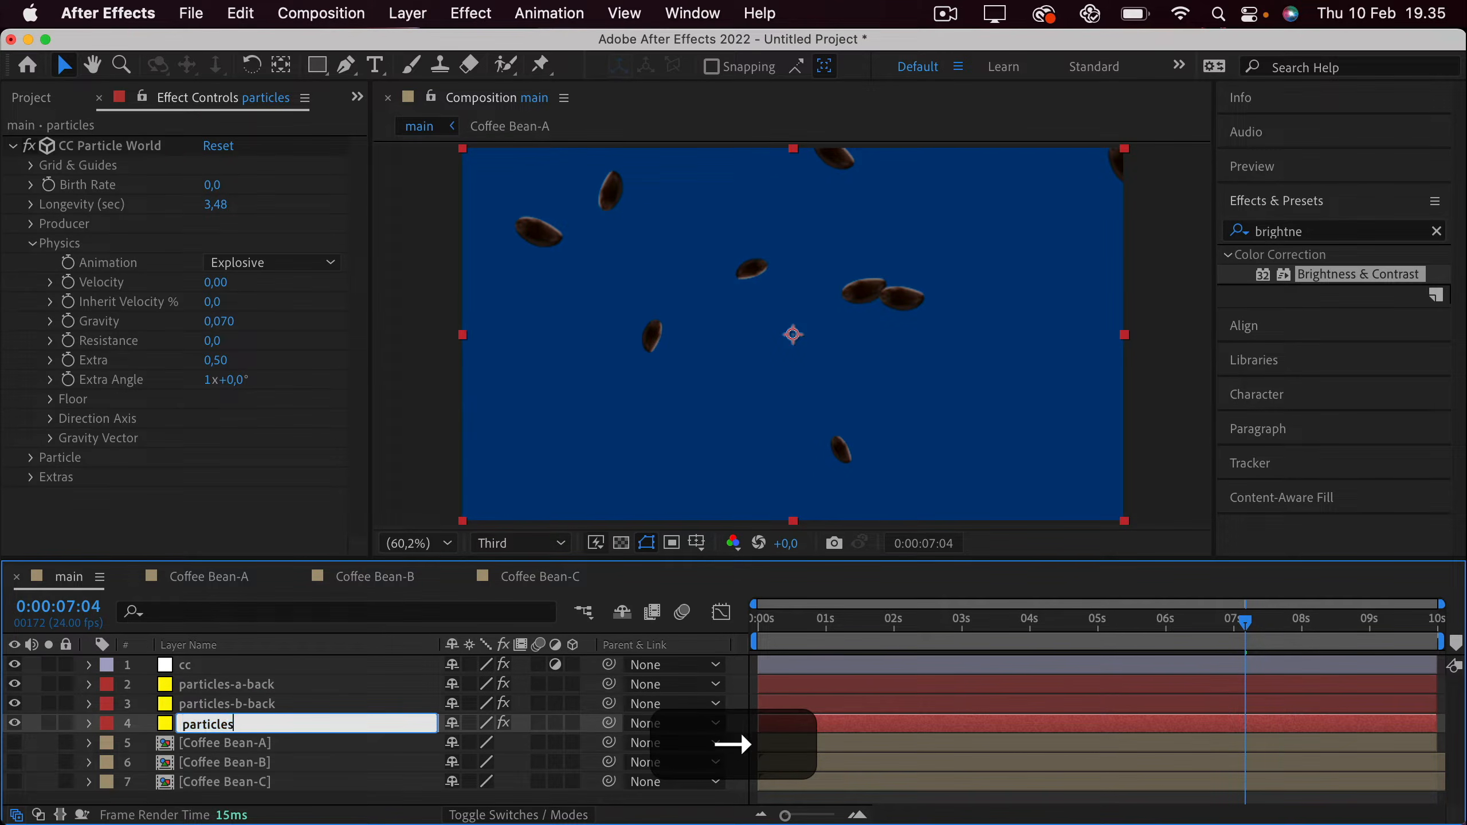
text(-c-back)
key(Return)
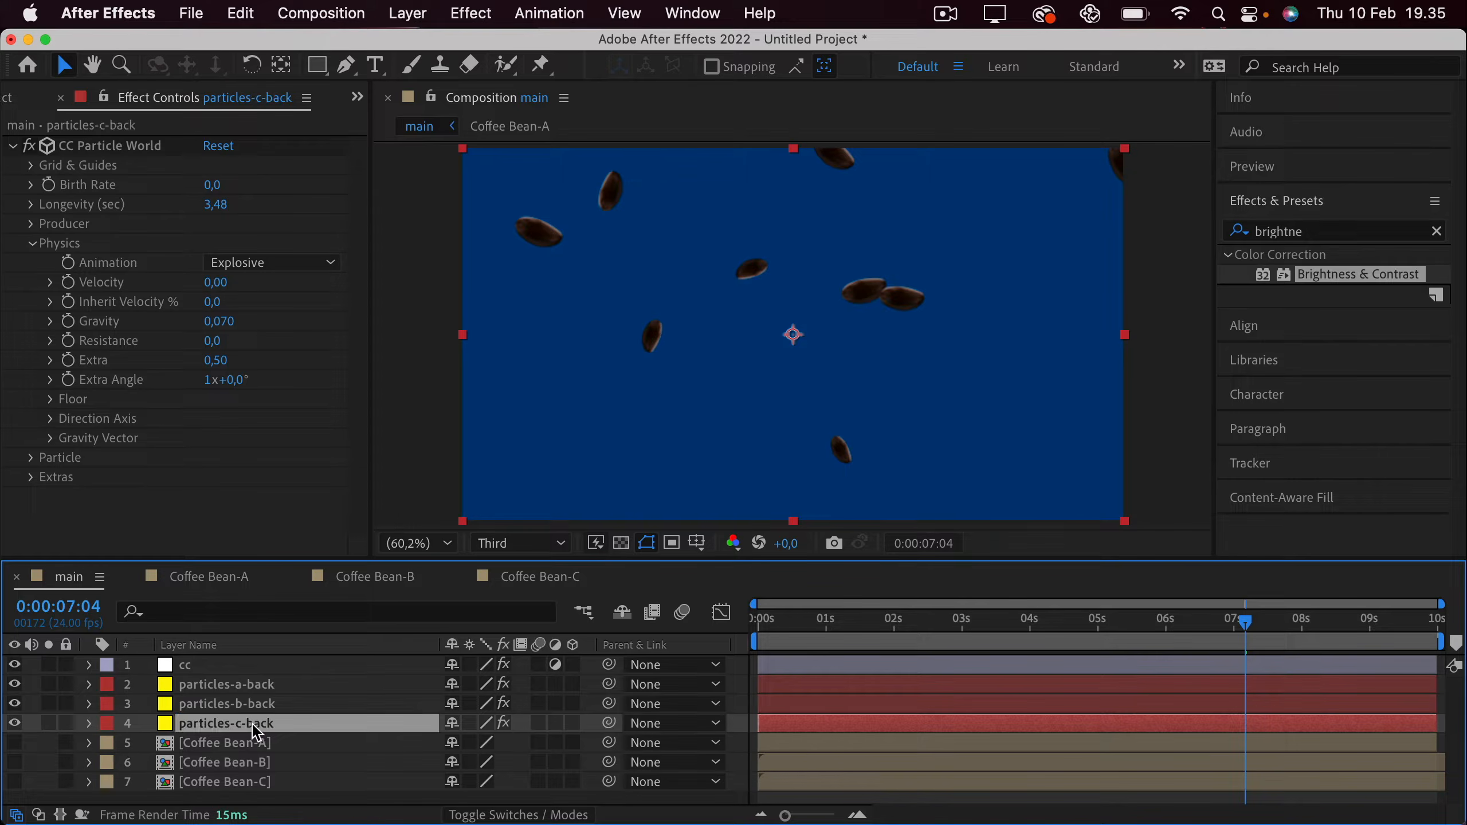
Set the CC Particle World Texture Layer of particles-b-back to Coffee Bean-B.
click(254, 688)
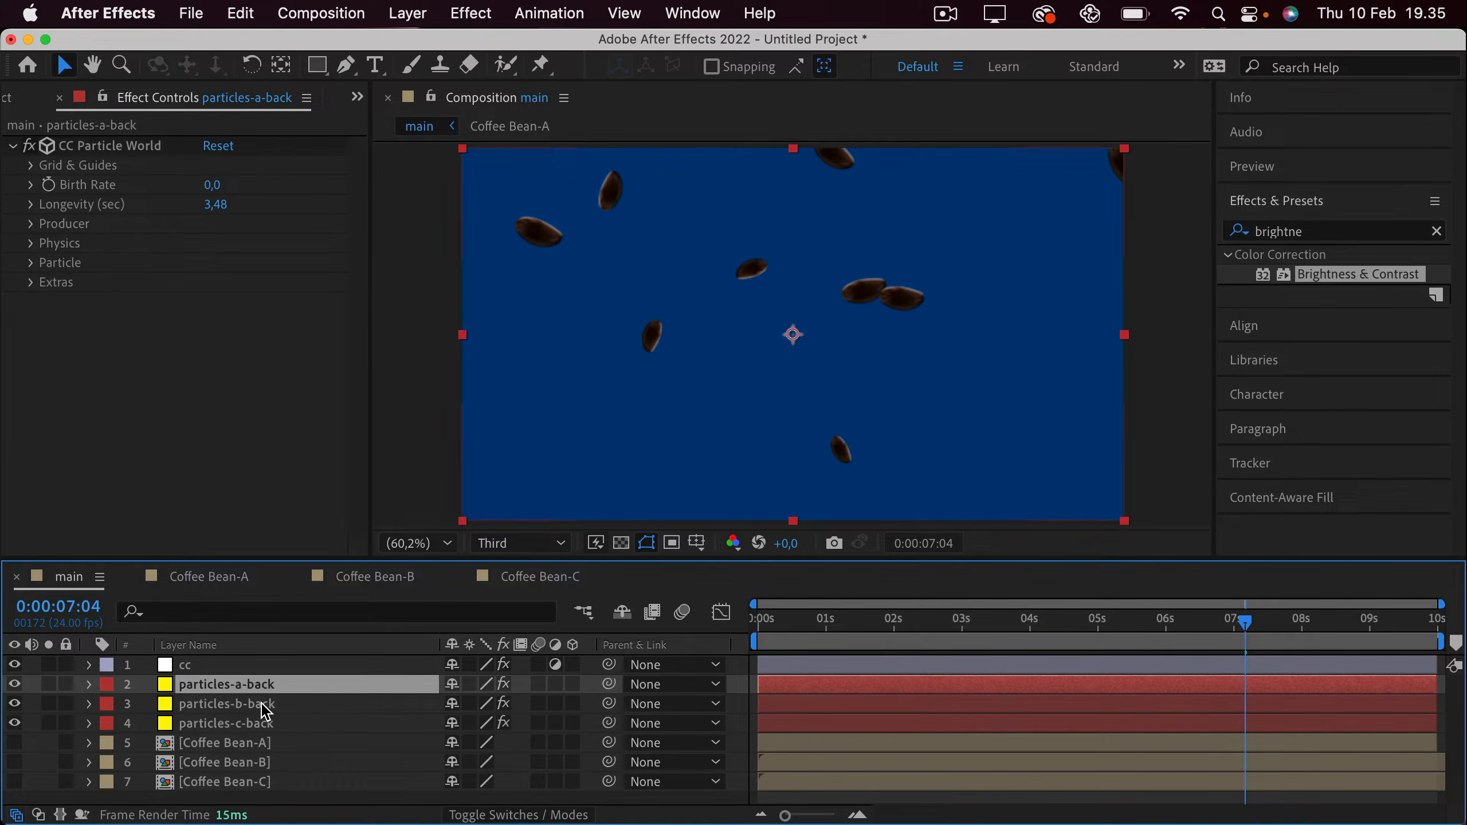
click(263, 706)
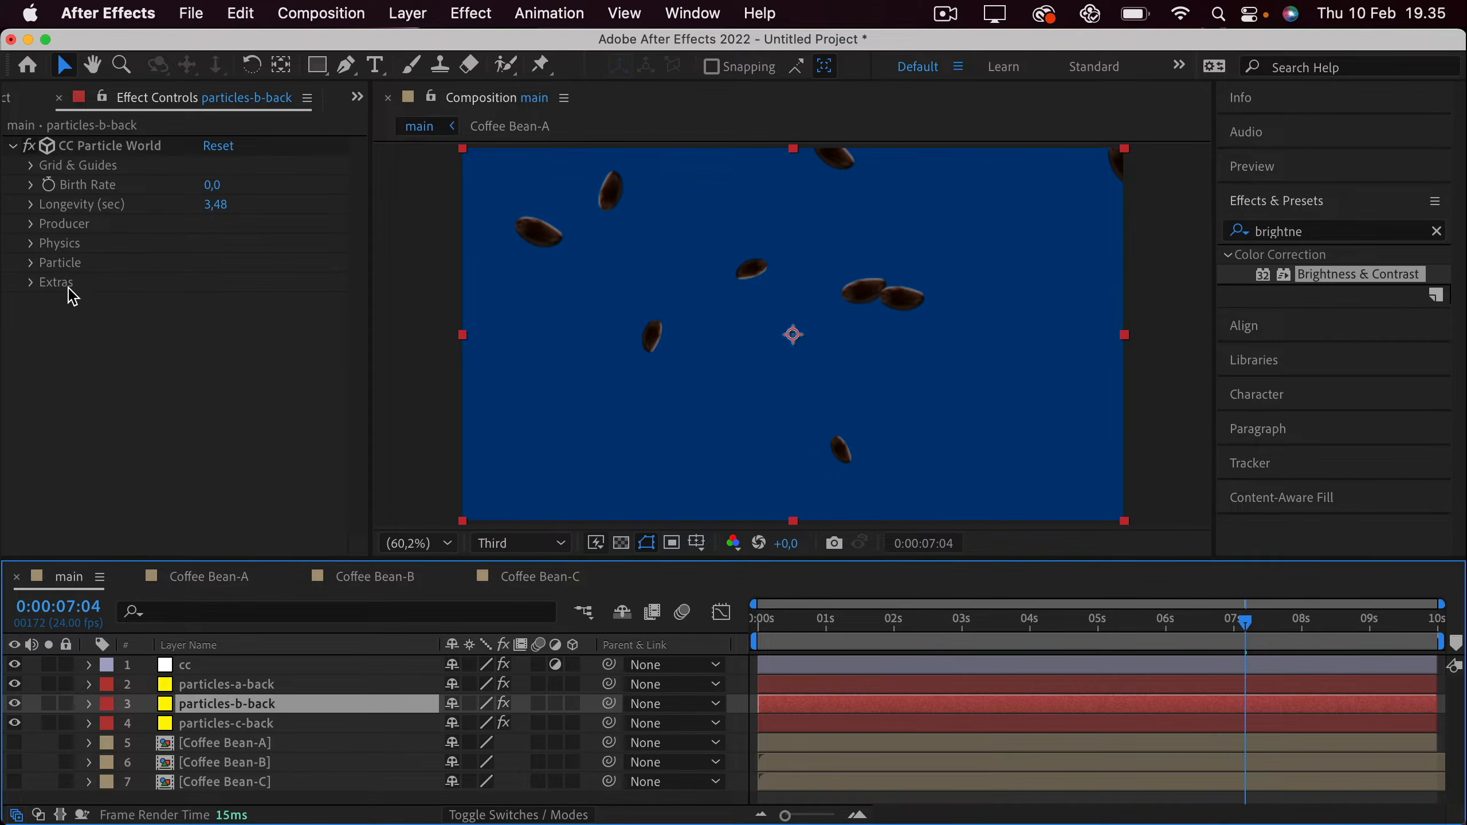
click(32, 263)
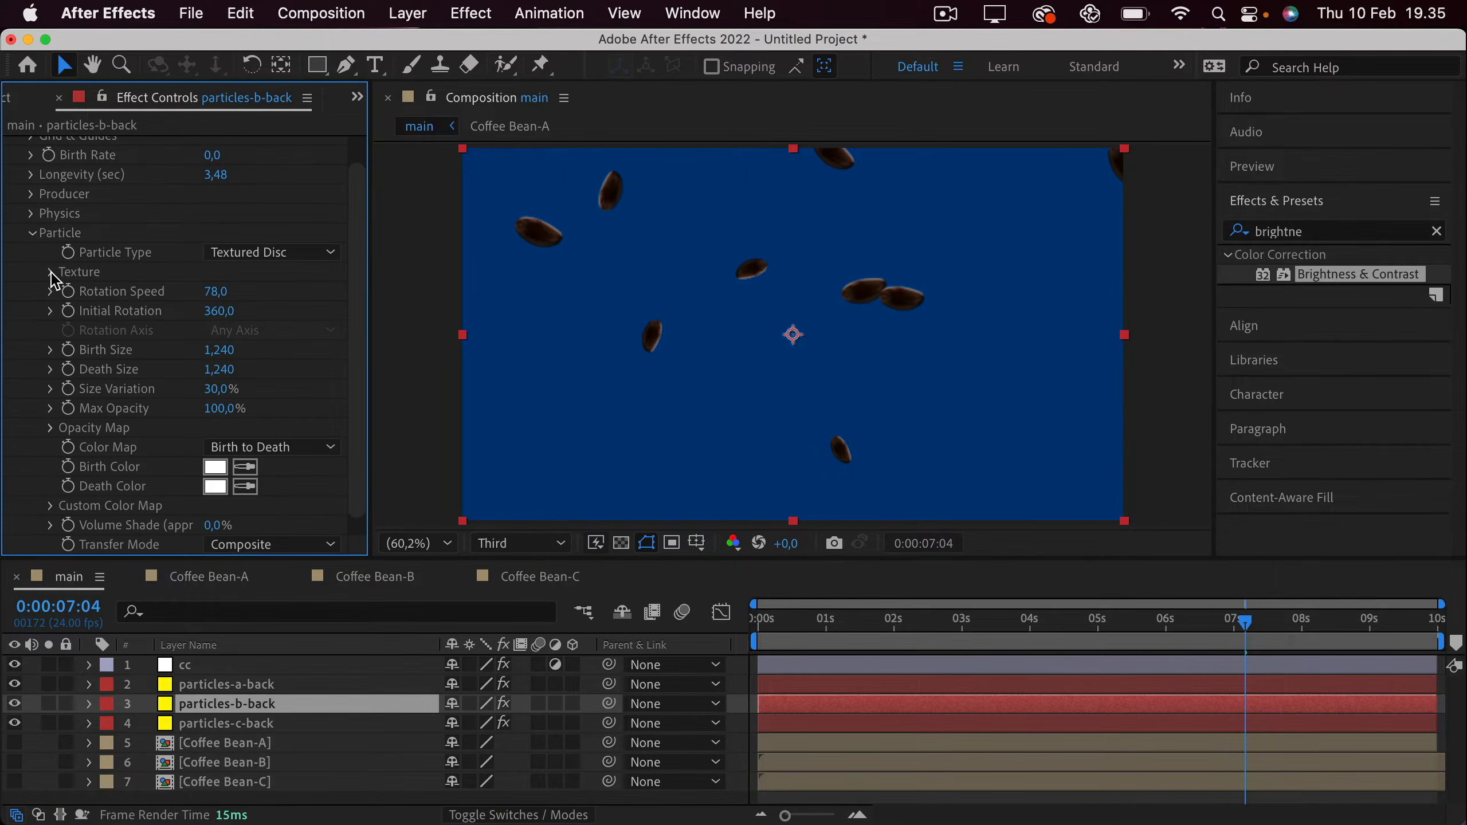
click(54, 272)
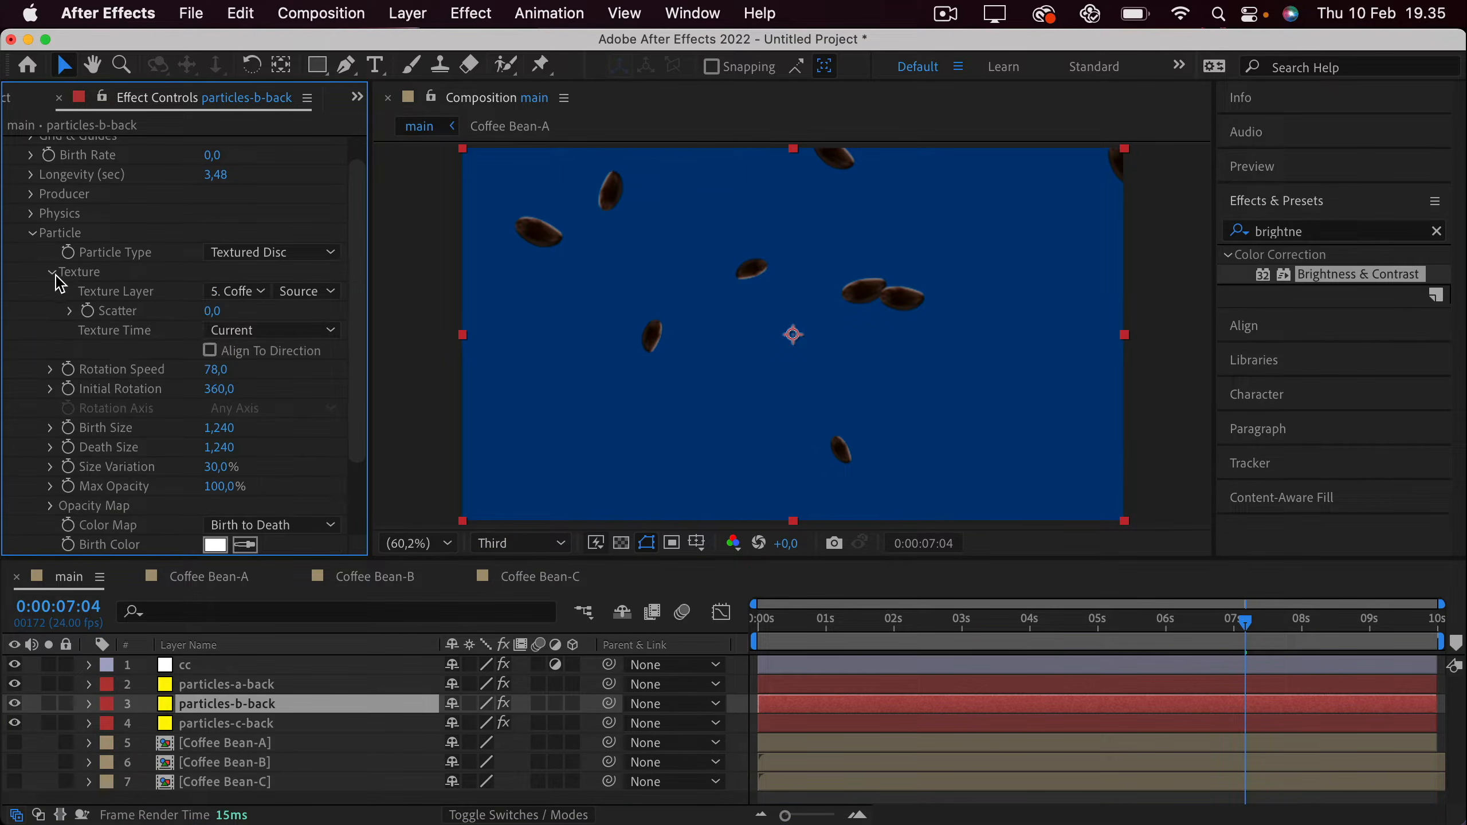
click(216, 293)
click(288, 481)
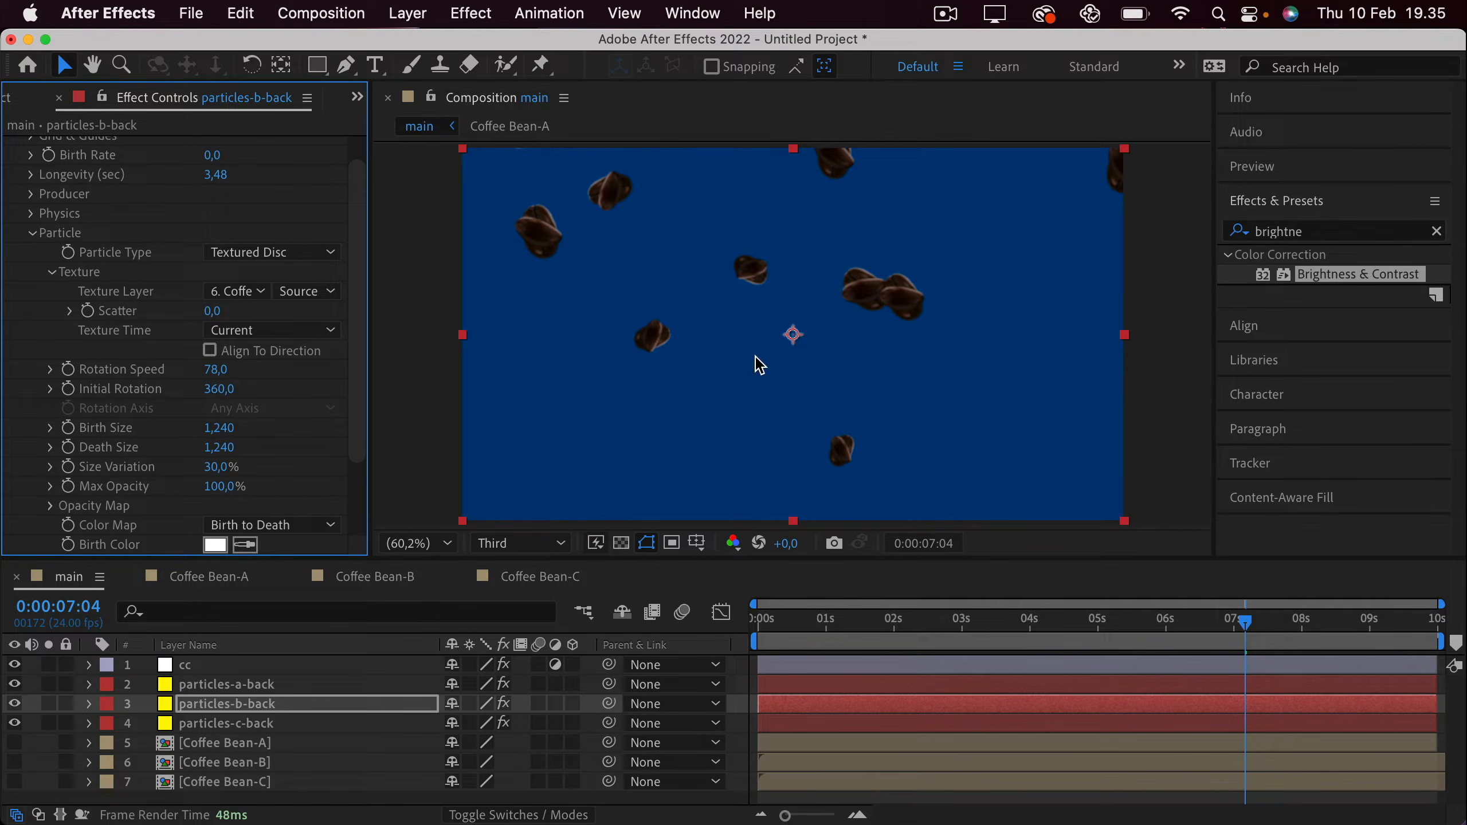
Set the Random Seed of particles-b-back to 300 and preview the bean rain from the start of the composition.
scroll(116, 295, down, 5)
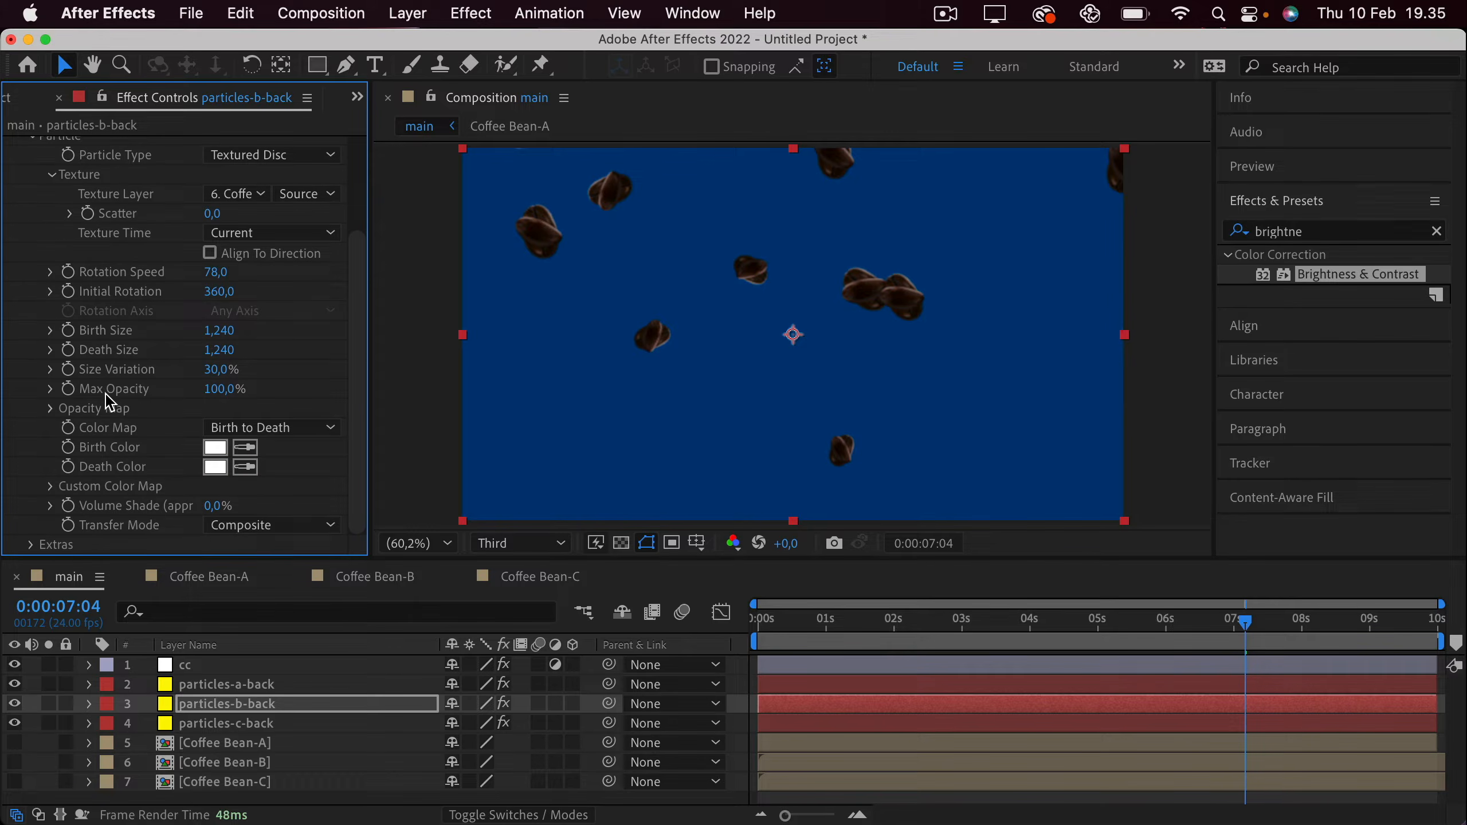
click(29, 544)
scroll(35, 548, down, 6)
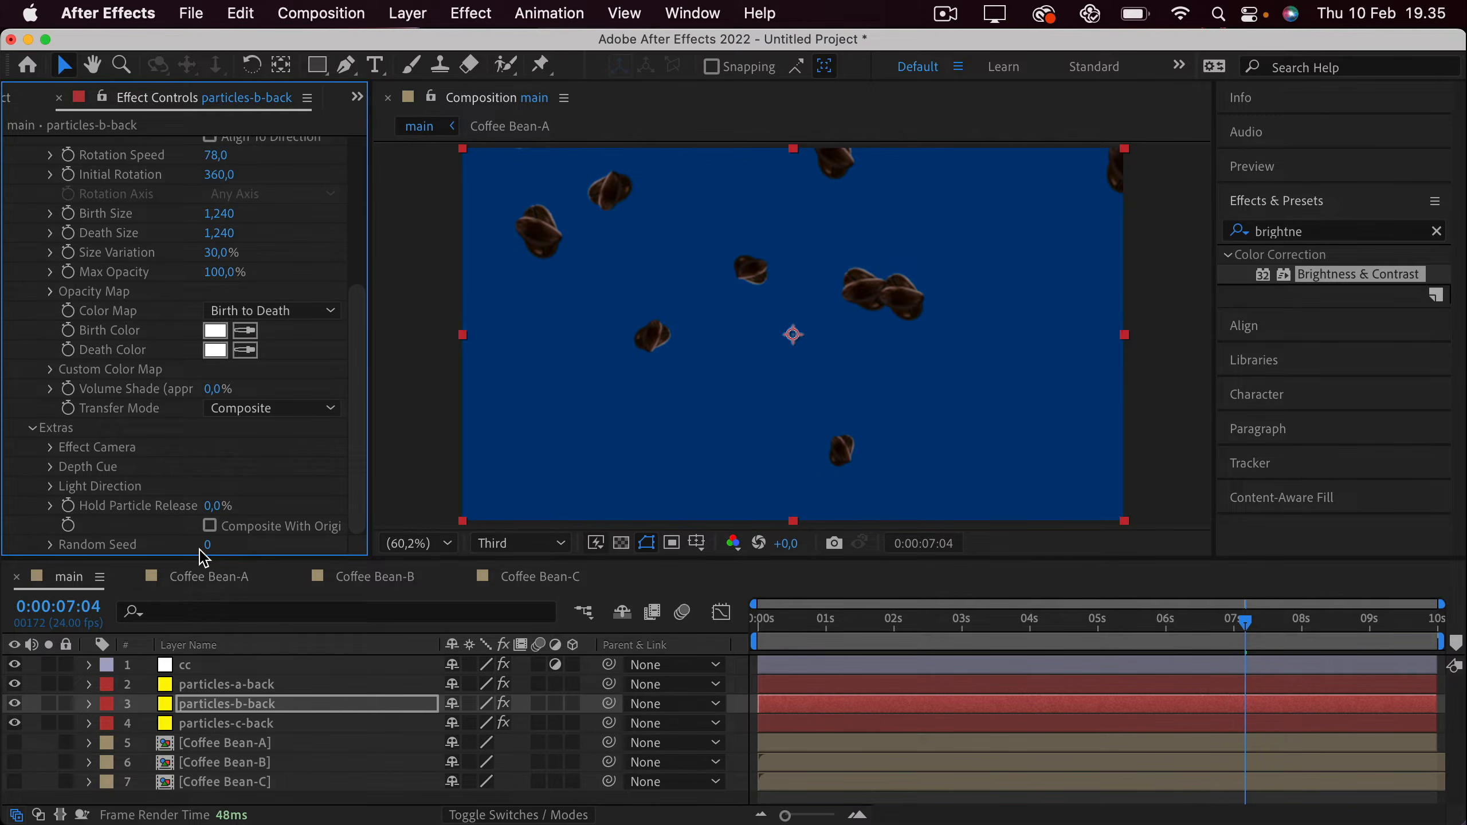
drag(208, 548, 237, 543)
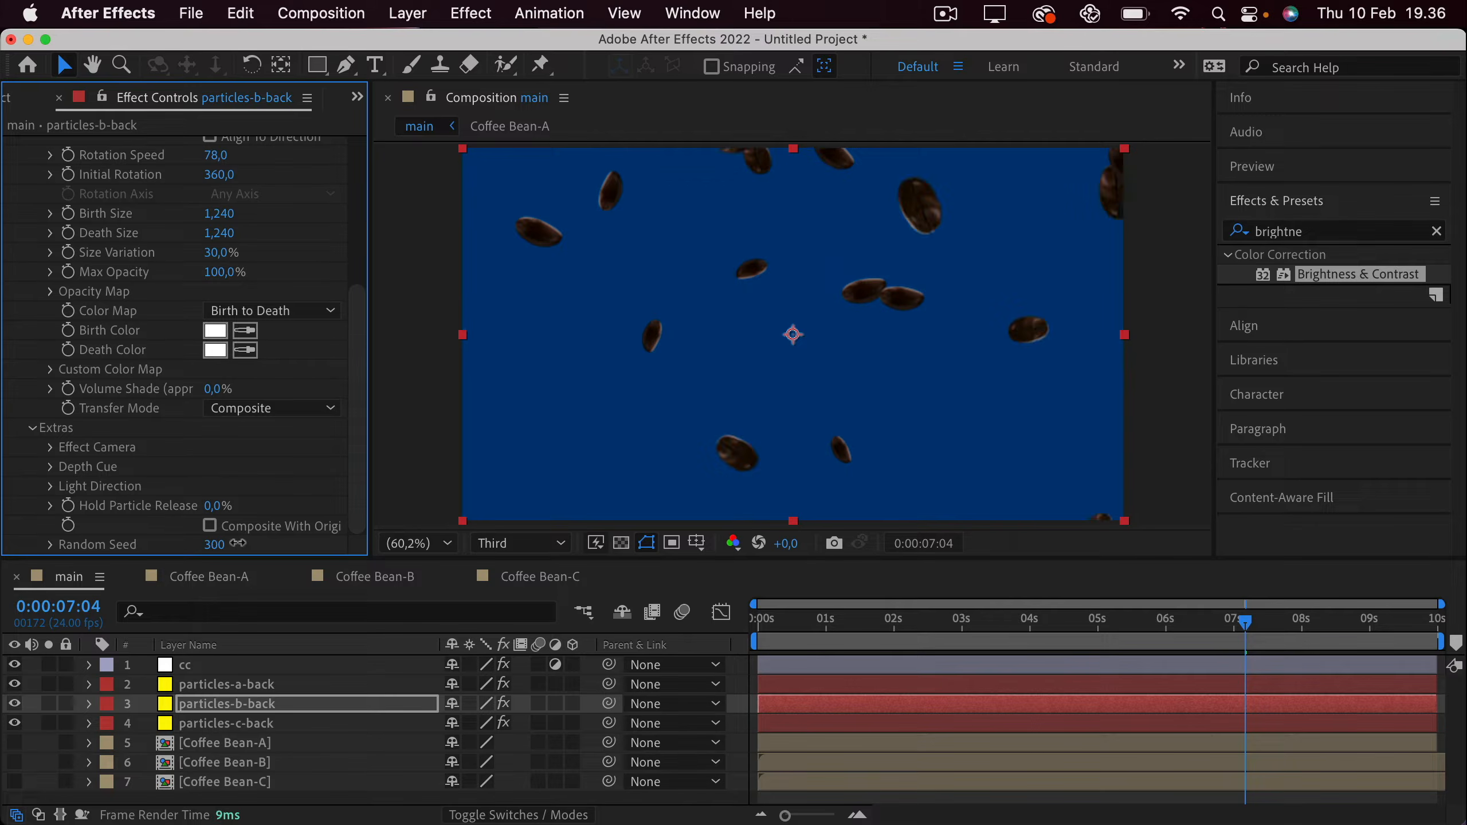
click(762, 621)
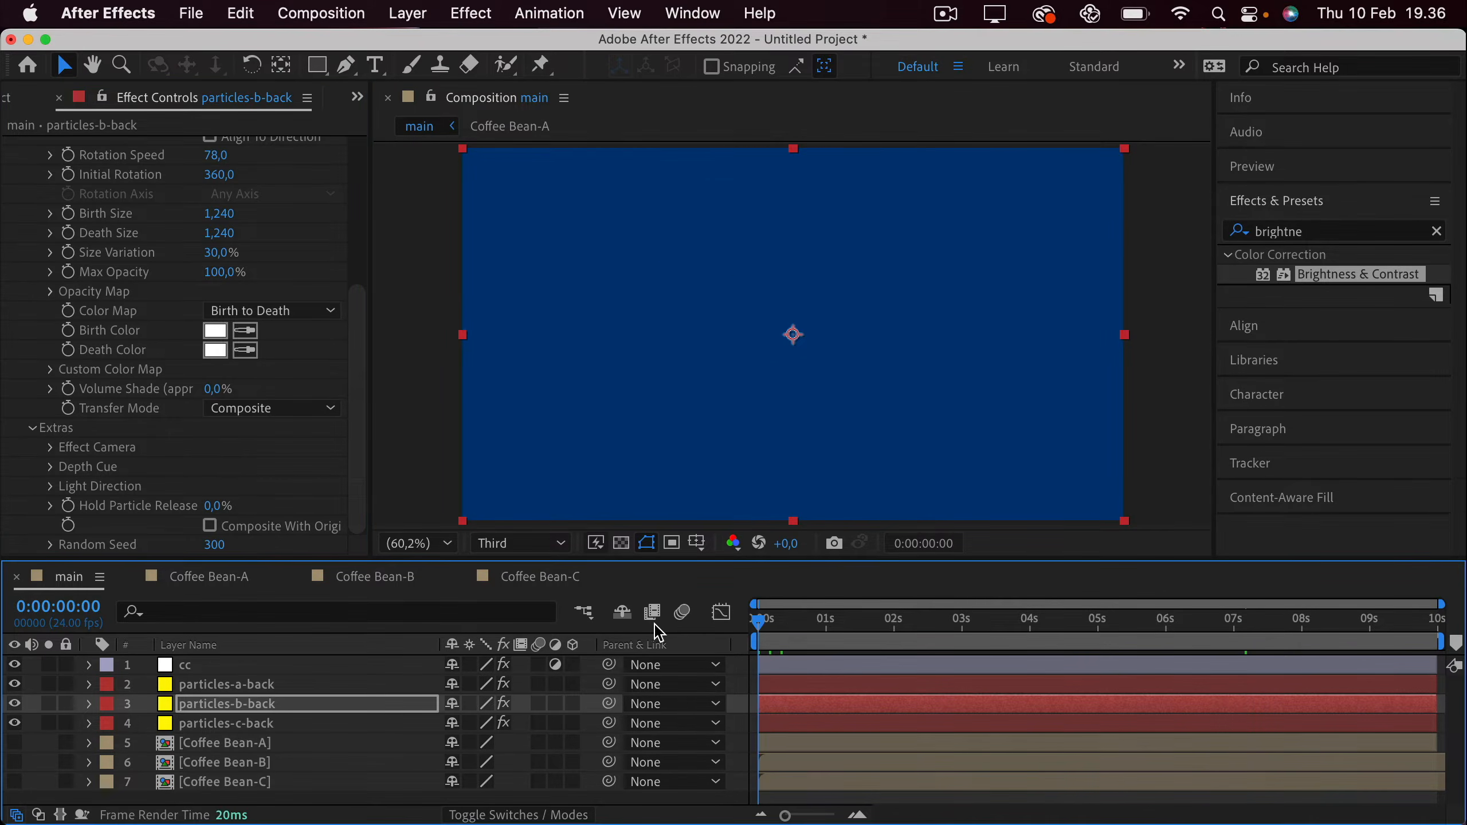
key(space)
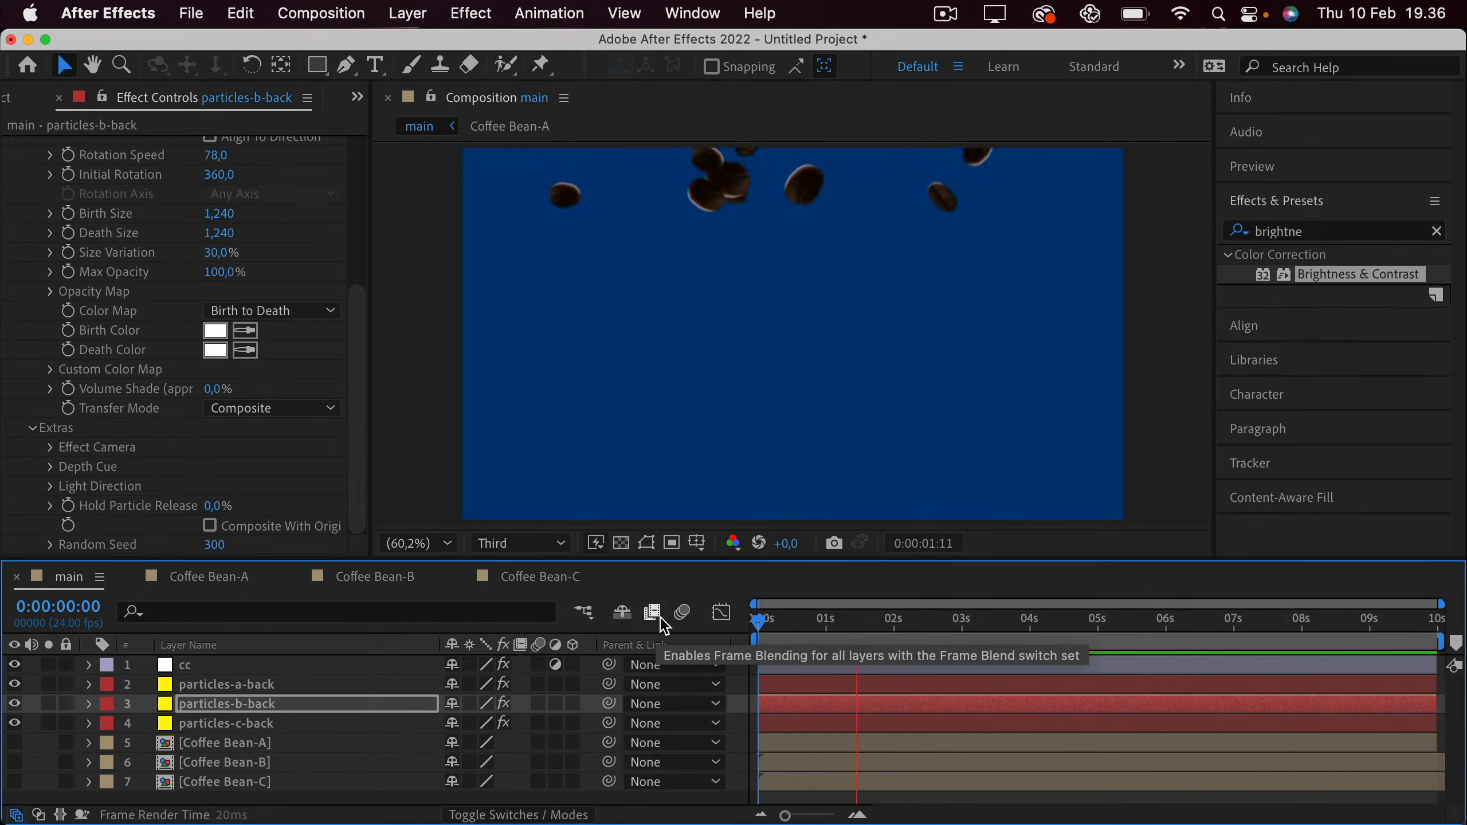
key(space)
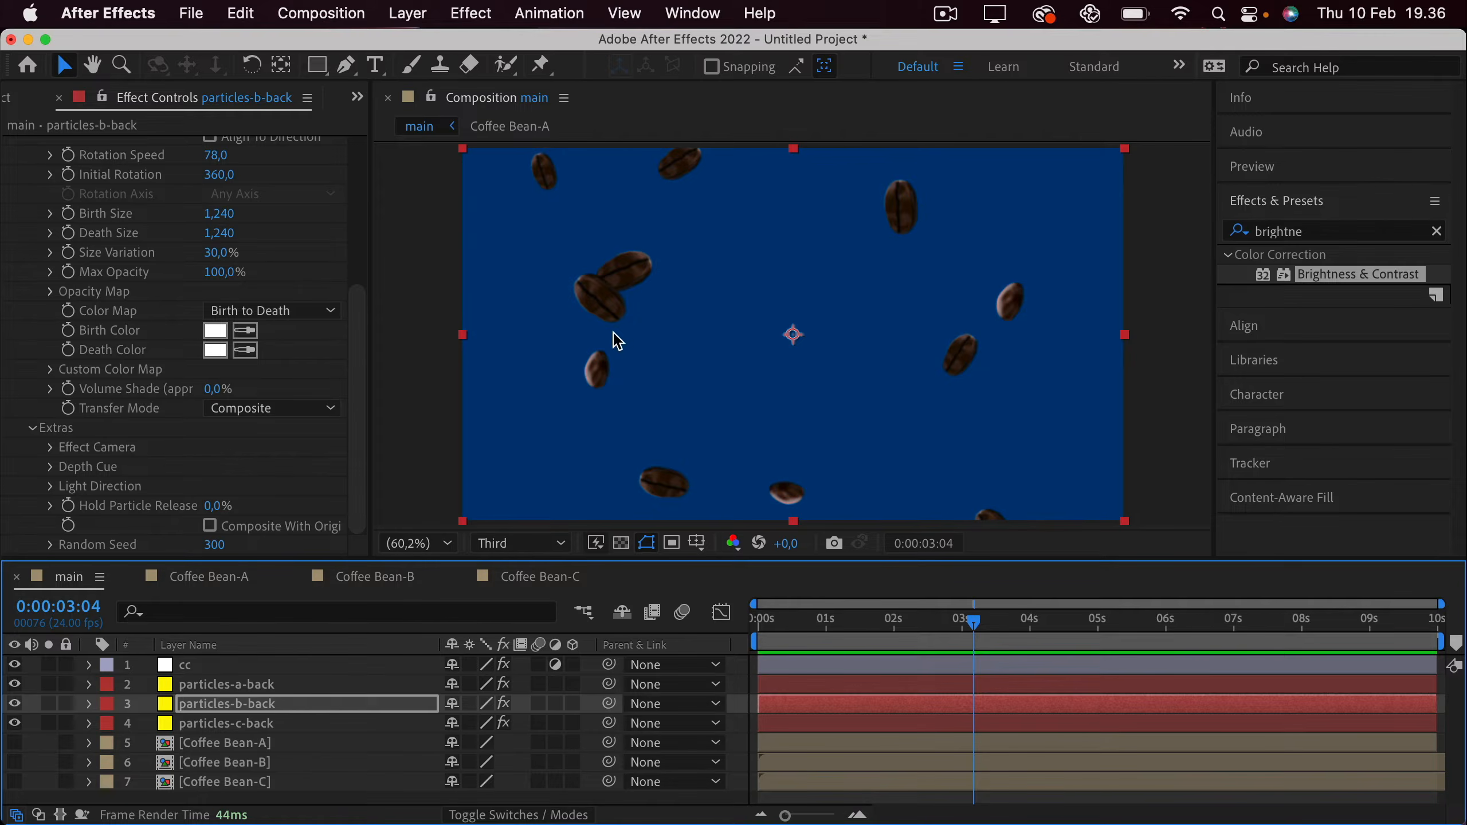
Examine the falling beans up close around the three-second mark, then fit the whole composition in view again.
key(period)
drag(628, 336, 874, 326)
scroll(722, 347, up, 2)
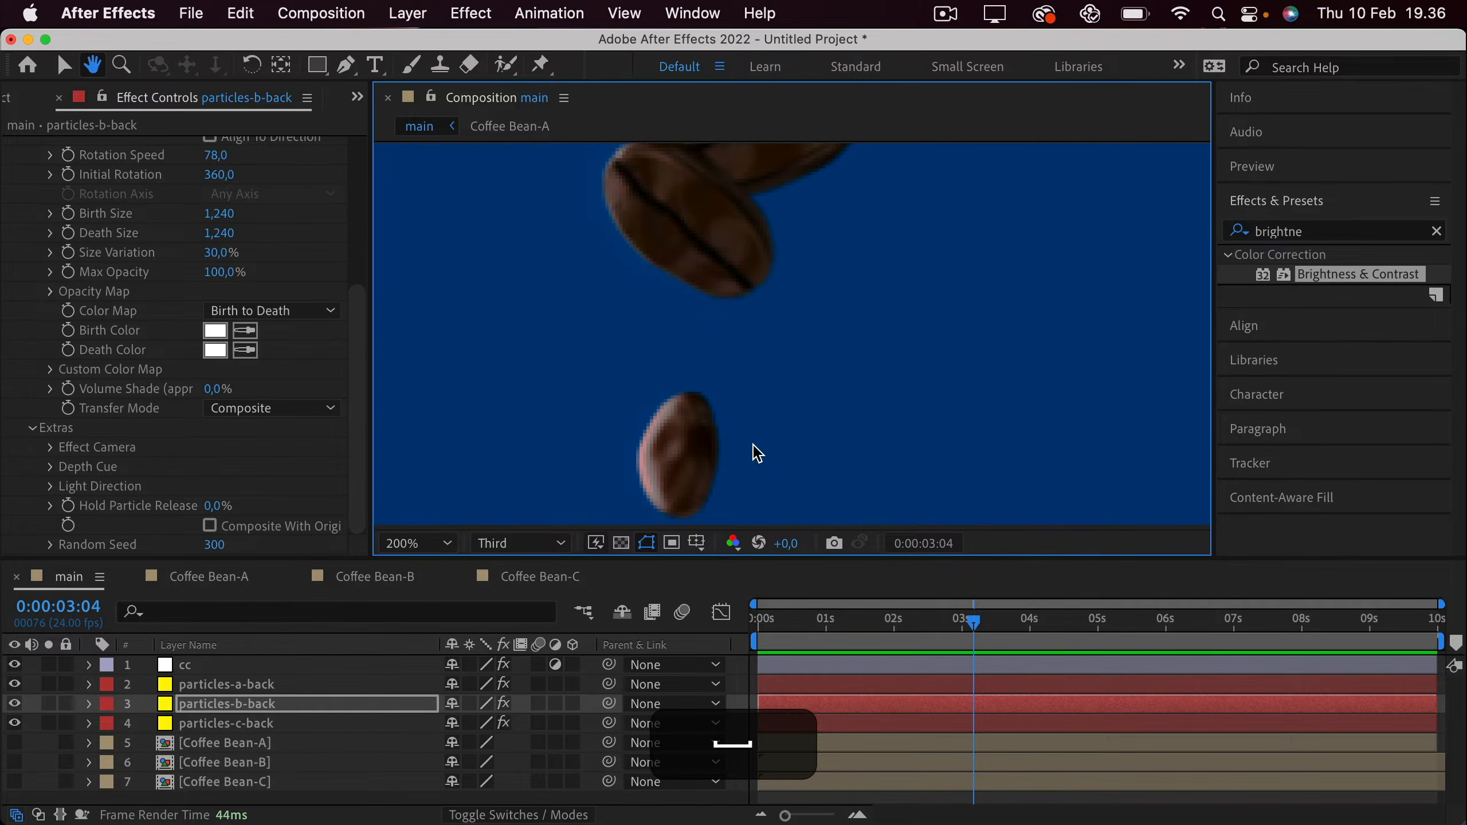
click(940, 633)
drag(936, 625, 979, 627)
scroll(862, 315, down, 1)
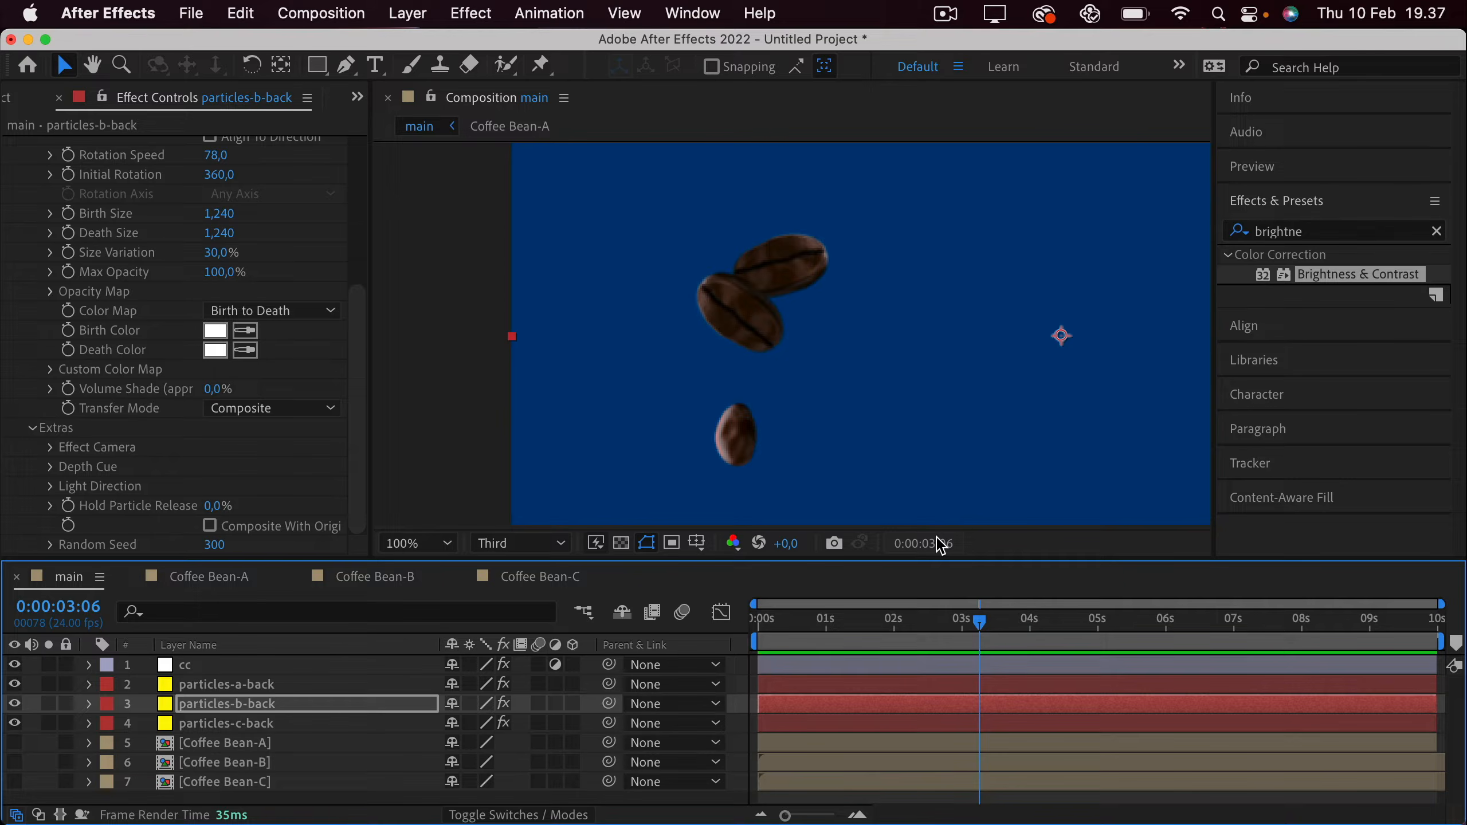
click(408, 543)
click(471, 159)
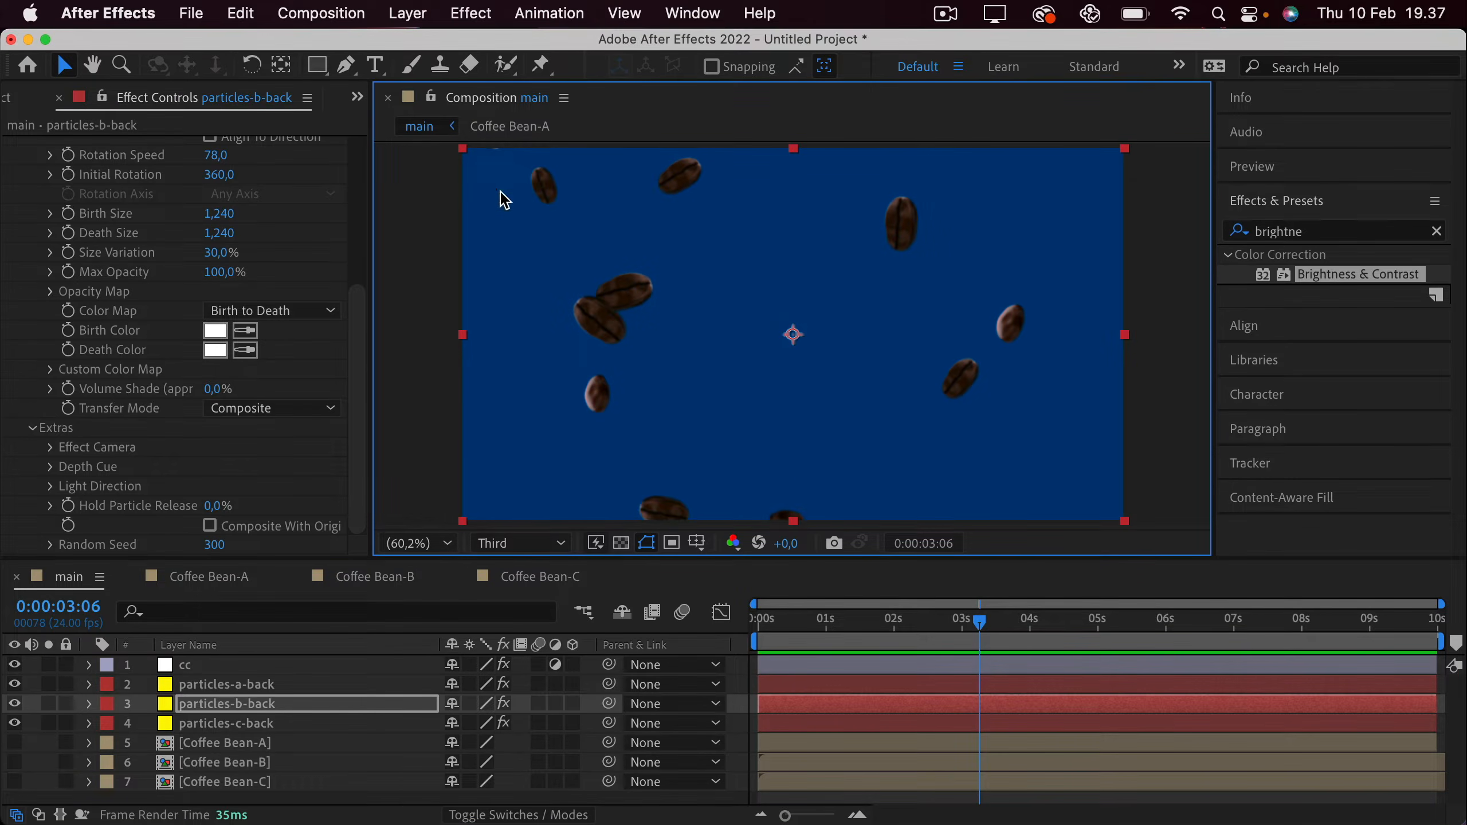
Set the CC Particle World Texture Layer of particles-c-back to Coffee Bean-C.
click(245, 725)
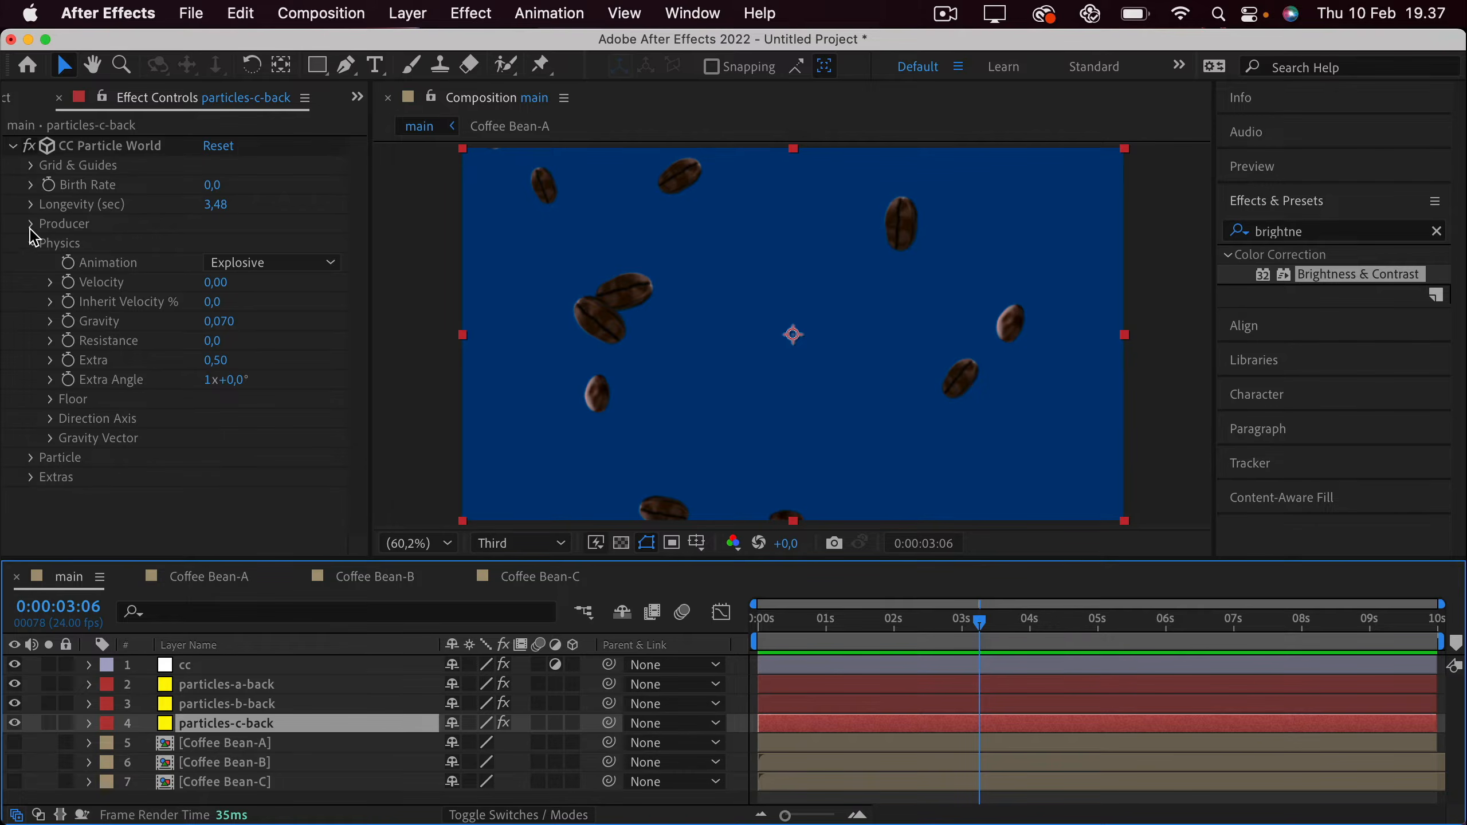
click(30, 457)
scroll(70, 439, down, 10)
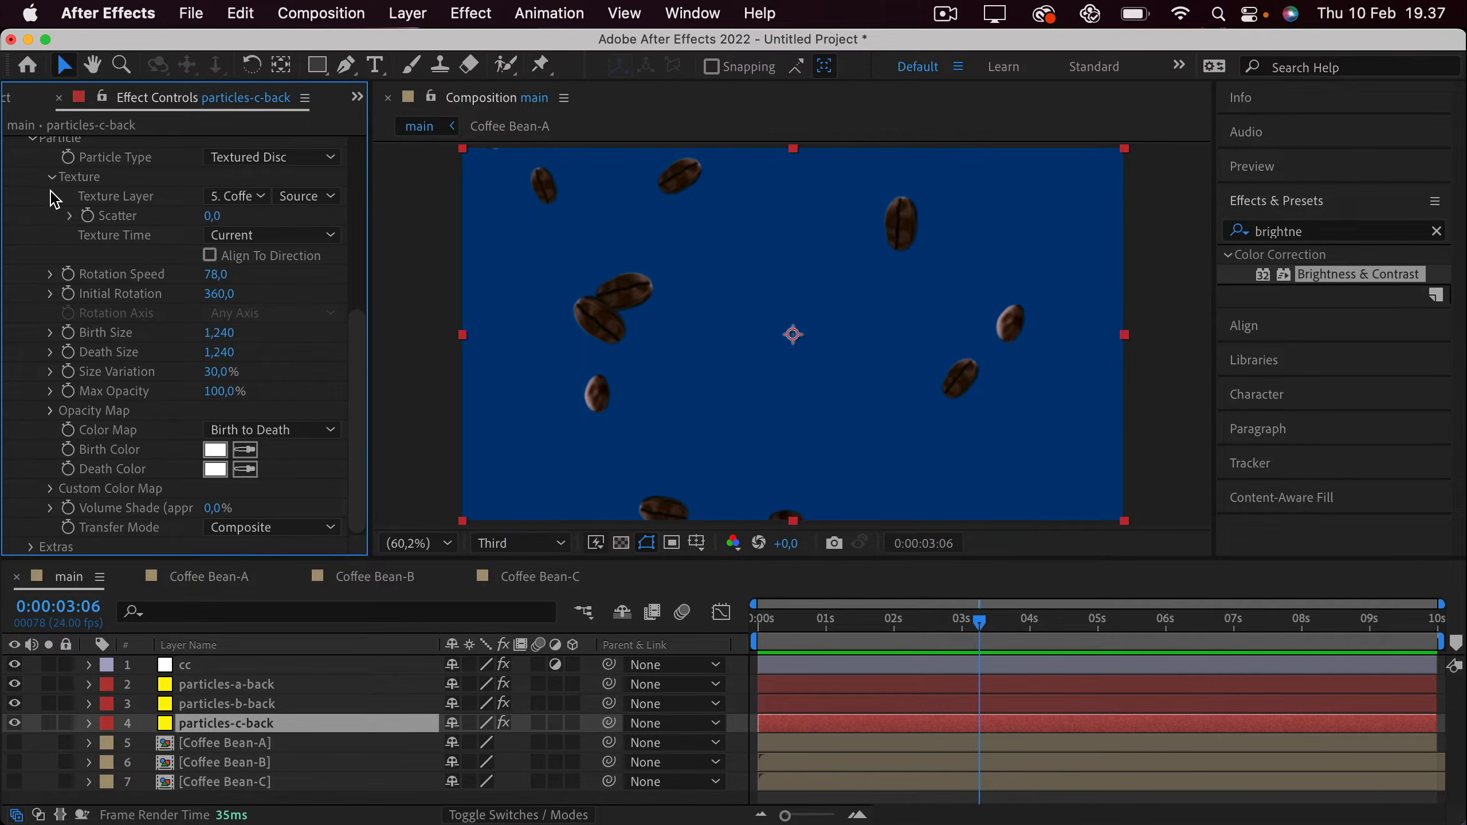
click(234, 196)
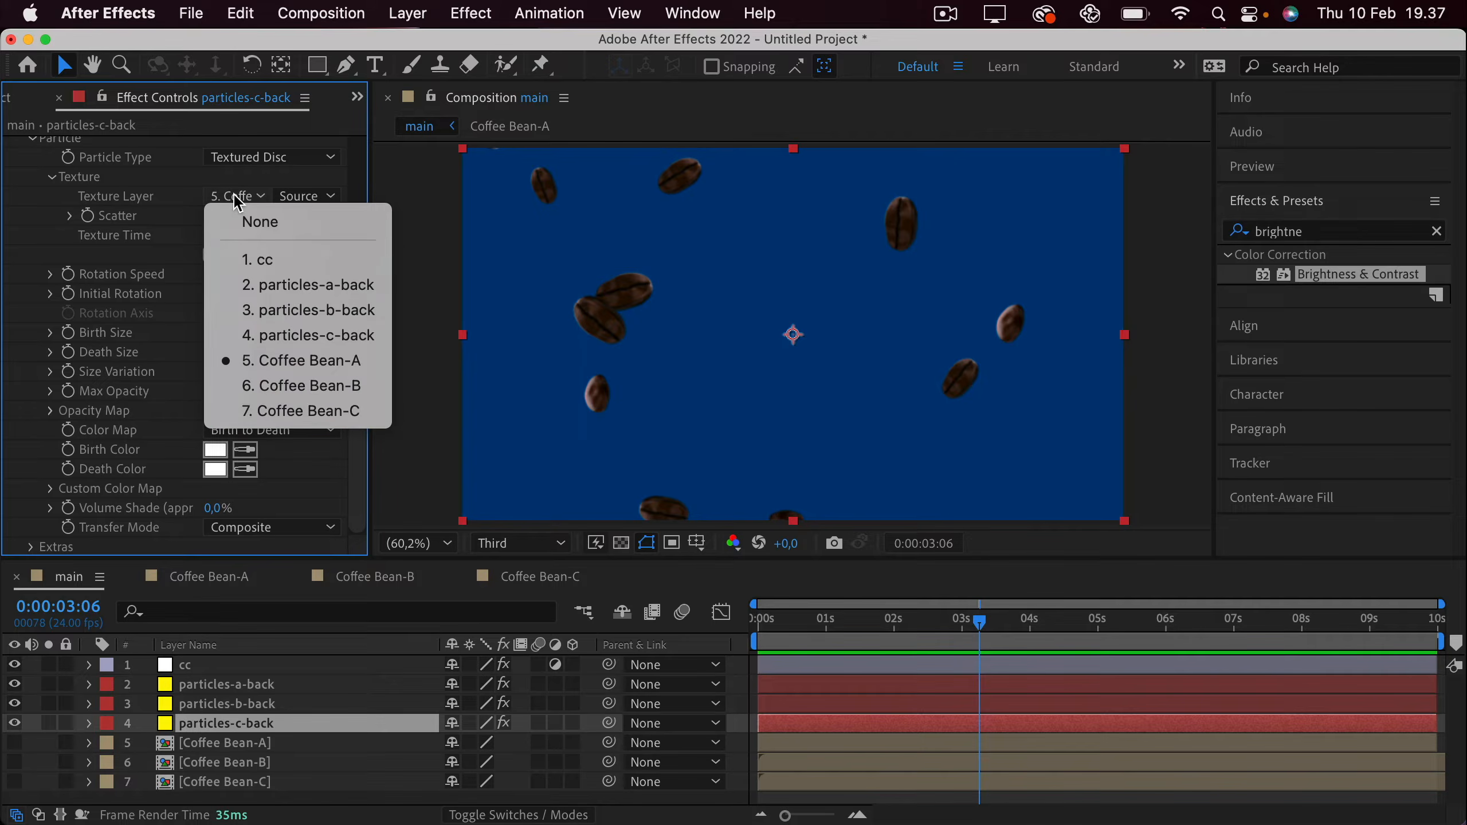
click(284, 411)
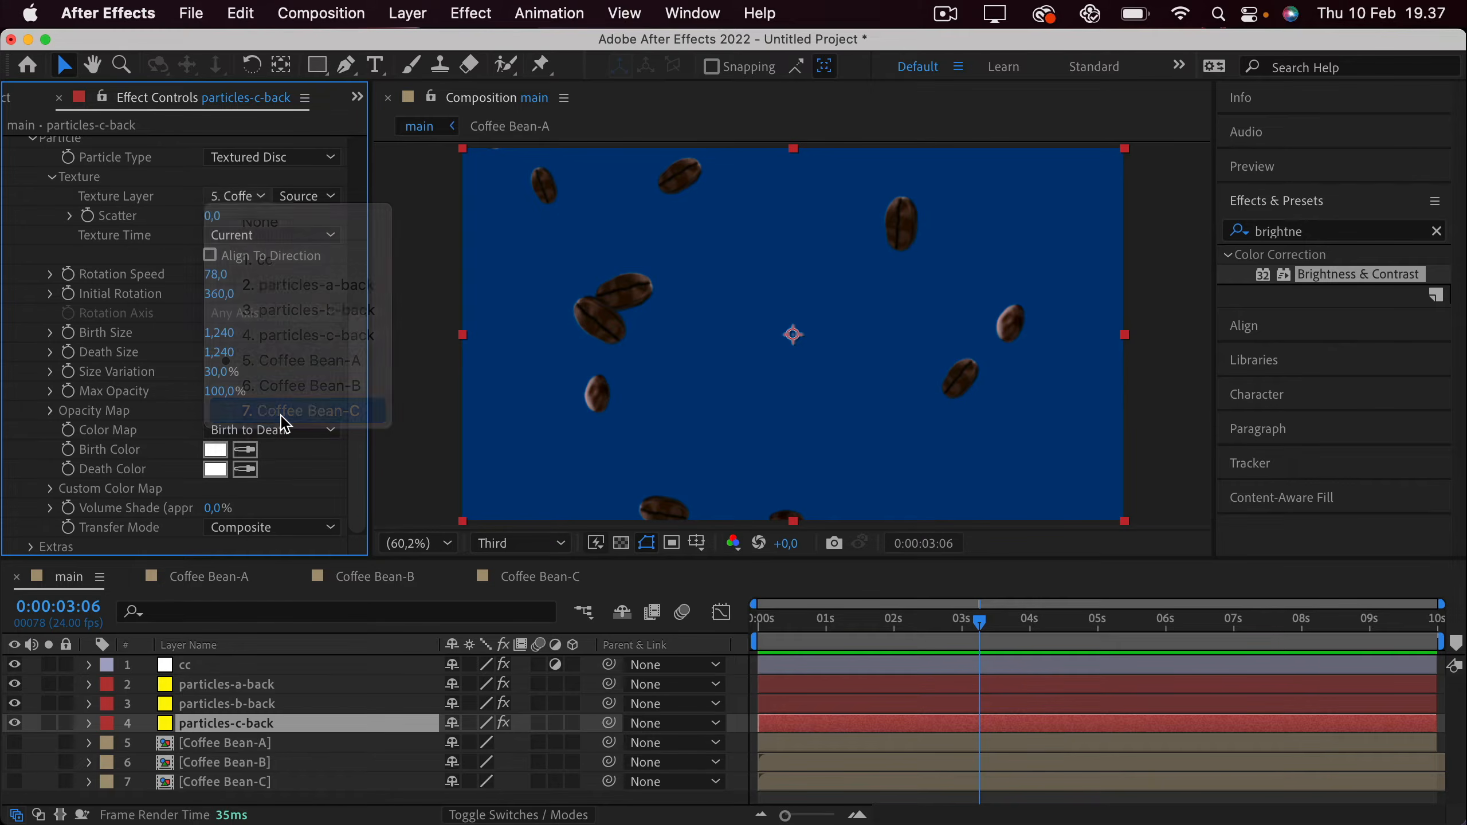
Set the Random Seed of particles-c-back to 190 and preview the combined fall of the three bean layers.
click(33, 544)
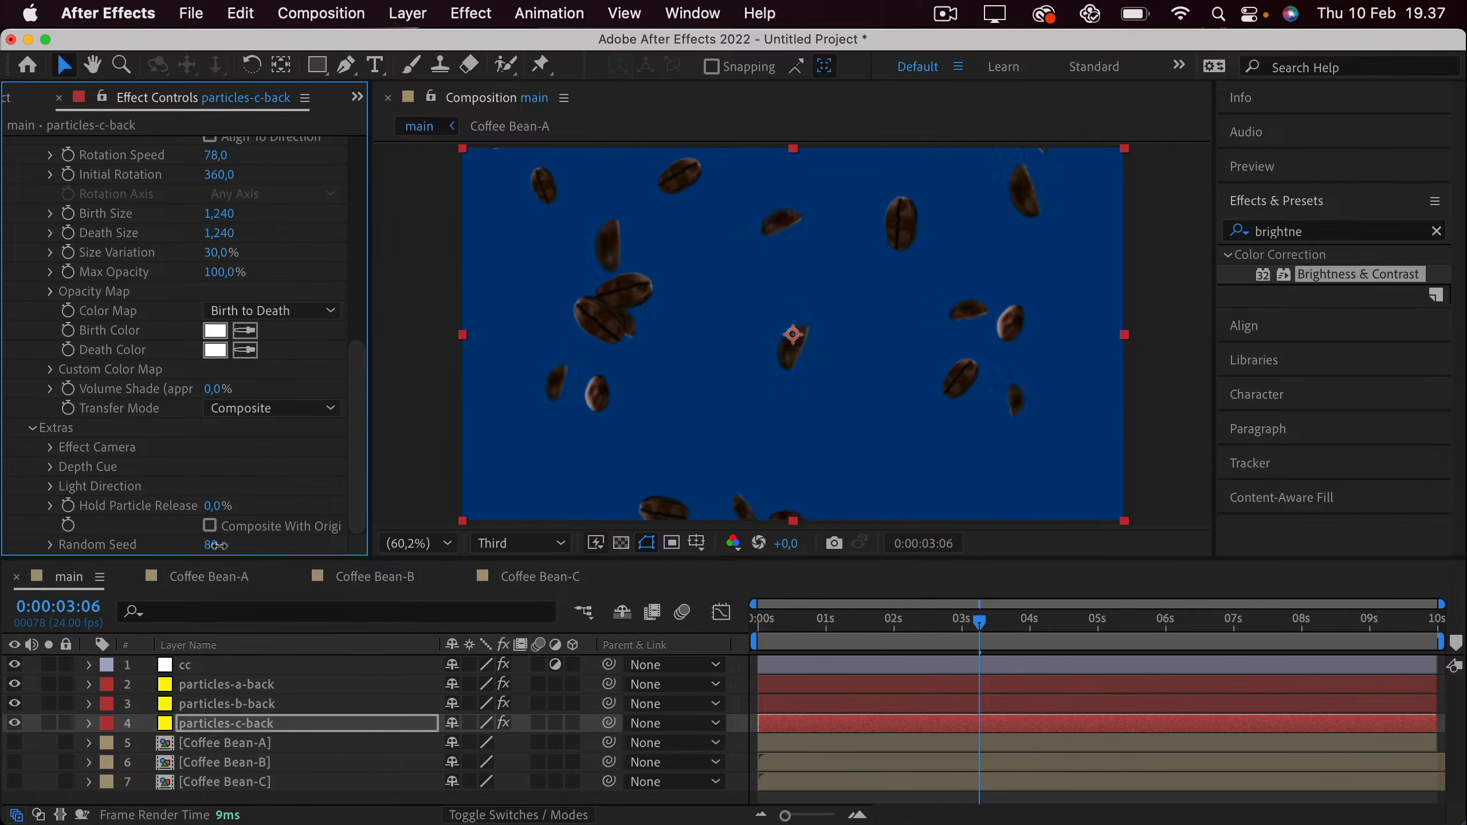
drag(215, 545, 231, 545)
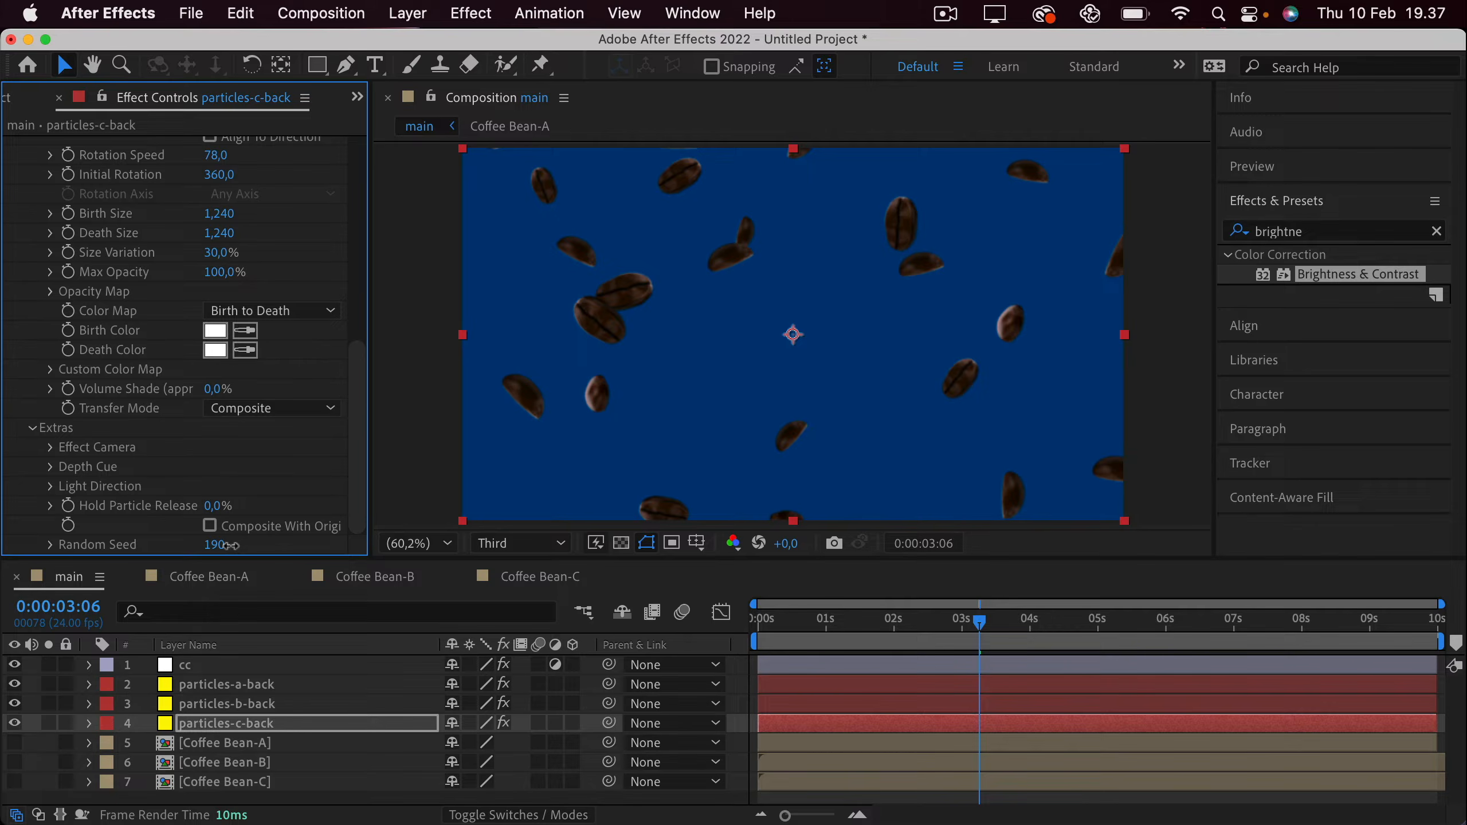
key(space)
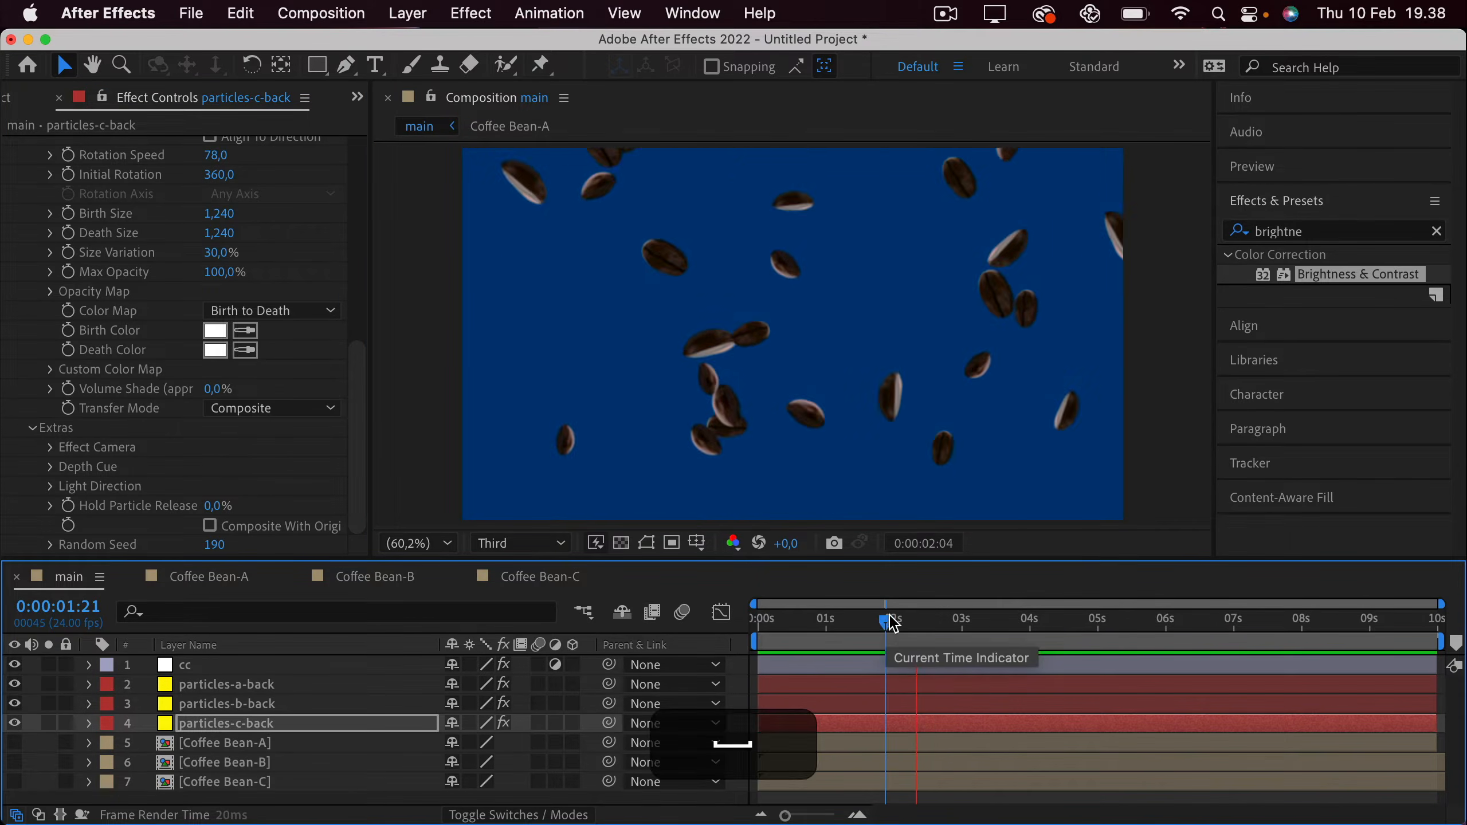
key(space)
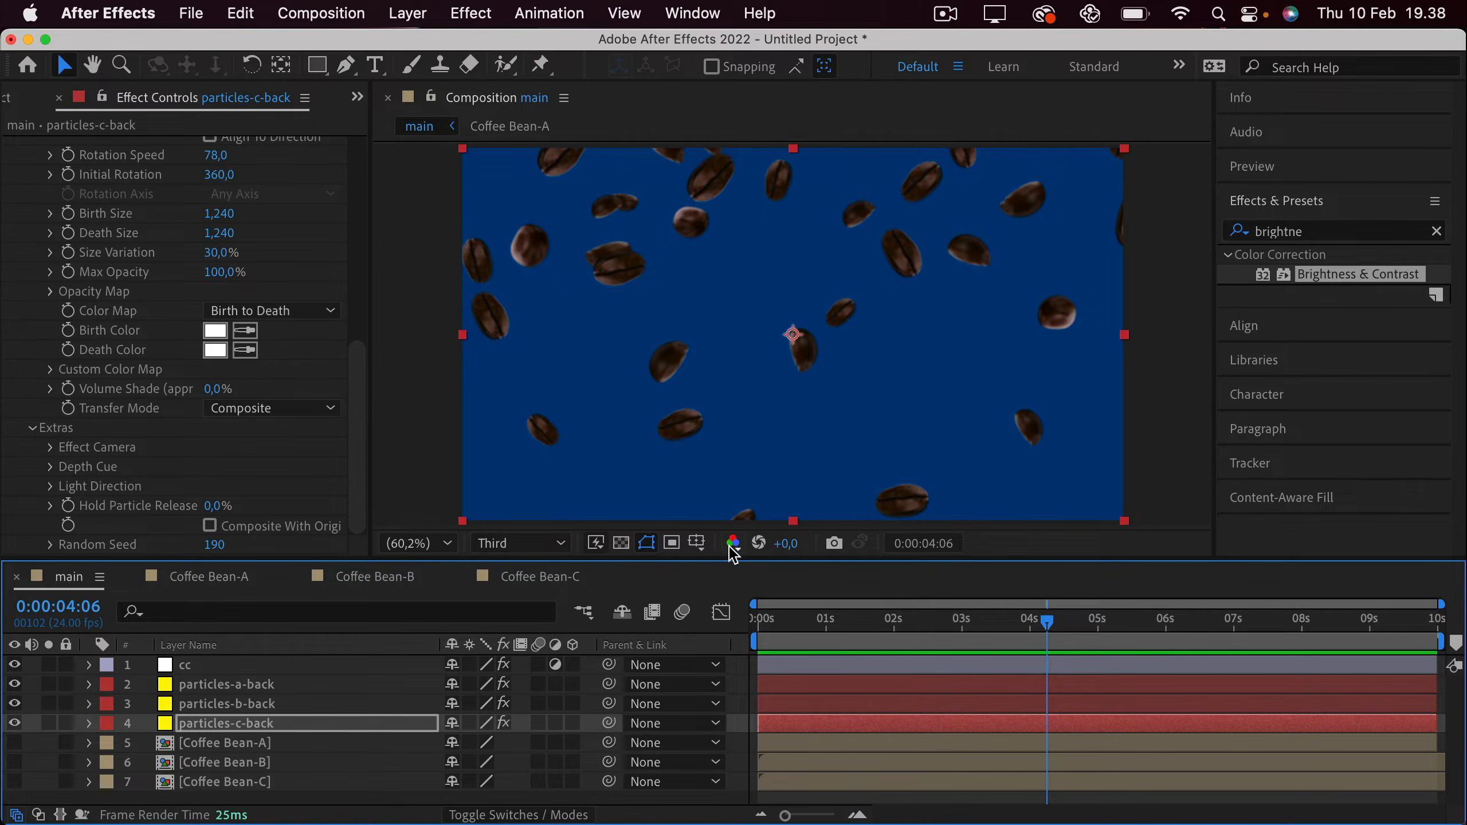
scroll(179, 334, up, 2)
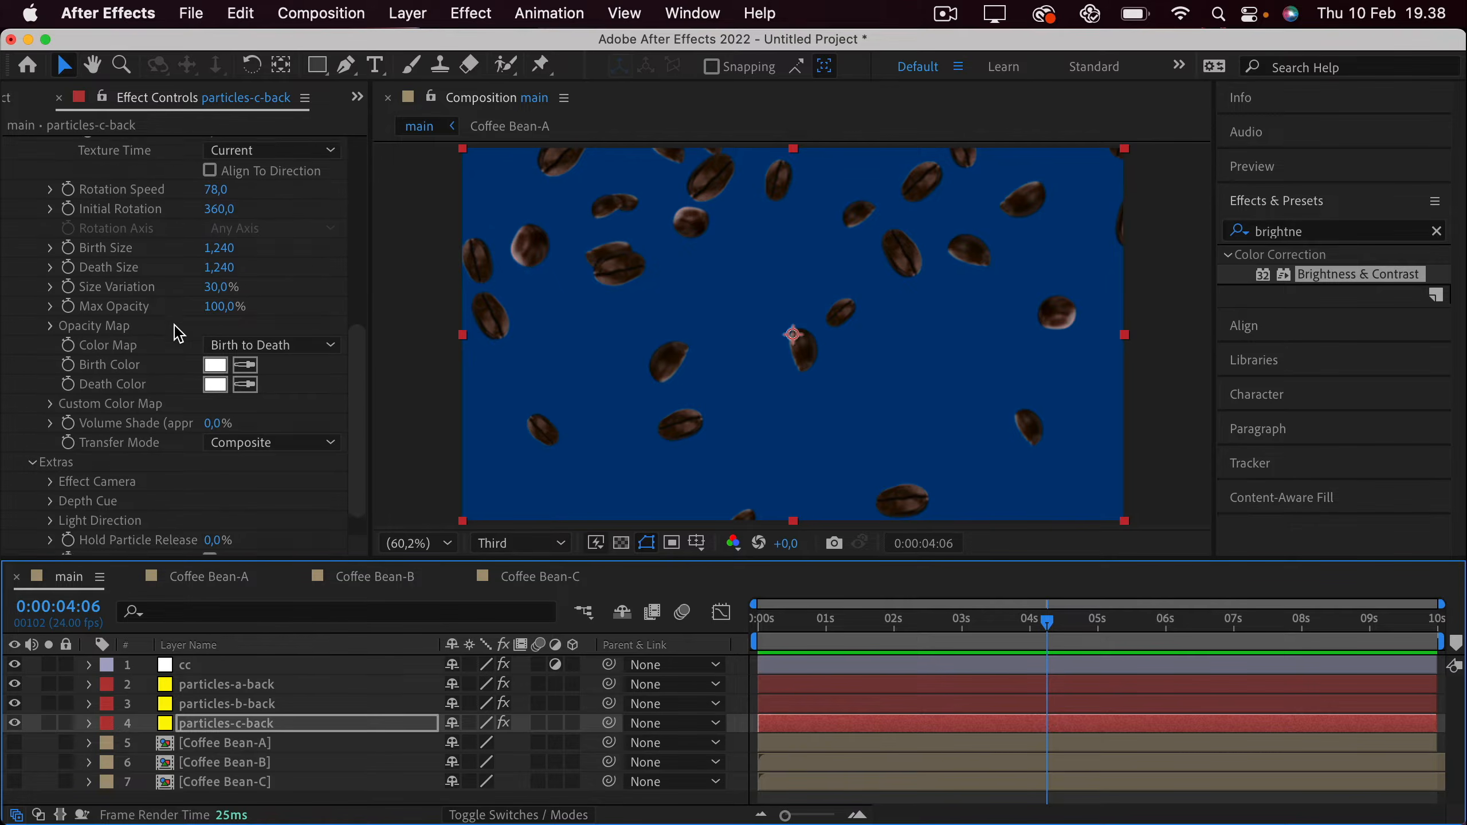
scroll(179, 334, up, 10)
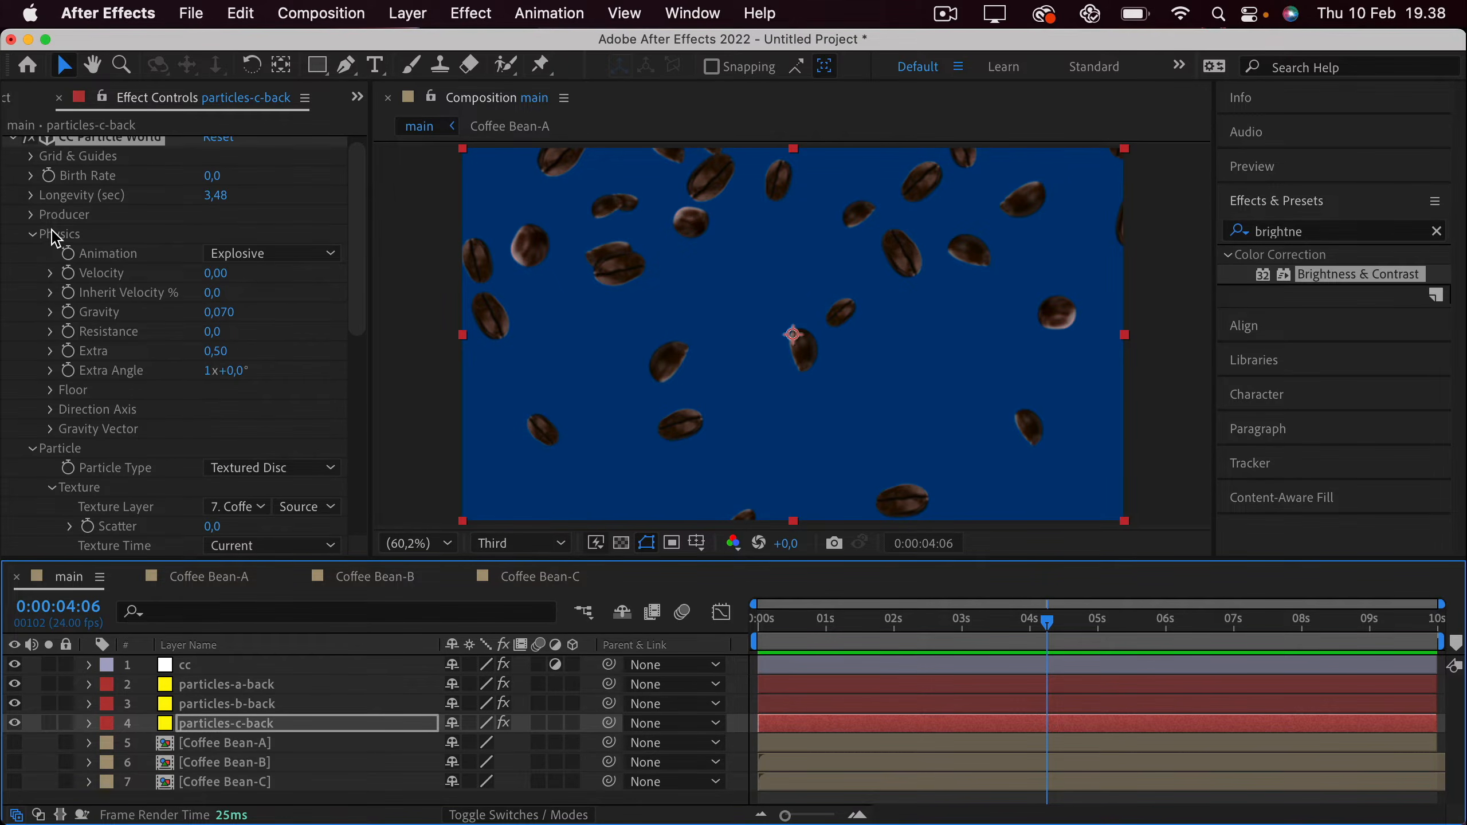
click(55, 236)
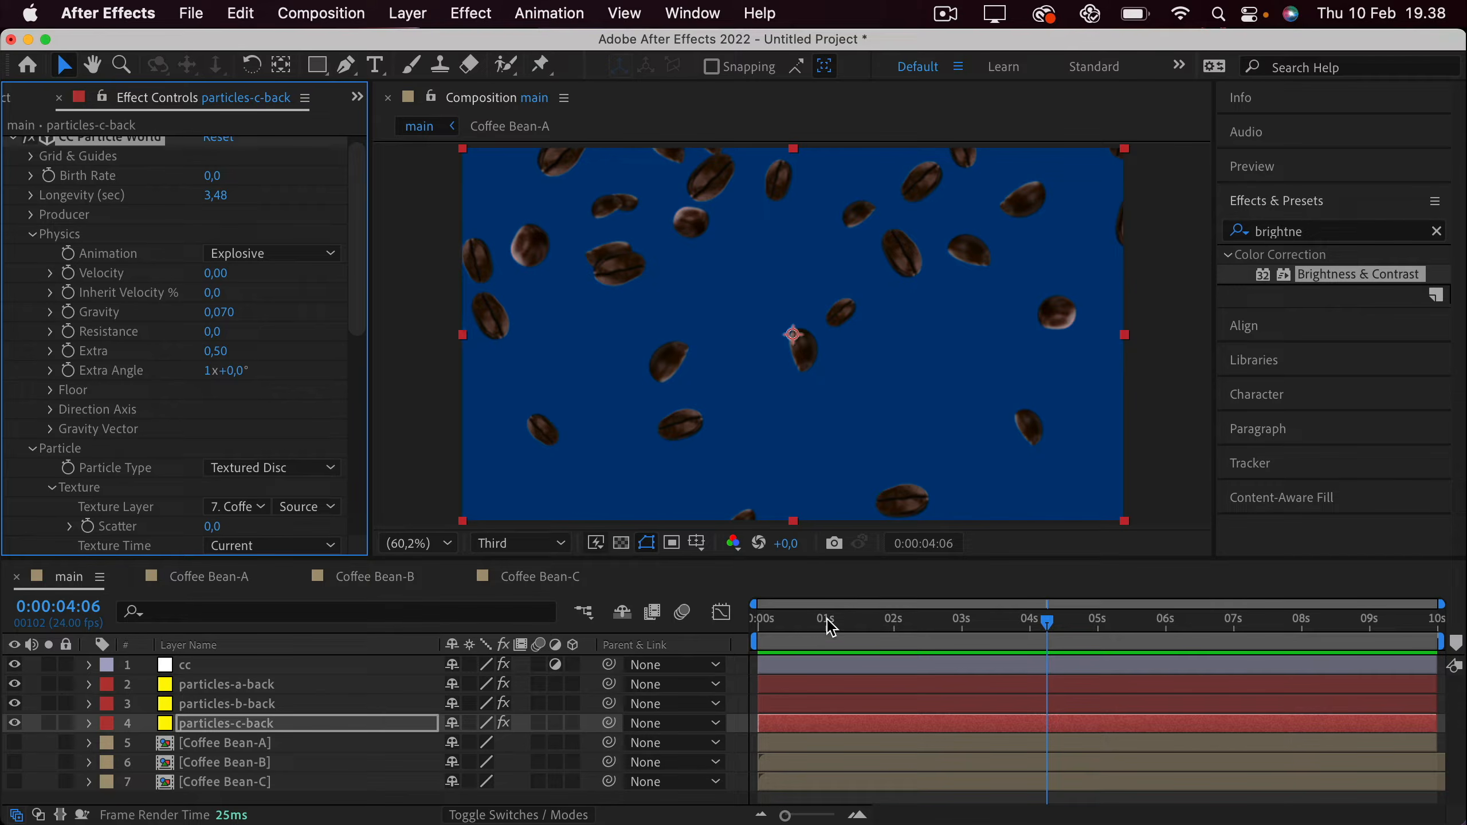
drag(830, 627, 862, 623)
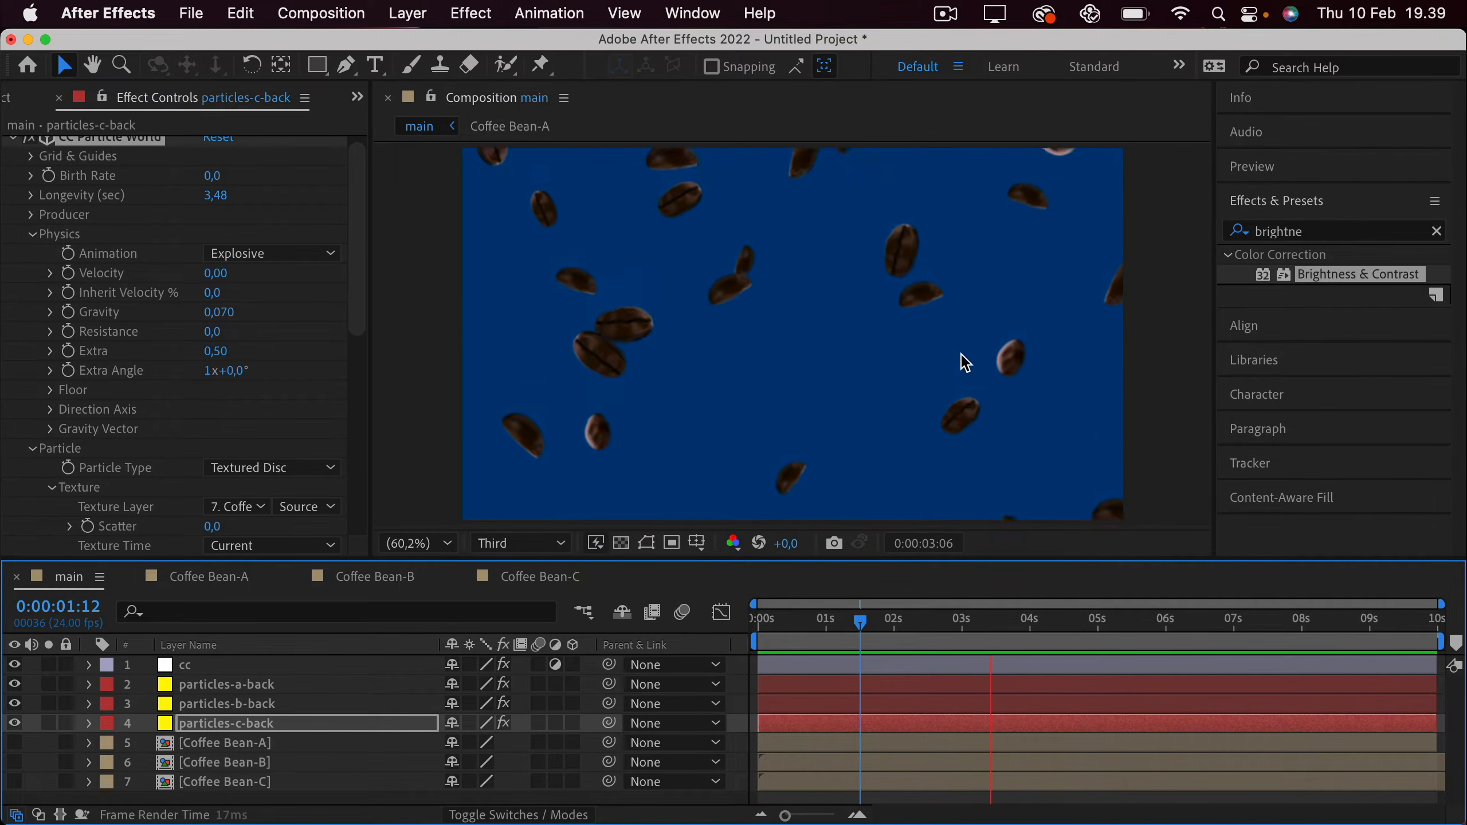
key(space)
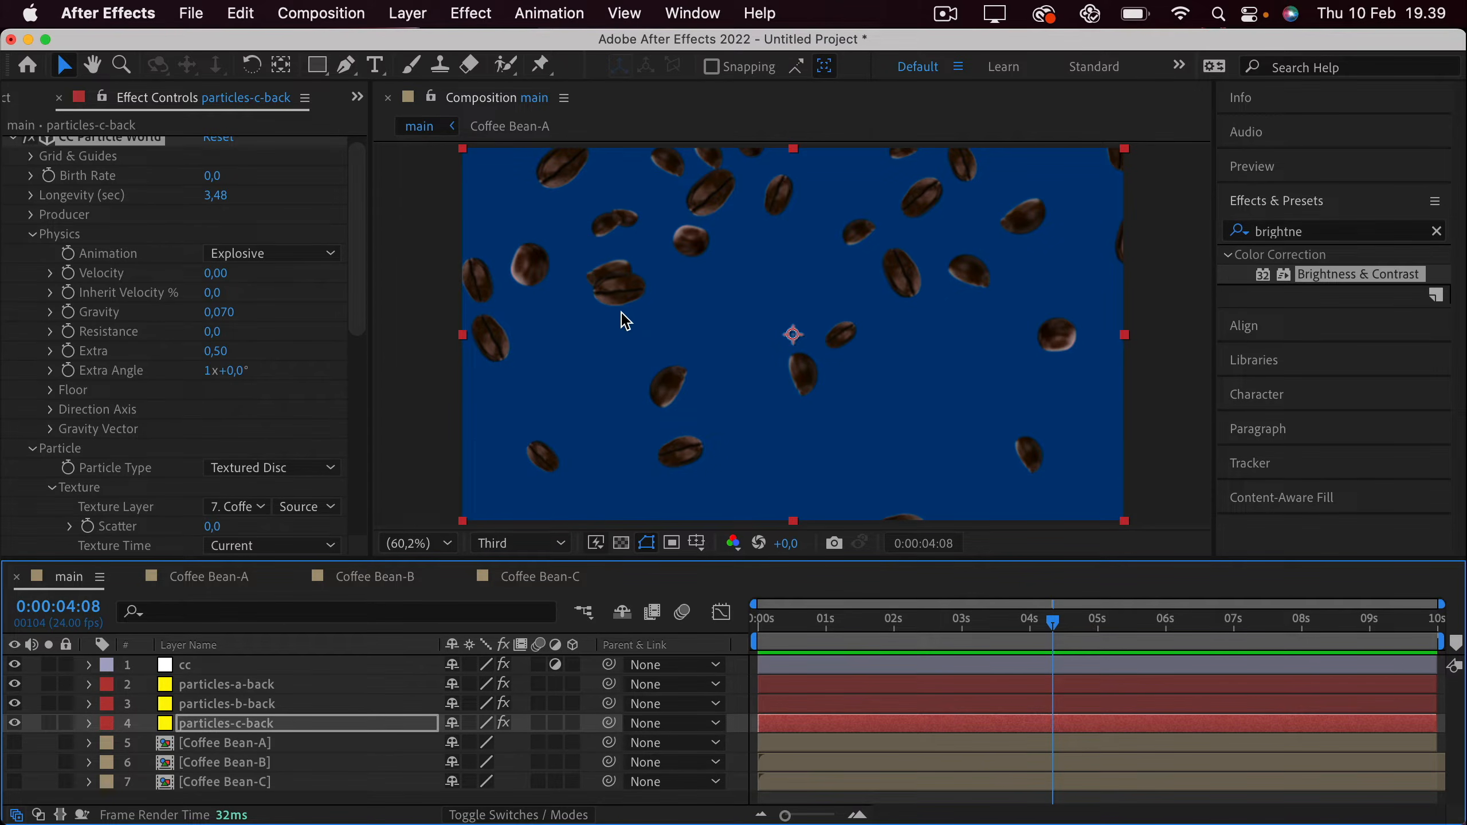
Set both the Birth Size and Death Size of particles-b-back to 1,4.
click(254, 704)
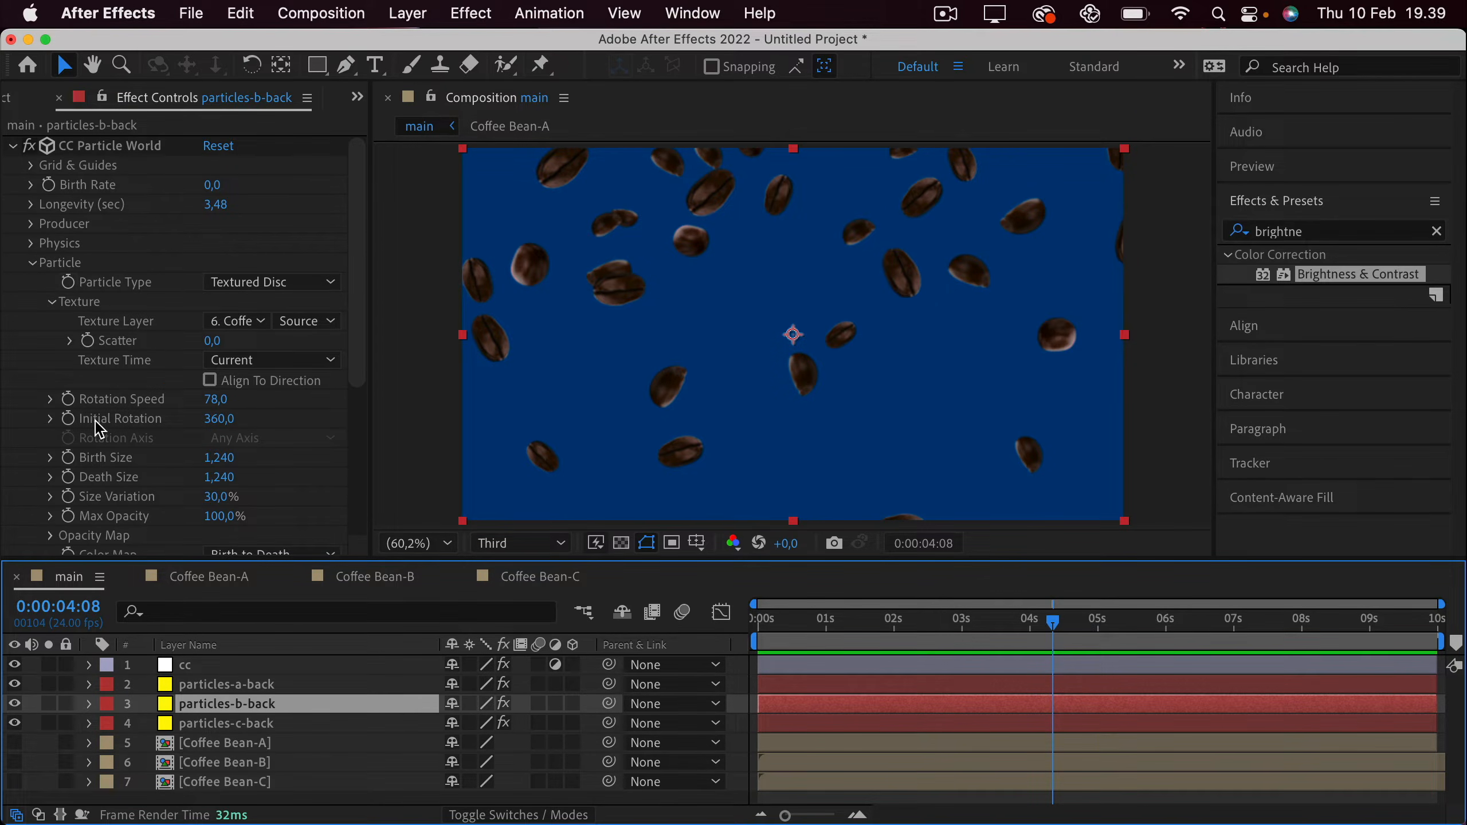
click(227, 458)
text(1,4)
key(Return)
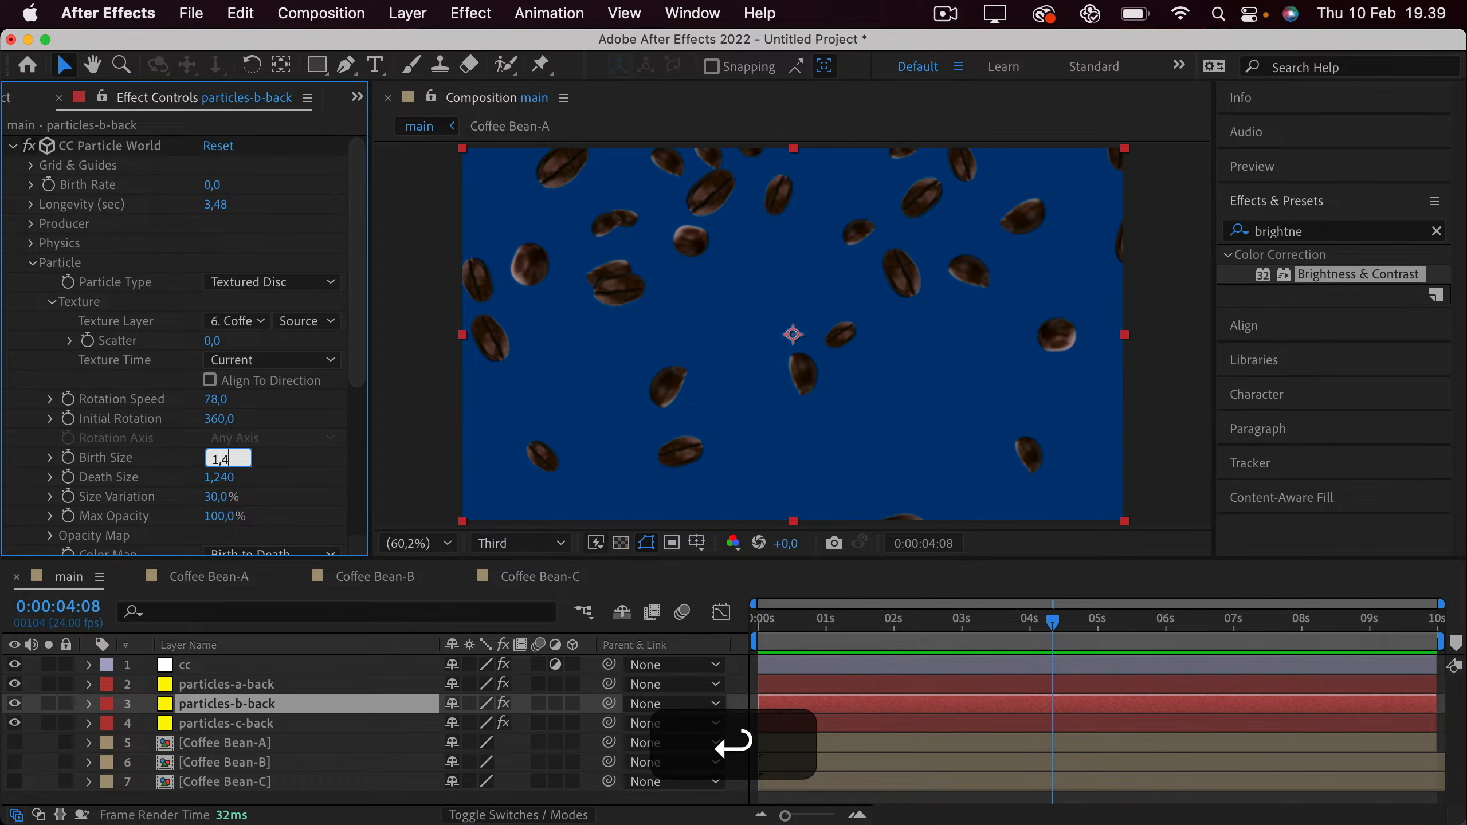
click(222, 477)
text(1,4)
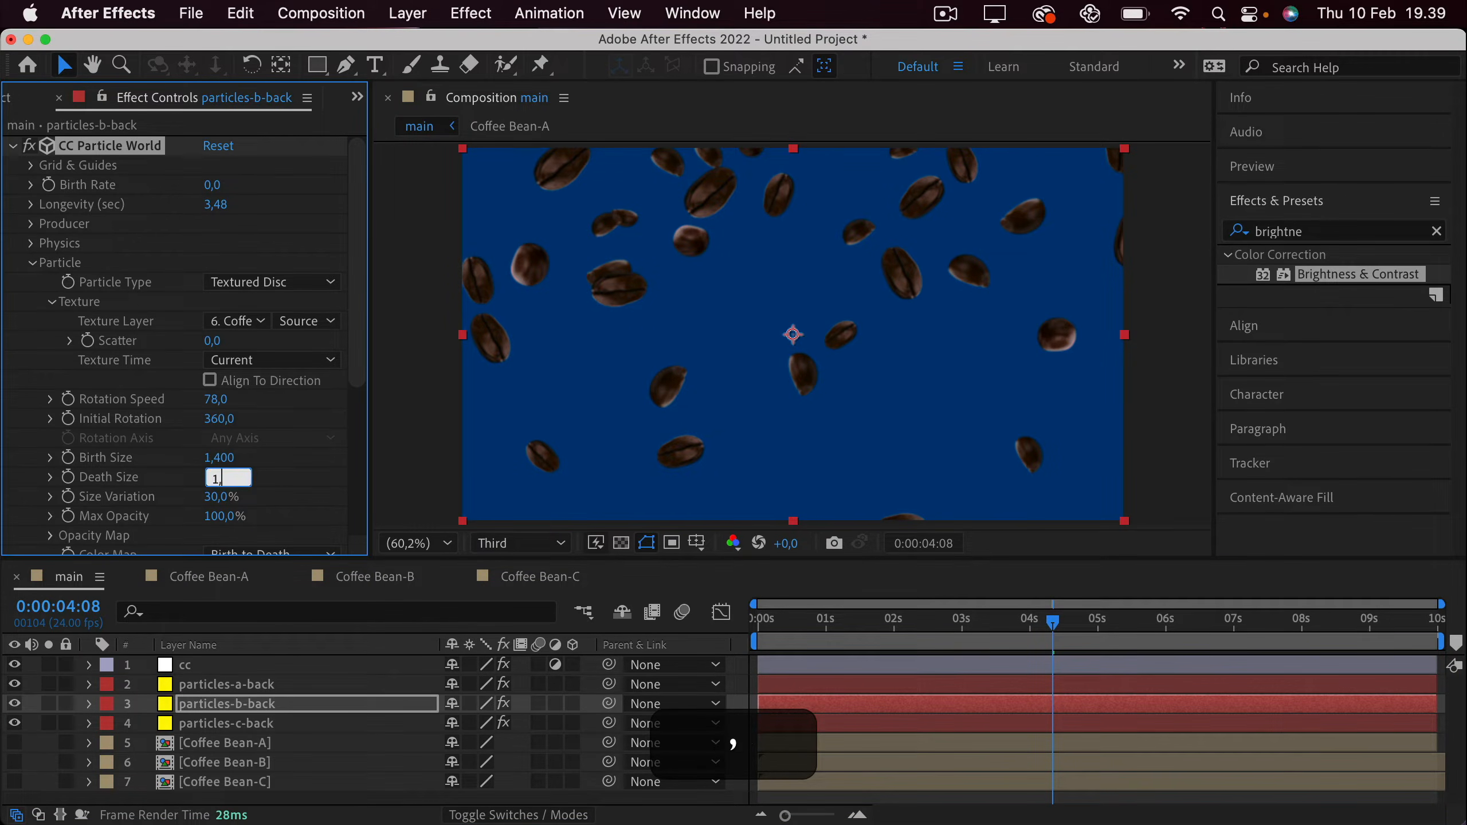
key(Return)
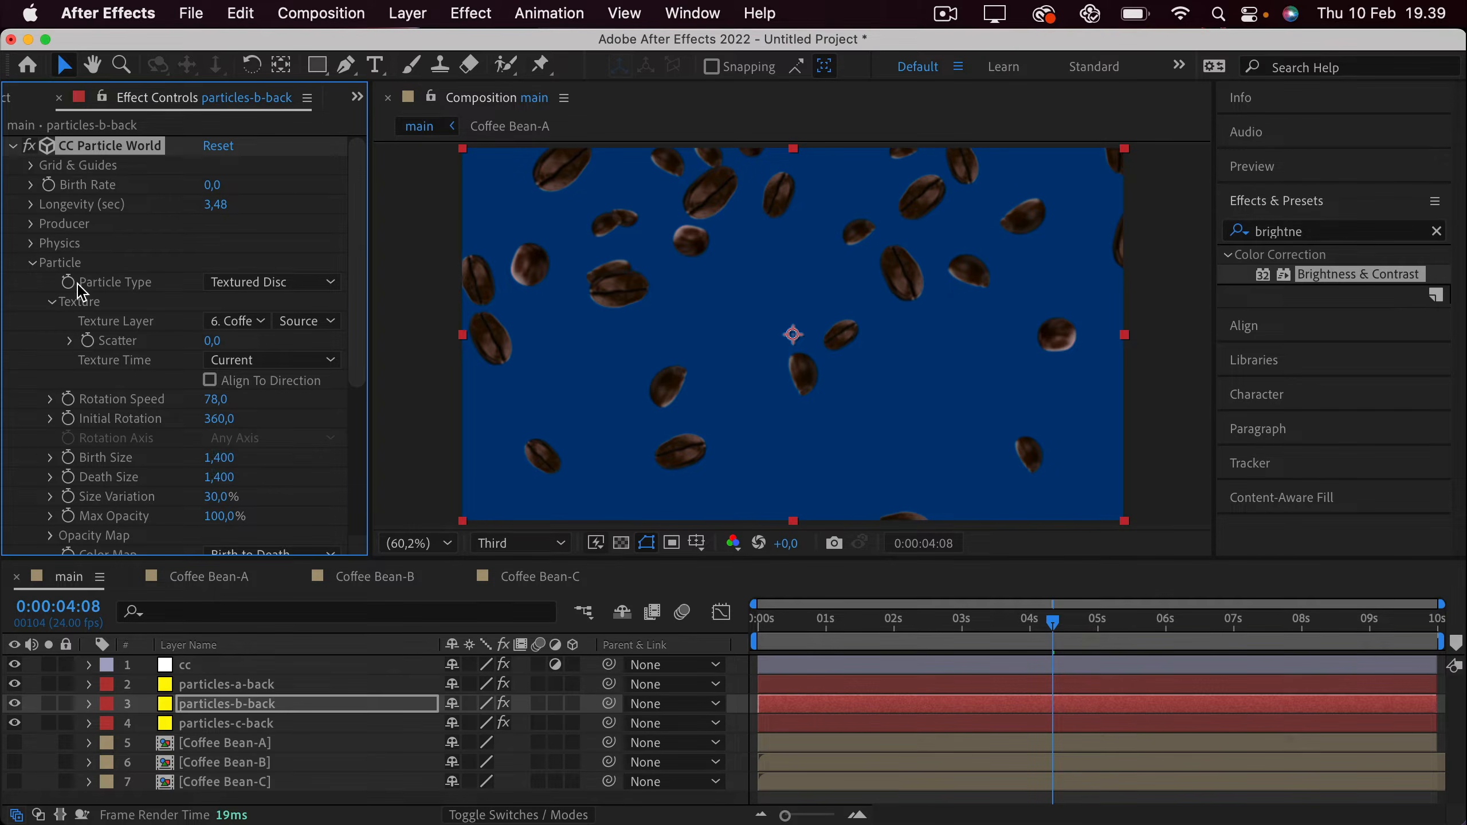
Set the Physics Gravity of particles-b-back to 0,08.
click(30, 243)
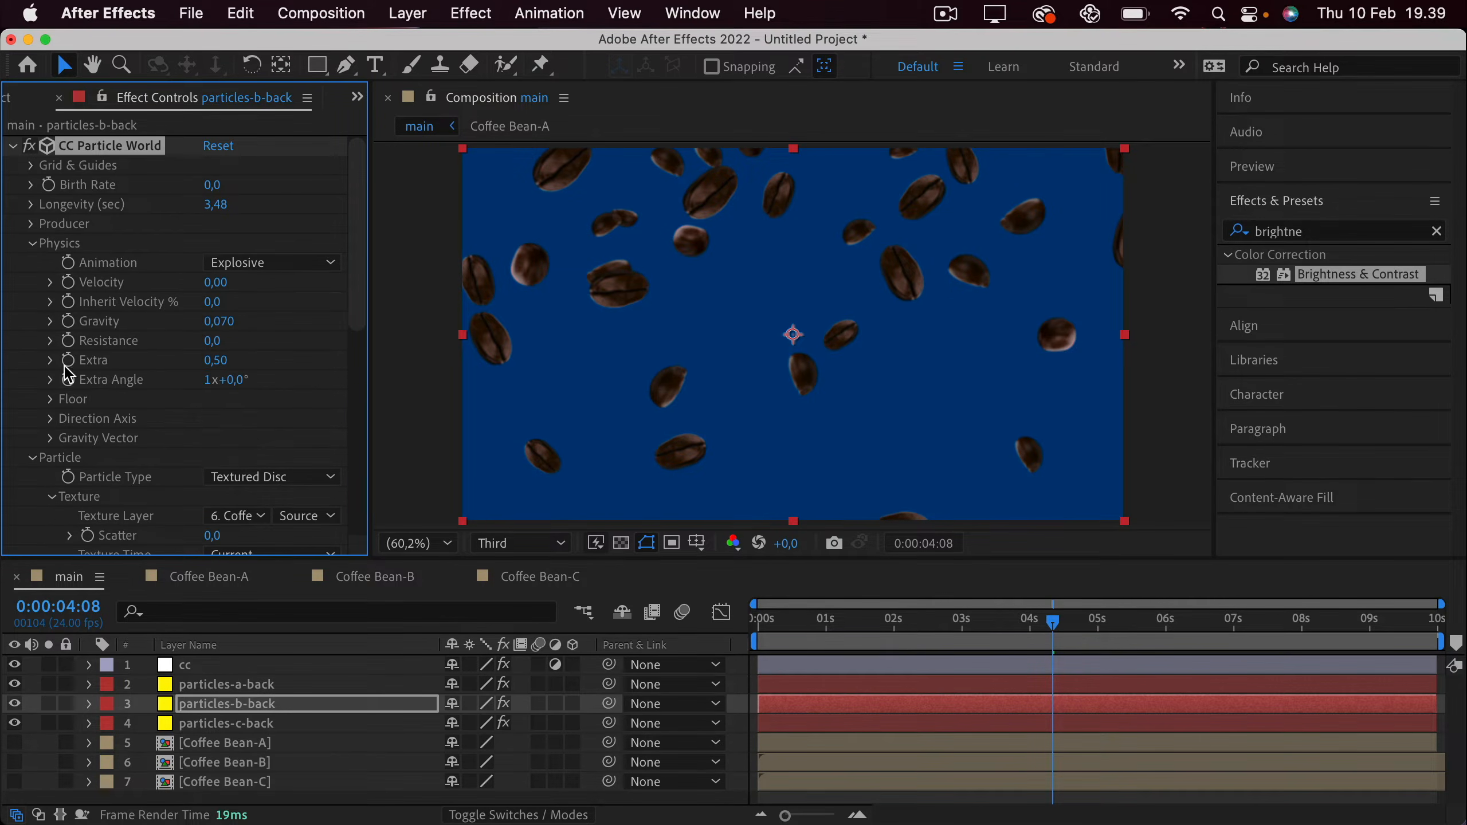
click(231, 325)
click(238, 324)
text(8)
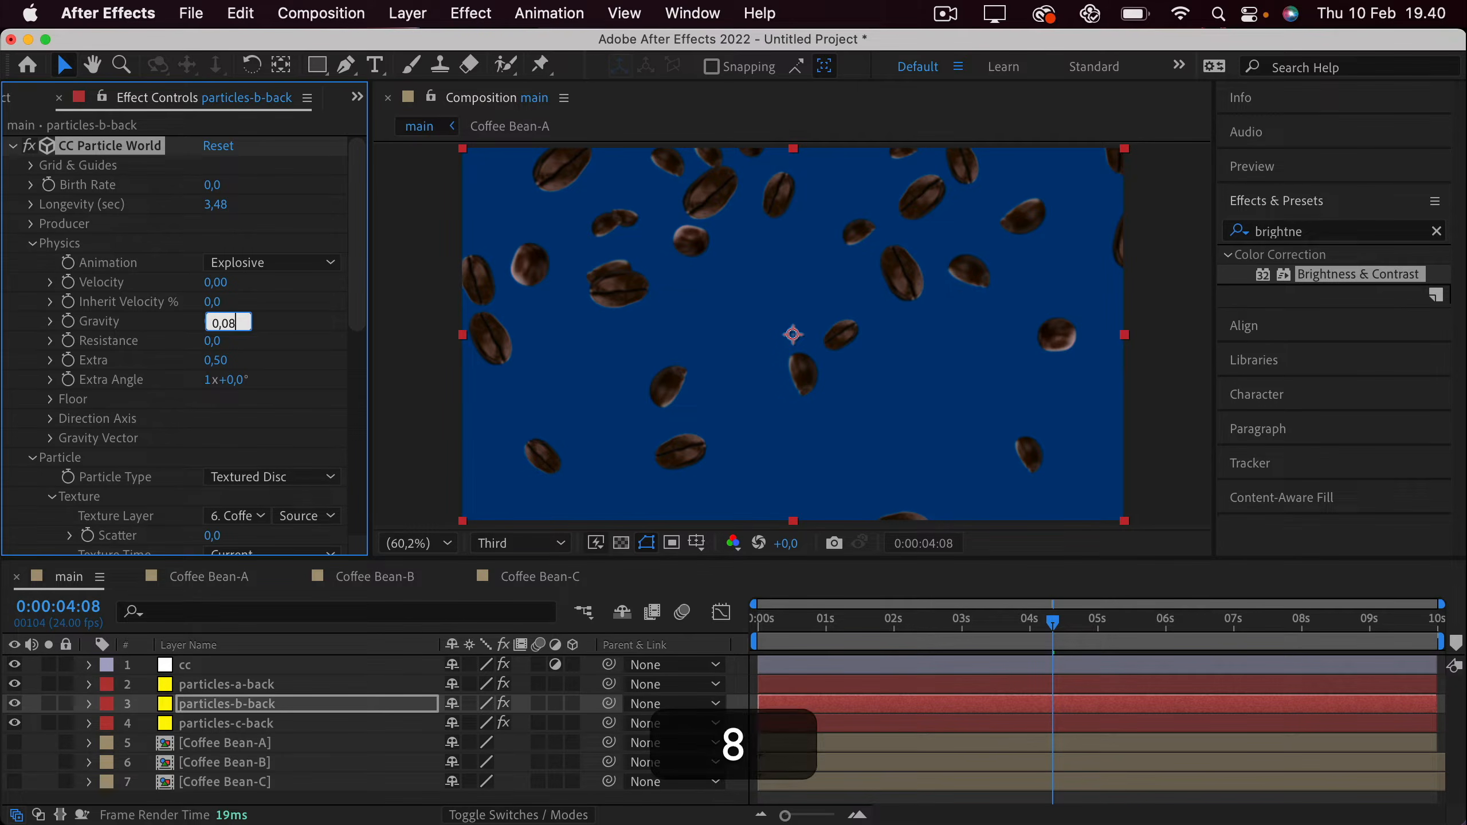
key(Return)
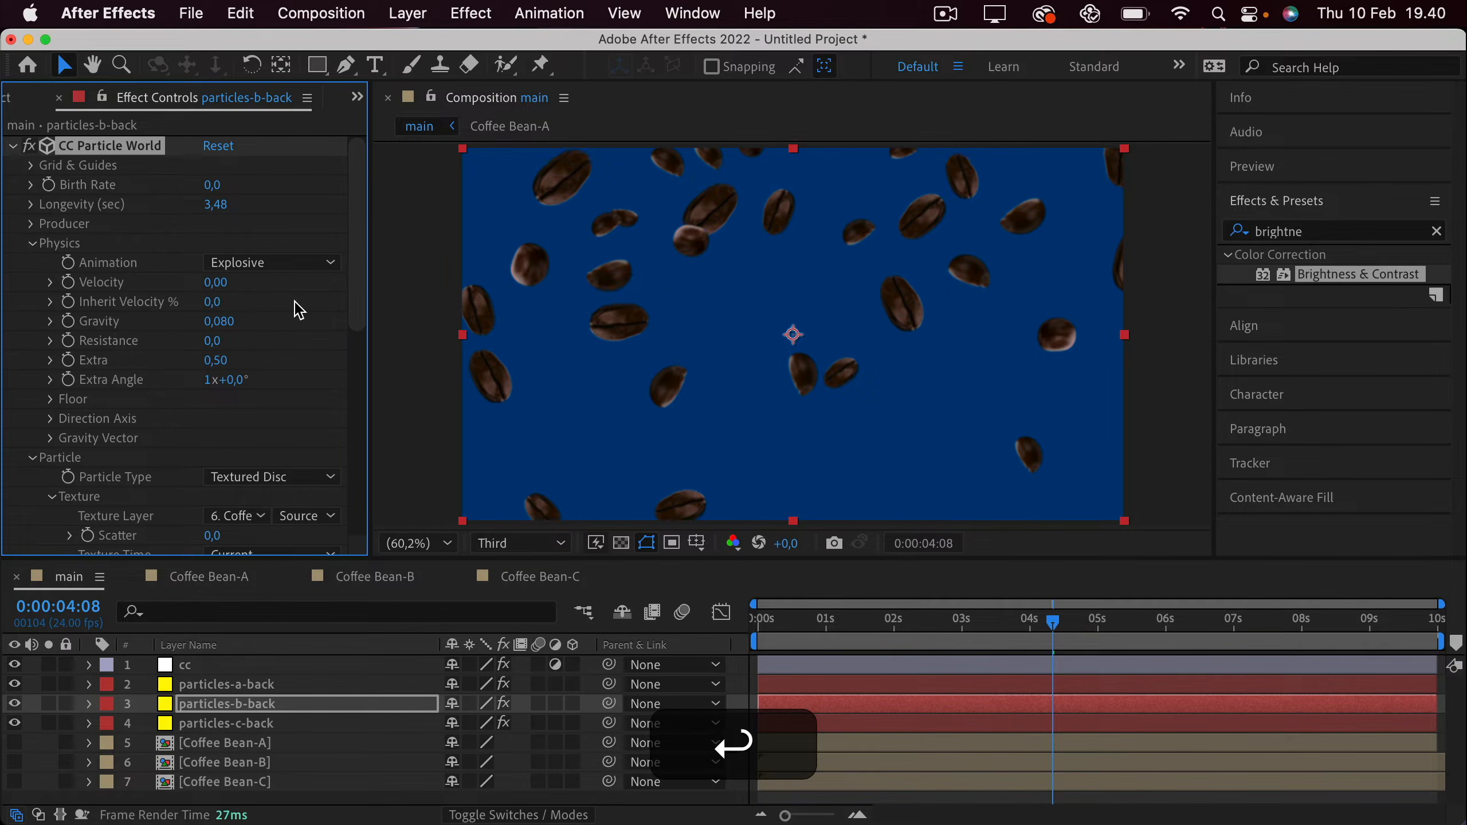
Set the Physics Gravity of particles-c-back to 0,055.
click(245, 723)
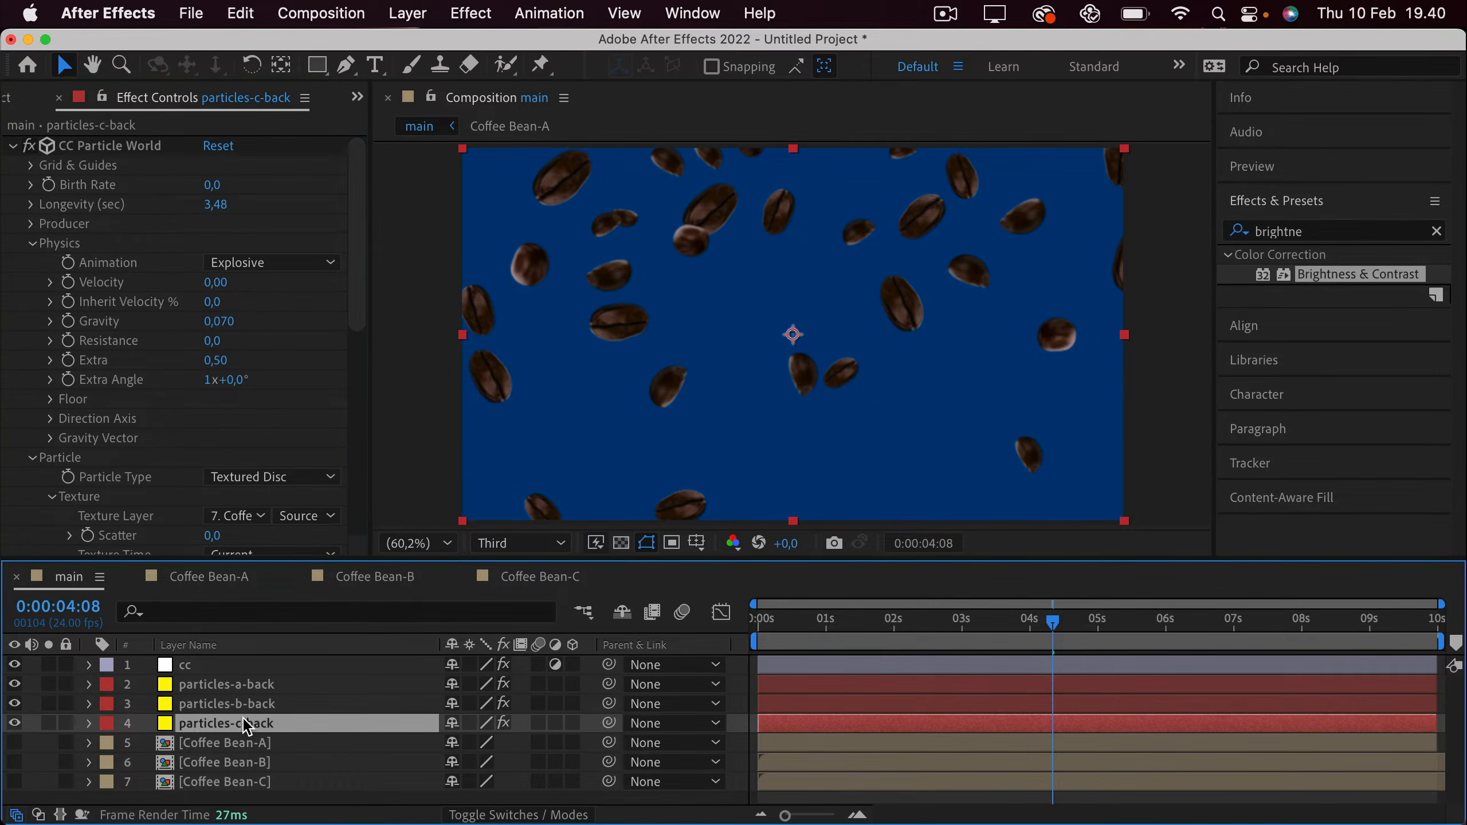
click(227, 324)
click(236, 322)
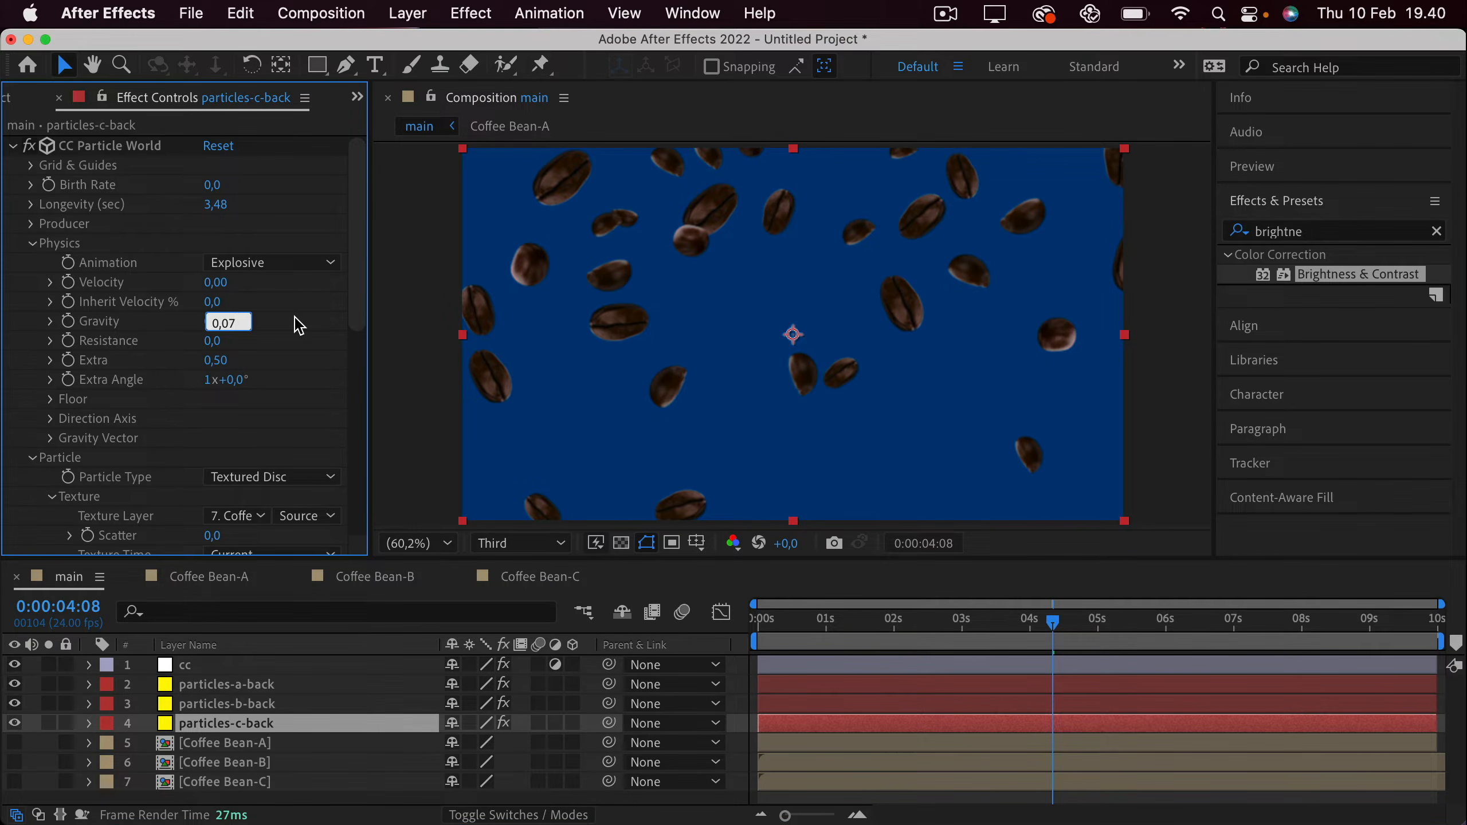
key(BackSpace)
text(5)
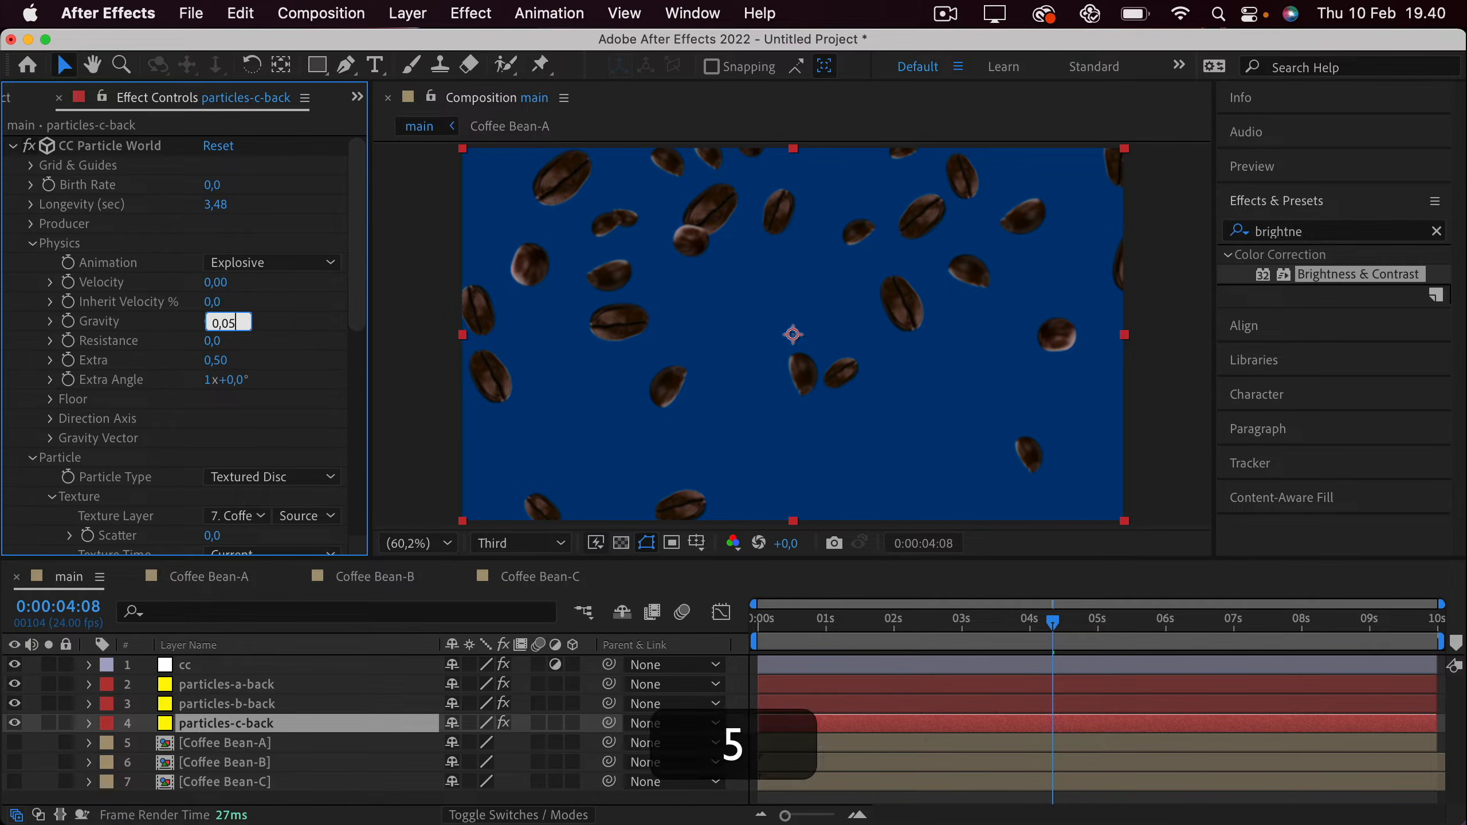
text(5)
key(Return)
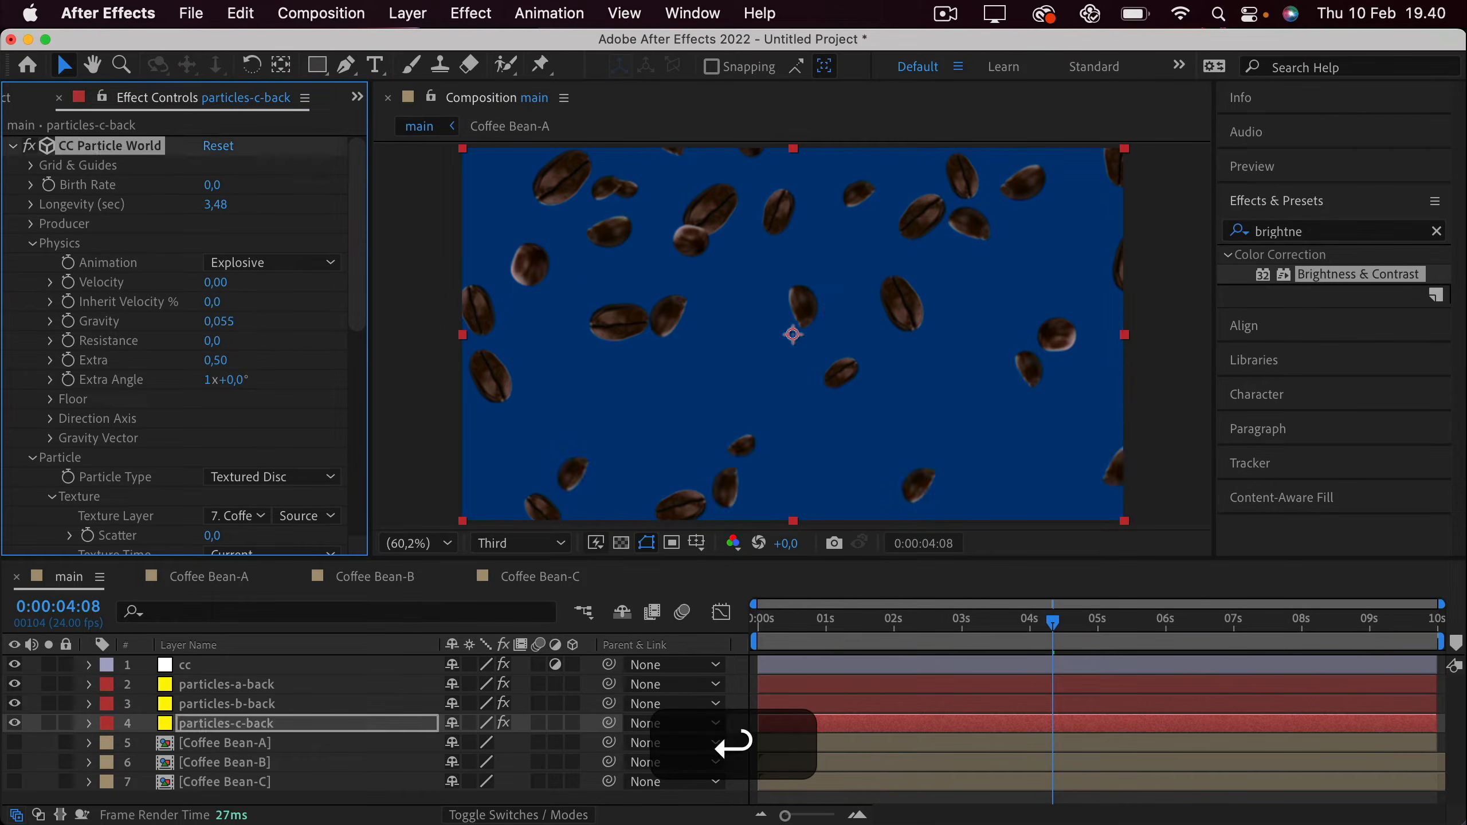
Set both the Birth Size and Death Size of particles-c-back to 1,1.
scroll(119, 445, down, 4)
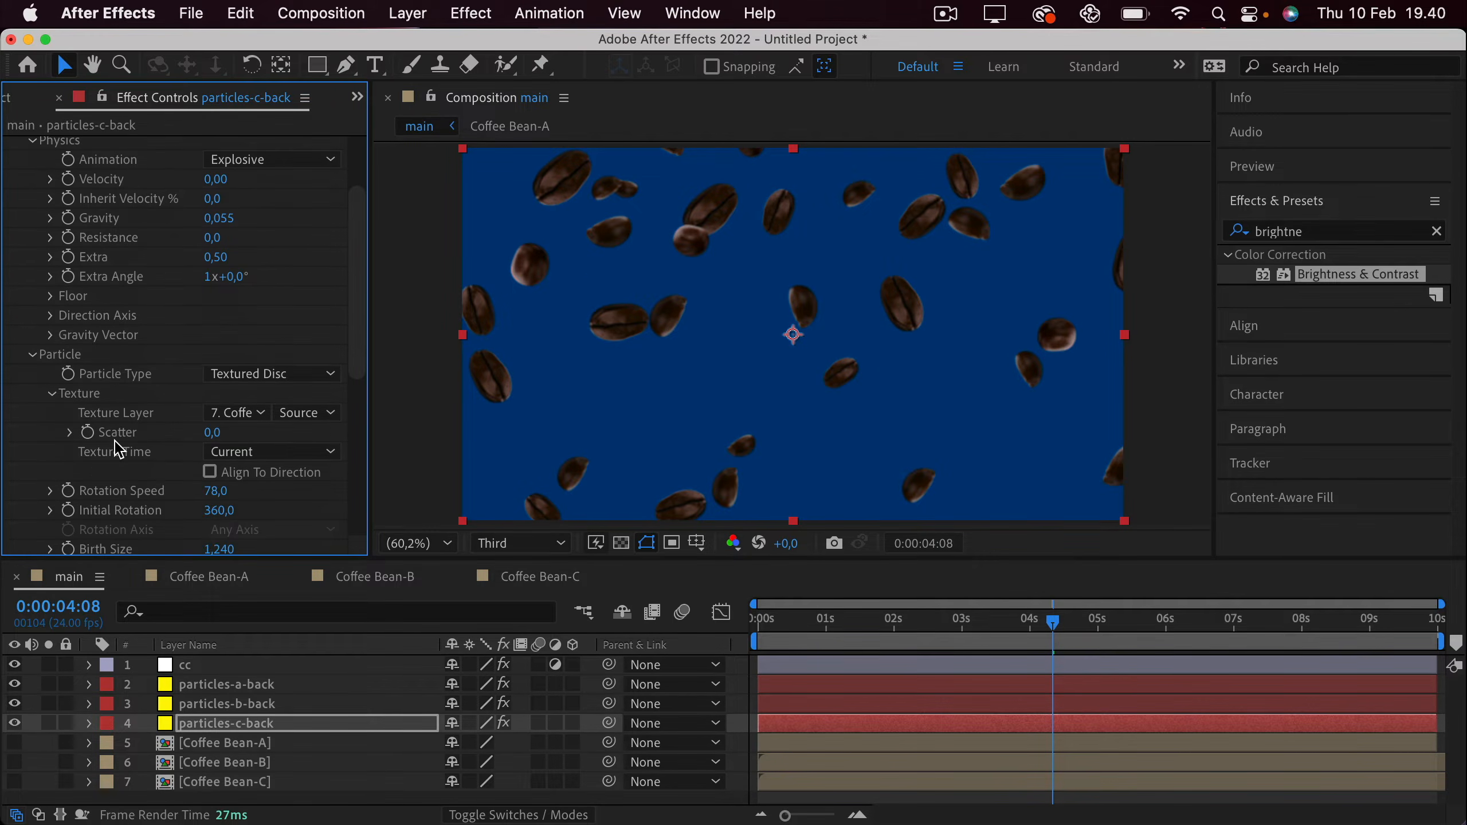
scroll(42, 369, down, 2)
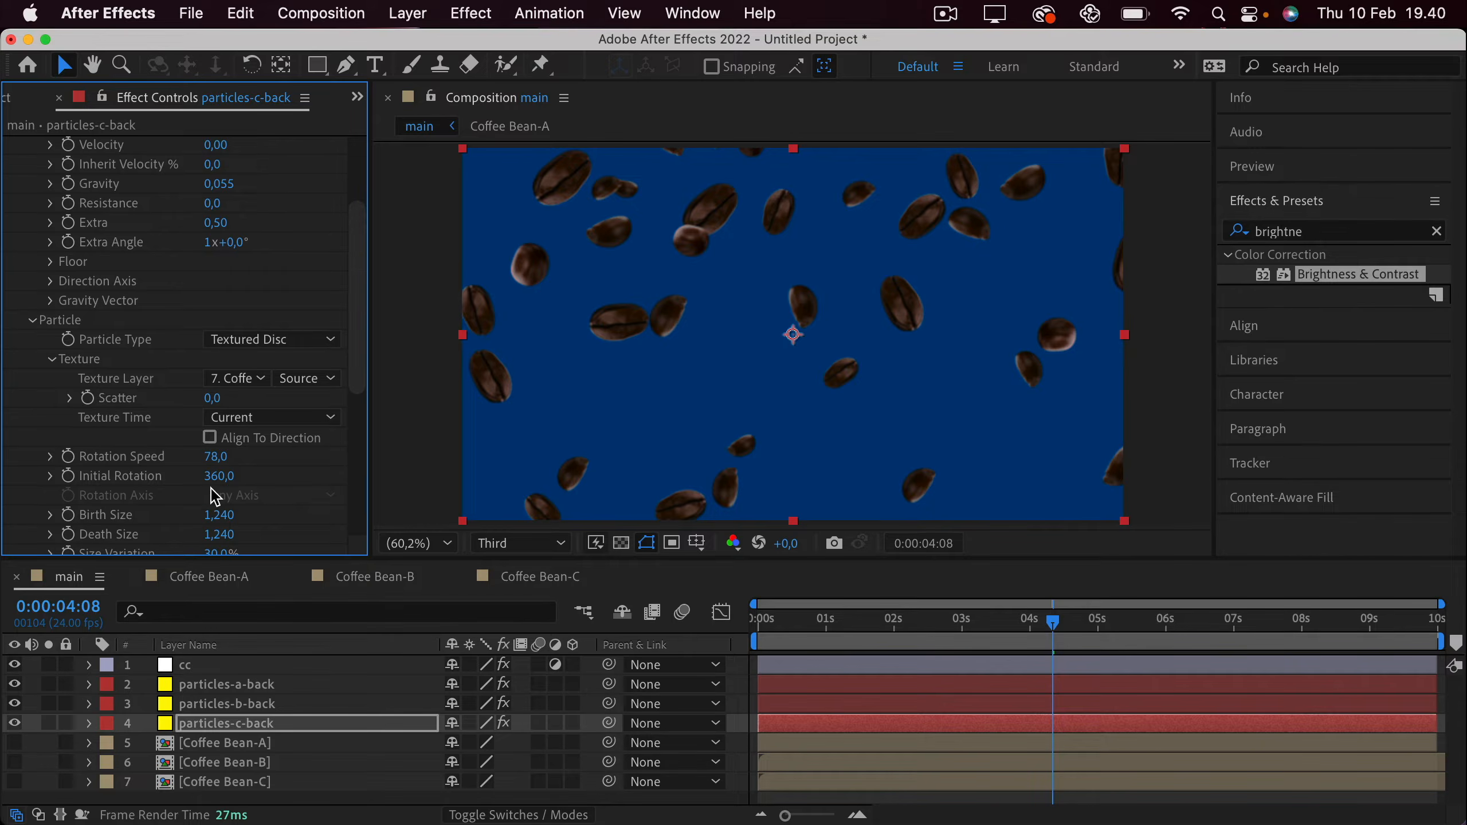
scroll(234, 509, down, 2)
click(228, 481)
text(1,1)
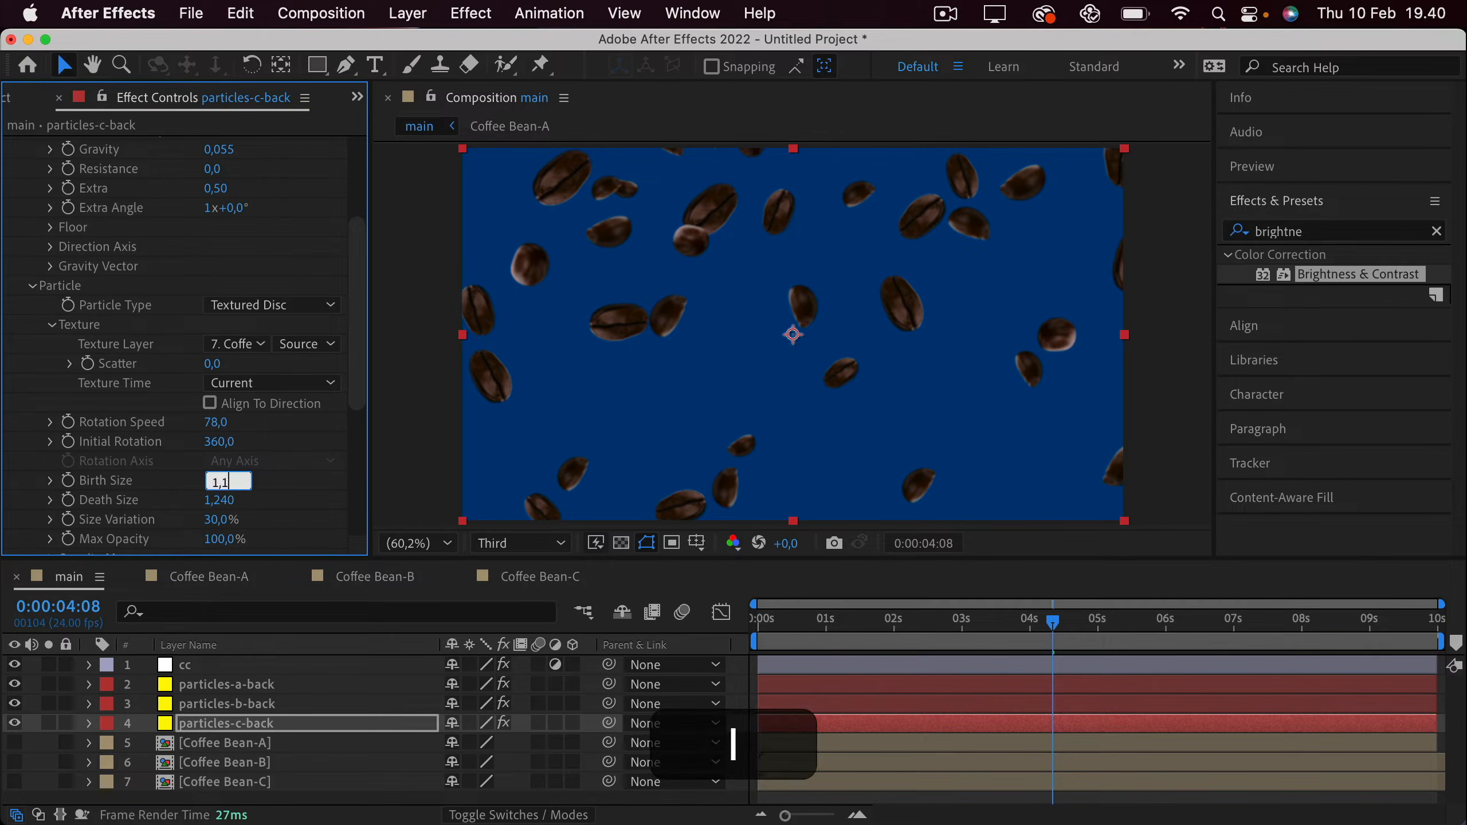
key(Return)
click(220, 500)
text(1,1)
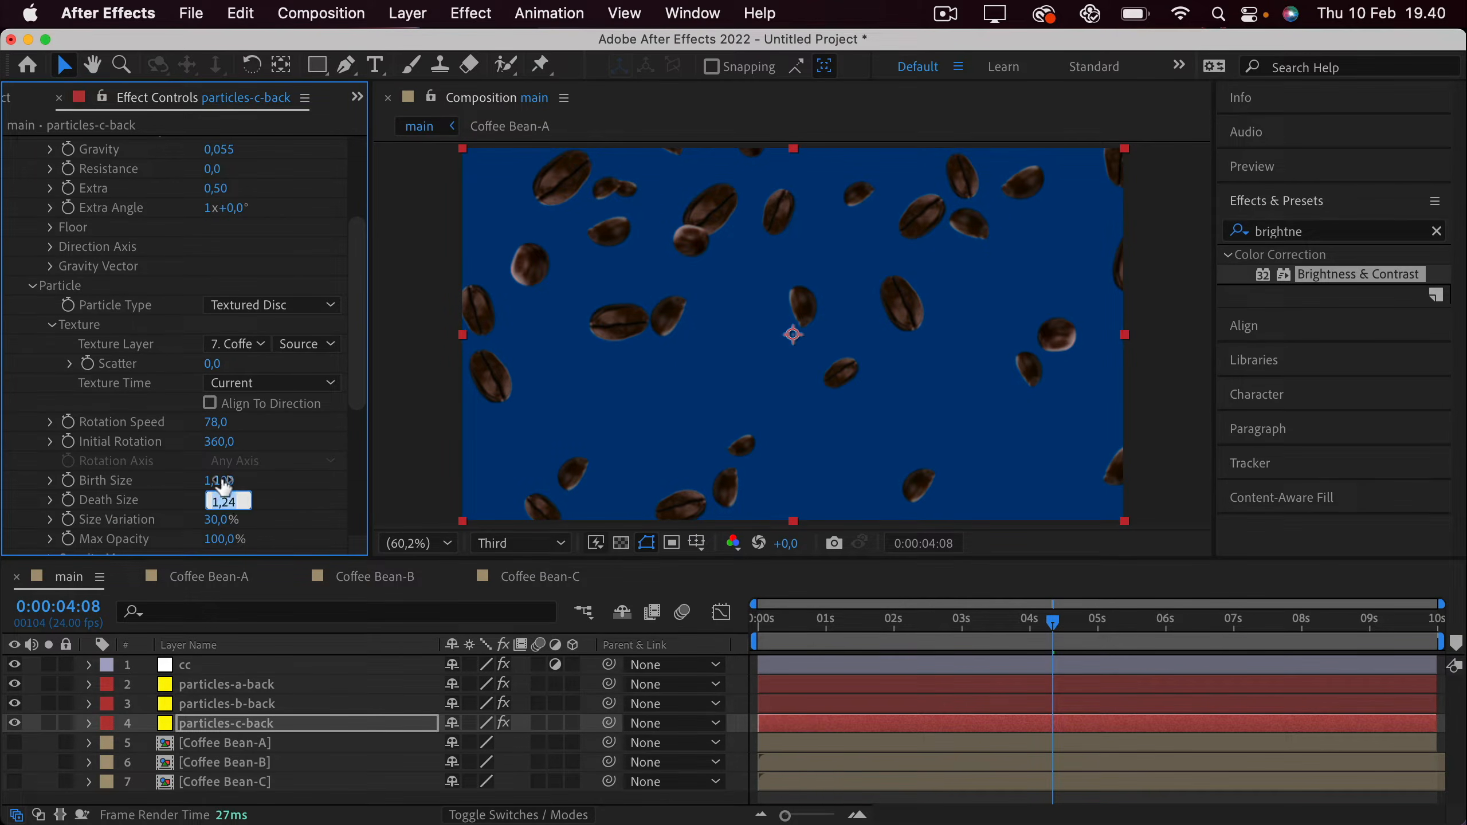
key(Return)
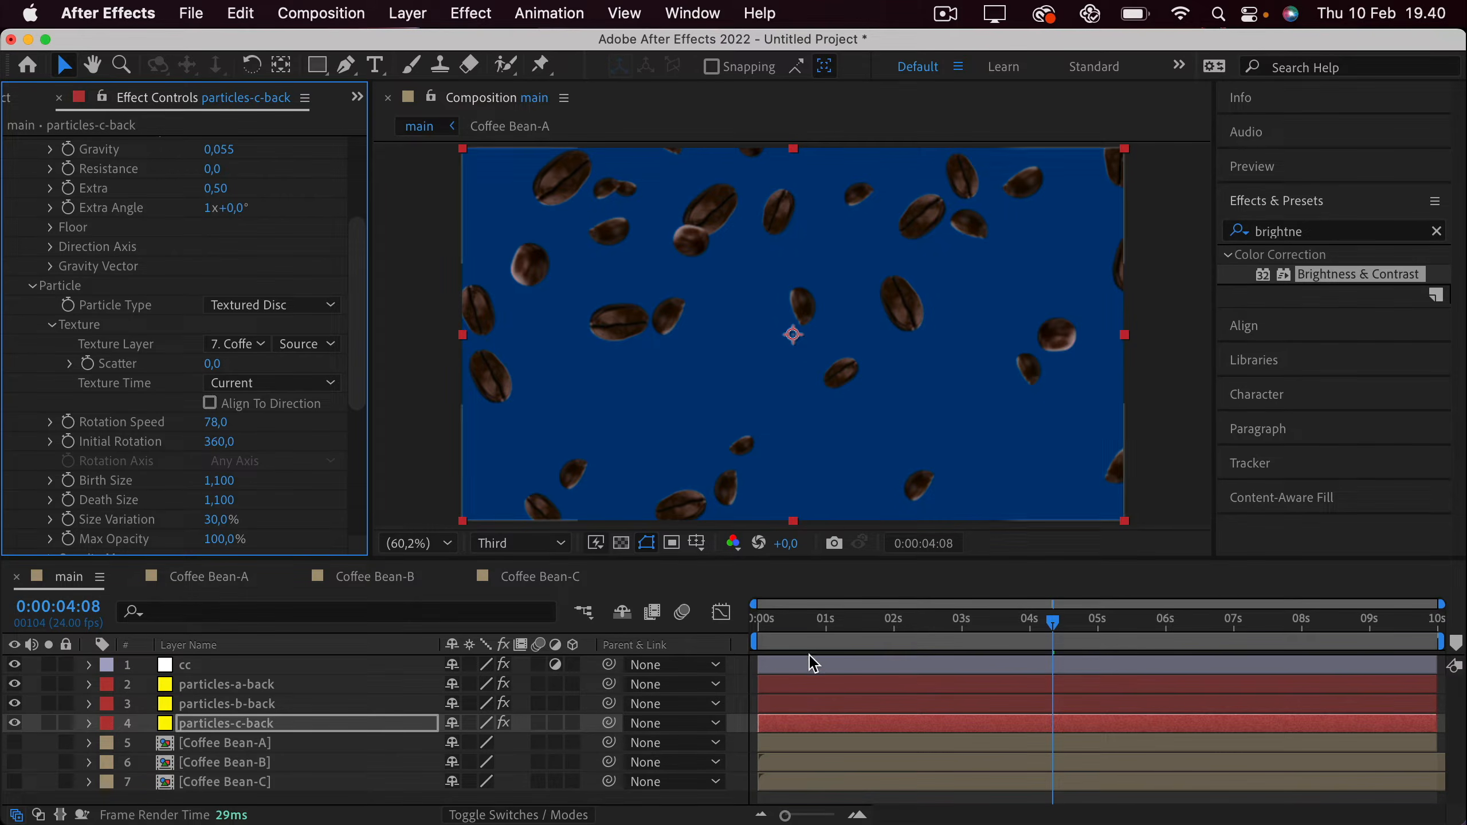
Preview the combined fall of the three back bean layers from the start of the timeline.
drag(782, 623, 683, 596)
key(space)
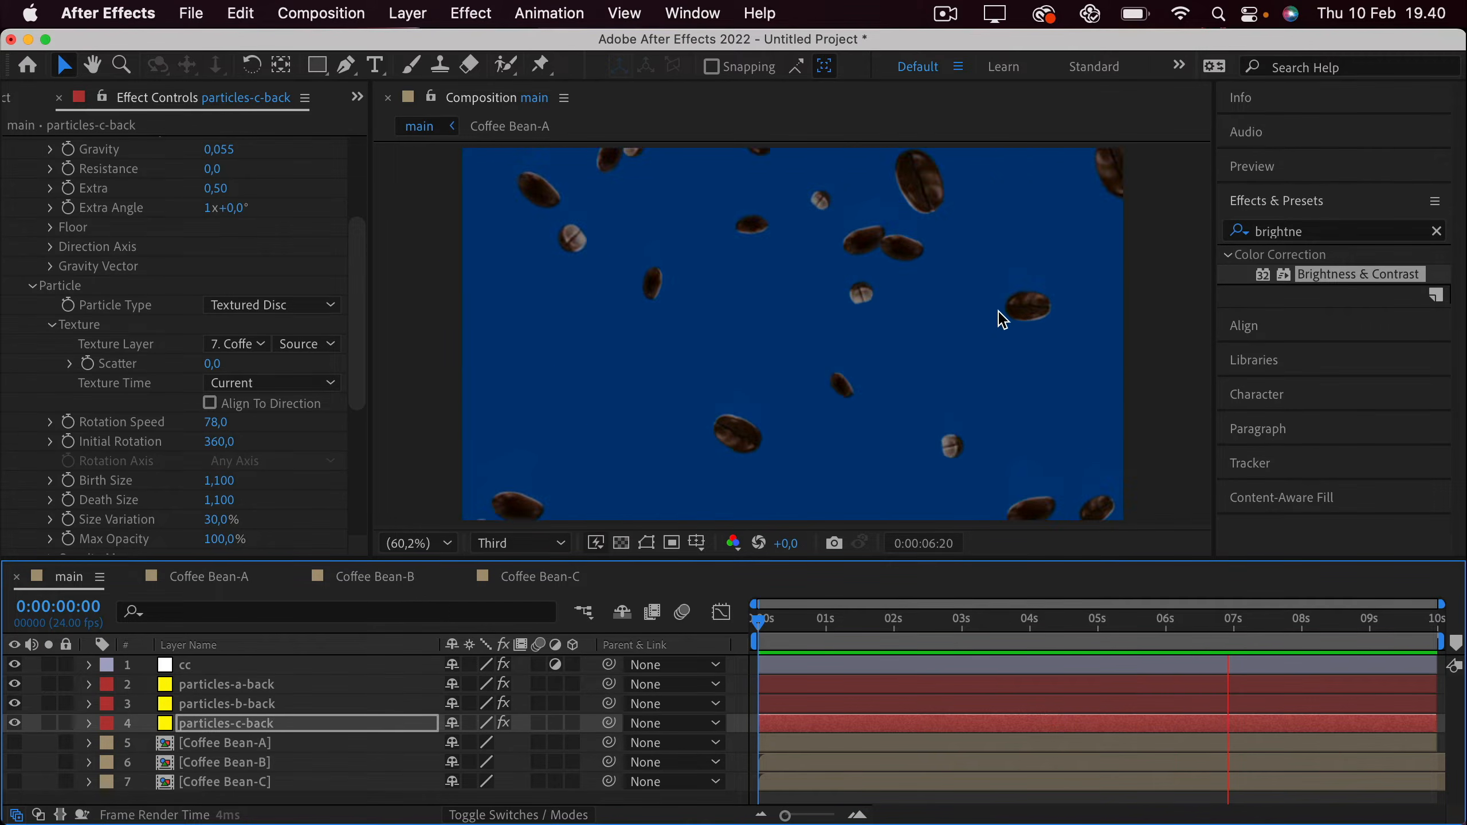
key(space)
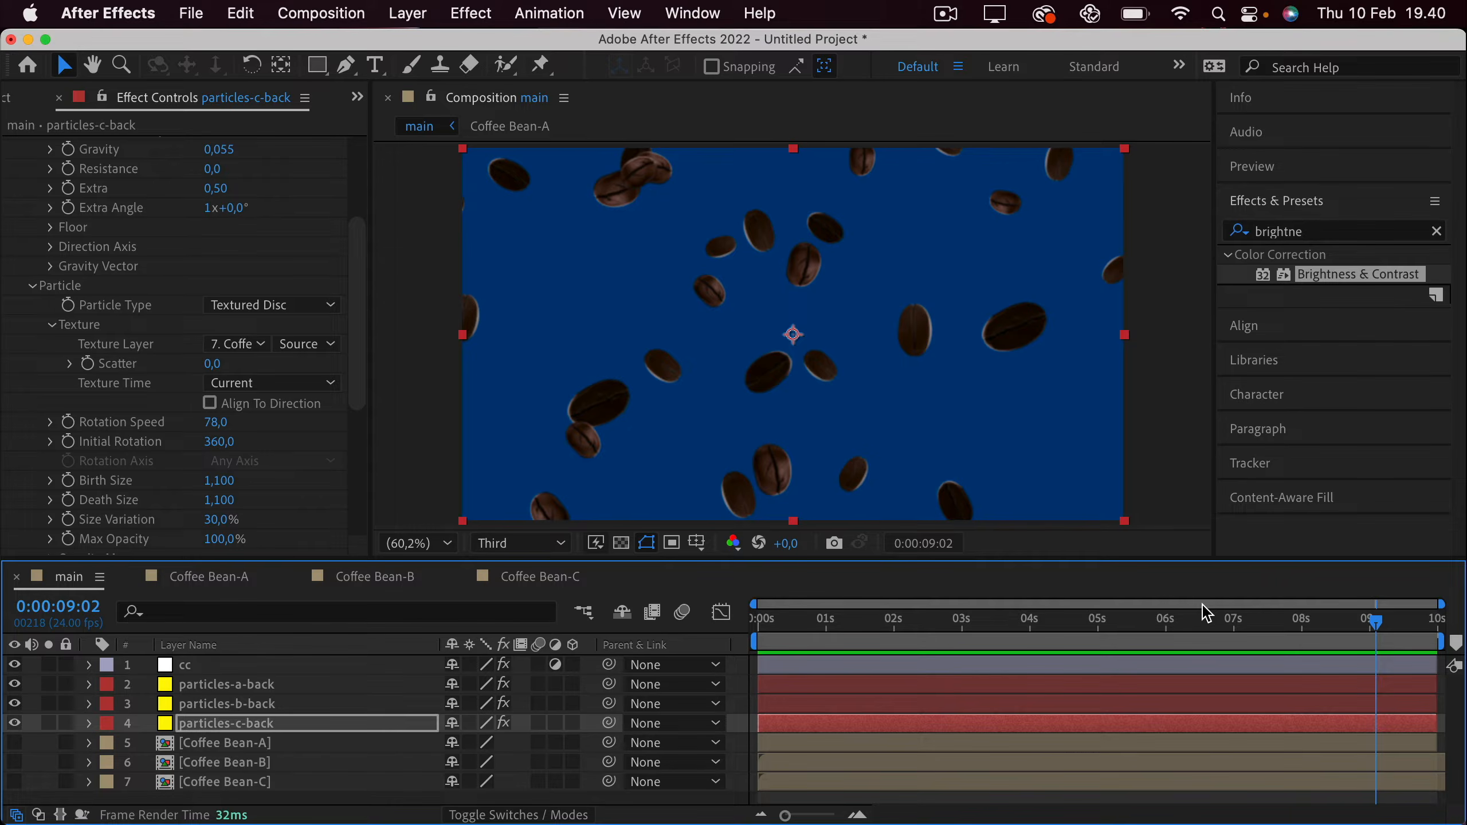
click(794, 763)
Duplicate particles-a-back under the name particles-a-middle and hide the three back particle layers.
click(258, 688)
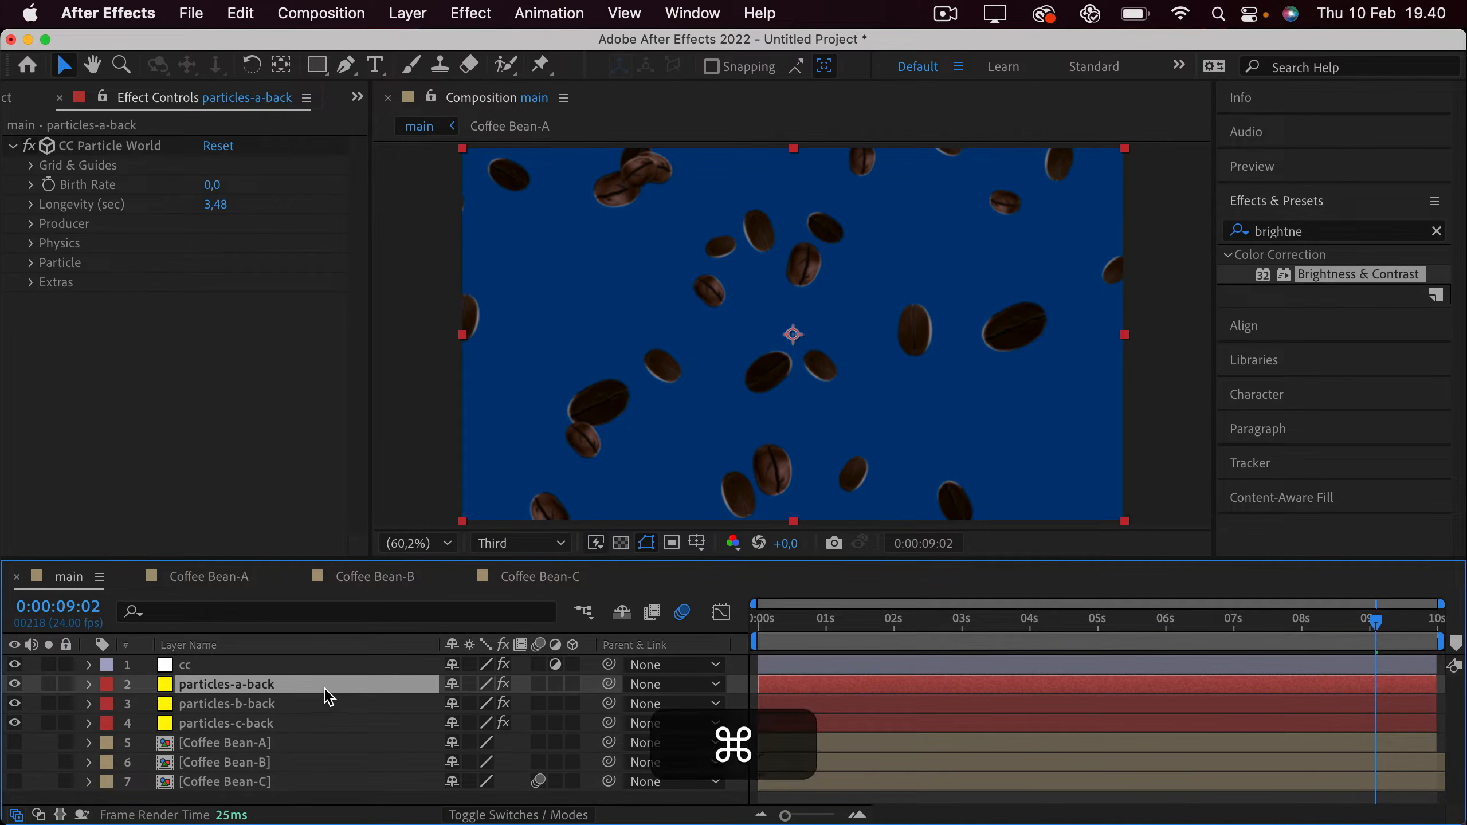
key(super+d)
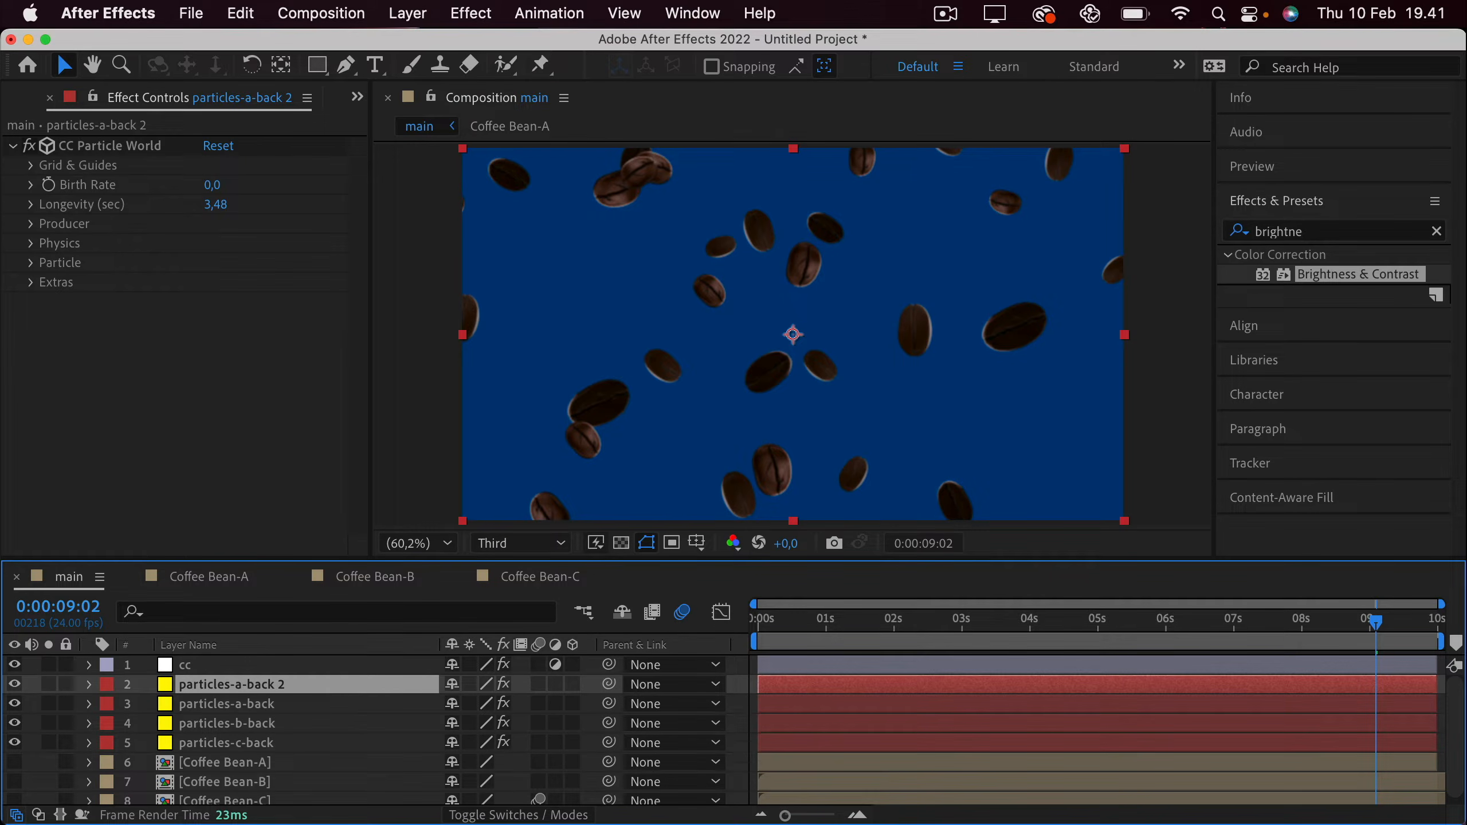
key(Return)
key(BackSpace)
key(BackSpace)
key(BackSpace)
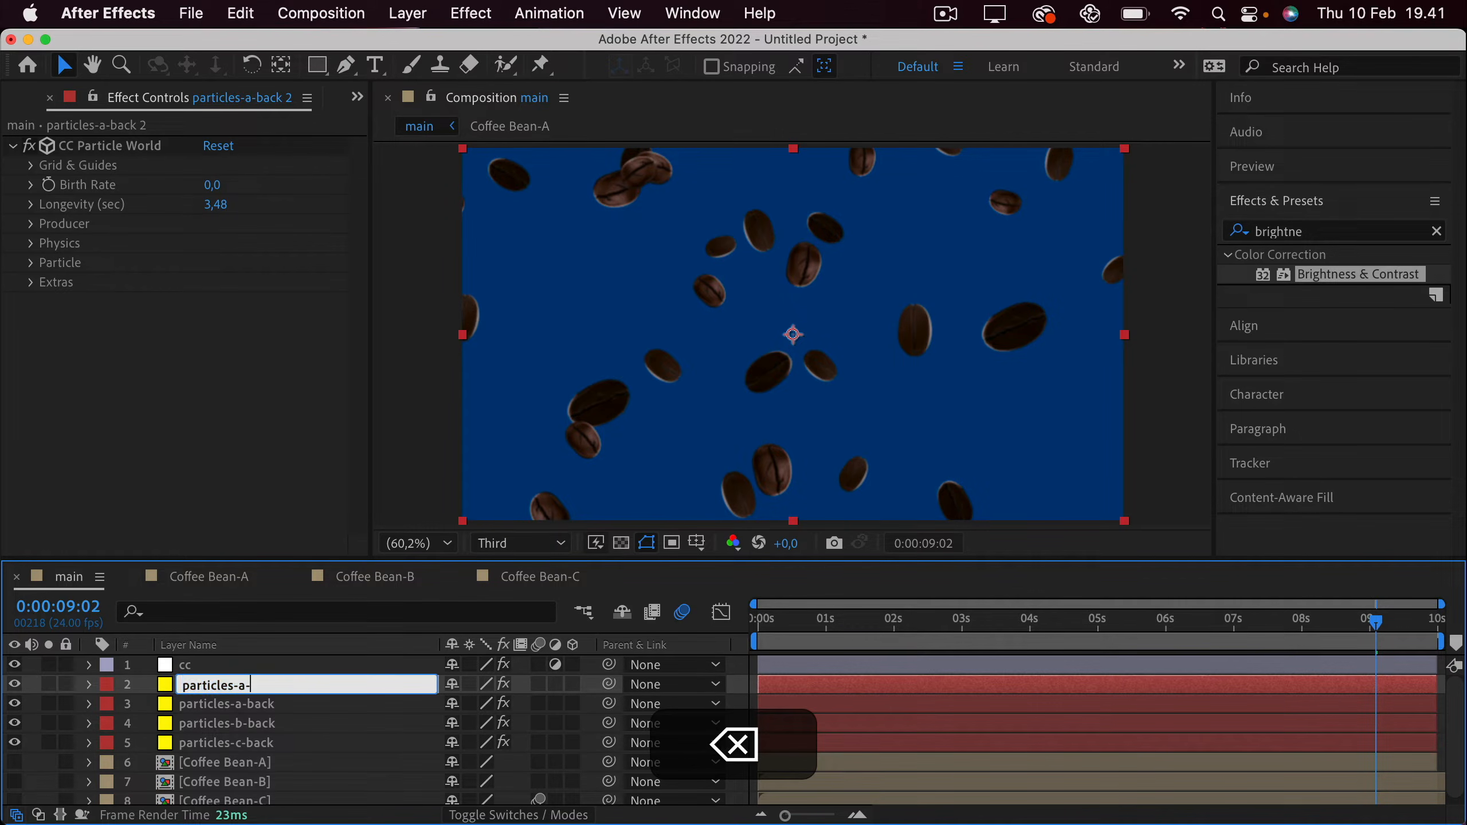
text(middle)
key(Return)
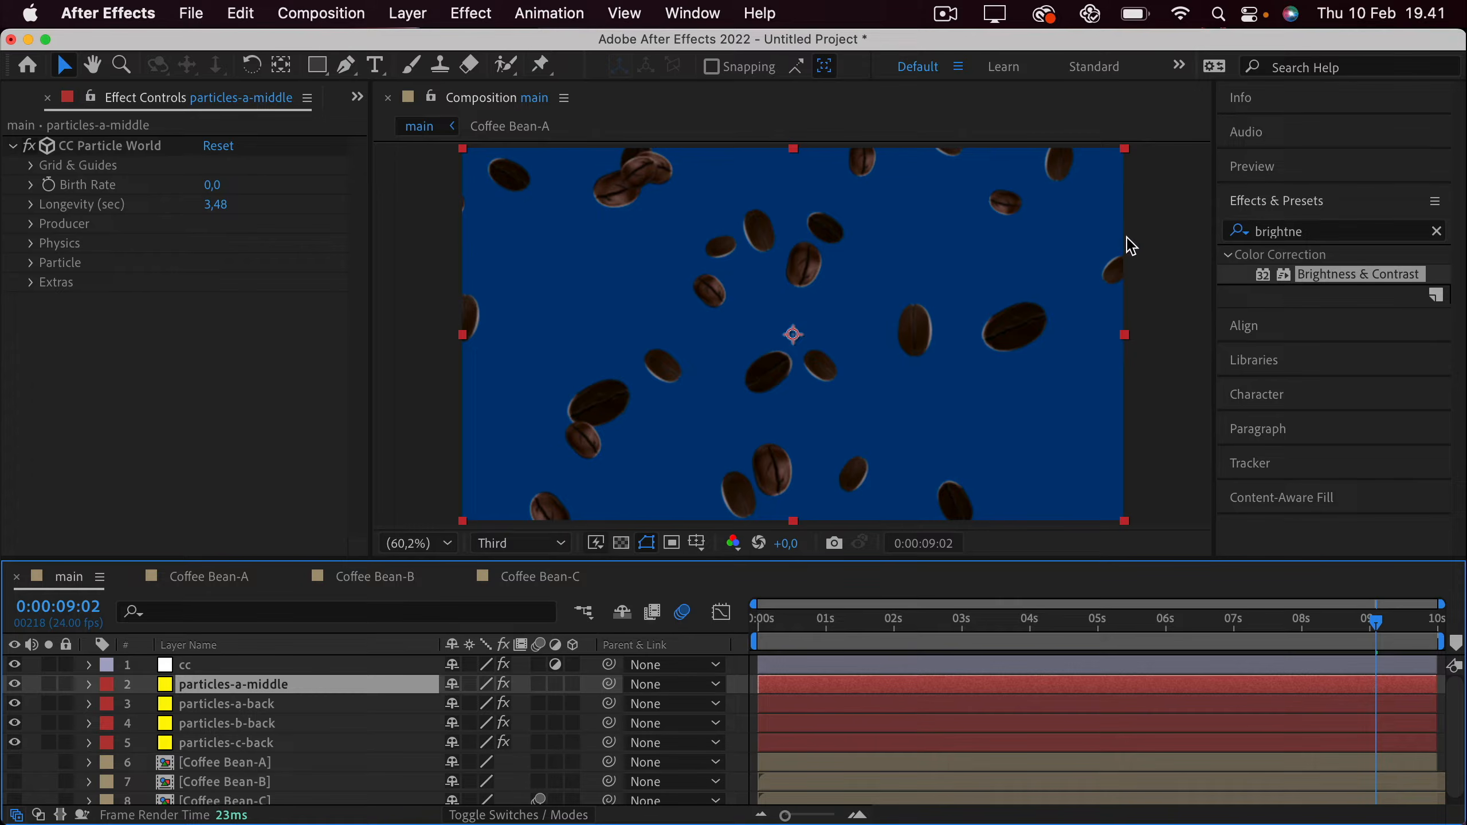
drag(14, 703, 14, 723)
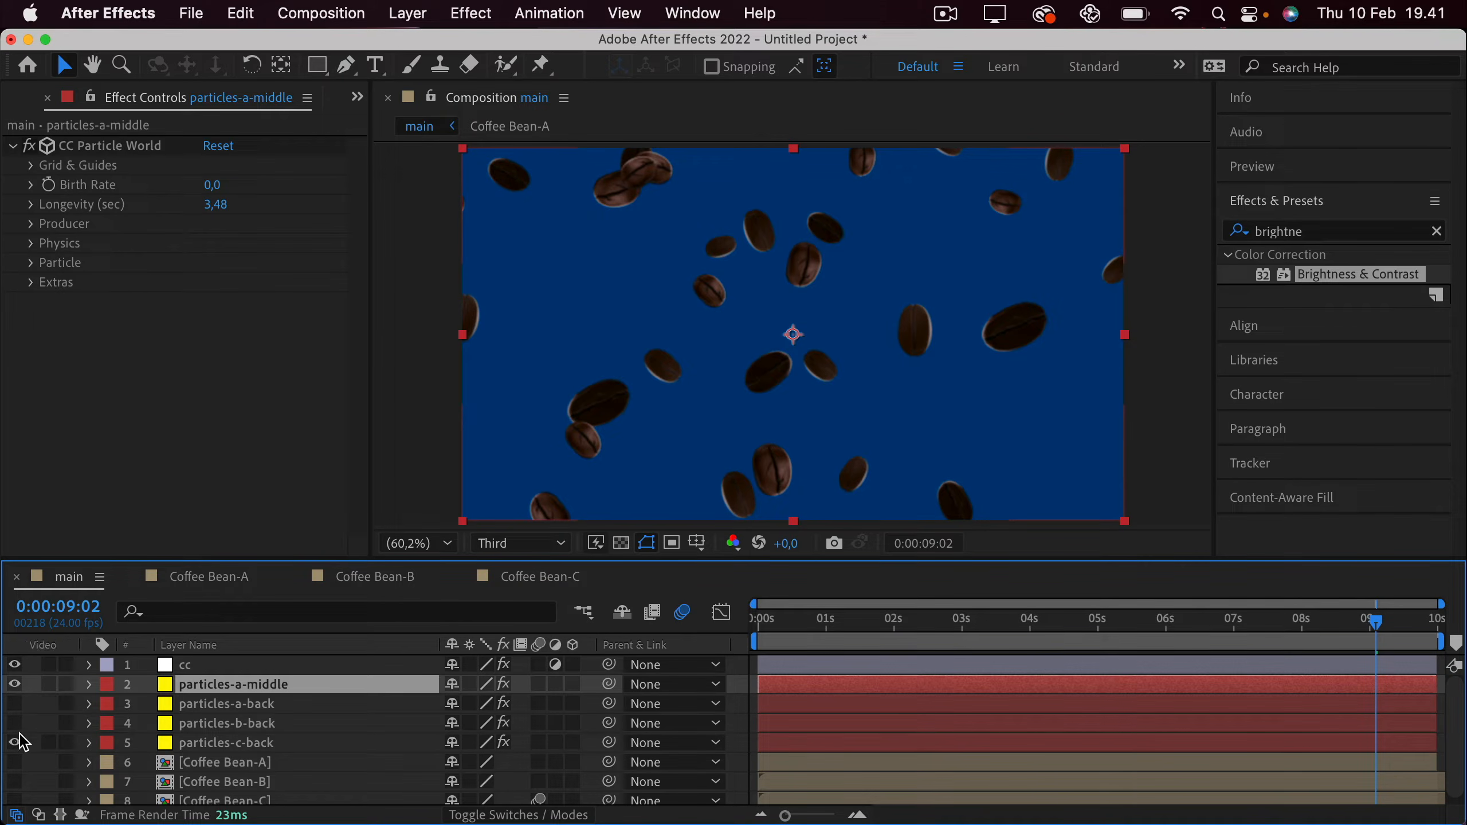
click(16, 743)
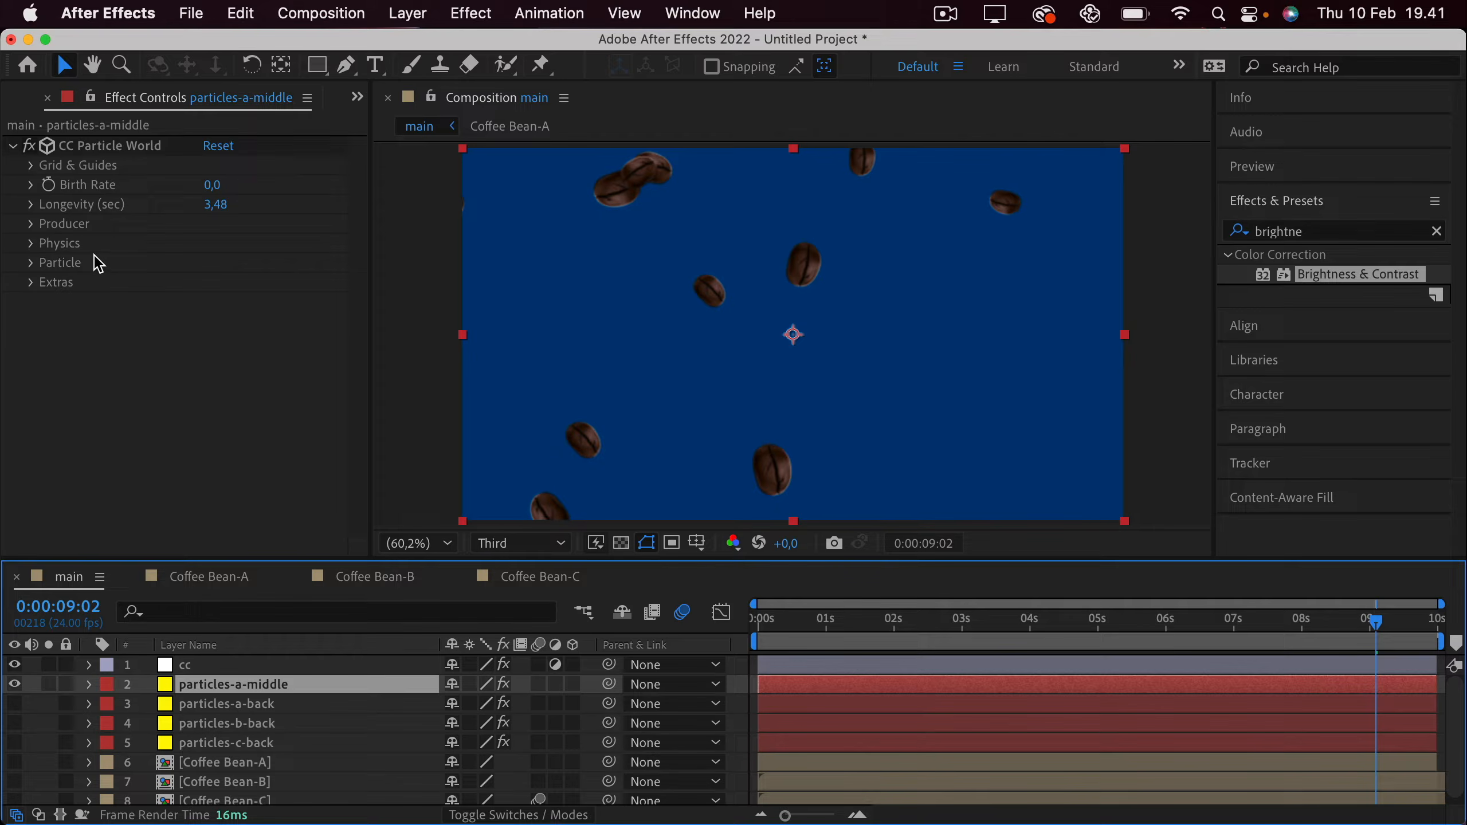
Set both the Birth Size and Death Size of particles-a-middle to 2,56.
click(34, 270)
click(30, 264)
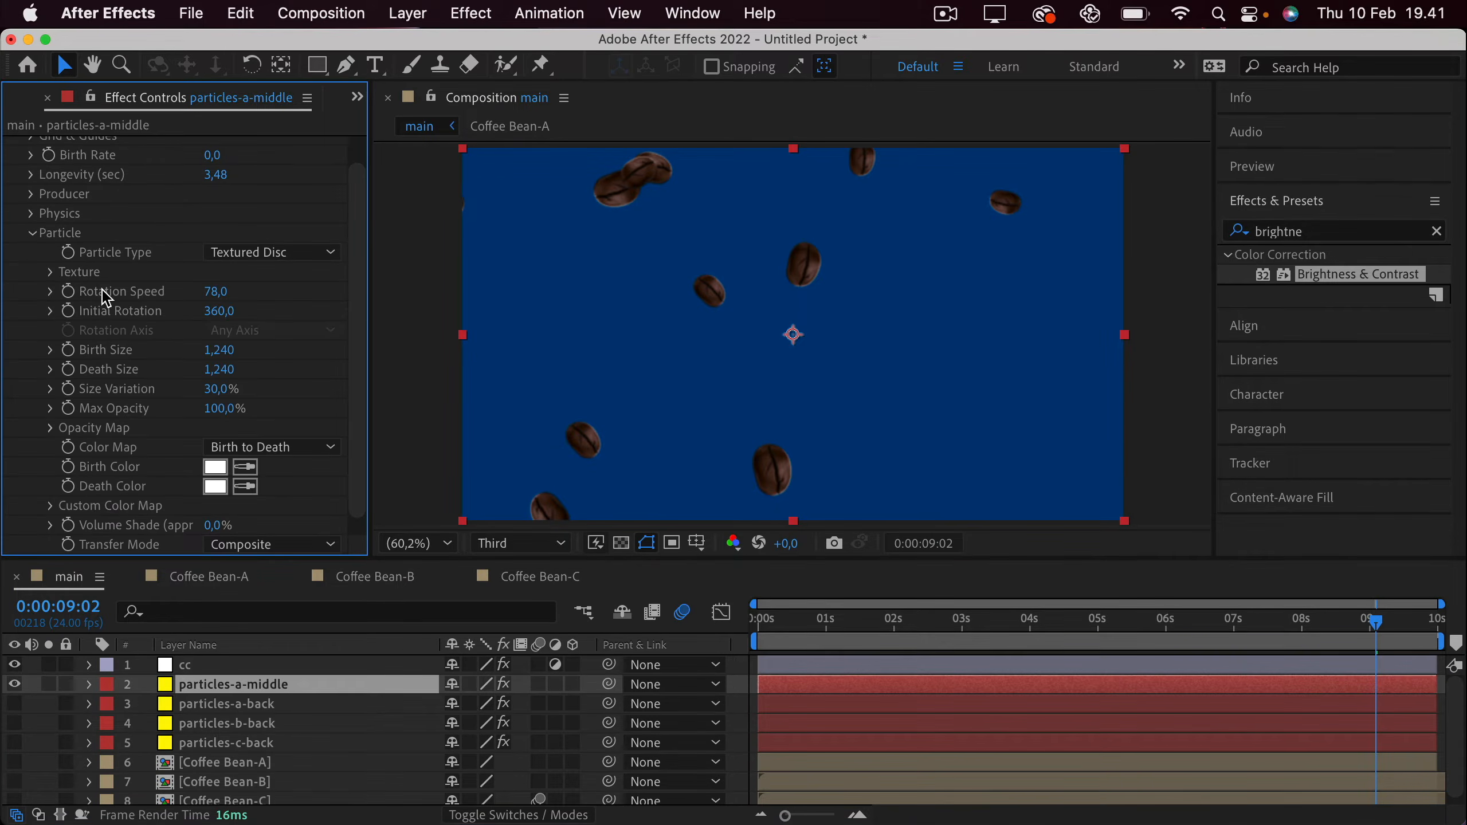
drag(219, 350, 372, 354)
click(219, 350)
key(cmd+c)
click(221, 370)
key(cmd+v)
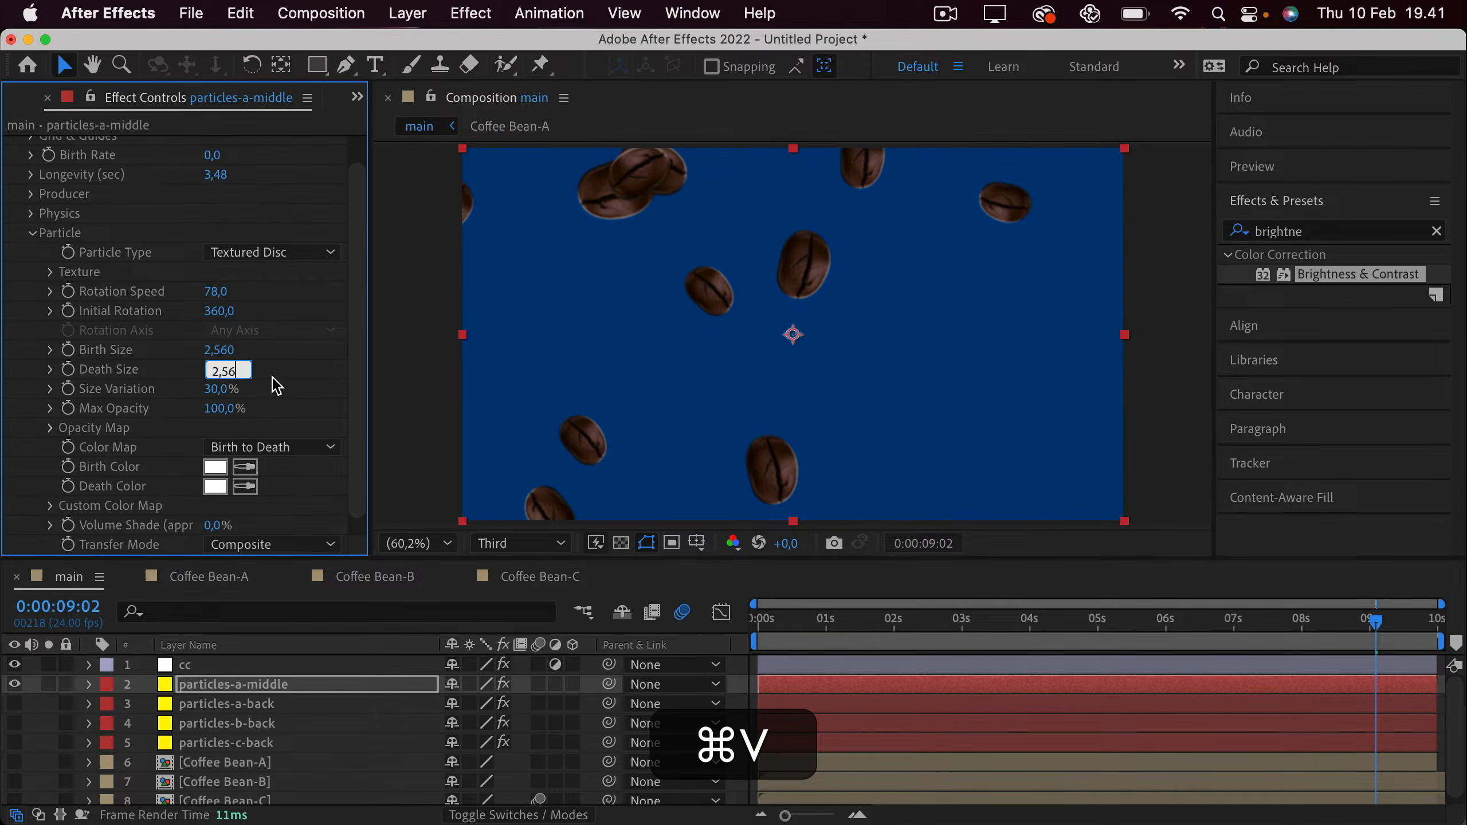
key(Return)
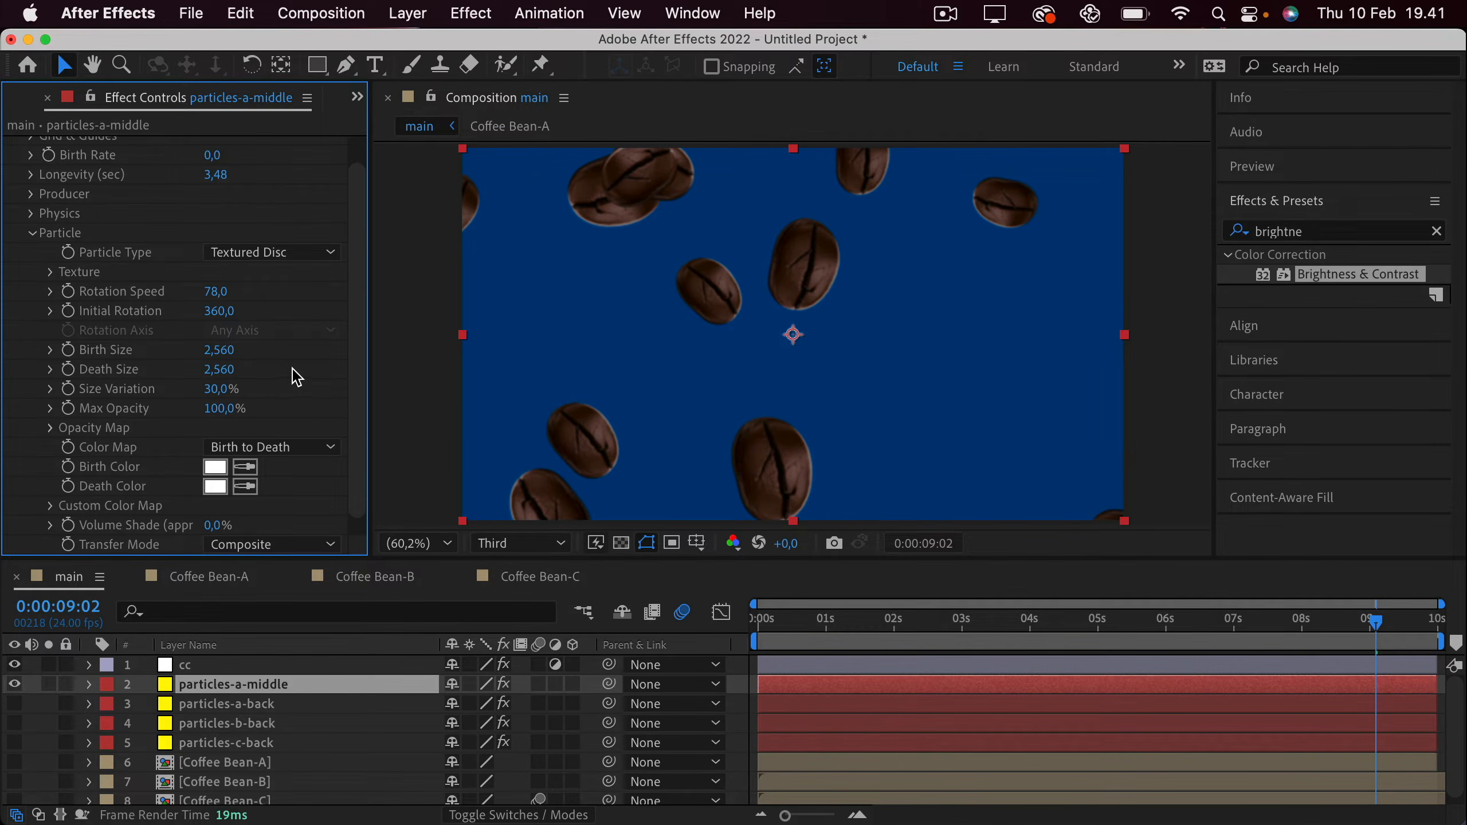
Reduce both the Birth Size and Death Size of particles-a-middle to 2,06.
drag(219, 350, 168, 353)
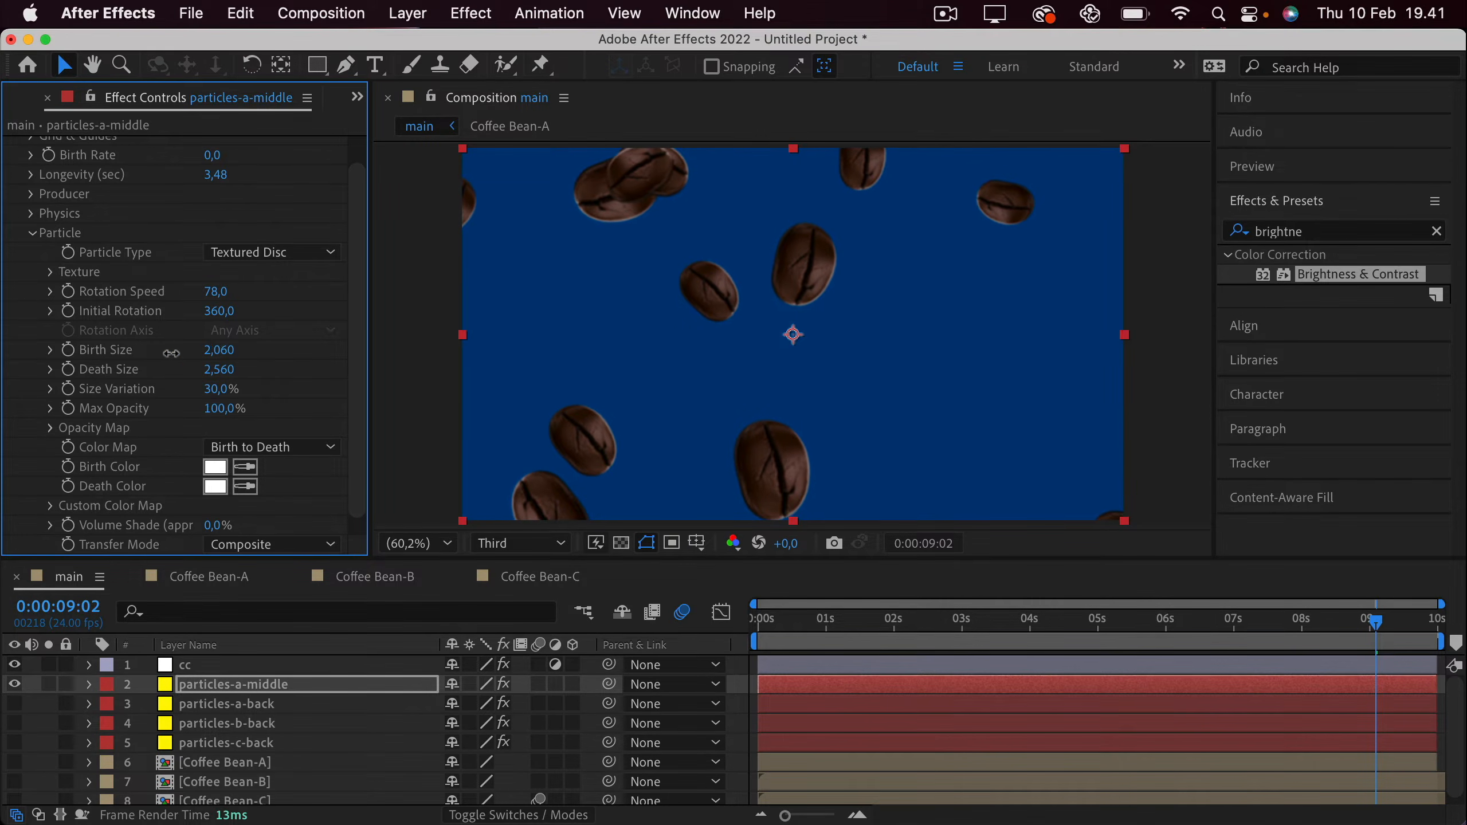
click(218, 350)
key(super+c)
click(222, 369)
key(super+v)
click(276, 371)
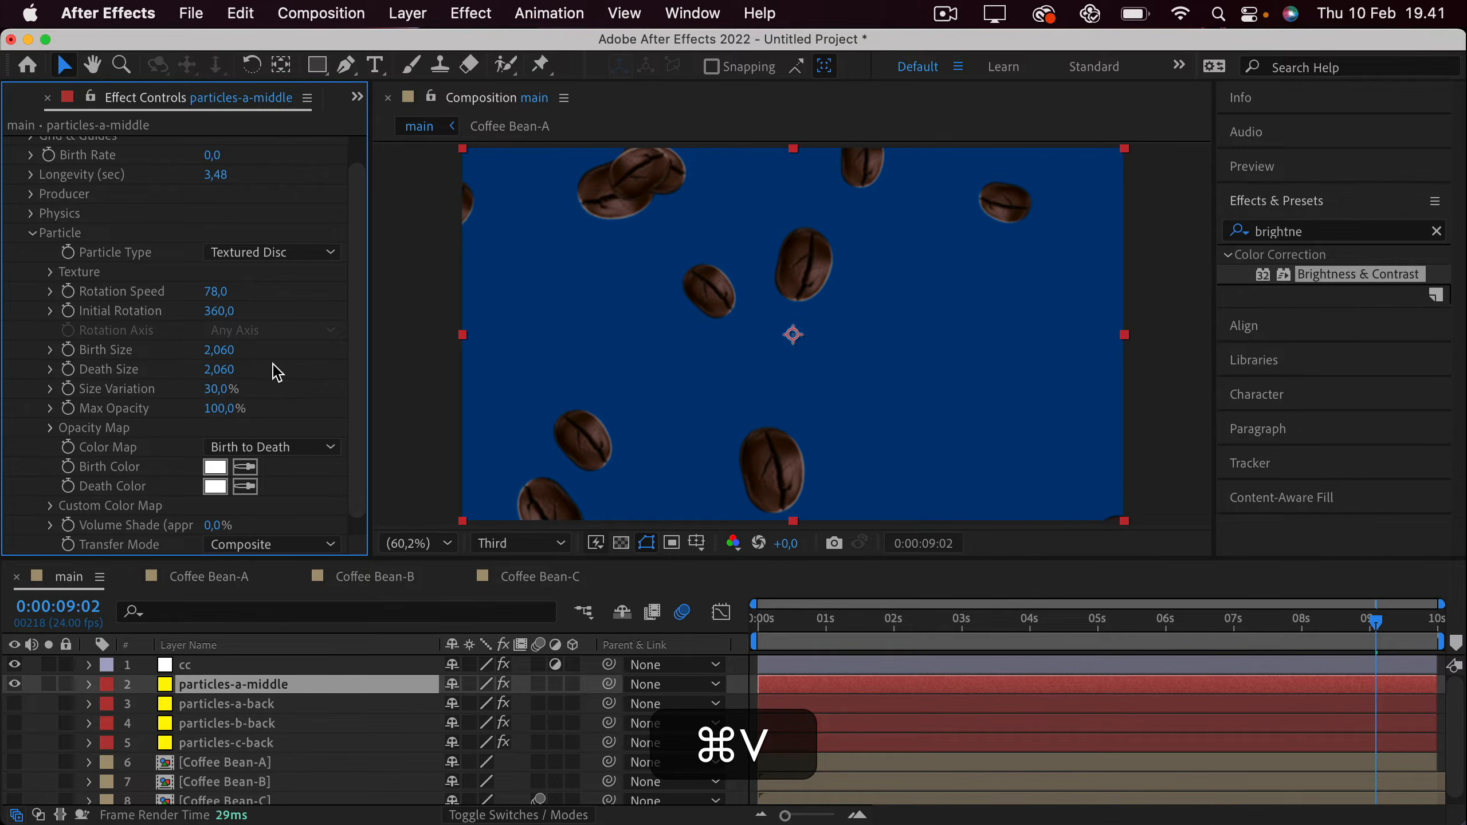
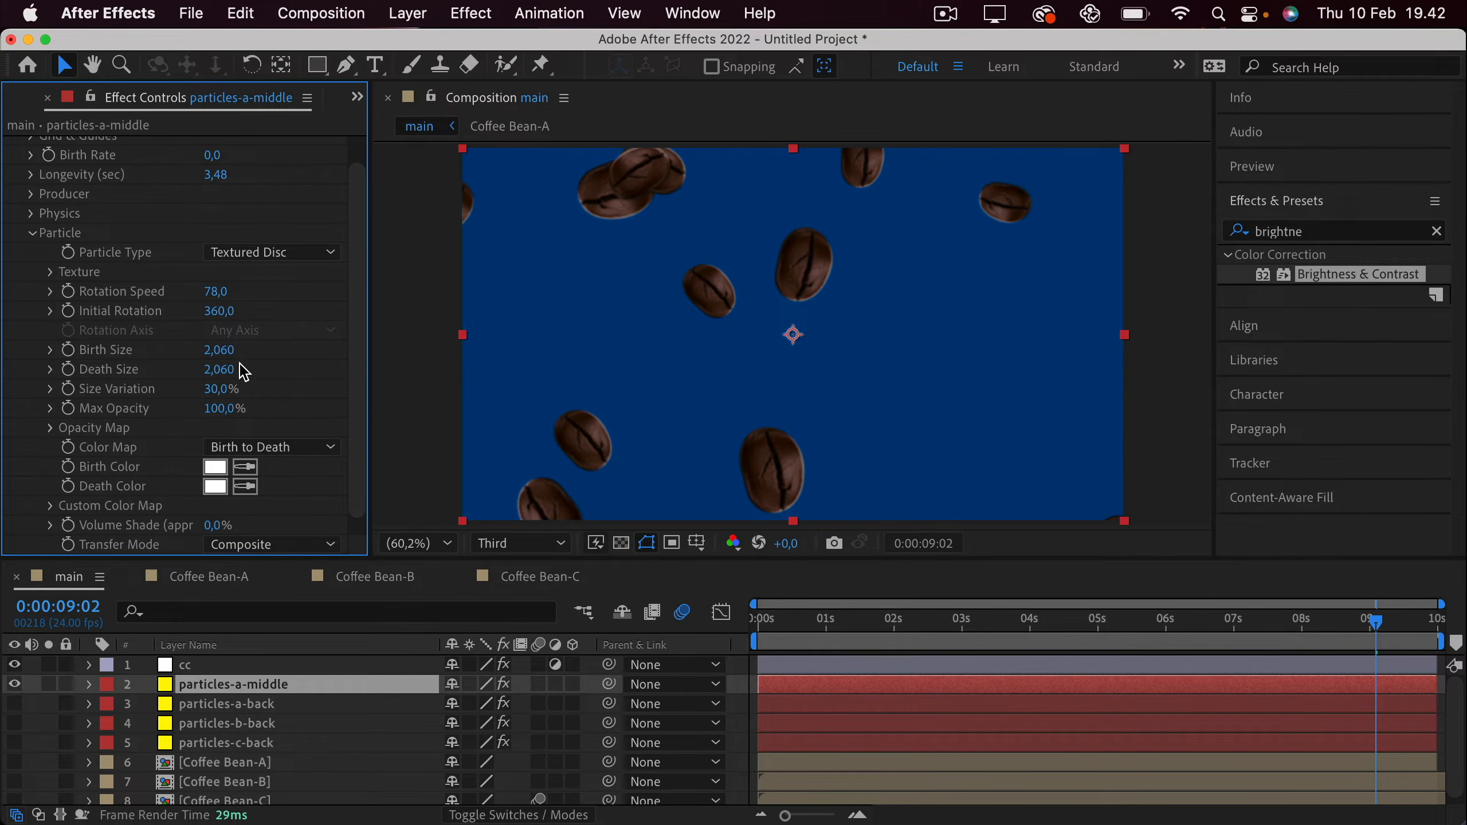
Set the Physics Gravity of particles-a-middle to 0,1.
scroll(140, 366, up, 1)
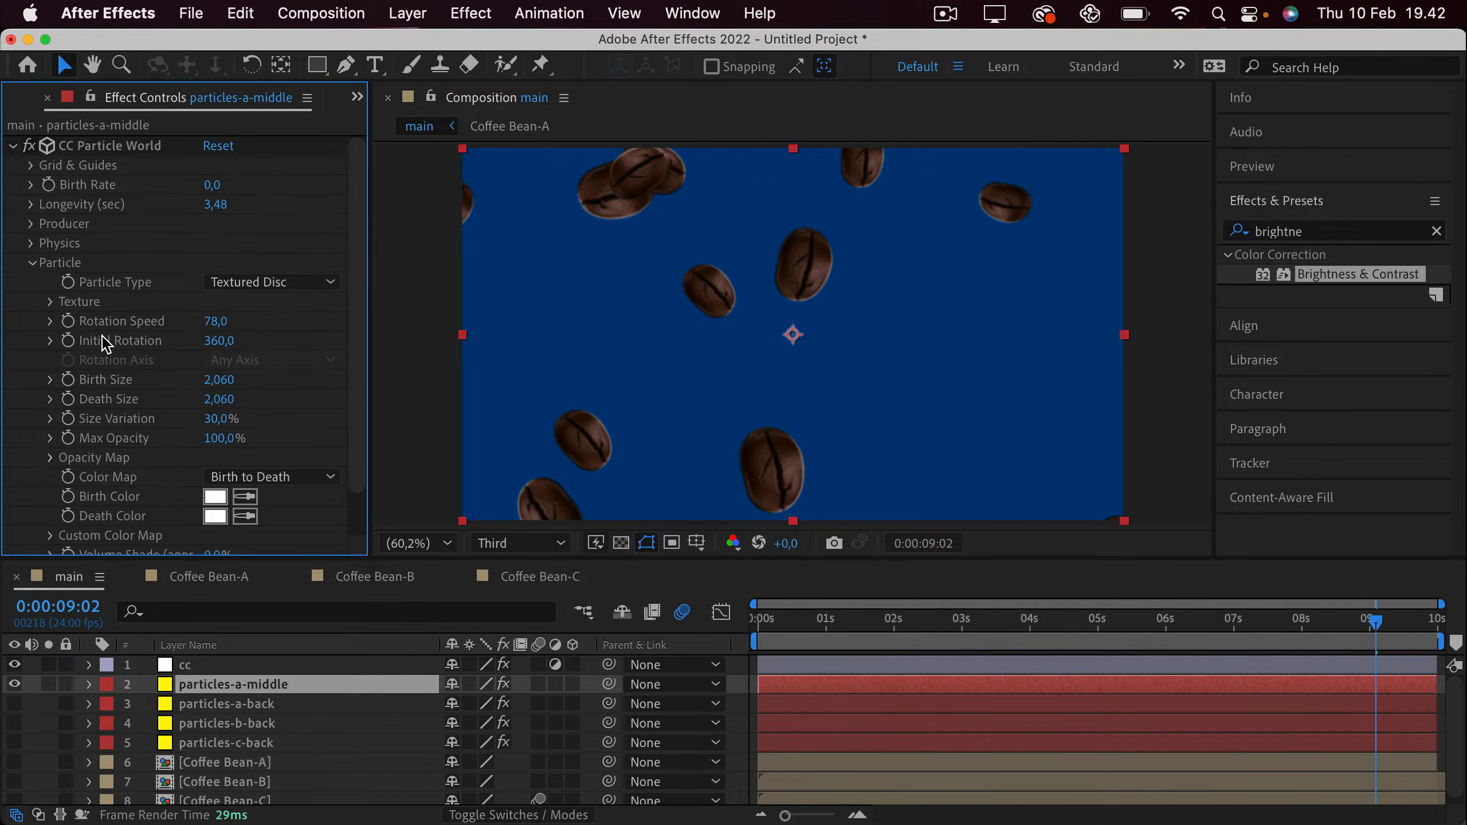
click(30, 246)
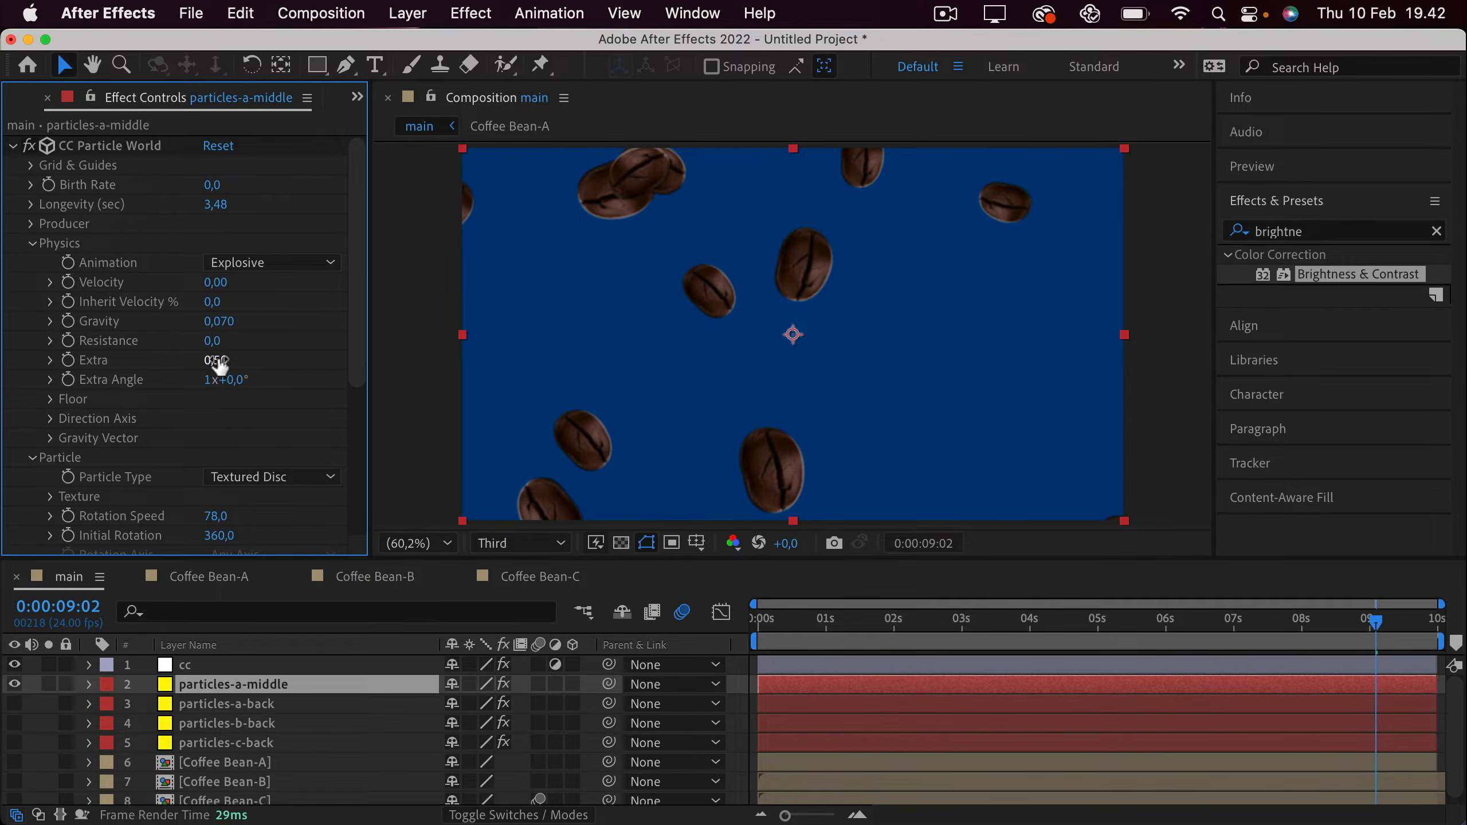
click(223, 321)
click(240, 322)
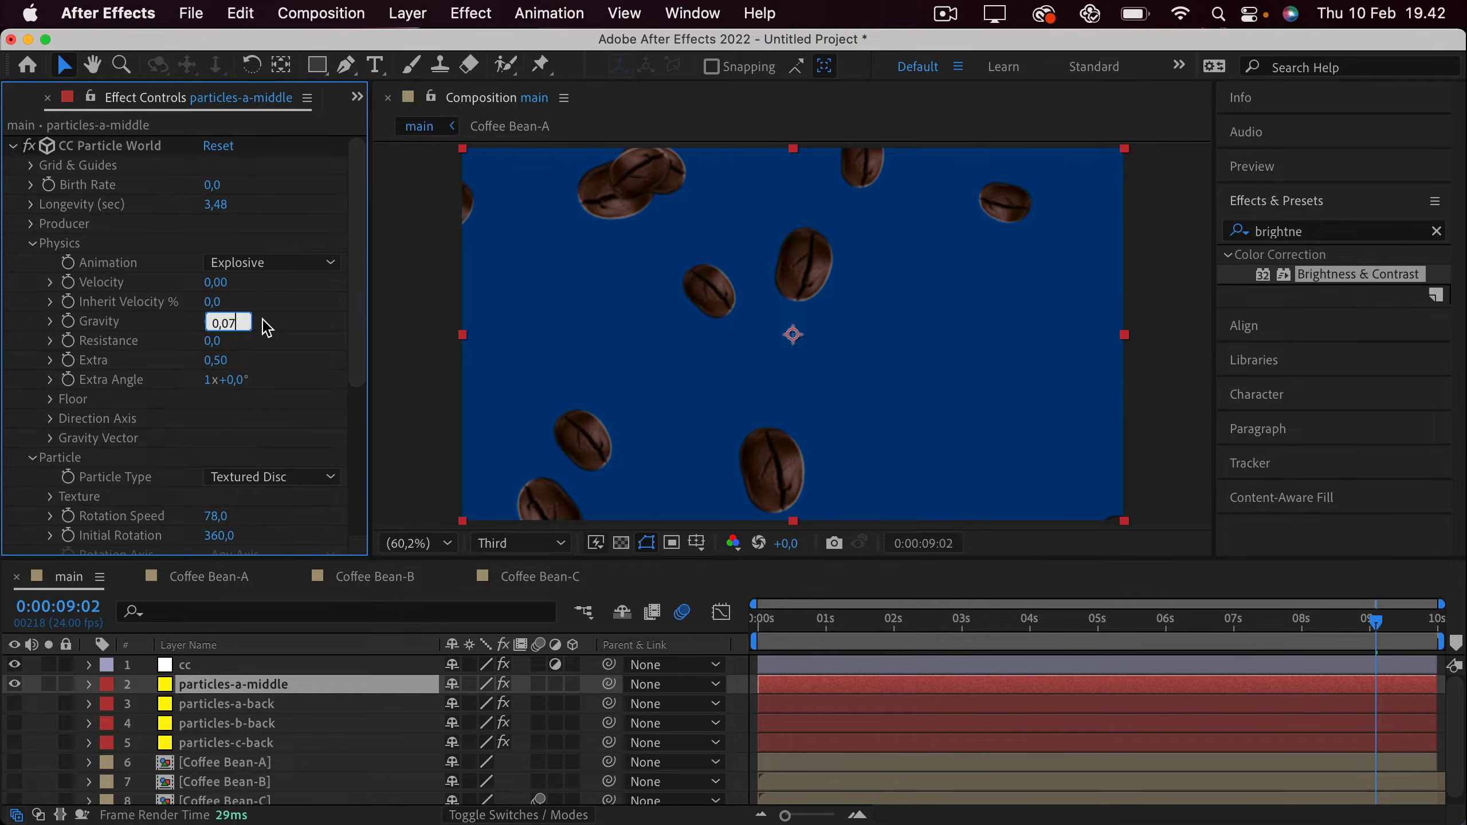
key(BackSpace)
text(1)
key(Return)
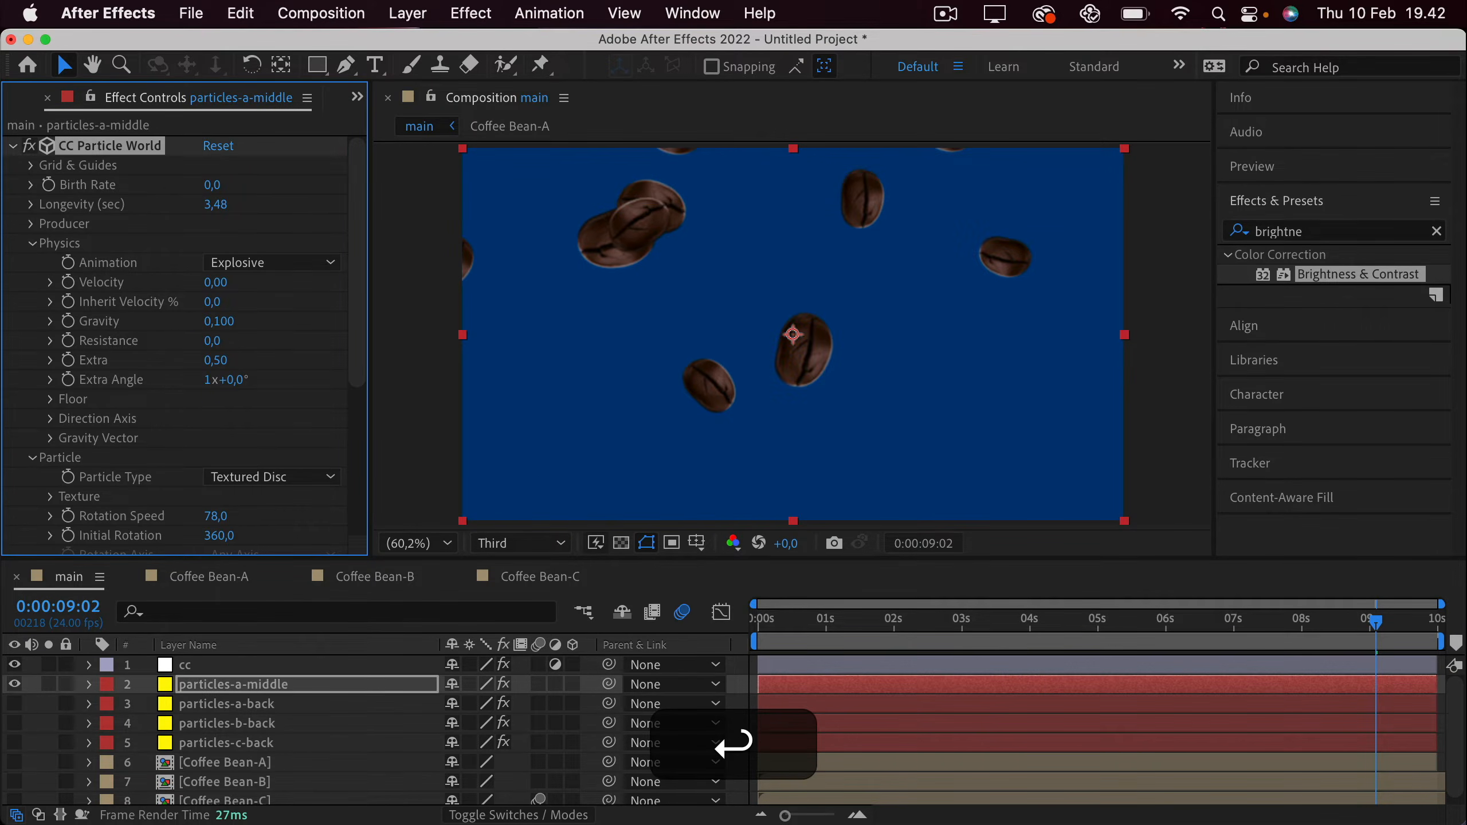
Preview the fall of particles-a-middle alone from the start and show the three back particle layers again.
drag(772, 620, 593, 613)
key(space)
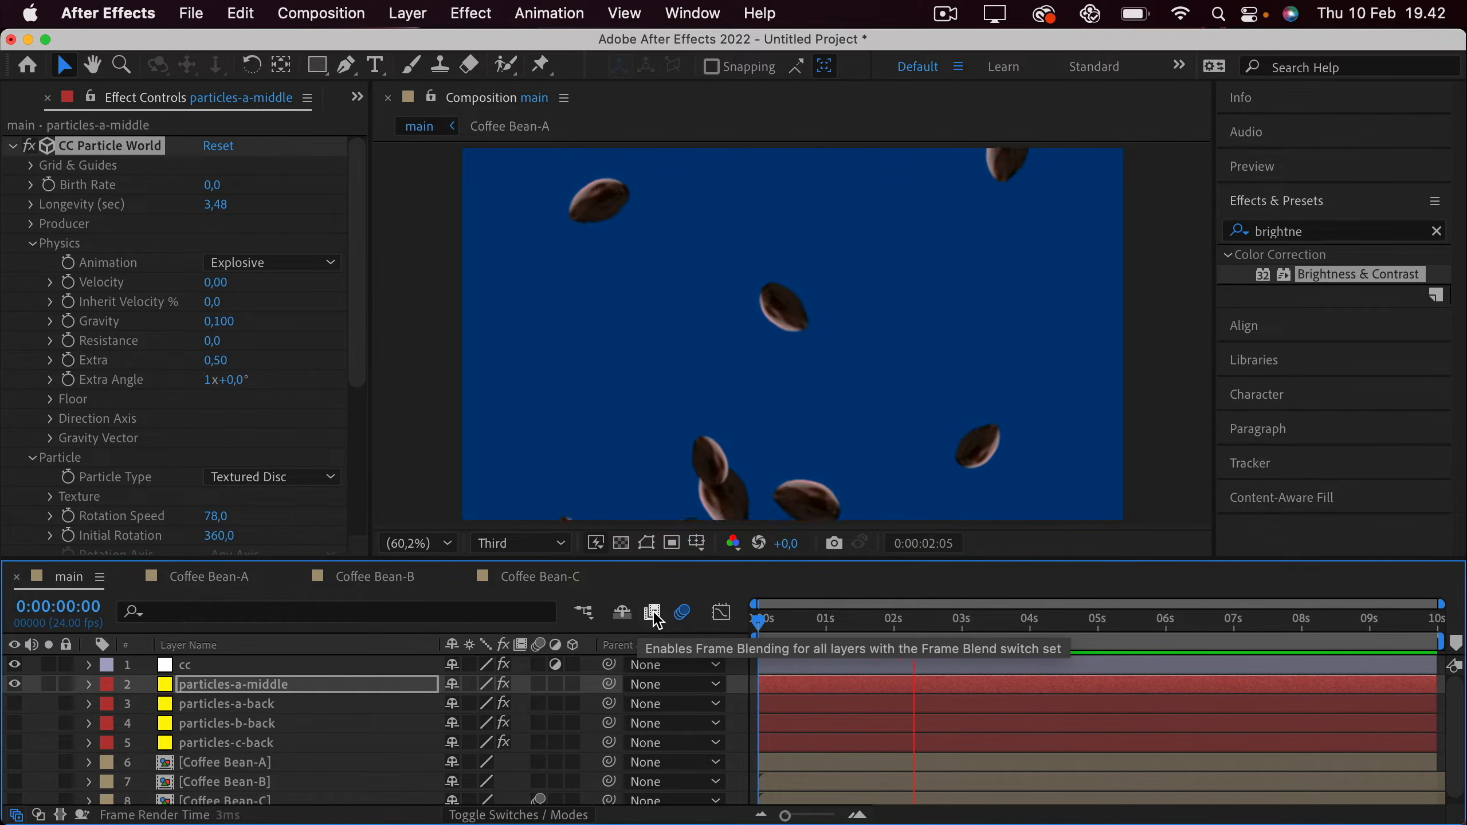
key(space)
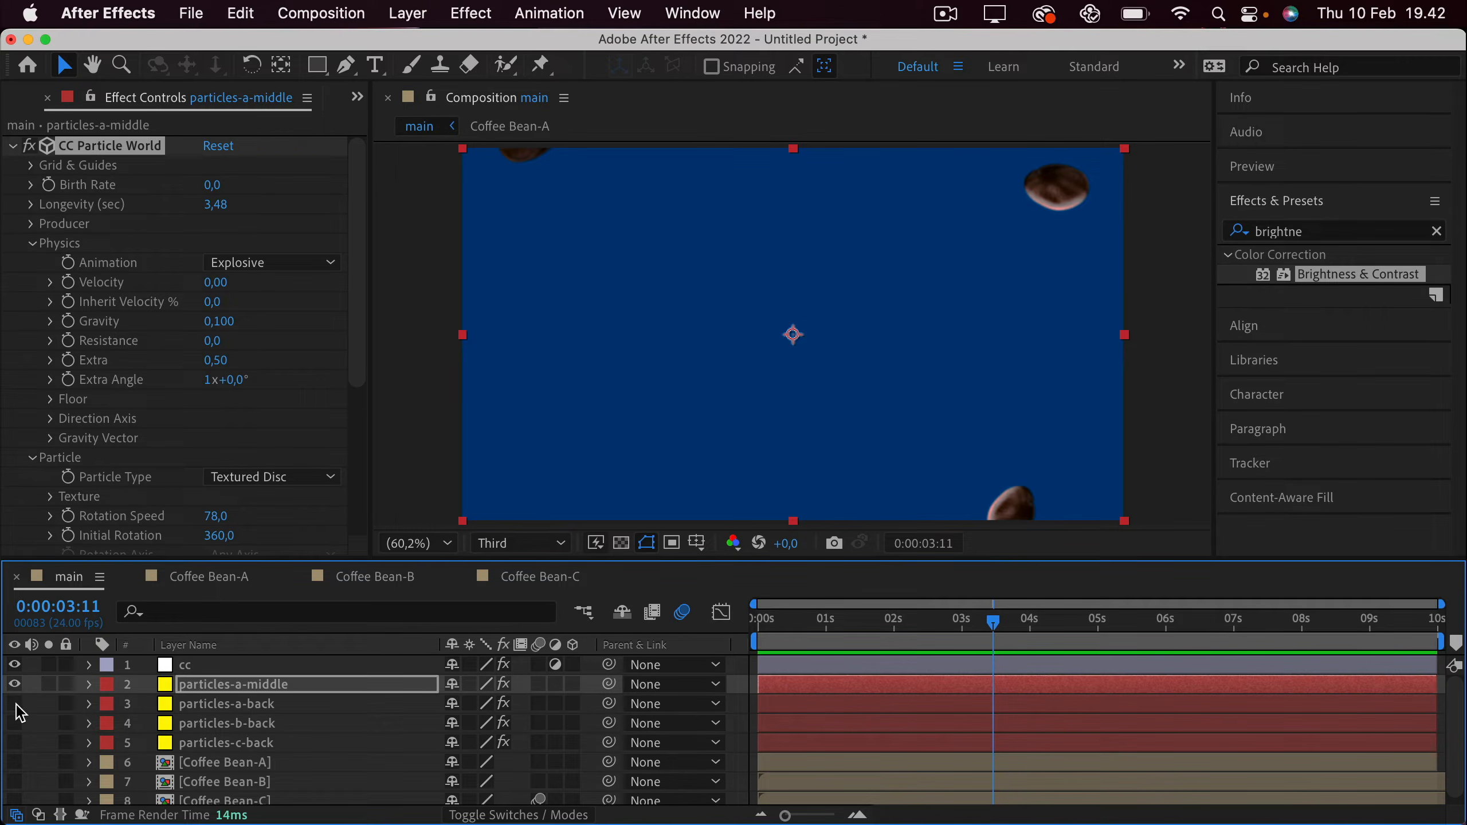
drag(15, 703, 26, 751)
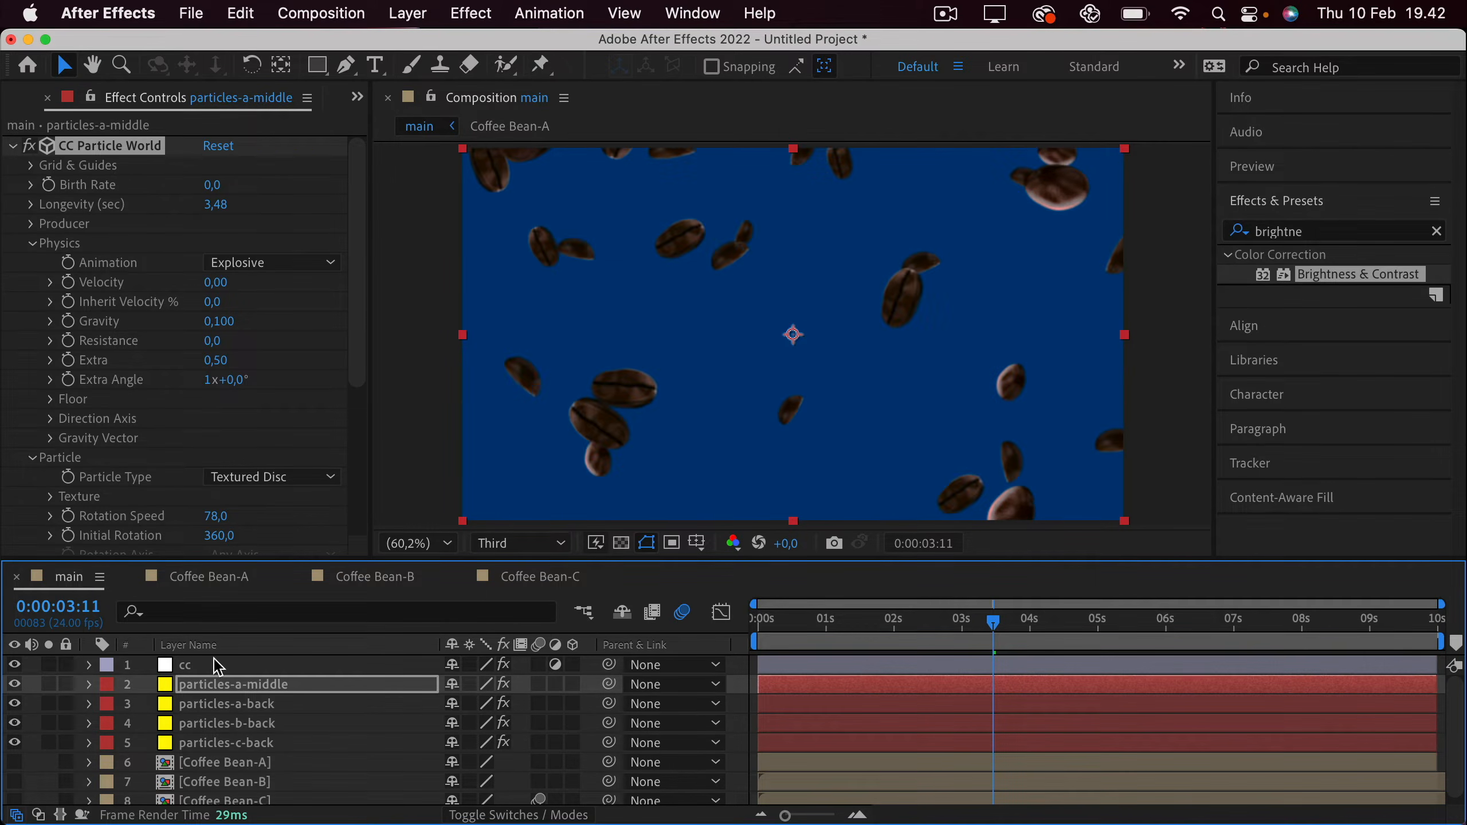
Set the Random Seed of particles-a-middle to 100.
scroll(171, 386, down, 5)
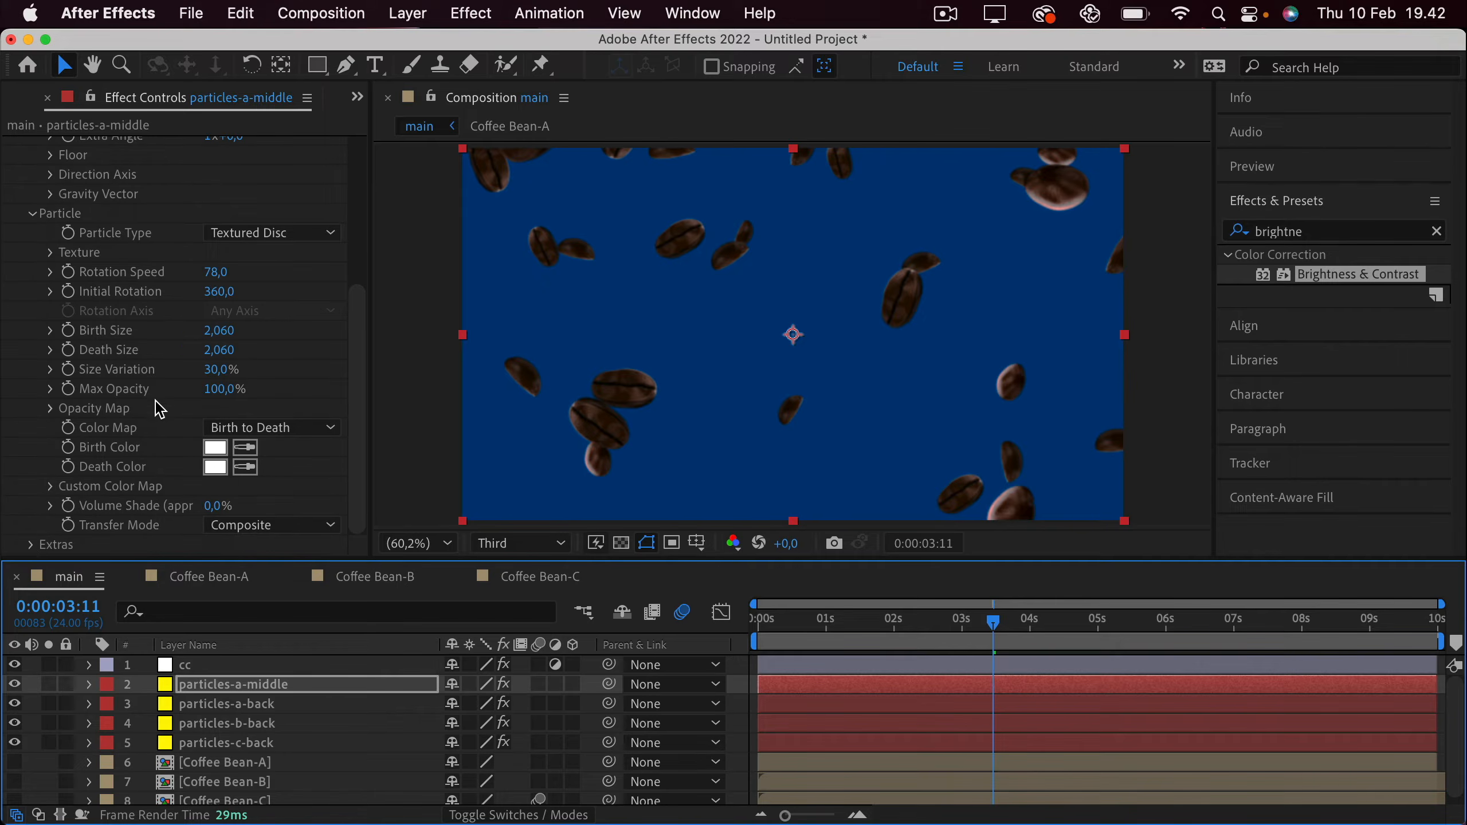
click(31, 543)
scroll(79, 514, down, 3)
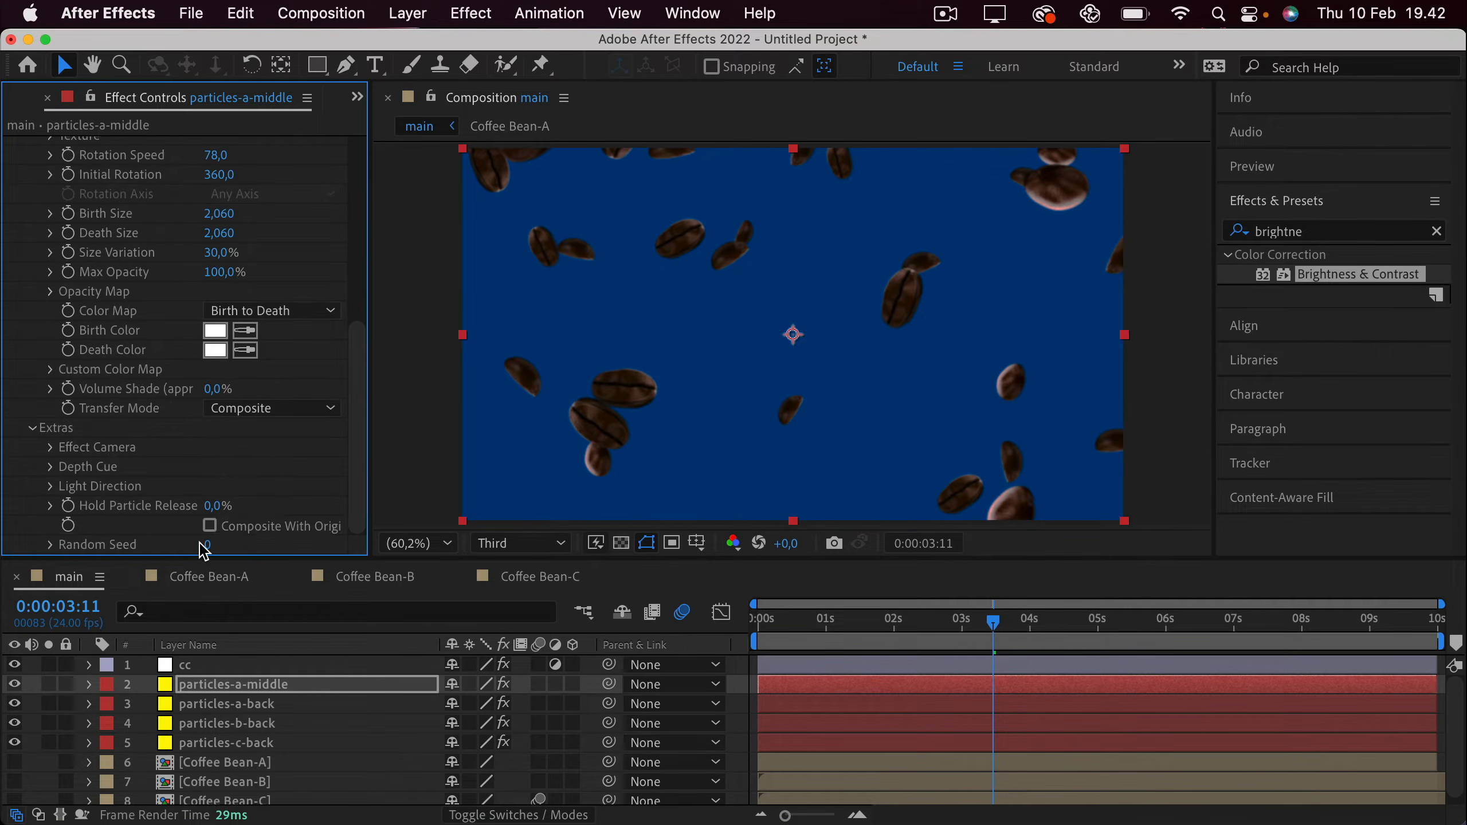
drag(207, 544, 215, 542)
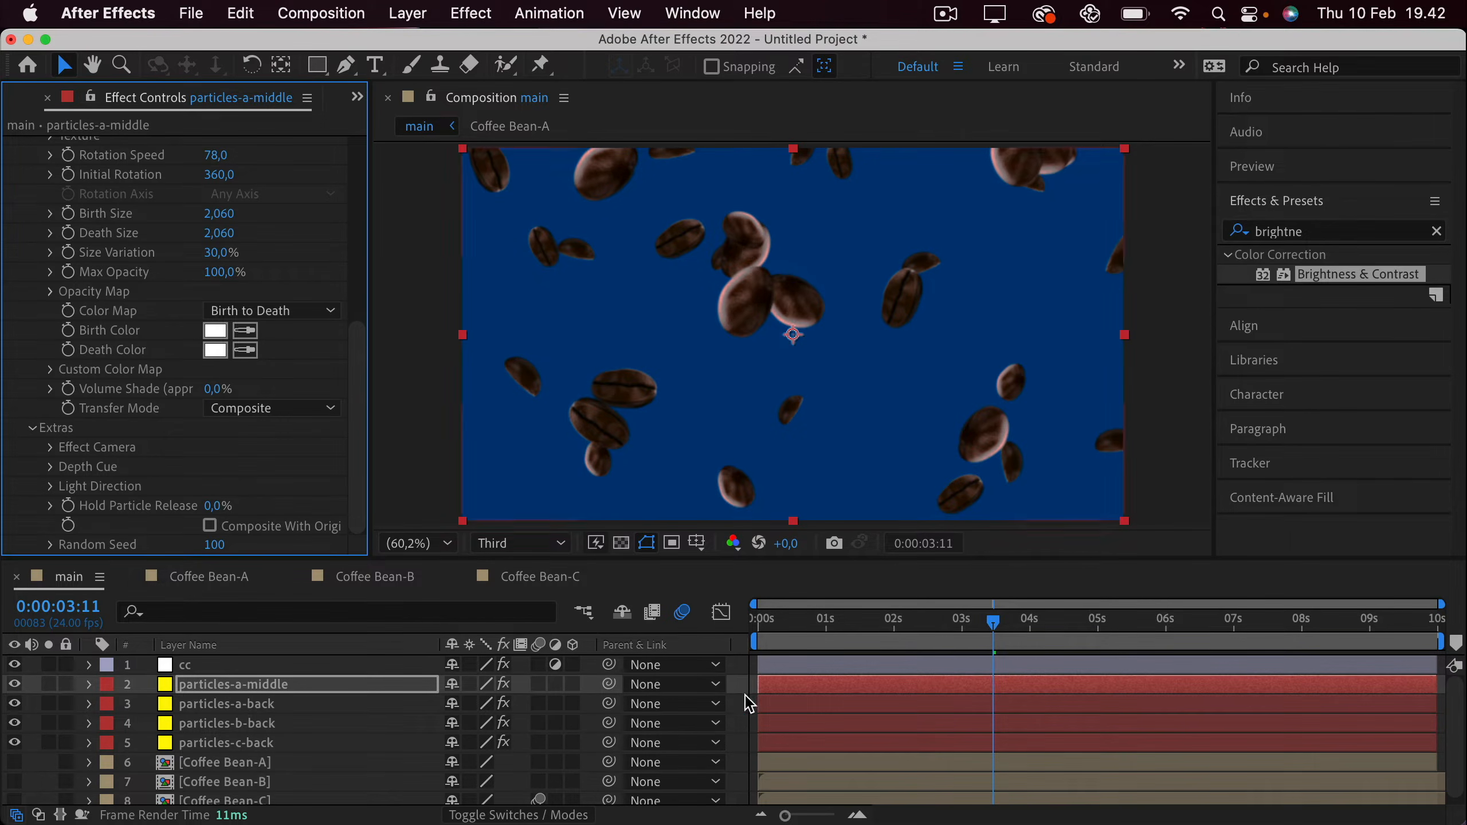
Preview the middle and back bean layers together from the start, and hide the three back layers.
click(531, 607)
key(space)
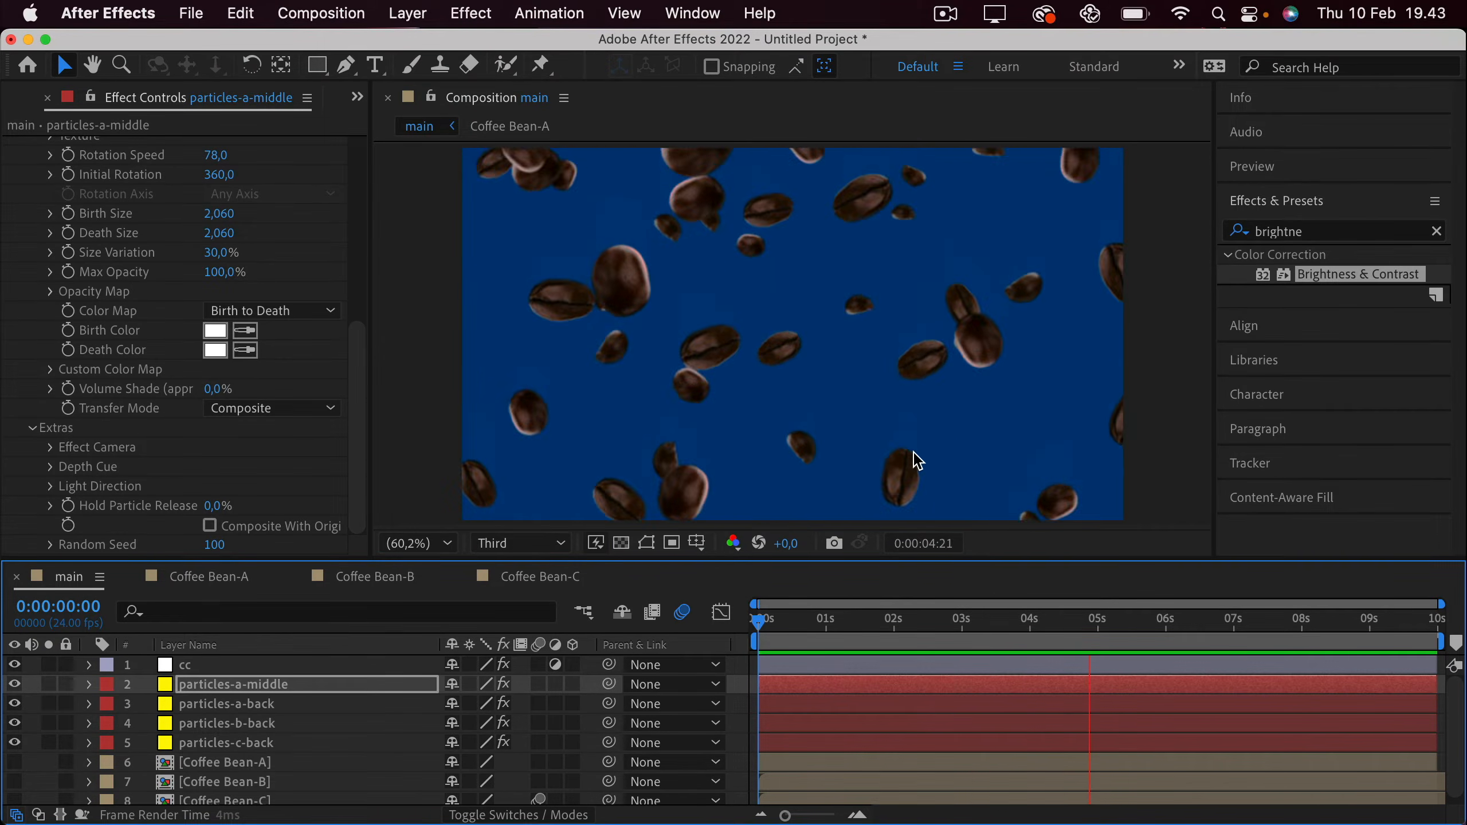
drag(15, 703, 14, 743)
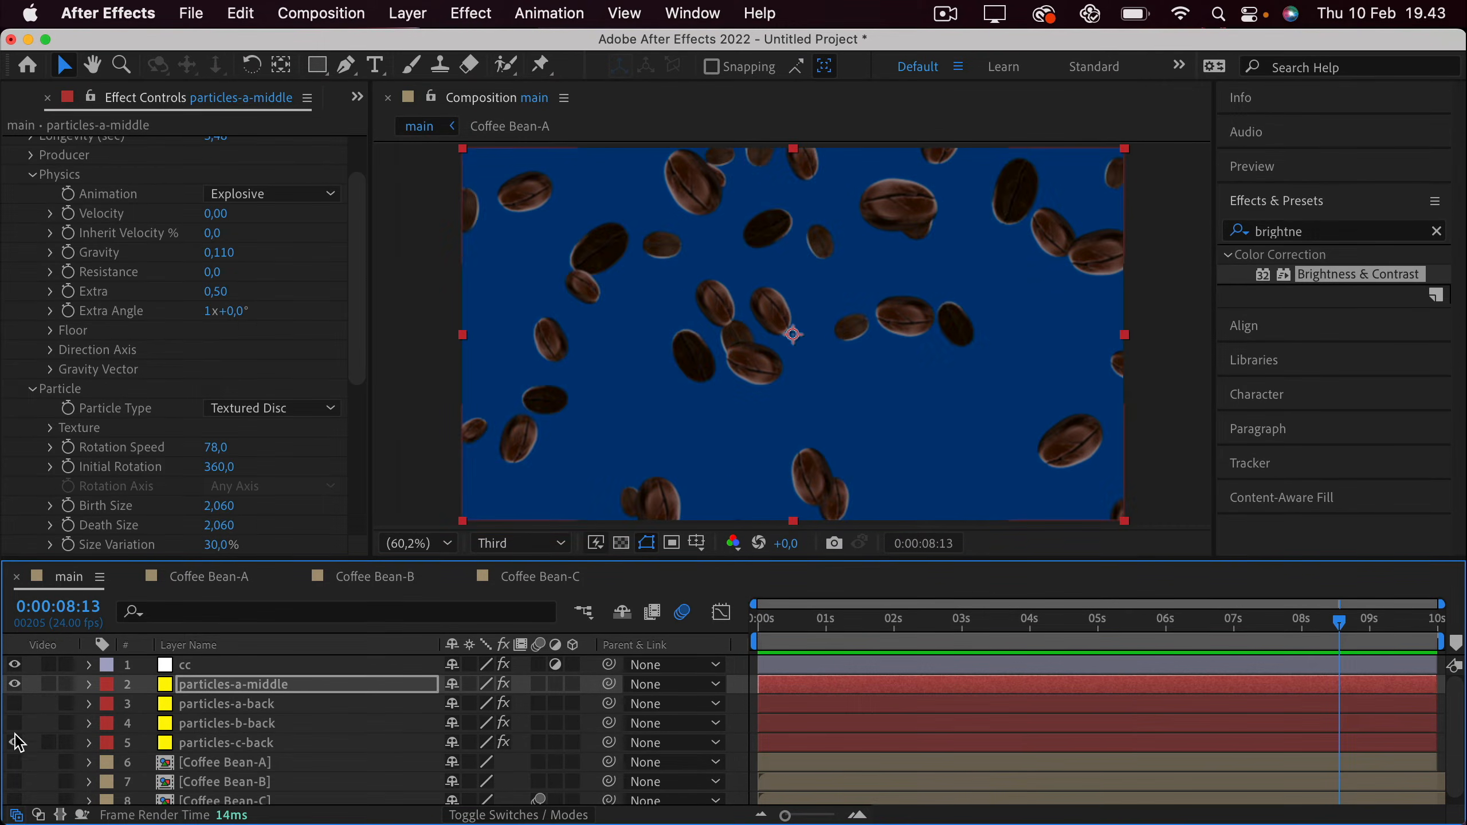
Set the label color of the particles-a-middle layer to Pink.
click(198, 690)
click(106, 688)
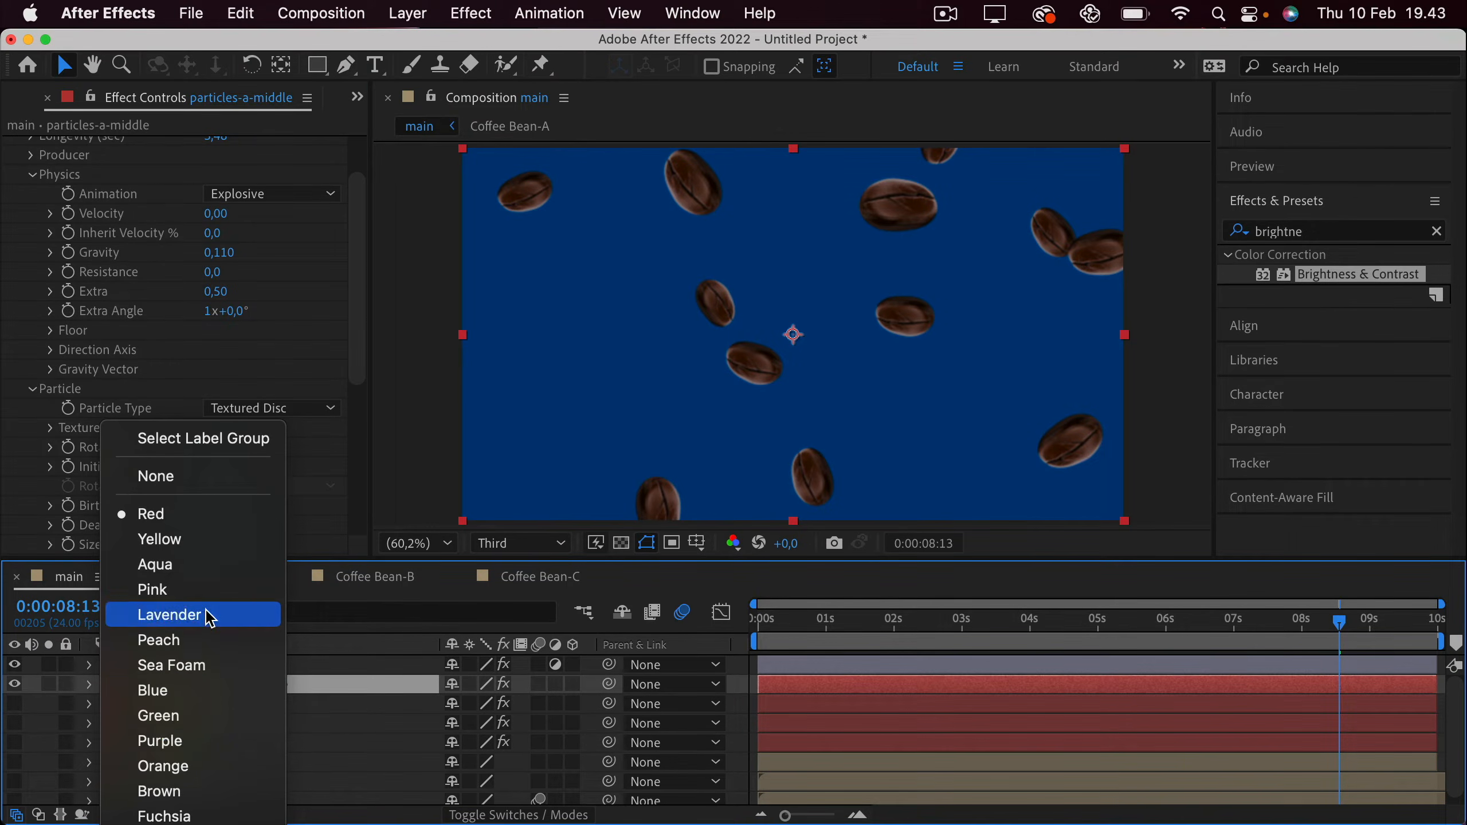
click(200, 591)
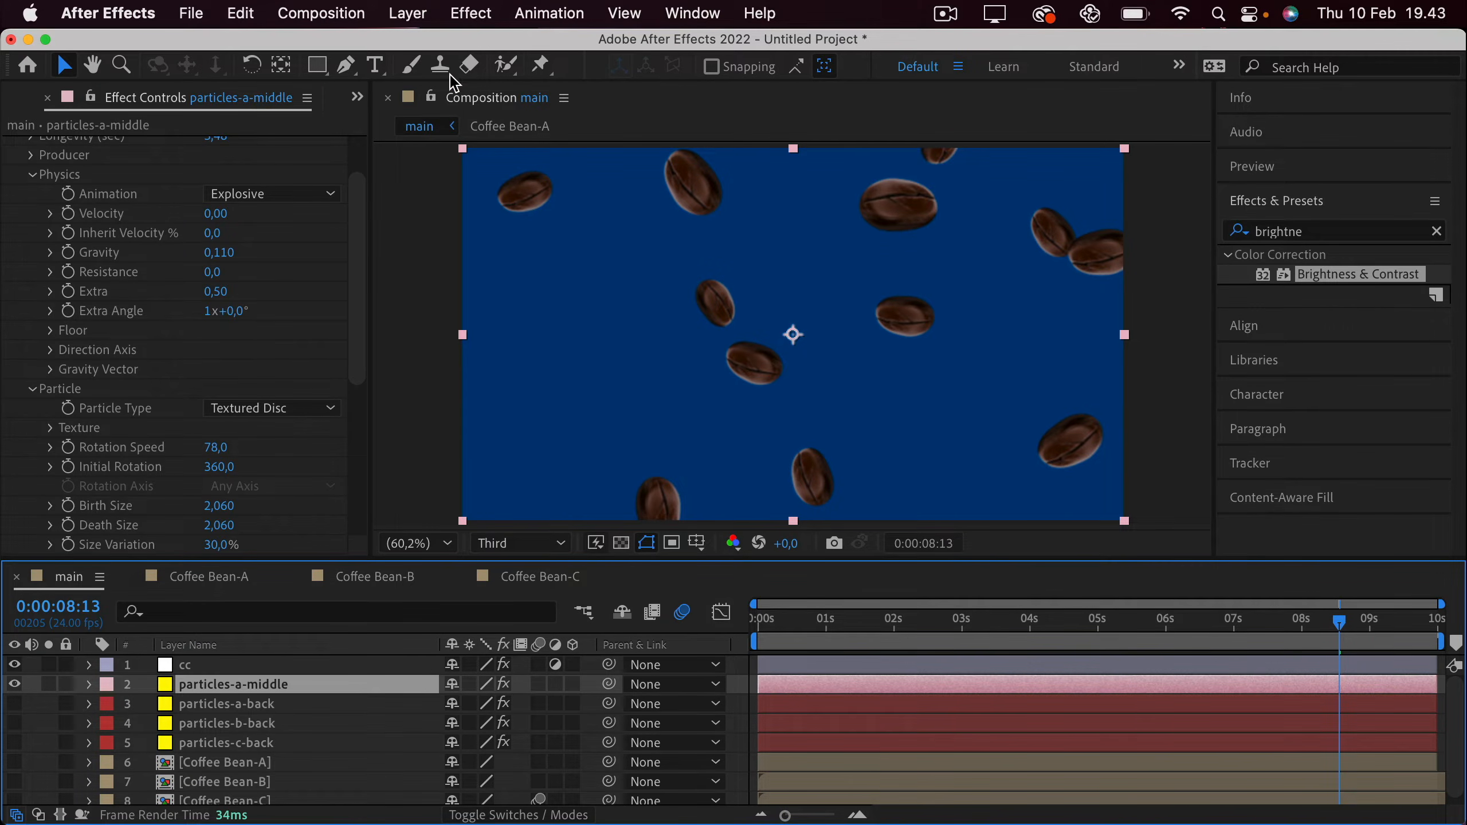
Change the solid color of particles-a-middle to bright green 00FF0E, creating a new solid for this layer only.
click(408, 13)
click(434, 73)
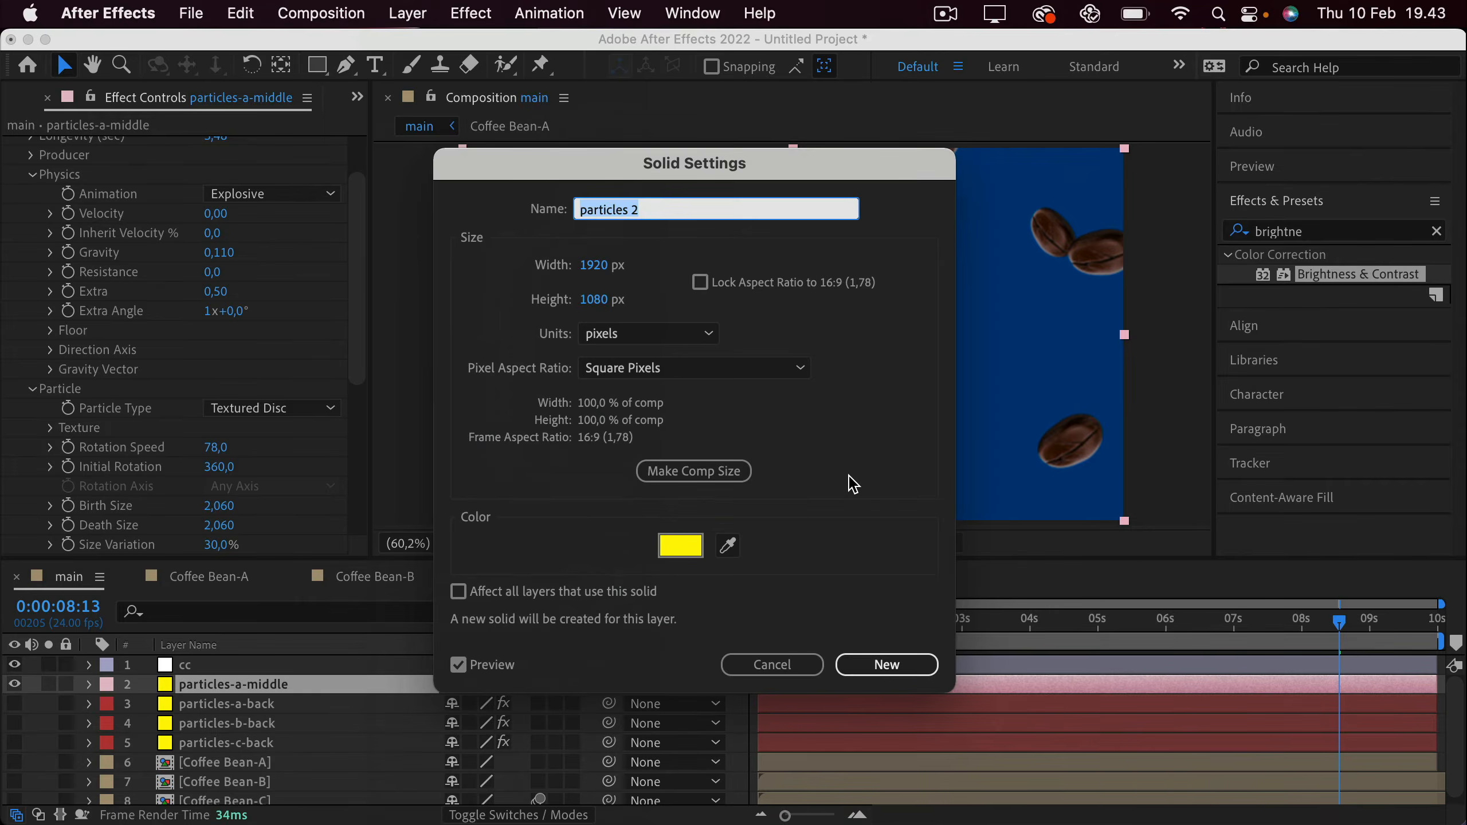
click(675, 727)
click(673, 437)
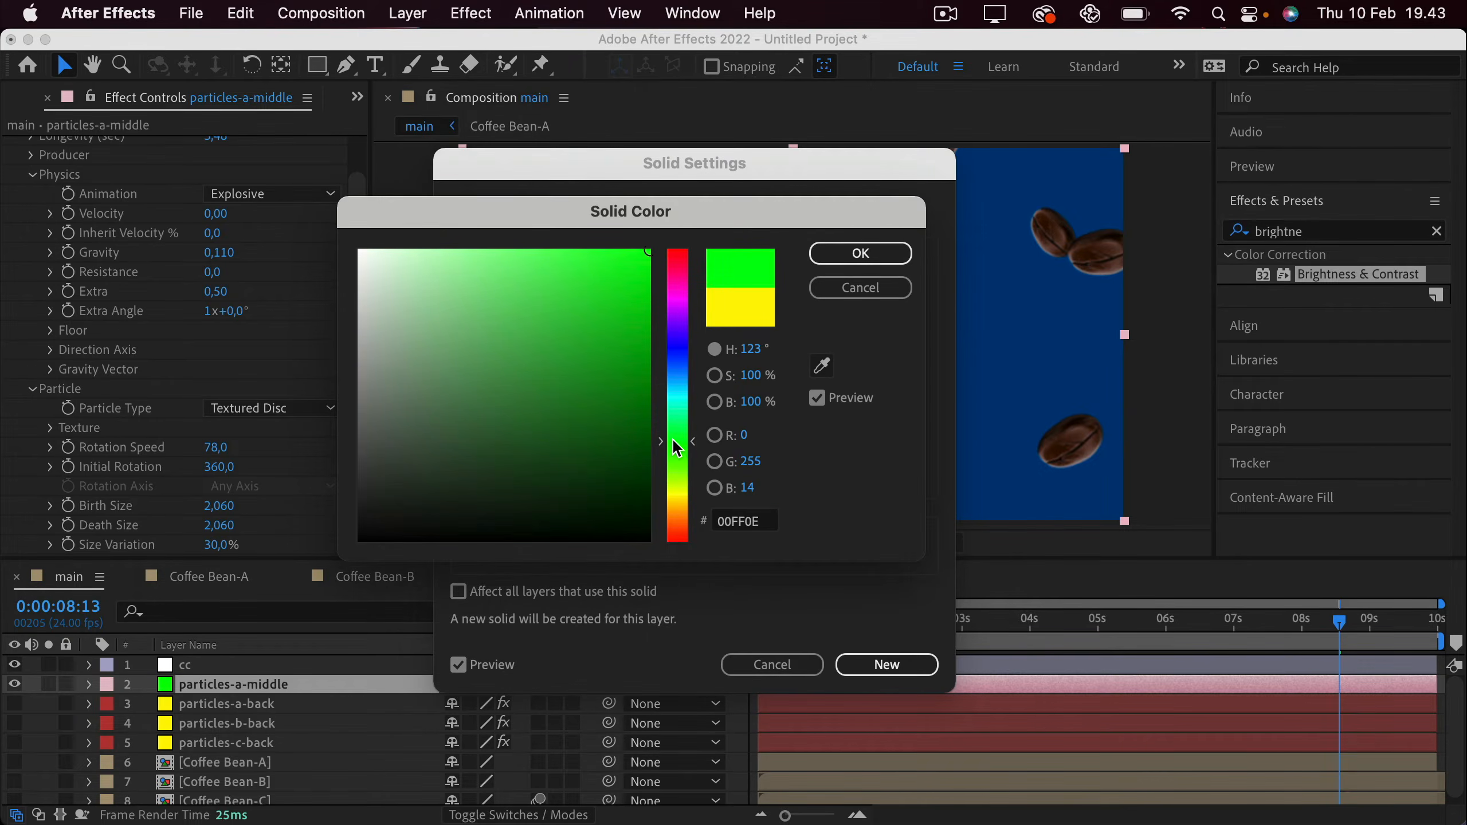
click(860, 252)
click(884, 670)
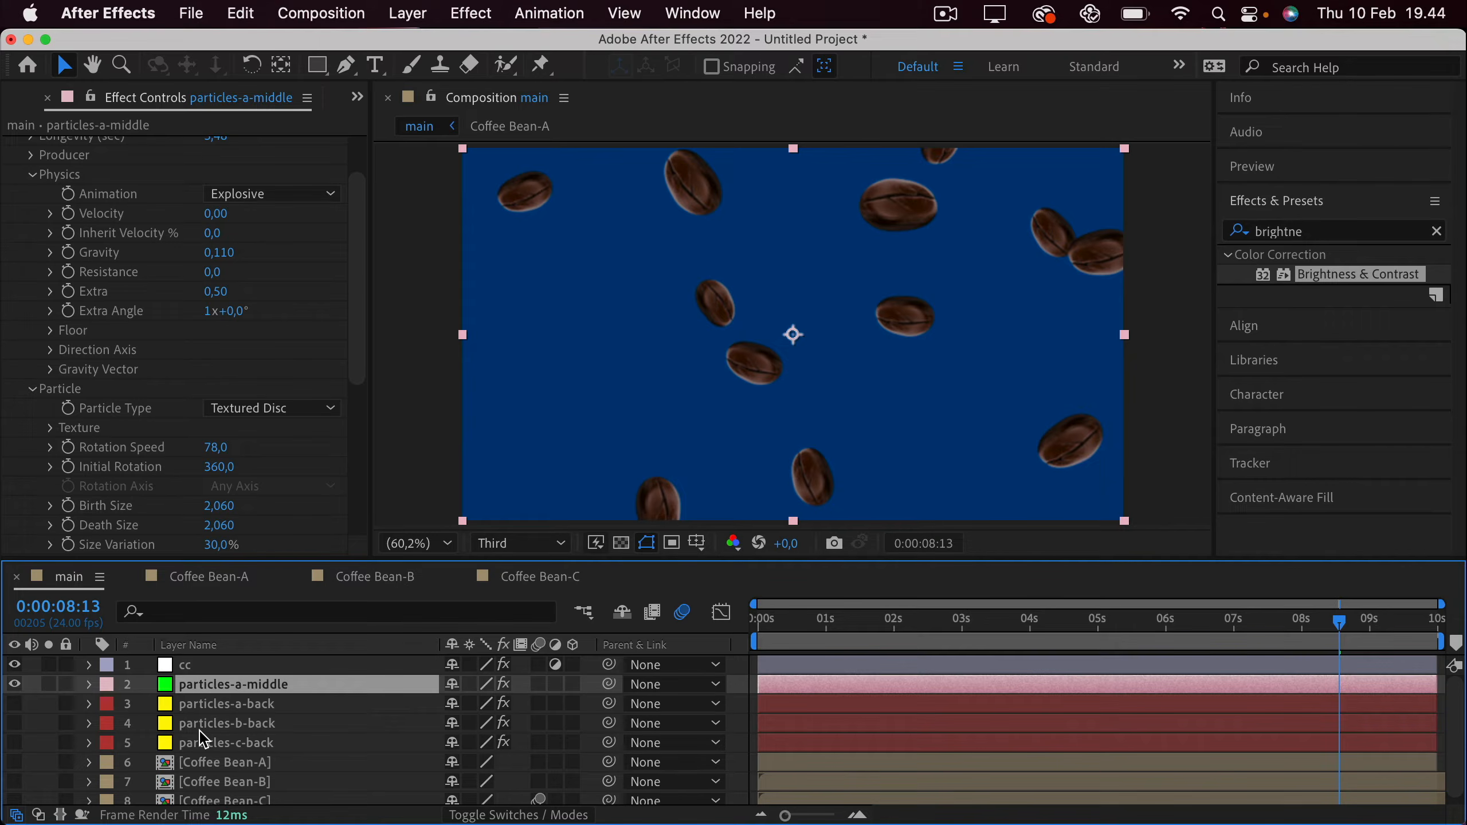
Set the label color of the particles-a-middle layer to Green.
click(107, 684)
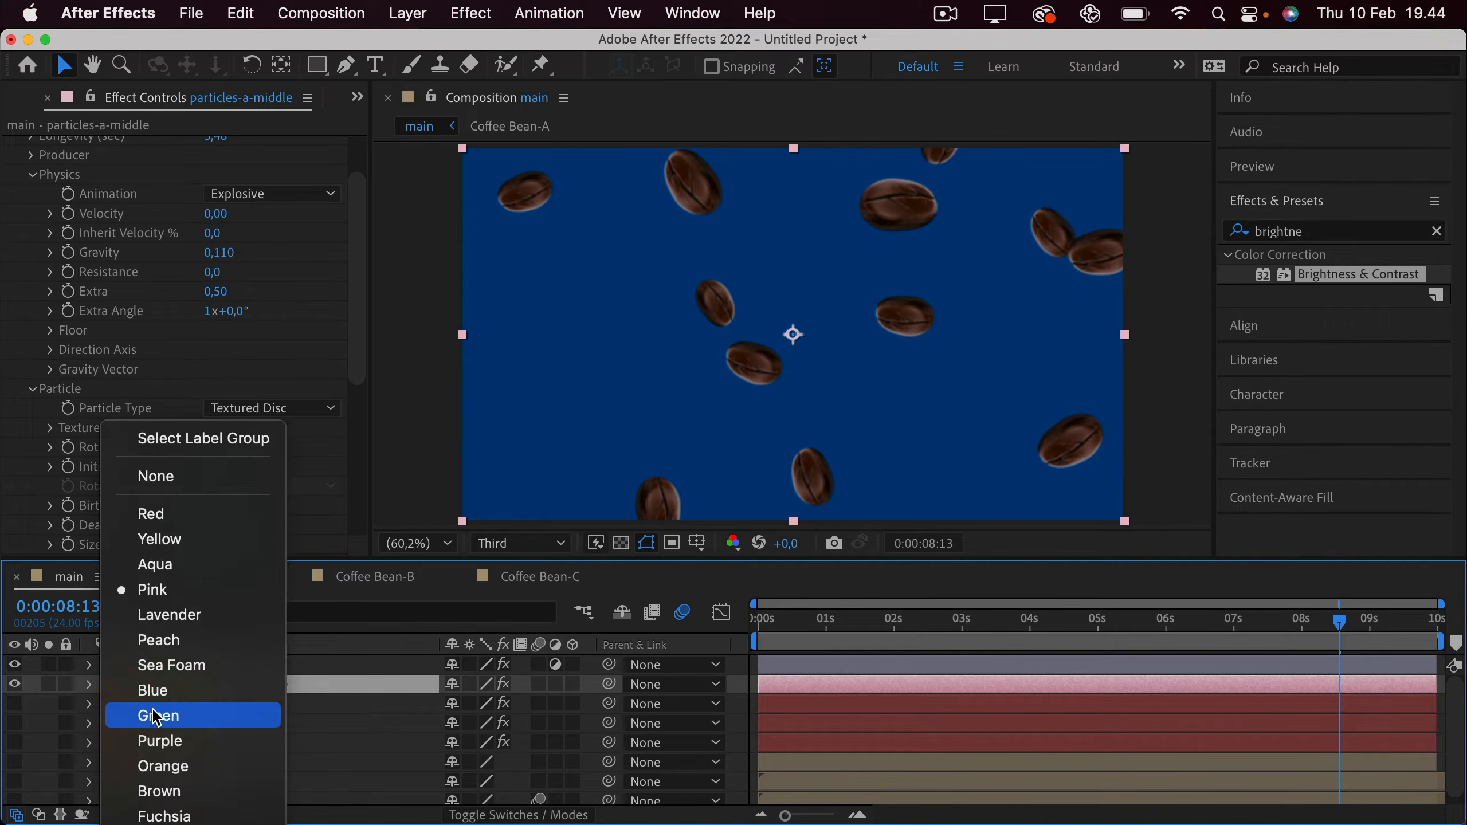
click(173, 716)
Select the particles-a-back layer in the main composition.
click(213, 709)
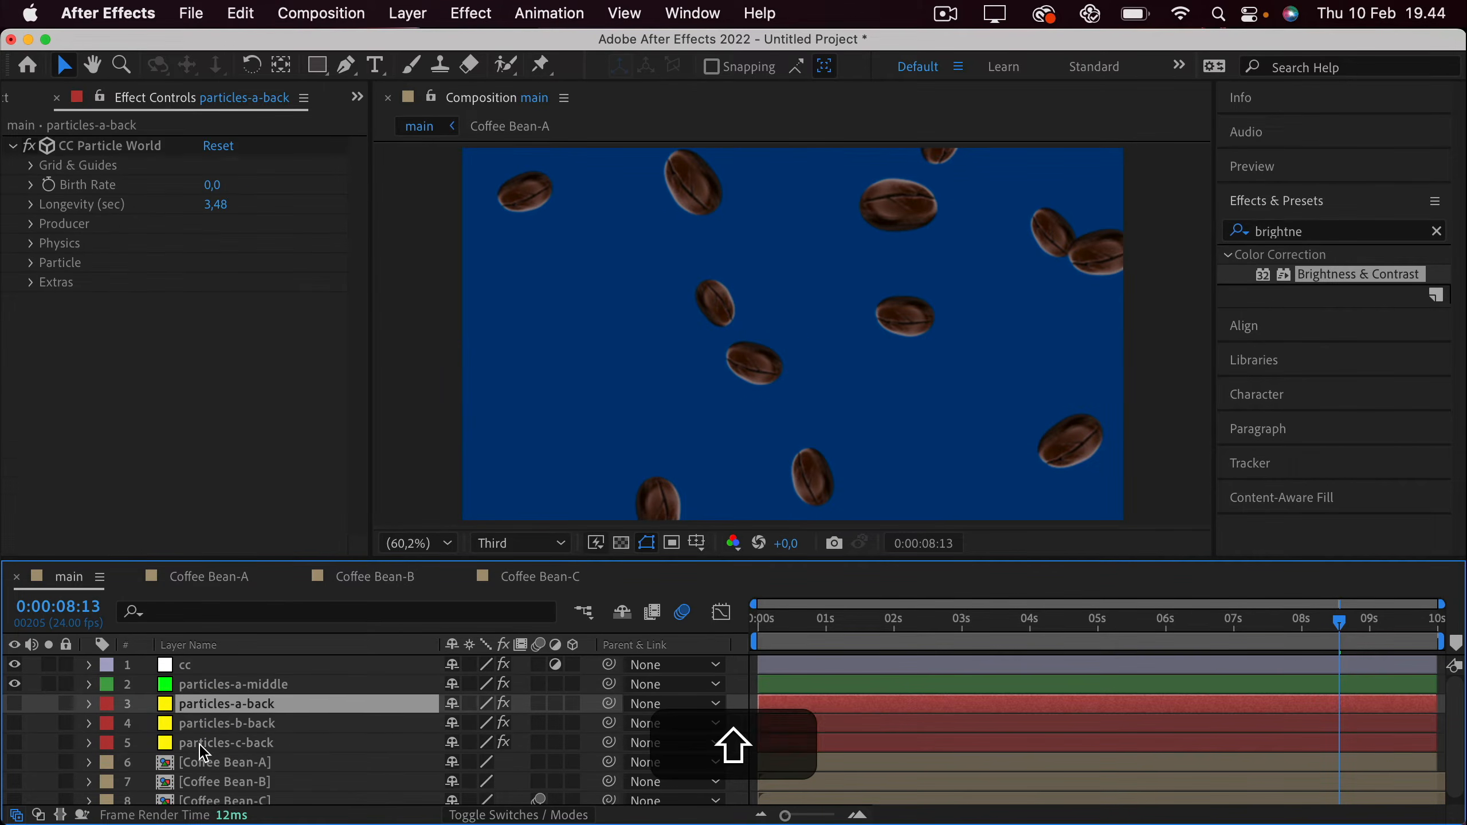
Change the label color of the three particles back layers (a, b and c) to Yellow.
shift+click(191, 745)
click(108, 742)
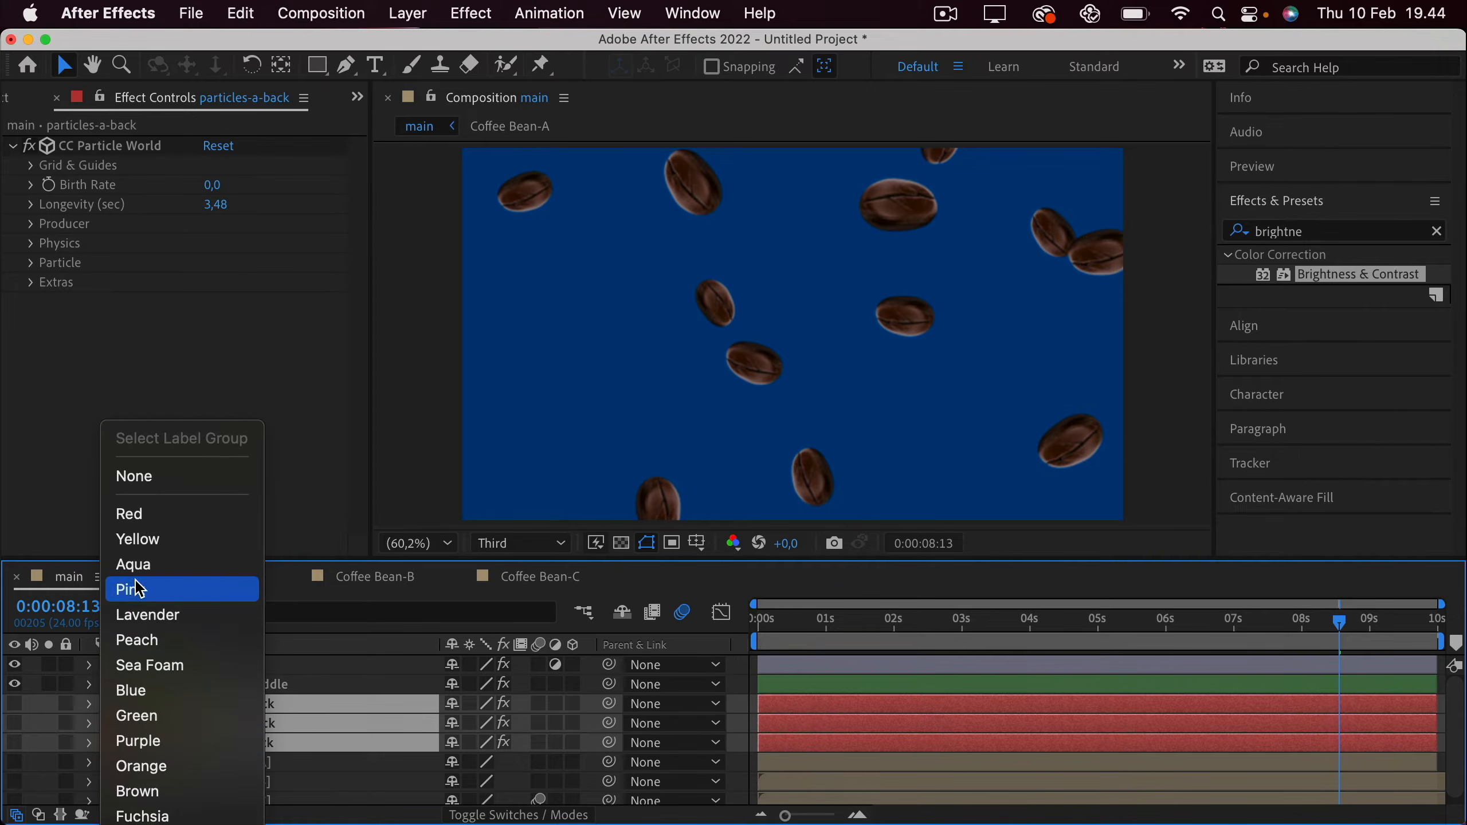
click(139, 539)
Select the particles-a-middle layer and move the current time to 0:00:05:11.
click(283, 684)
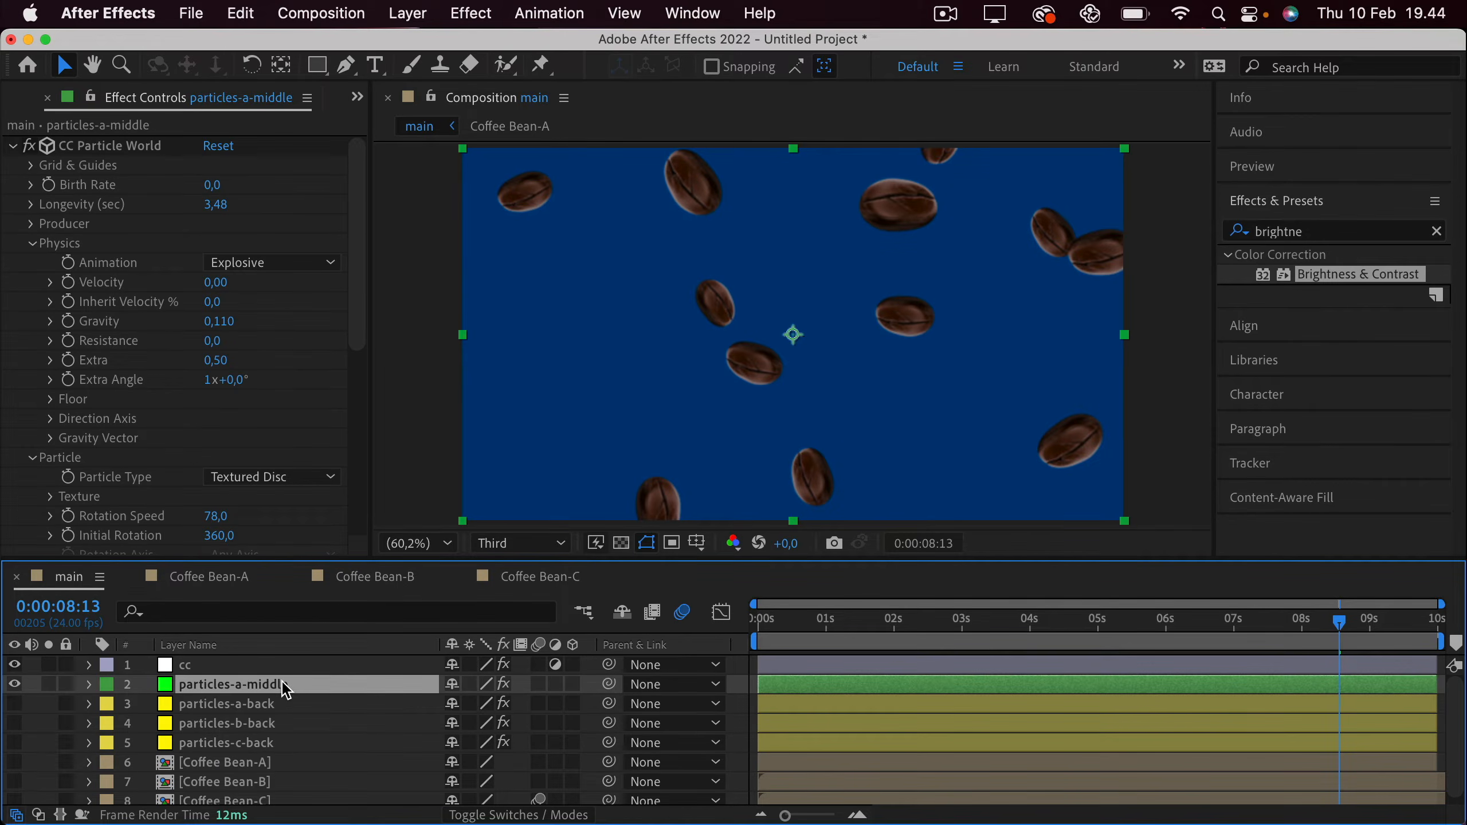
drag(768, 623, 1129, 624)
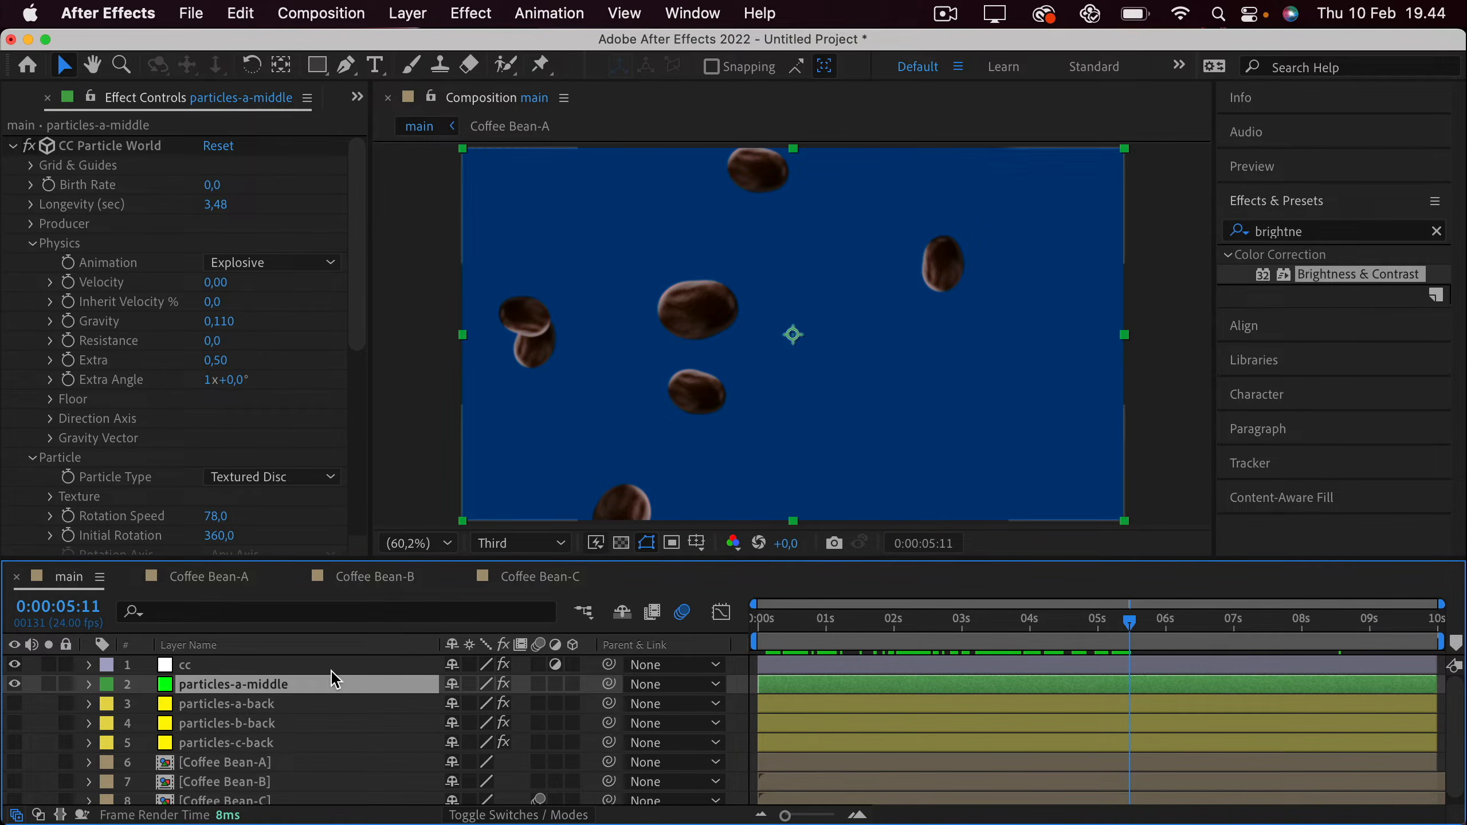
Try a CC Particle World Birth Rate of 0,025 on particles-a-middle, and undo it.
click(234, 188)
click(248, 185)
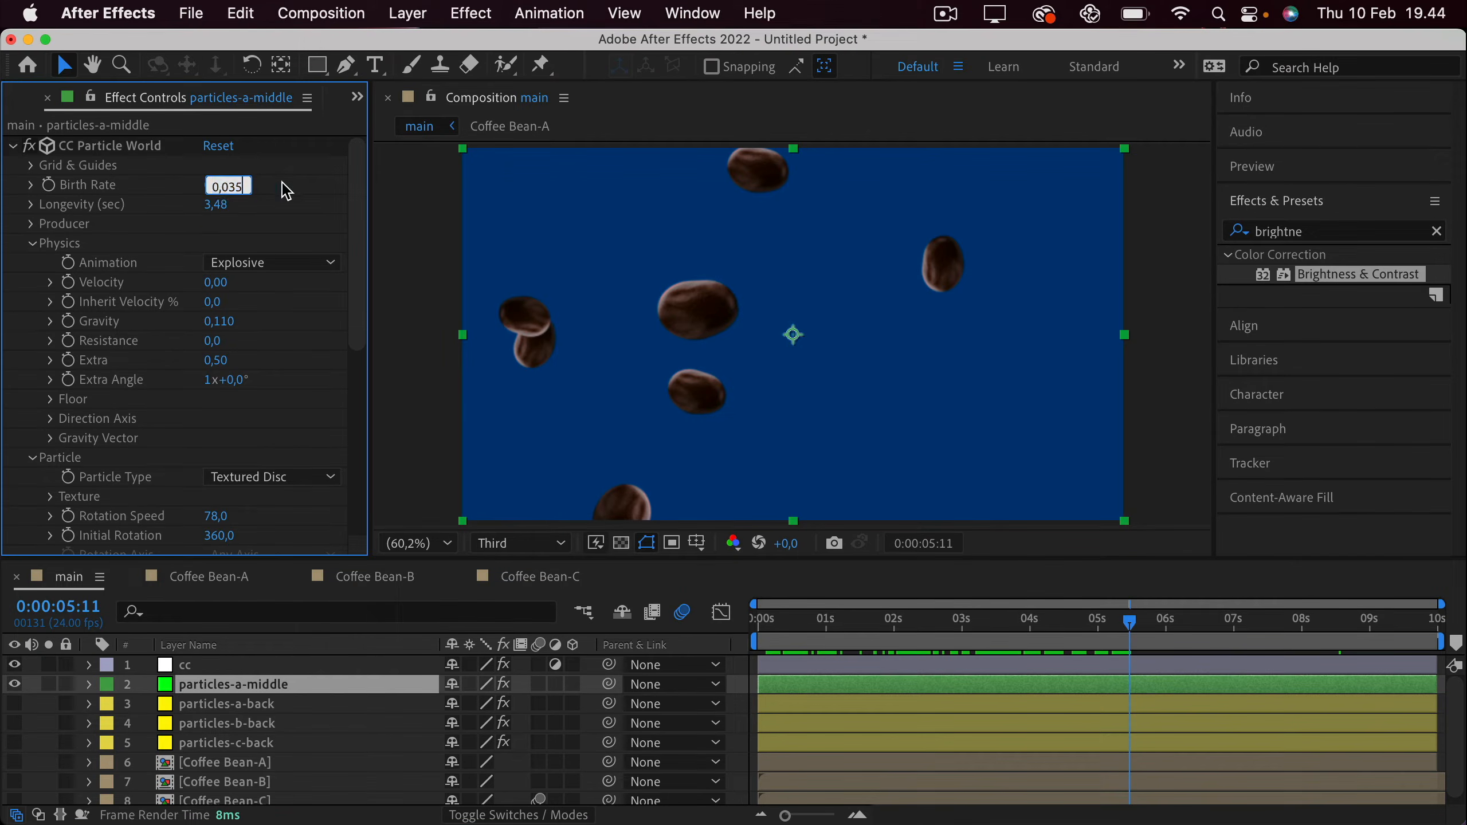
key(BackSpace)
key(BackSpace)
text(25)
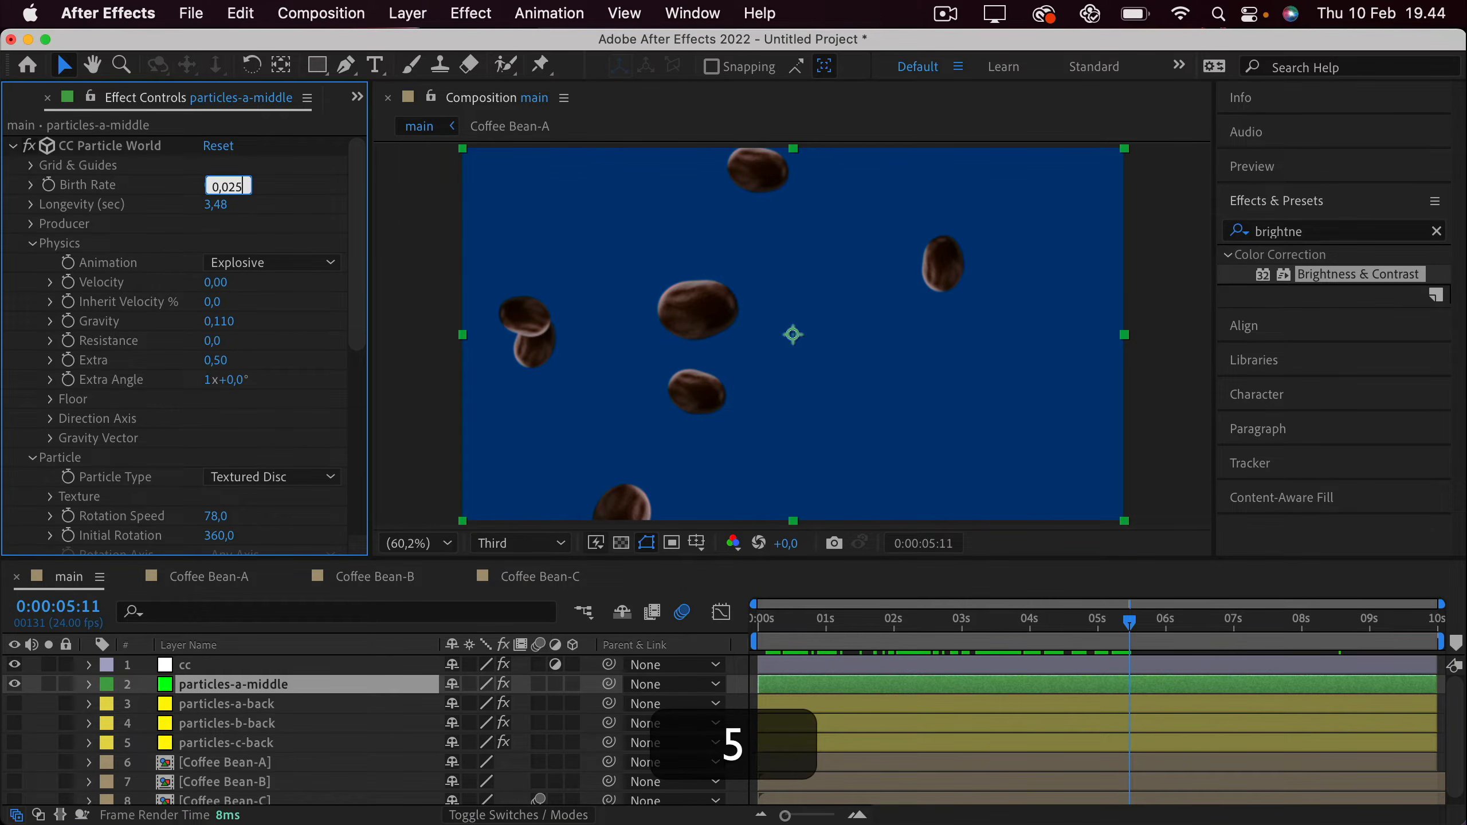
key(Return)
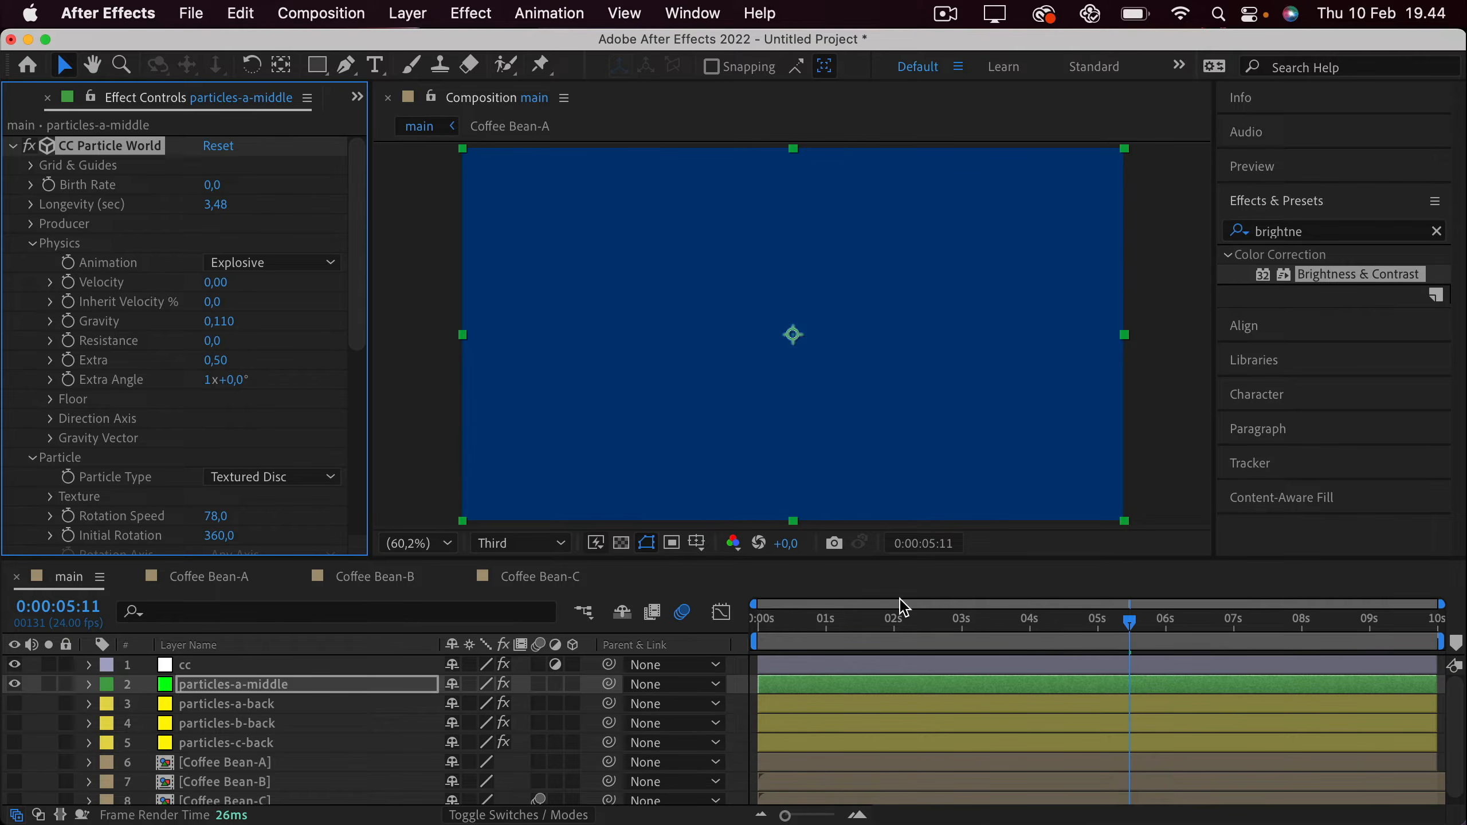
key(cmd+z)
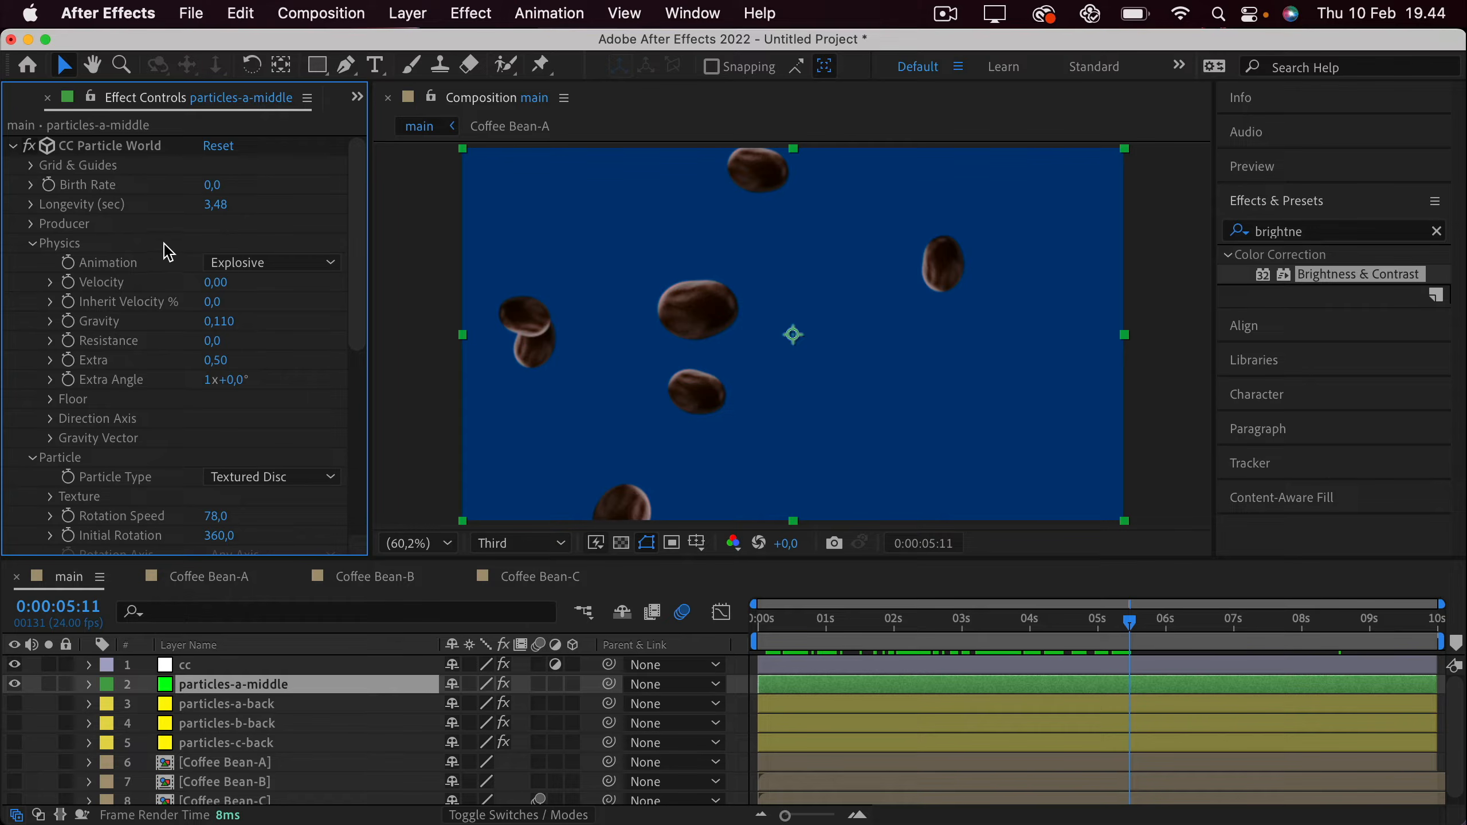
Widen the Producer Radius X of particles-a-middle to 1,165 and display its Radius guide at the composition's first frame.
click(33, 224)
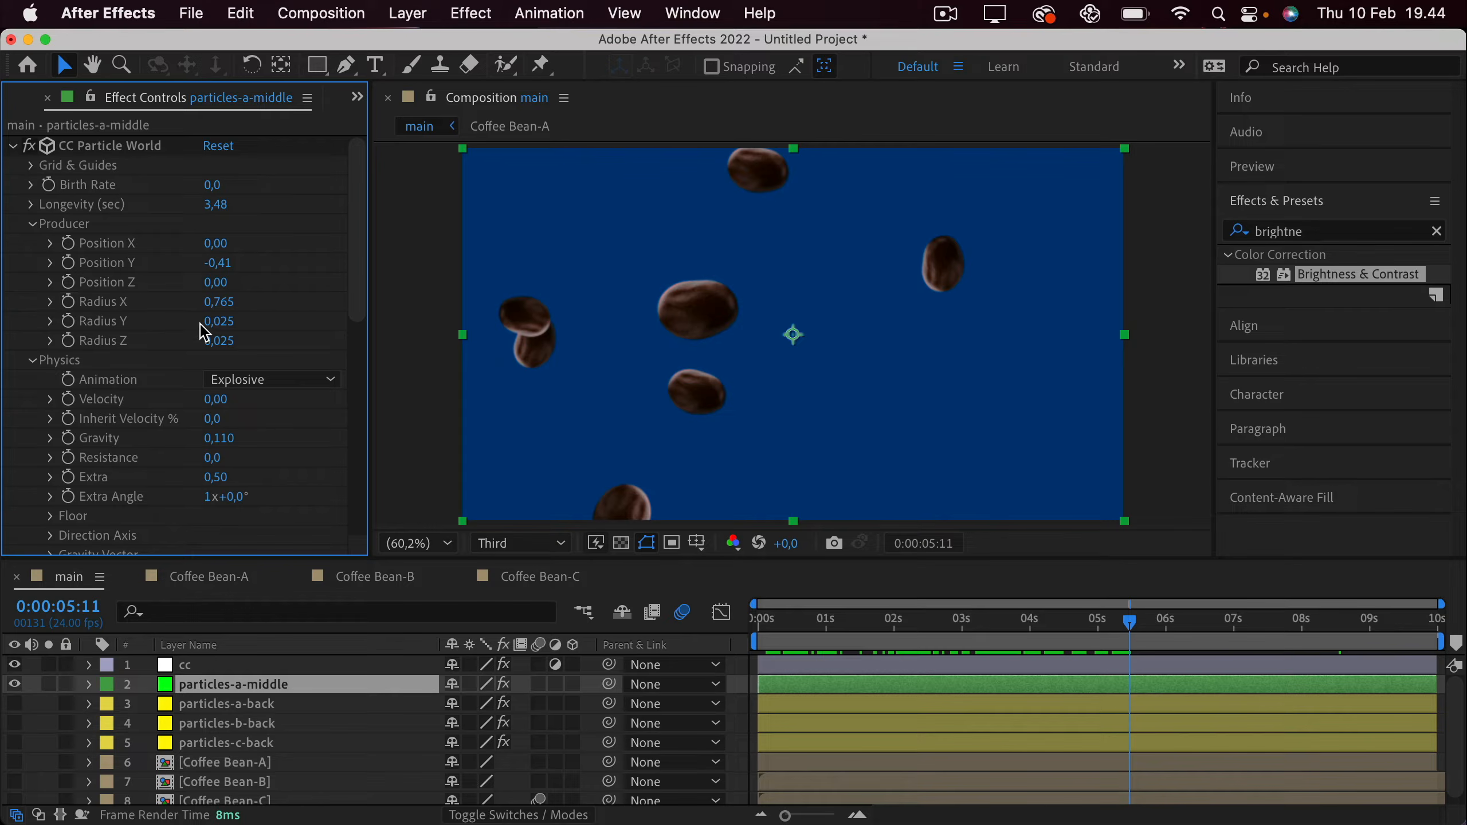
drag(219, 301, 256, 301)
drag(774, 618, 754, 617)
scroll(980, 466, down, 2)
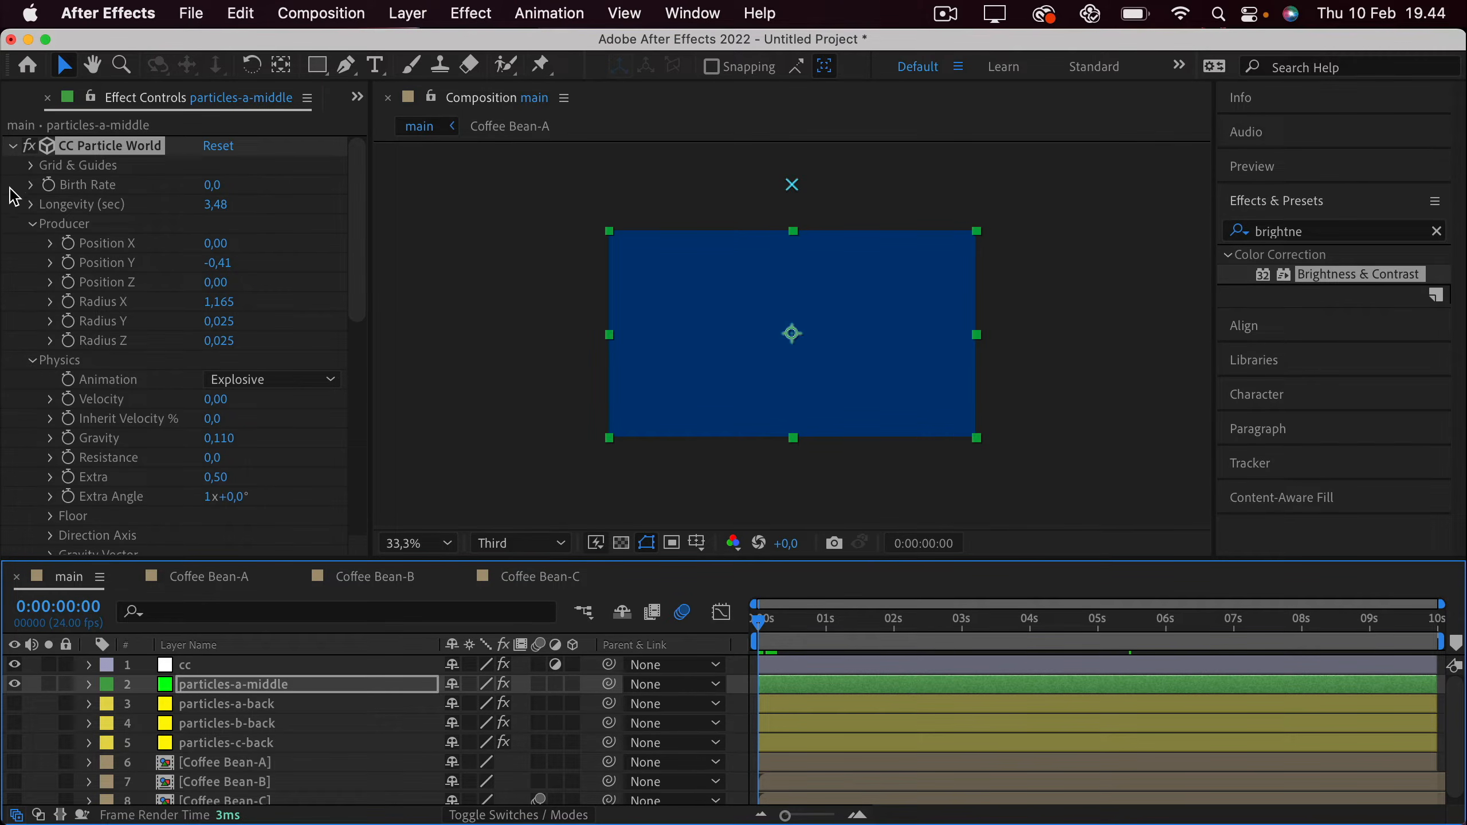
click(32, 166)
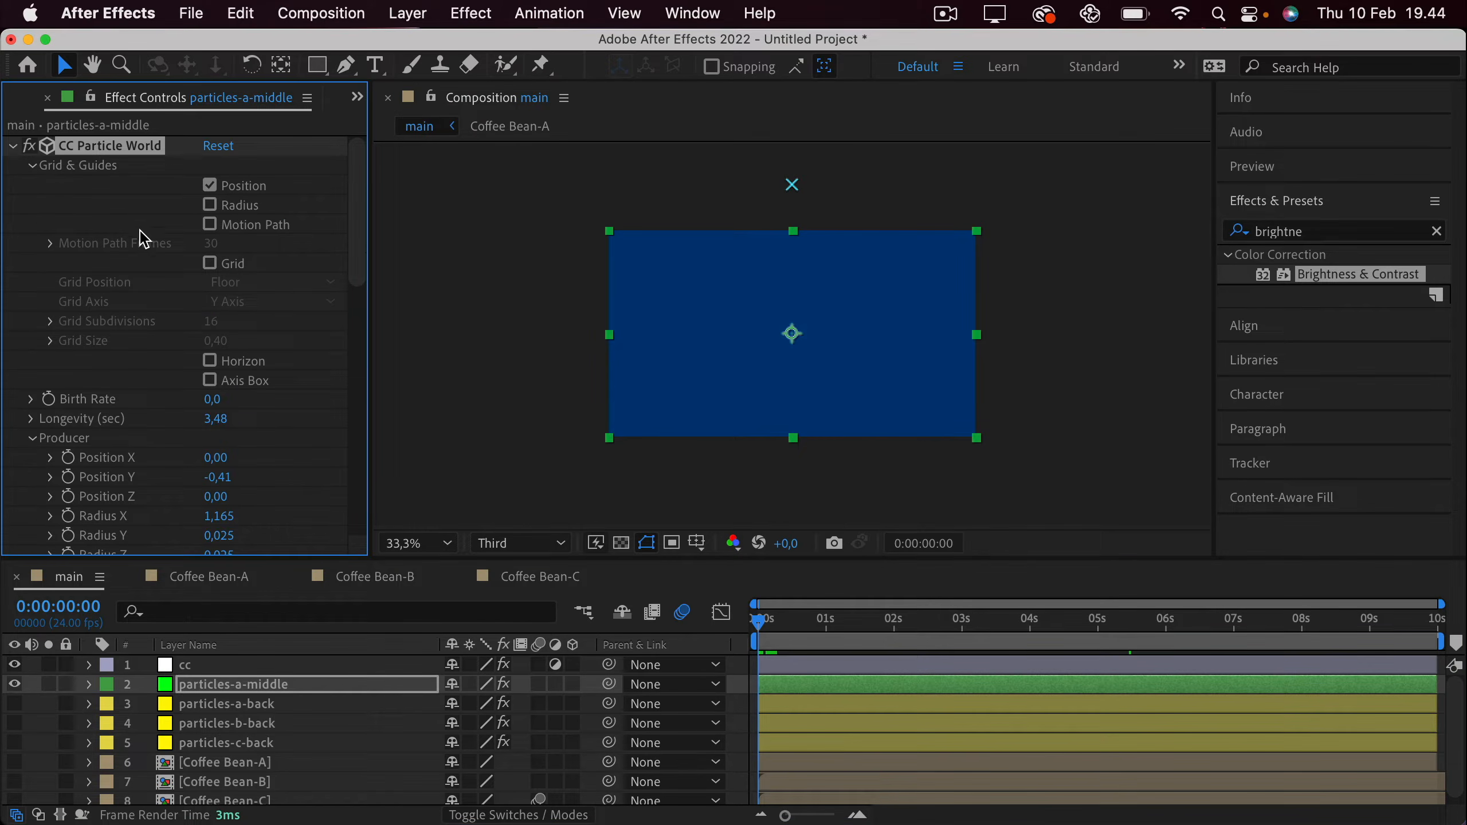
click(209, 204)
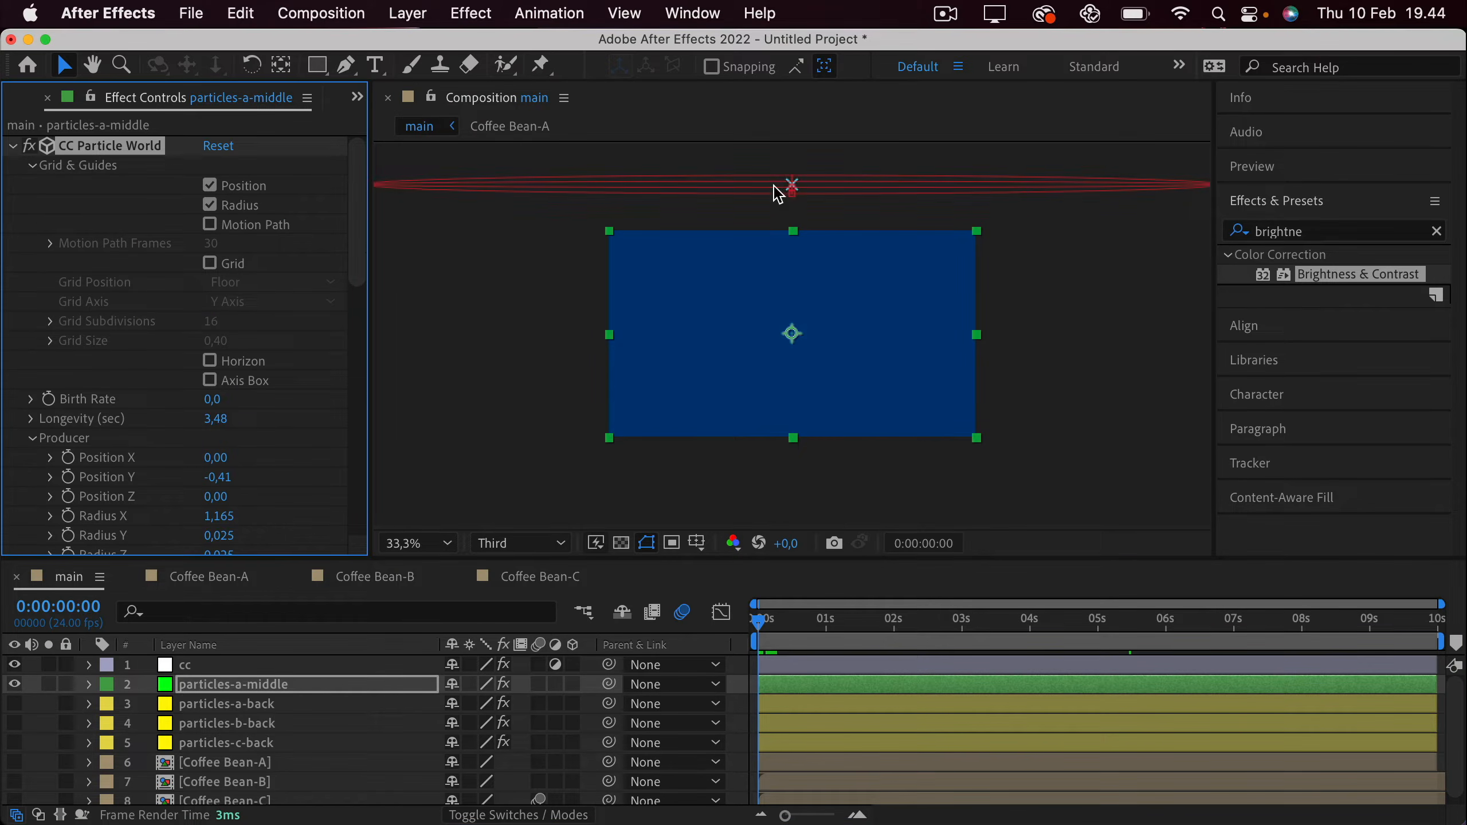
click(32, 166)
click(418, 543)
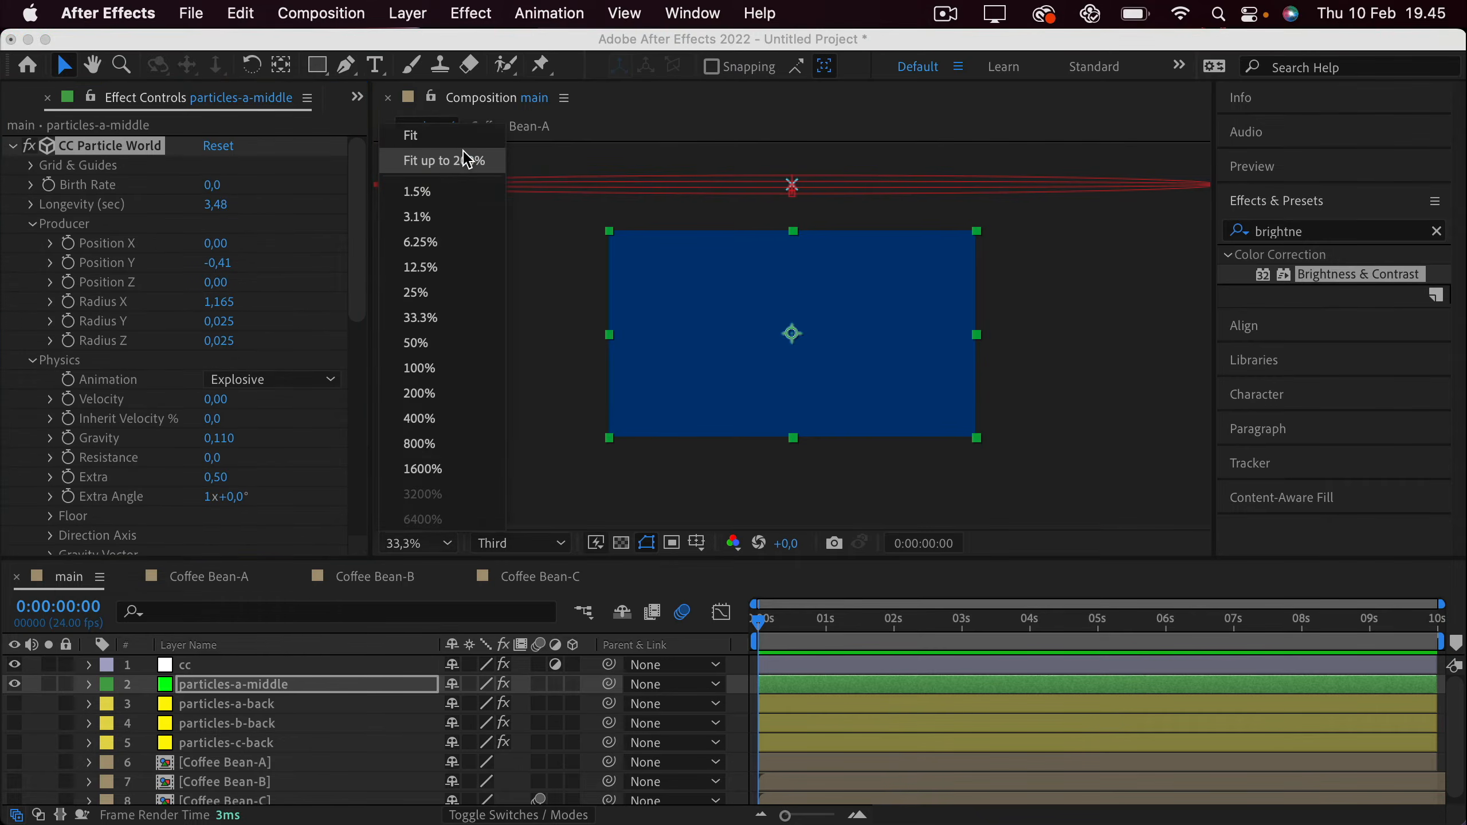
click(434, 157)
Duplicate the particles-a-middle layer twice and move the original above both copies.
click(255, 688)
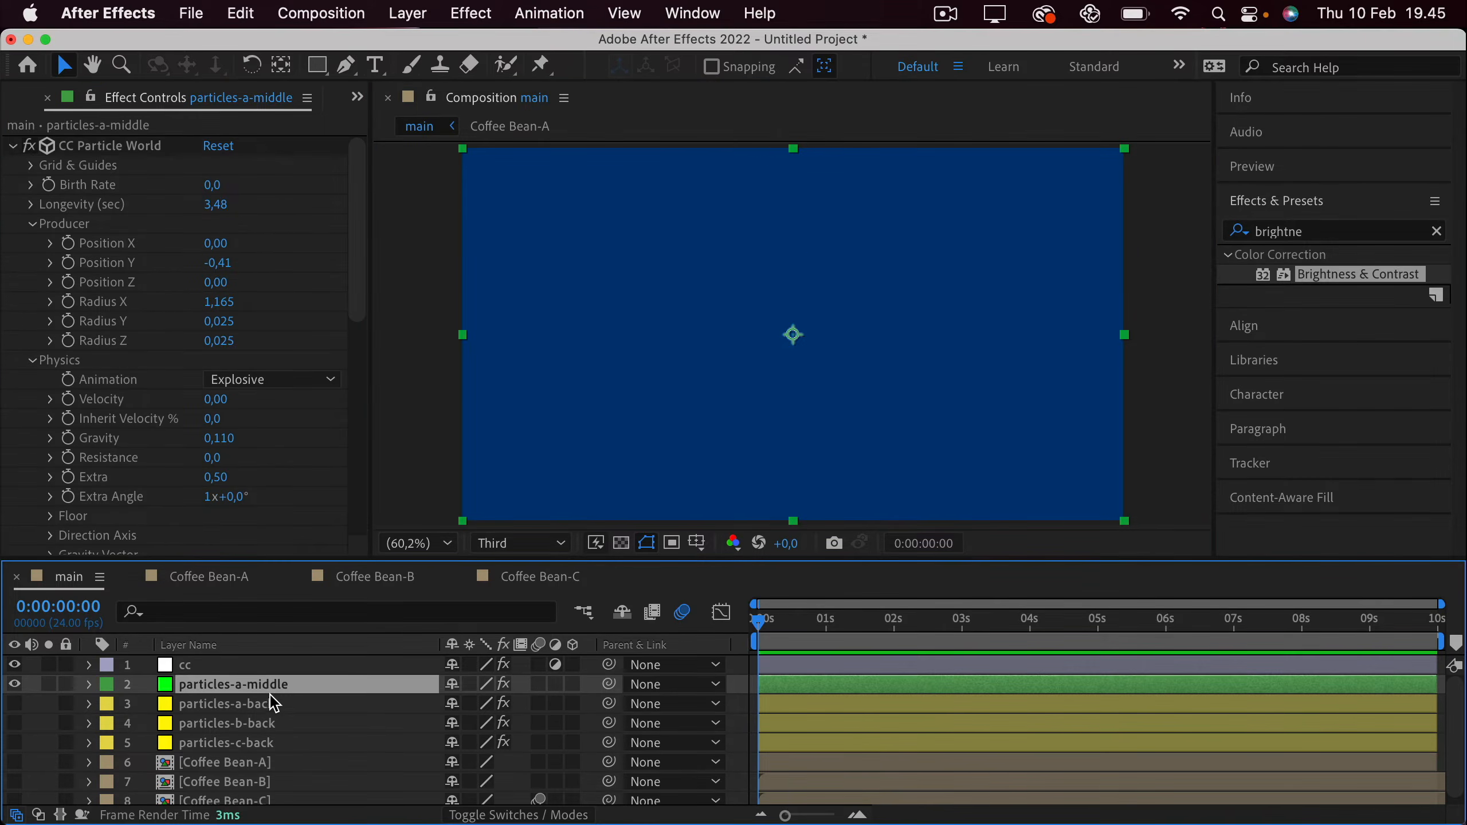
key(super+d)
key(super+d)
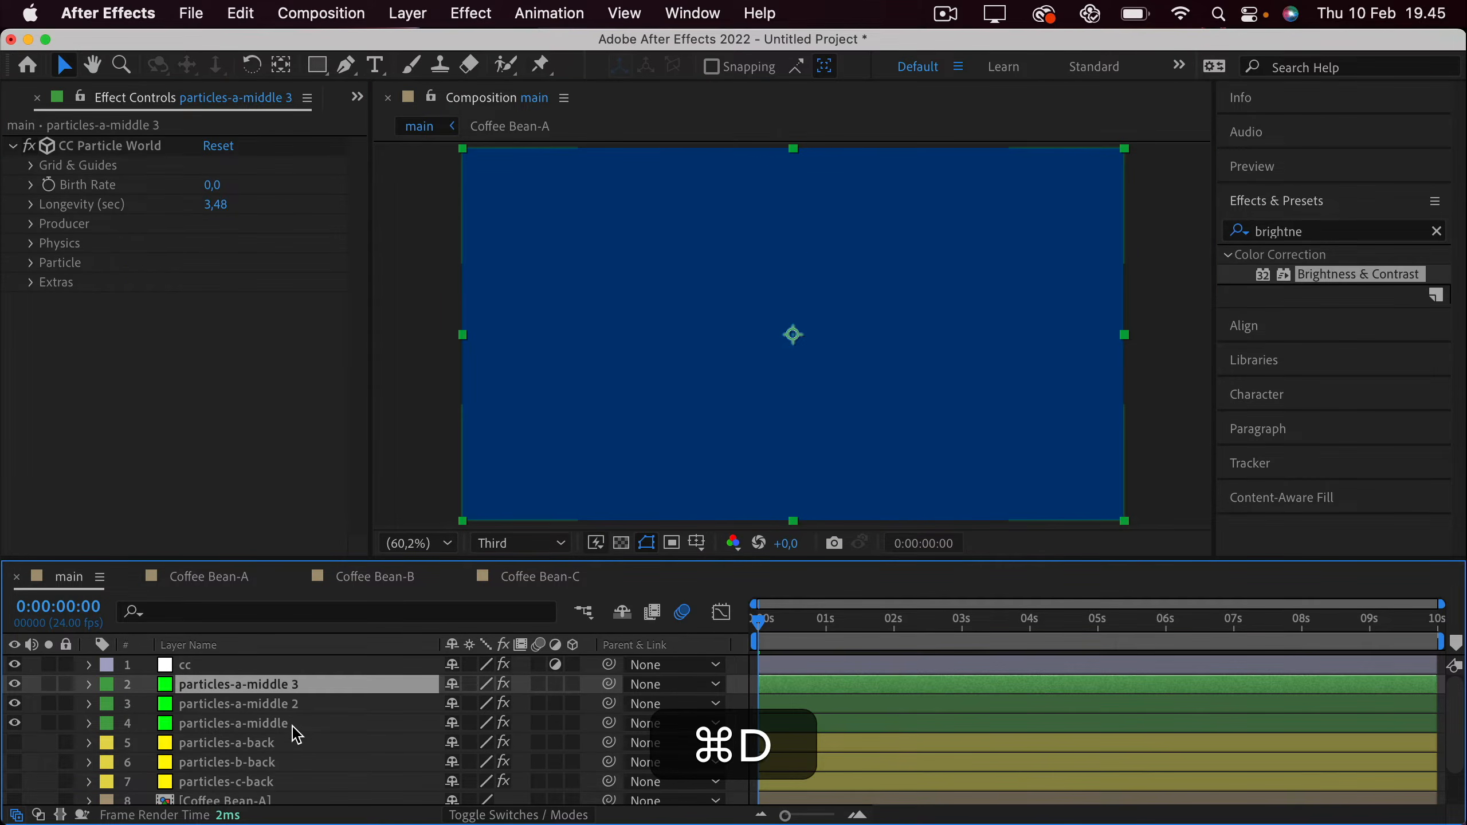
drag(289, 727, 278, 691)
Rename the particles-a-middle 3 layer as particles-b-middle.
click(287, 708)
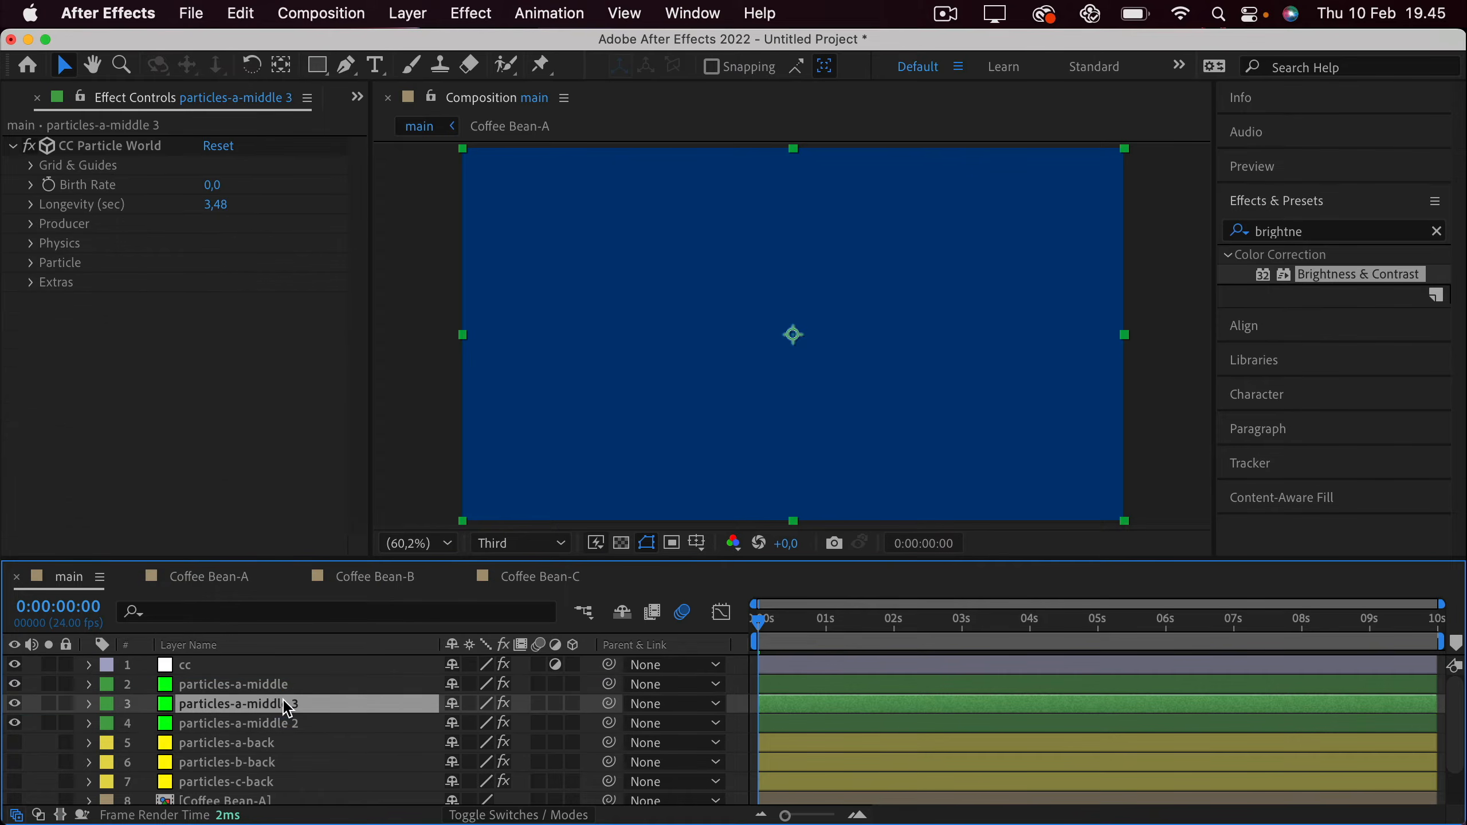
key(Return)
key(Right)
key(BackSpace)
key(BackSpace)
key(Left)
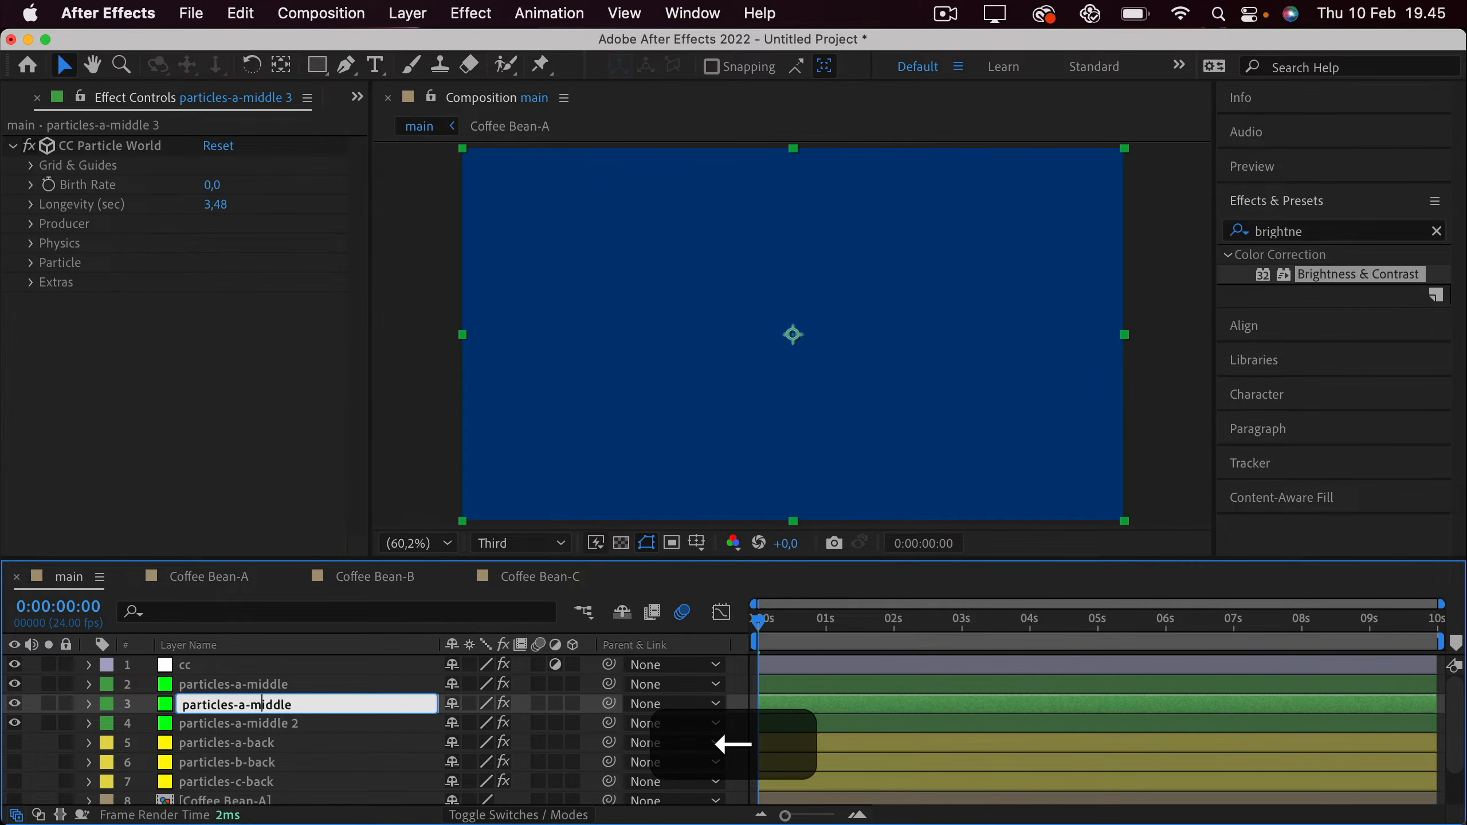
key(BackSpace)
text(b)
key(Return)
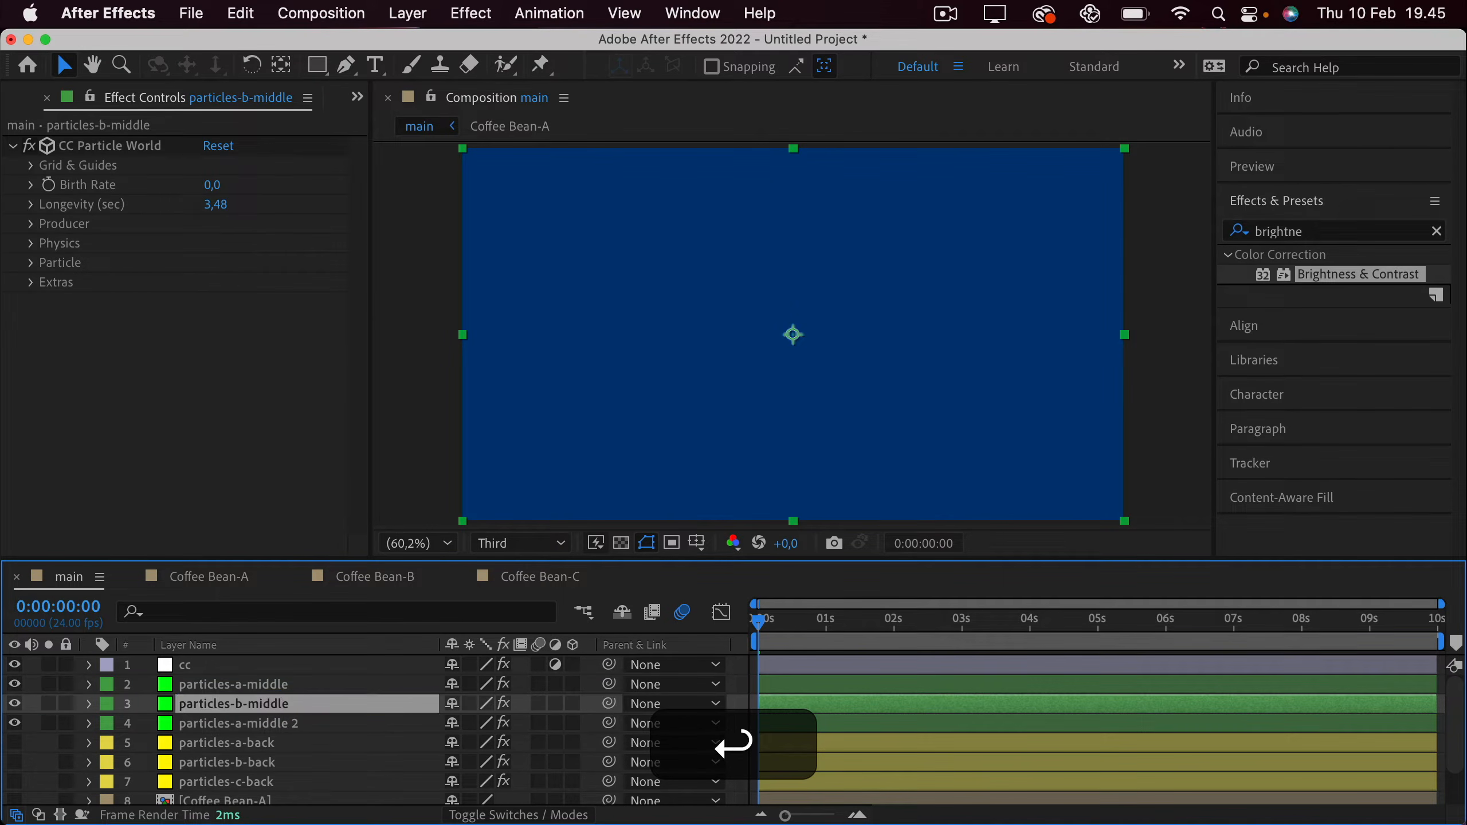
Rename the particles-a-middle 2 layer as particles-c-middle.
click(287, 725)
key(Return)
key(Right)
key(BackSpace)
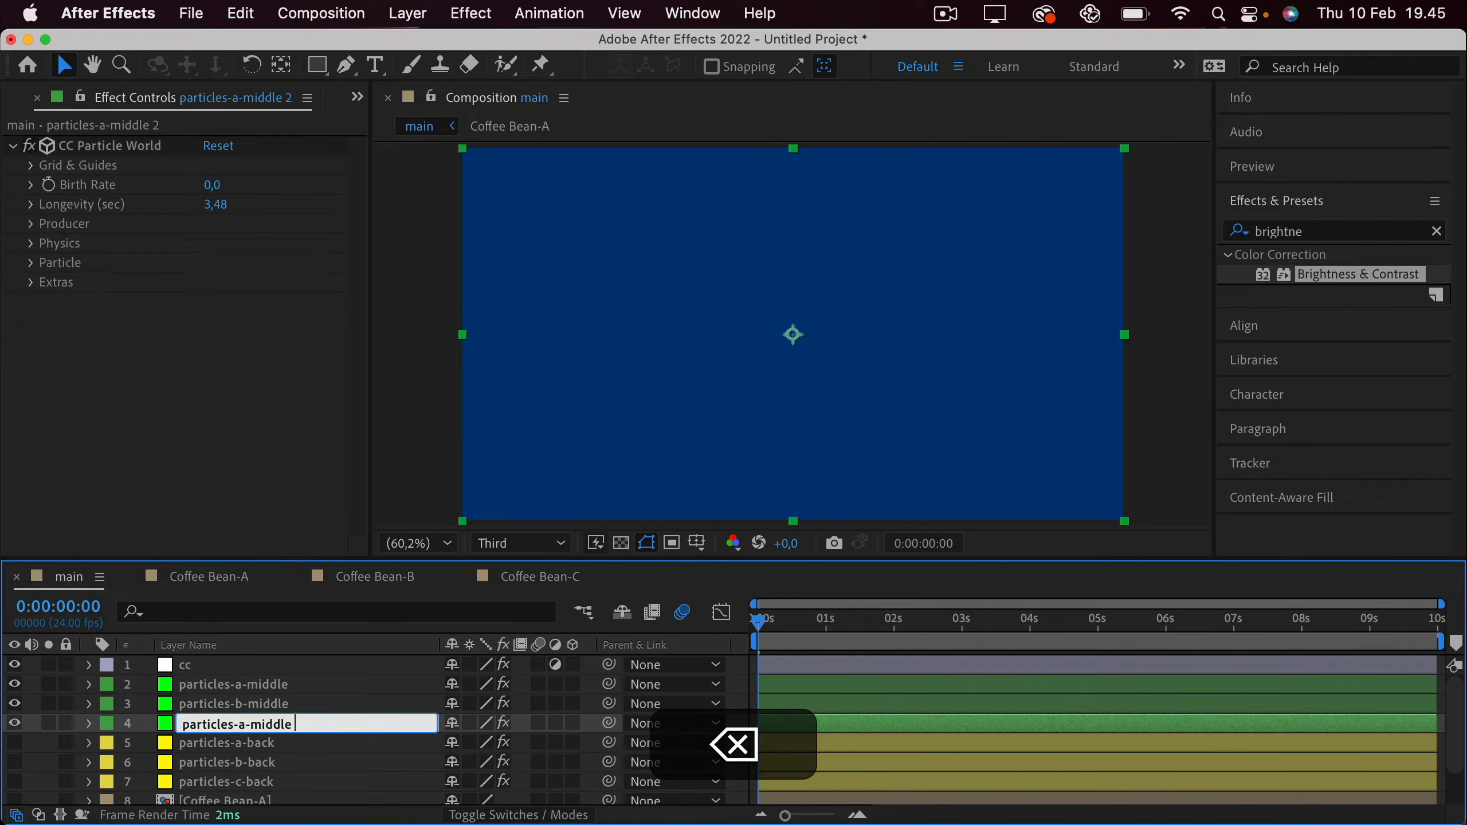
key(BackSpace)
key(Left)
key(BackSpace)
text(c)
key(Return)
Set the particle Texture Layer of particles-b-middle to Coffee Bean-B.
click(278, 704)
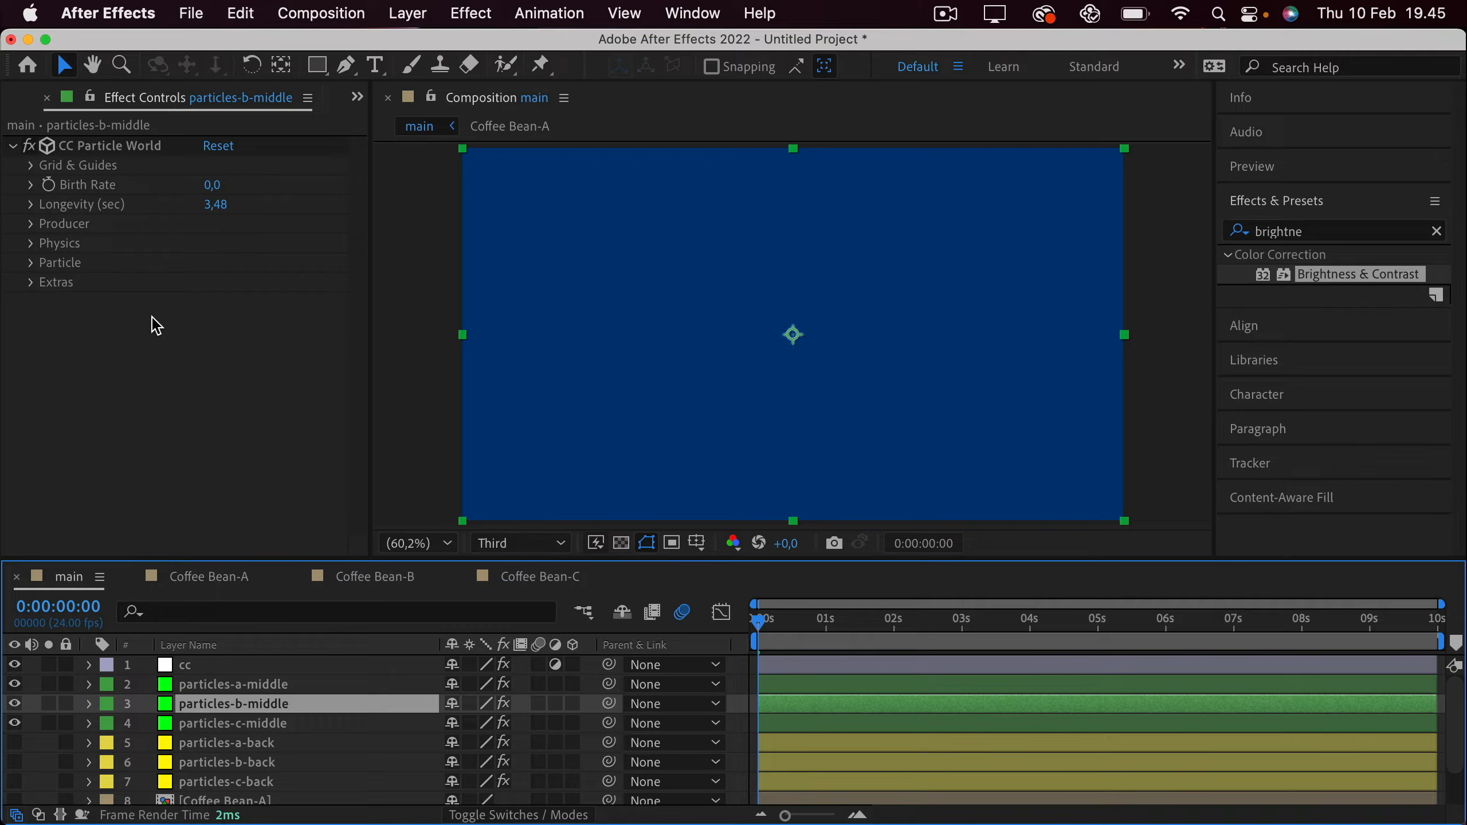
click(32, 263)
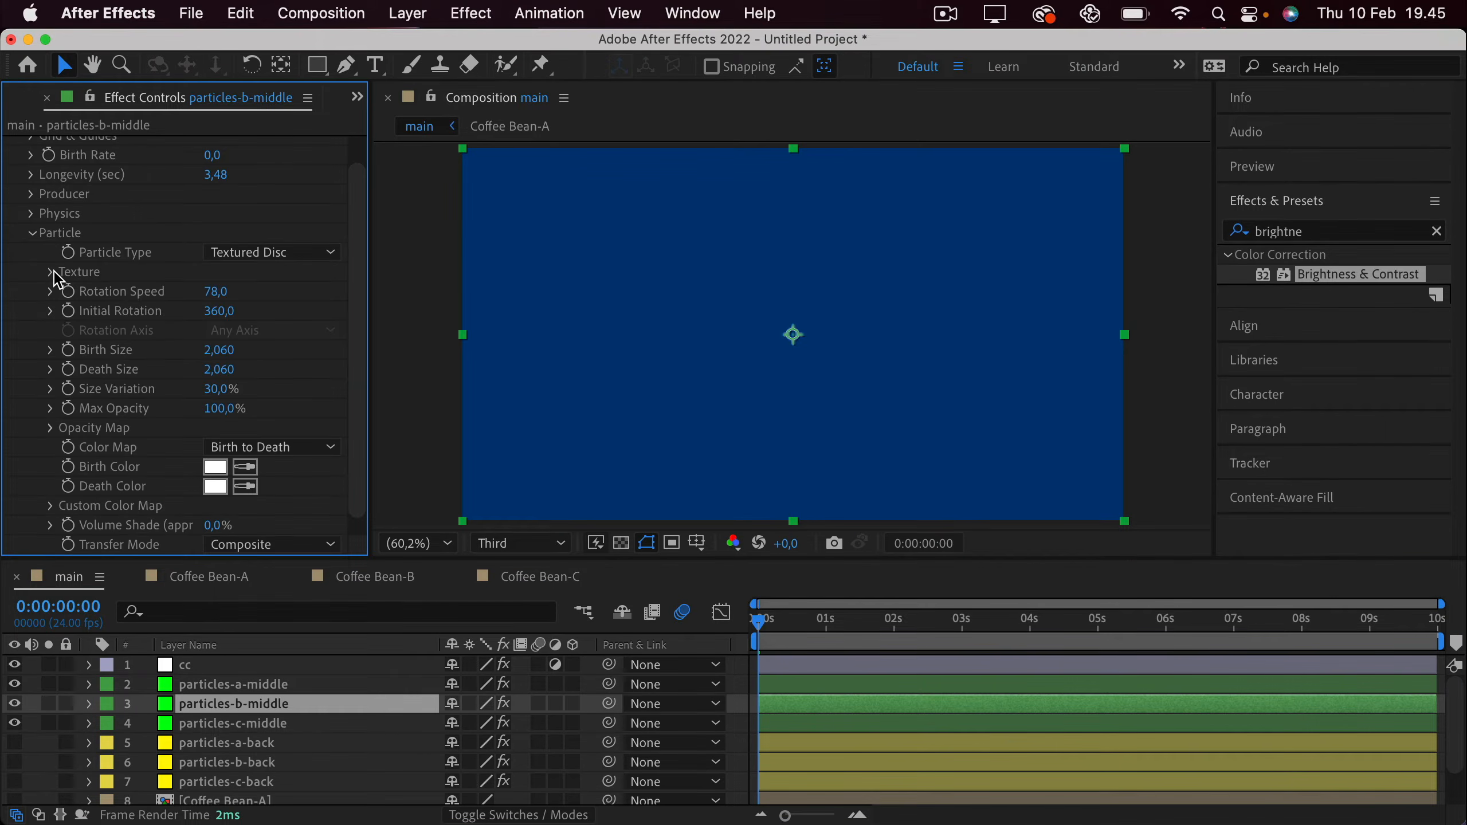
click(53, 273)
click(262, 290)
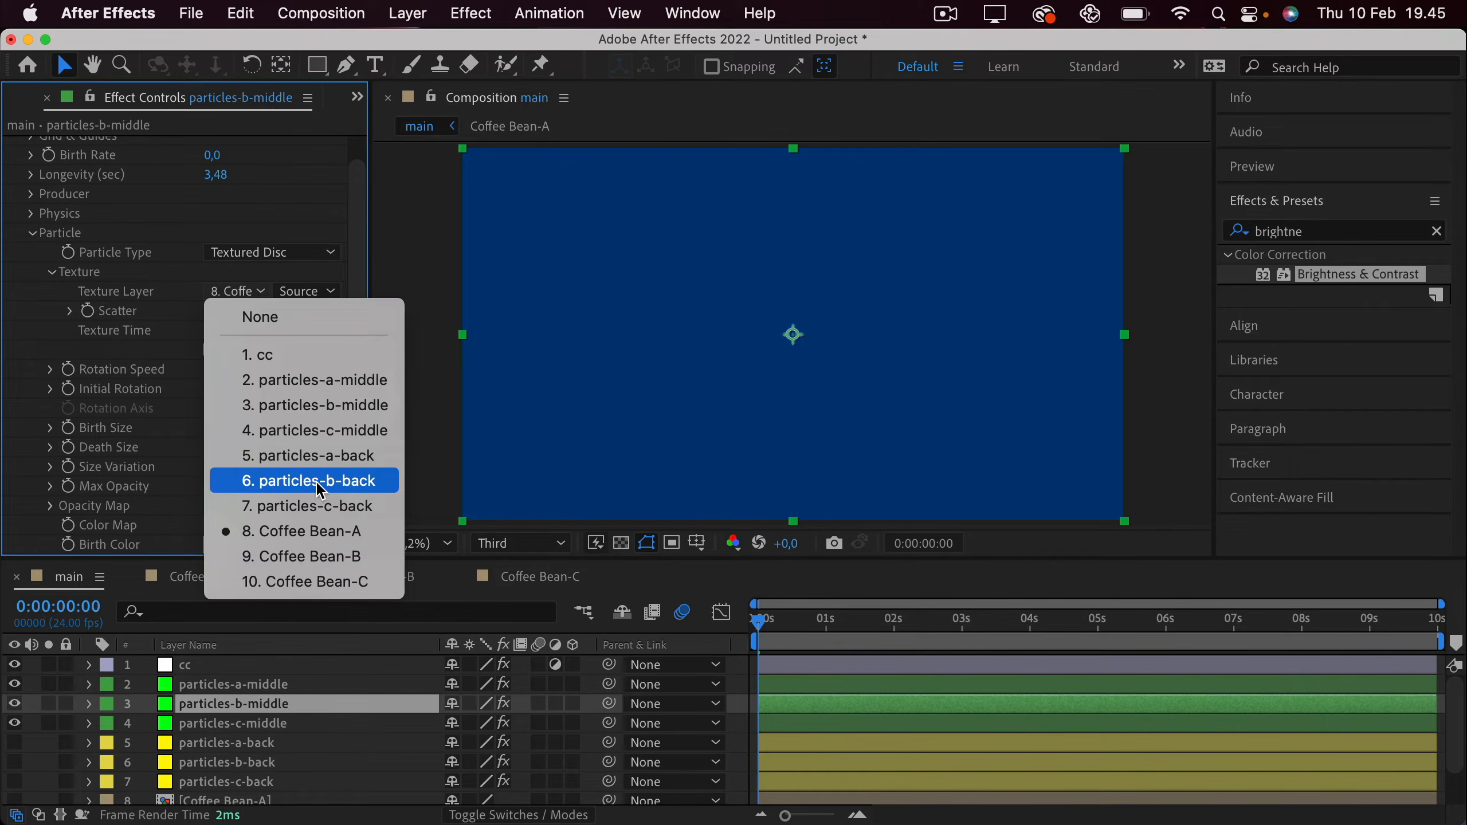
click(313, 559)
Move the current time to 0:00:02:22 and set the Random Seed of particles-b-middle to 370.
scroll(146, 525, down, 3)
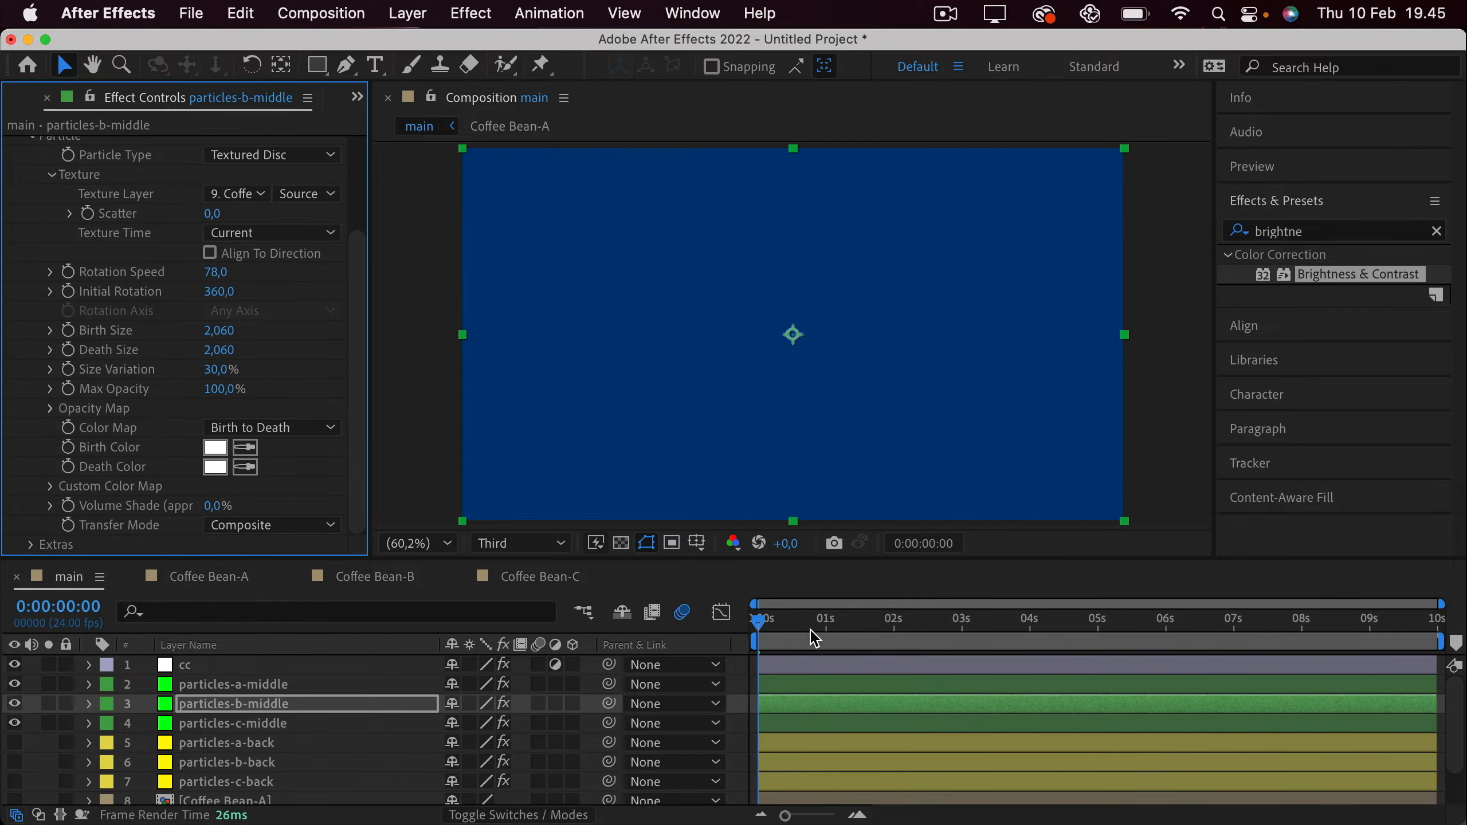
drag(812, 630, 955, 623)
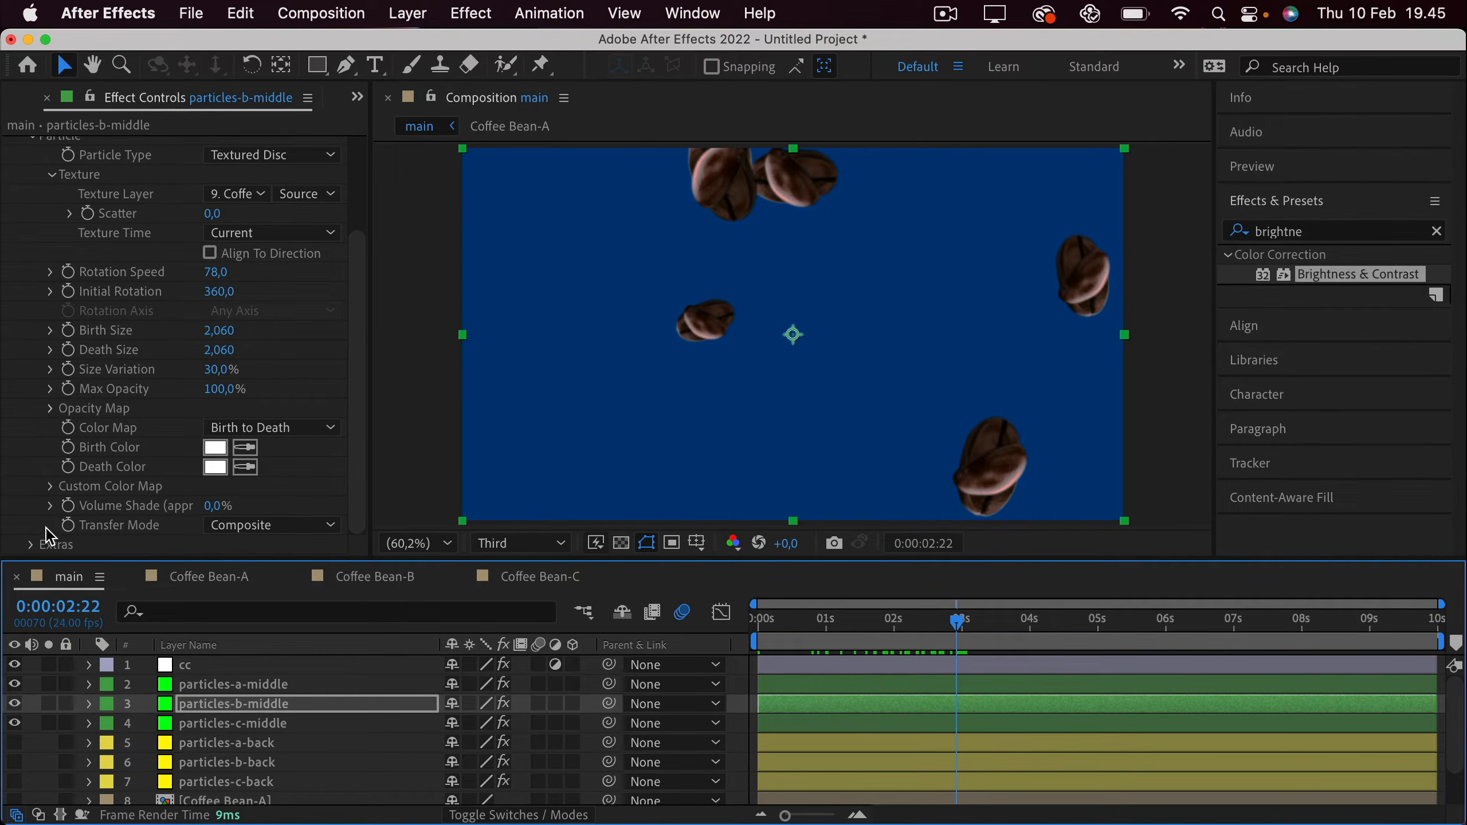
click(41, 544)
scroll(49, 544, down, 3)
drag(208, 546, 242, 545)
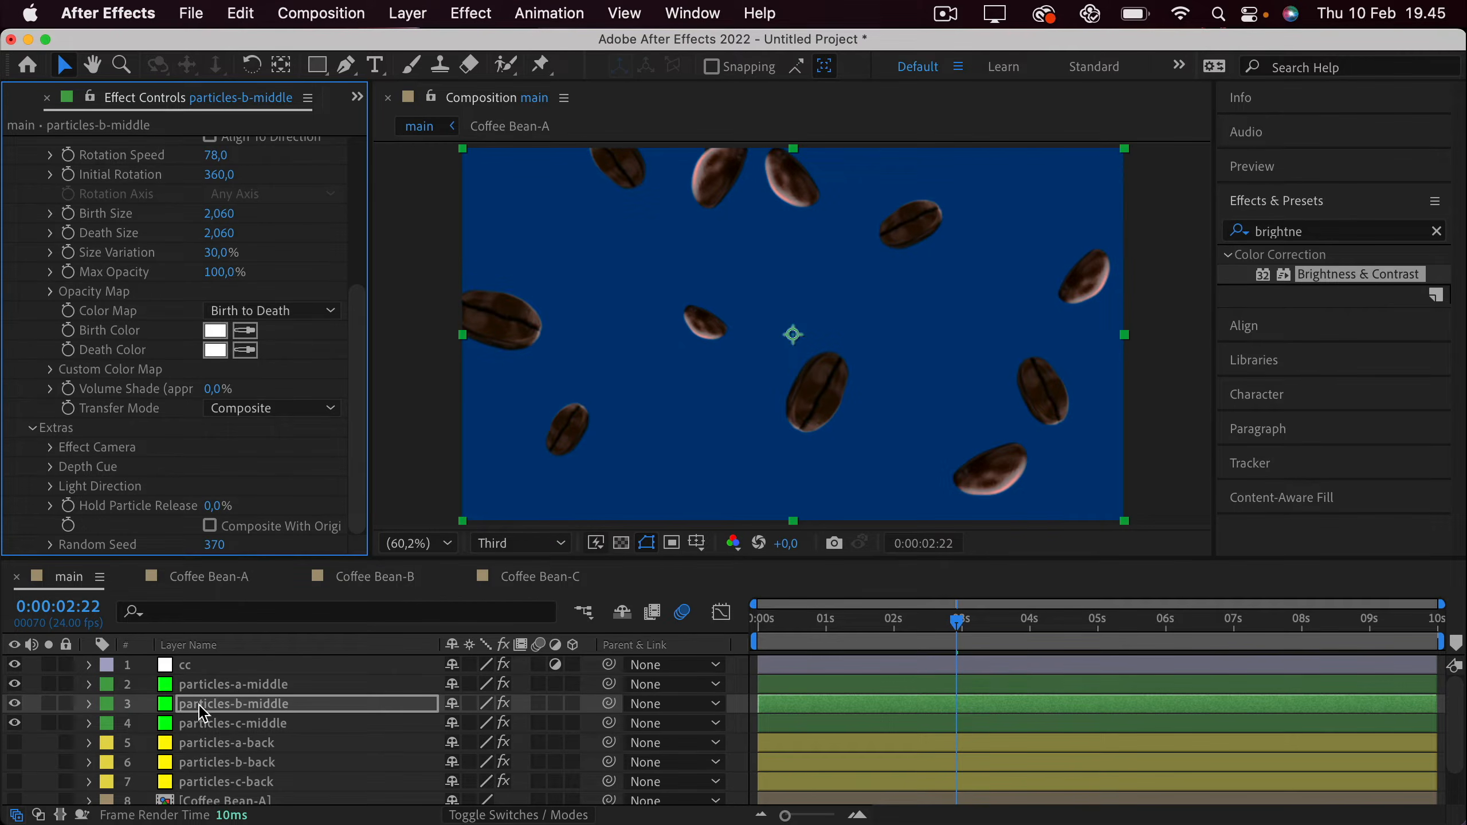
Set the particle Texture Layer of particles-c-middle to Coffee Bean-C.
click(208, 726)
click(31, 263)
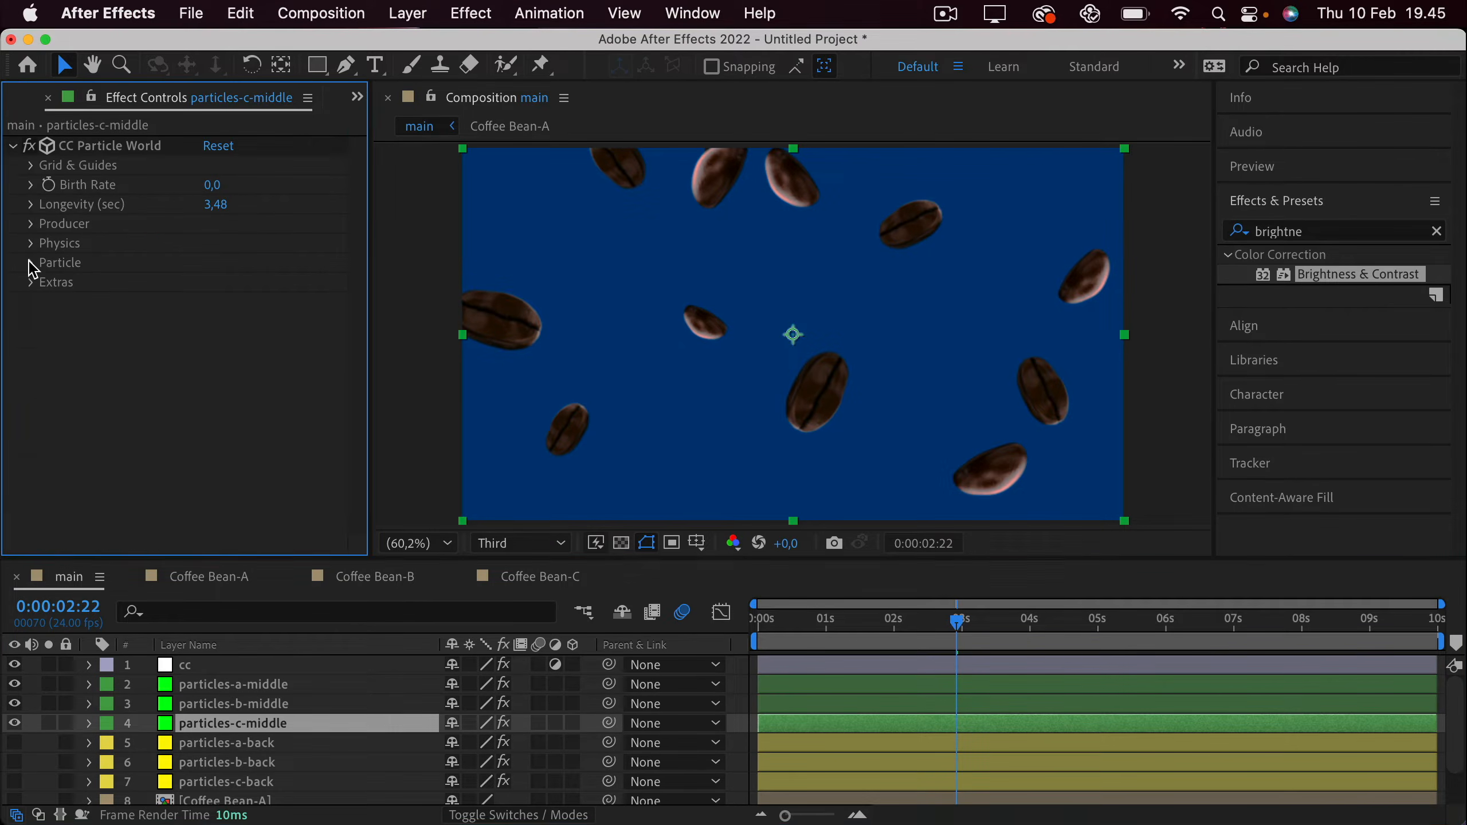
click(50, 273)
click(222, 291)
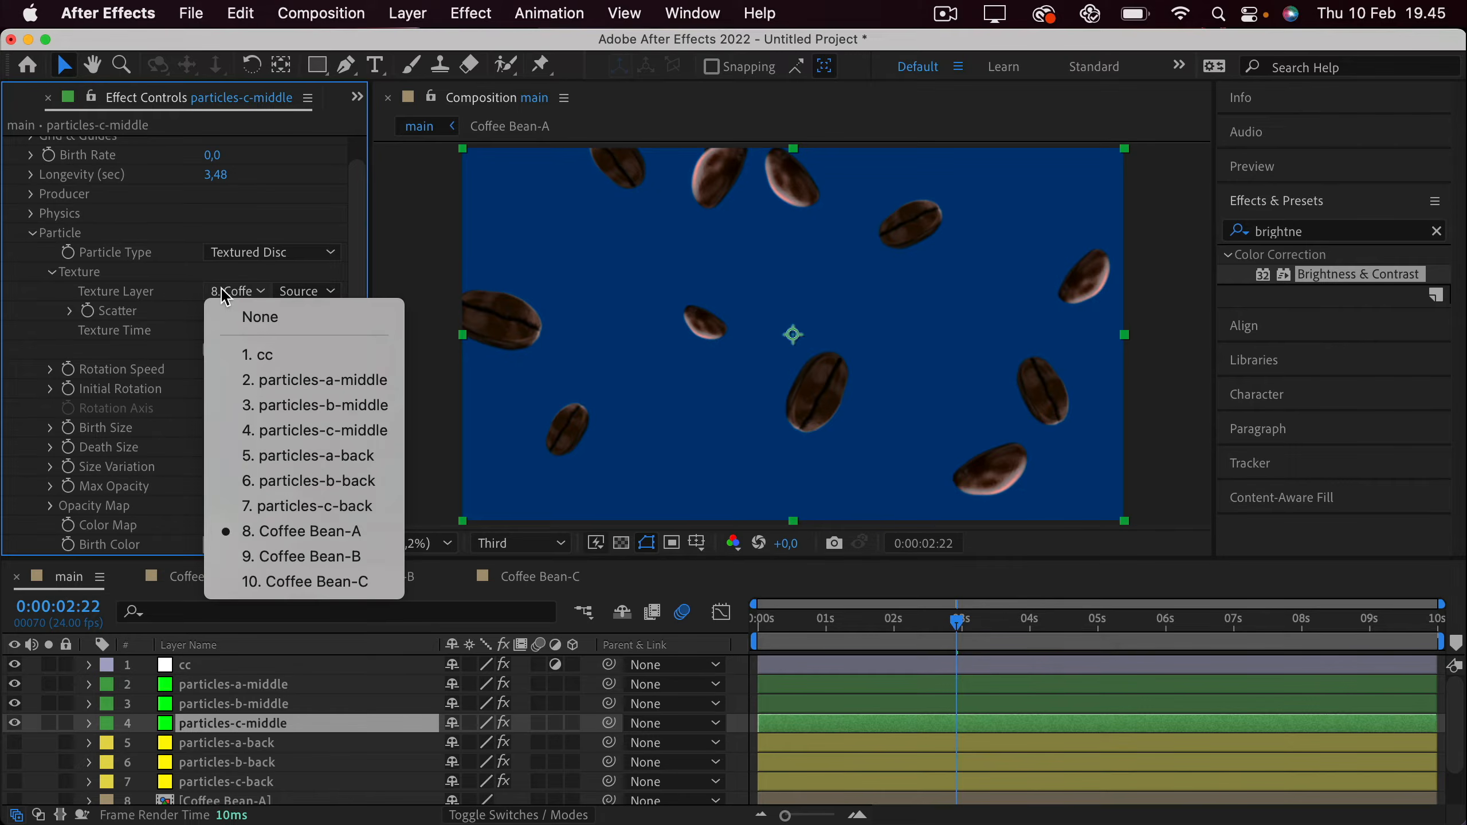
click(147, 506)
Set the Random Seed of particles-c-middle to 180 and preview the falling beans.
scroll(116, 503, down, 5)
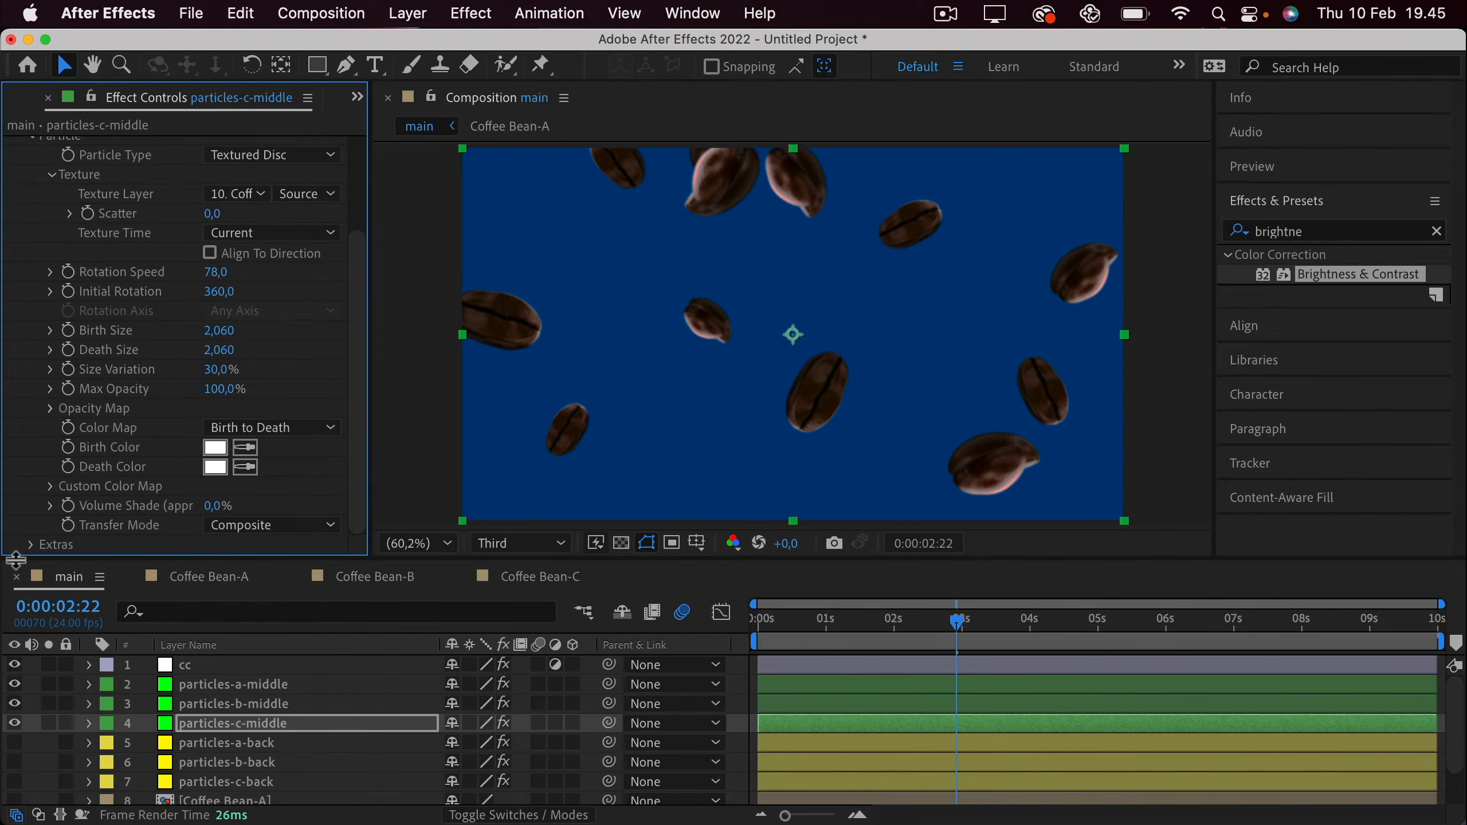
scroll(61, 541, down, 5)
drag(210, 545, 237, 543)
key(space)
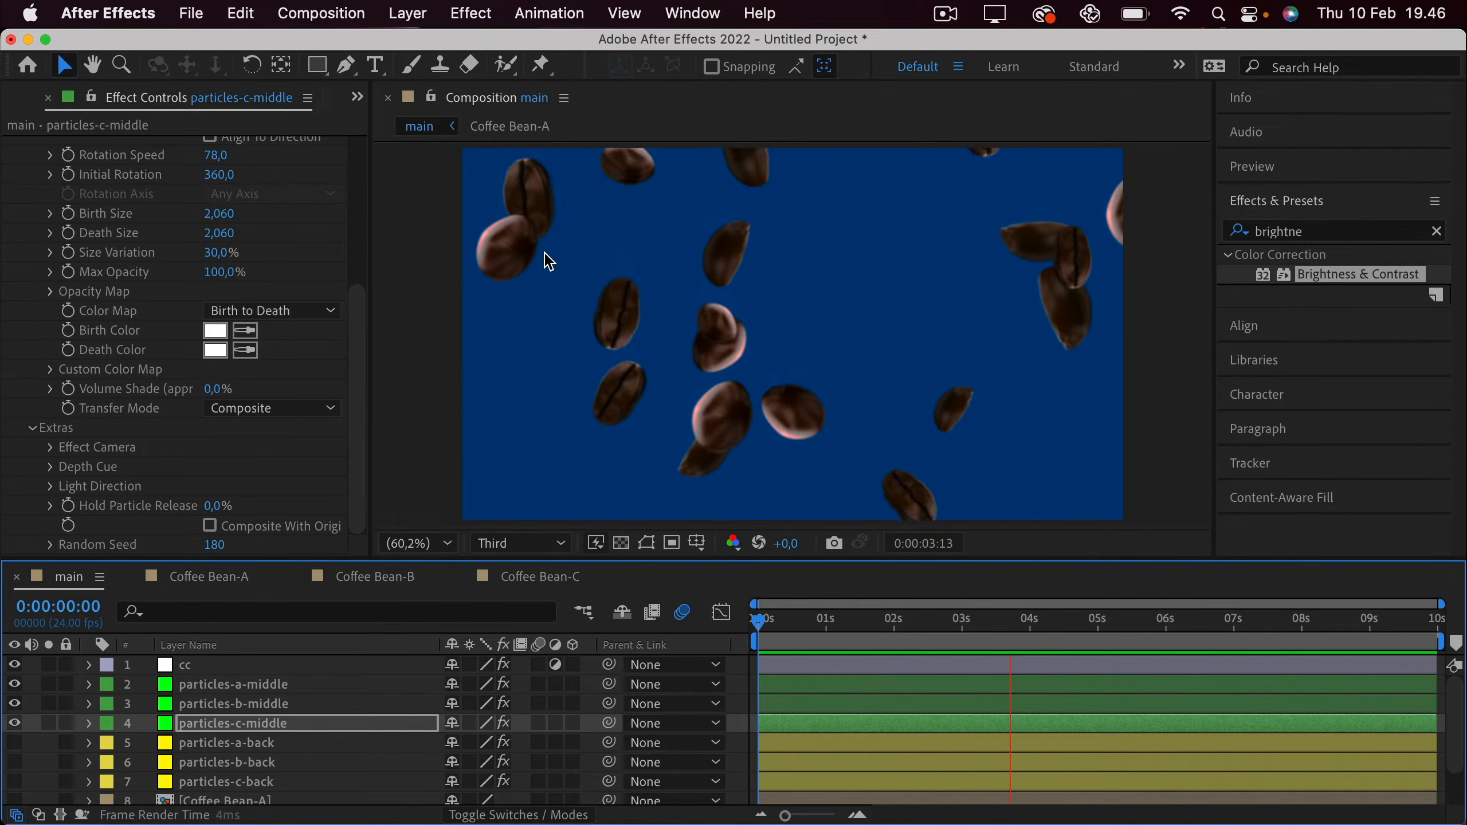
key(space)
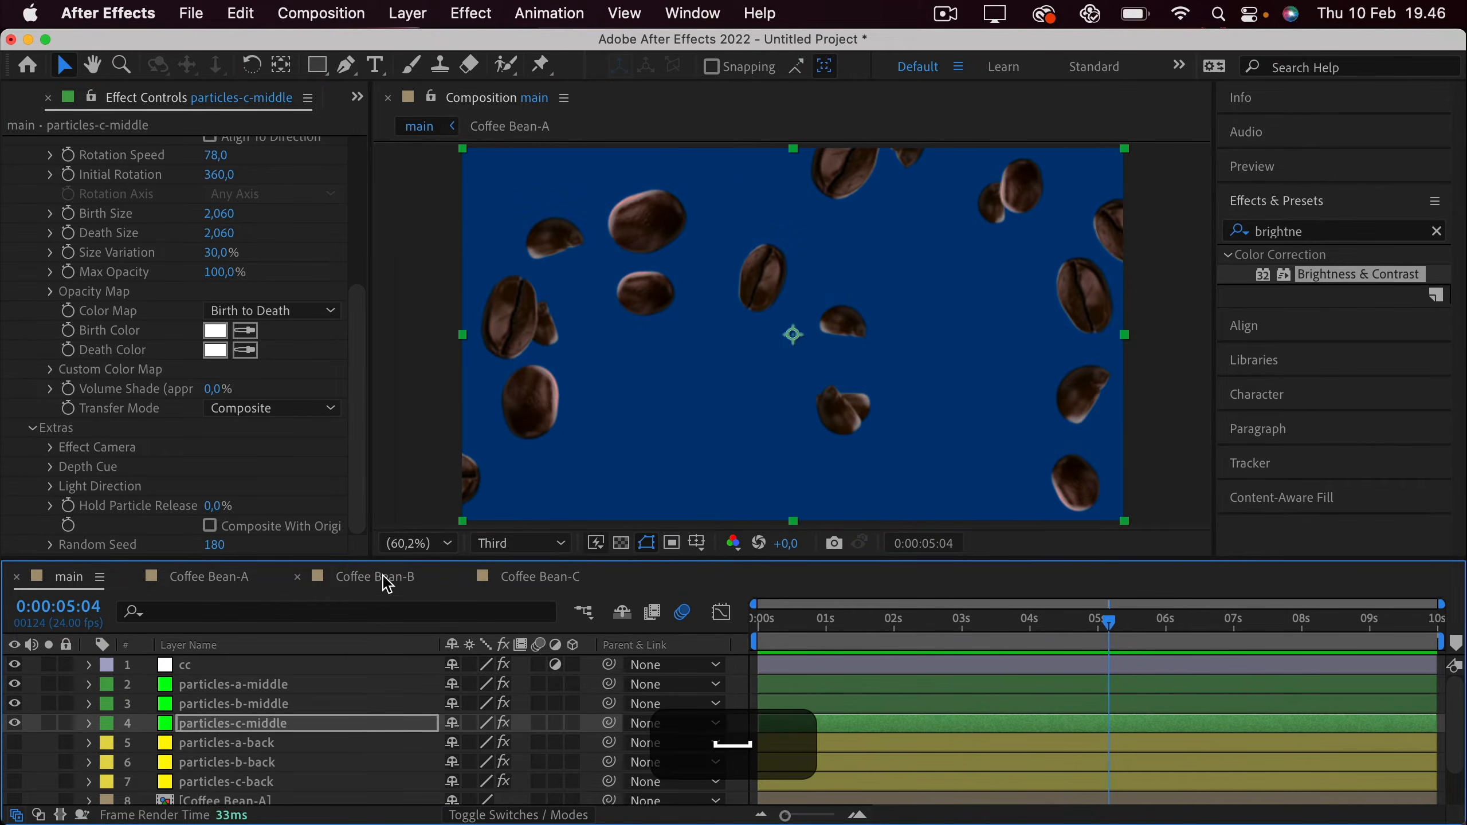
Set both the Birth Size and Death Size of particles-c-middle to 1,77.
scroll(164, 341, up, 5)
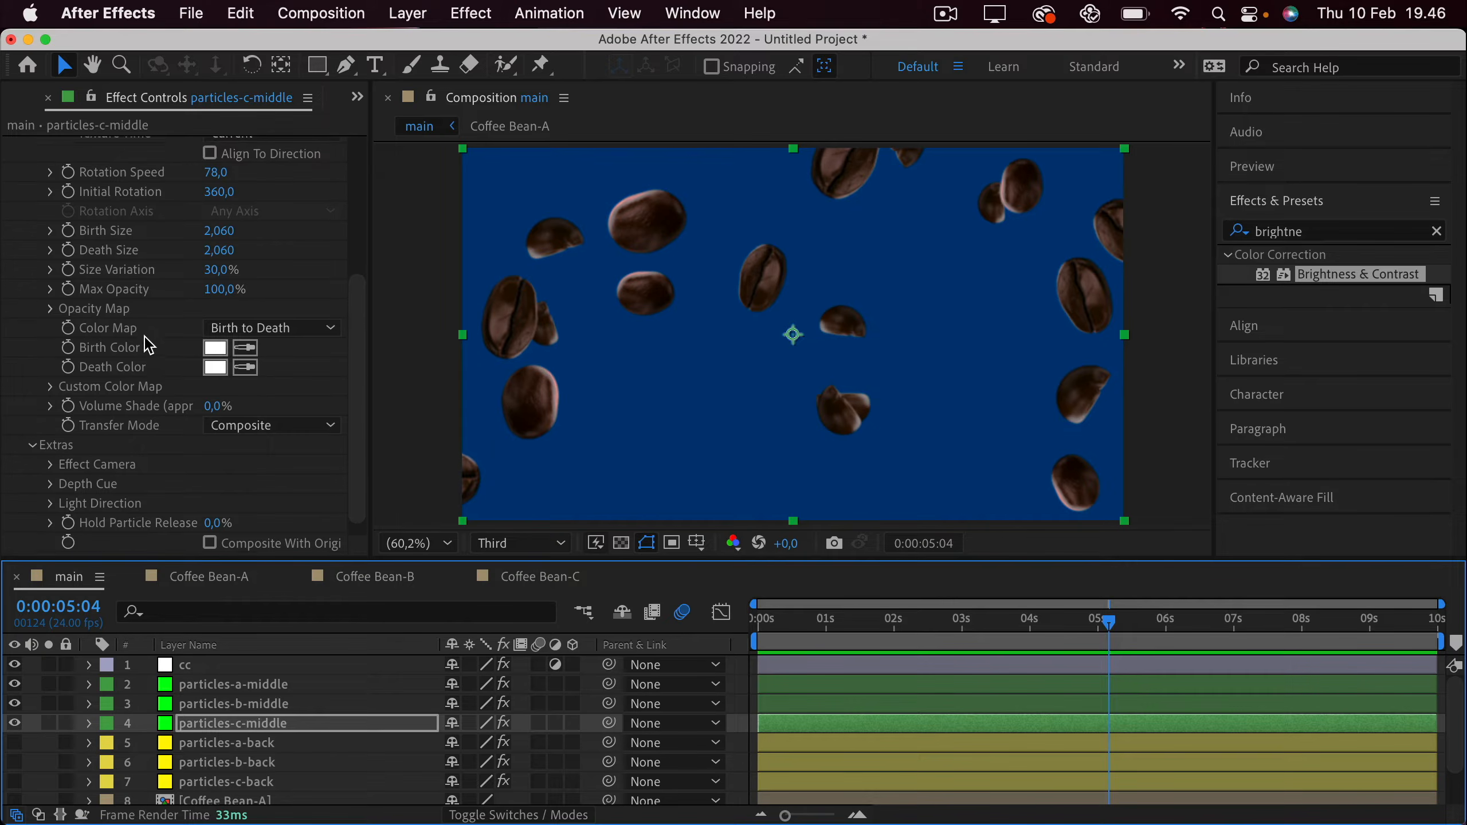
drag(212, 324, 214, 329)
click(216, 316)
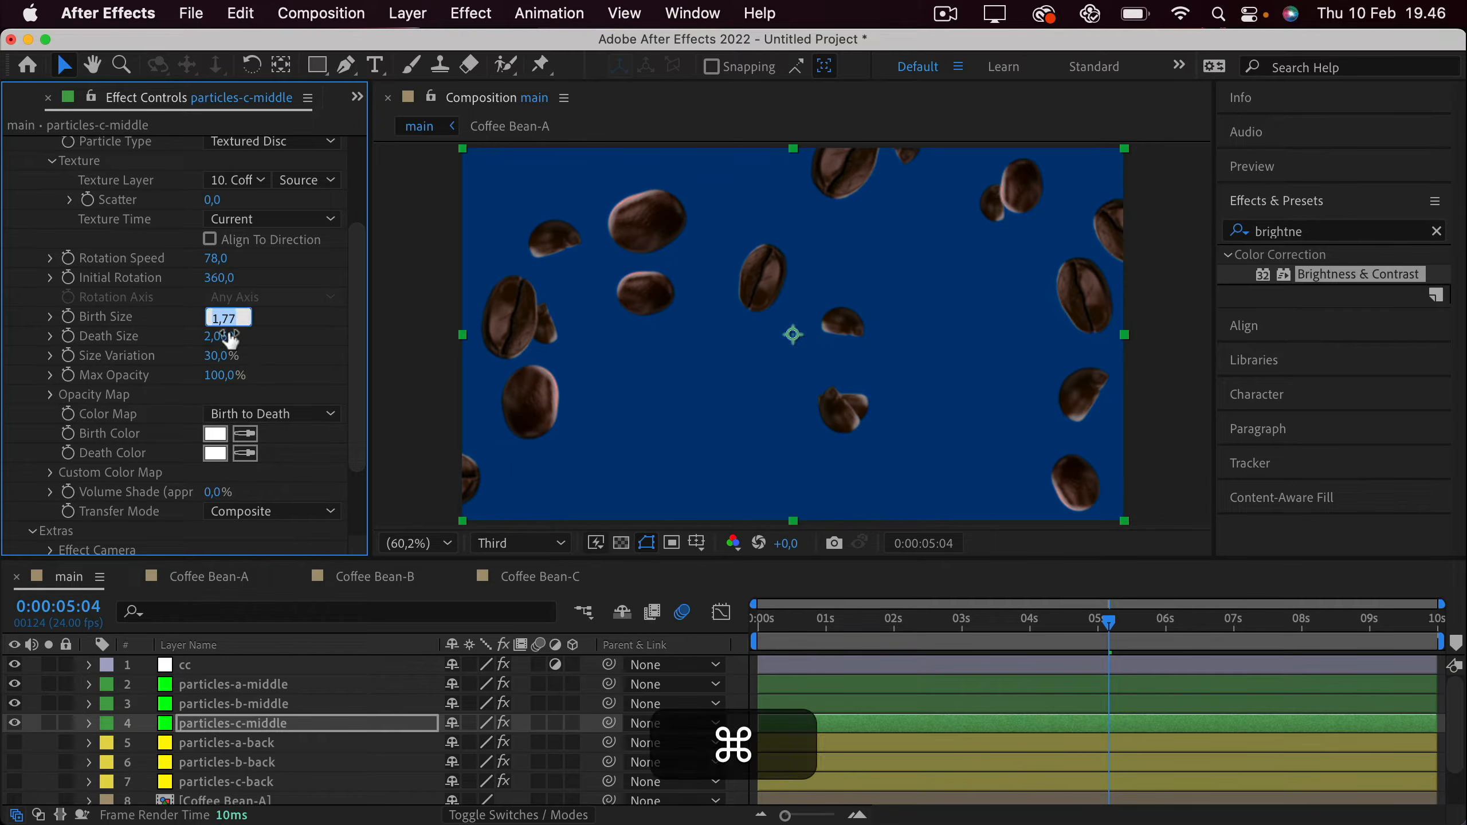
key(cmd+c)
click(219, 335)
key(cmd+v)
key(Return)
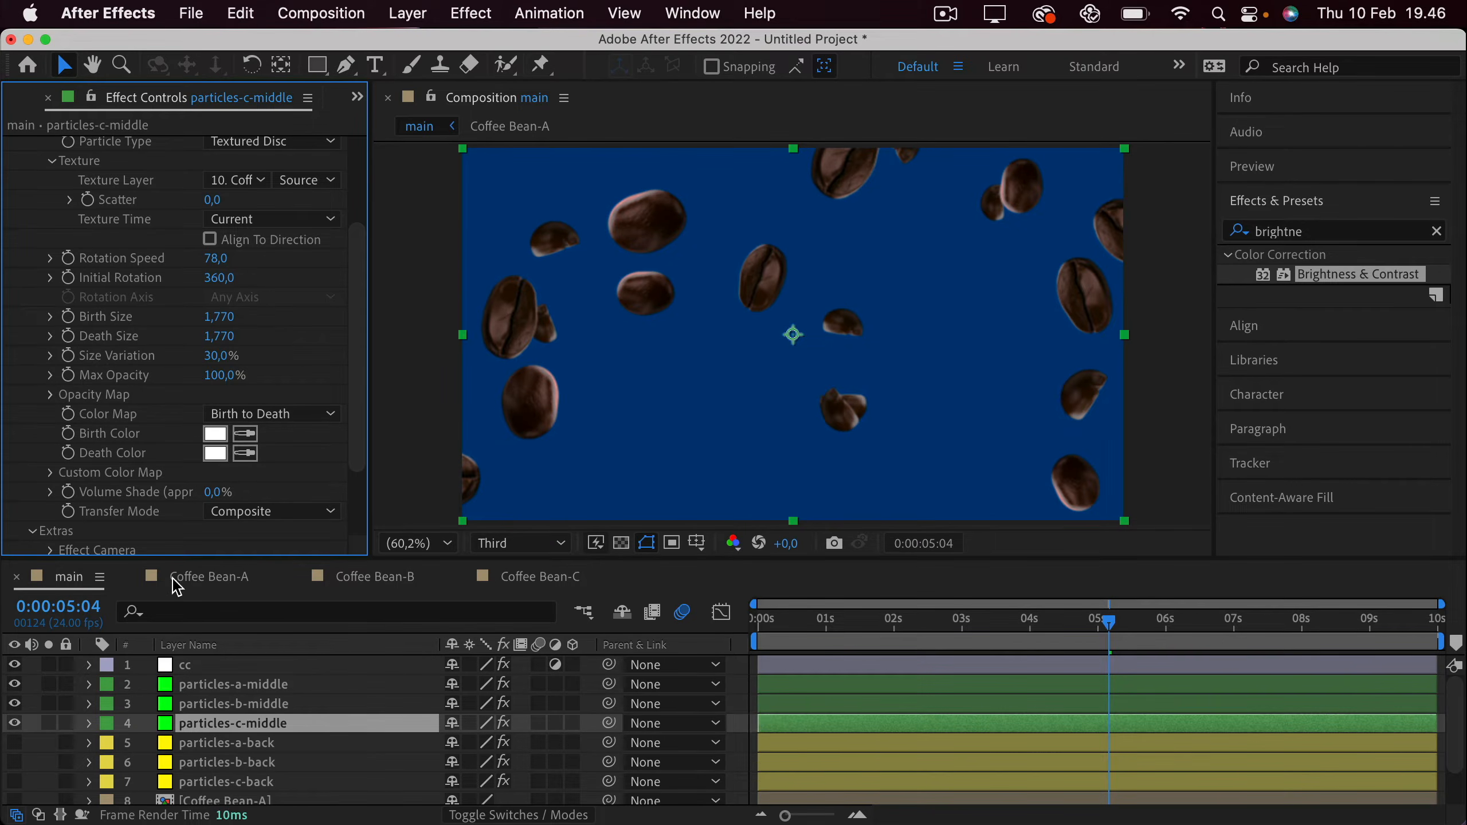
Set the Physics Gravity of particles-c-middle to 0,13.
scroll(103, 317, up, 5)
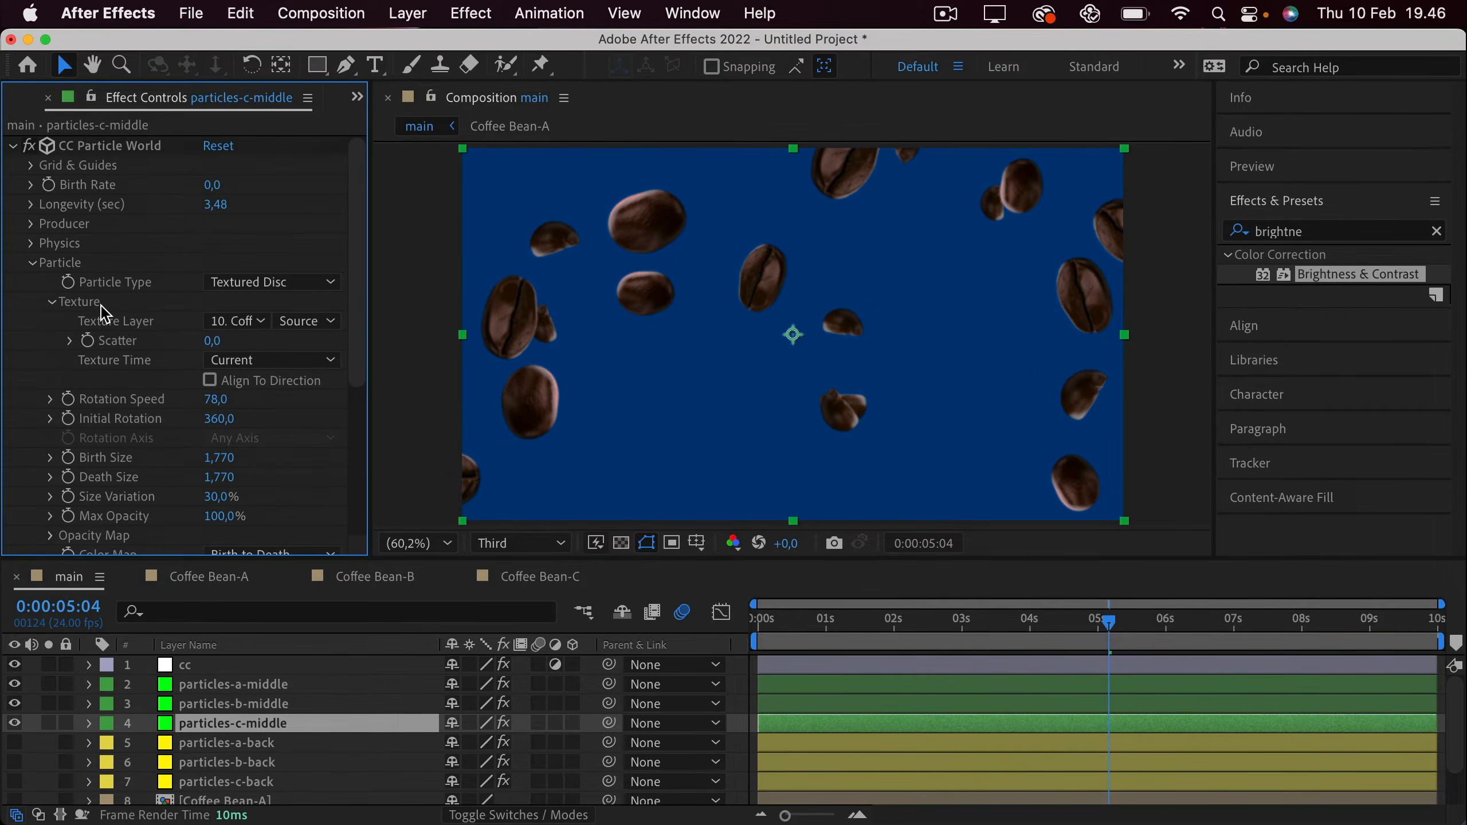
click(31, 244)
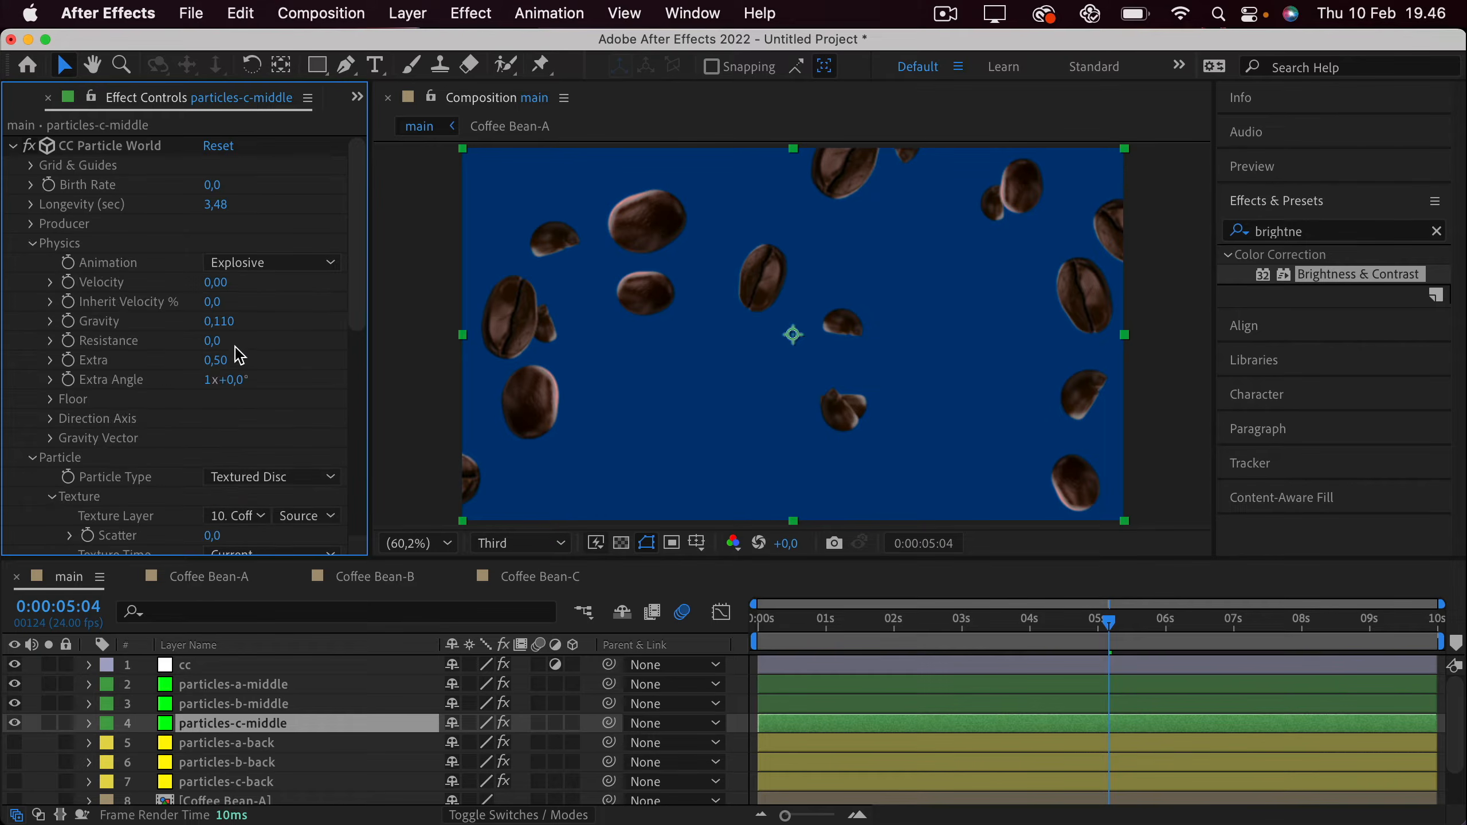
click(241, 321)
text(0,11)
key(BackSpace)
text(3)
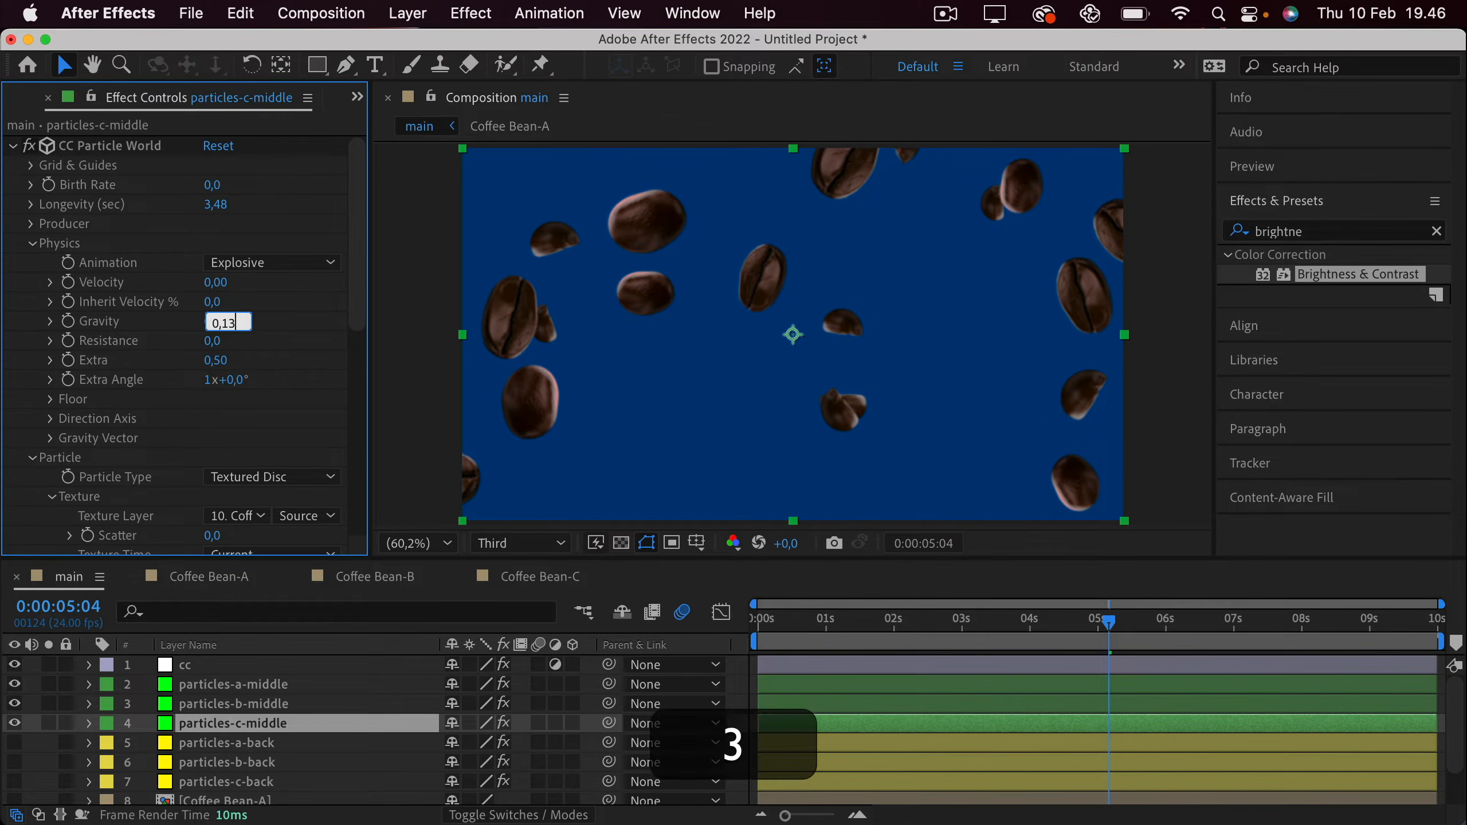
key(Return)
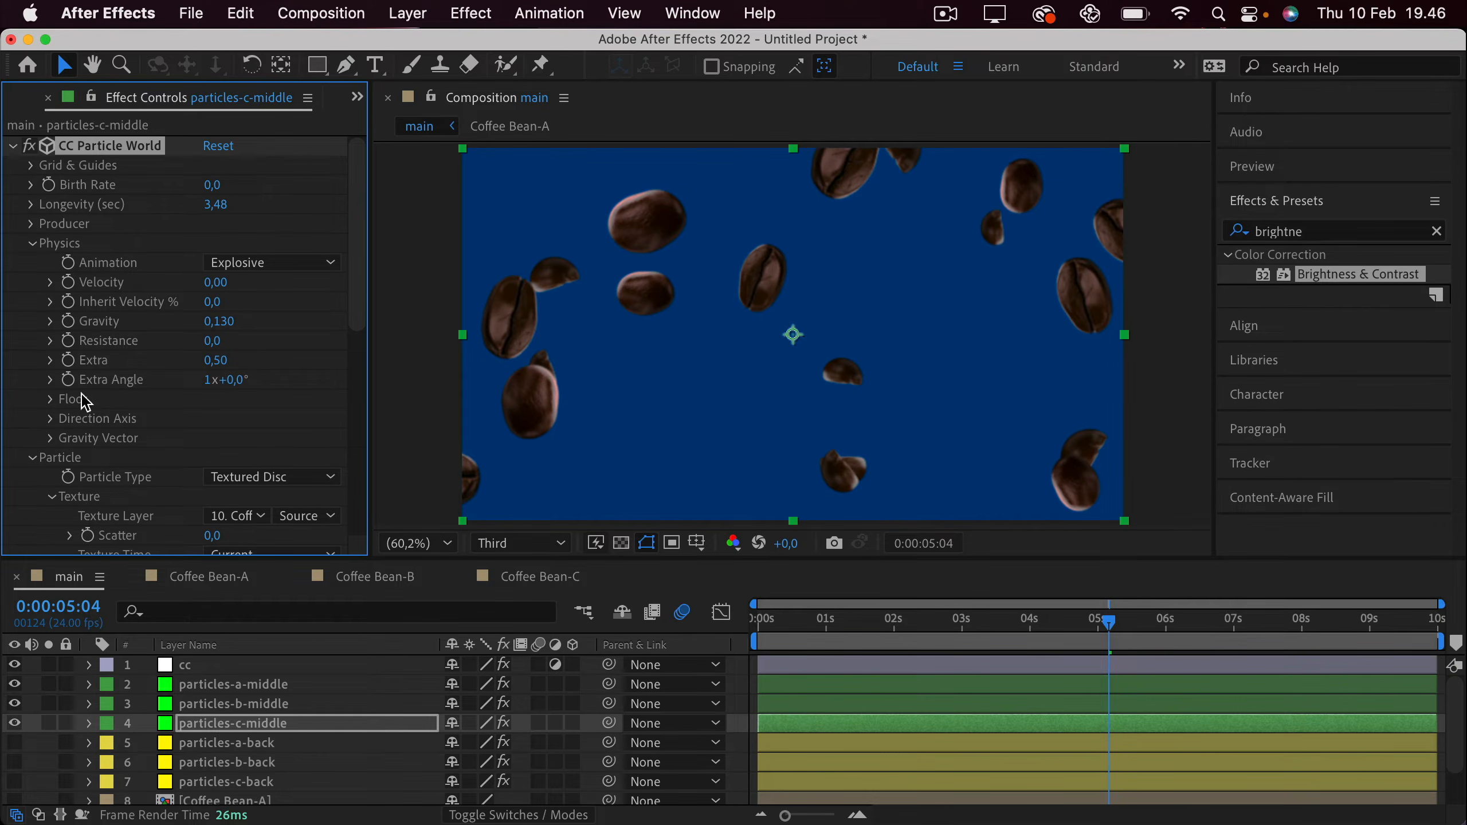
Set both the Birth Size and Death Size of particles-b-middle to 3,000.
click(241, 704)
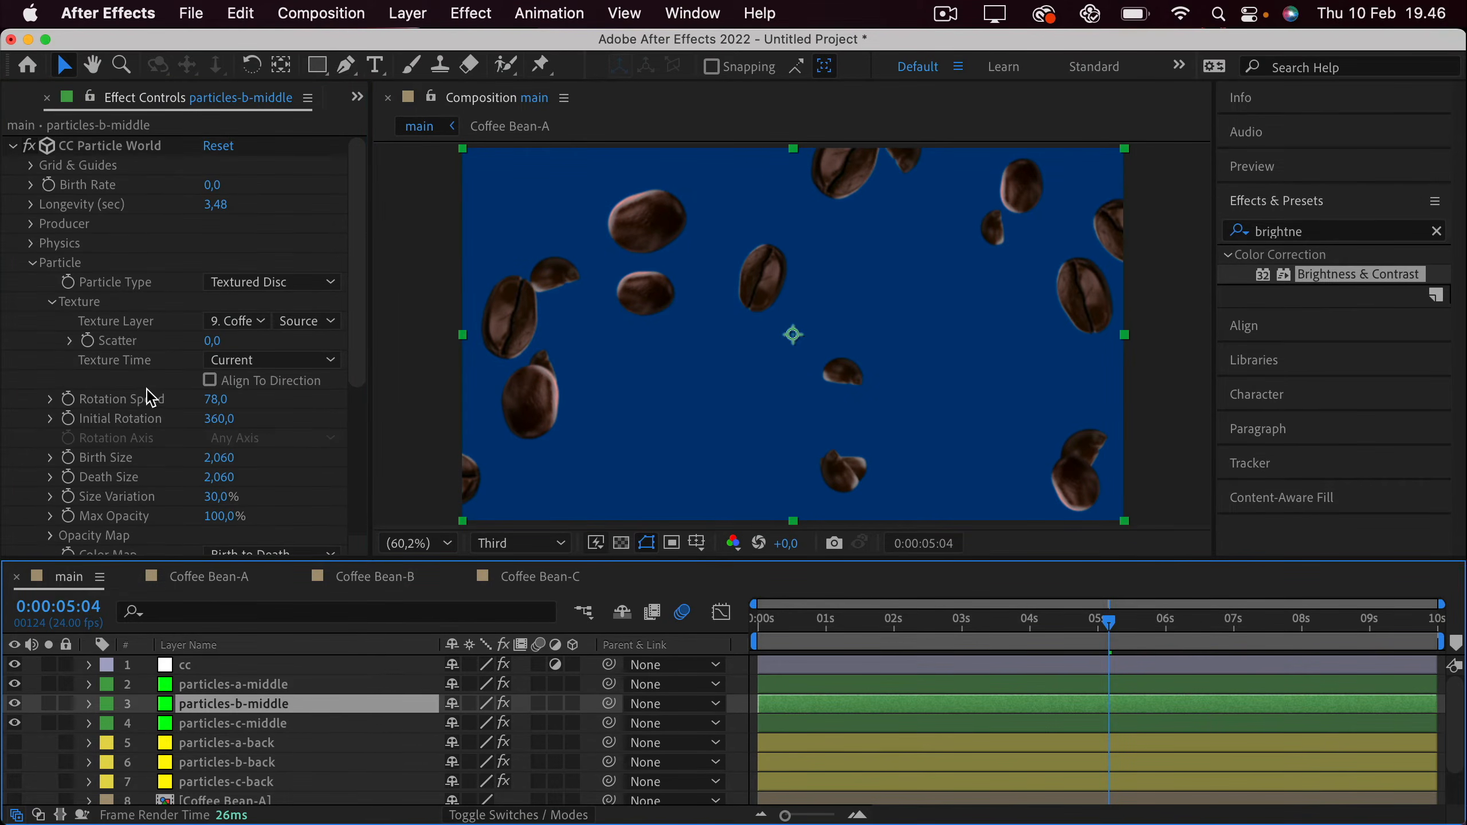
scroll(152, 398, down, 3)
drag(219, 373, 319, 367)
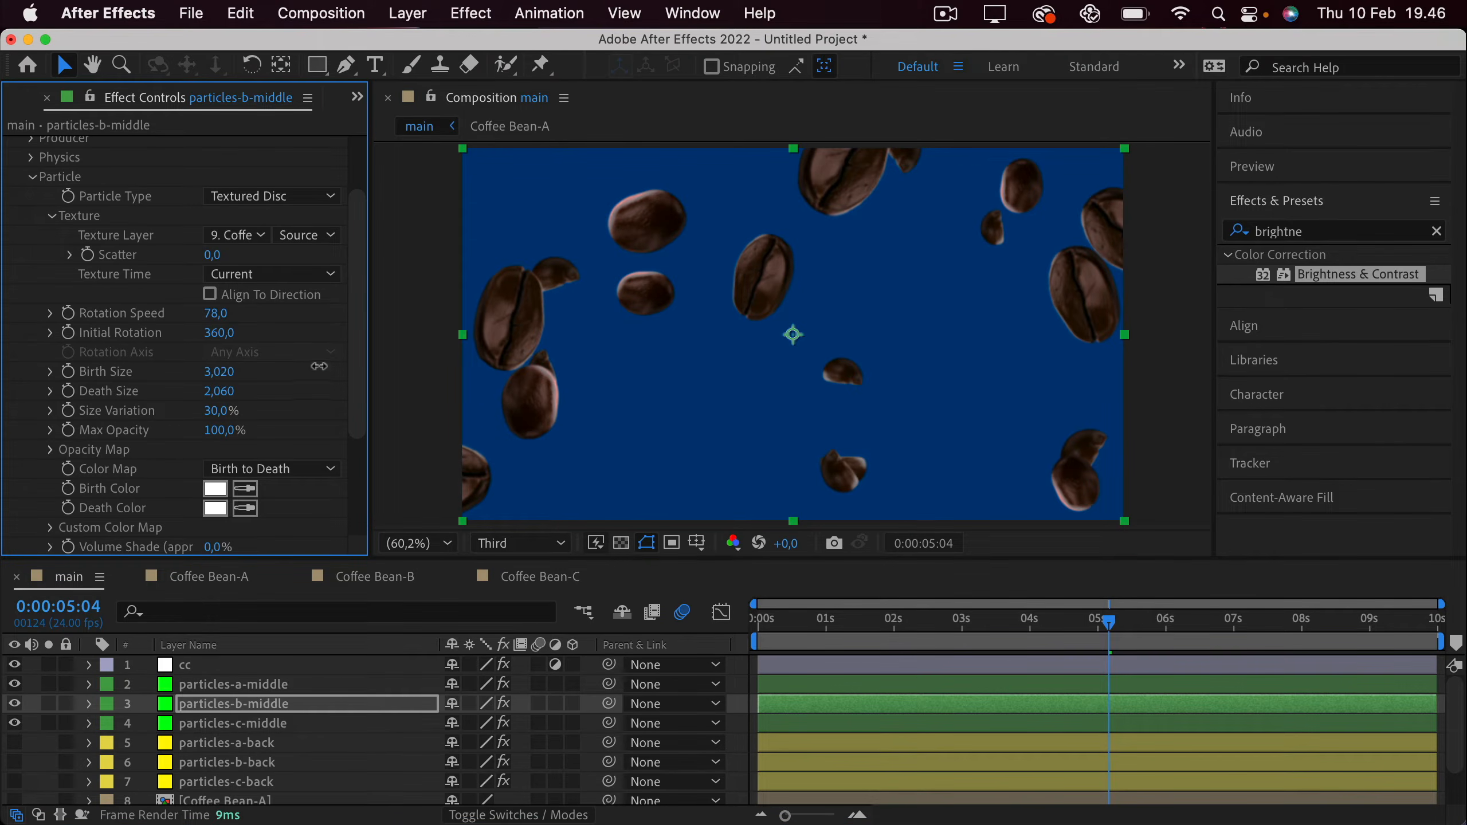
click(227, 370)
key(super+c)
click(223, 391)
key(super+v)
click(239, 704)
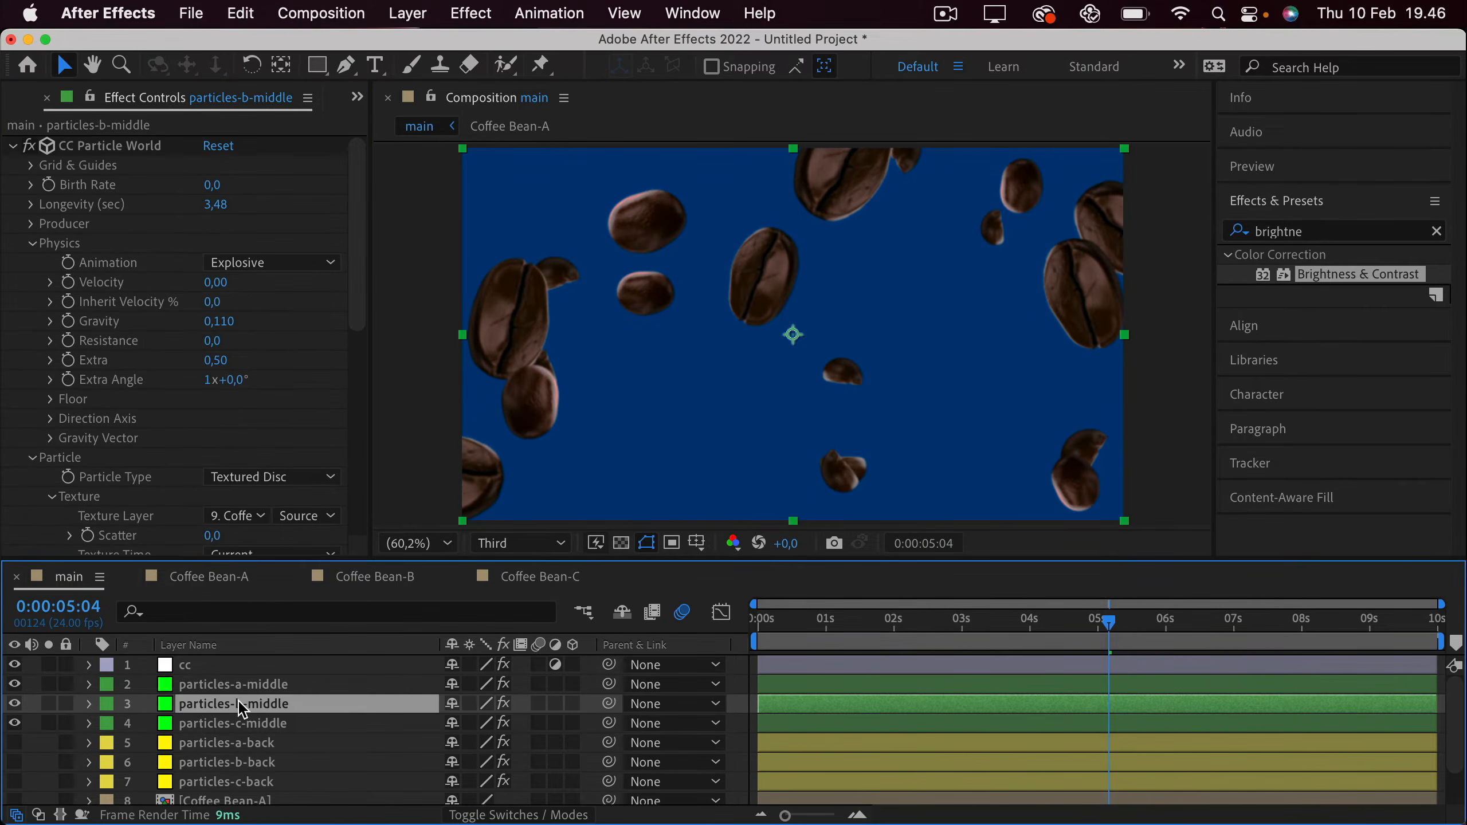
Set the Physics Gravity of particles-a-middle to 0,09.
click(225, 684)
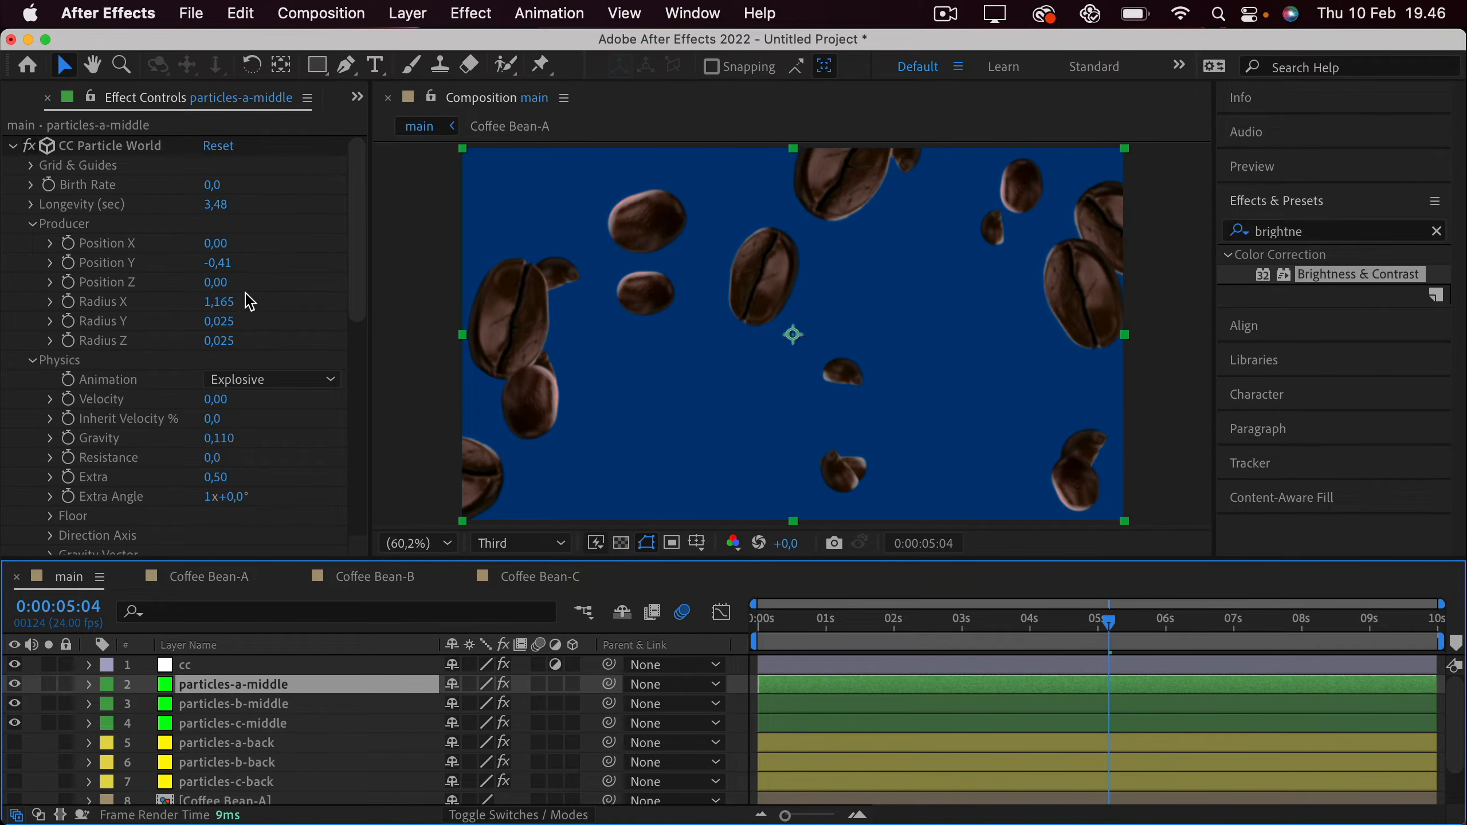
click(32, 225)
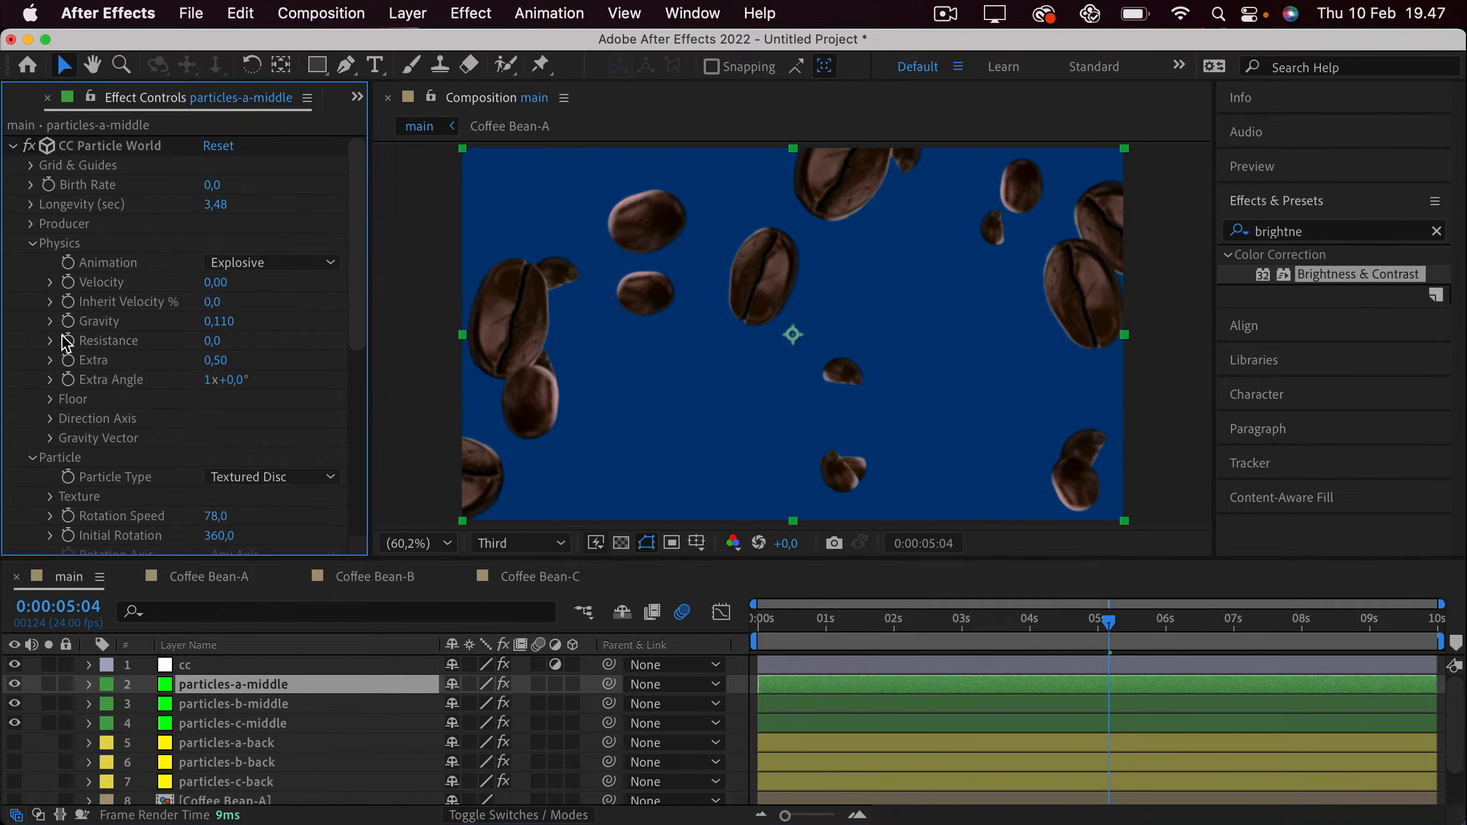
click(218, 323)
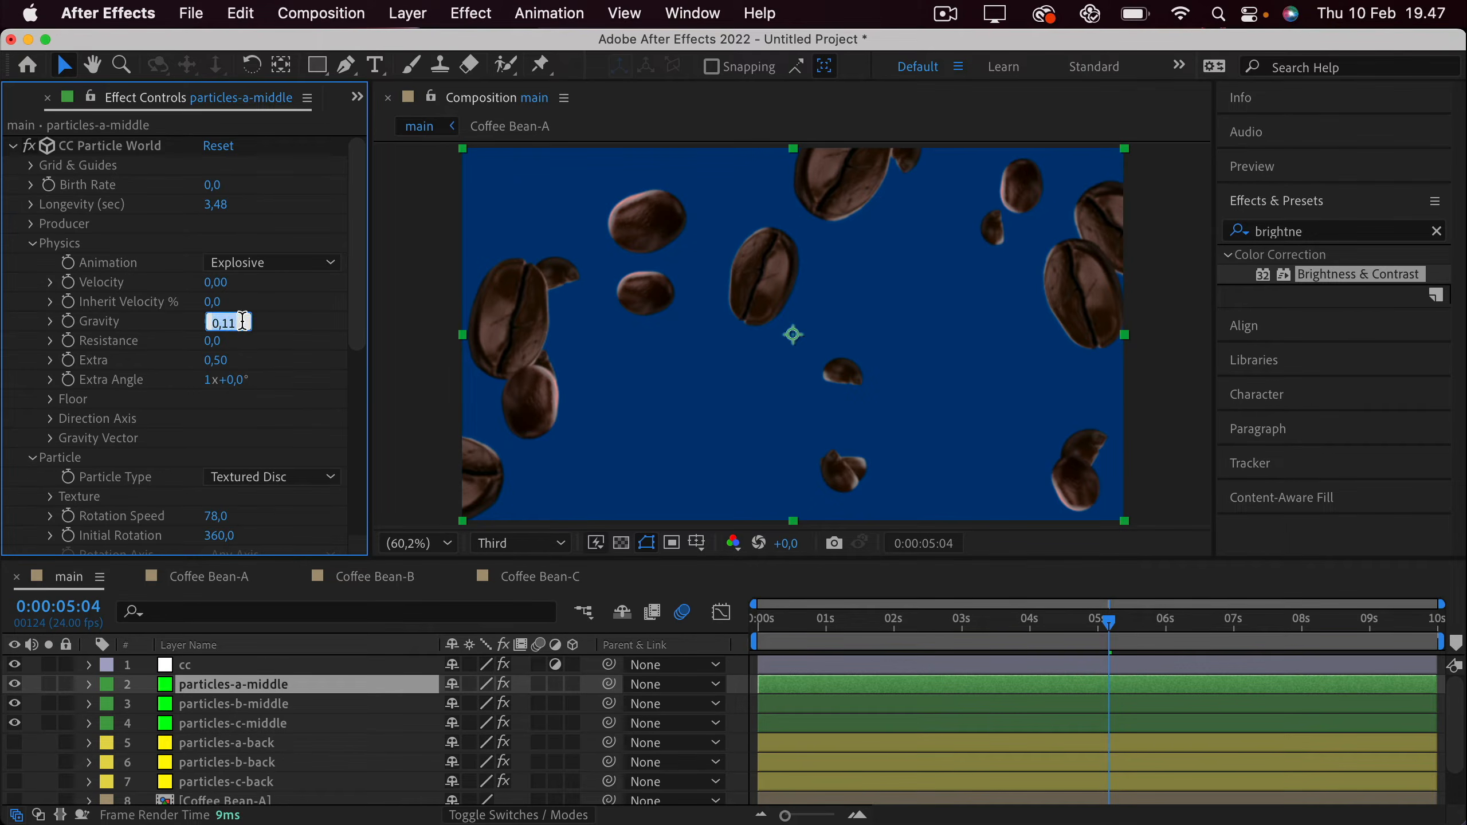
click(246, 322)
key(BackSpace)
key(BackSpace)
text(09)
key(Return)
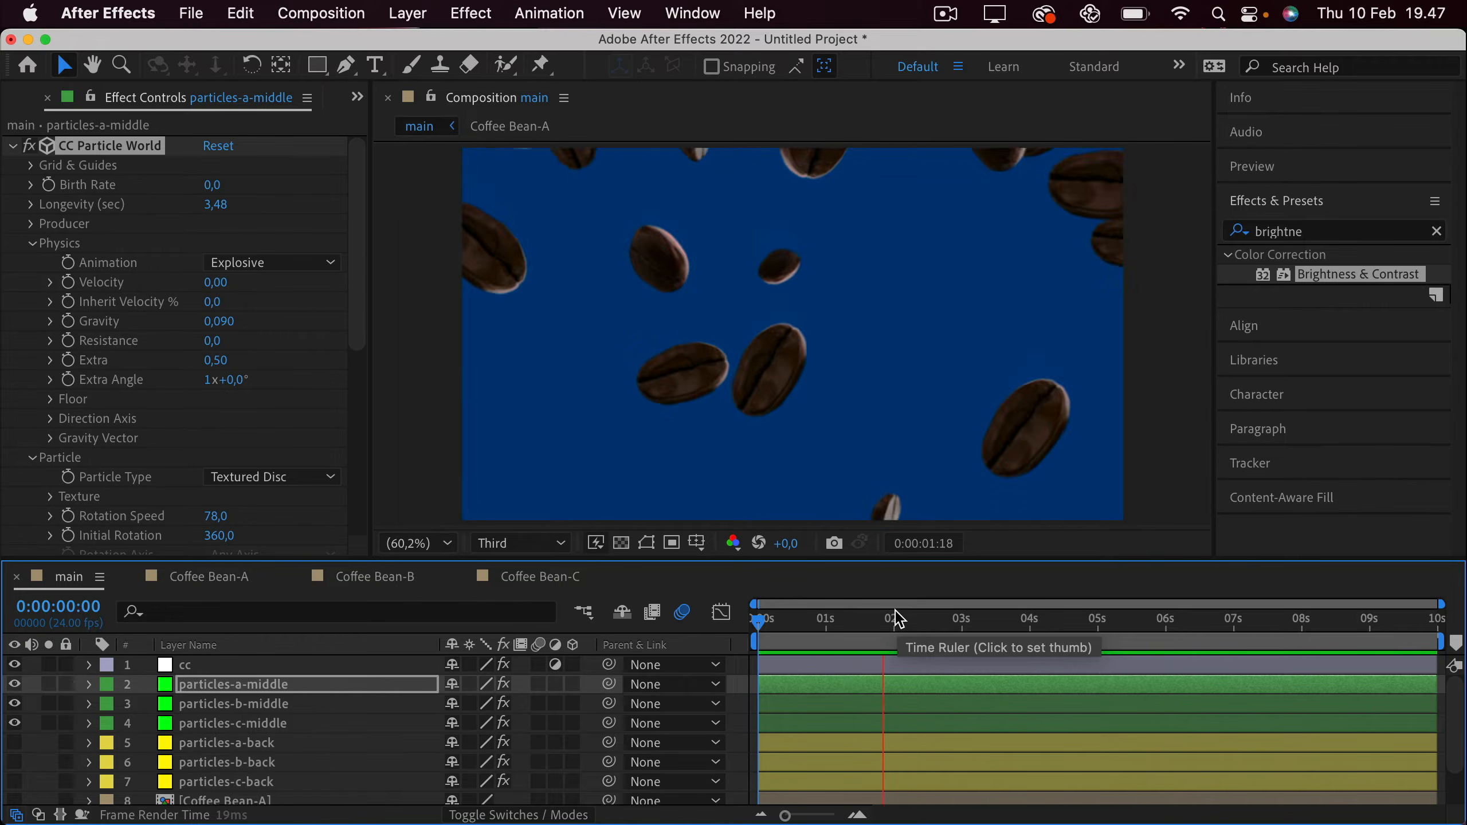
At 0:00:01:16, raise the particle producer of particles-a-middle farther above the frame.
key(space)
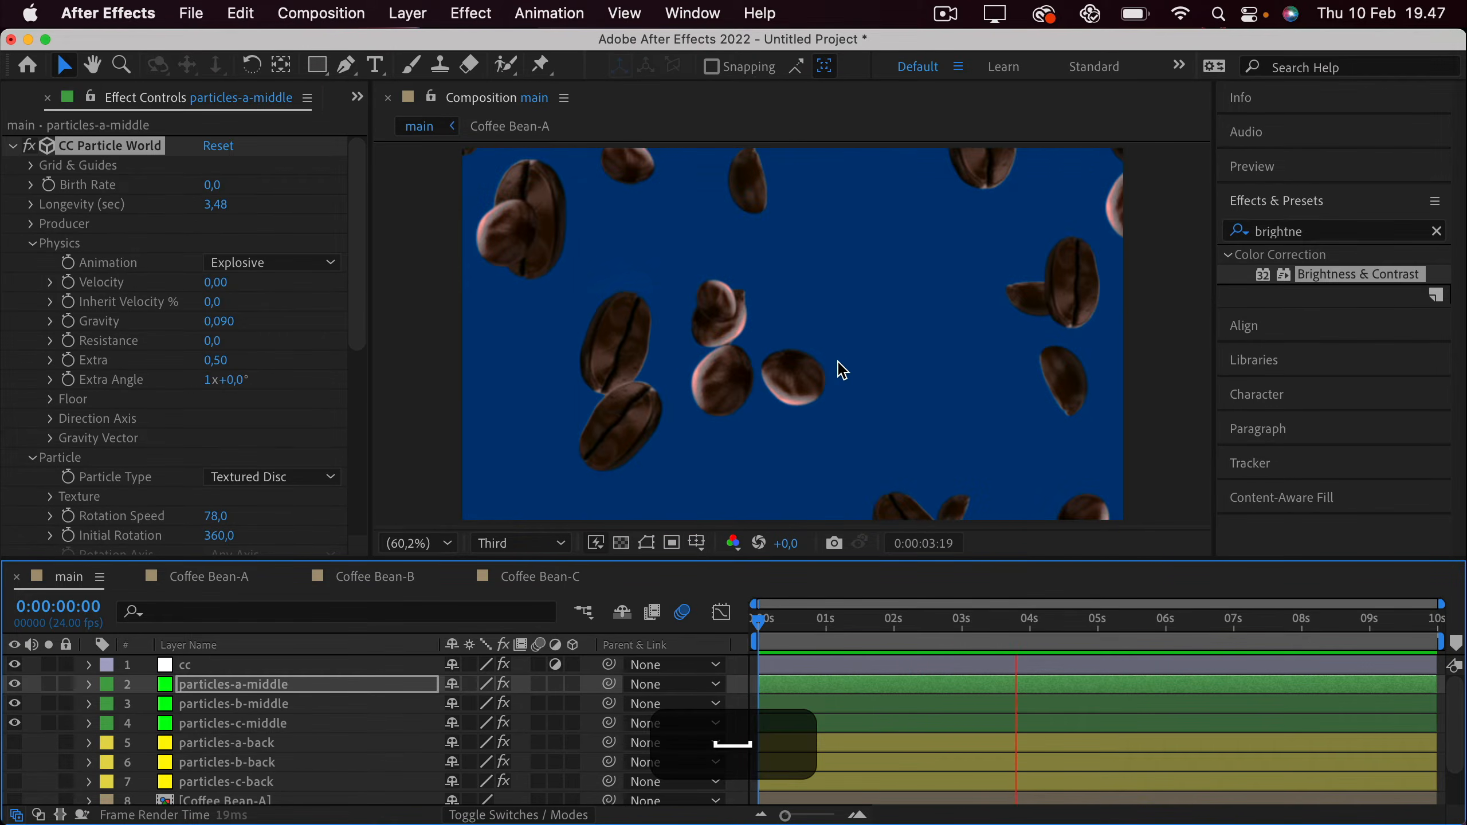
scroll(842, 369, down, 2)
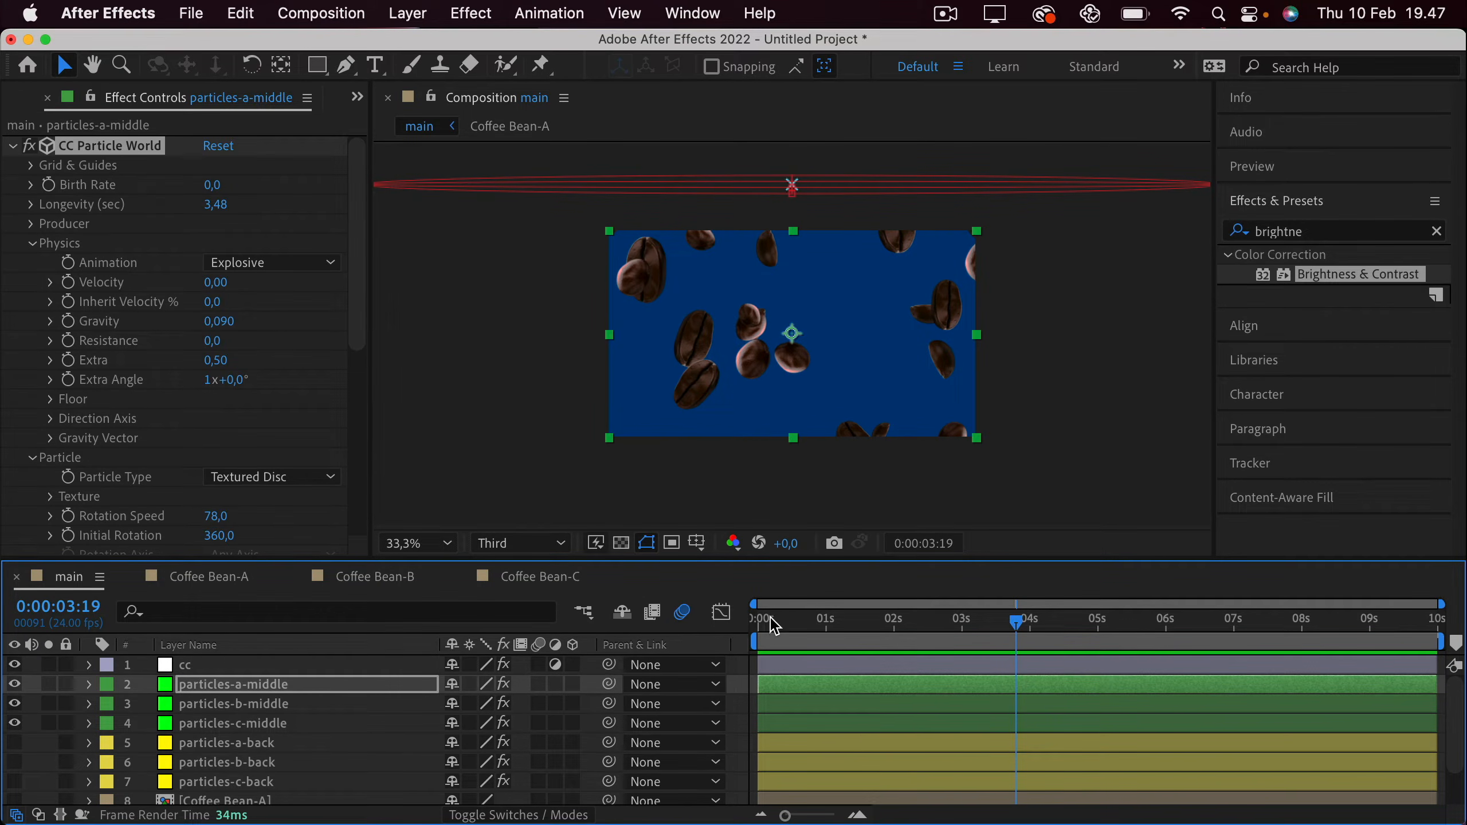
drag(765, 624, 870, 623)
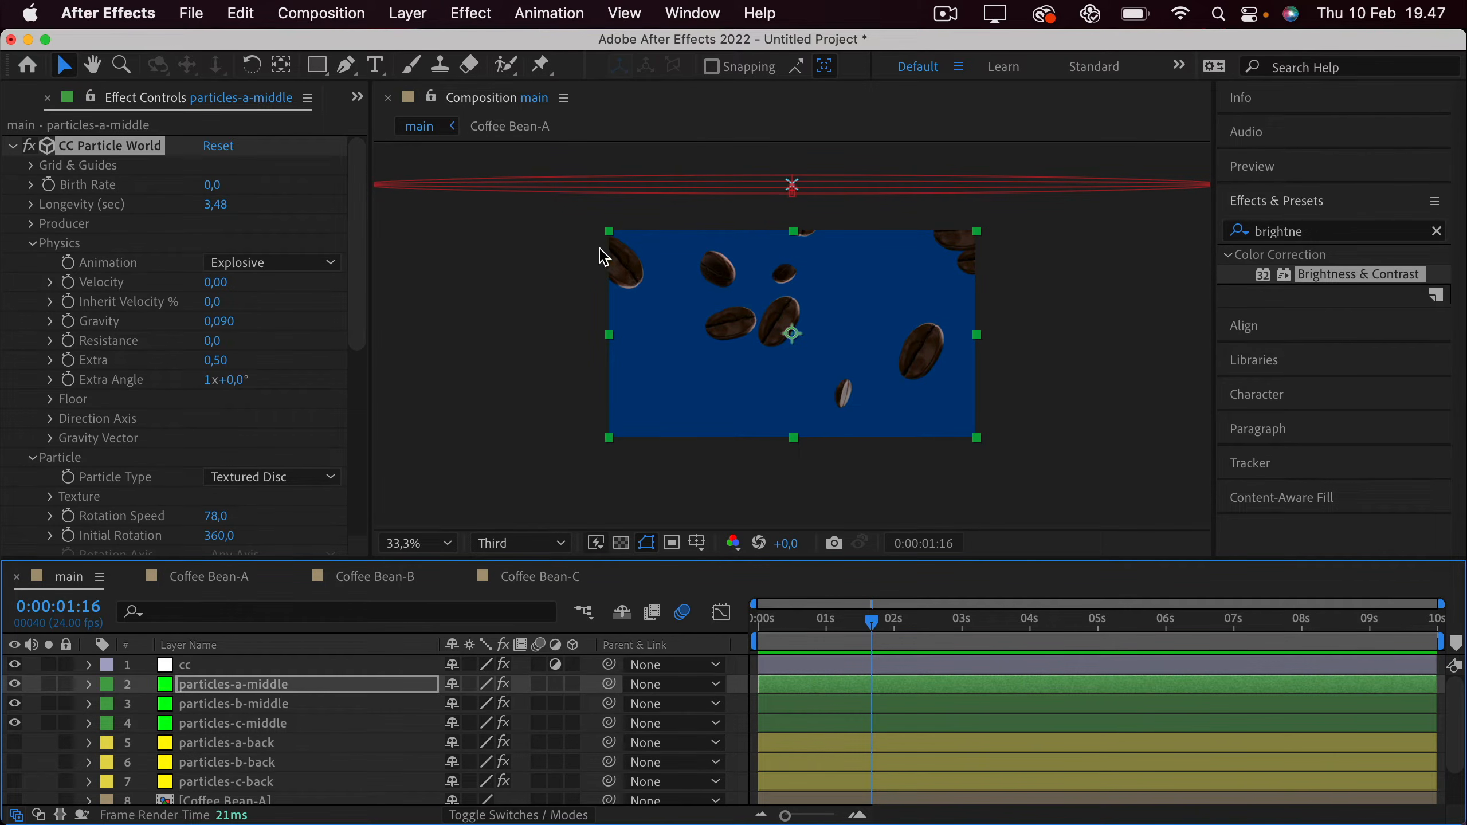
drag(743, 220, 797, 175)
Raise the particle producer of particles-b-middle slightly farther above the frame.
click(177, 705)
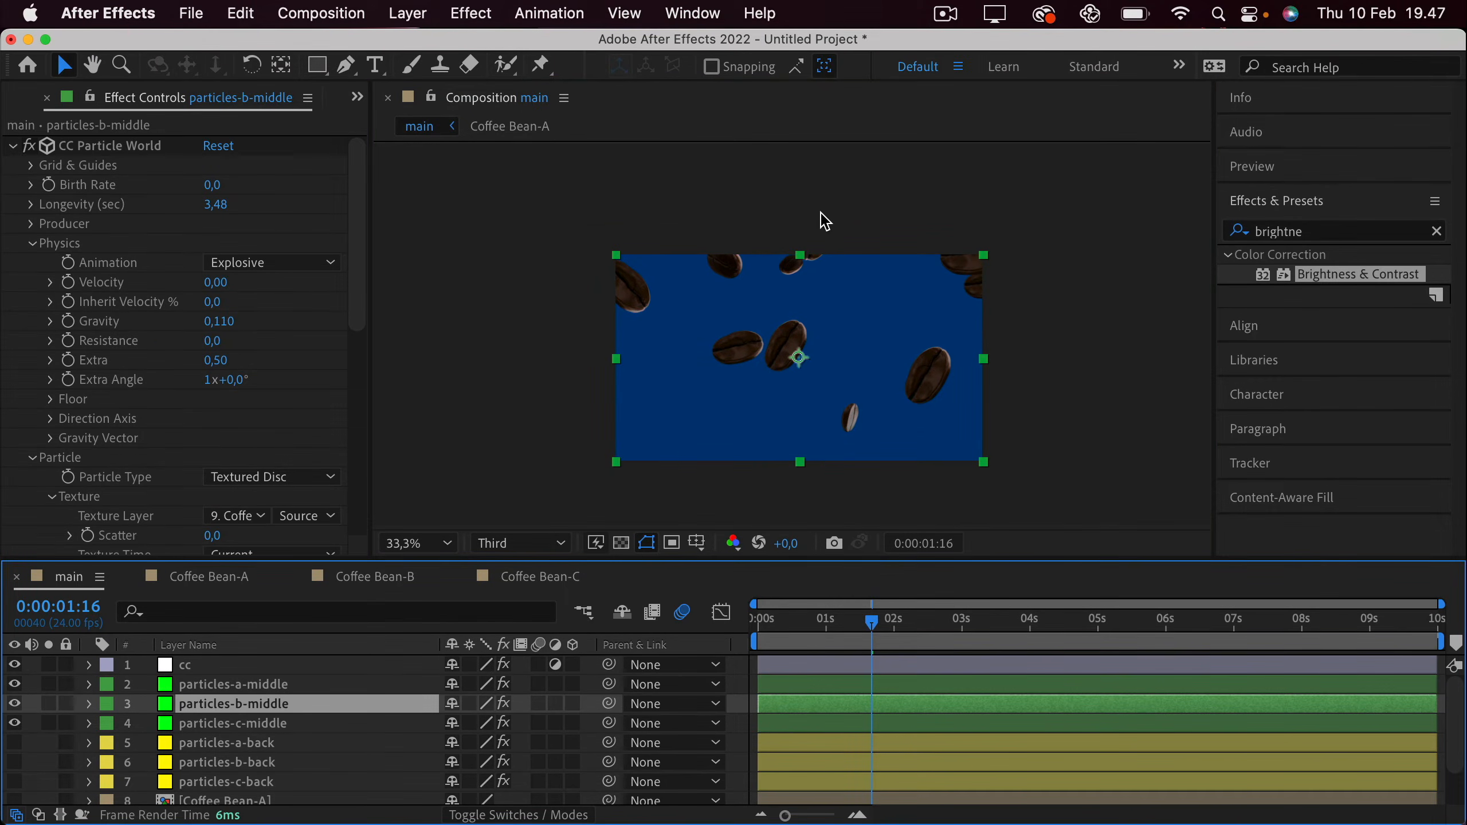
click(101, 146)
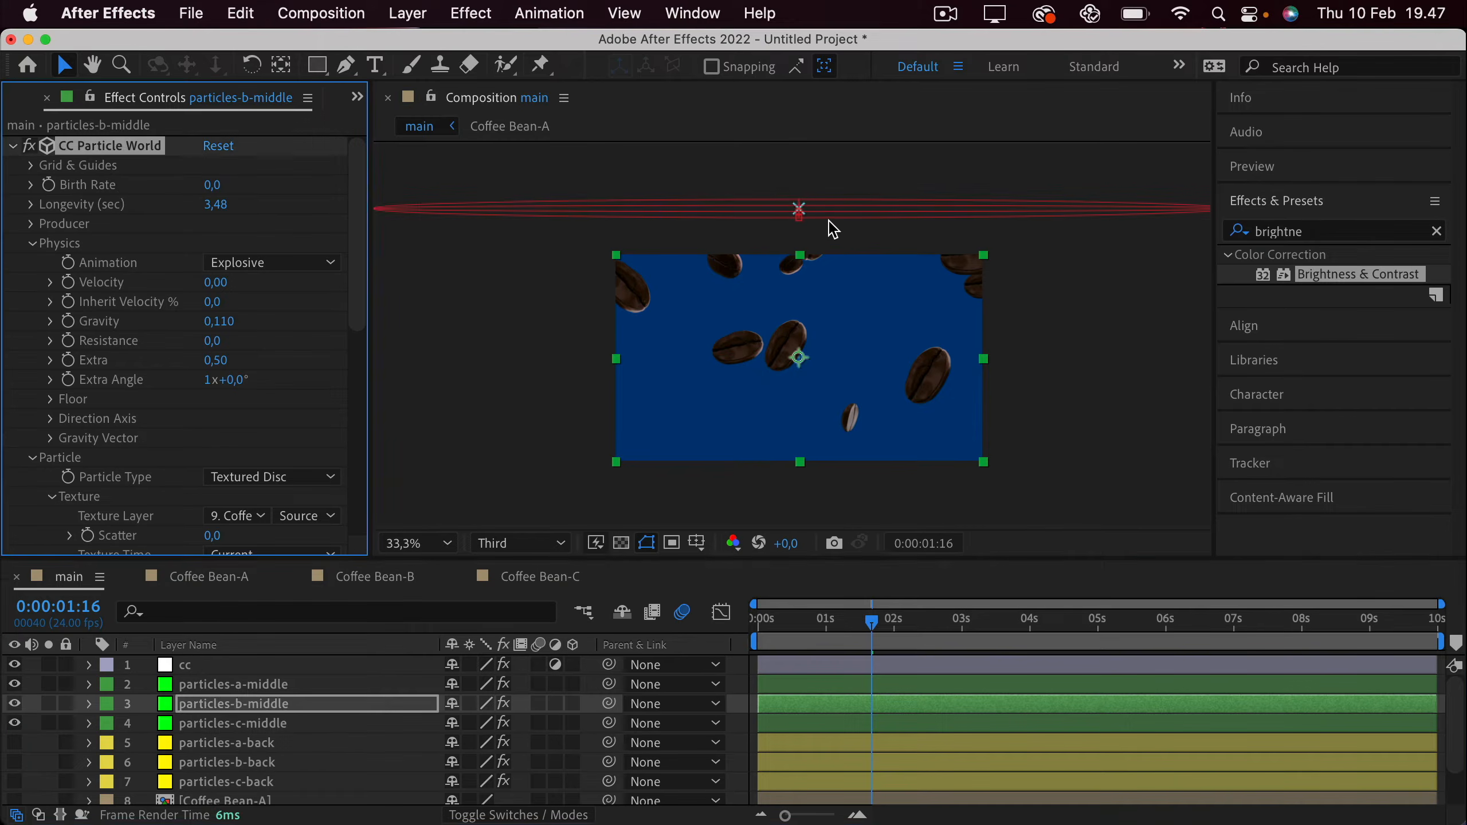
drag(800, 212, 799, 182)
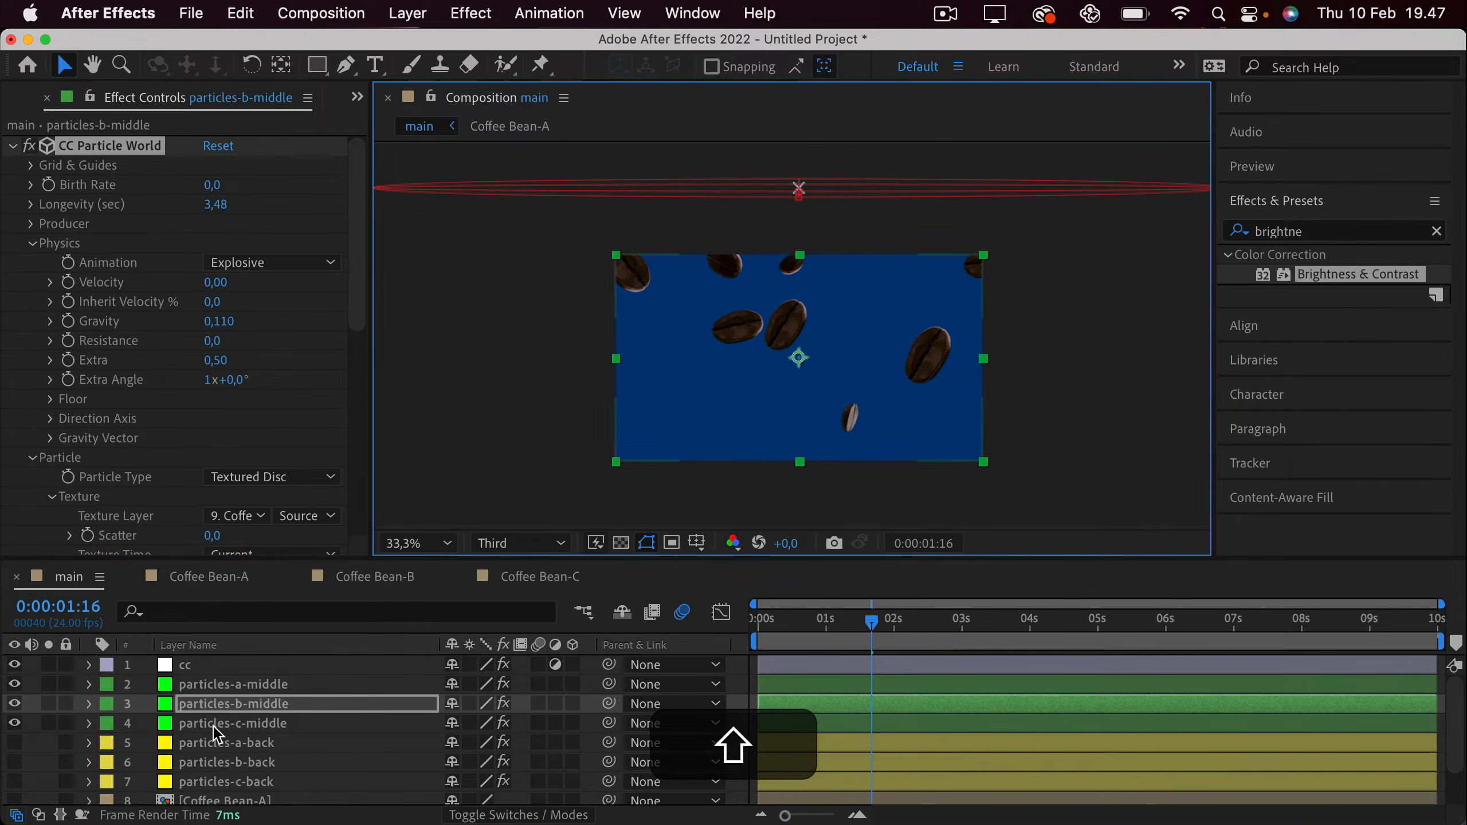
Raise the particle producer of particles-c-middle farther above the frame and fit the composition to the viewer.
click(193, 724)
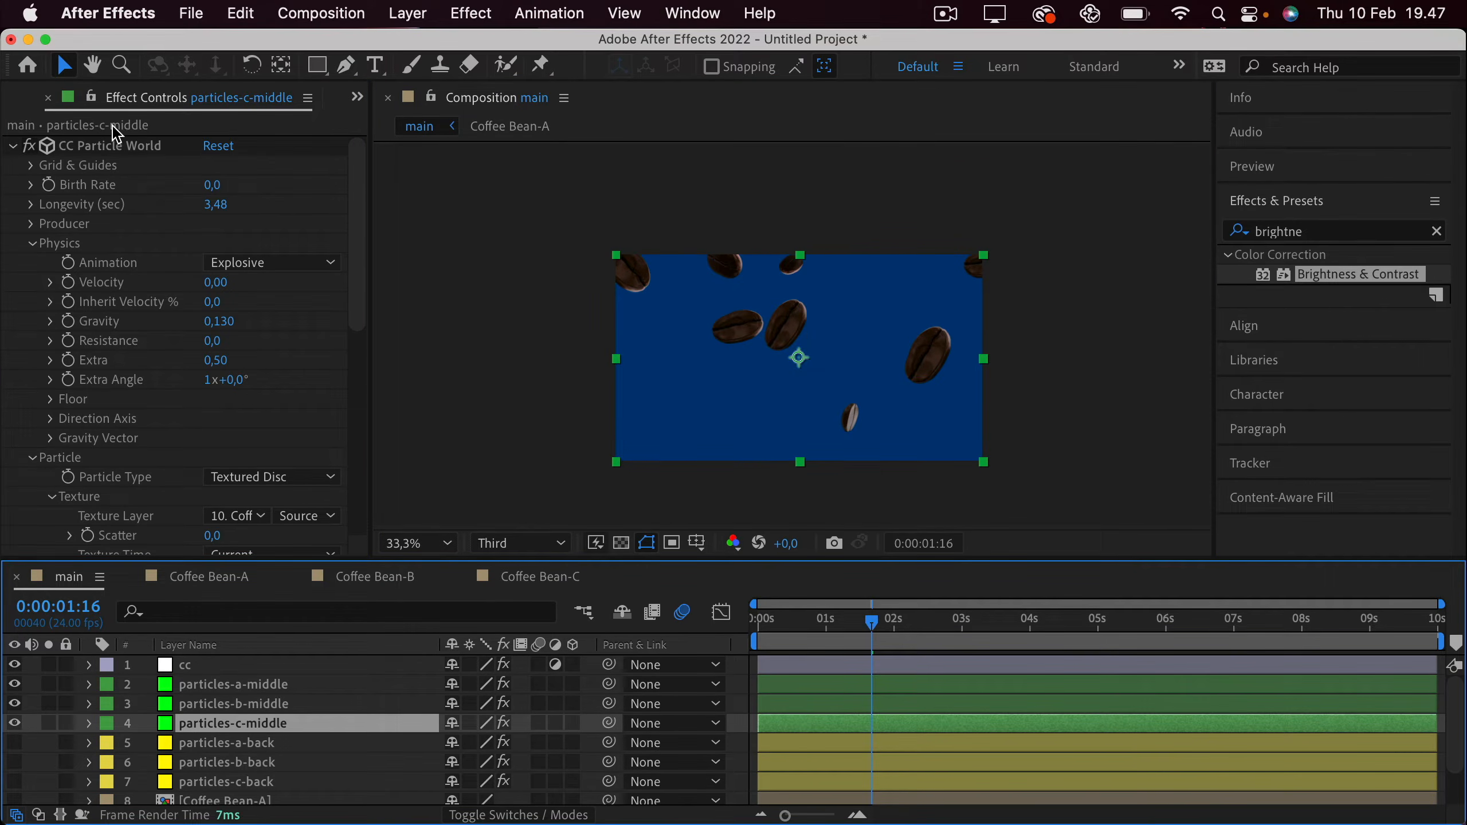
click(115, 146)
drag(799, 212, 799, 177)
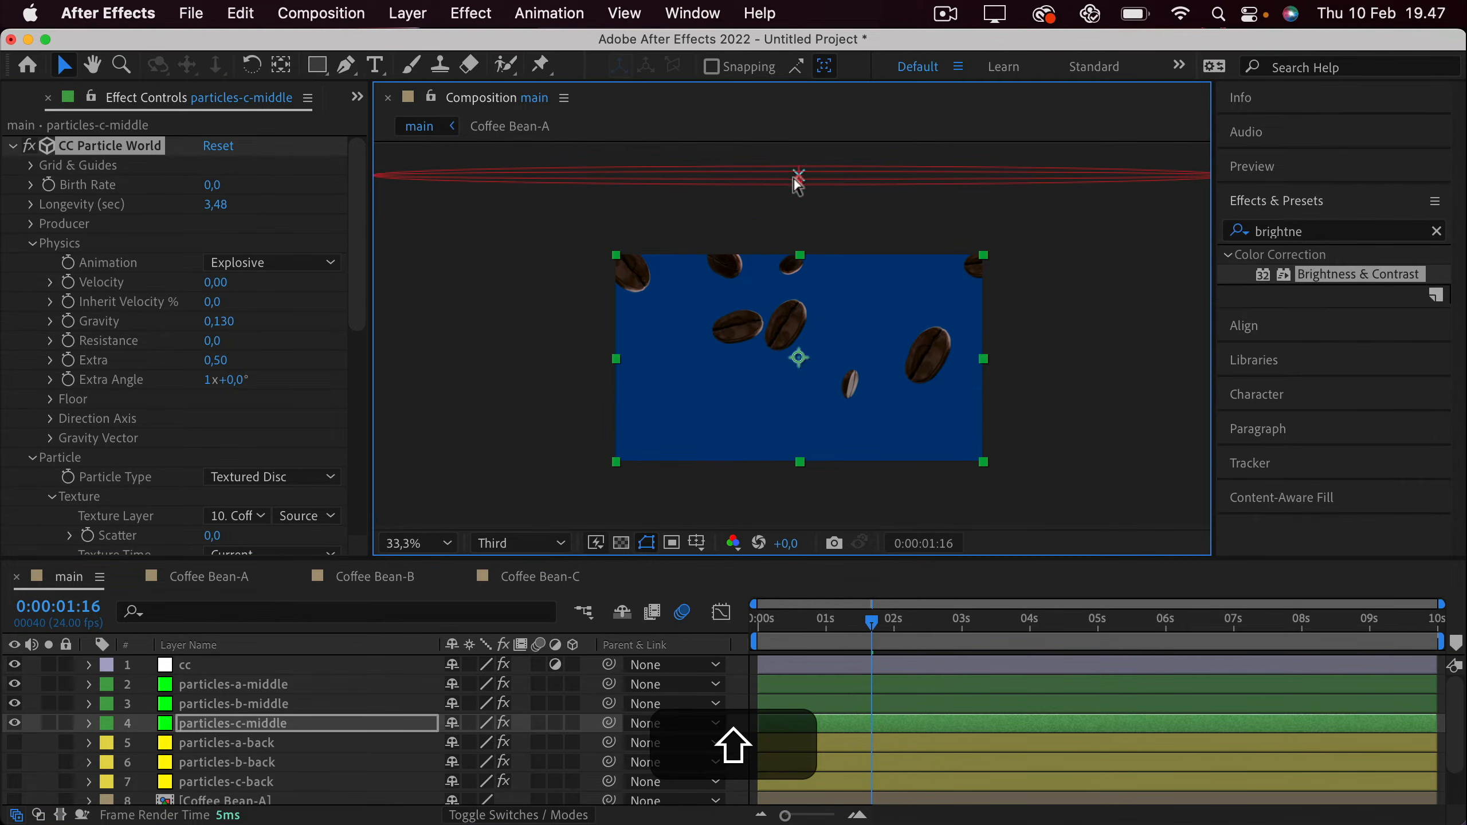
click(447, 547)
click(456, 160)
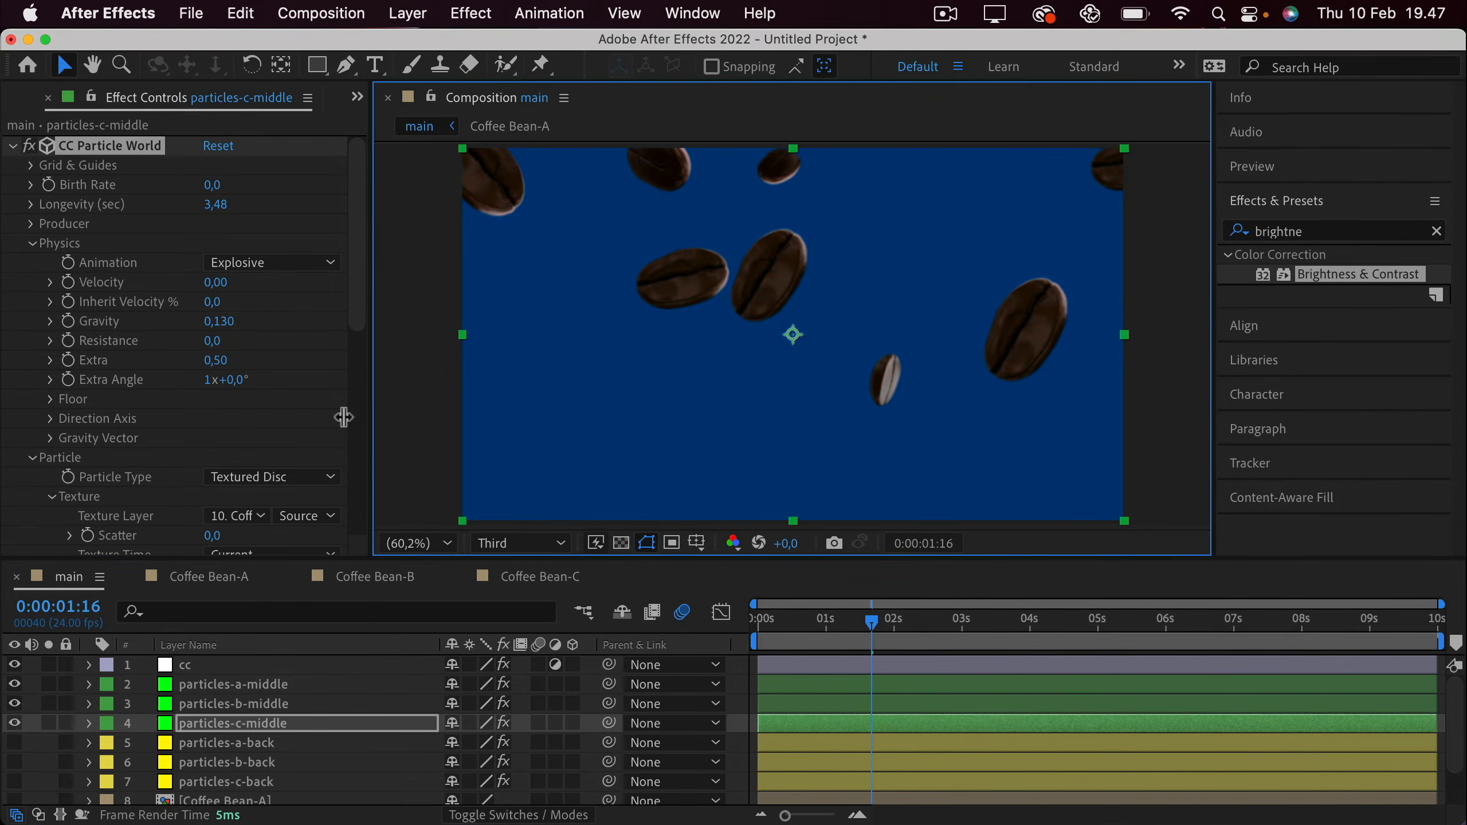
Reorder the middle layers so that particles-c-middle sits directly above particles-a-middle, below the cc layer.
scroll(189, 763, down, 1)
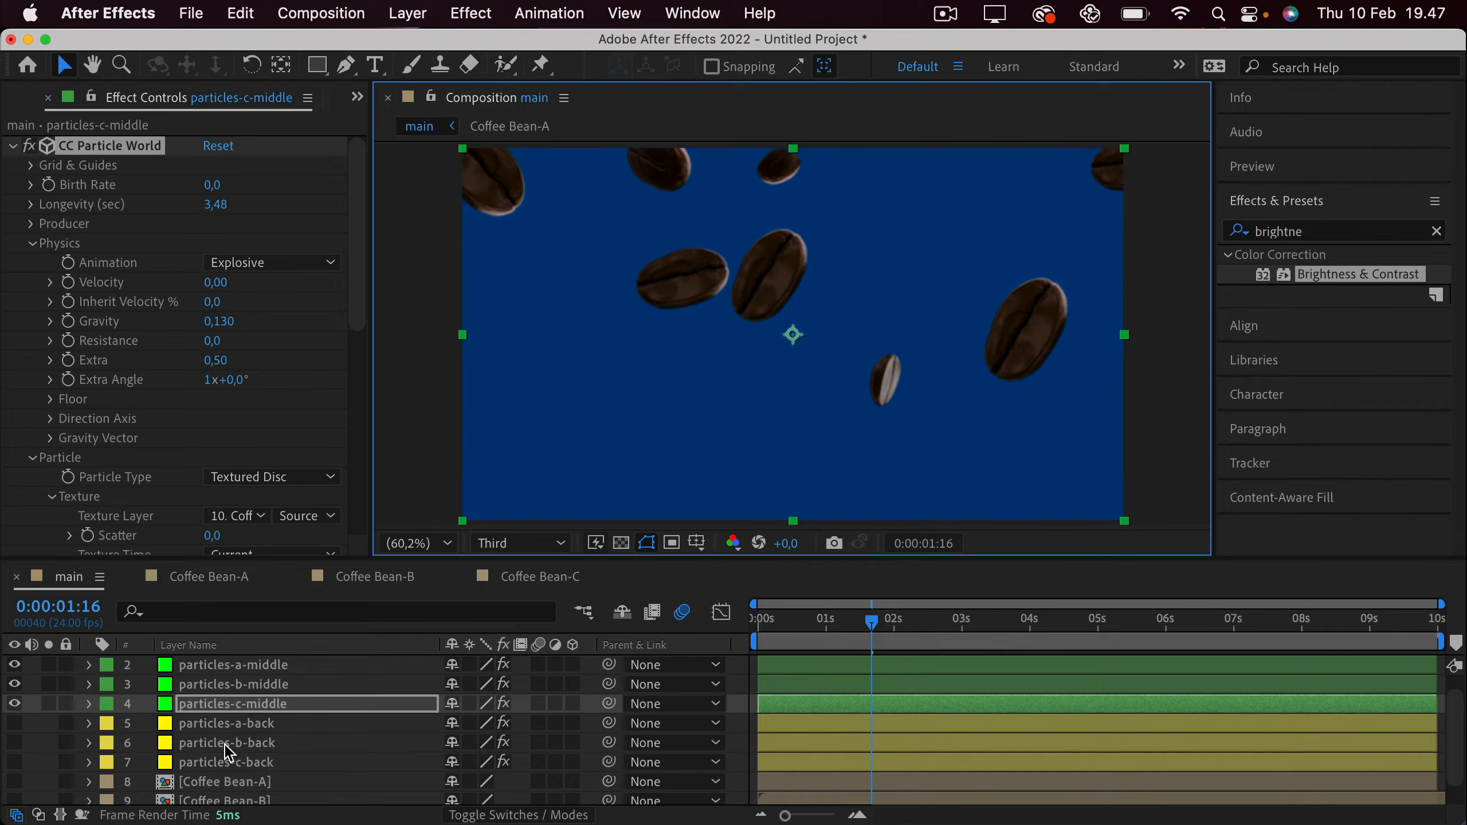
scroll(245, 768, up, 1)
click(247, 684)
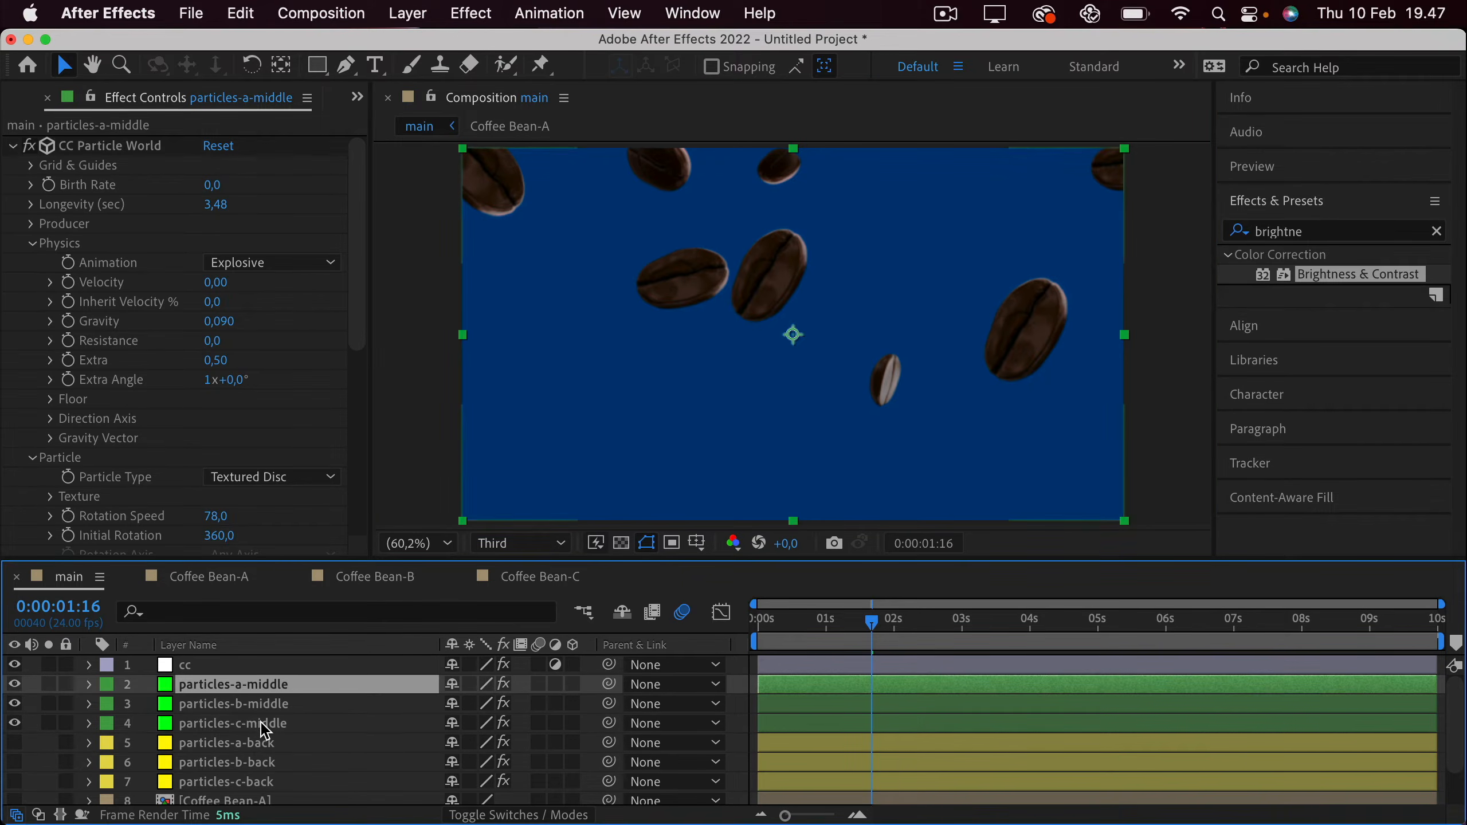
mouse_move(266, 724)
mouse_down()
mouse_move(251, 682)
mouse_move(267, 734)
mouse_move(328, 721)
mouse_move(248, 706)
mouse_up()
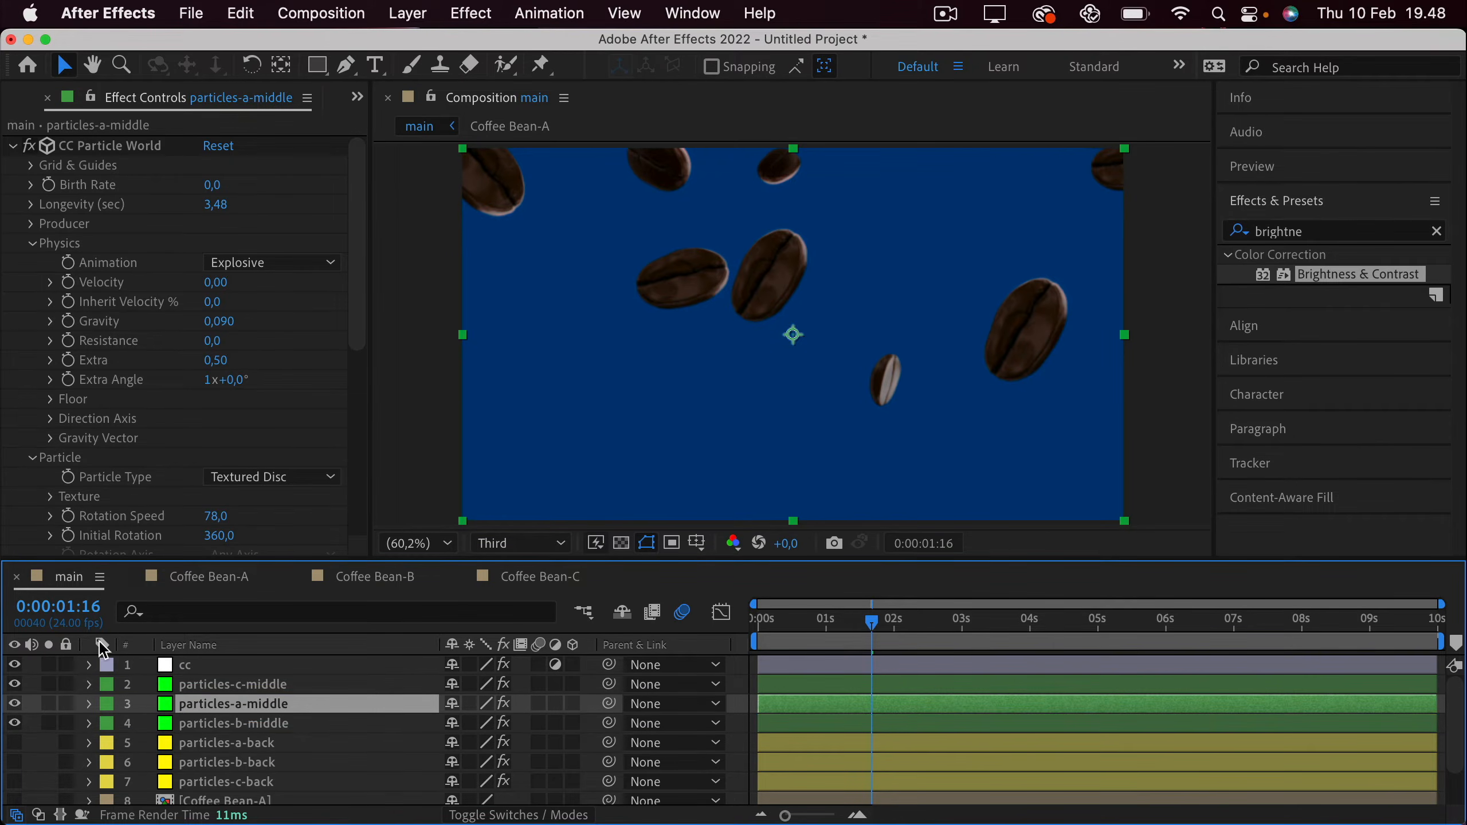
Make the three particles-back layers visible and preview the combined falling beans from the start.
scroll(49, 739, down, 1)
drag(19, 739, 15, 777)
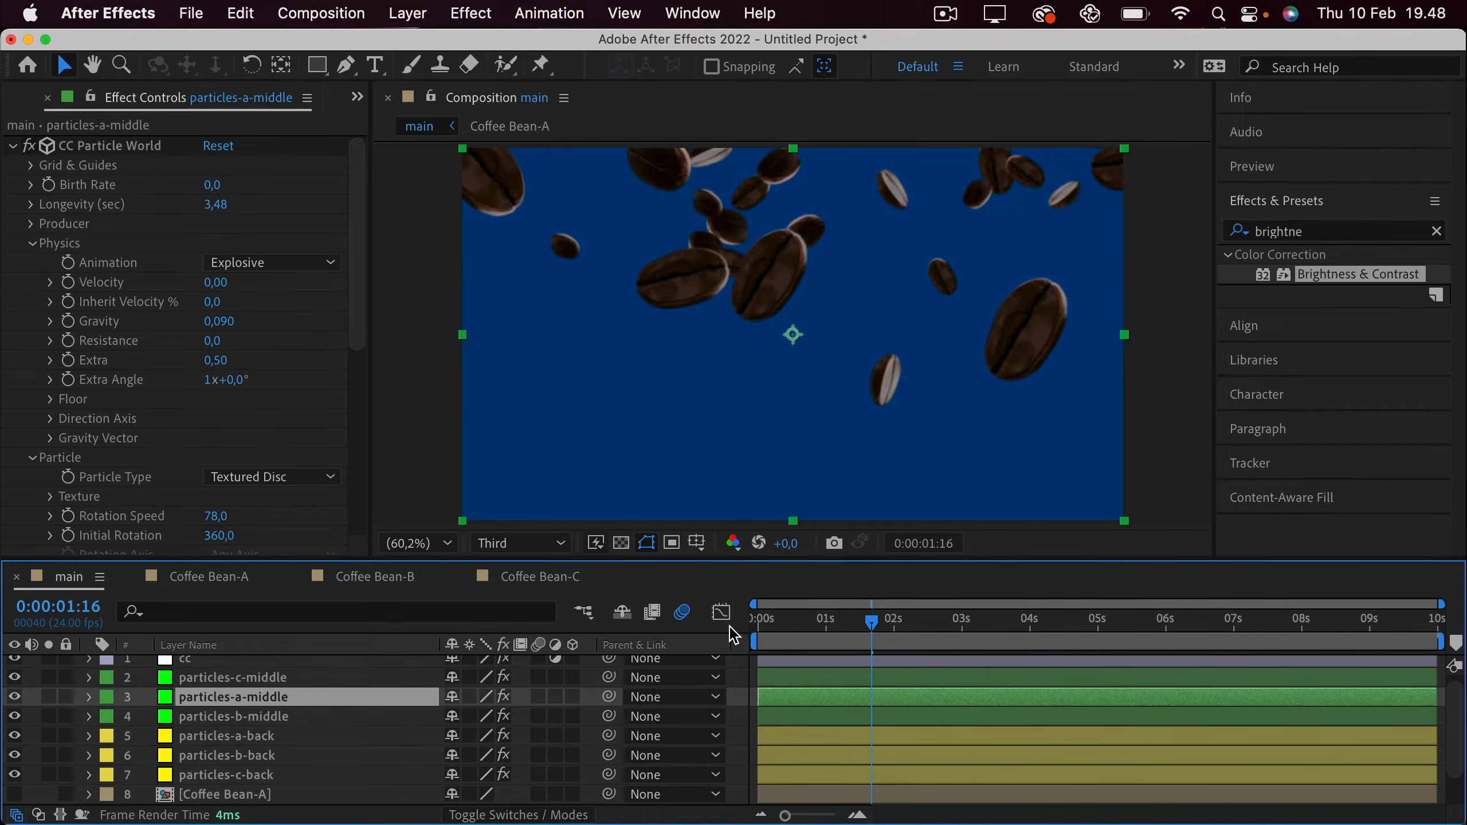
drag(787, 613, 653, 618)
key(space)
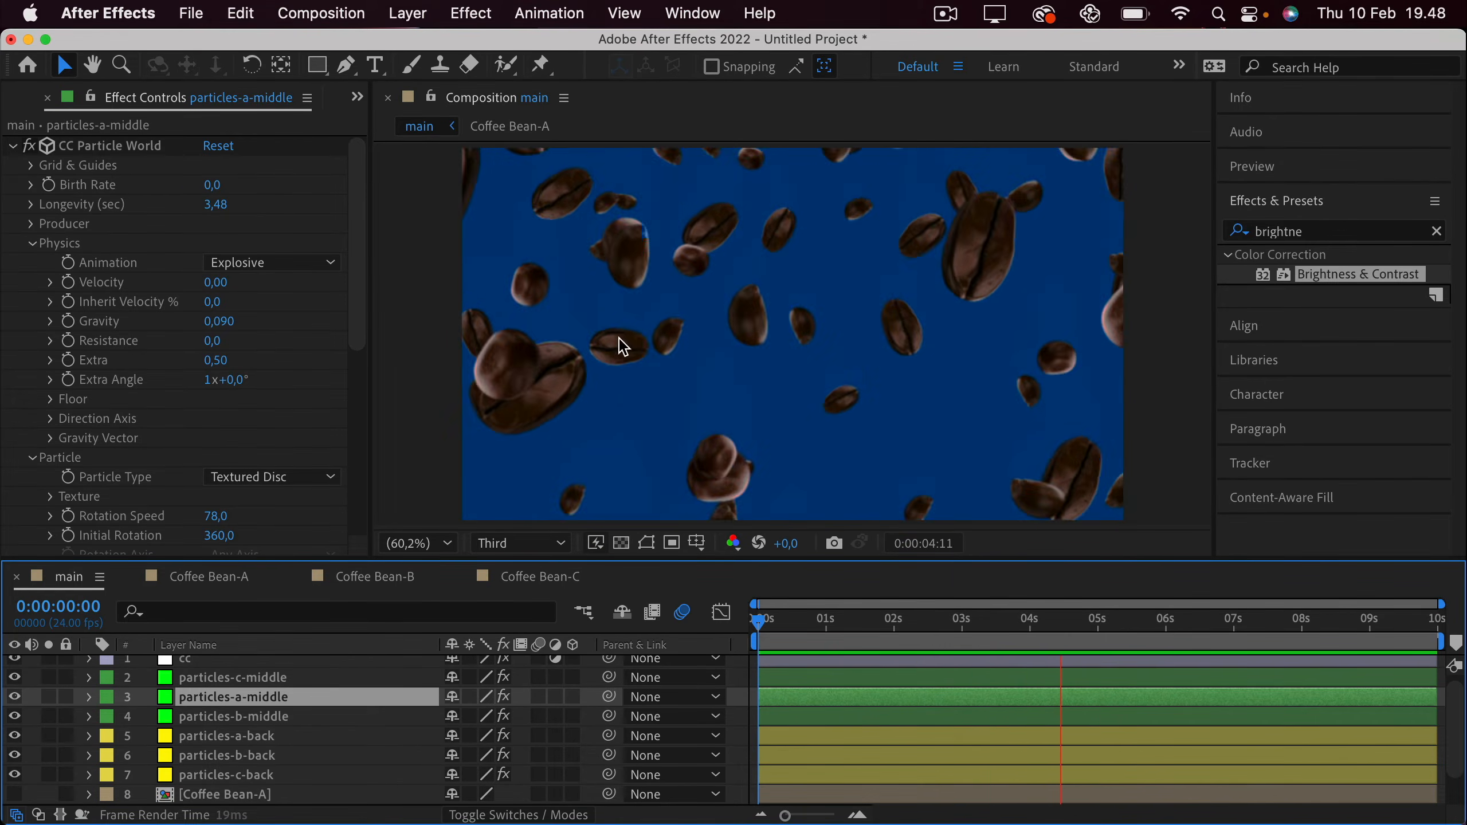
drag(925, 622, 1012, 632)
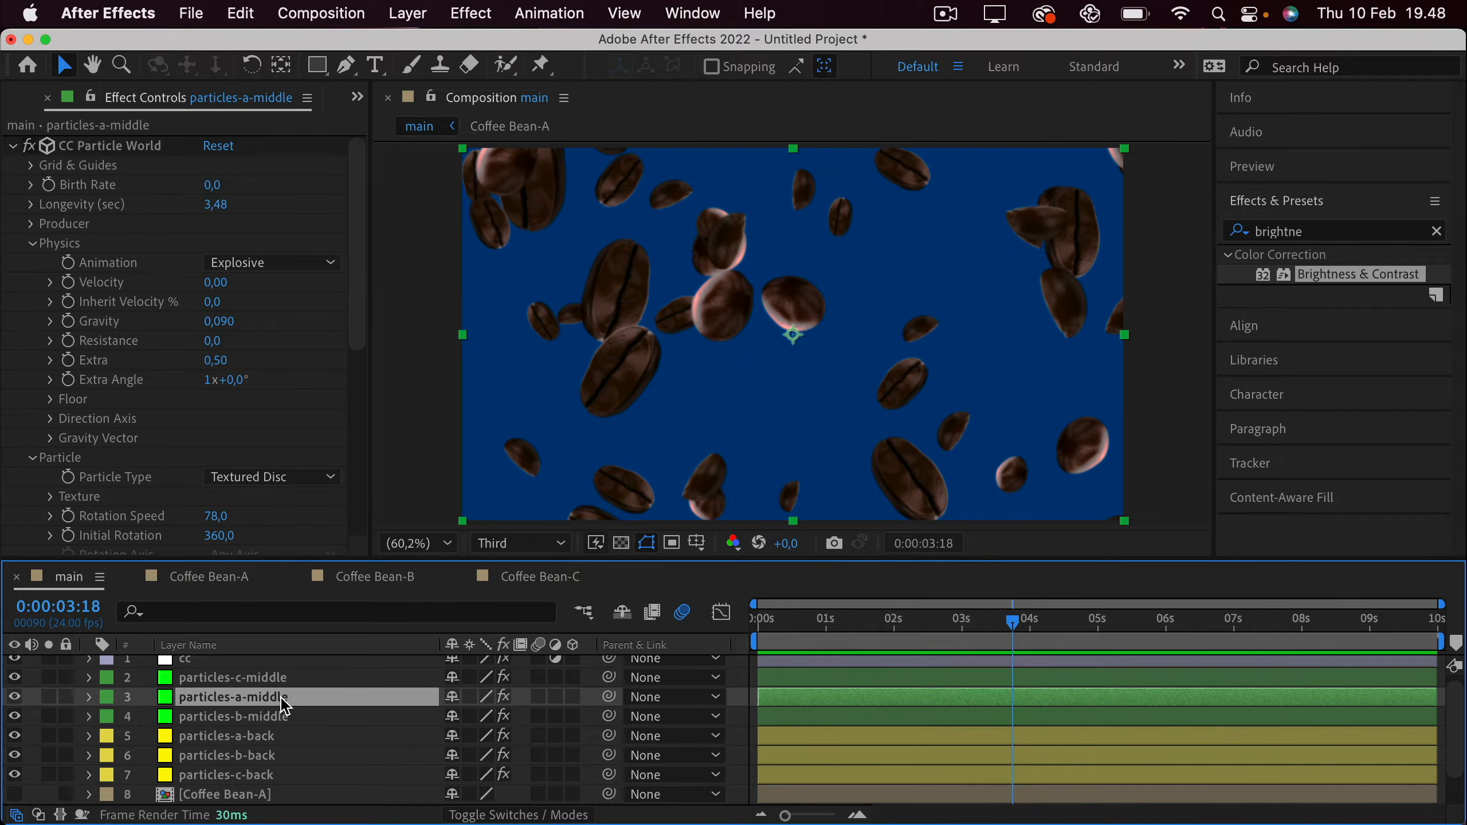
Open the Coffee Bean-B composition and scrub through it to examine the bean's rotation.
click(375, 576)
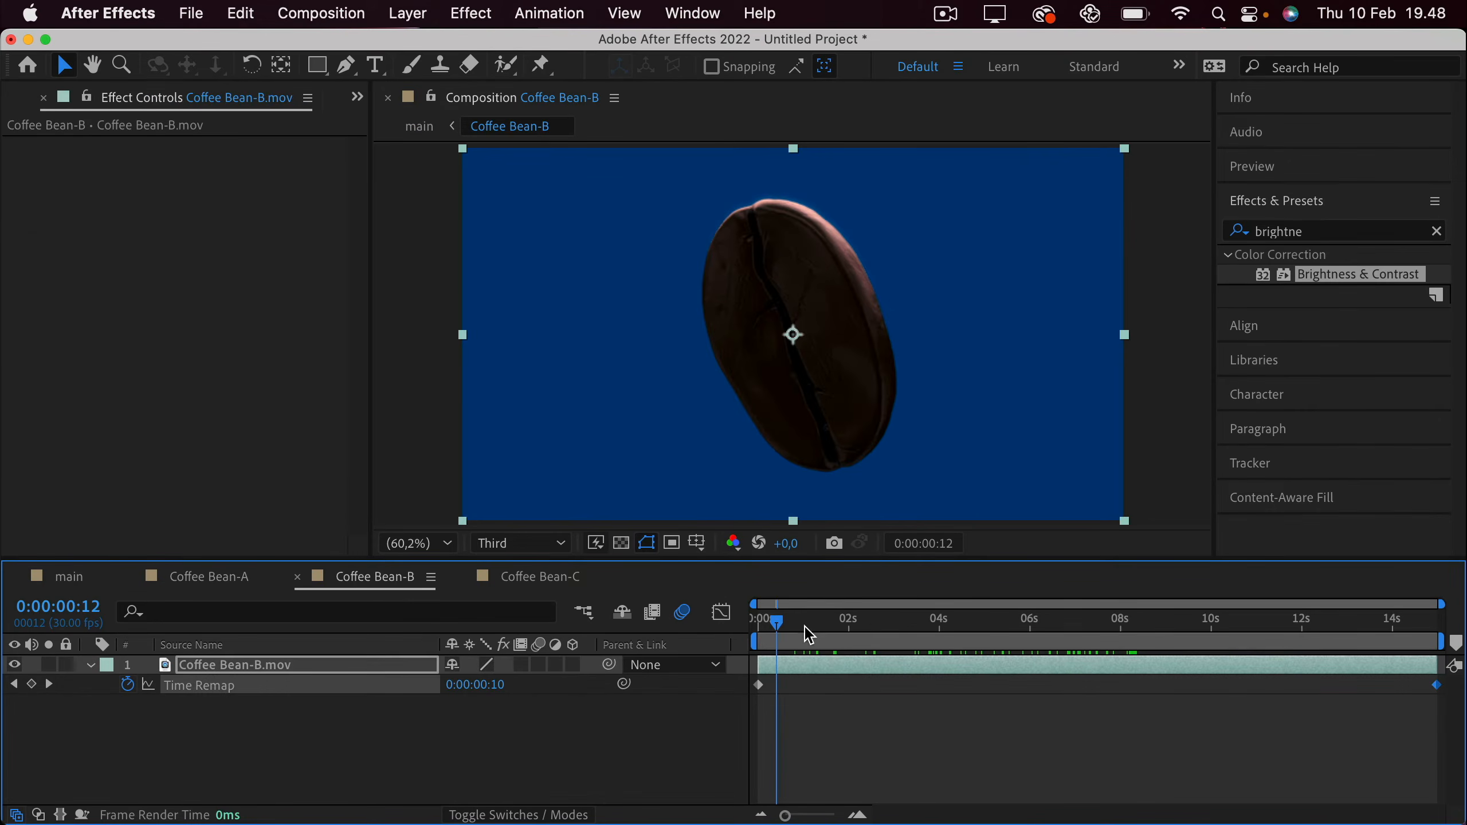
drag(809, 635, 911, 682)
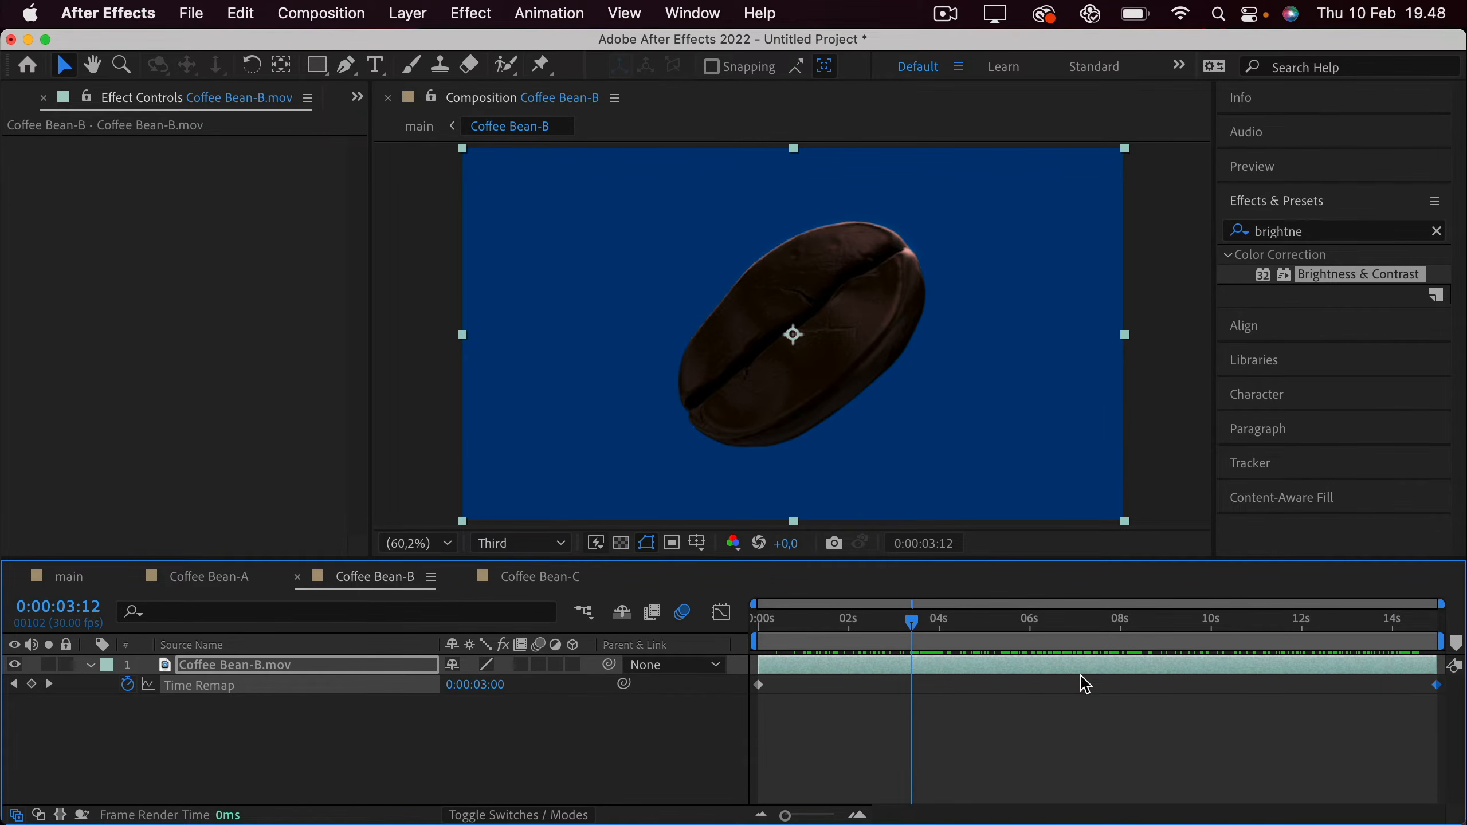
drag(919, 624, 1324, 655)
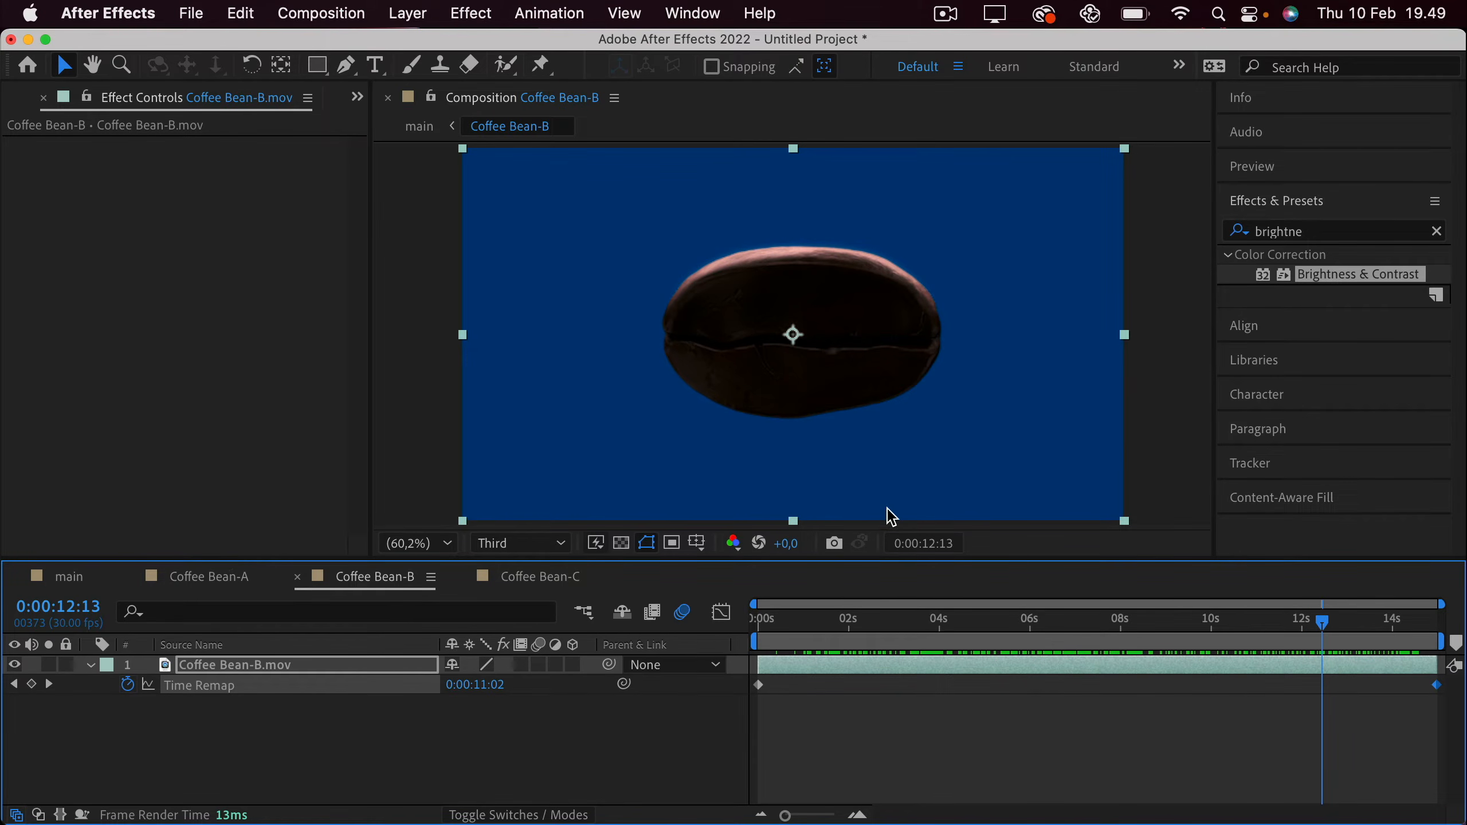
Return to the main composition and set the Rotation Speed of particles-b-middle to 18.
click(92, 578)
scroll(271, 737, up, 2)
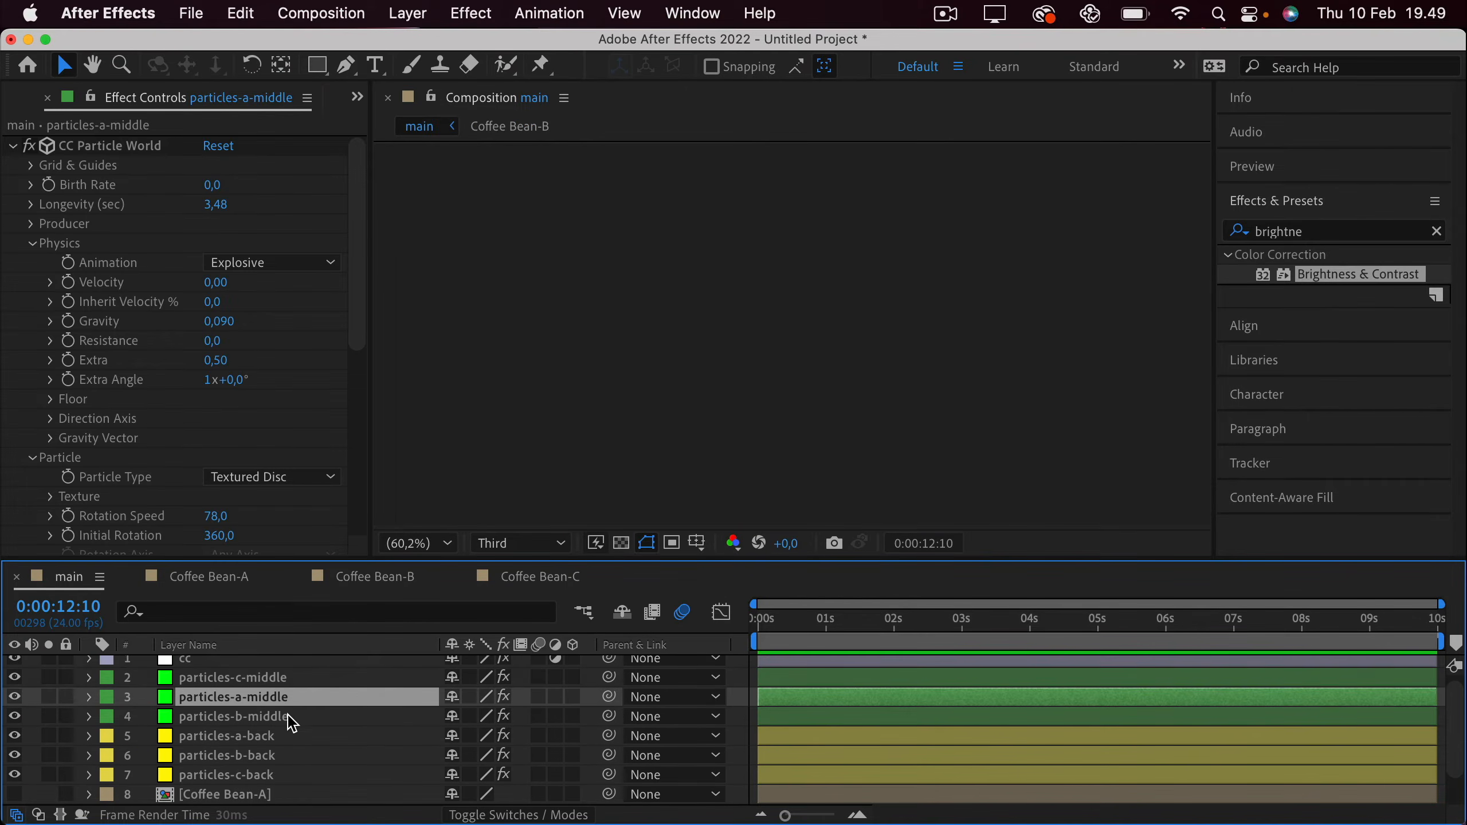
click(291, 716)
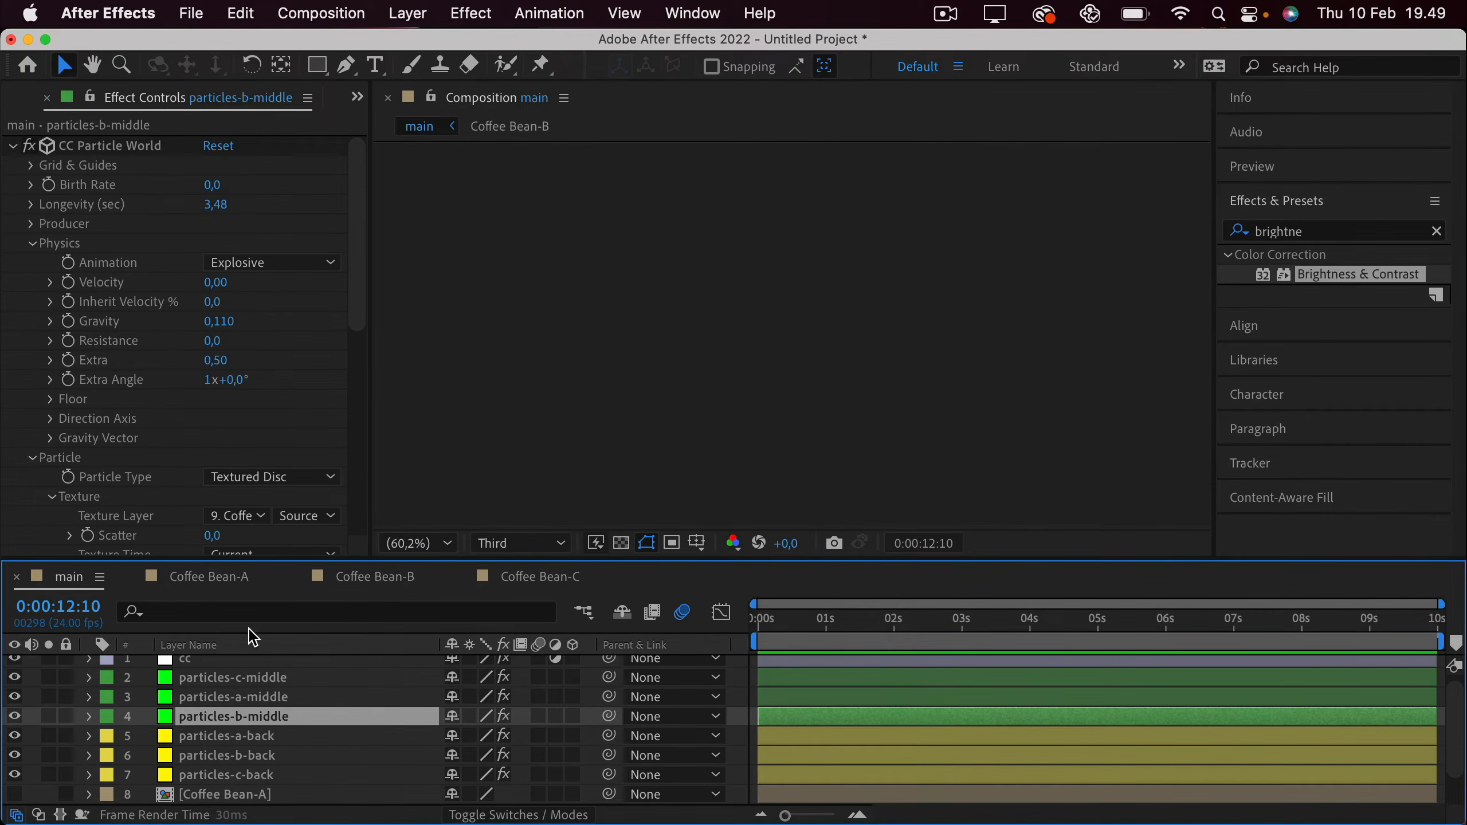
click(30, 245)
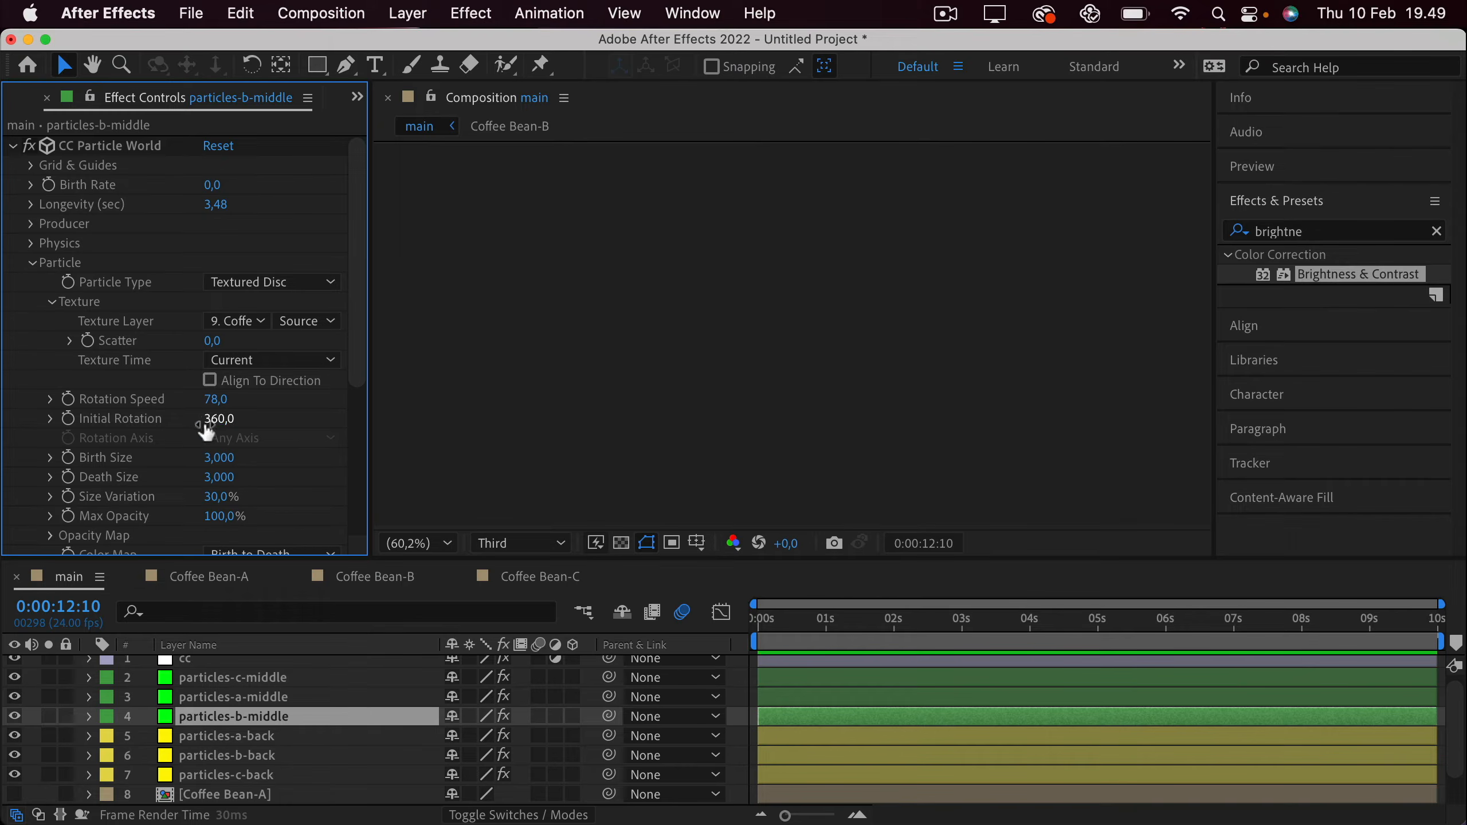
drag(215, 398, 202, 415)
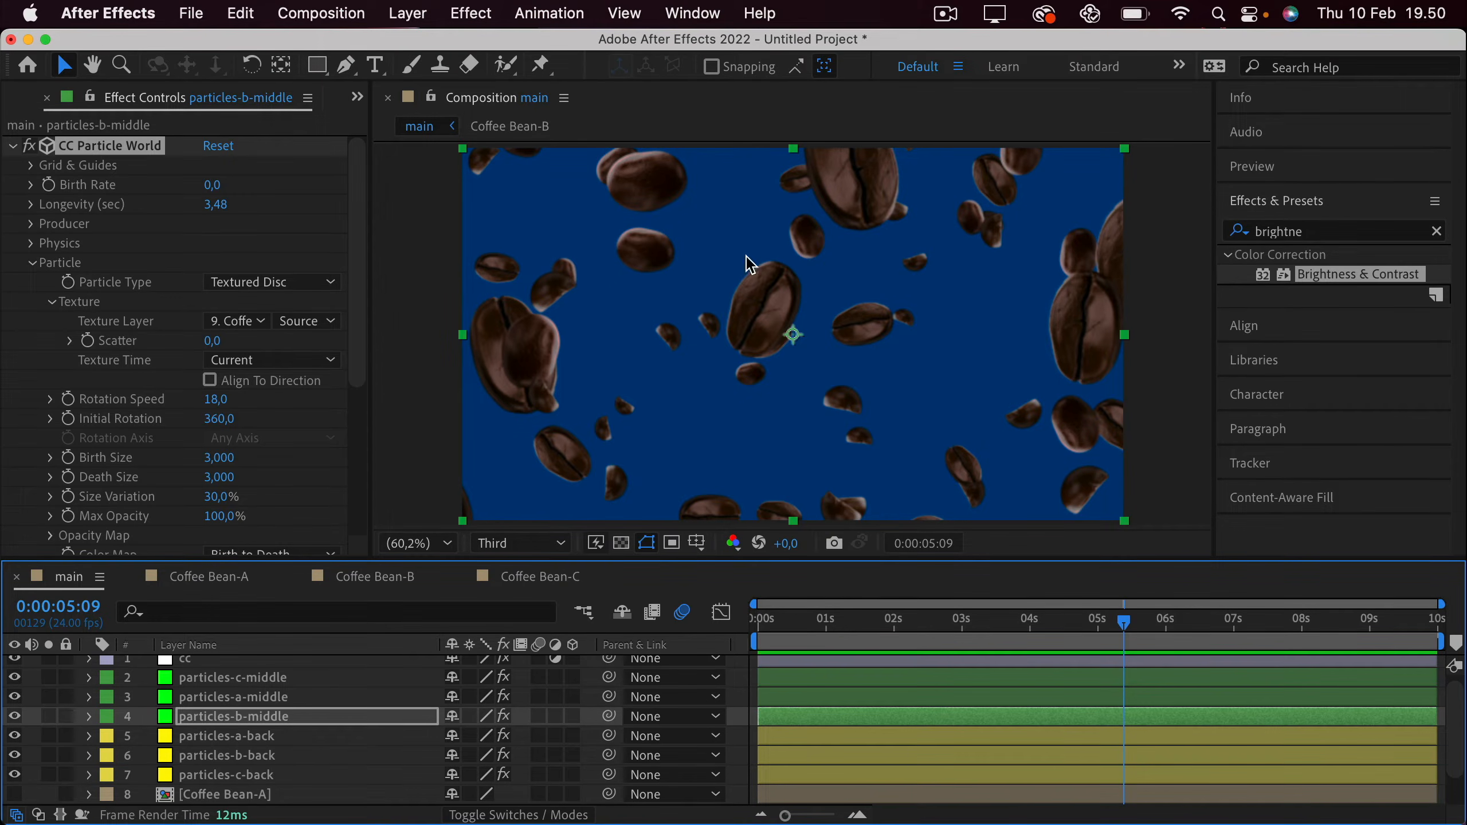
Scrub through the Coffee Bean-A, Coffee Bean-B and Coffee Bean-C compositions to compare how each bean rotates.
click(257, 577)
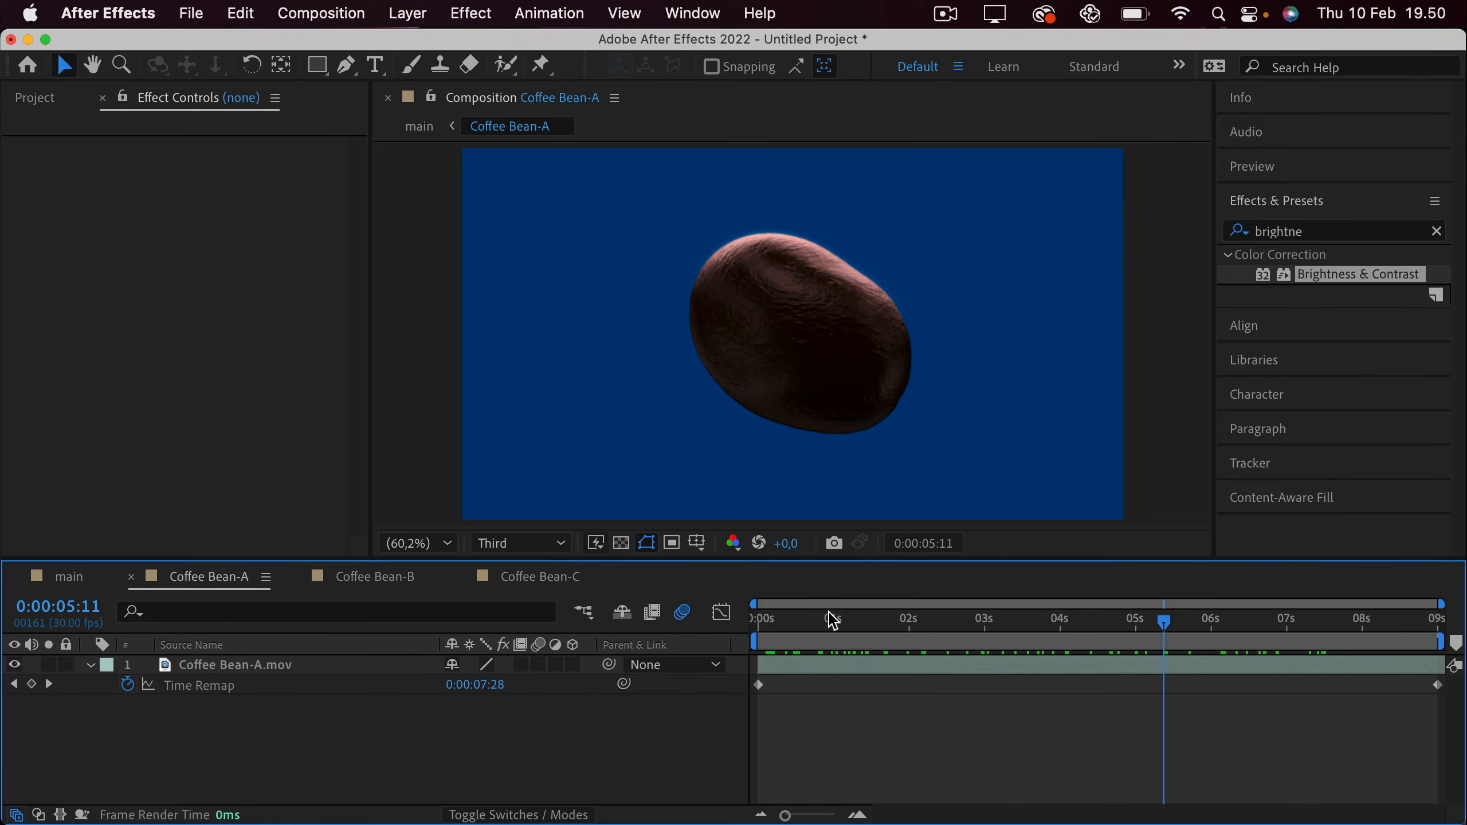
drag(812, 623, 1433, 639)
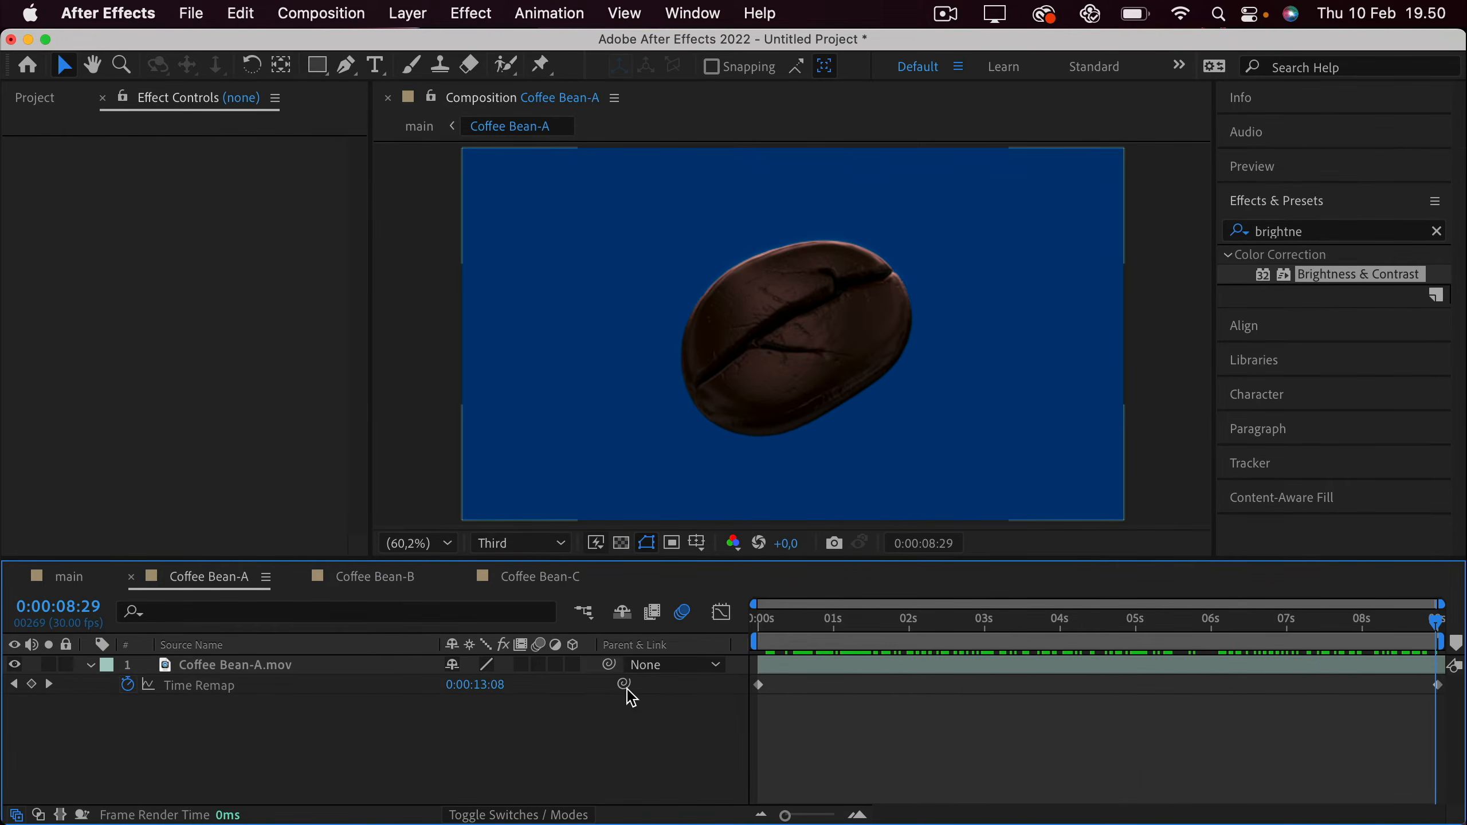
click(398, 575)
drag(811, 626, 1386, 670)
click(576, 578)
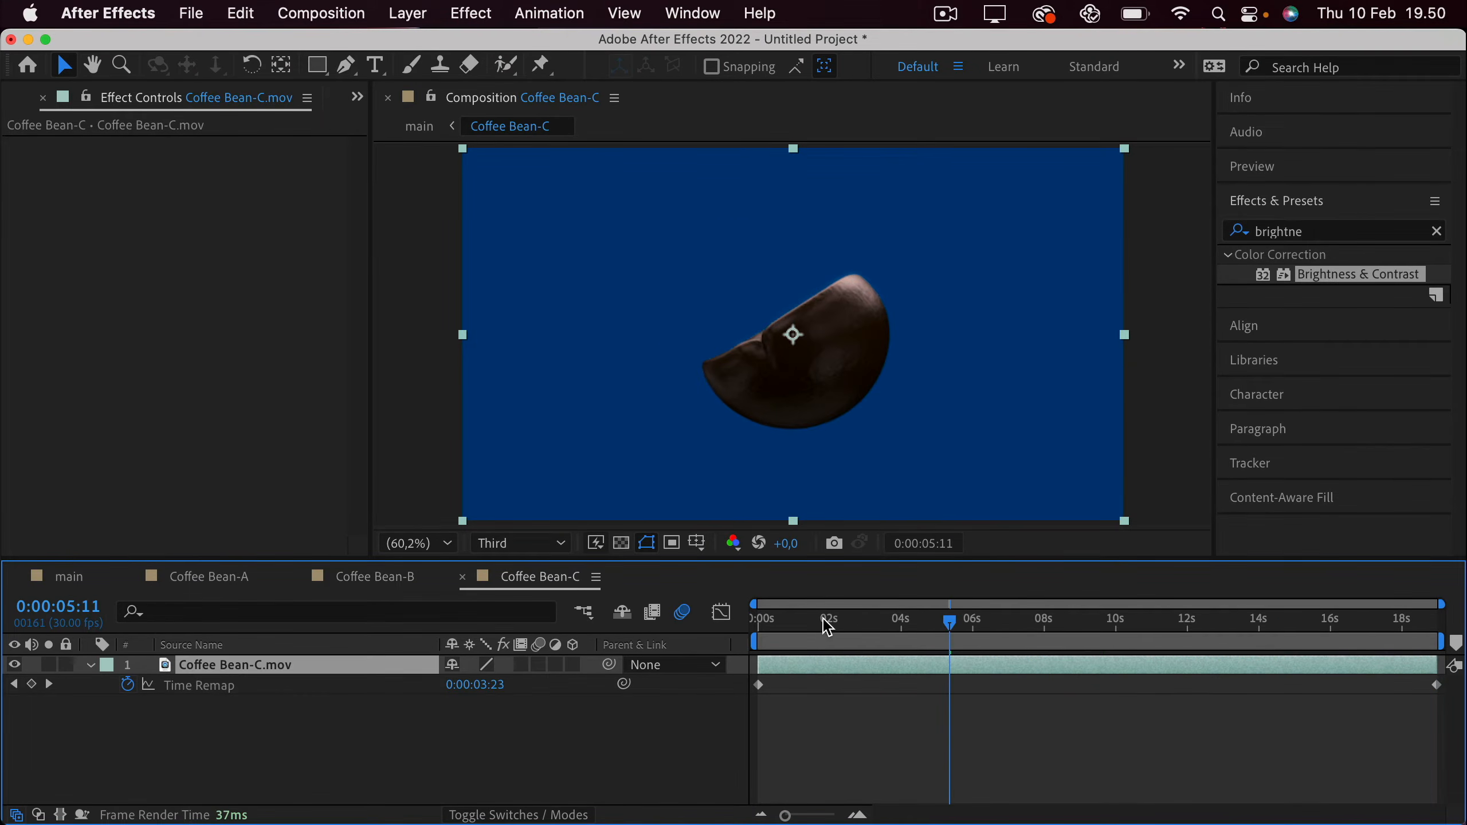
drag(827, 626, 1153, 619)
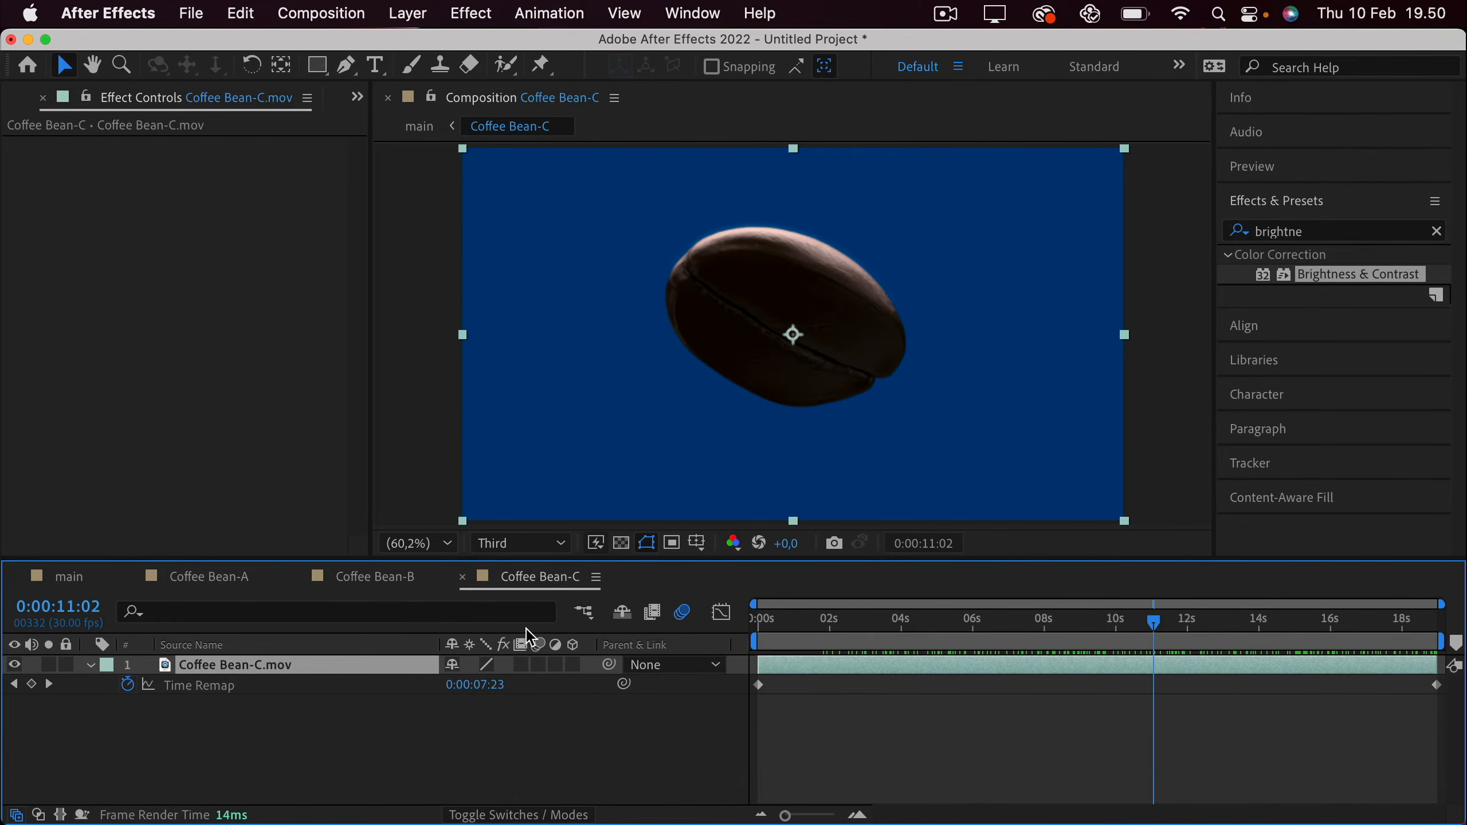
click(190, 578)
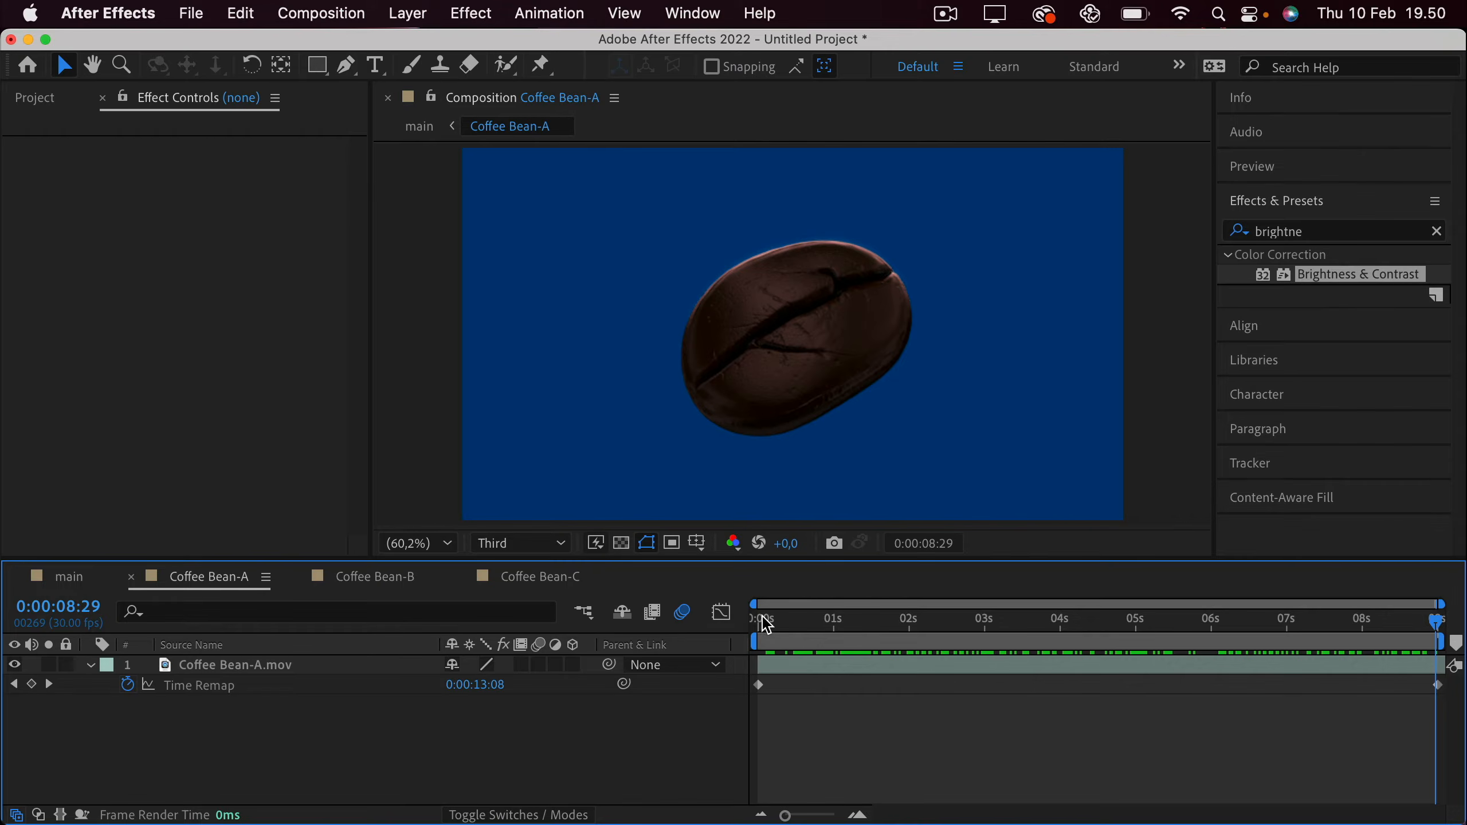
drag(766, 624, 800, 650)
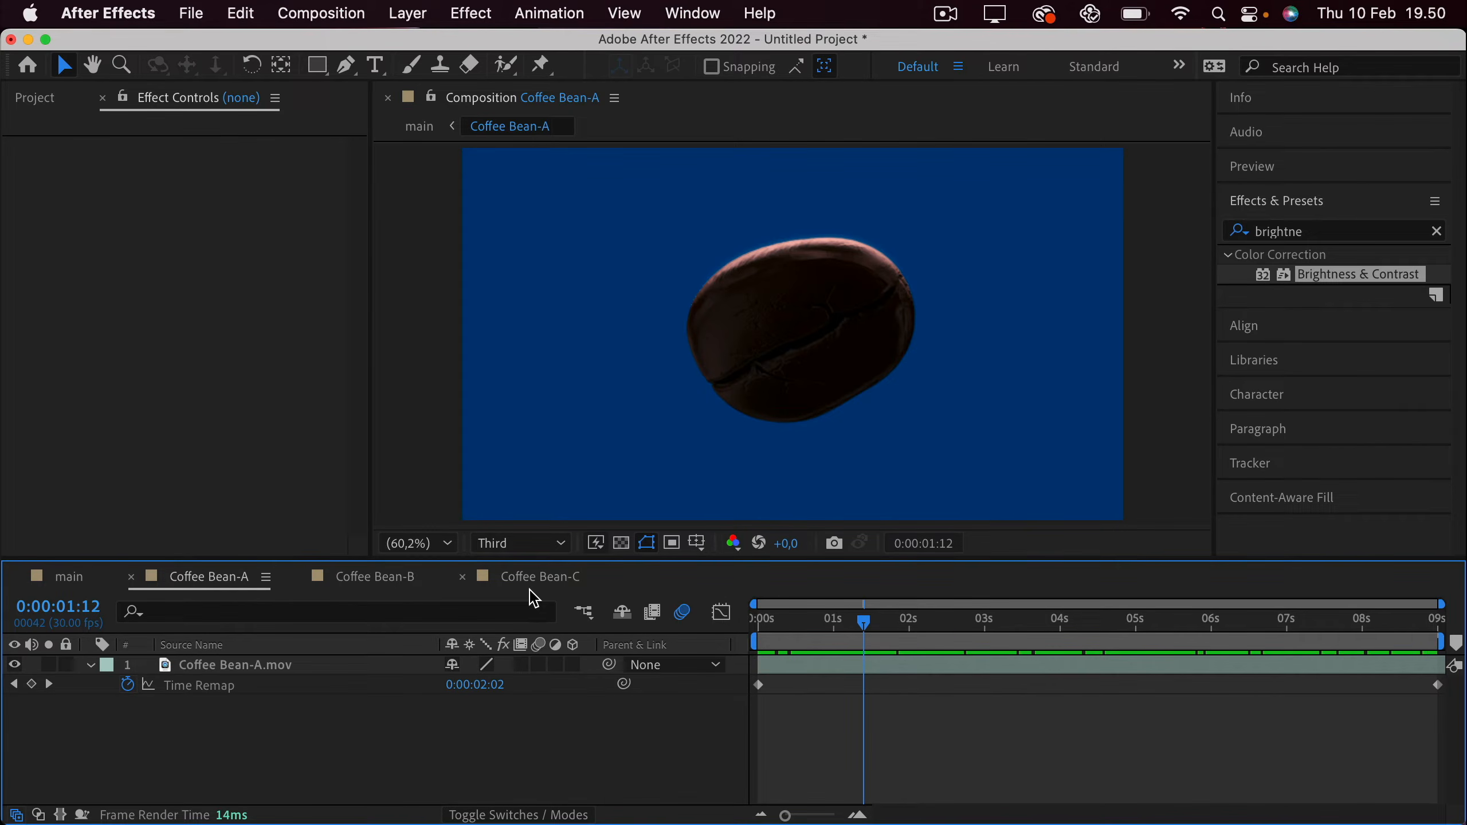
click(557, 593)
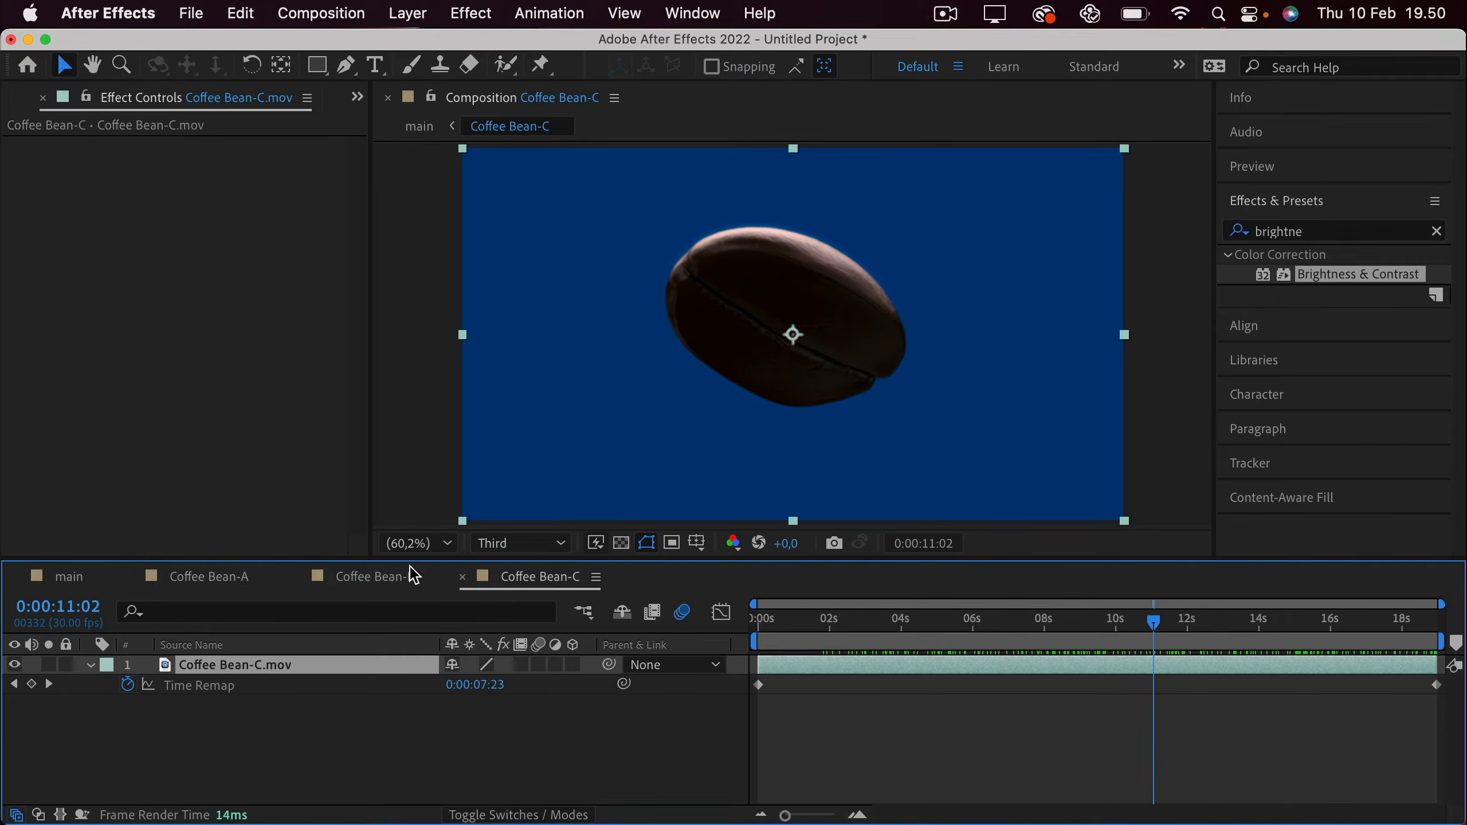
Duplicate particles-a-middle in the main composition and place the copy directly below the cc layer.
click(130, 573)
click(257, 698)
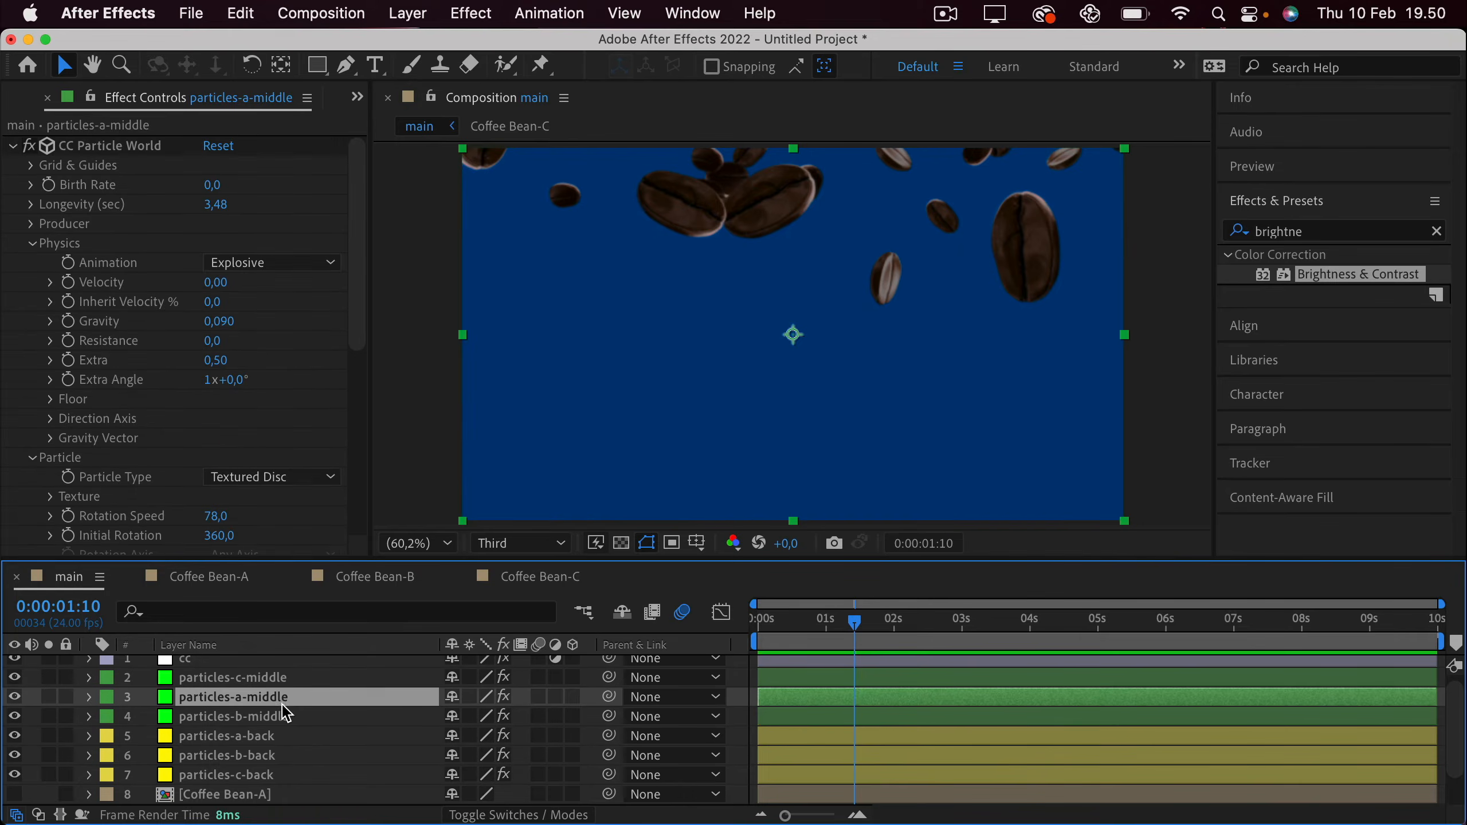
key(super+d)
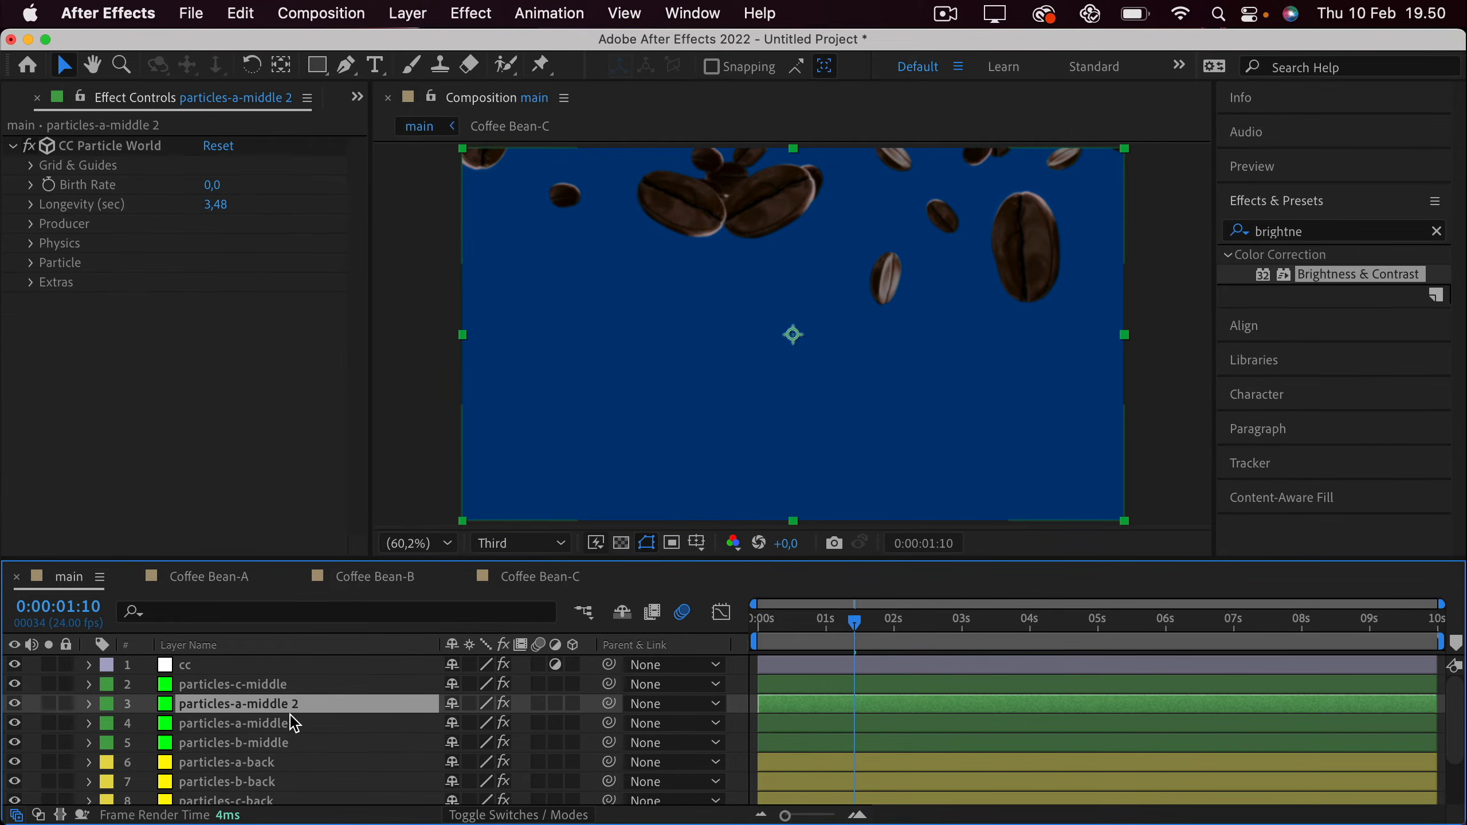
drag(274, 708, 254, 680)
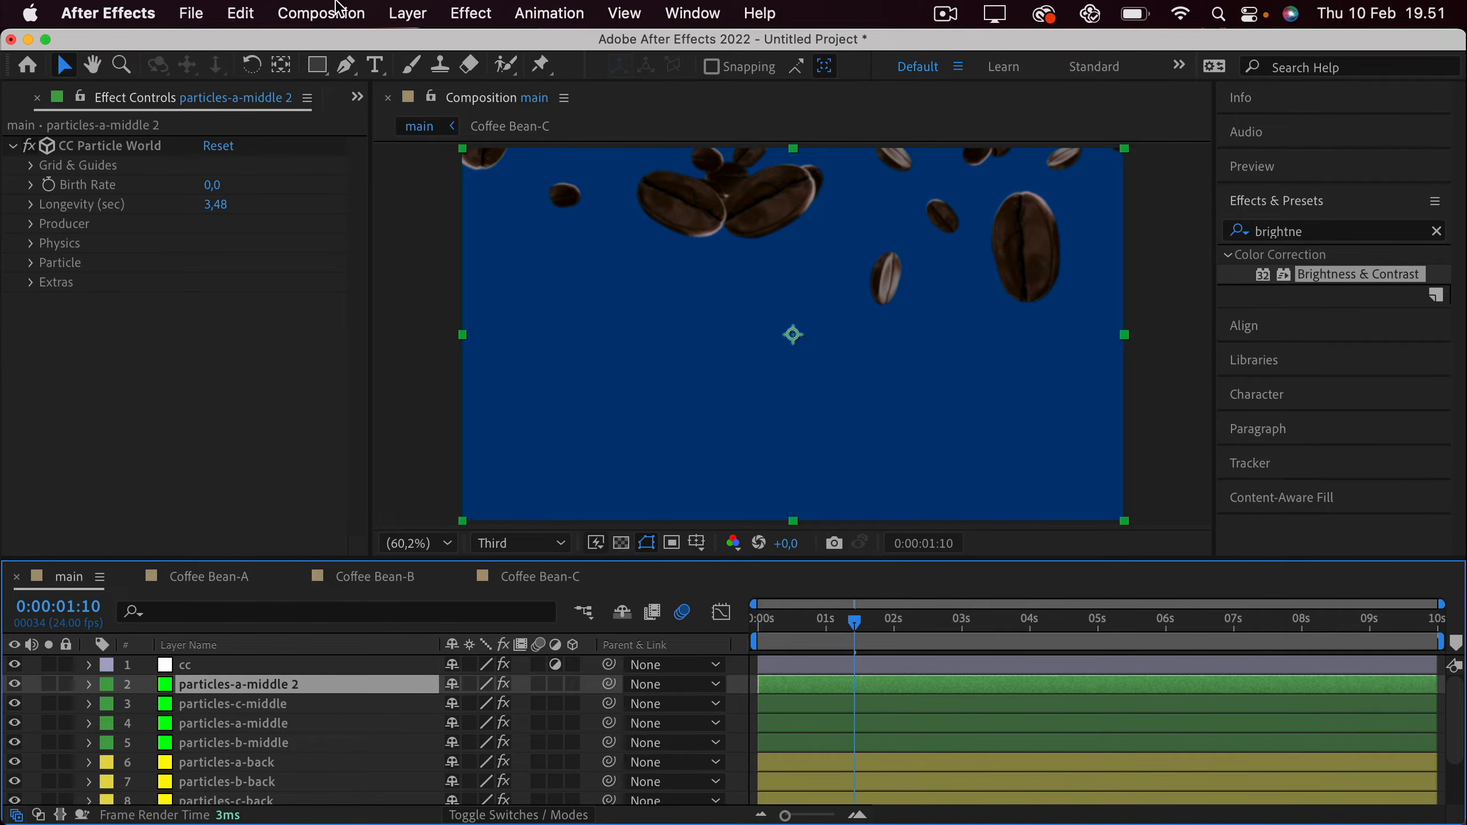
Change the solid color of particles-a-middle 2 to red (FF0000) and set its layer label to Red.
click(410, 14)
click(441, 74)
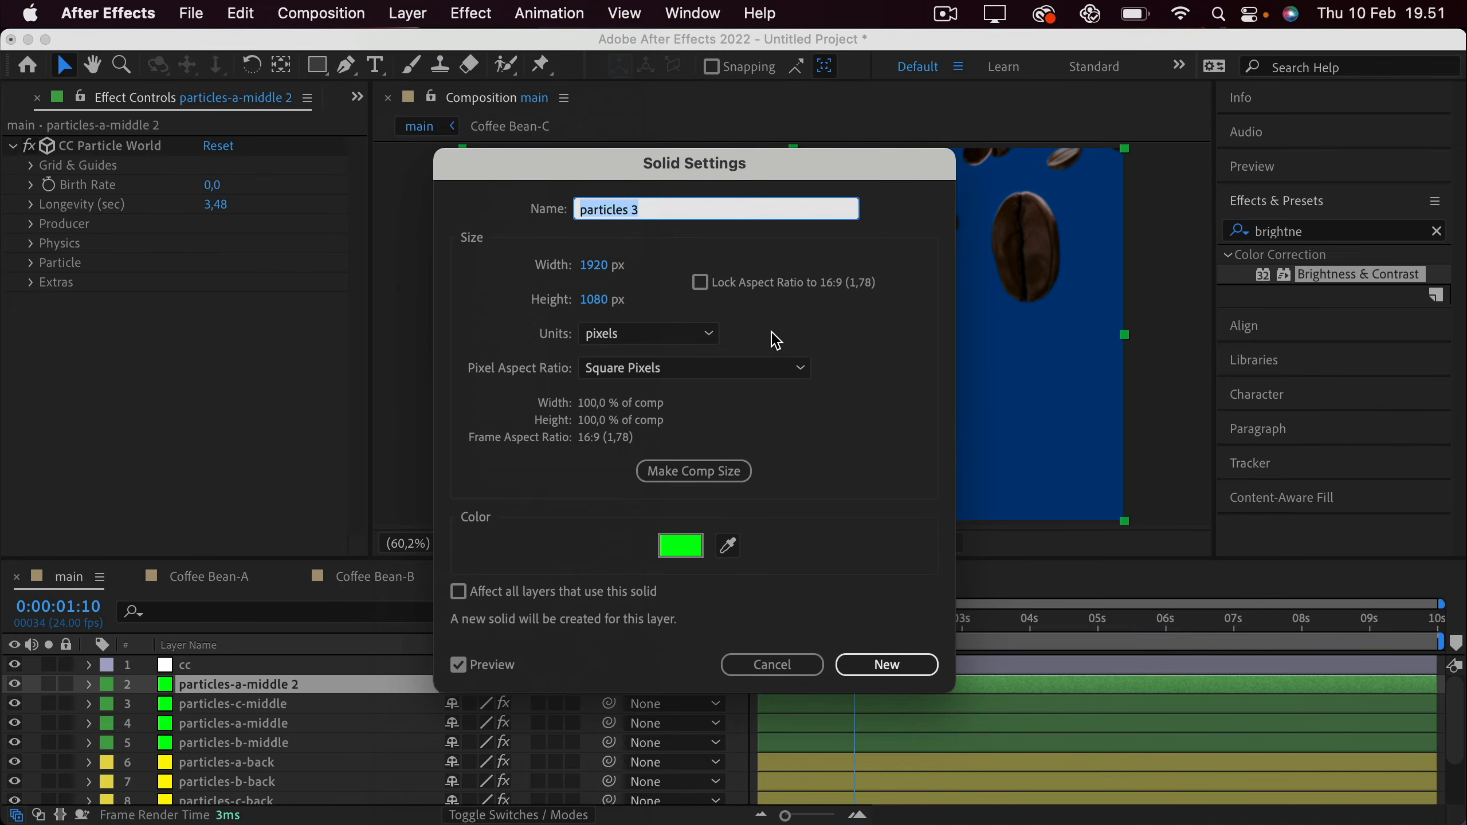
click(681, 546)
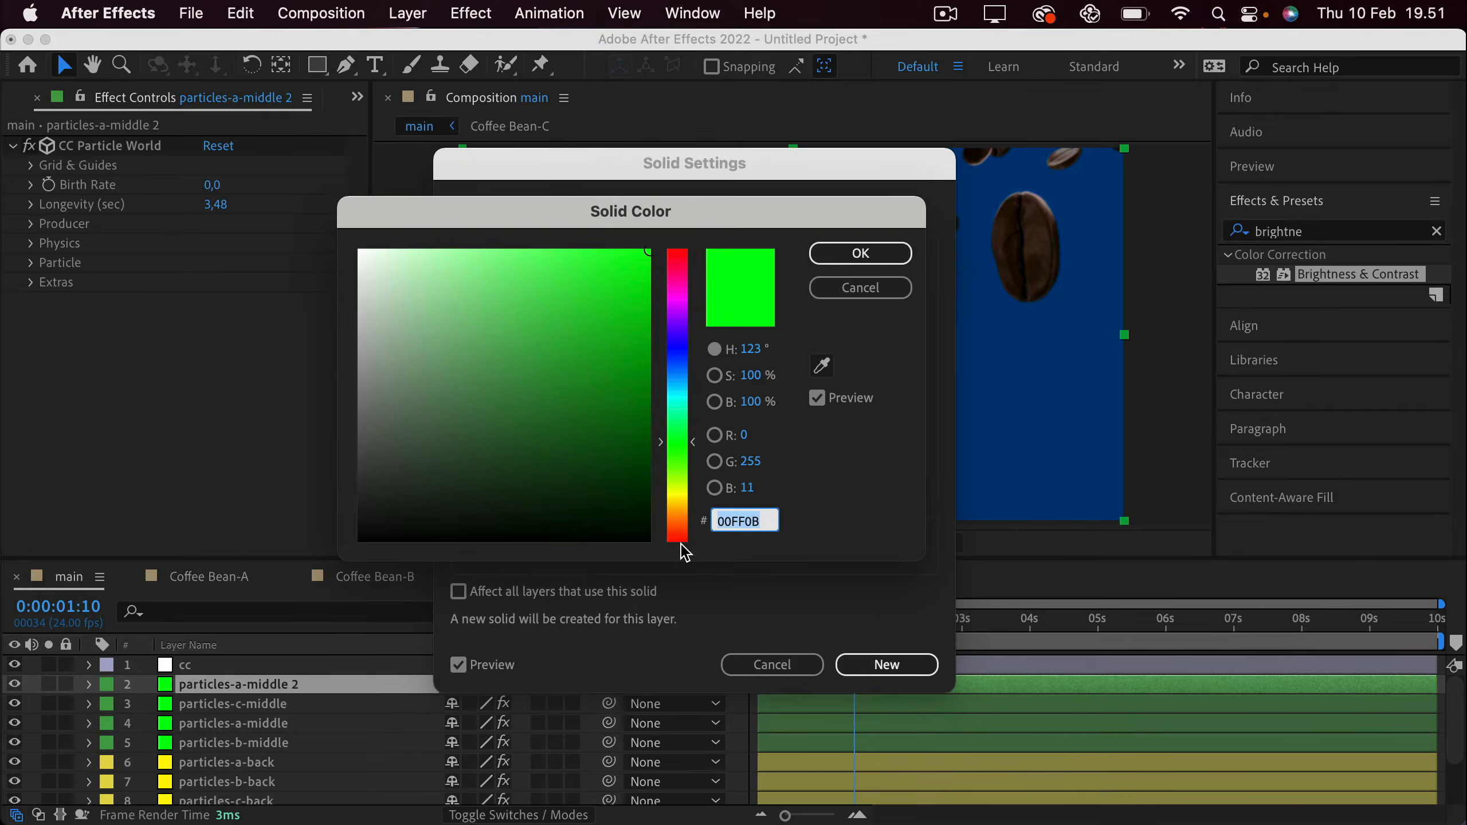
click(683, 253)
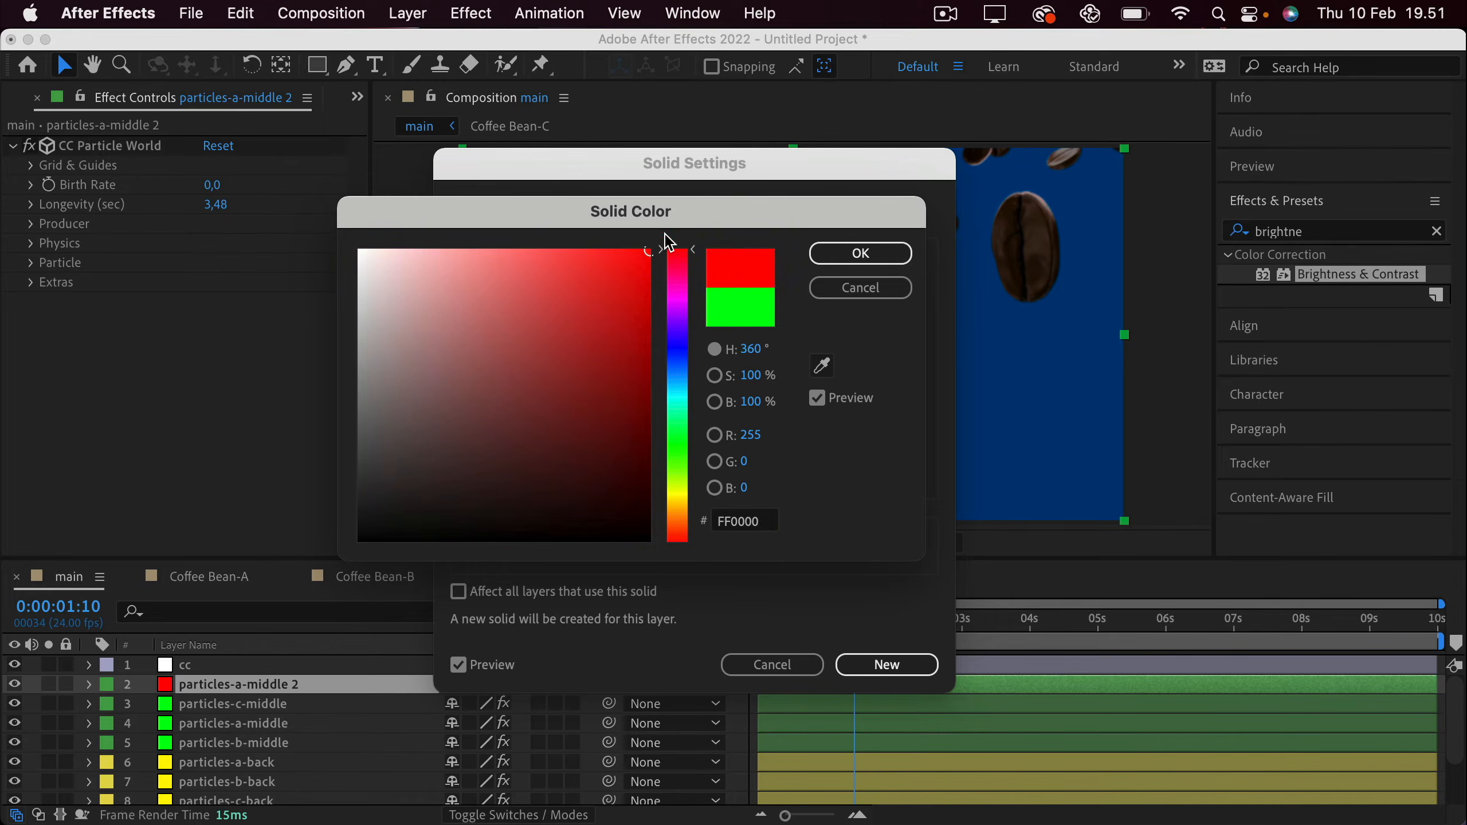
click(861, 253)
click(886, 665)
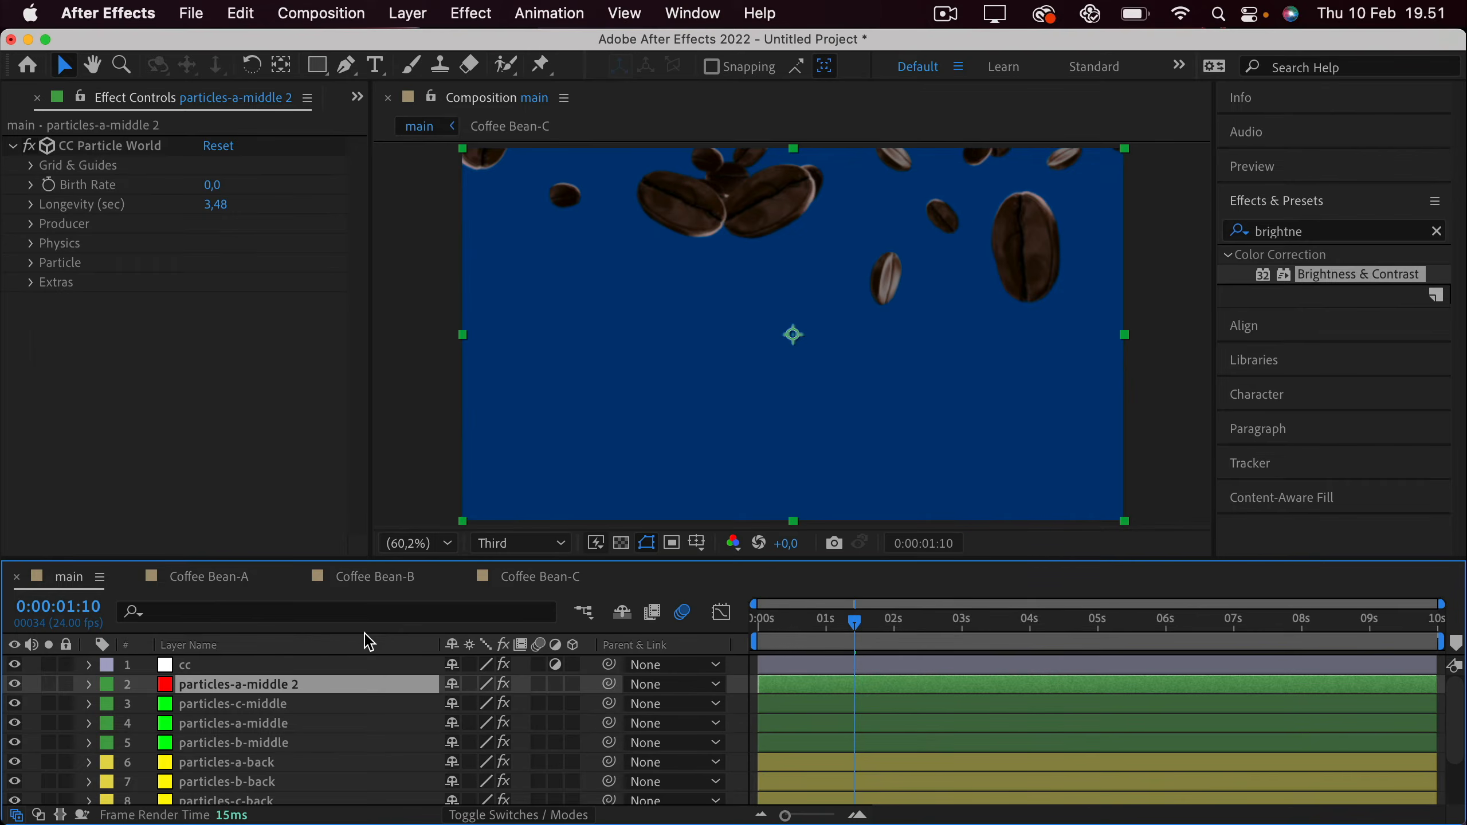
click(108, 692)
click(173, 514)
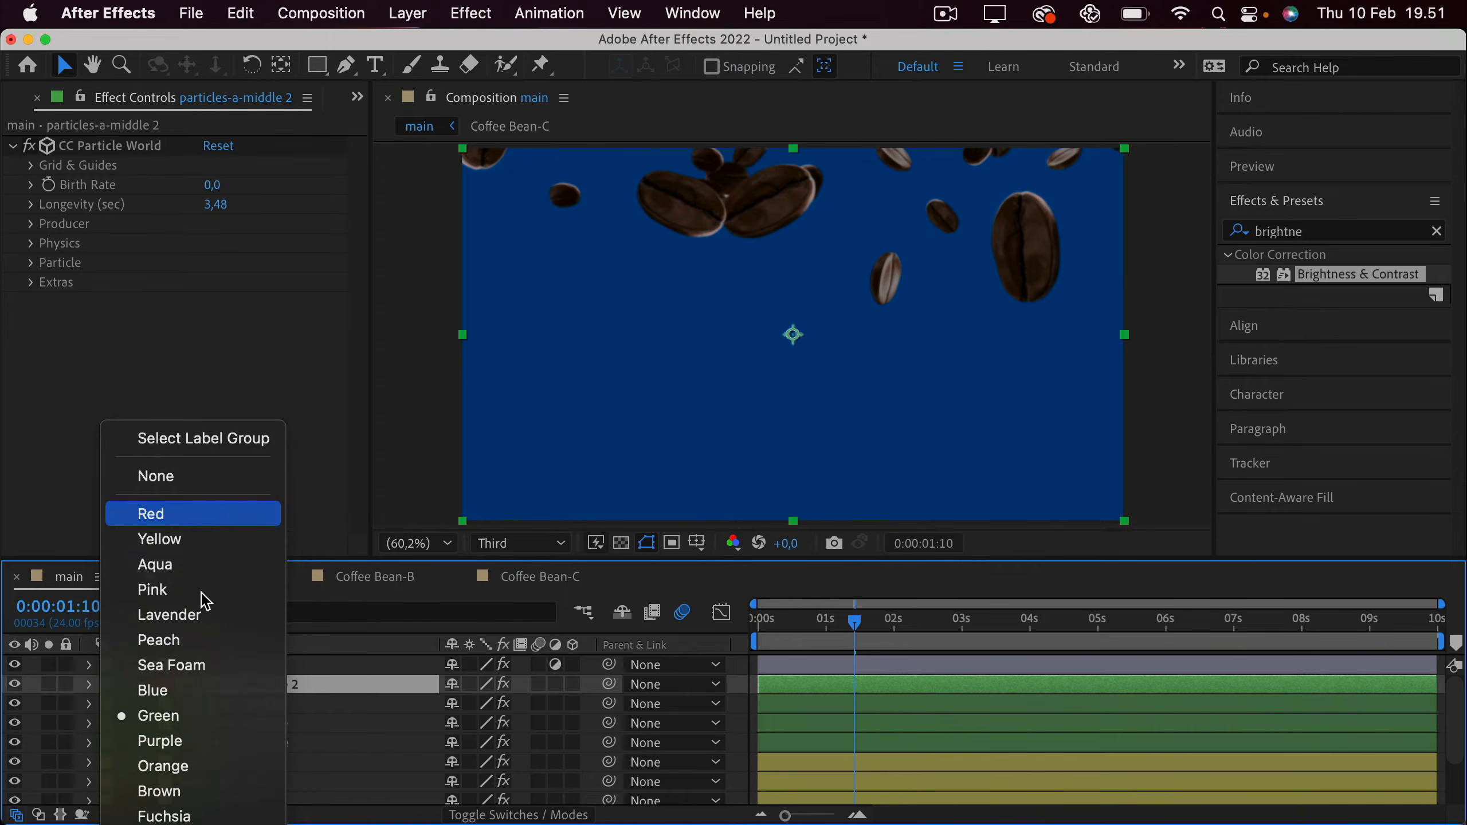
Hide the three middle and three back particle layers below particles-a-middle 2 and scrub through its beans alone.
scroll(149, 716, down, 1)
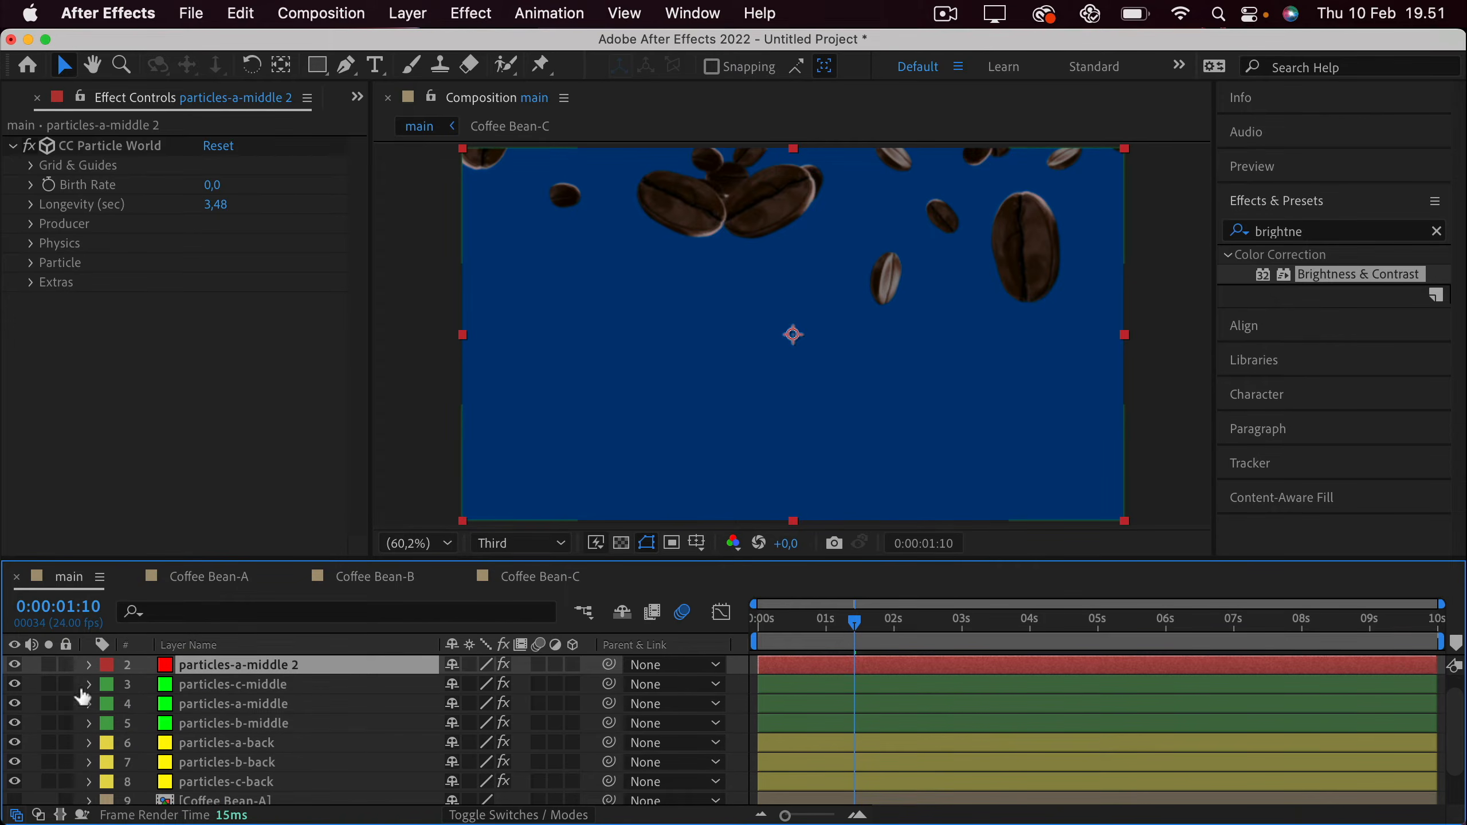
drag(10, 688, 17, 786)
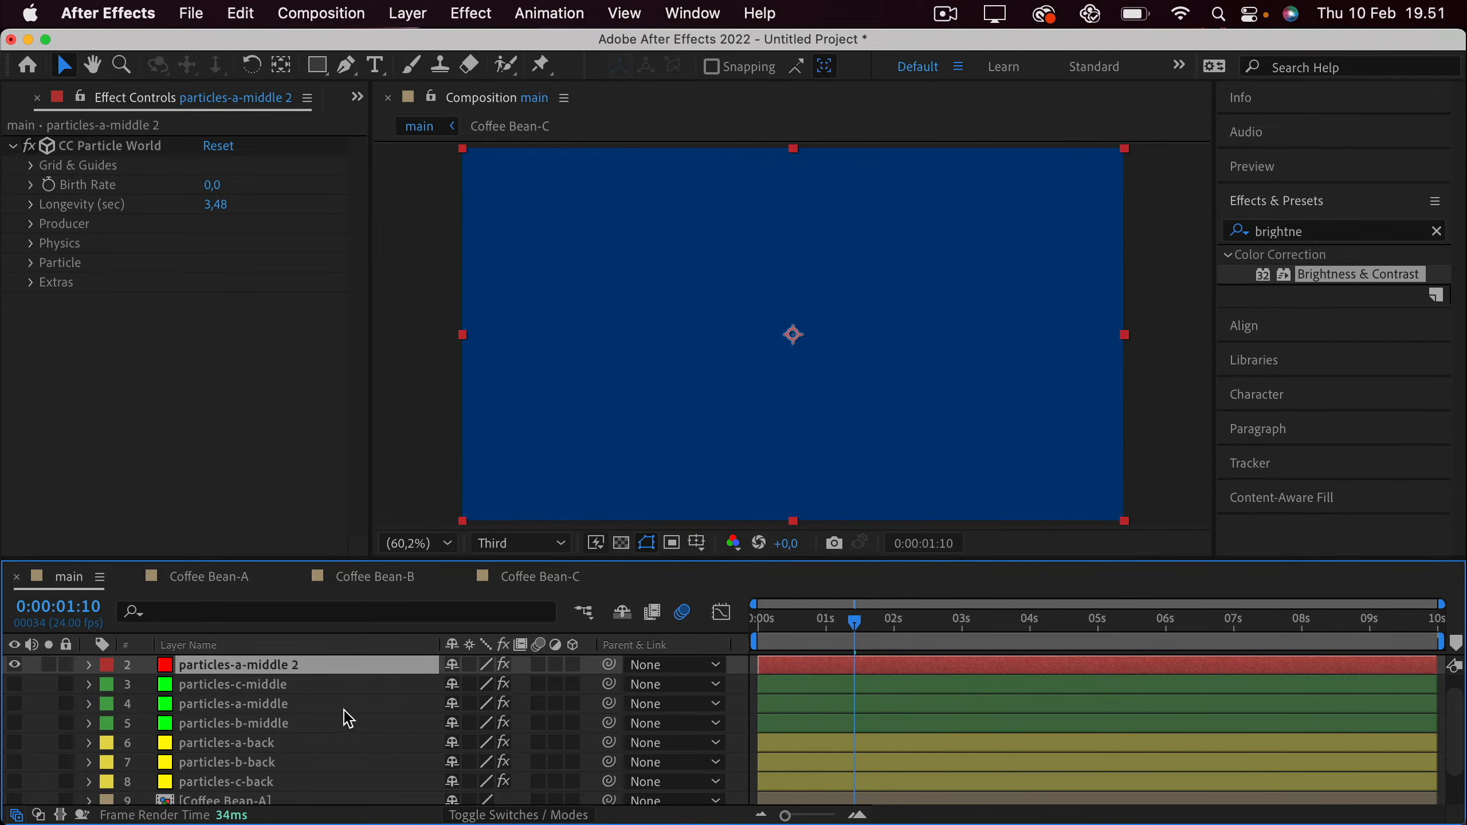
drag(855, 621, 940, 632)
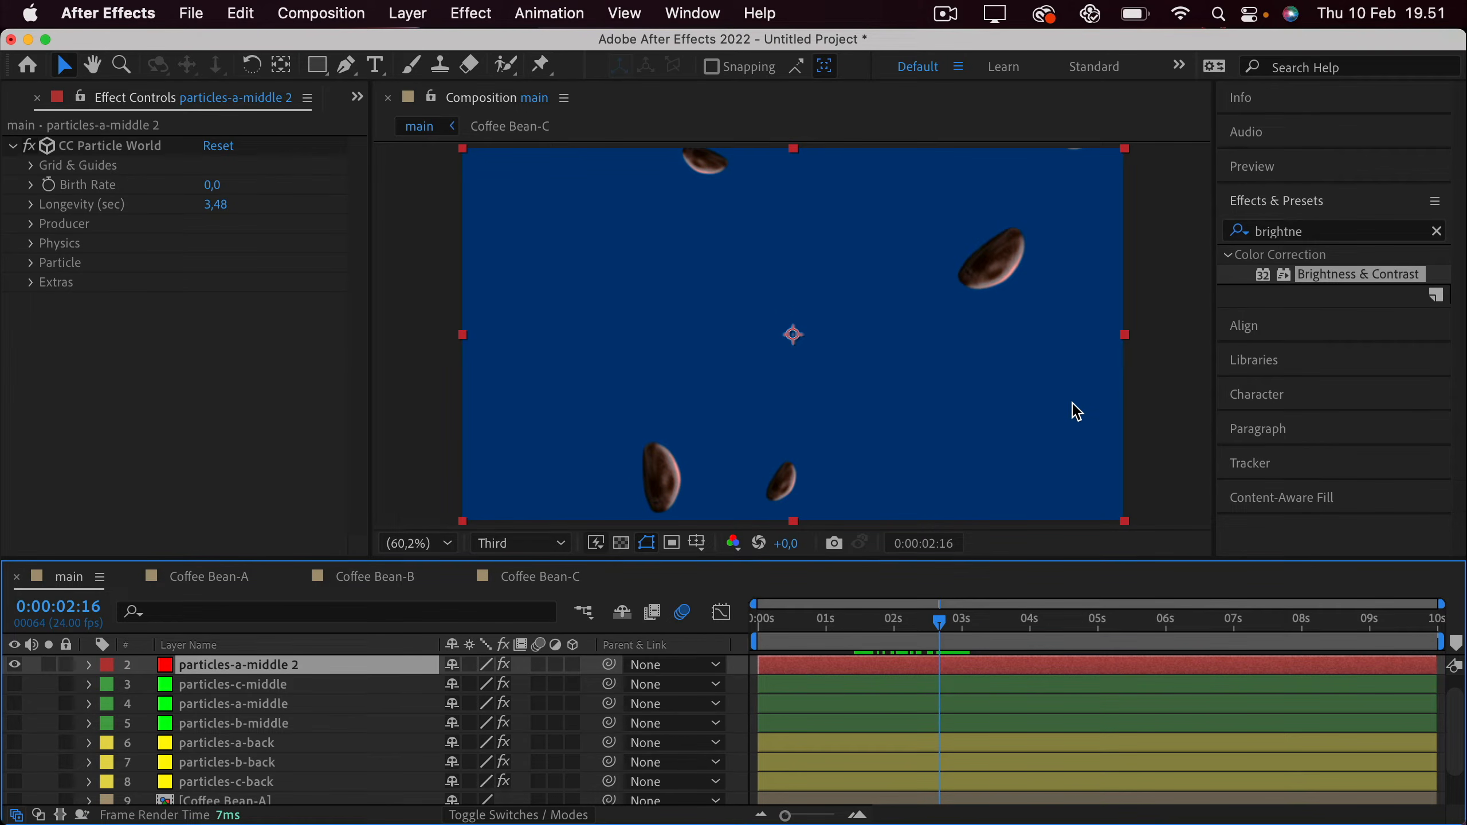
Set both the Birth Size and Death Size of particles-a-middle 2 to 7,320 and scrub through the larger beans.
click(30, 263)
scroll(59, 289, down, 1)
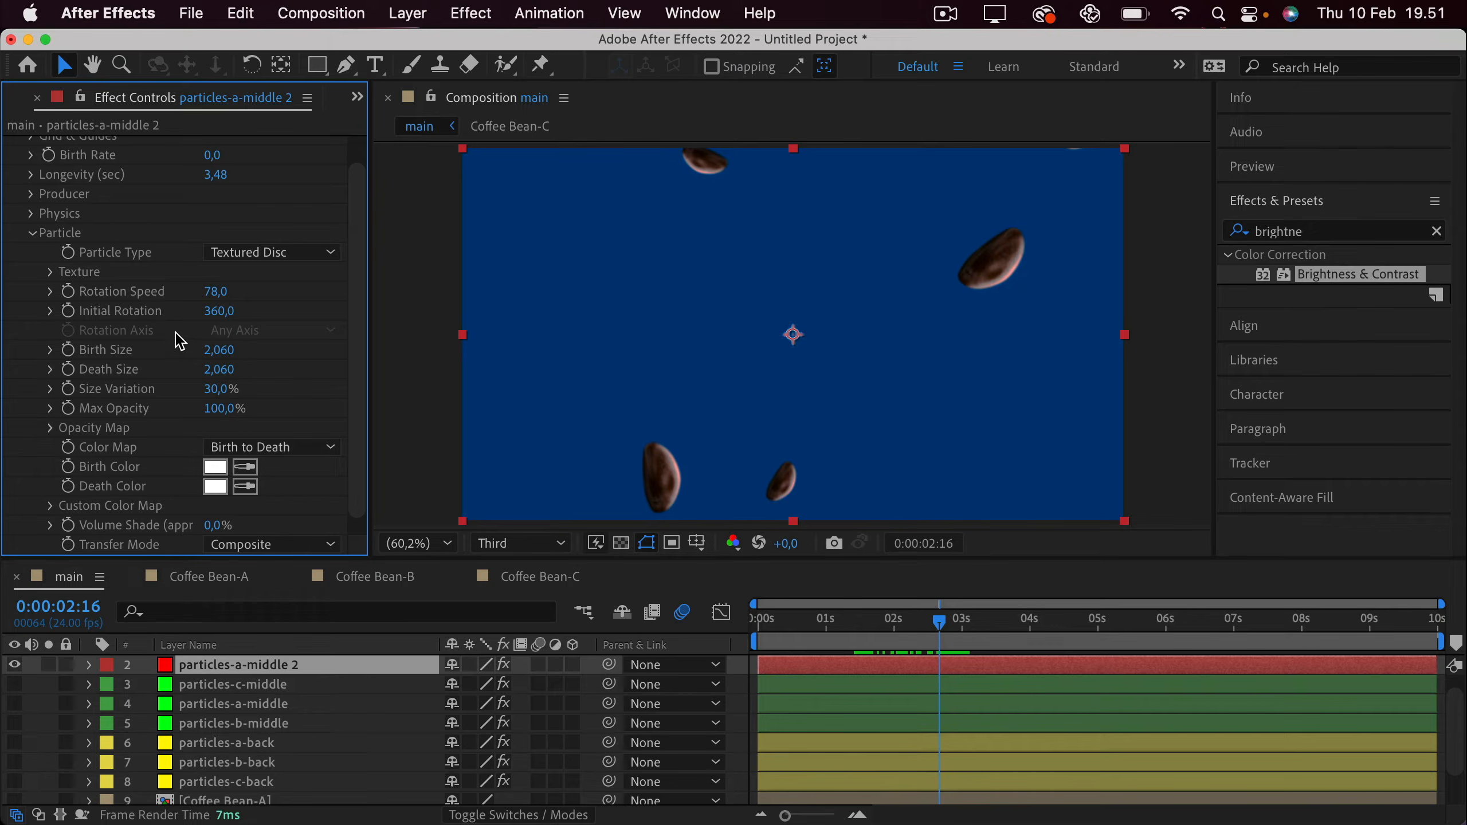
drag(212, 350, 796, 333)
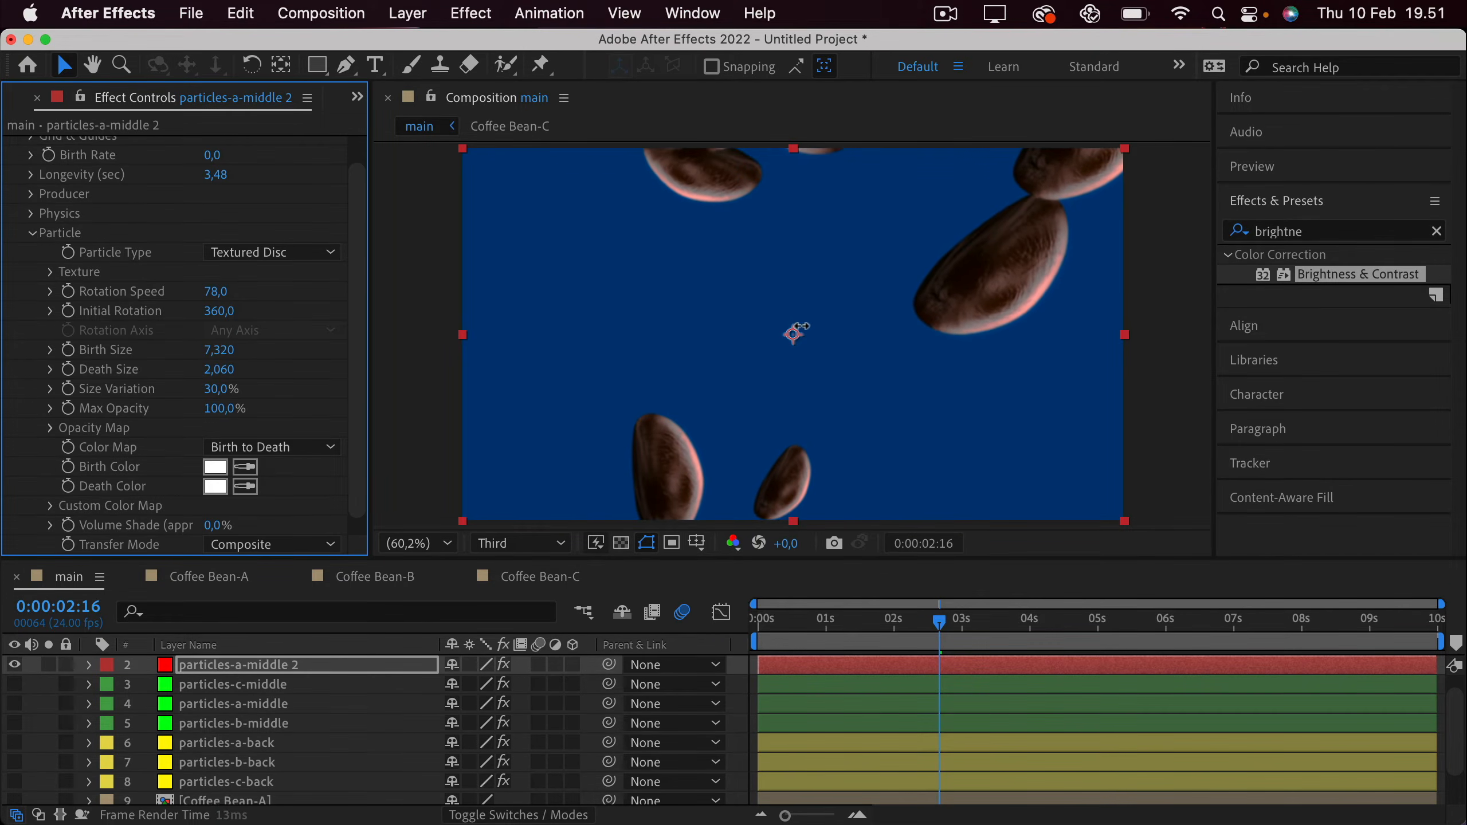
click(219, 350)
key(super+c)
click(219, 369)
key(super+v)
key(Return)
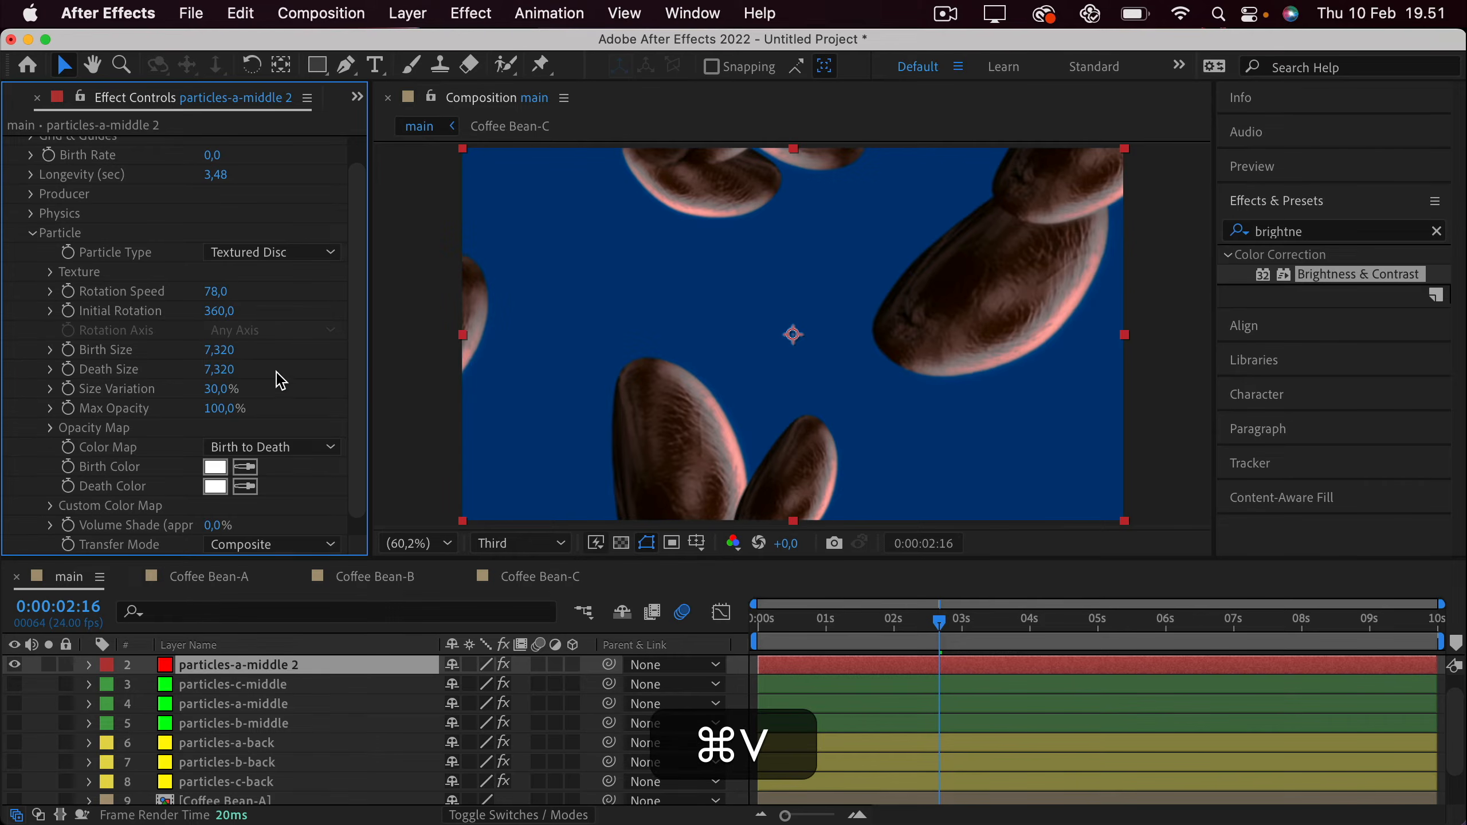
drag(814, 621, 974, 625)
Set the Producer Radius X of particles-a-middle 2 to 6,215 and preview the animation from the start.
scroll(101, 356, up, 2)
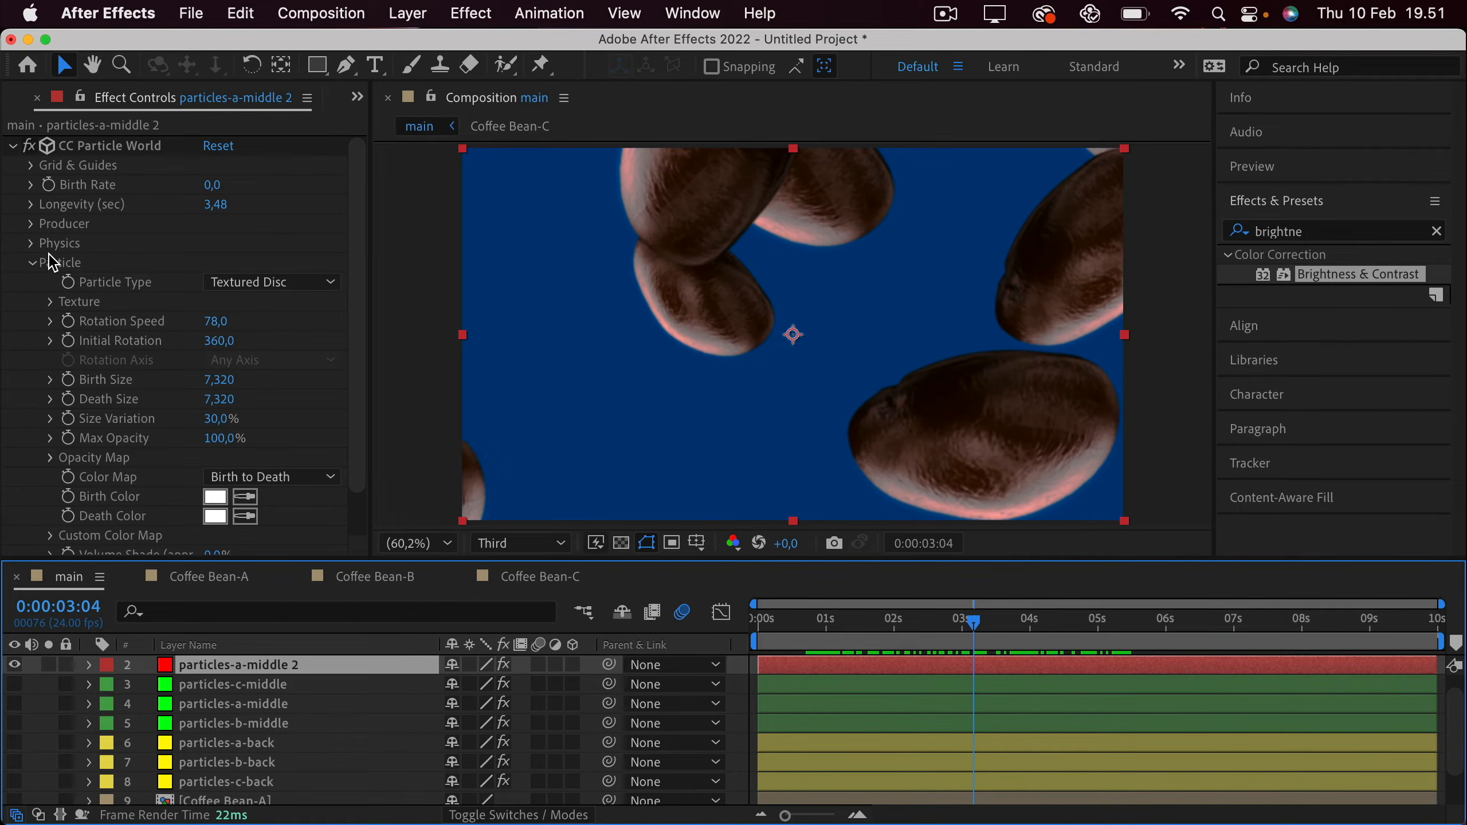
click(30, 224)
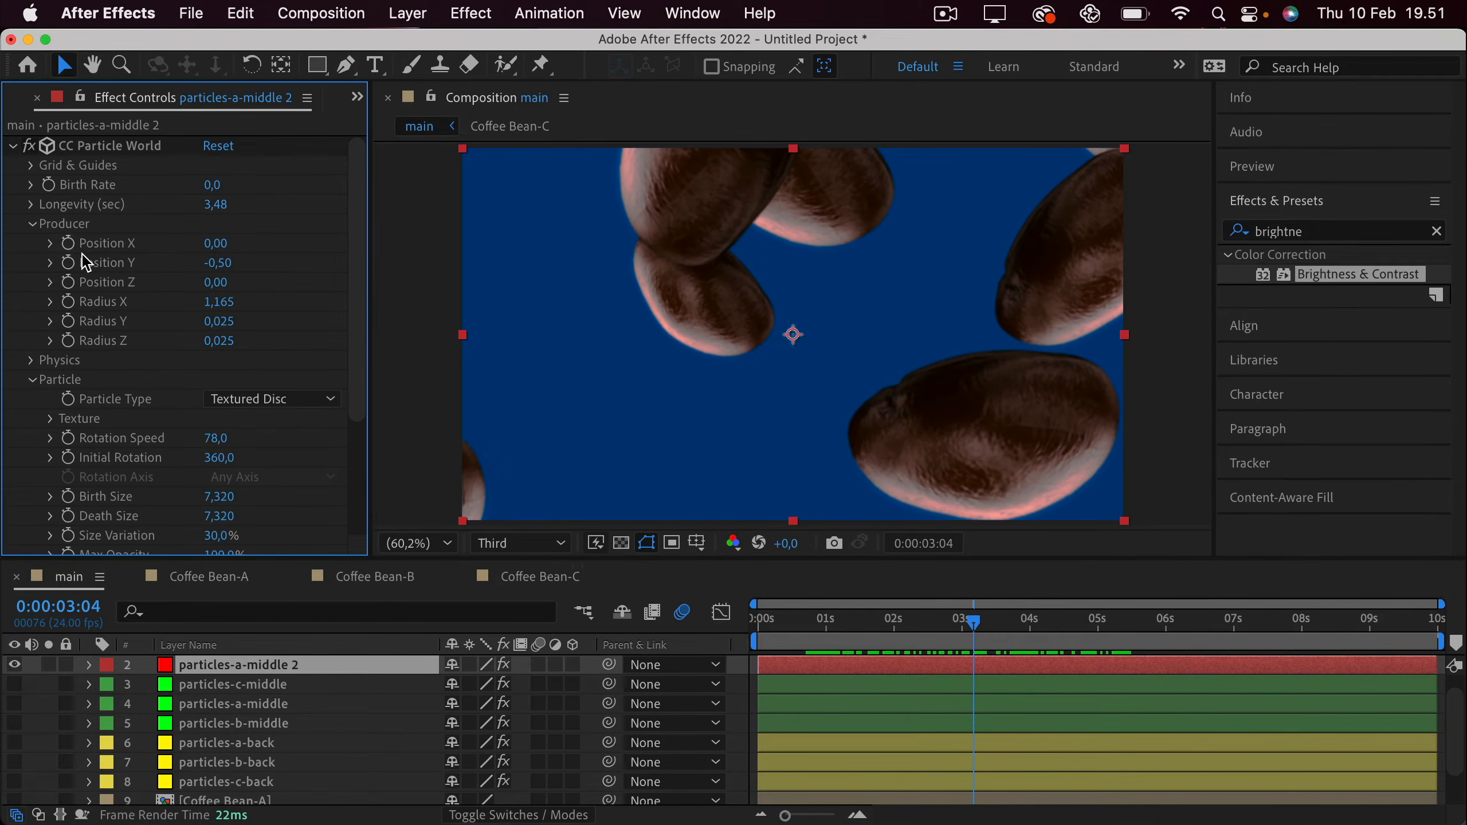
drag(218, 301, 796, 307)
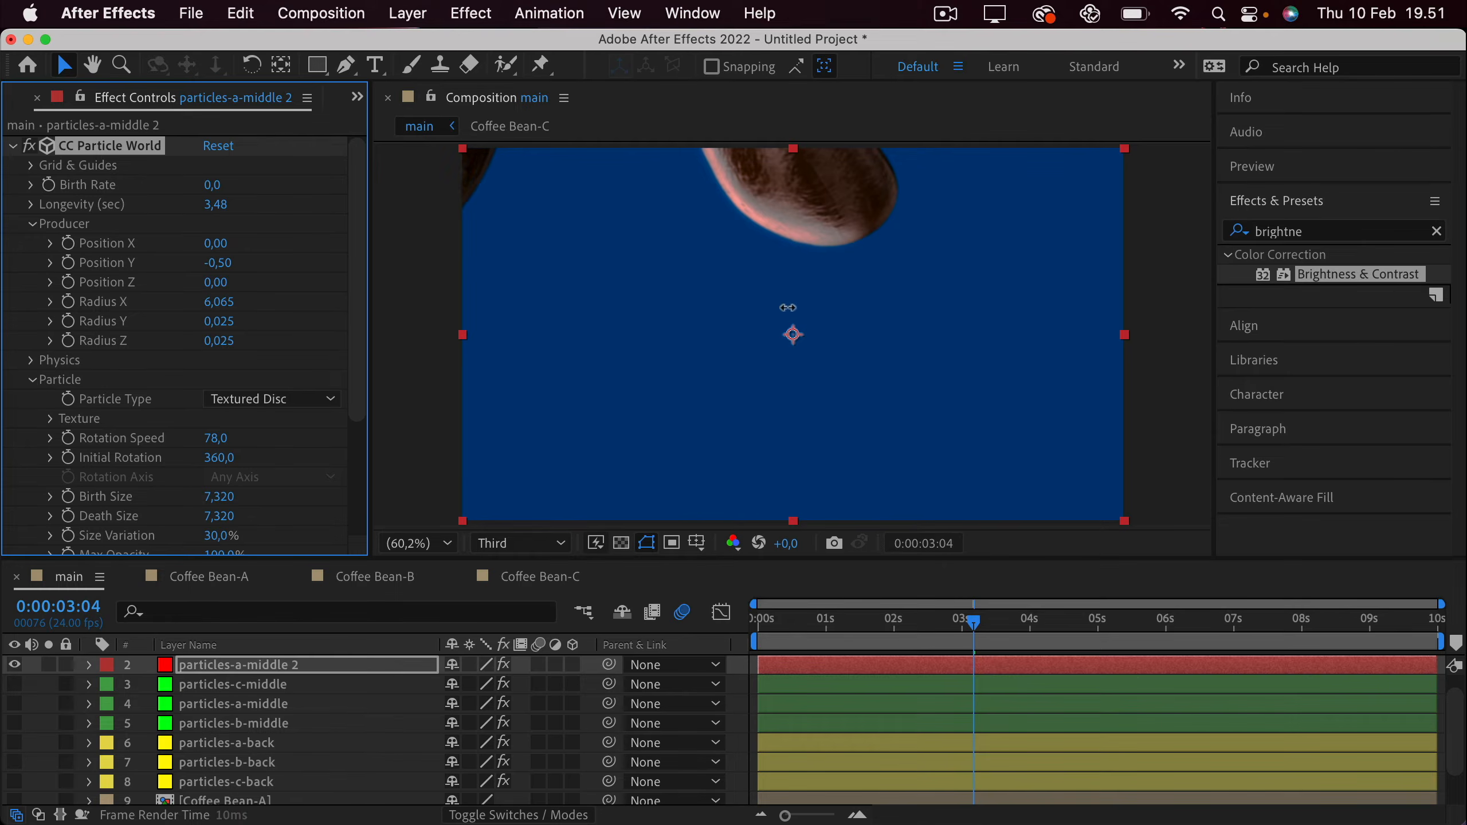
click(761, 624)
key(space)
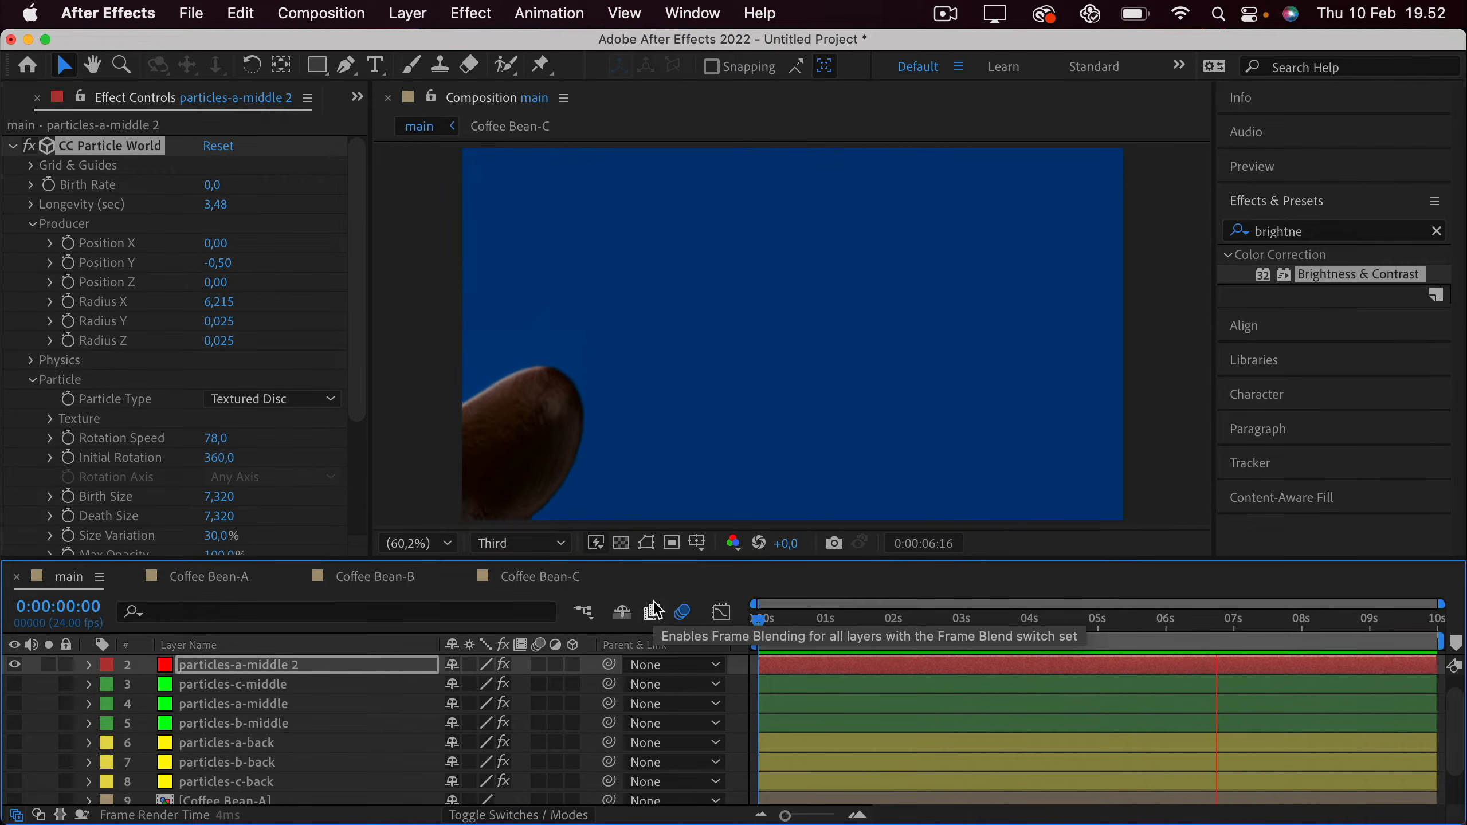
key(space)
Set the Physics Gravity of particles-a-middle 2 to 0,170 and preview the faster fall.
scroll(167, 446, down, 3)
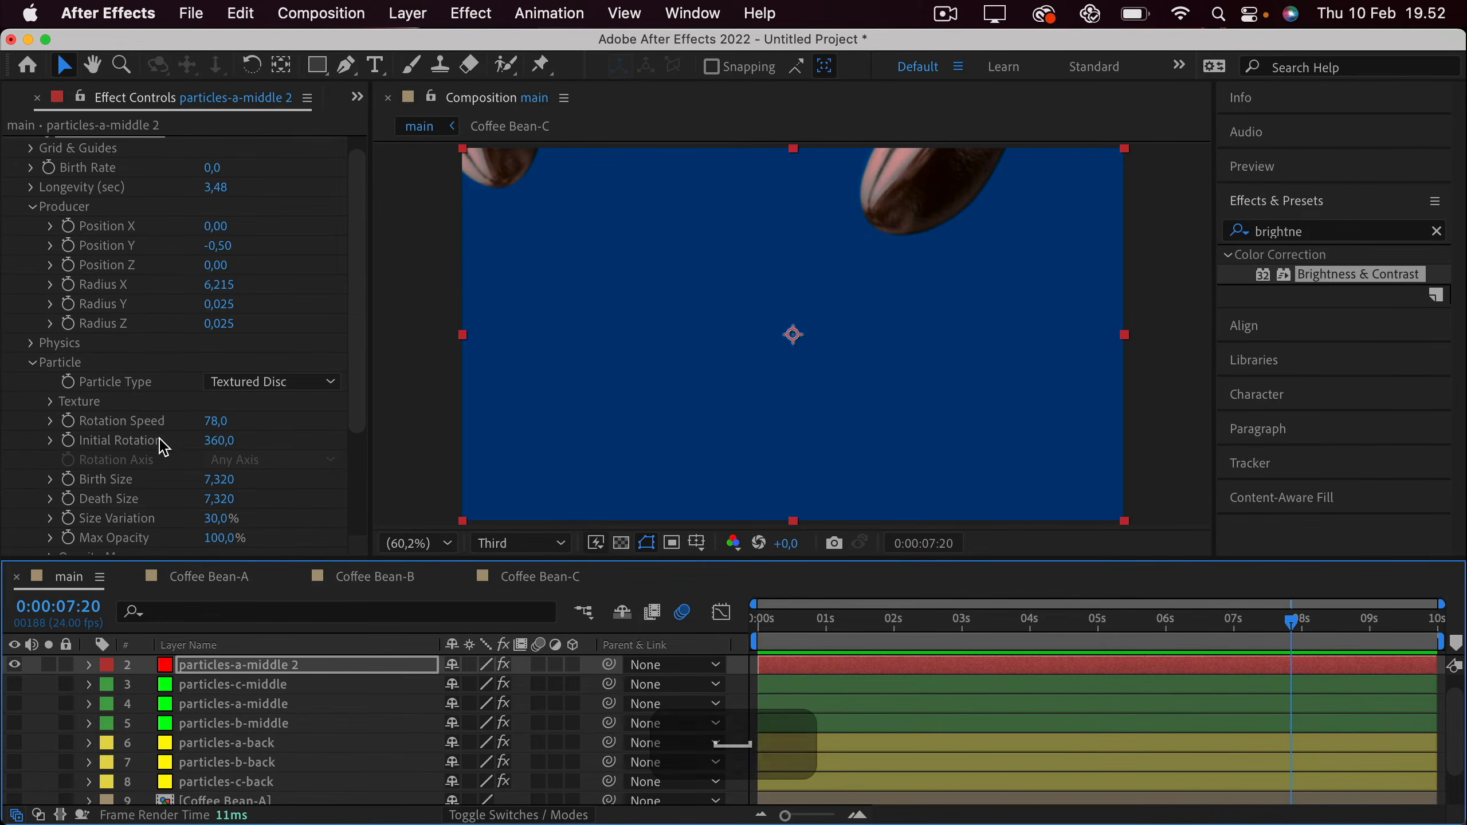
scroll(164, 447, down, 3)
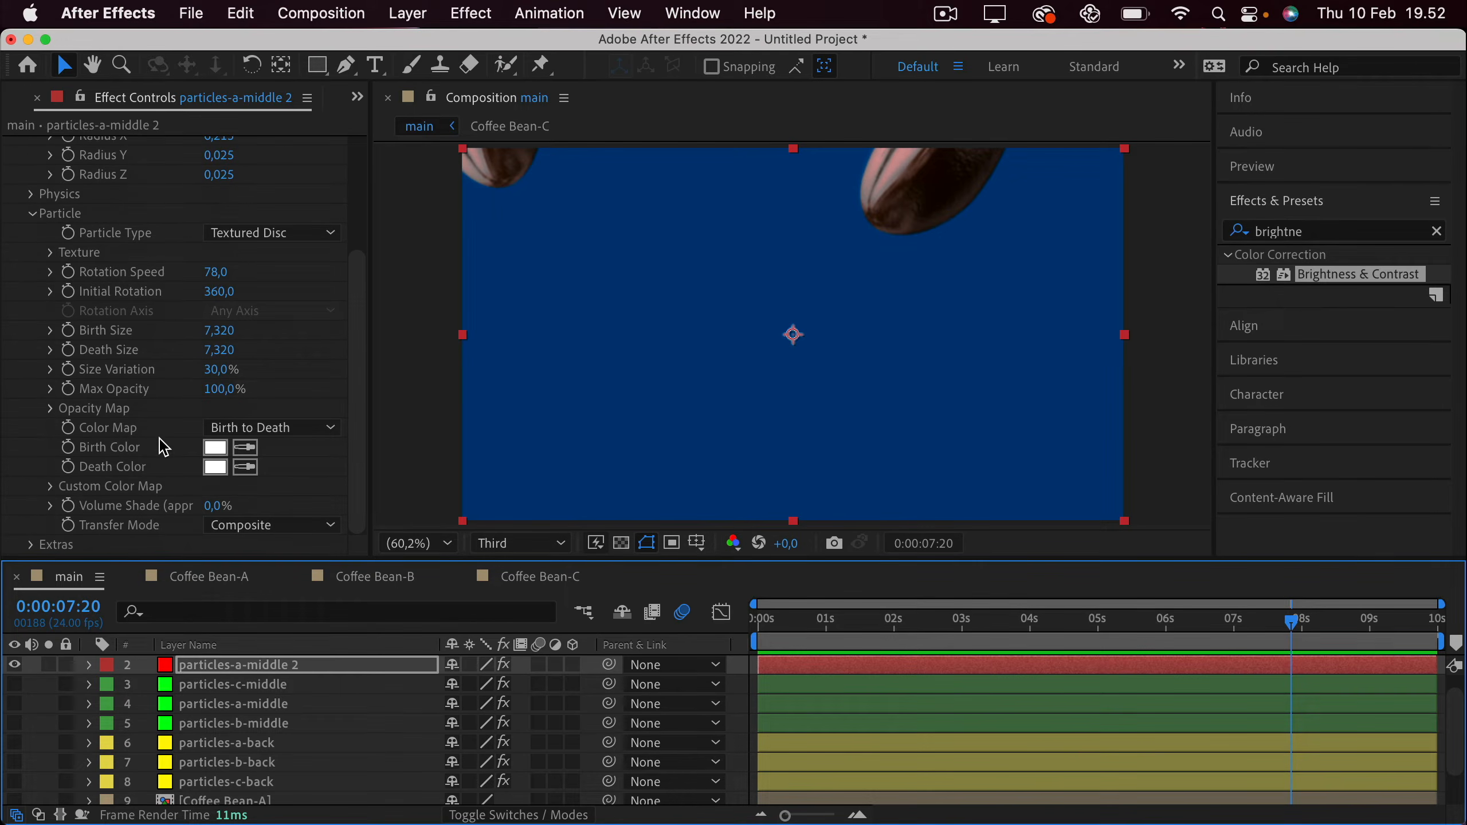
click(26, 194)
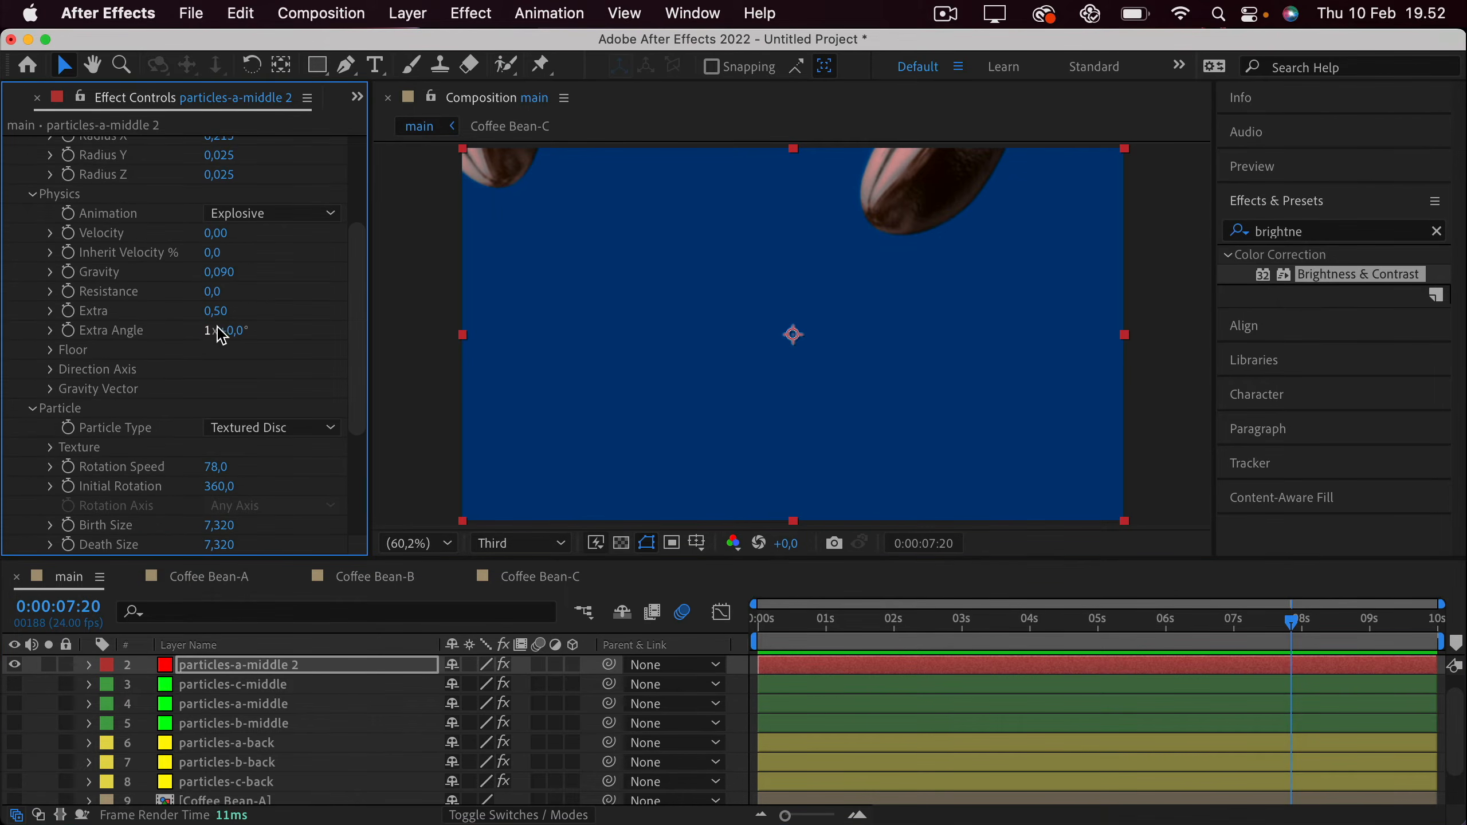
click(230, 272)
click(242, 273)
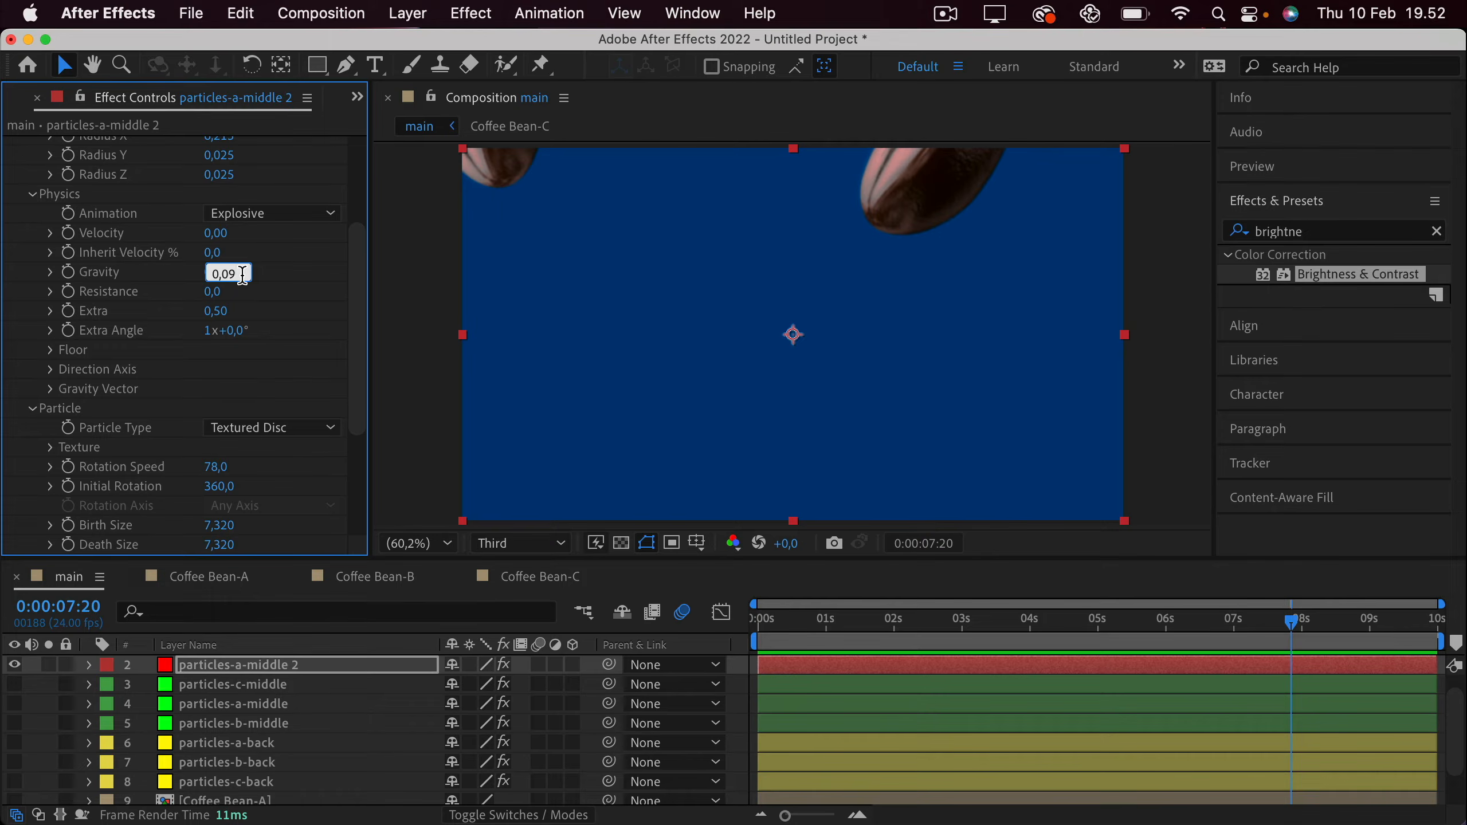
key(BackSpace)
text(170)
key(Return)
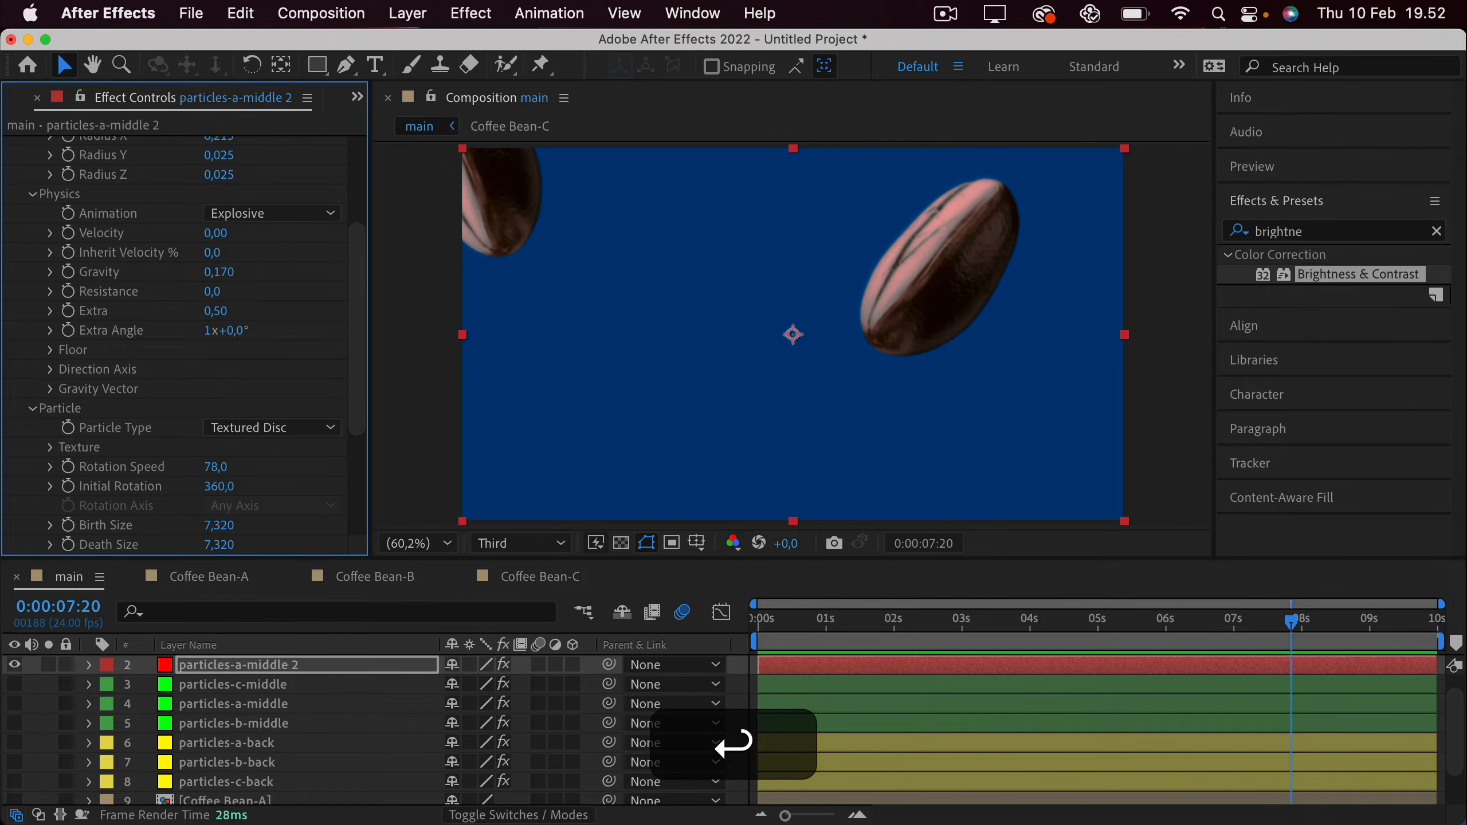
click(798, 620)
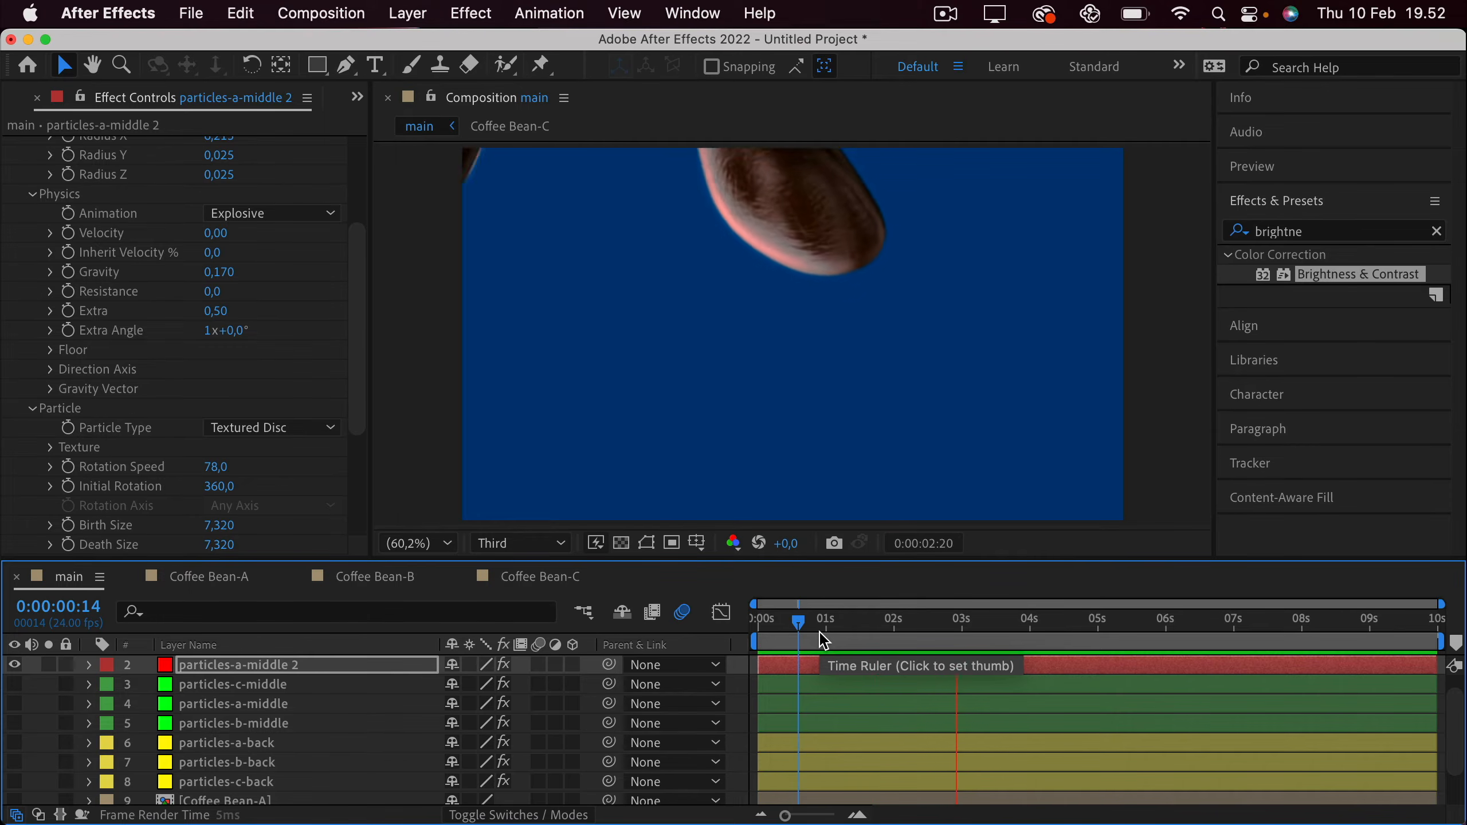
Set the Random Seed of particles-a-middle 2 to 120 and preview the new bean distribution from the start.
scroll(148, 545, down, 5)
click(33, 544)
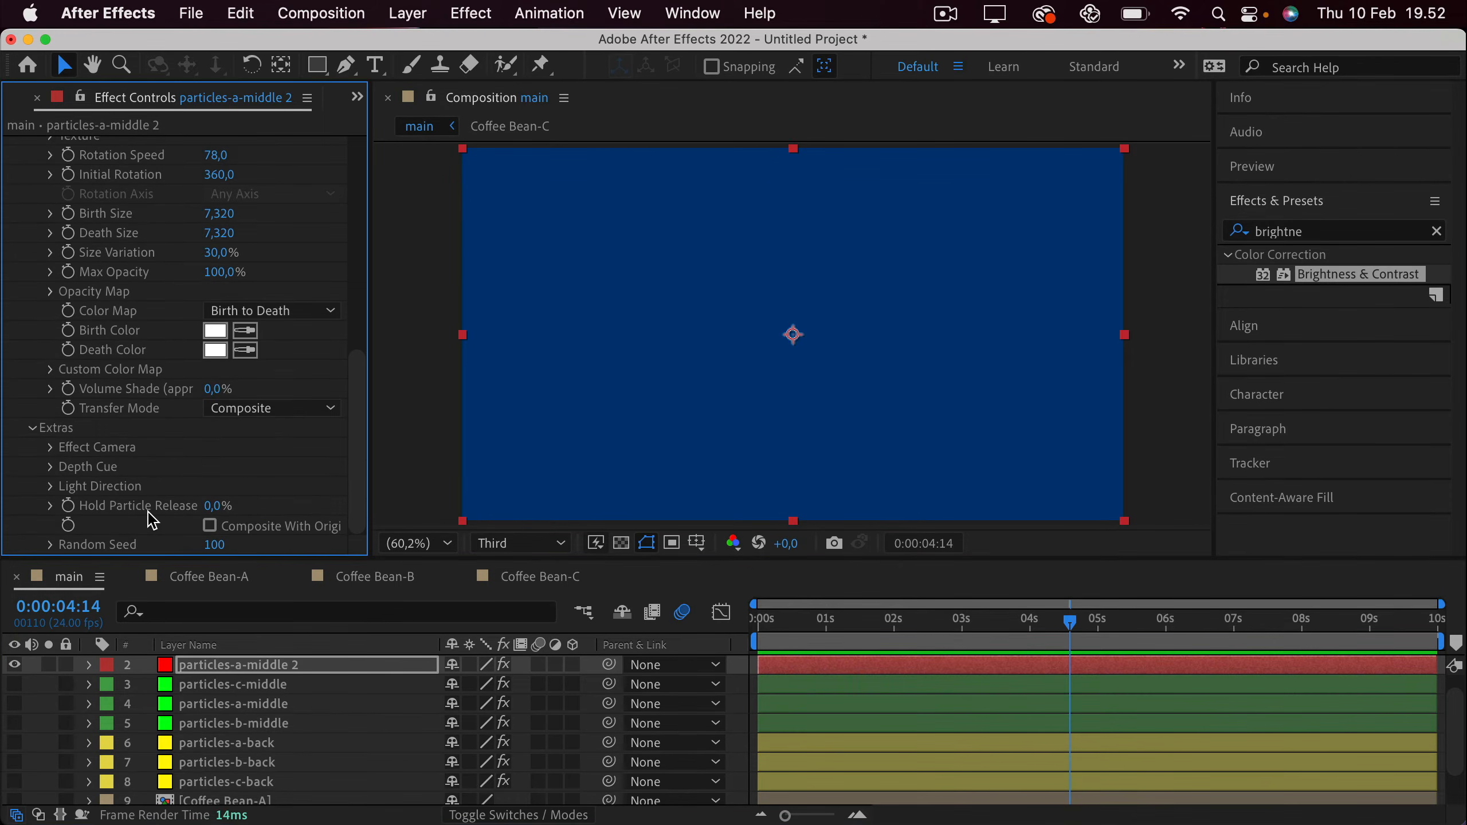
drag(215, 546, 221, 548)
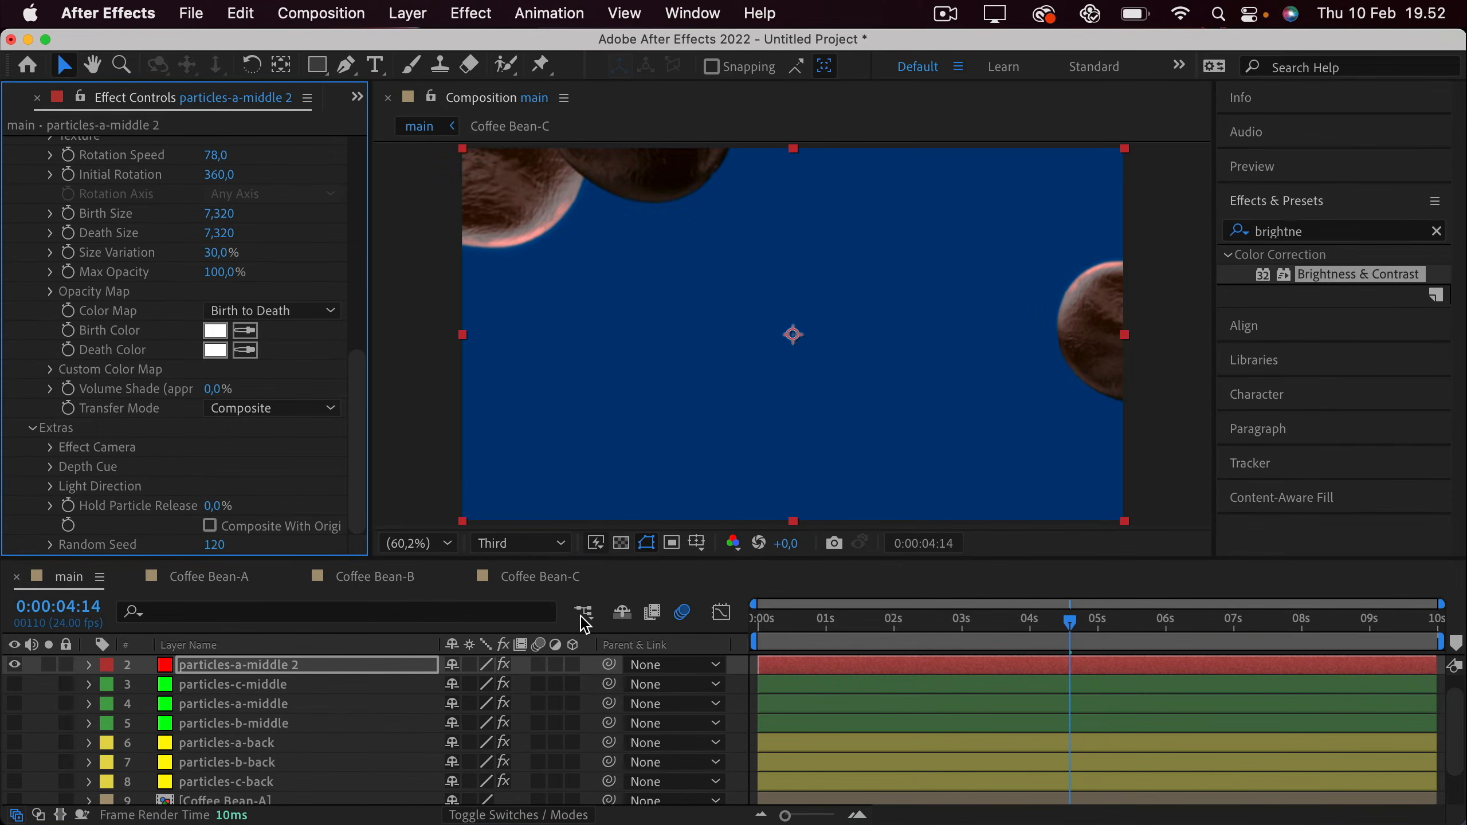
drag(821, 629, 635, 617)
key(space)
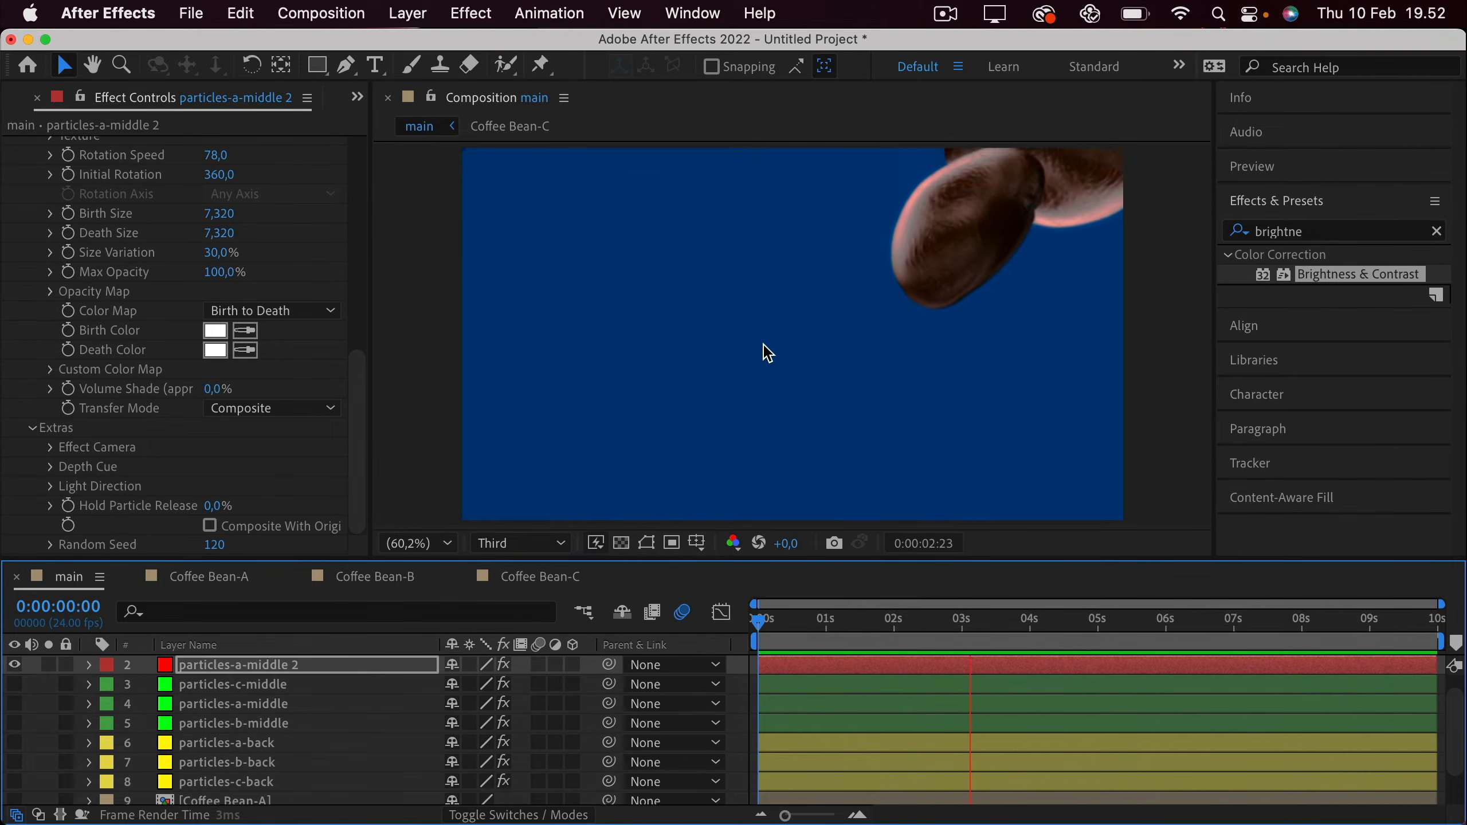
key(space)
Set the Random Seed of particles-a-middle 2 to 140 and preview the bean distribution.
drag(214, 545, 226, 548)
click(782, 620)
key(space)
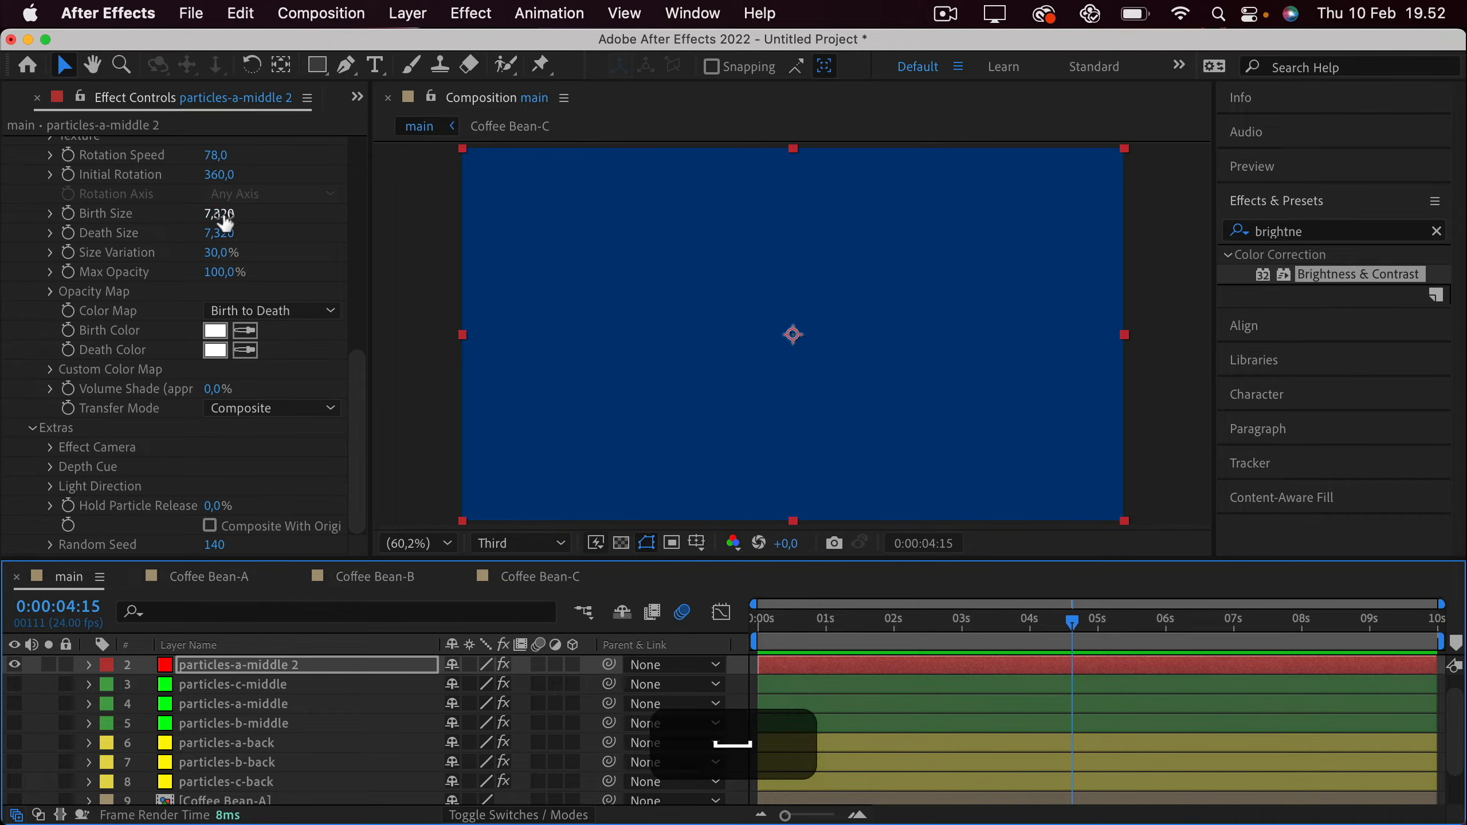
Set the Birth Size and Death Size of particles-a-middle 2 to 8,020 and preview the larger beans.
drag(219, 213, 292, 226)
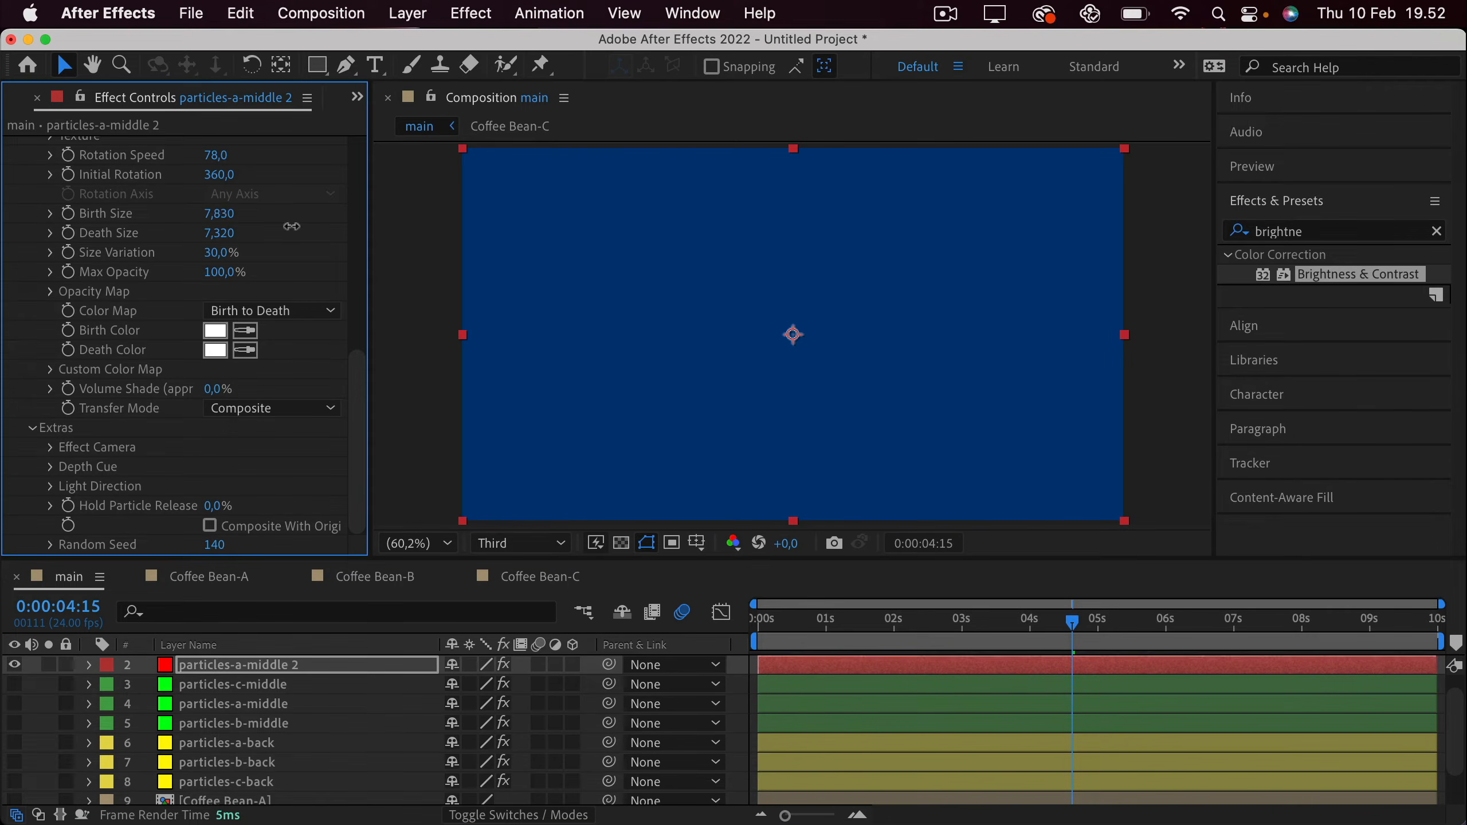
click(224, 210)
key(super+c)
click(221, 235)
key(super+v)
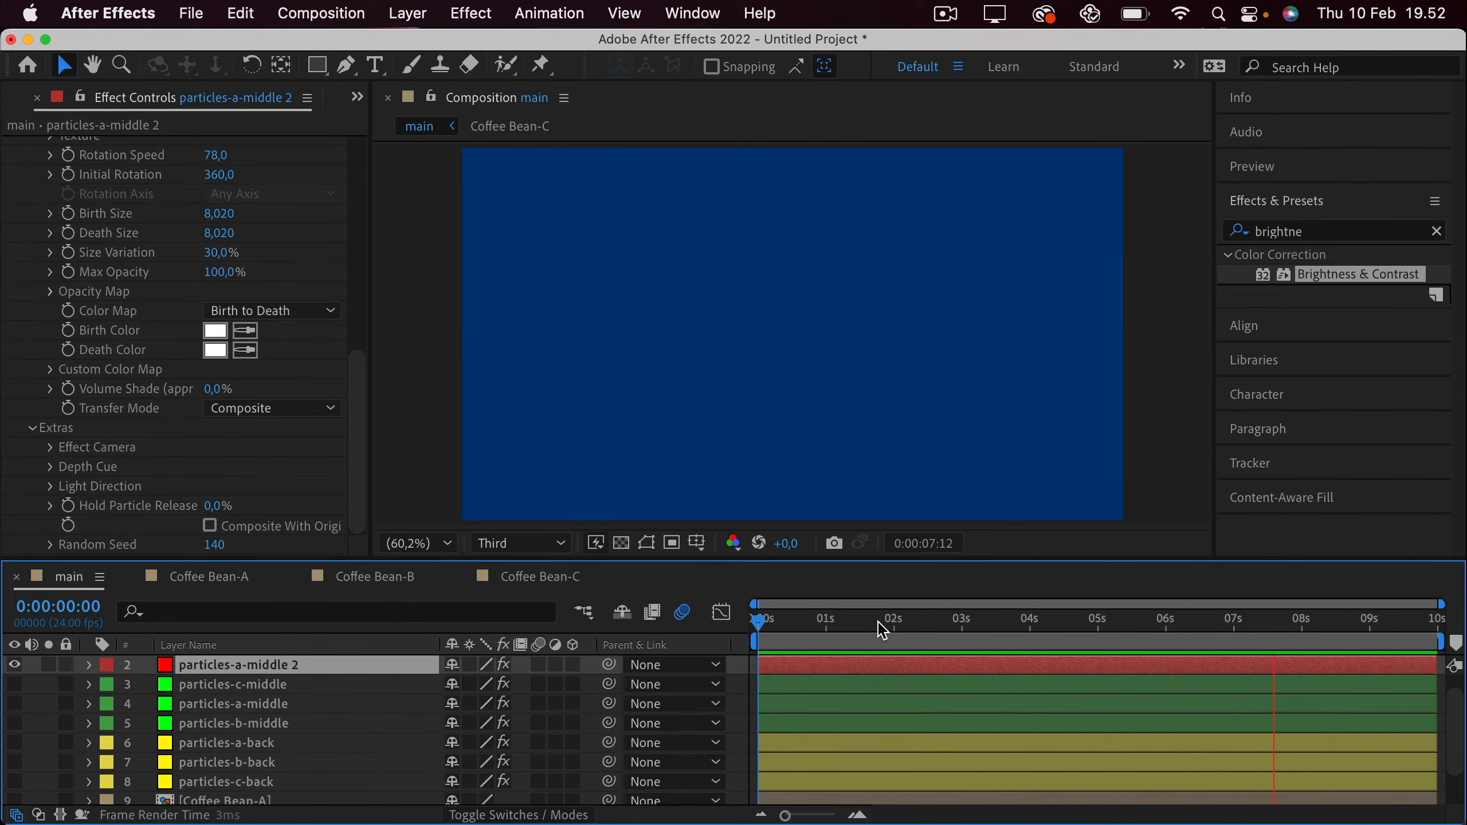
click(646, 544)
Duplicate the particles-a-middle 2 layer and rename the copy particles-c-front.
scroll(96, 284, up, 2)
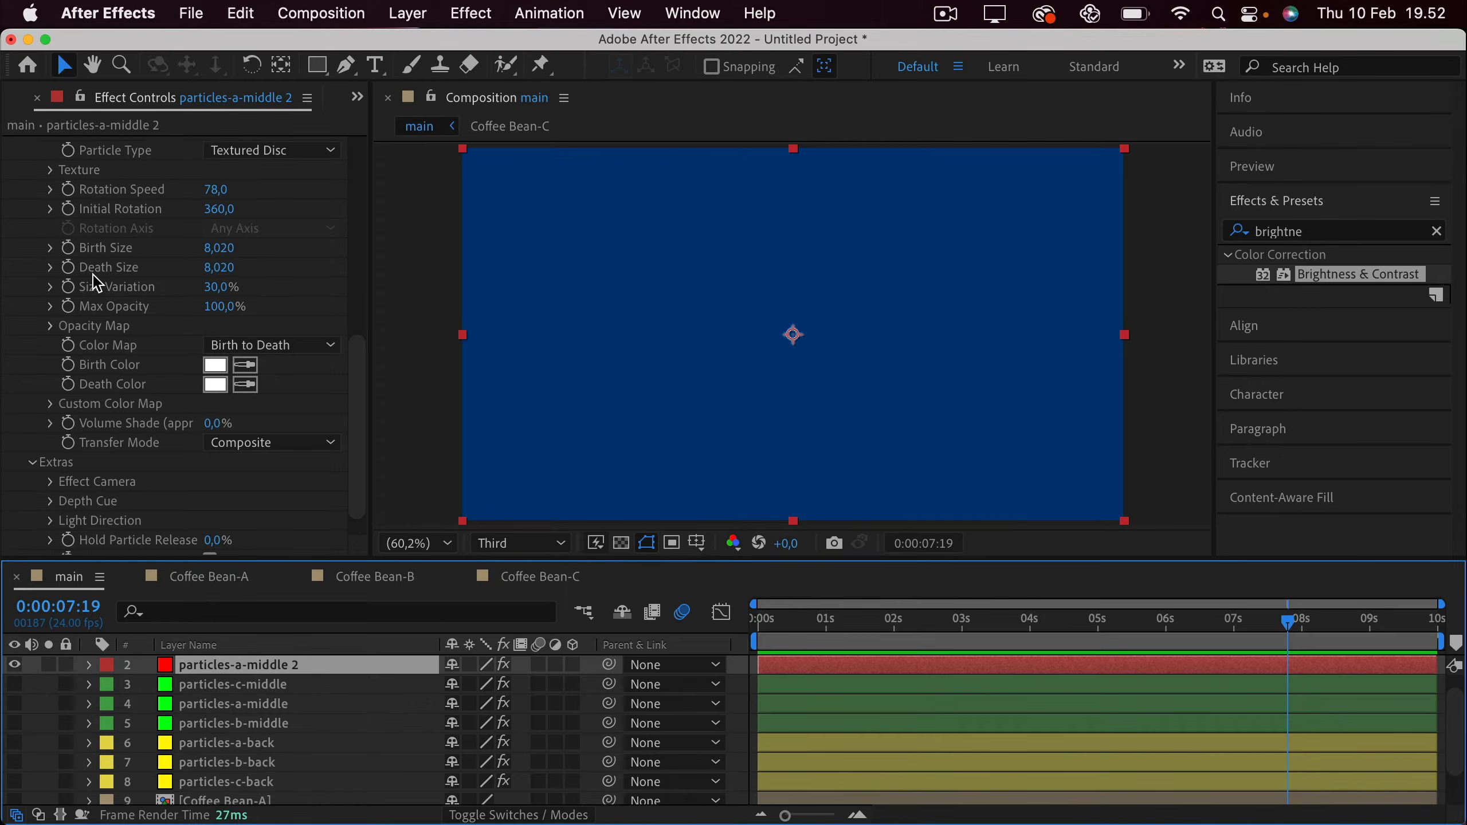
scroll(96, 283, up, 4)
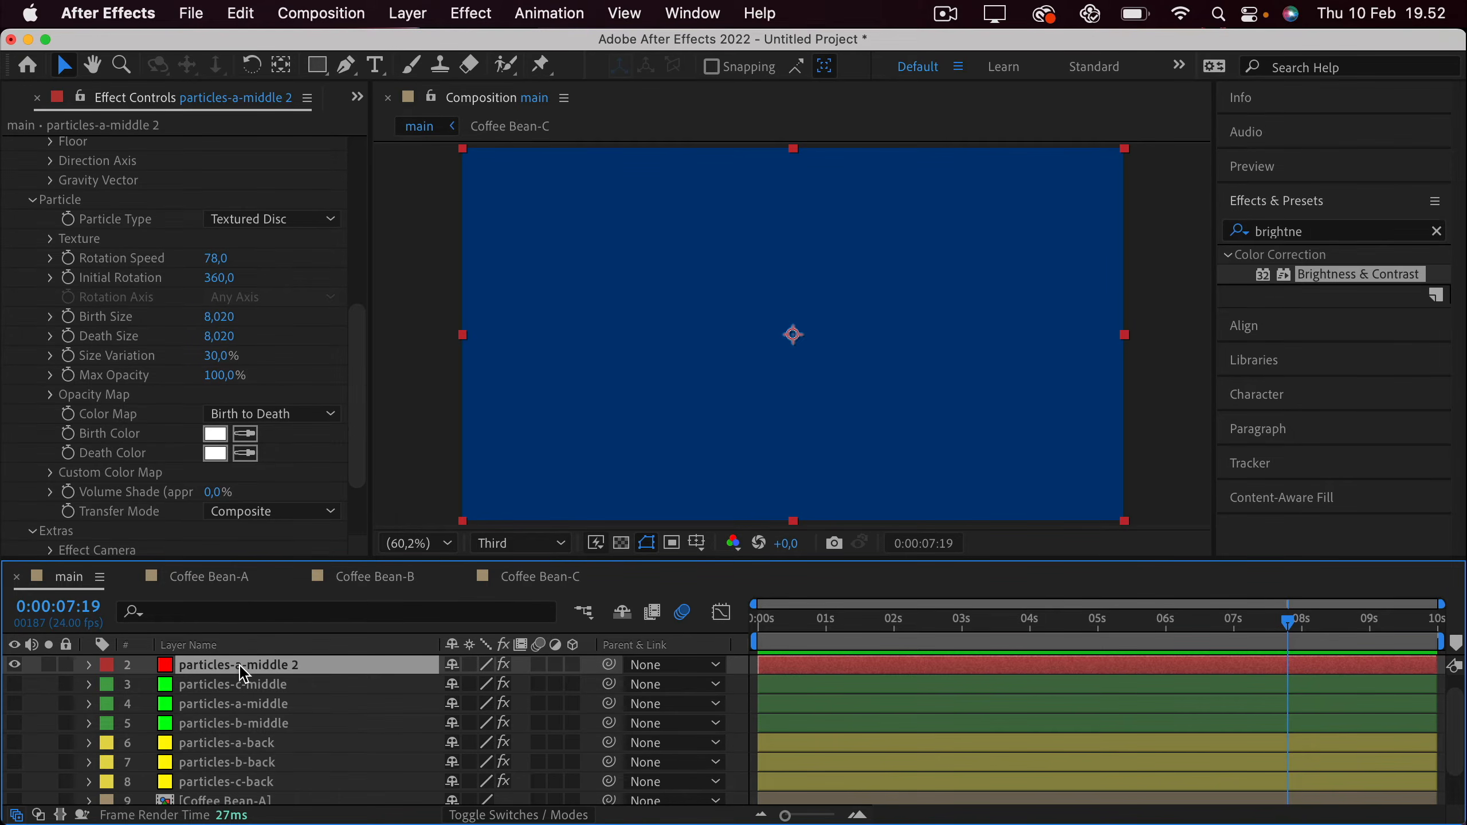
key(super+d)
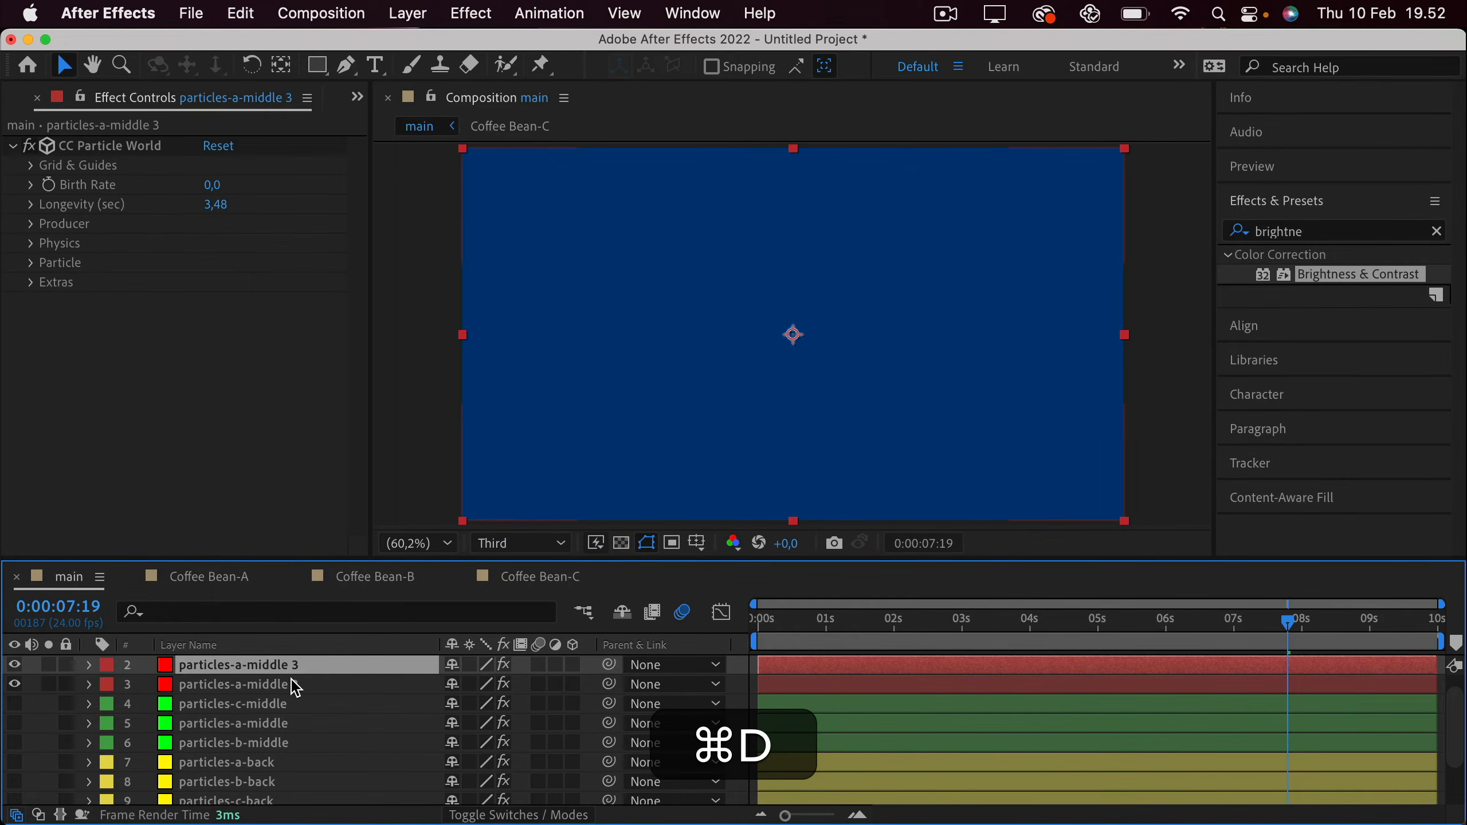
key(Return)
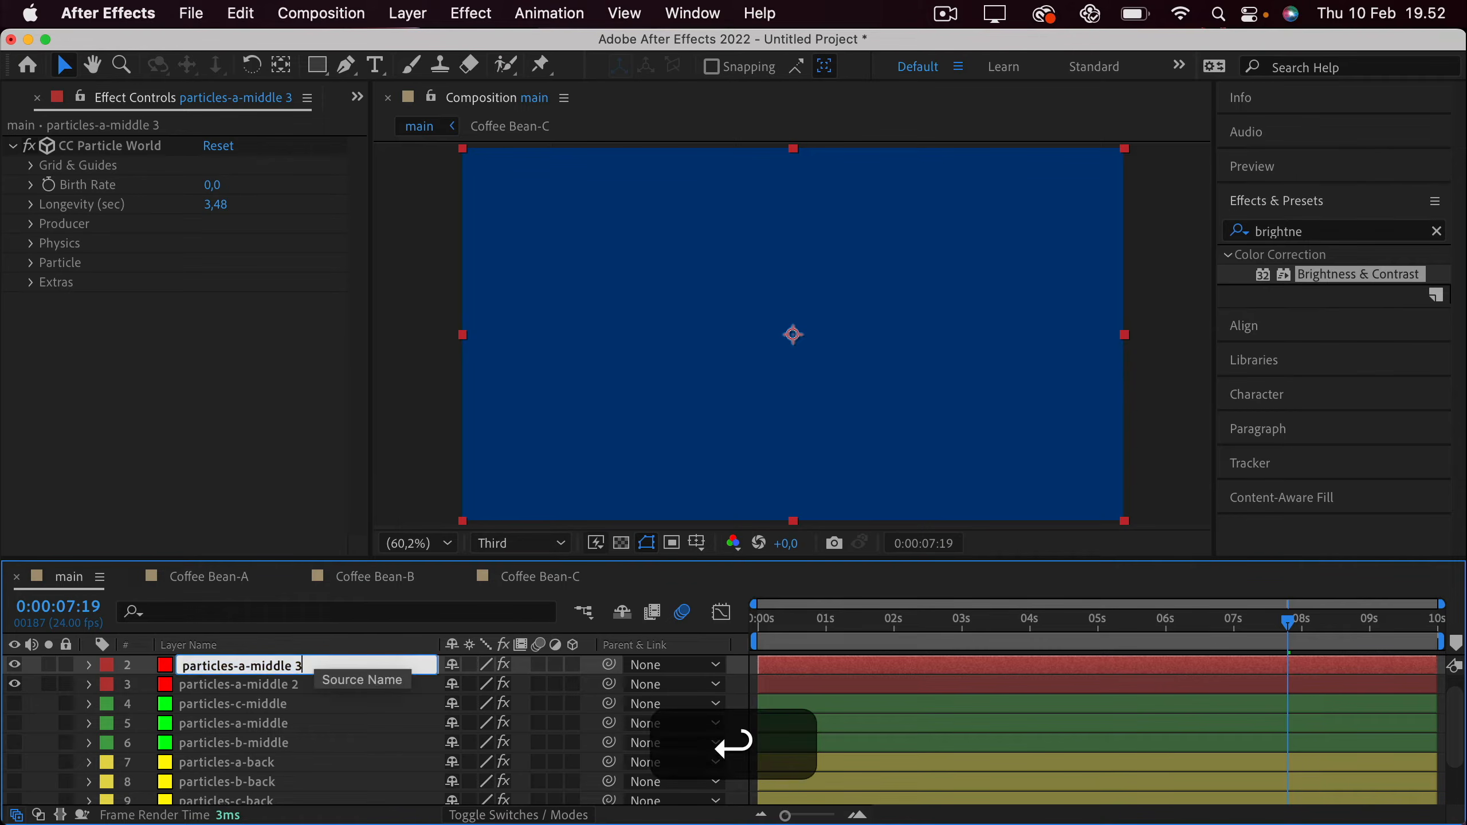
key(BackSpace)
key(BackSpace)
key(Left)
key(Left)
key(BackSpace)
text(c)
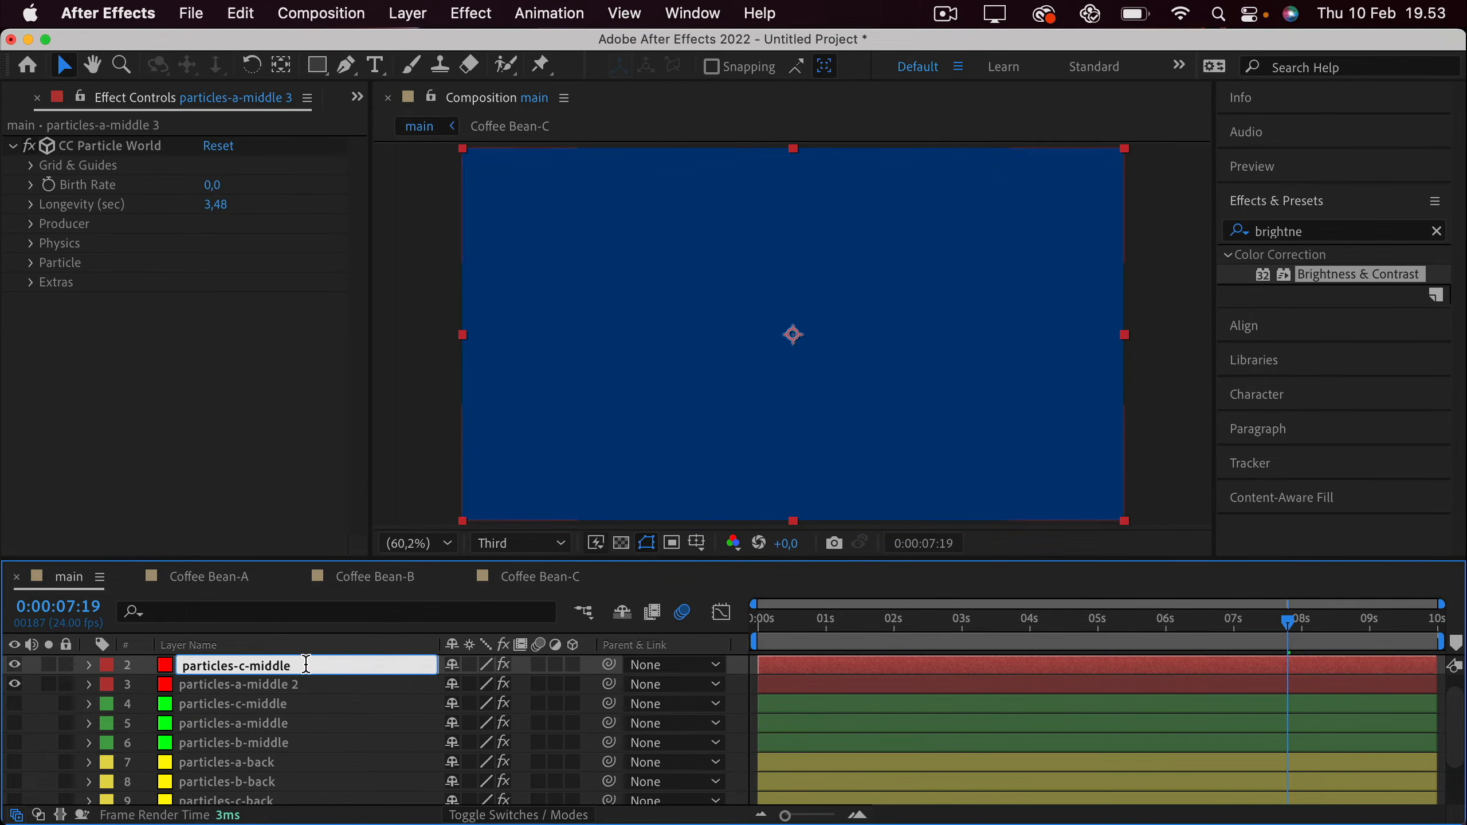
drag(306, 666, 249, 665)
text(front)
key(Return)
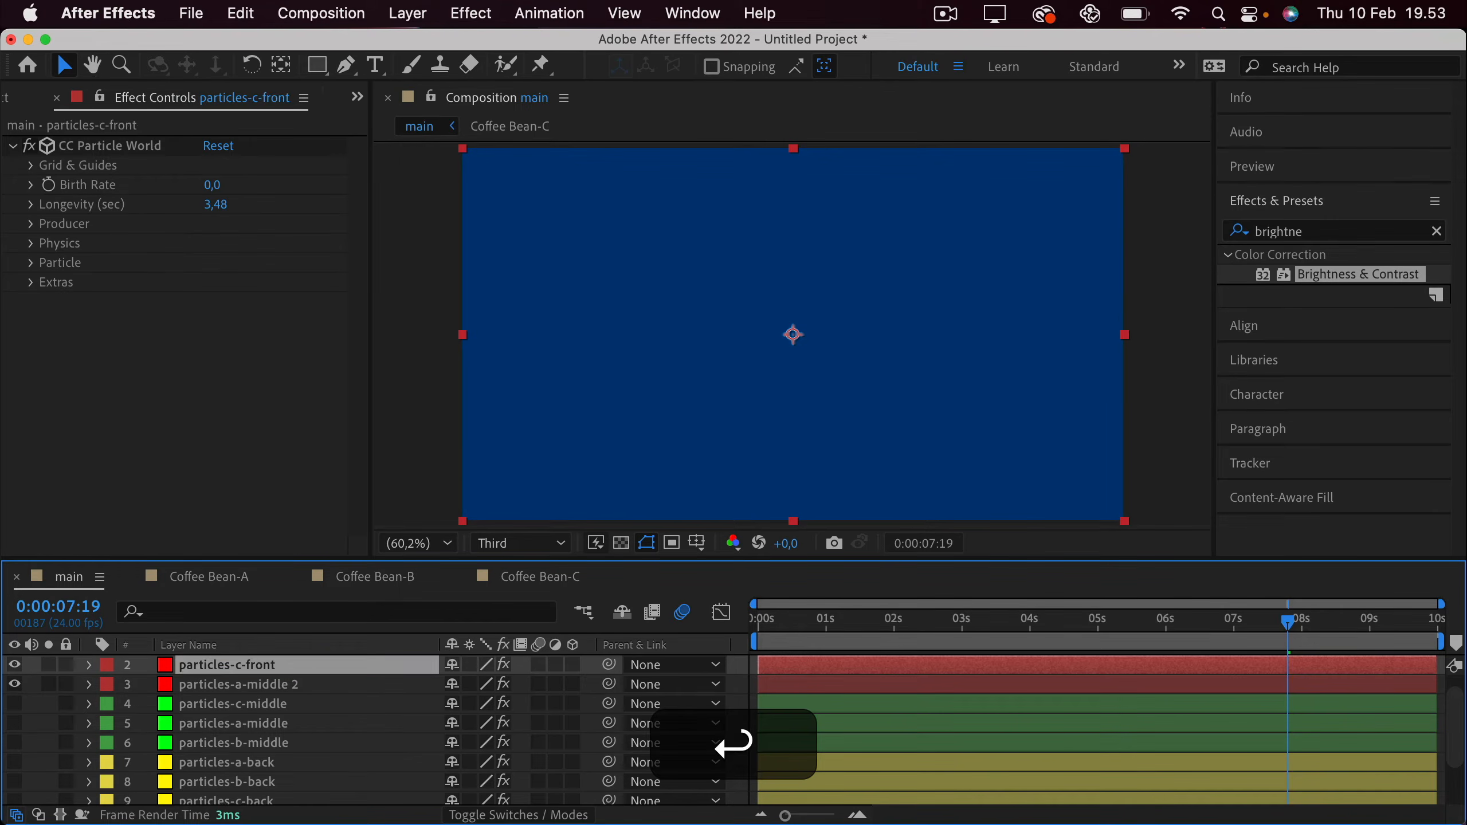
Rename the particles-a-middle 2 layer as particles-a-front.
click(322, 688)
key(Return)
key(BackSpace)
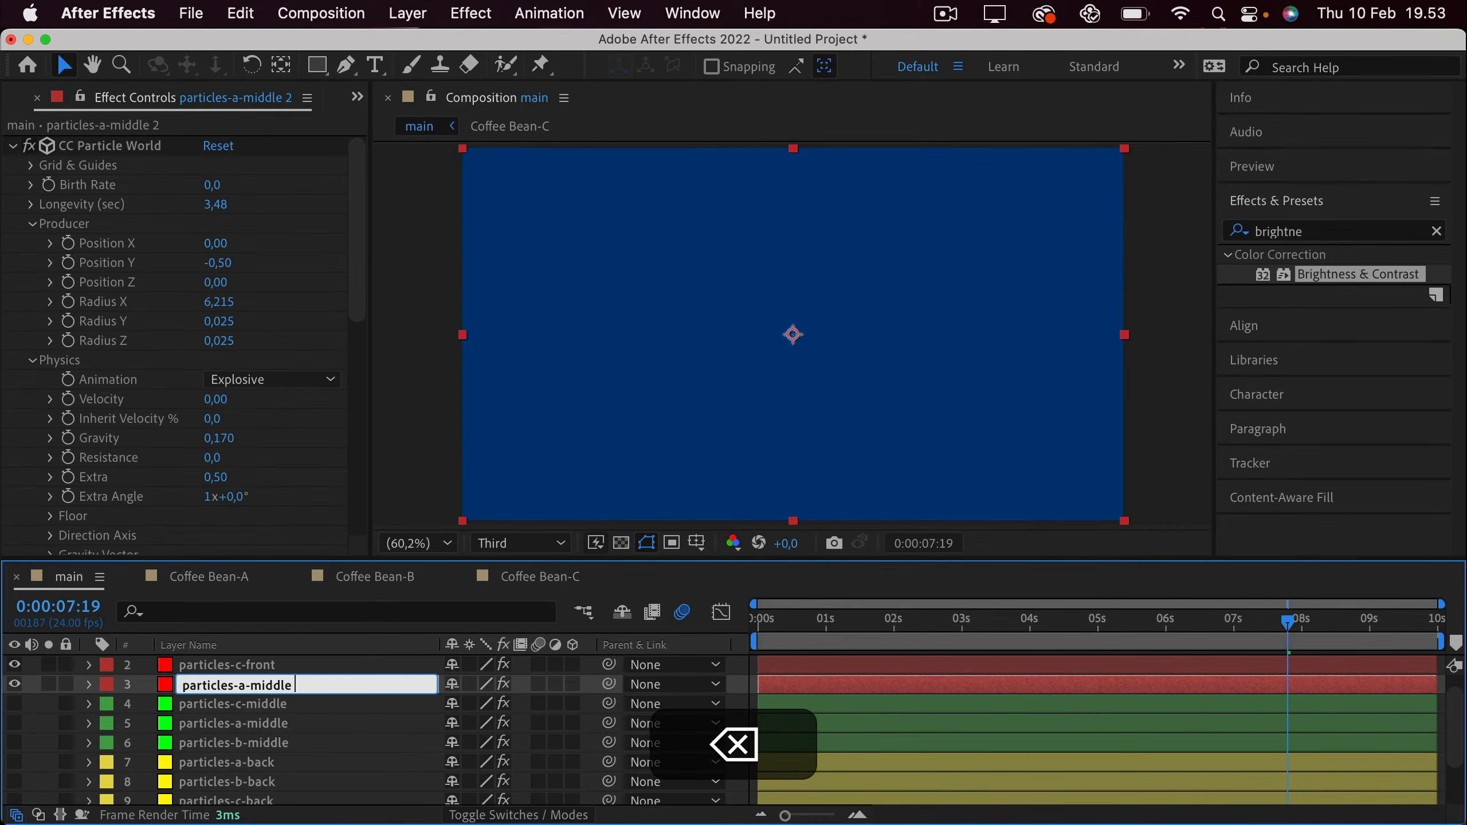
text(front)
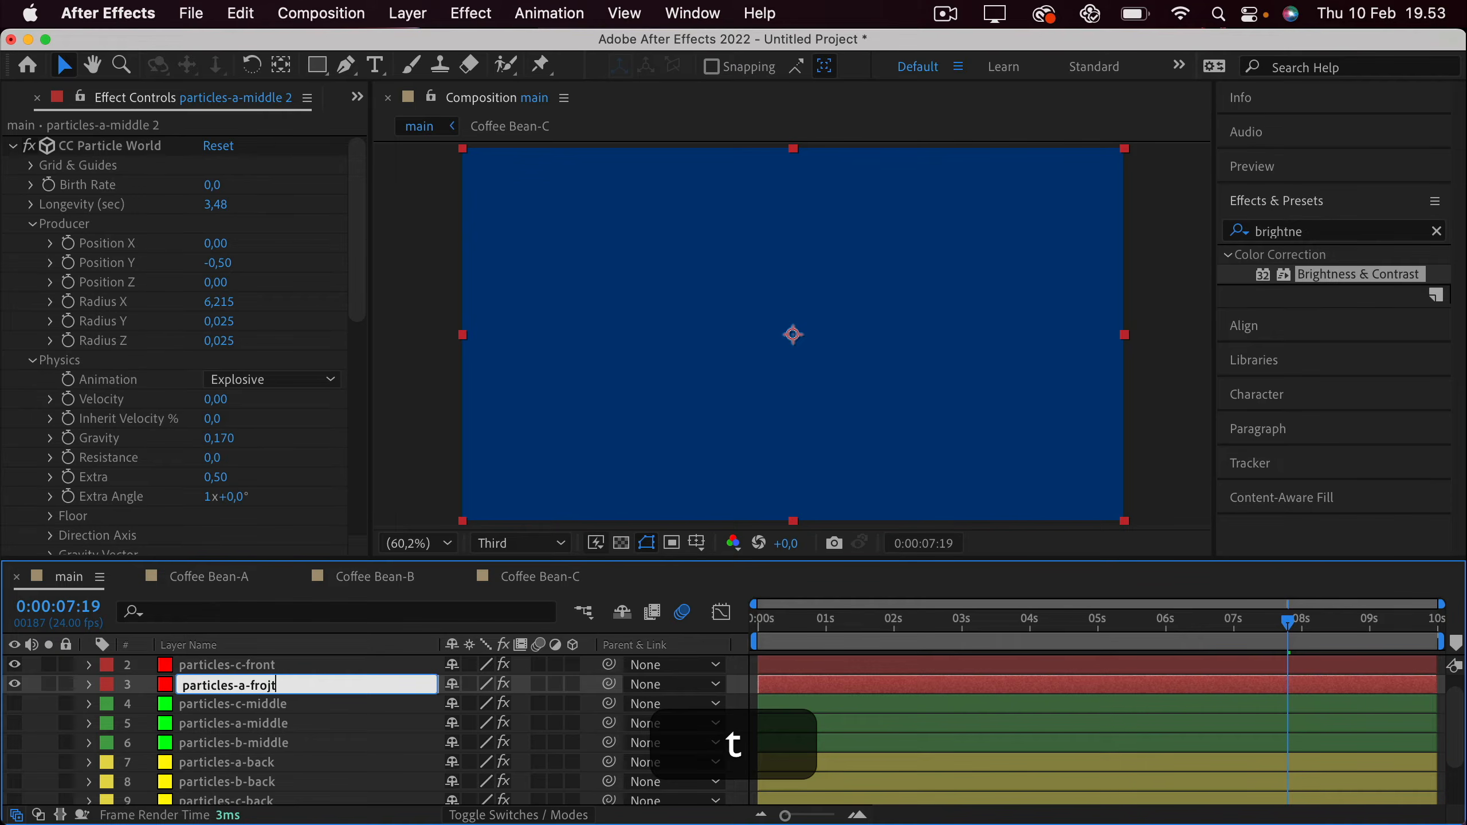
key(Return)
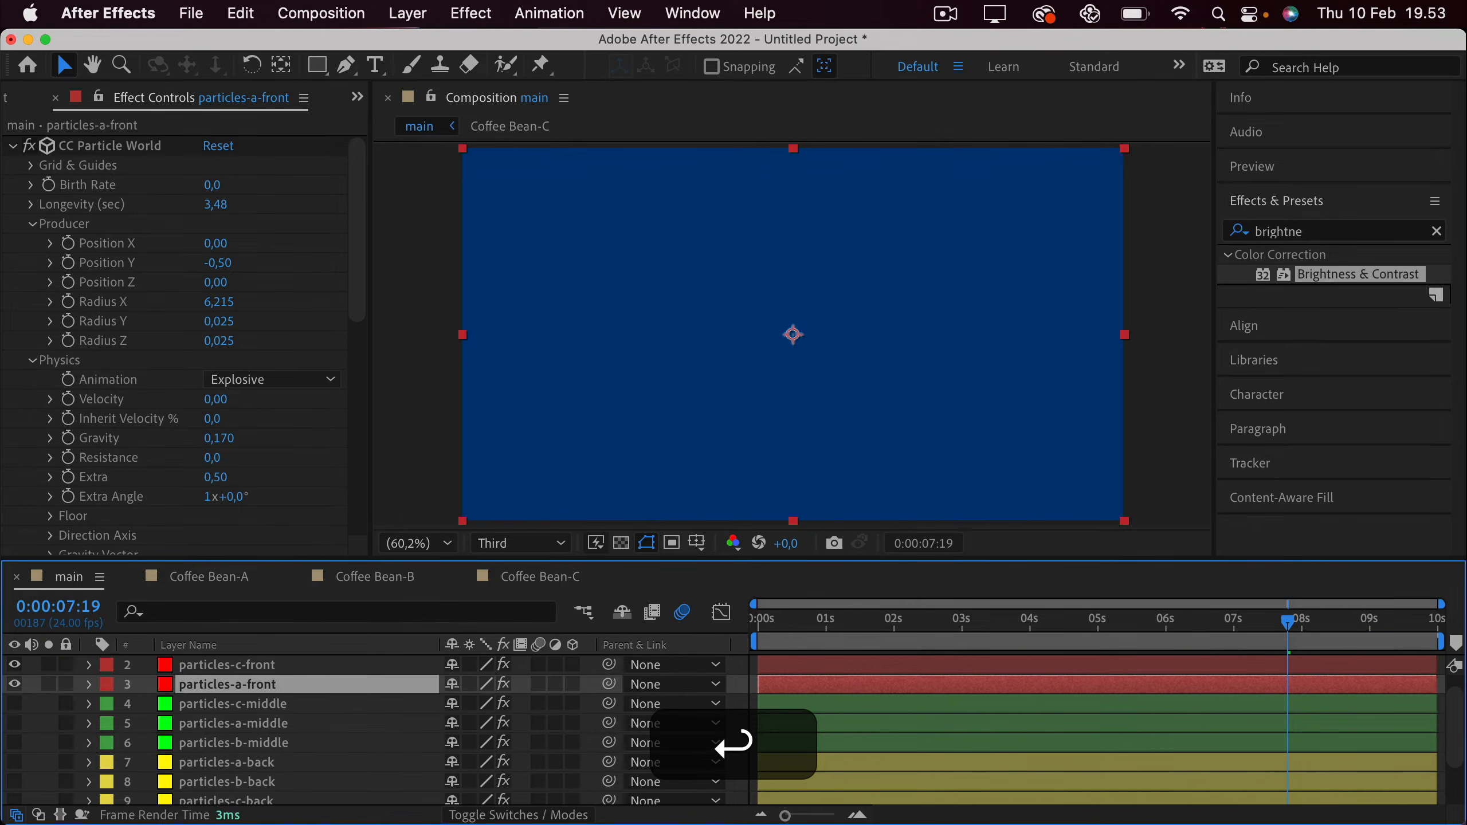
Hide the particles-a-front layer and set the Random Seed of particles-c-front to 390.
click(322, 666)
click(20, 683)
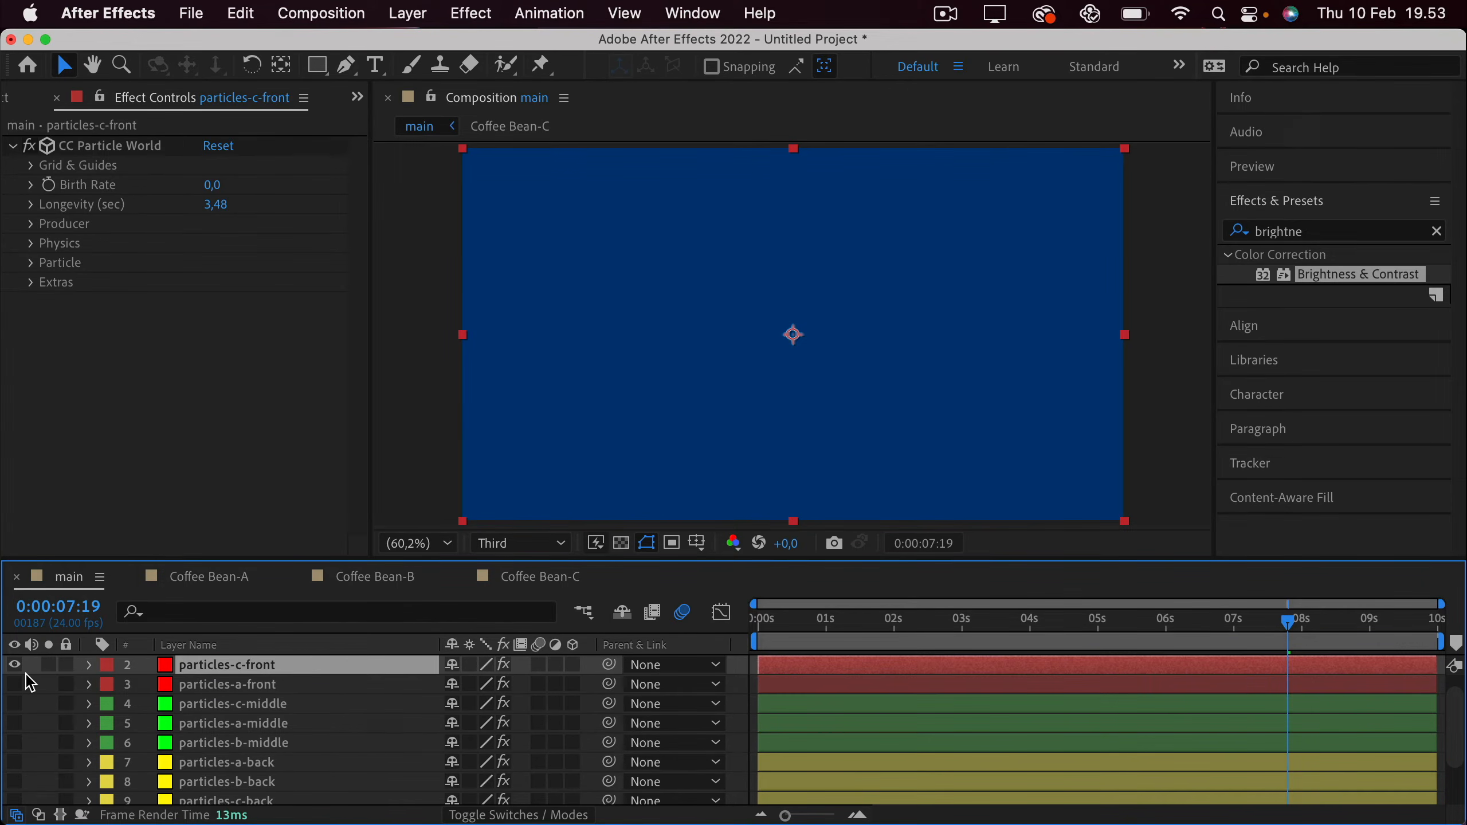
click(31, 282)
drag(215, 402, 245, 406)
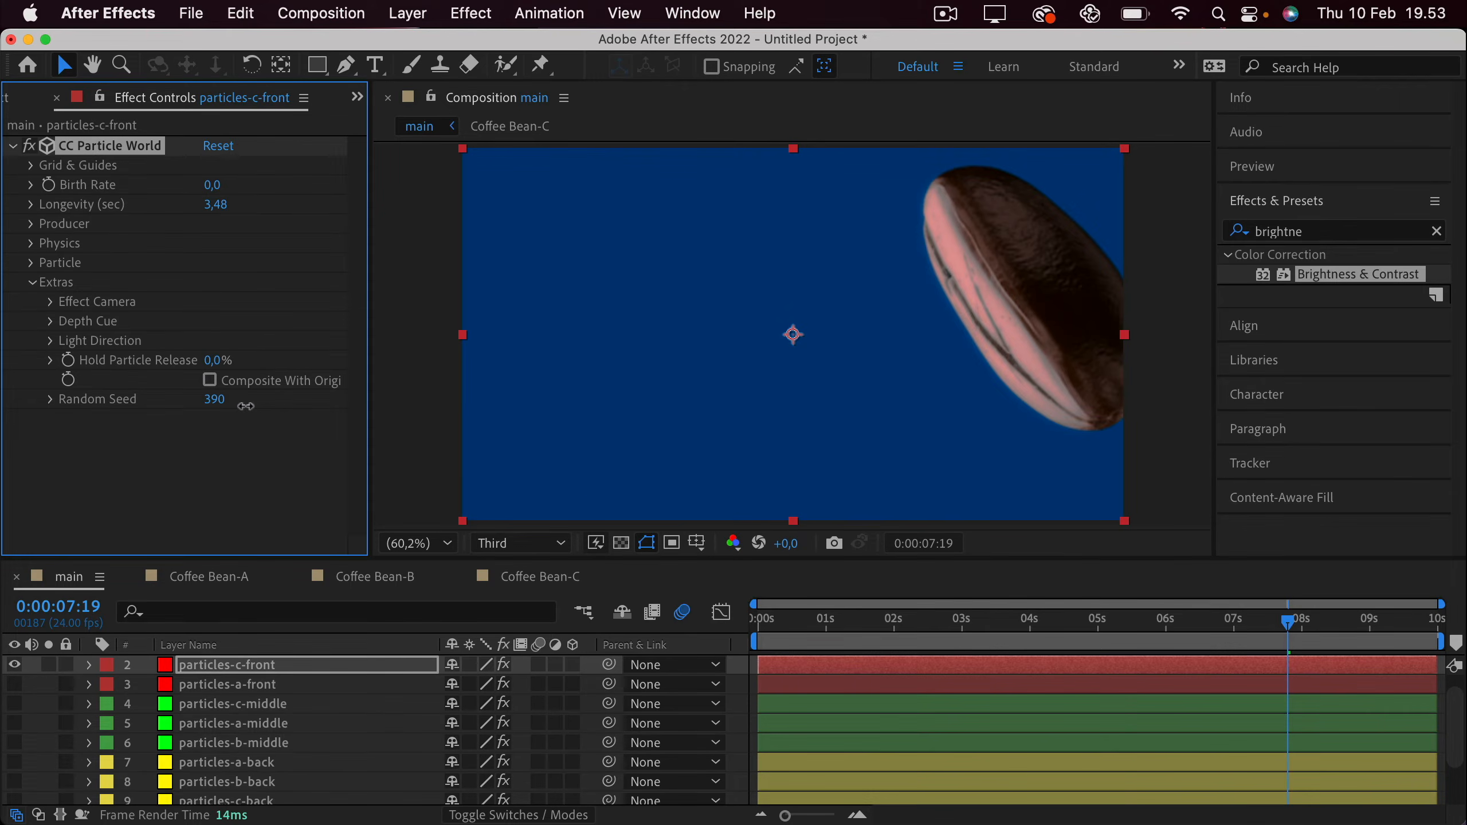
Set the particle Texture Layer of particles-c-front to Coffee Bean-C and scrub through the animation to 0:00:05:14.
click(30, 262)
scroll(73, 289, down, 1)
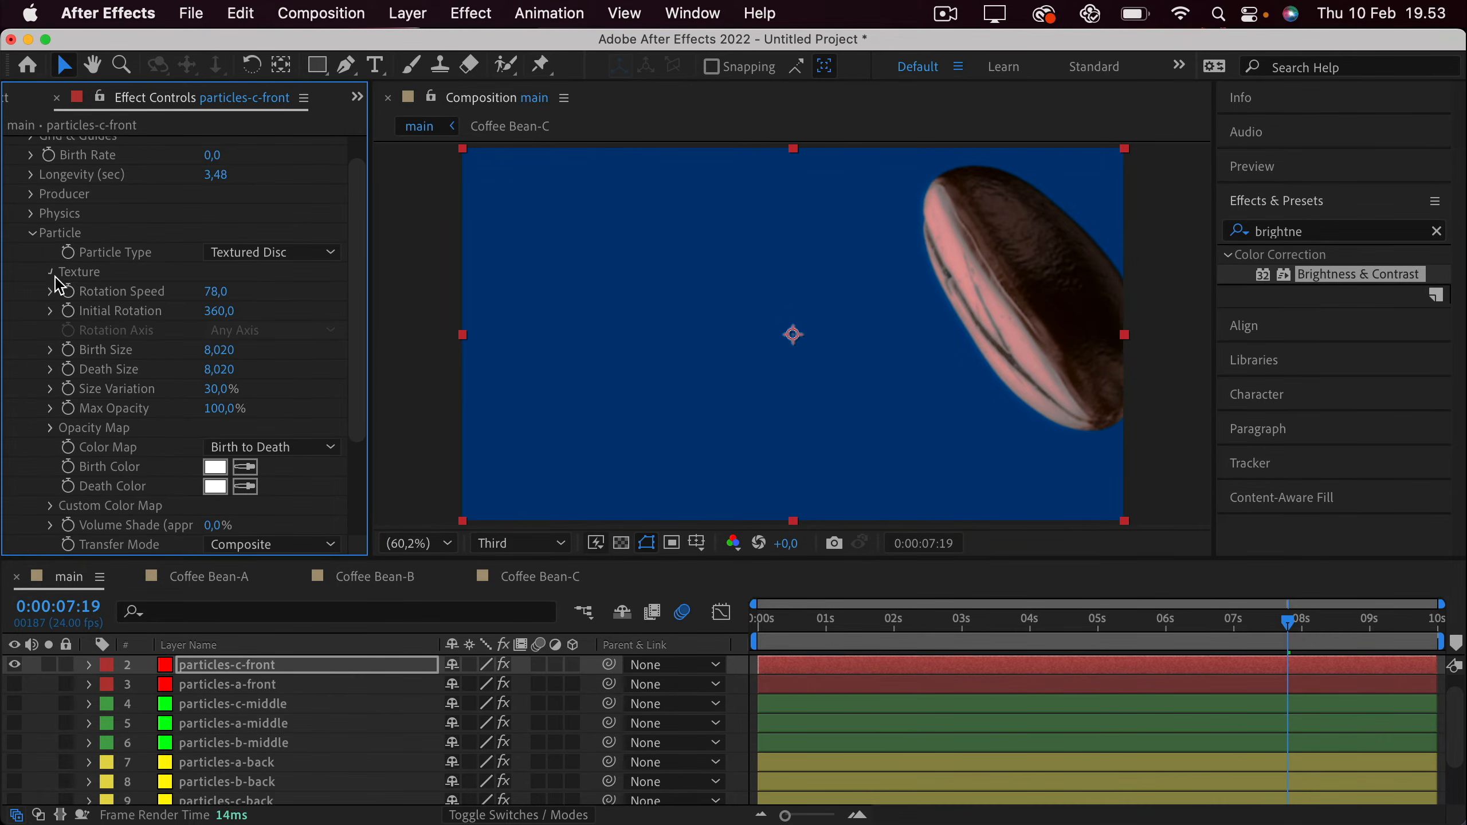
click(52, 273)
click(237, 291)
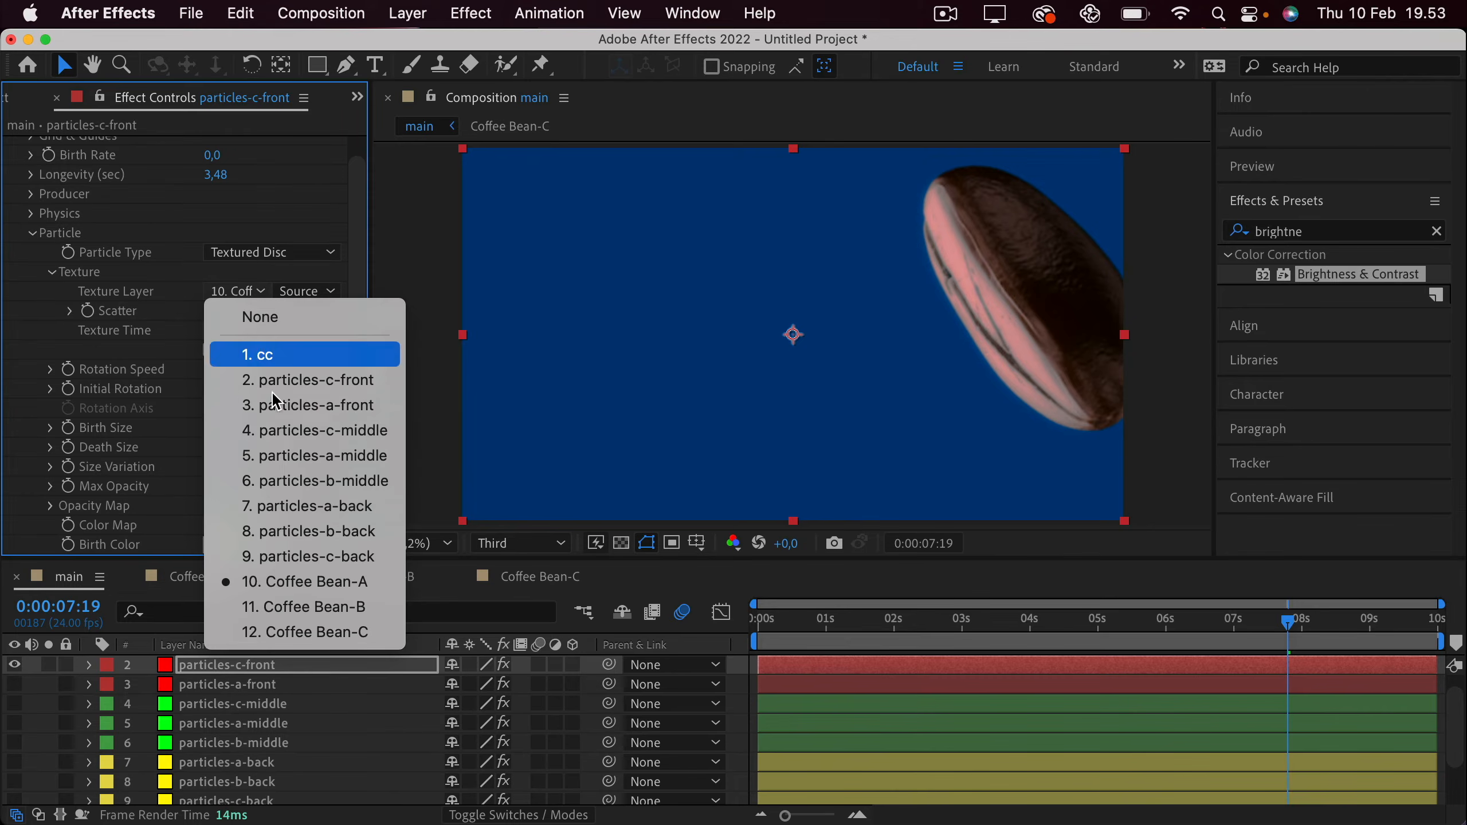
click(300, 633)
drag(812, 625, 1138, 662)
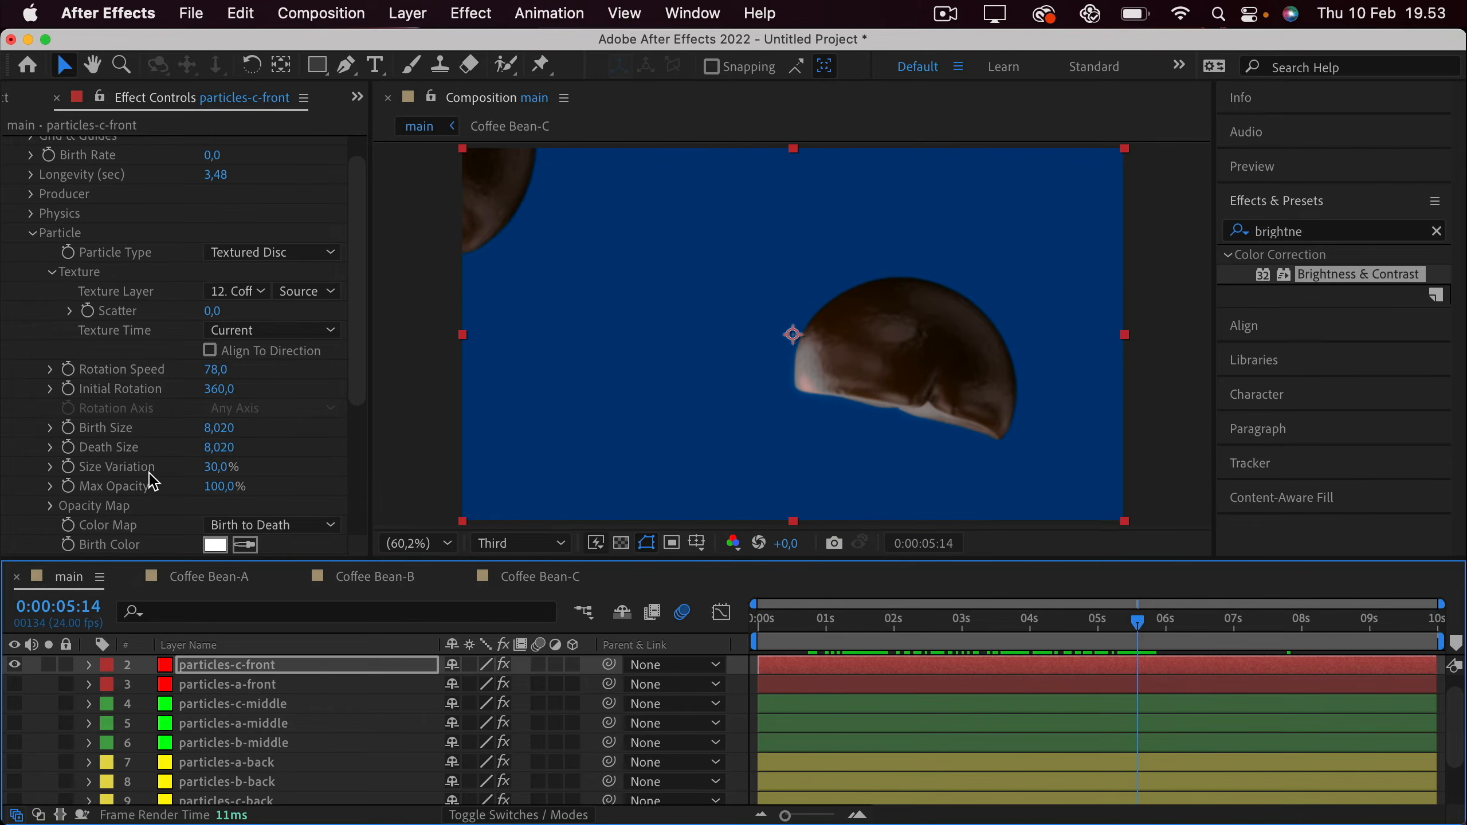
Set both the Birth Size and Death Size of particles-c-front to 6,800.
scroll(153, 481, up, 1)
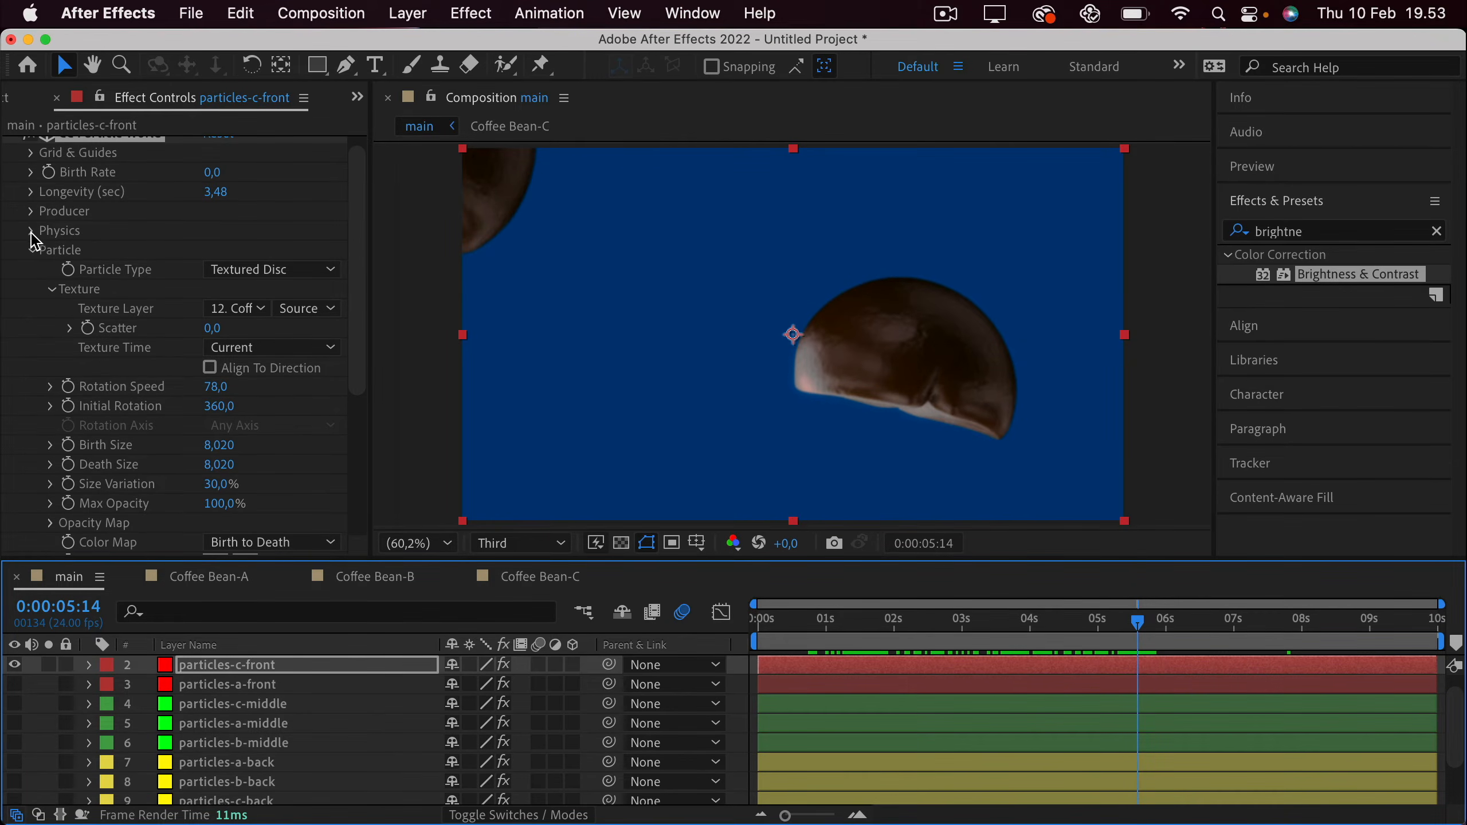
drag(219, 444, 80, 444)
click(218, 446)
key(super+c)
click(220, 465)
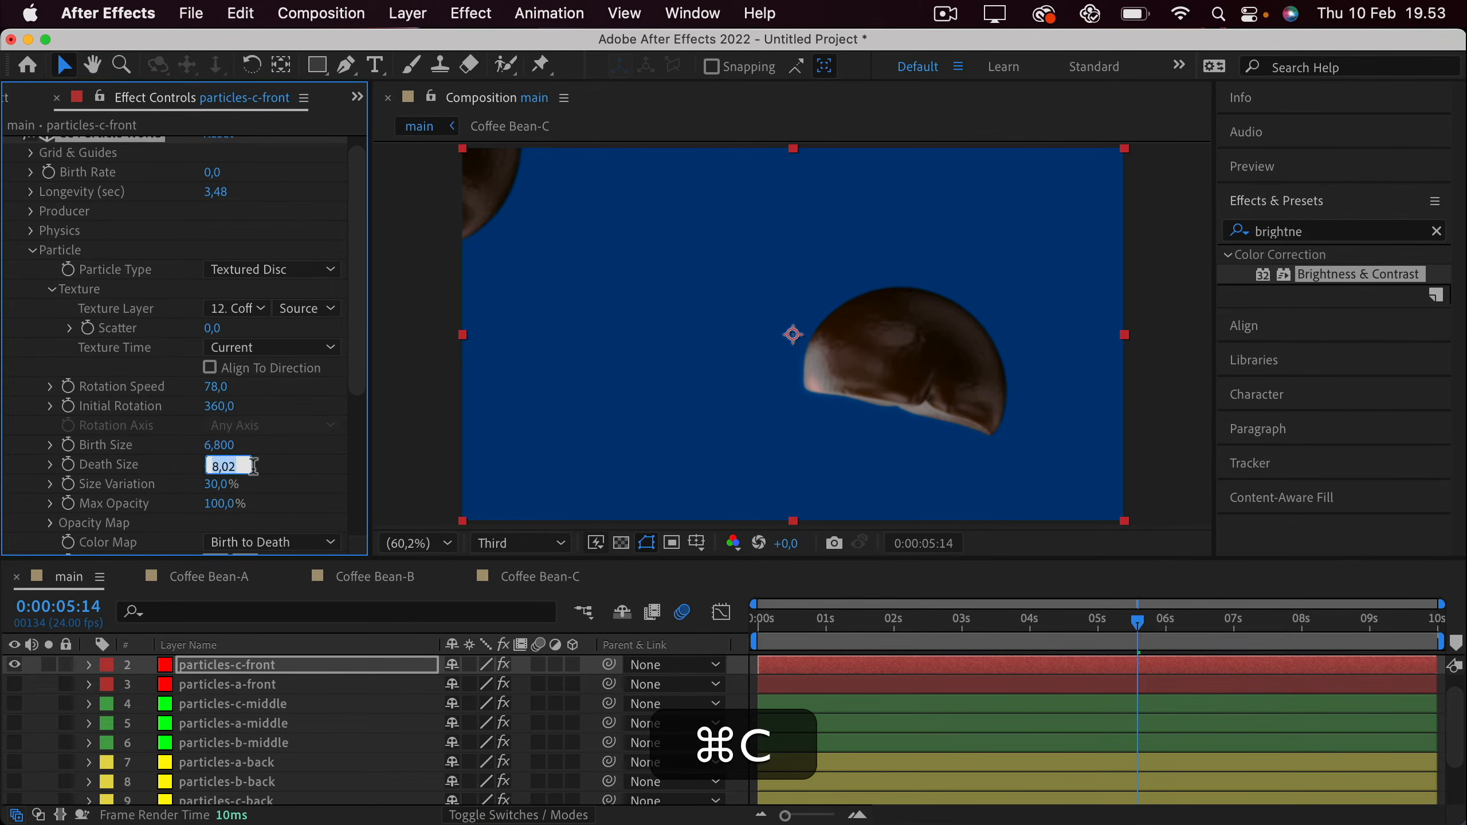
key(super+v)
click(277, 460)
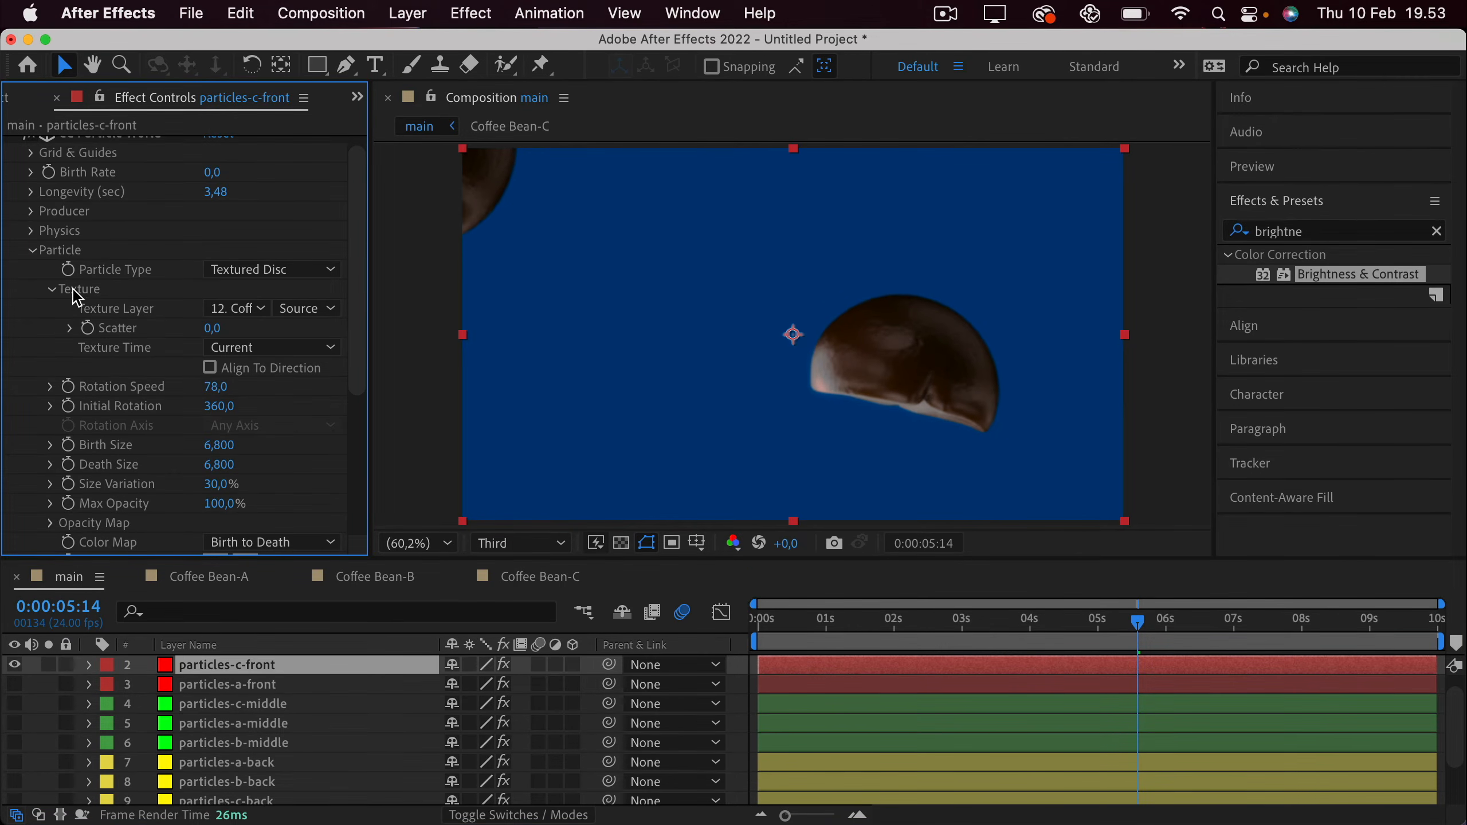
Set the Physics Gravity of particles-c-front to 0,190.
click(31, 230)
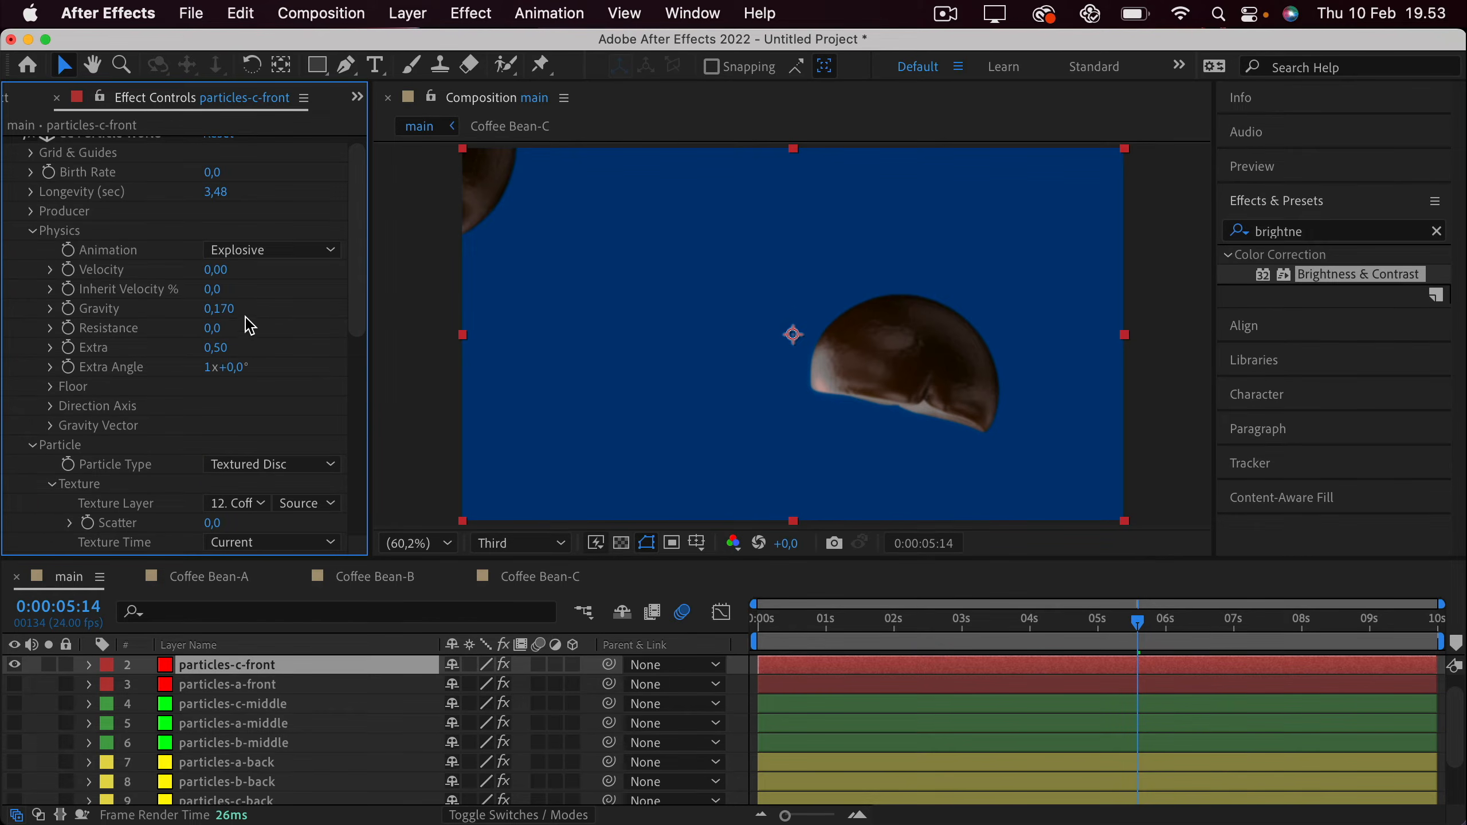
click(229, 307)
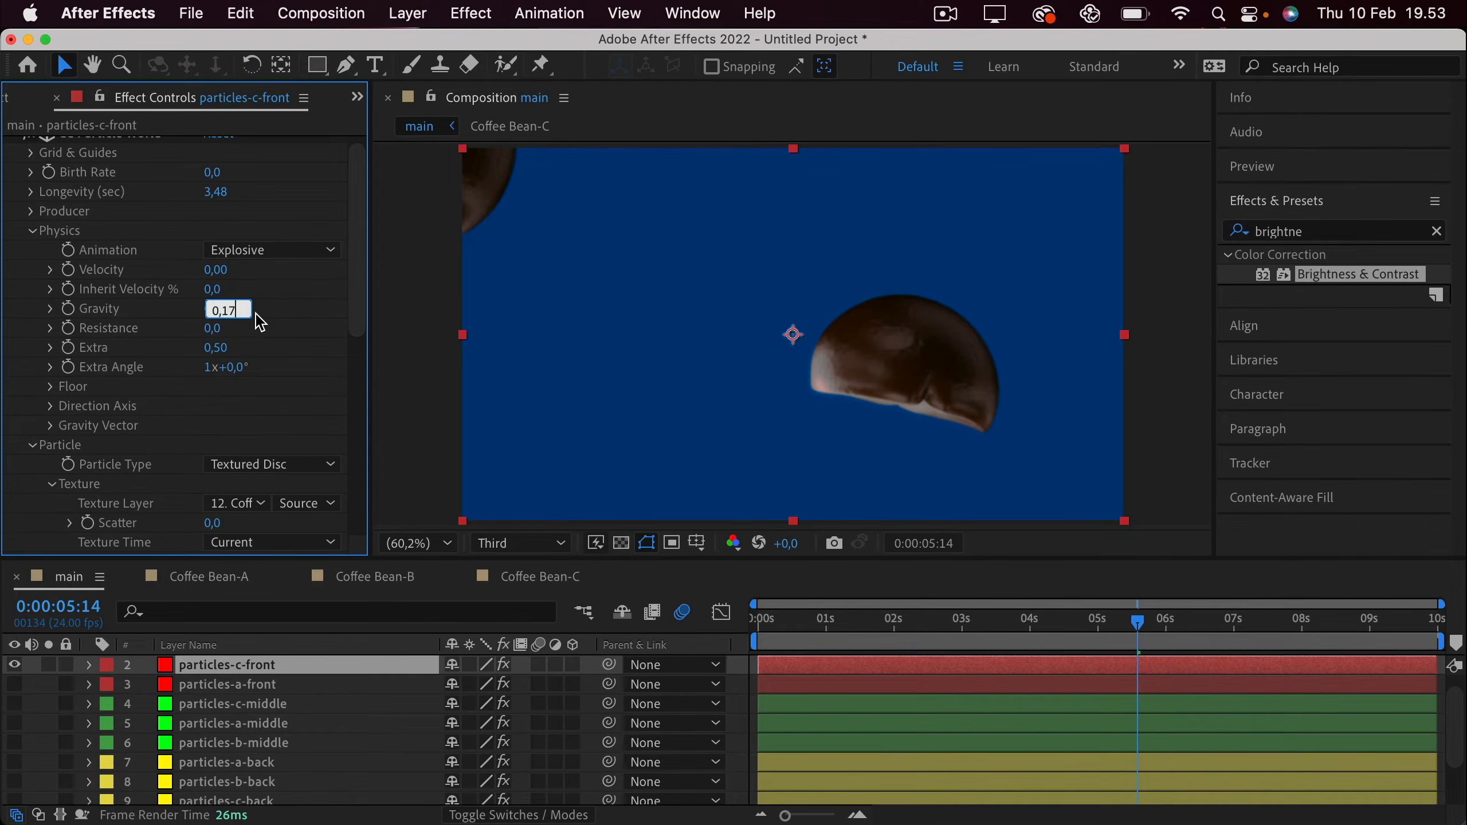
key(BackSpace)
text(90)
scroll(79, 331, up, 1)
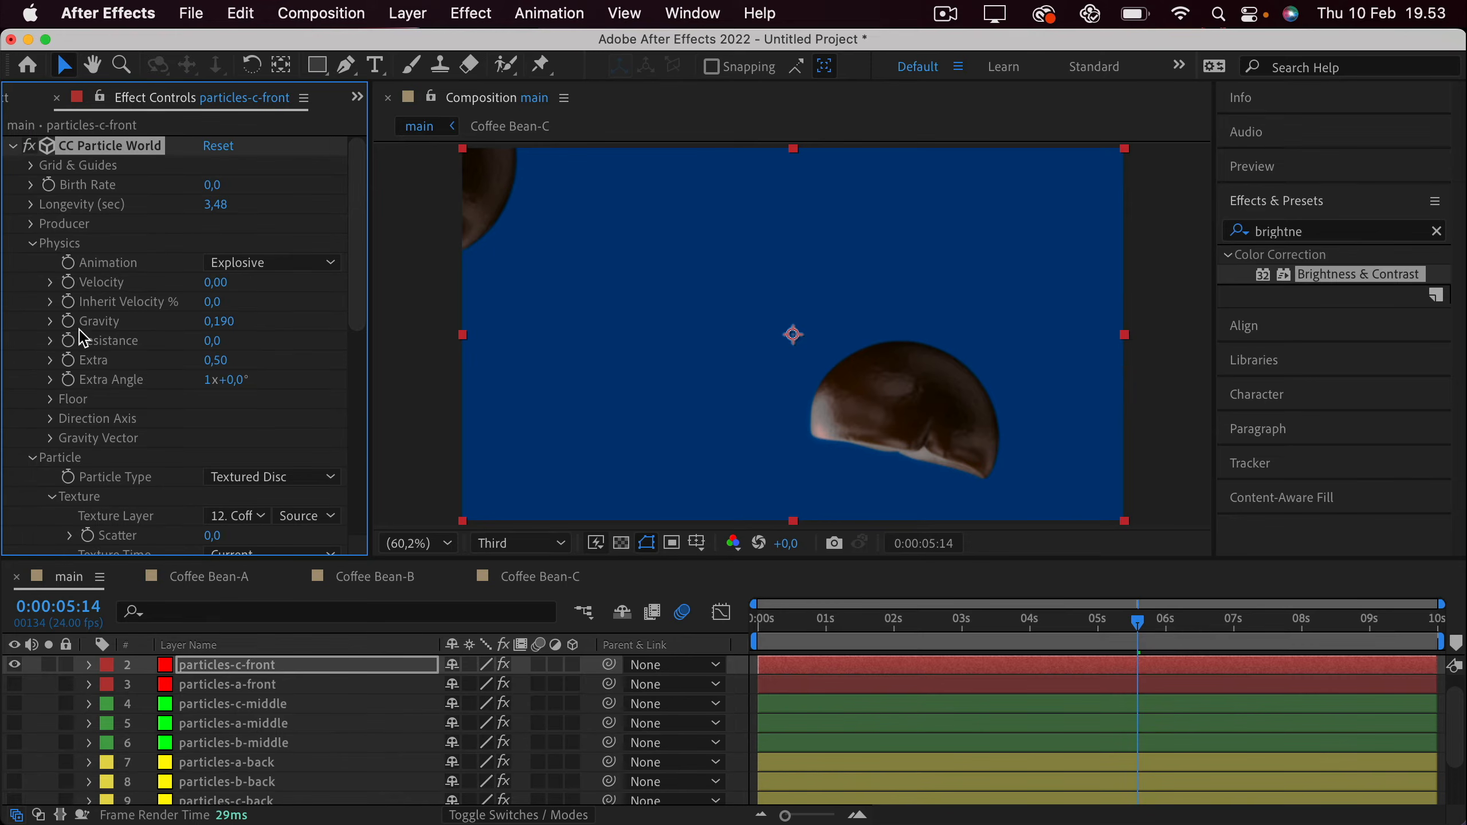
Set the Producer Radius X of particles-c-front to 8,585 and preview the animation from the start.
click(33, 224)
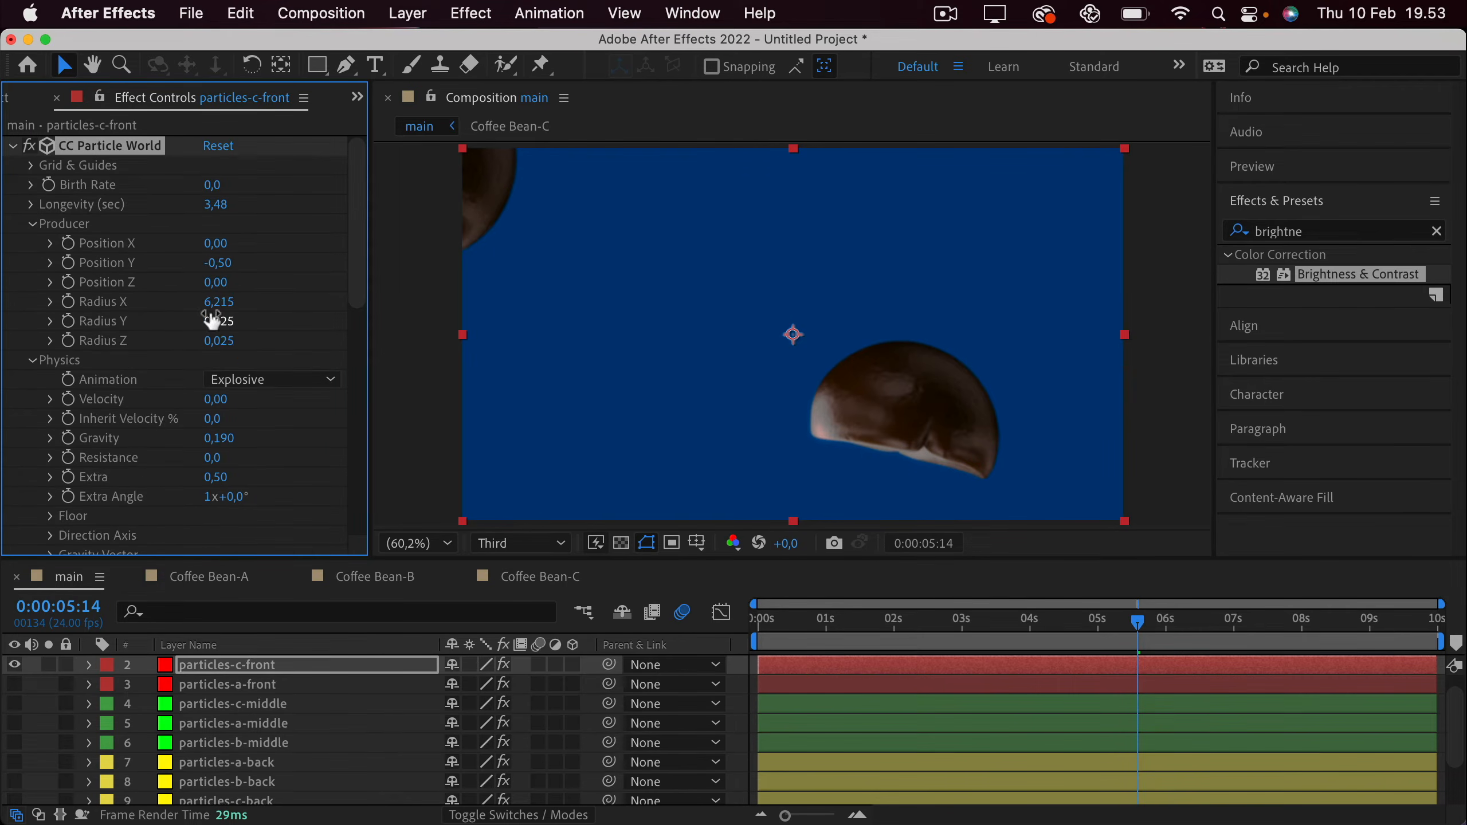
drag(214, 301, 478, 291)
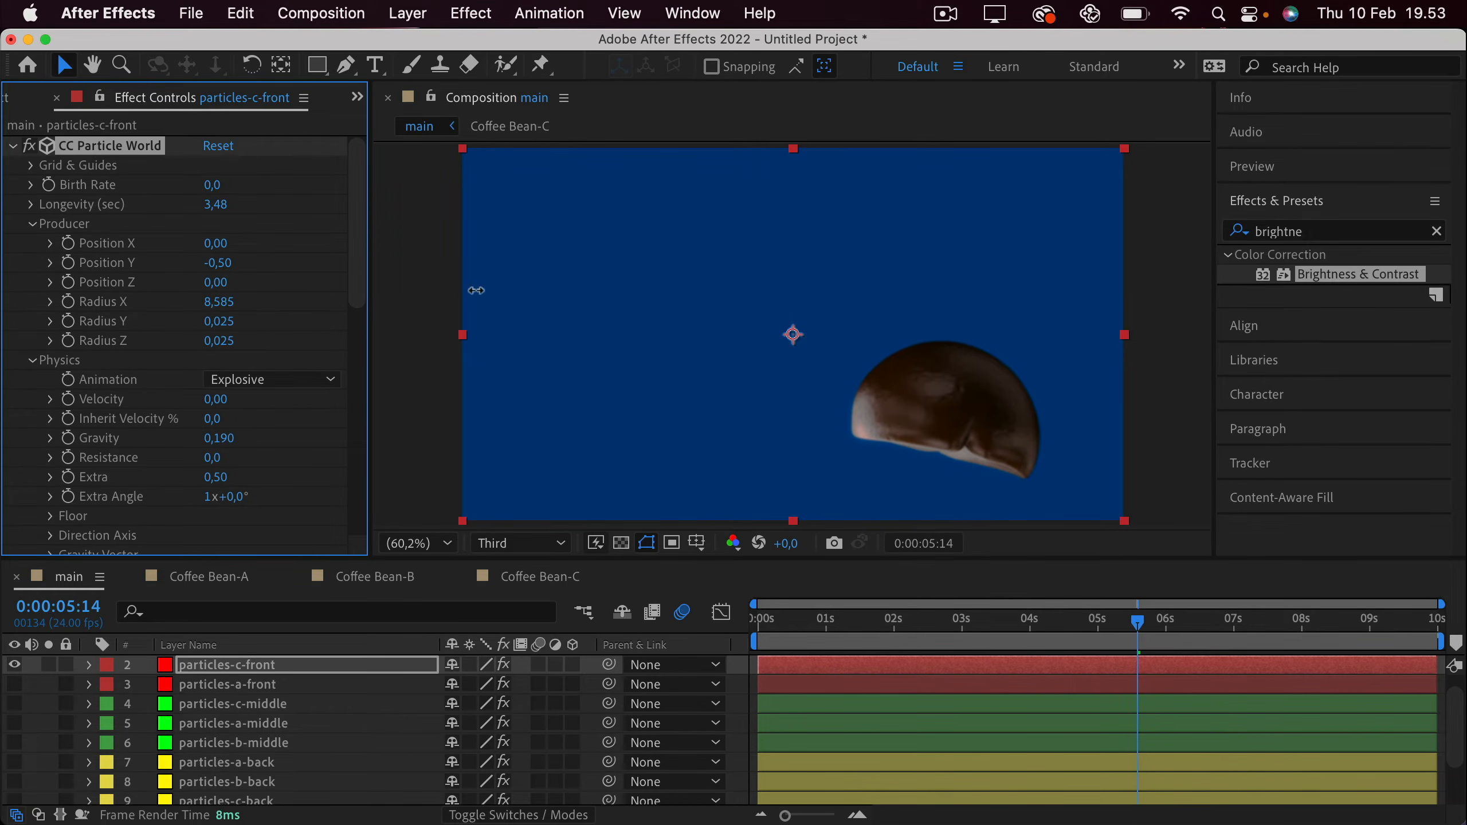
drag(829, 614, 454, 613)
key(space)
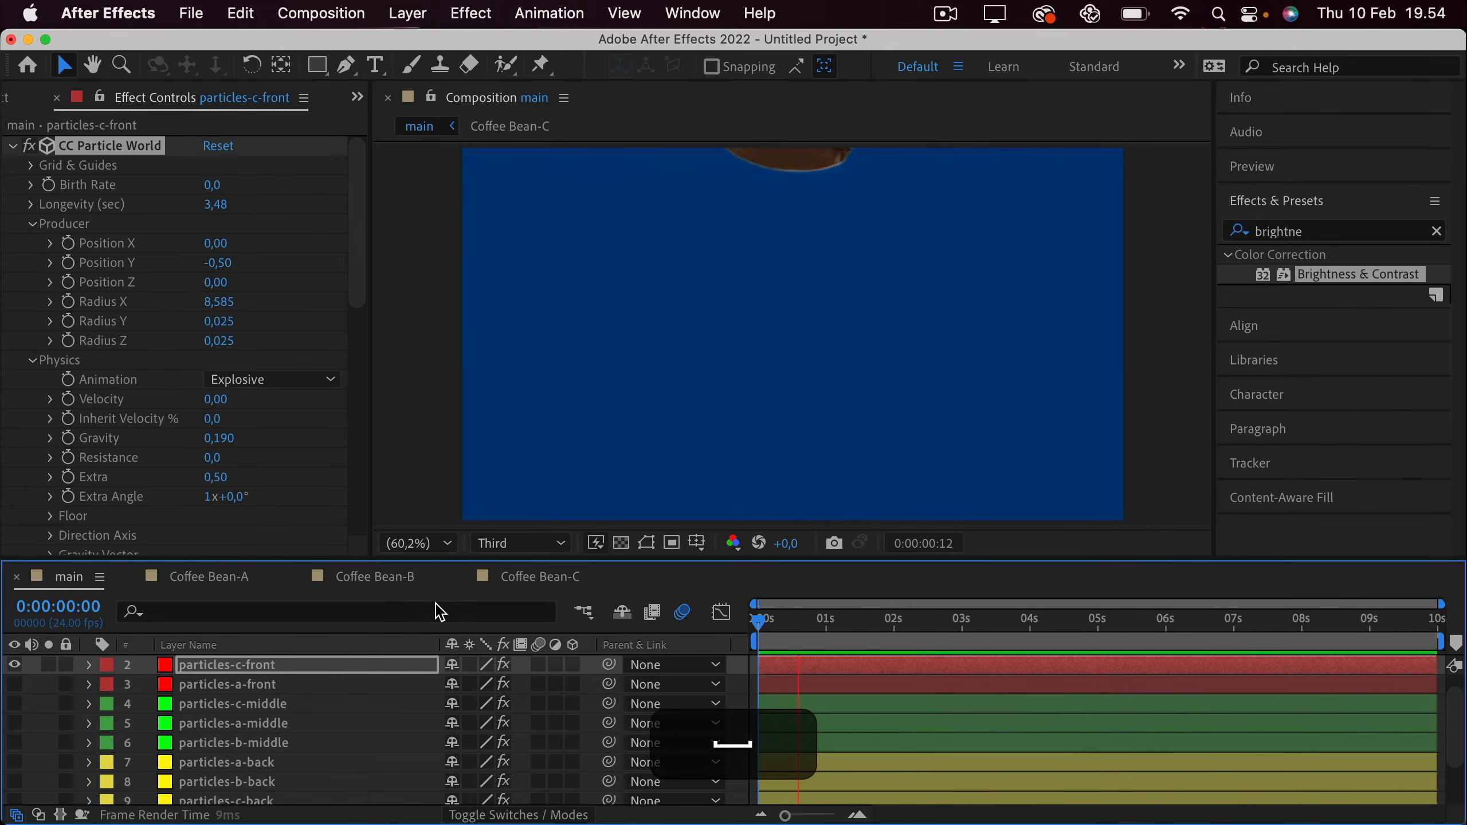
key(space)
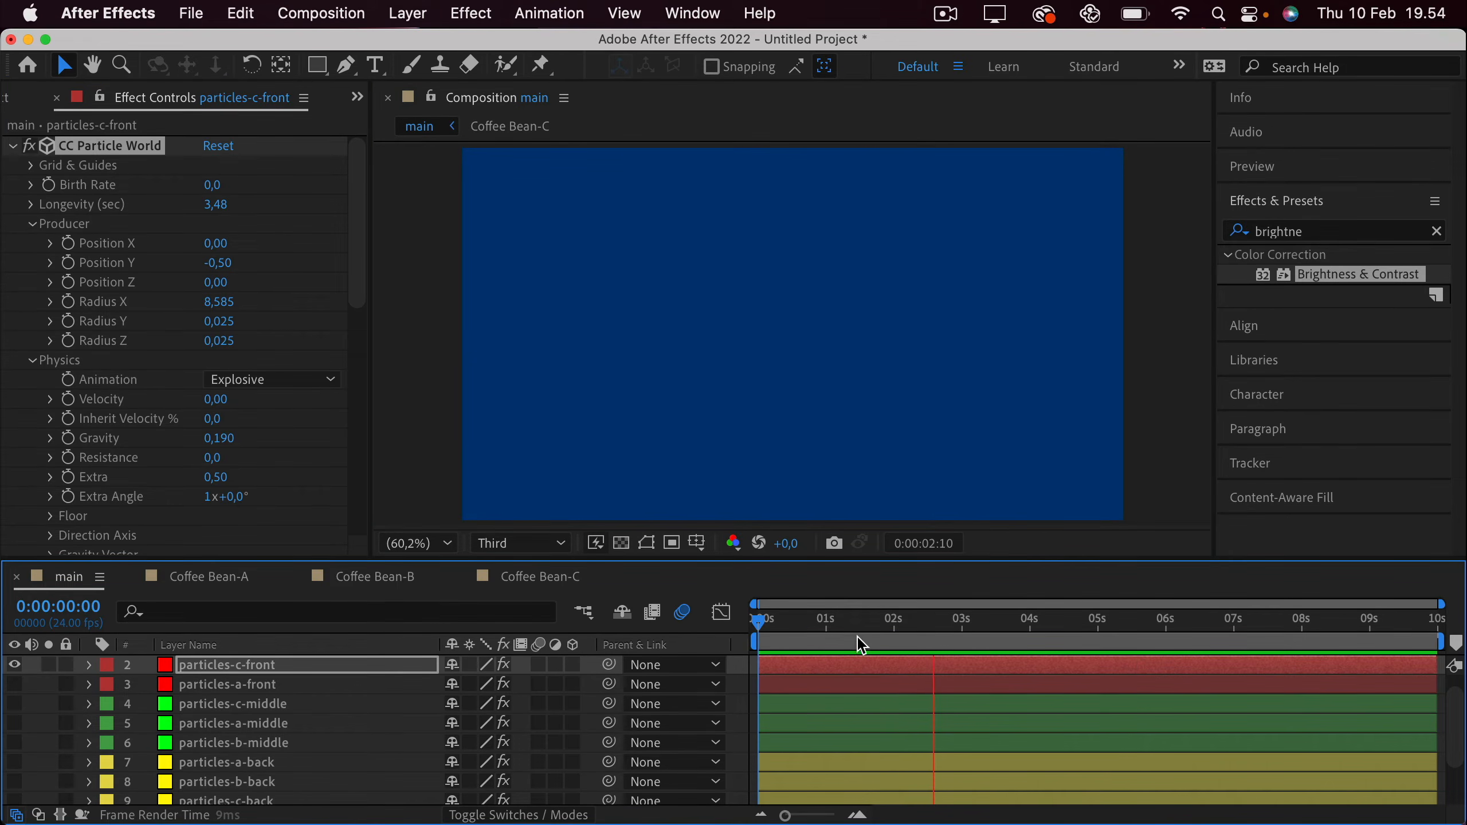
Check where the first particles-c-front bean enters the frame and preview its fall from 0:00:00:12.
mouse_move(819, 625)
mouse_down()
mouse_move(862, 634)
mouse_move(837, 633)
mouse_up()
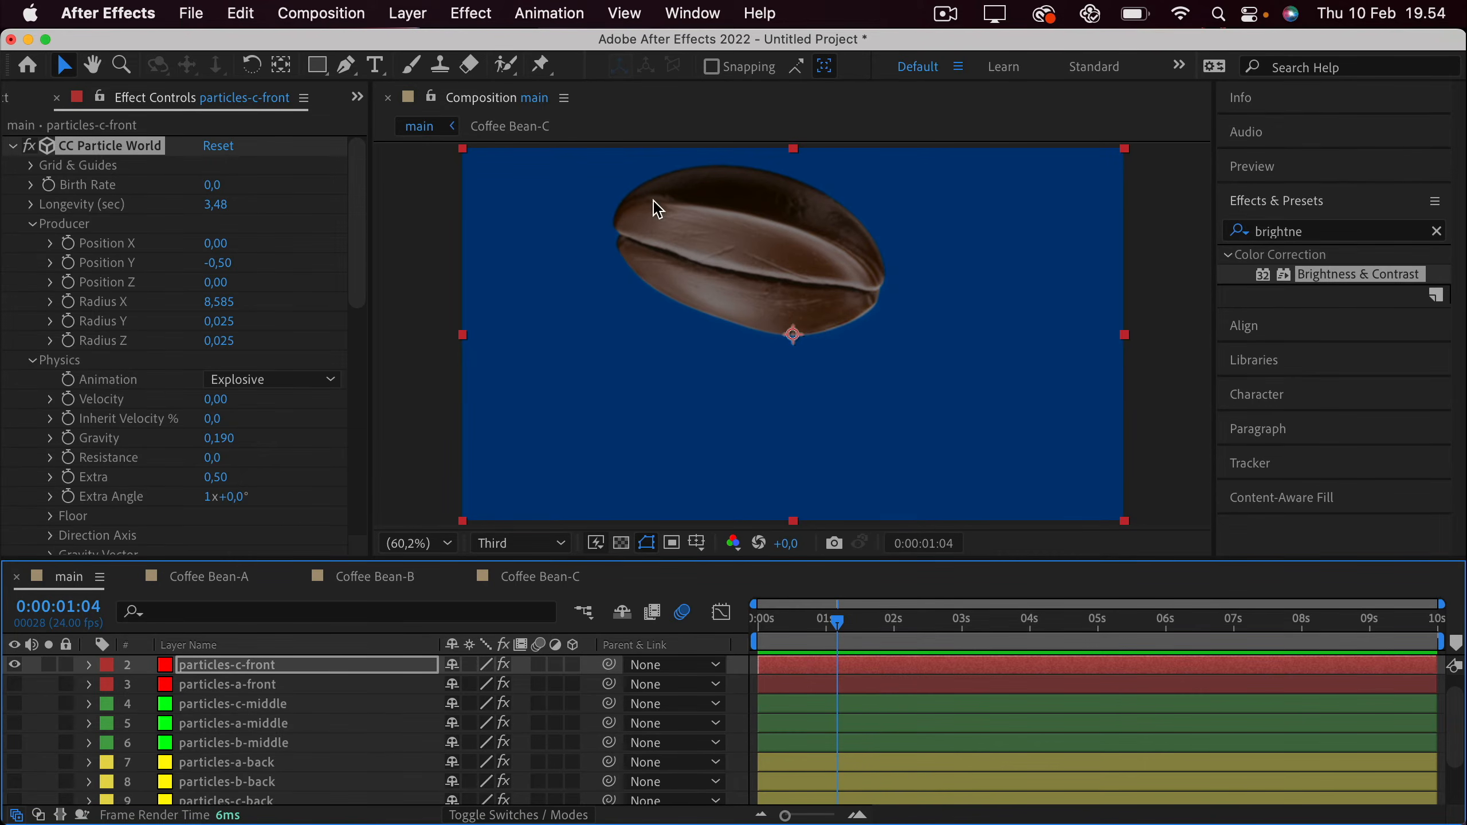
click(797, 634)
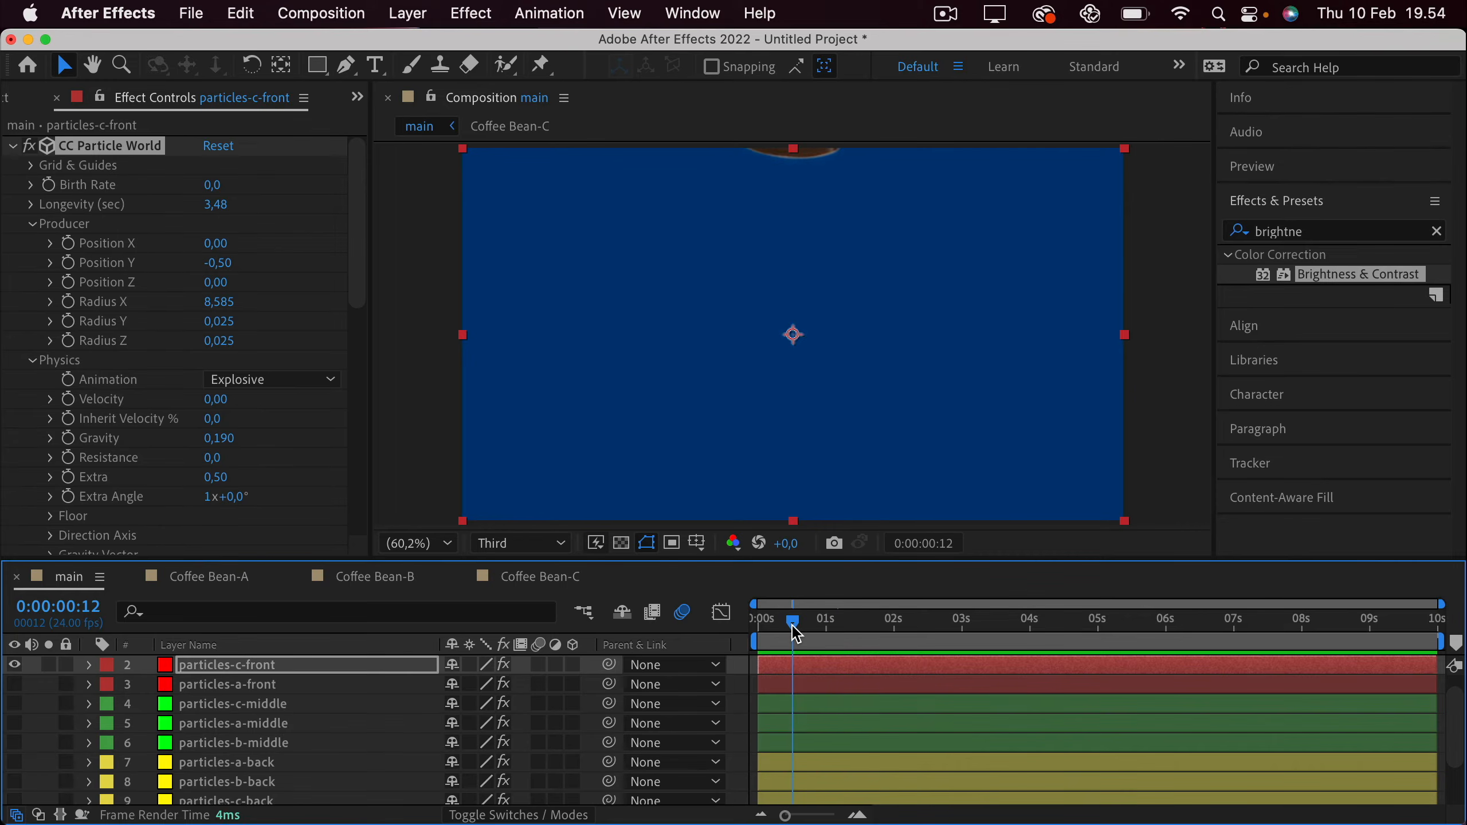
key(space)
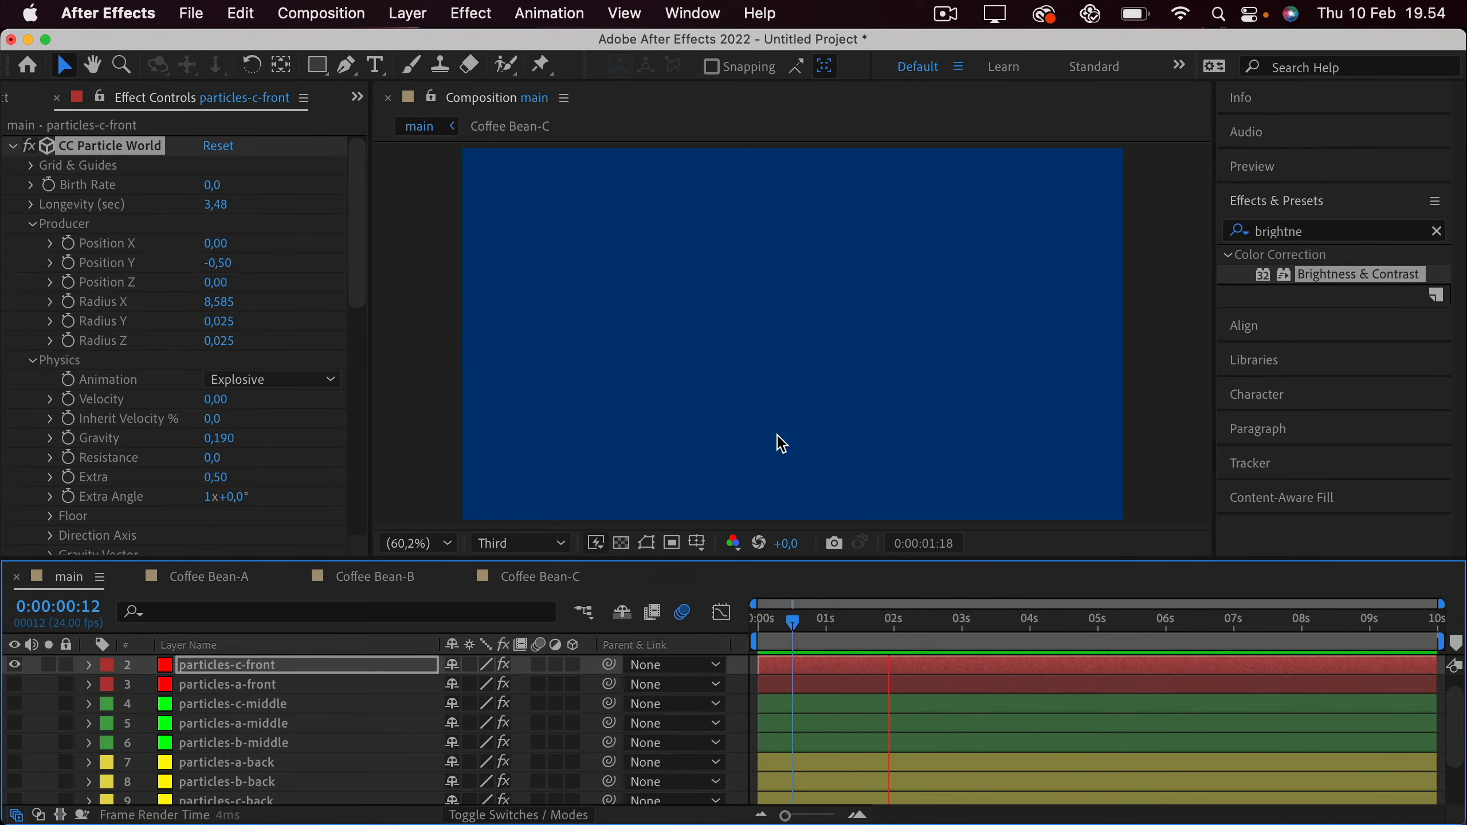
key(space)
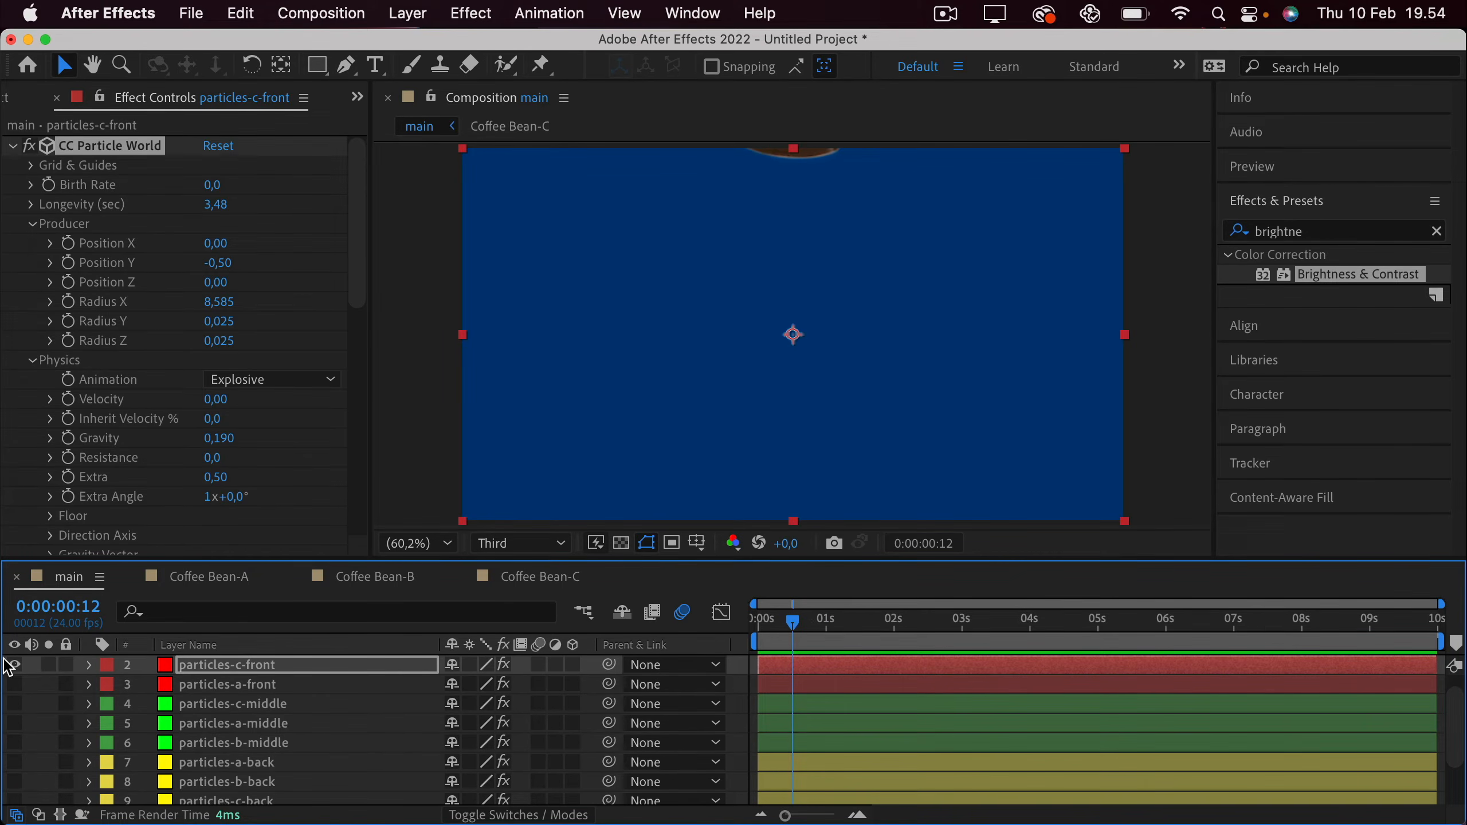
Make the particles-a-front layer visible again and preview both front bean layers together.
click(13, 684)
drag(808, 624, 754, 627)
key(space)
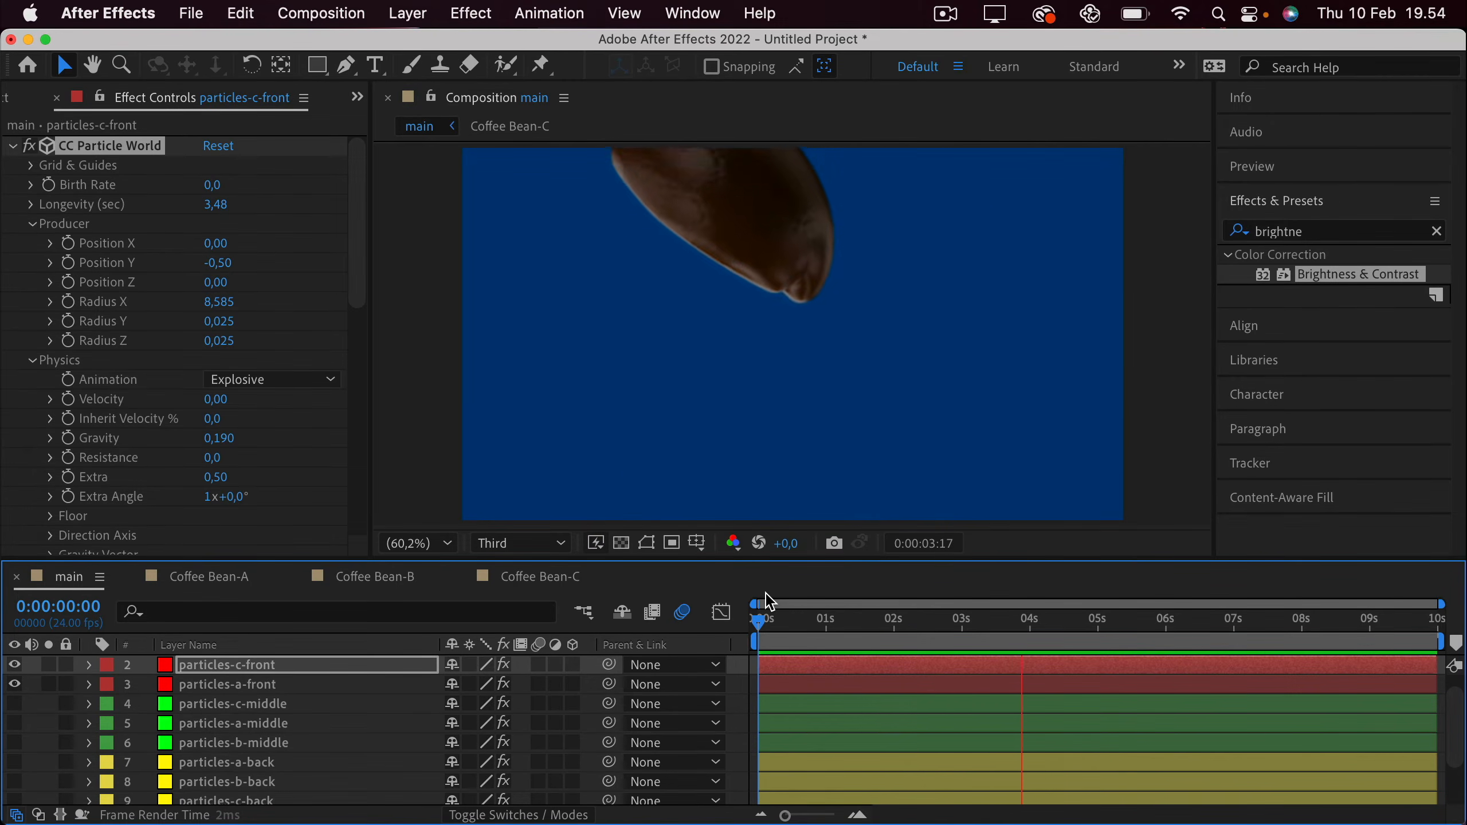
key(space)
mouse_move(769, 632)
mouse_down()
mouse_move(803, 632)
mouse_move(784, 631)
mouse_up()
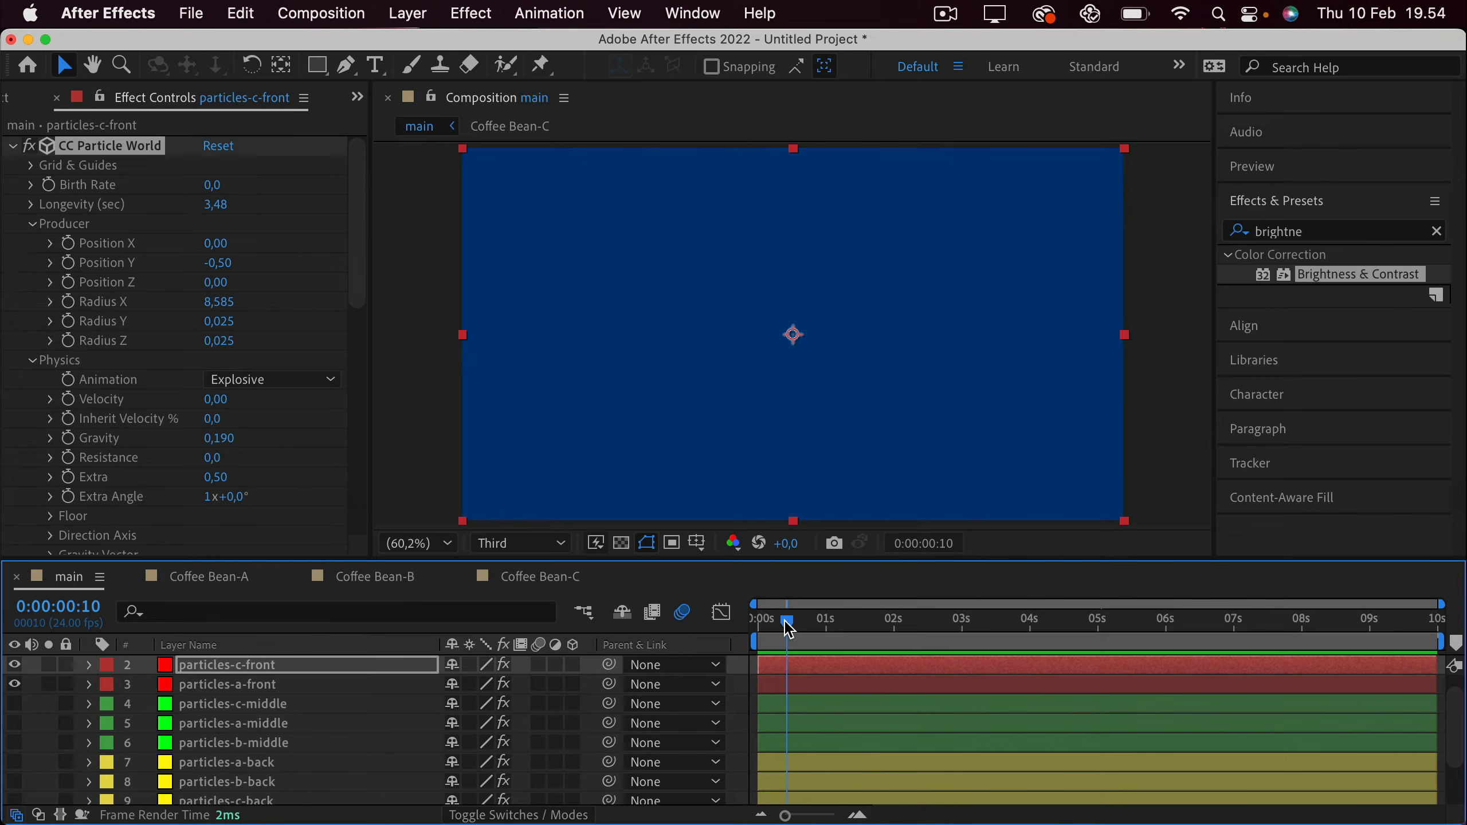
key(space)
key(space)
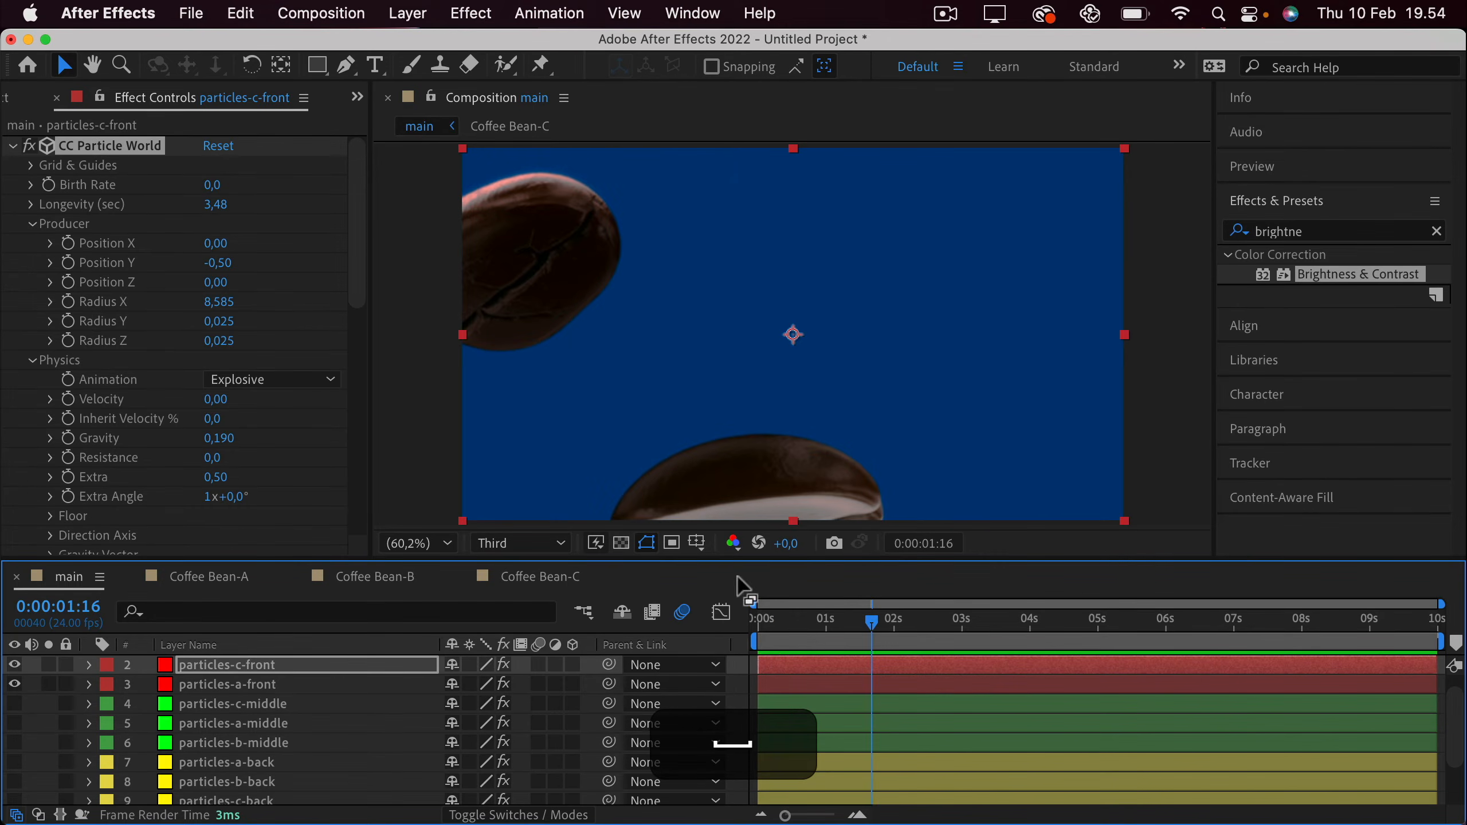
Raise the particles-c-front producer farther above the frame, to a Position Y of -0,73.
scroll(806, 397, down, 2)
key(space)
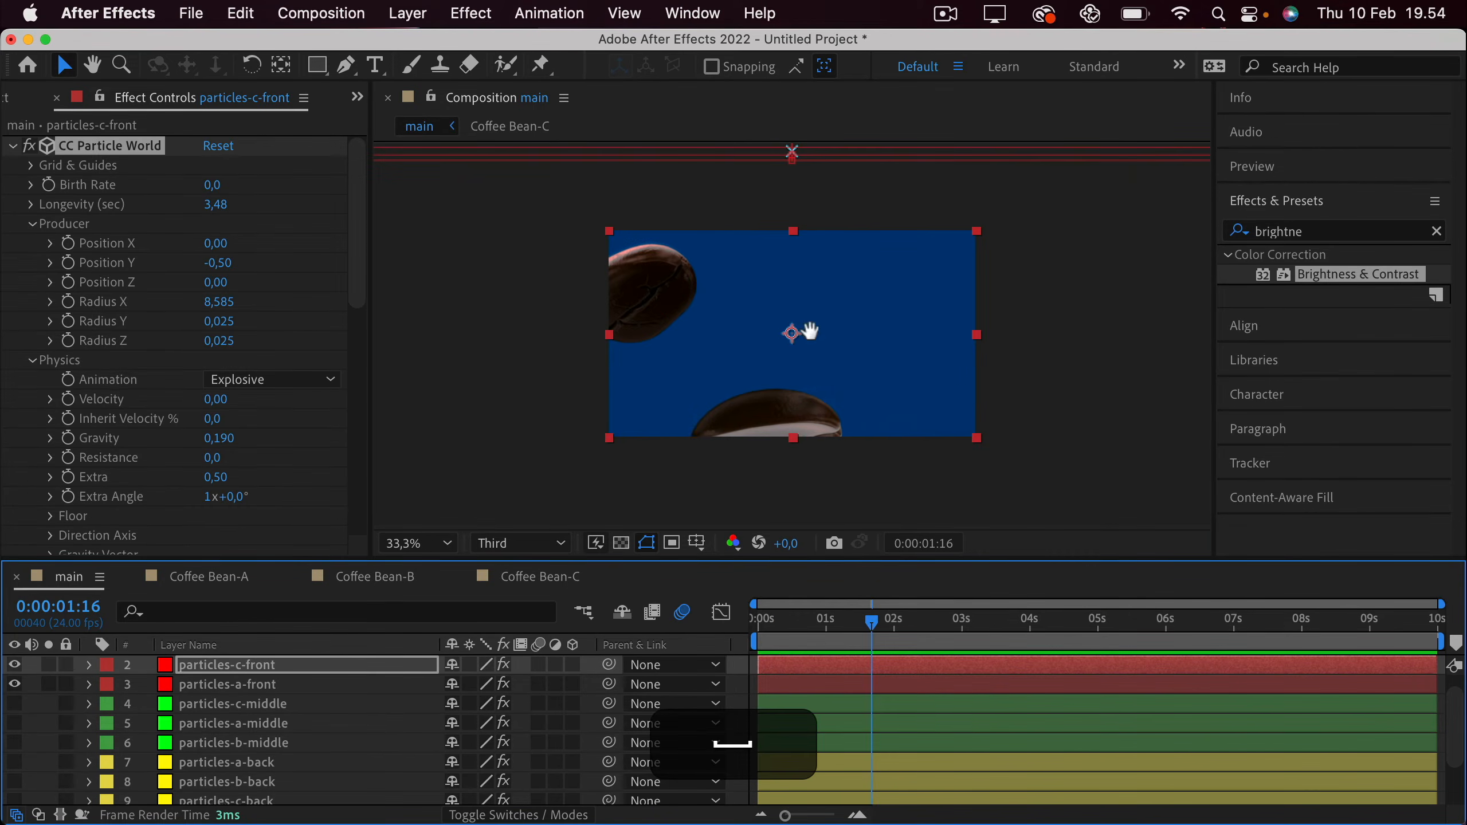
drag(809, 330, 816, 383)
scroll(818, 371, down, 2)
scroll(805, 347, down, 2)
drag(796, 265, 797, 229)
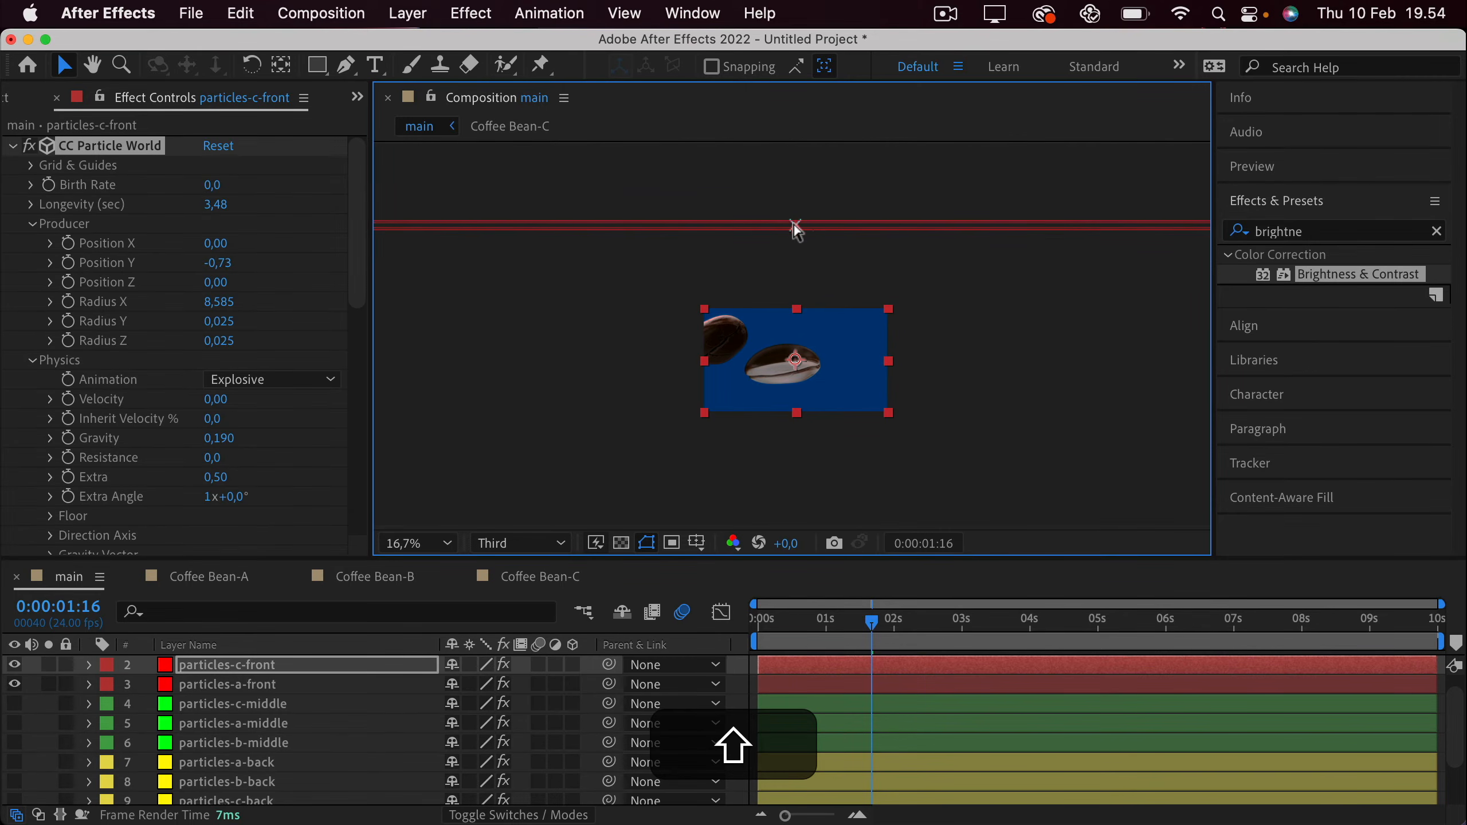
Raise the particles-a-front producer farther above the frame, to a Position Y of -0,72, and preview the two front bean layers.
click(252, 685)
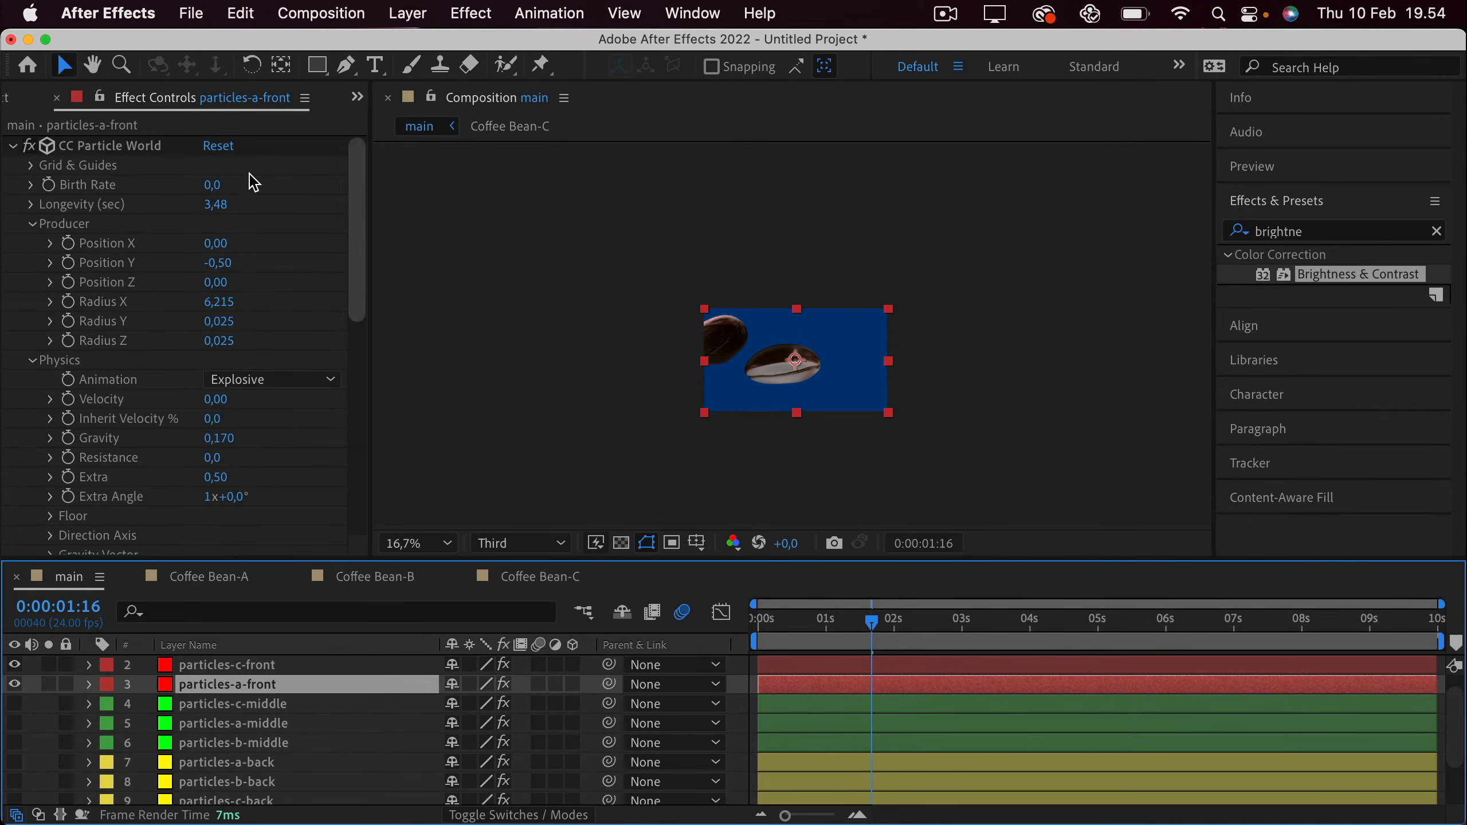
click(116, 145)
drag(794, 270, 793, 230)
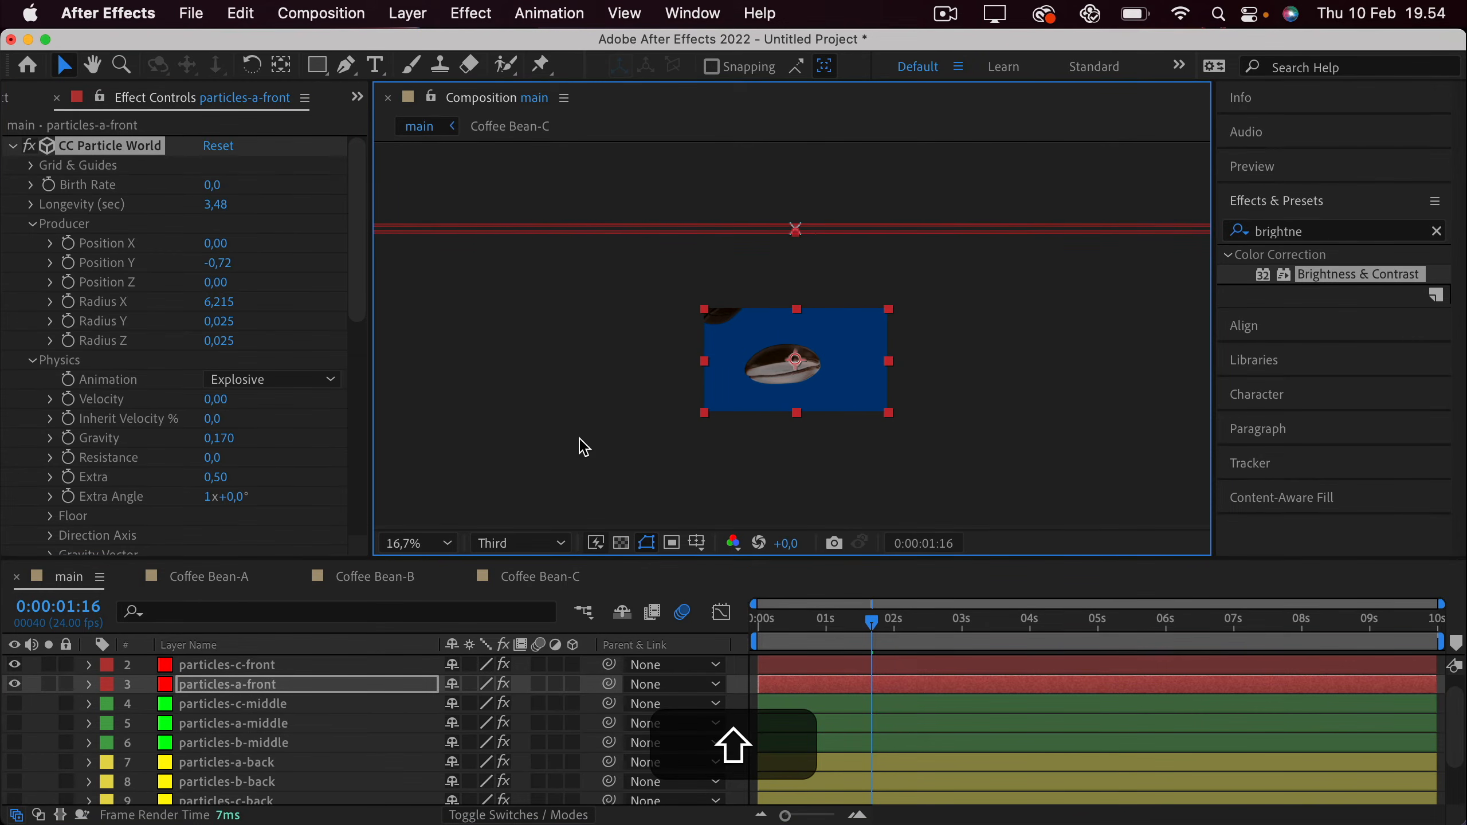
click(418, 543)
click(422, 168)
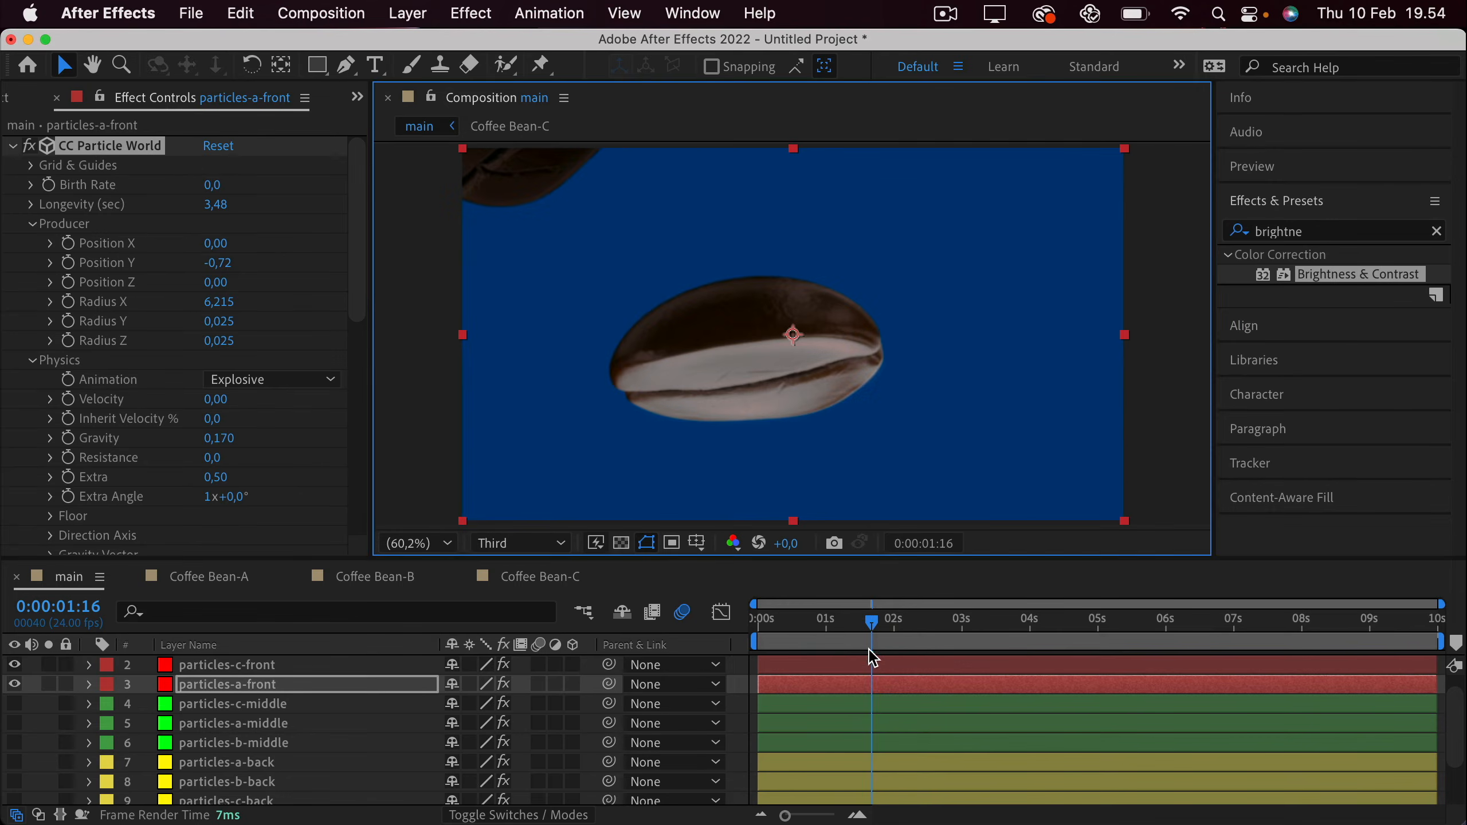
key(space)
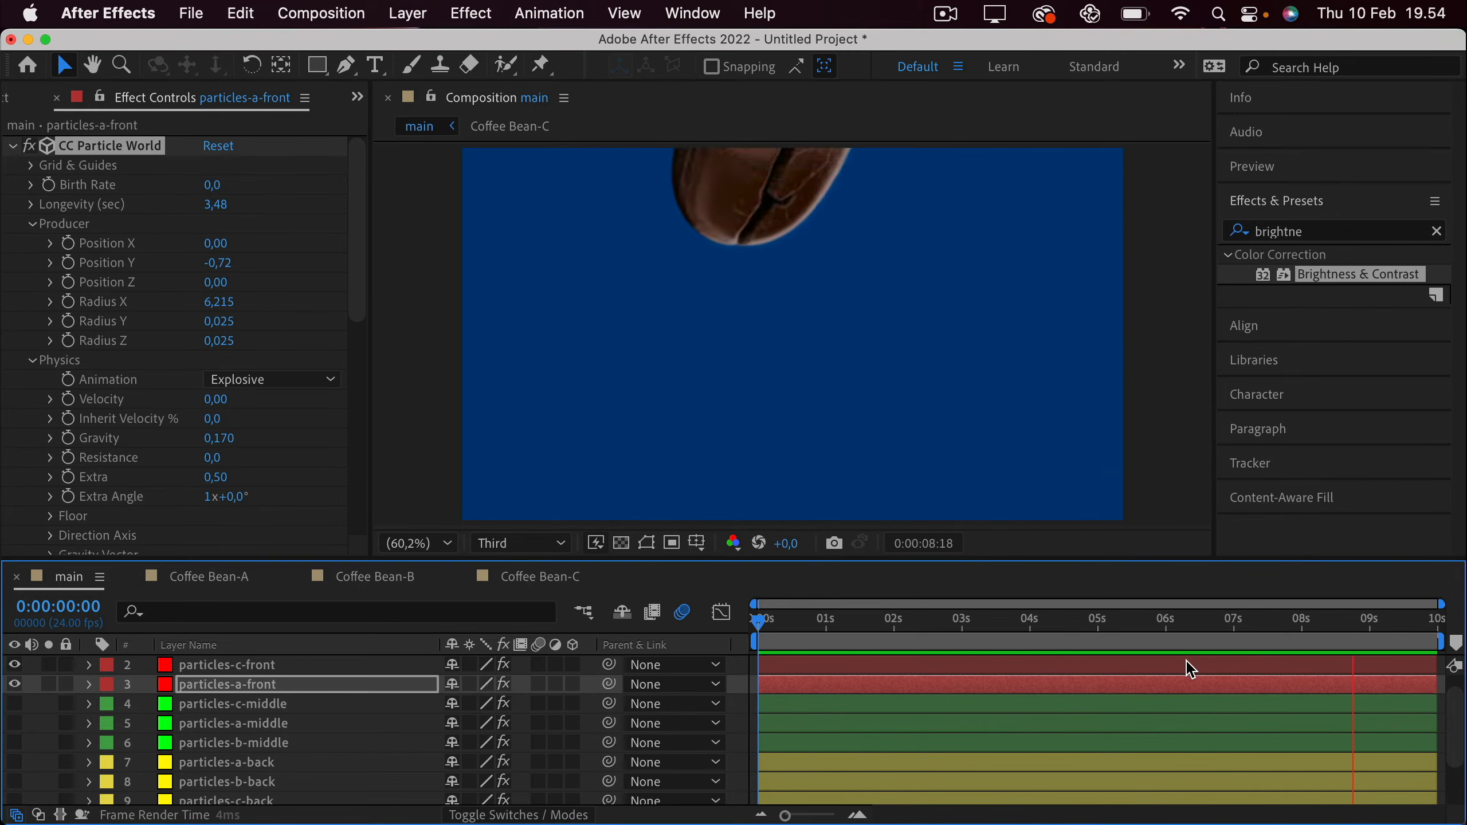
click(866, 642)
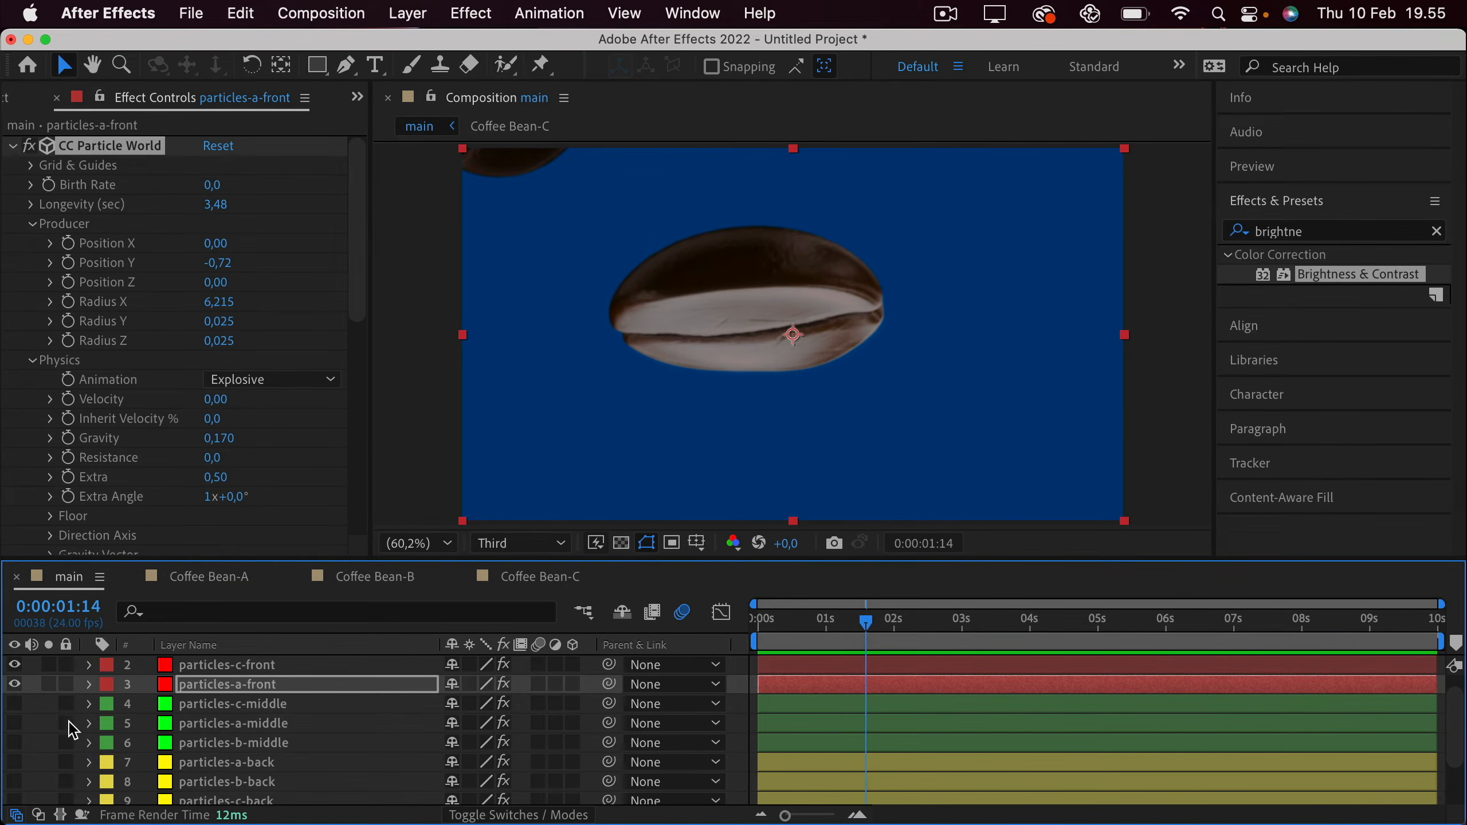
Make the middle and back particle layers visible and preview all bean layers together from the start.
drag(14, 703, 25, 783)
scroll(20, 745, down, 1)
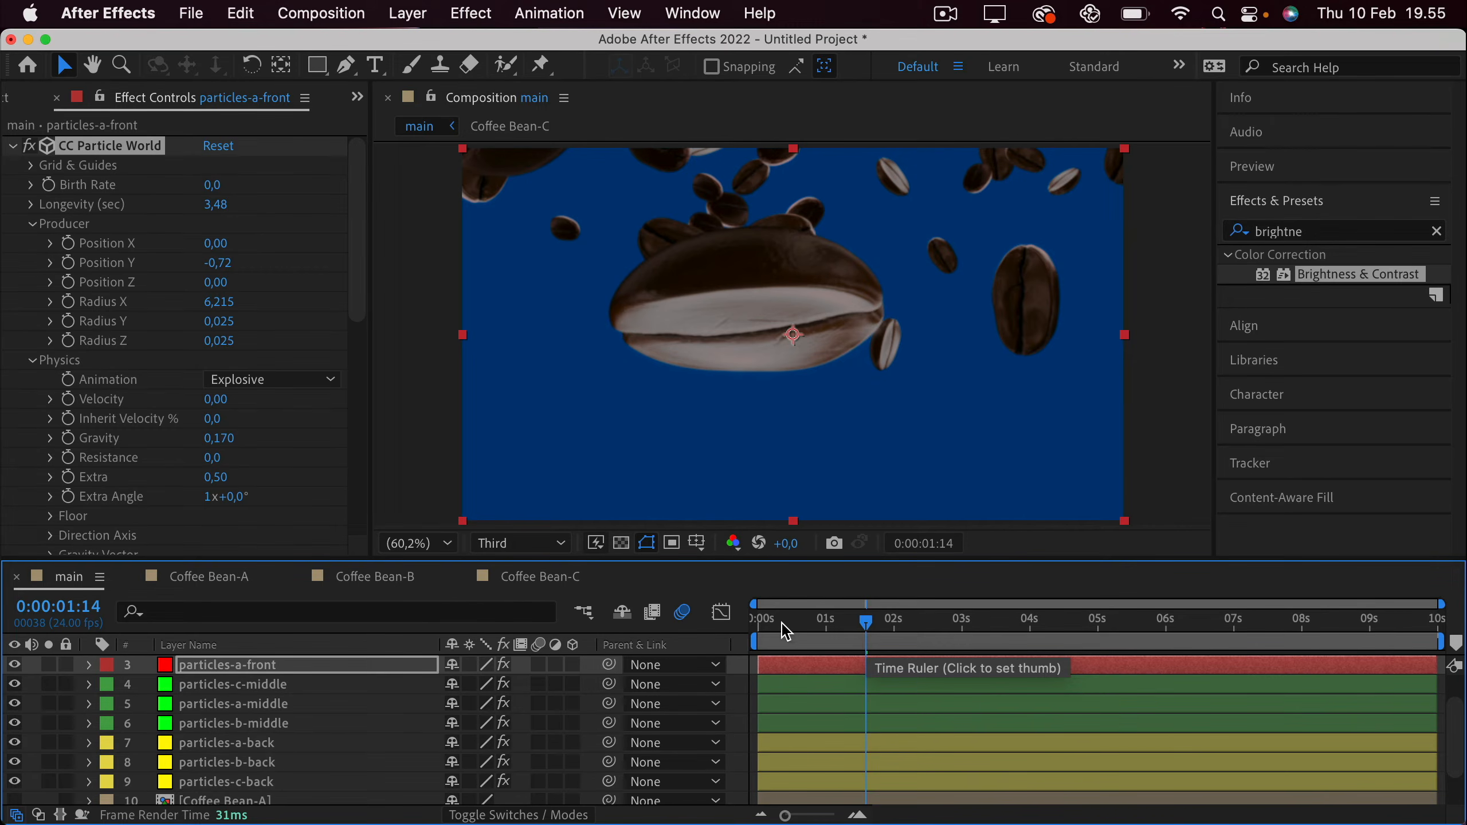
drag(791, 633, 748, 632)
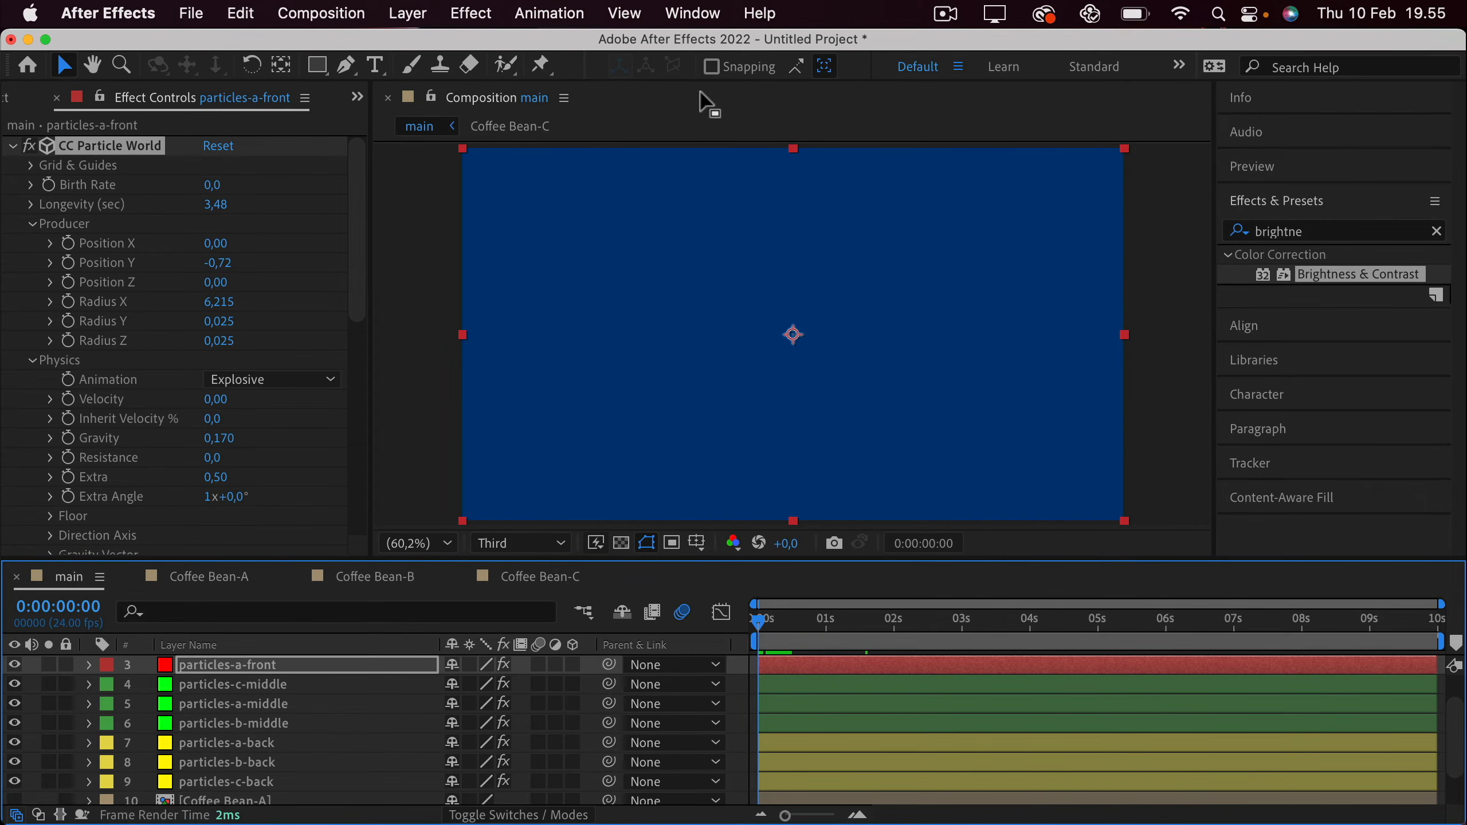
key(space)
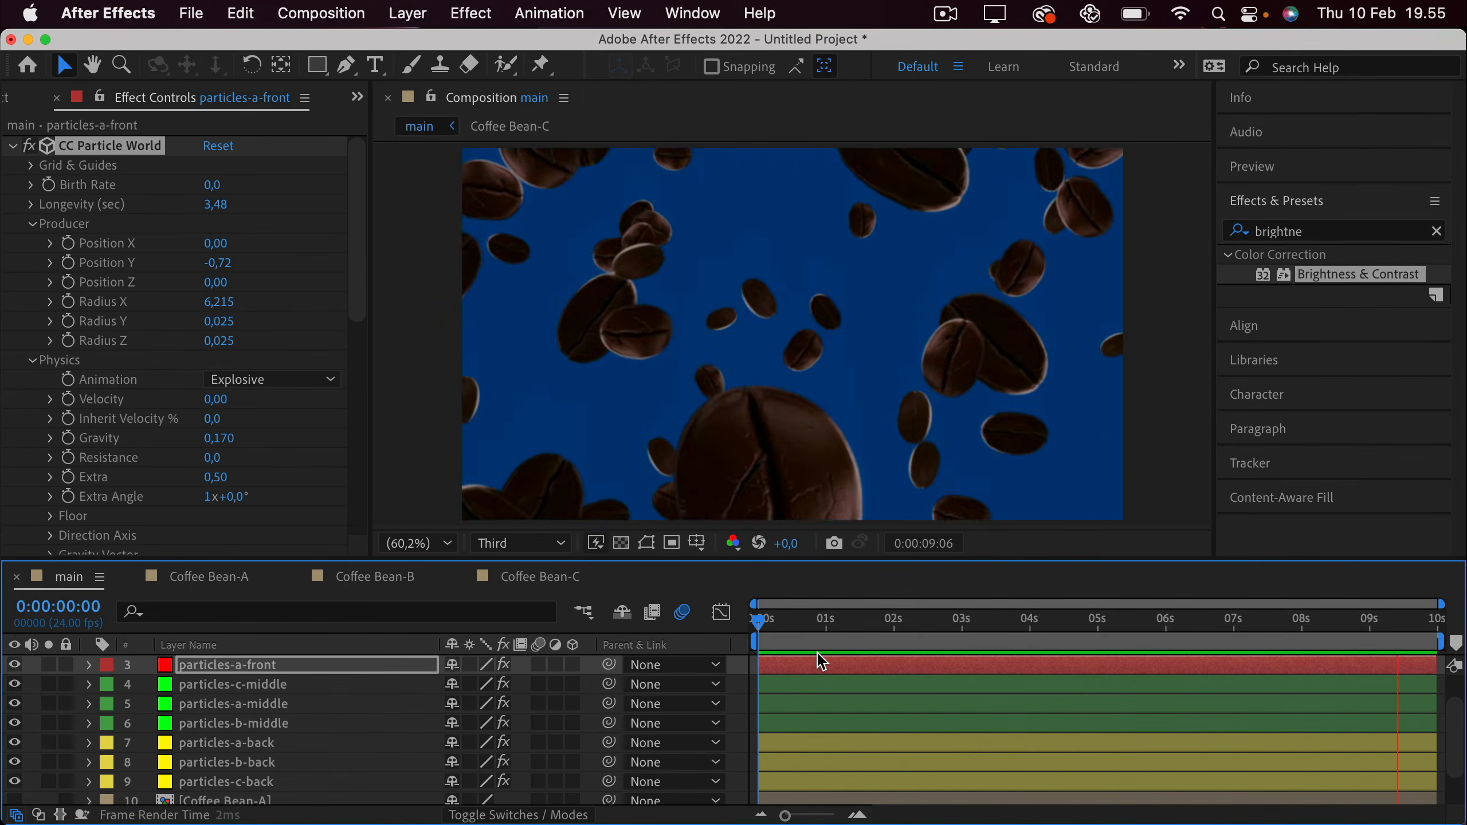
key(space)
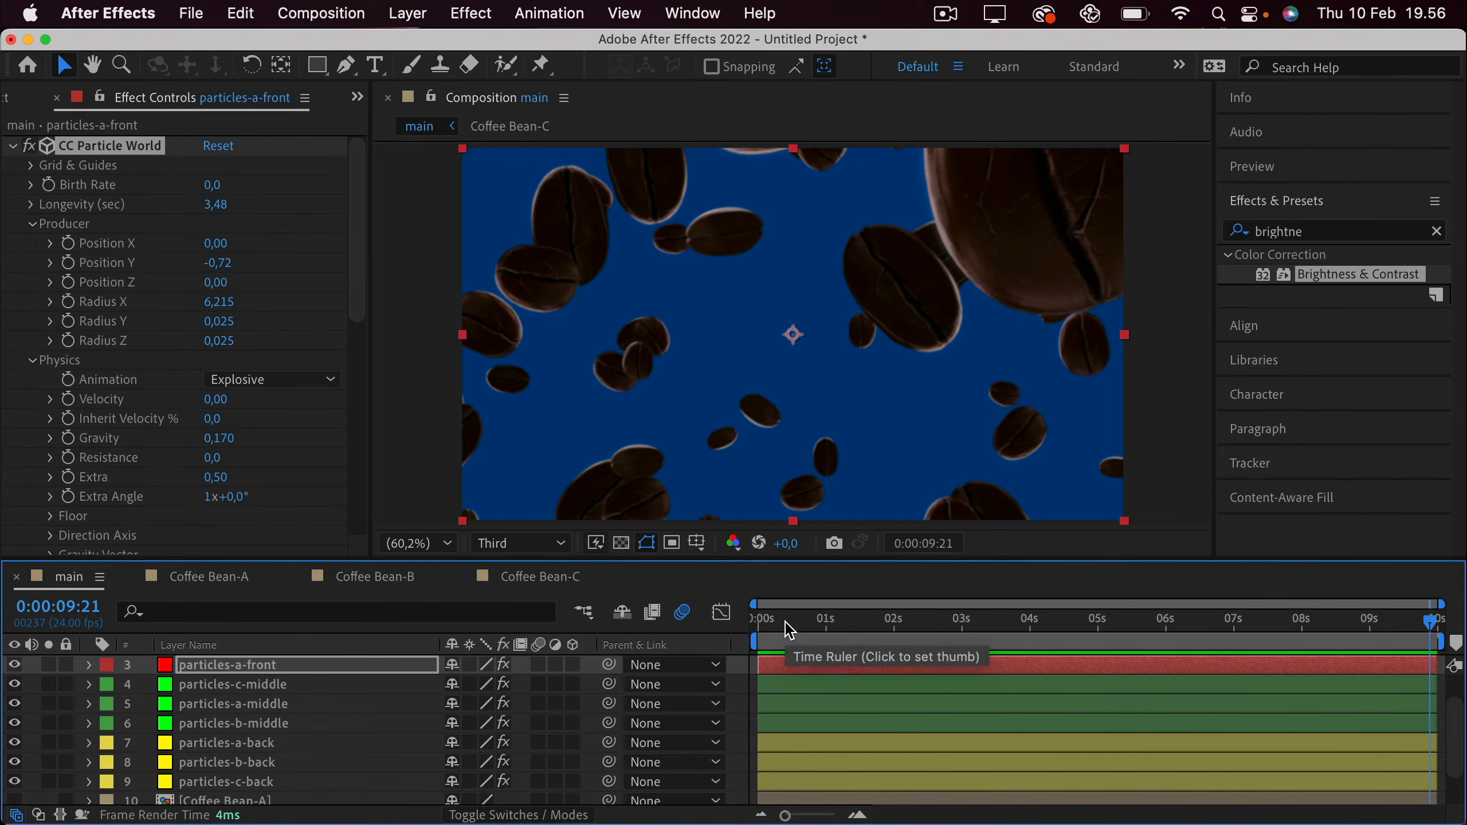
Apply Camera Lens Blur to particles-a-front with a Blur Radius of 36.
click(11, 145)
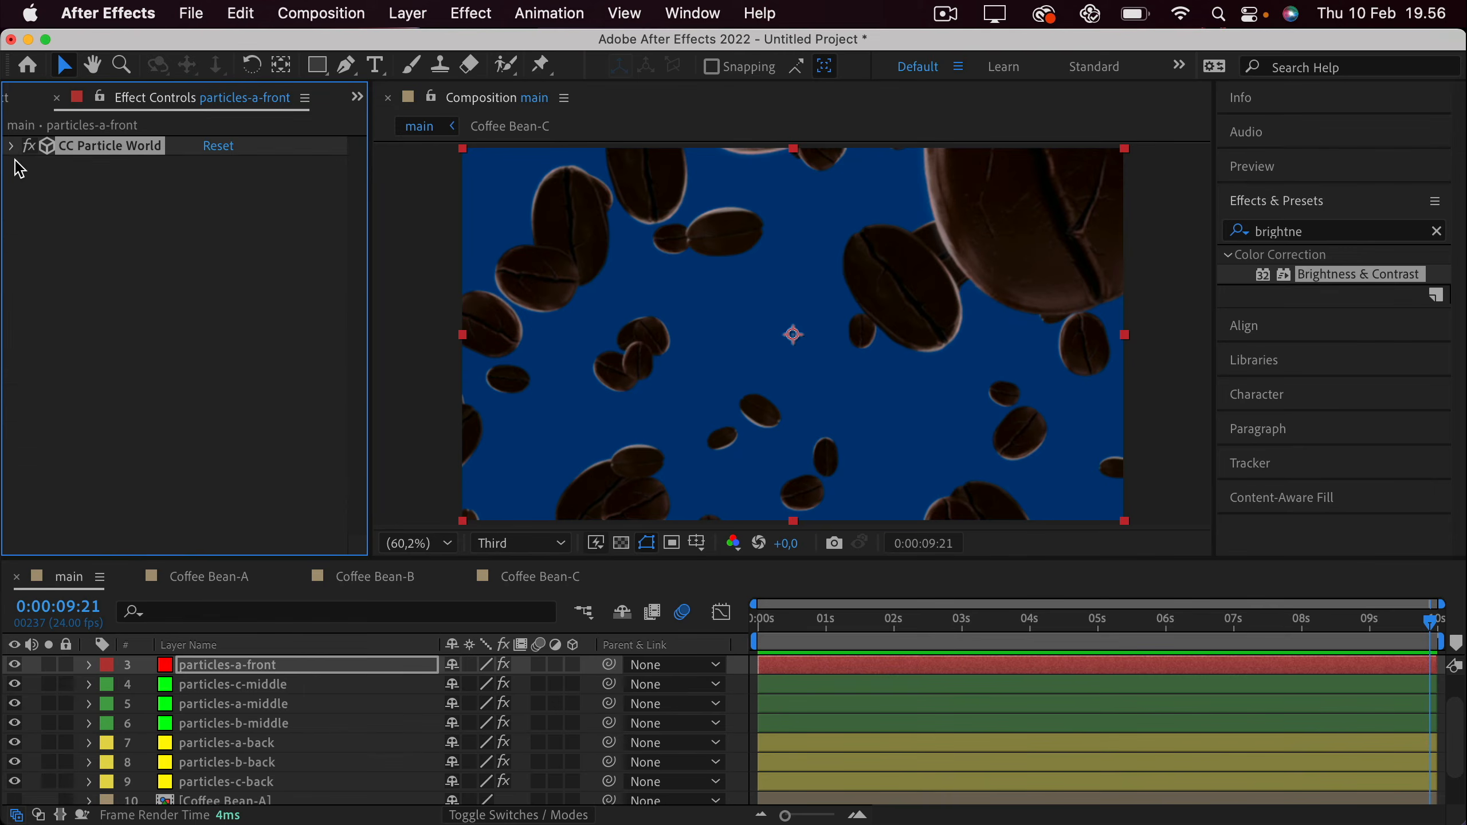
click(87, 281)
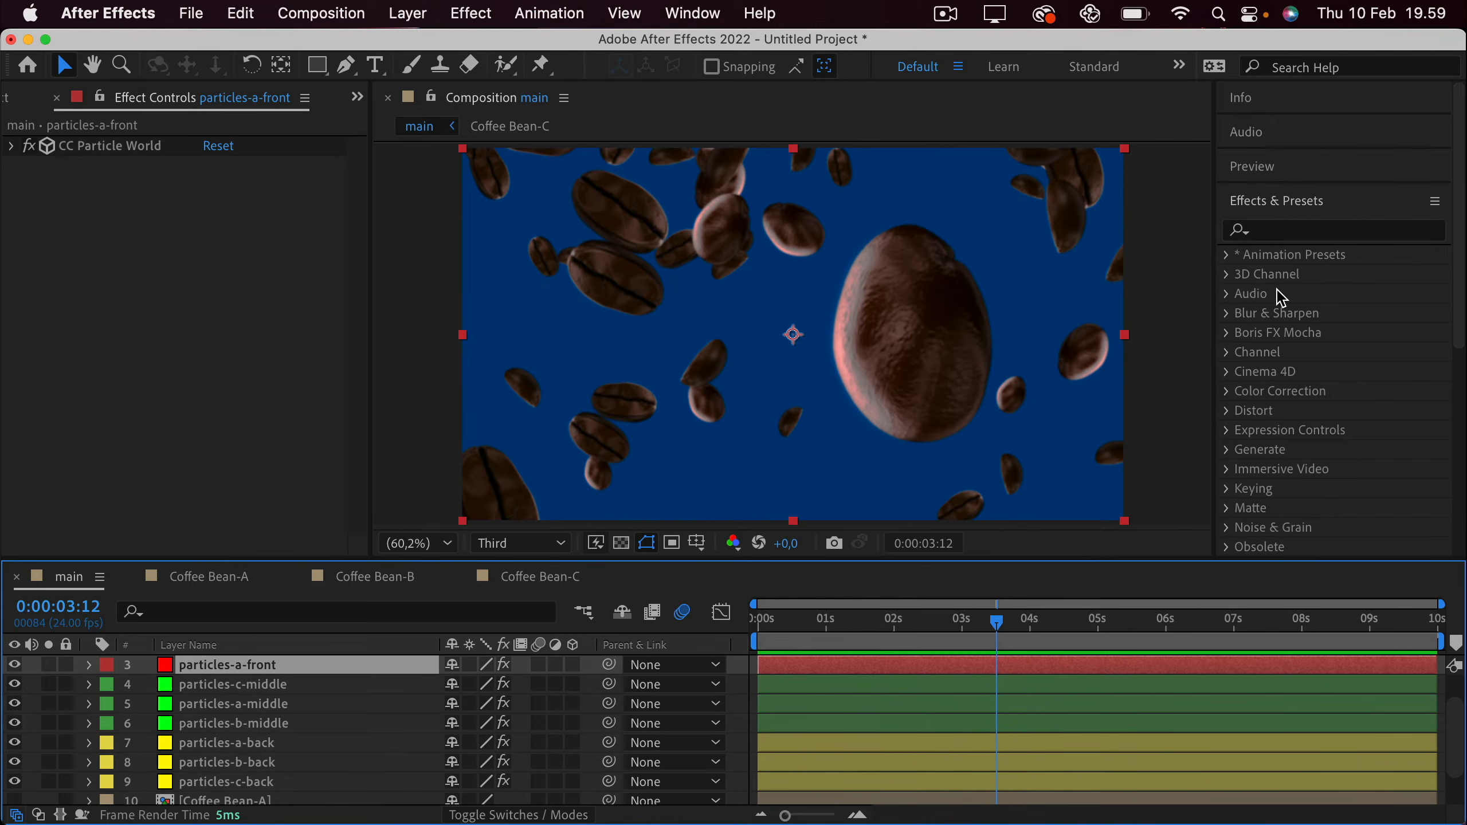
click(1272, 234)
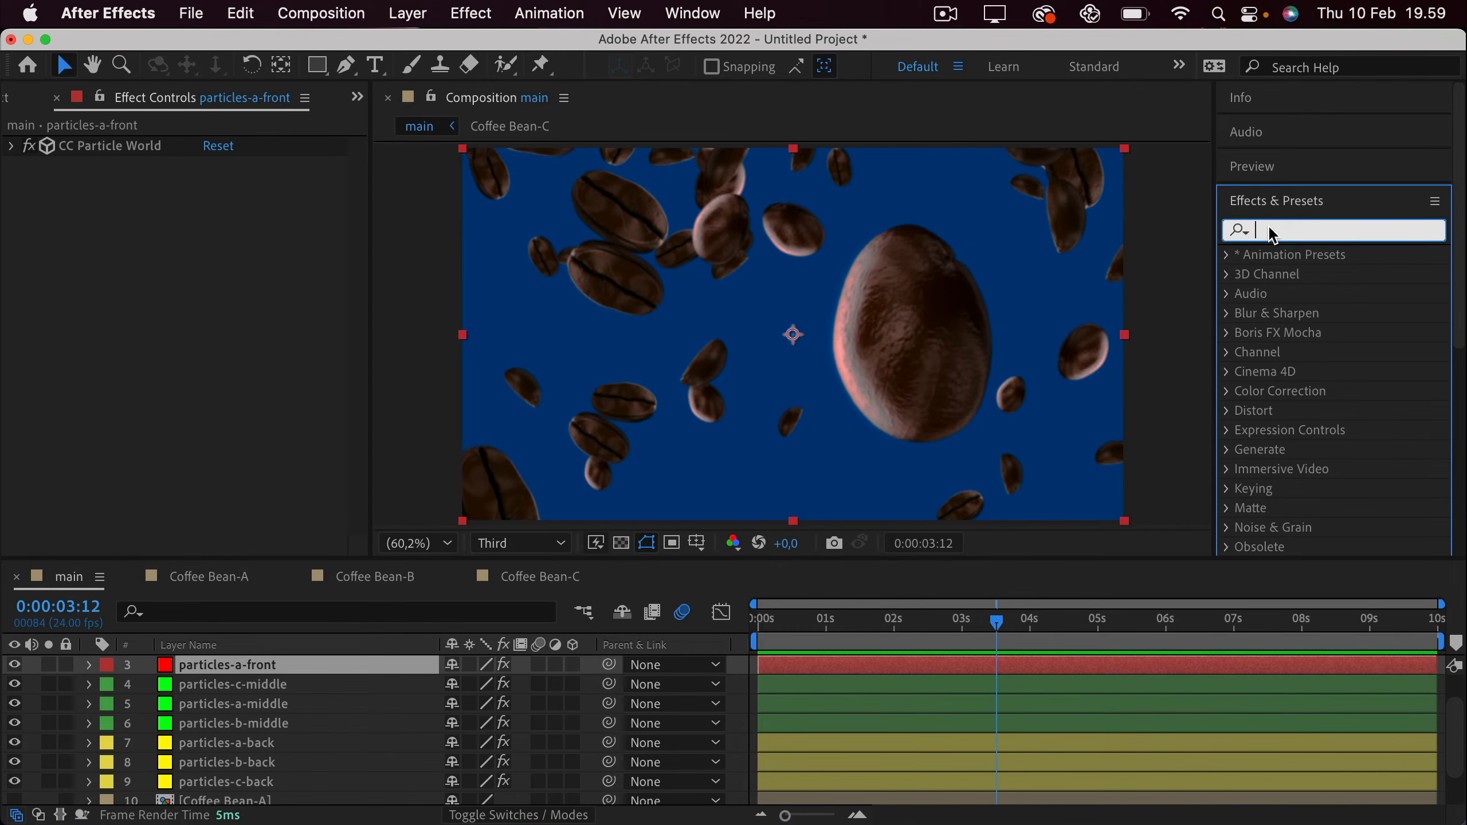
text(camera)
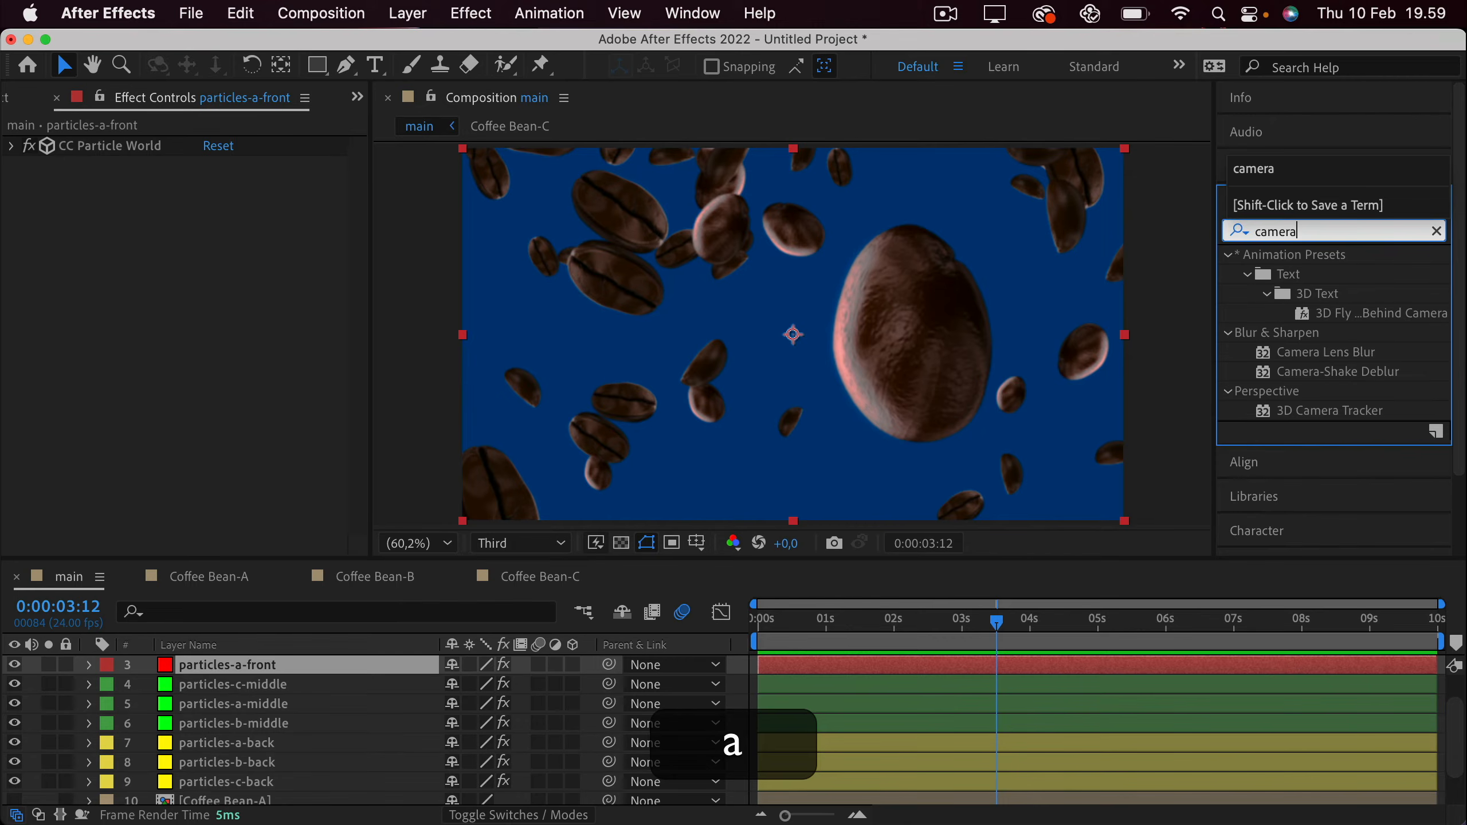
drag(1329, 353, 291, 255)
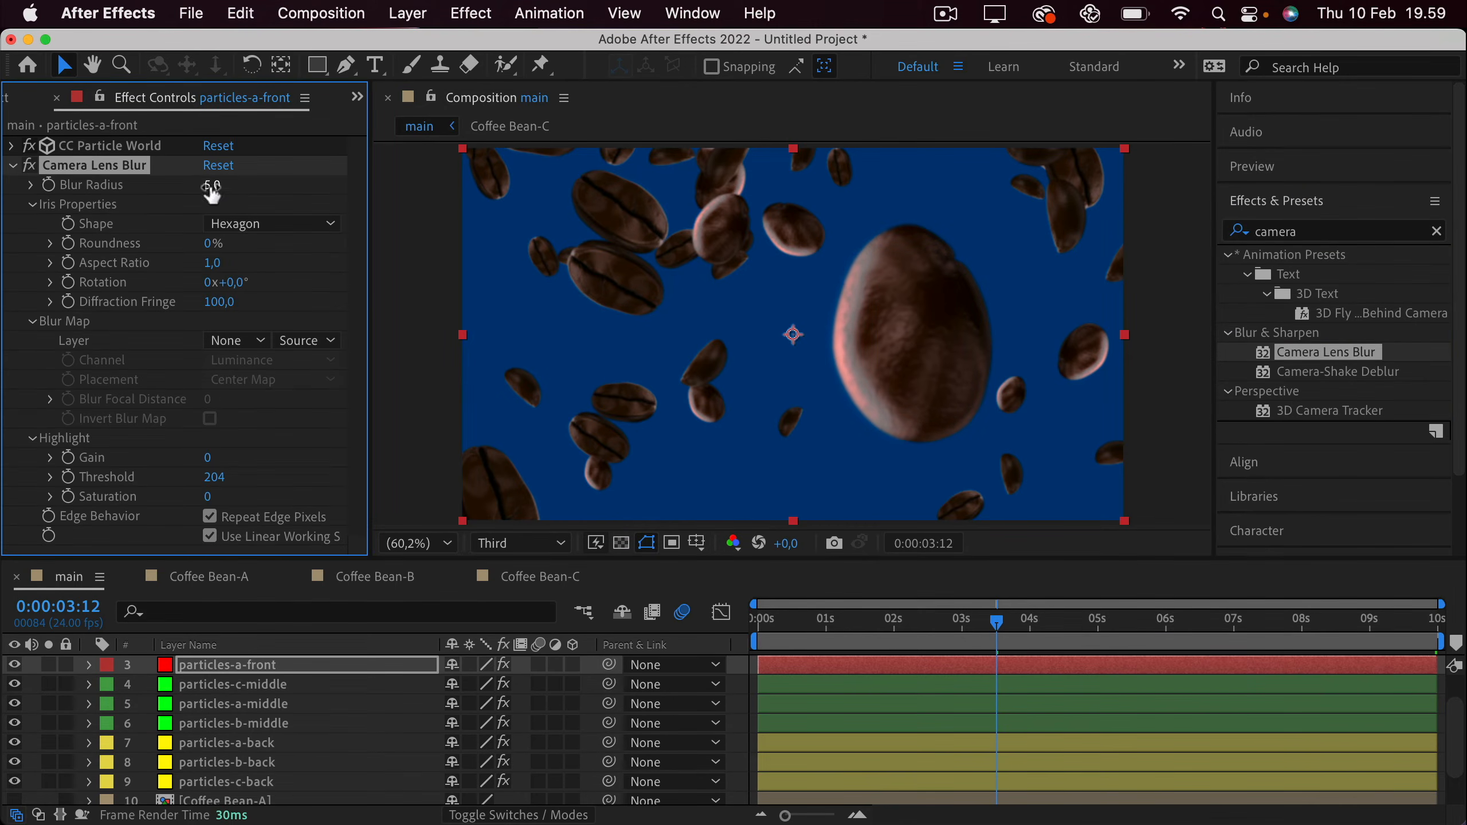
drag(206, 190, 248, 190)
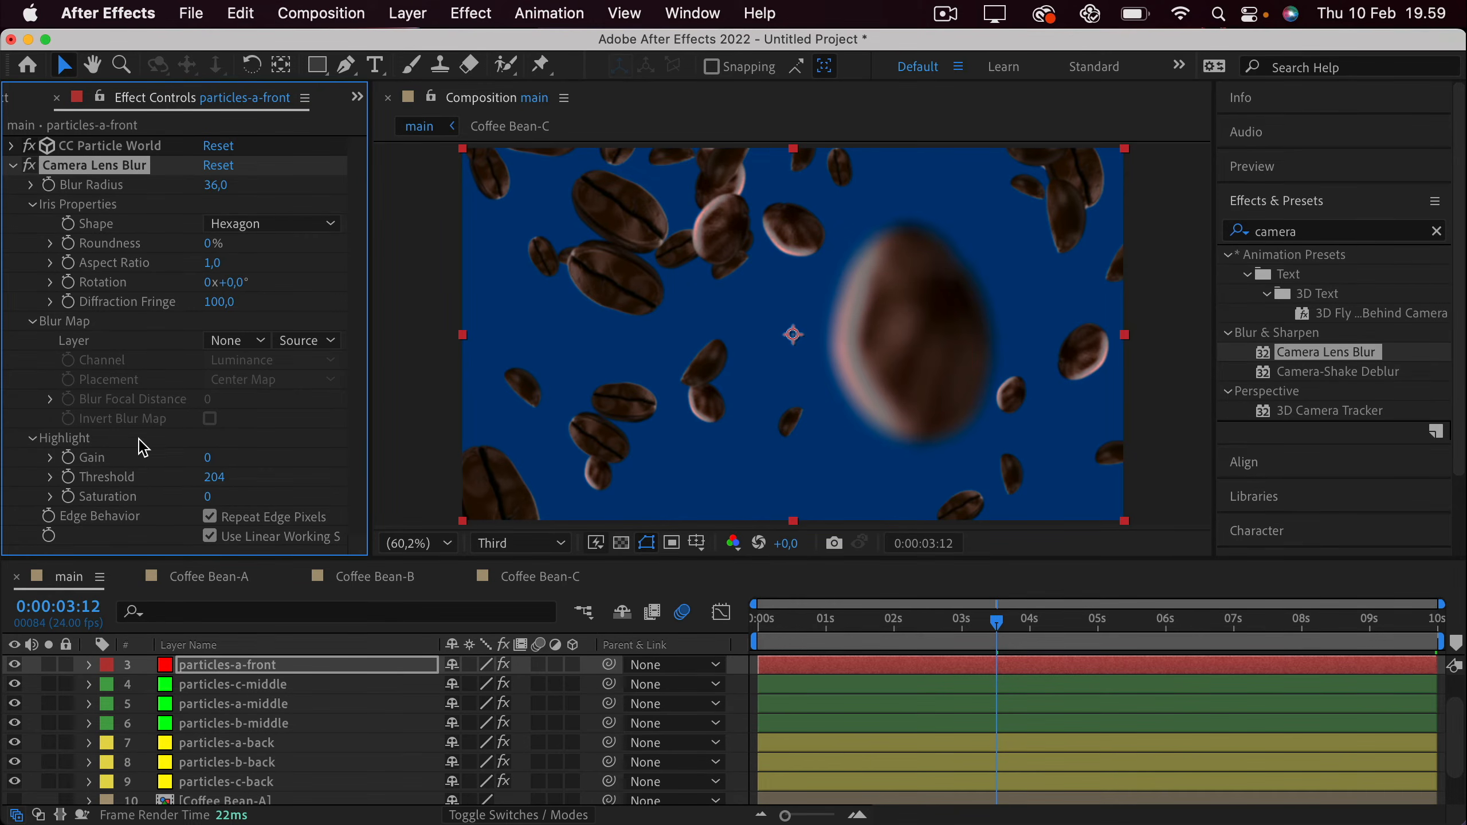
Disable Camera Lens Blur on particles-a-front and try Fast Box Blur with a Blur Radius of 21 instead.
click(29, 166)
click(12, 165)
click(1316, 231)
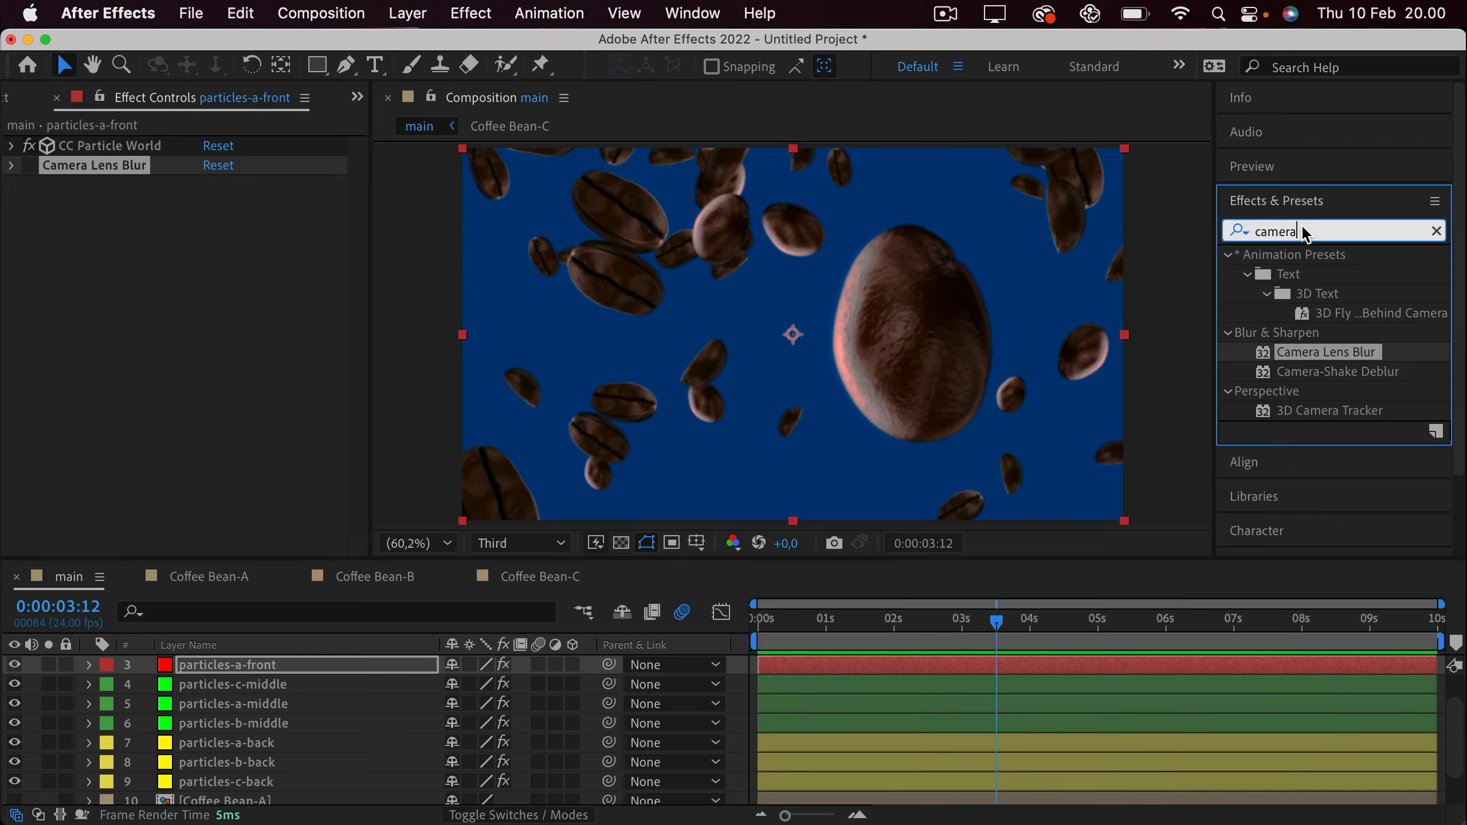
text(fast bo)
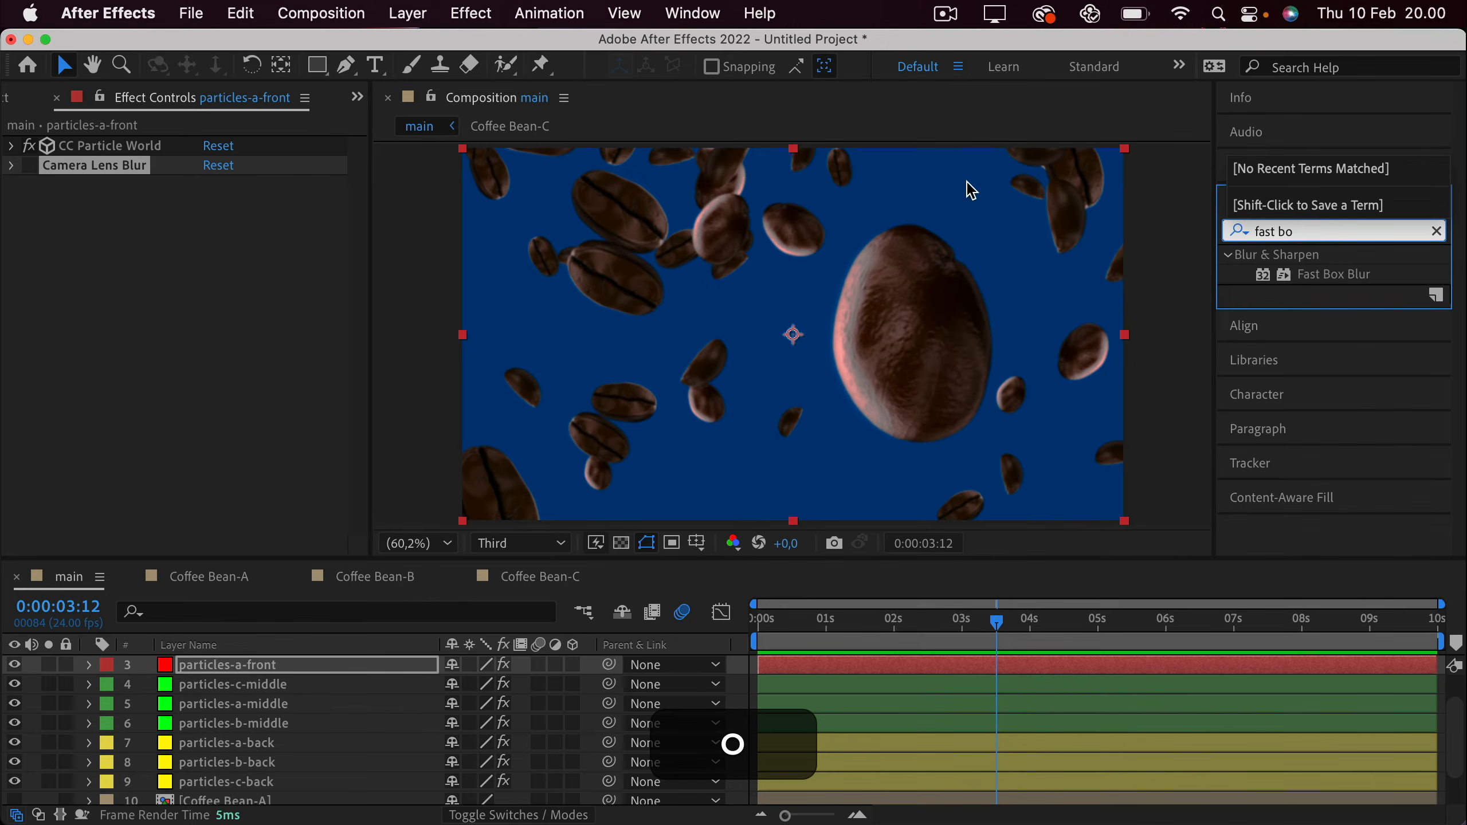
drag(1372, 278, 65, 316)
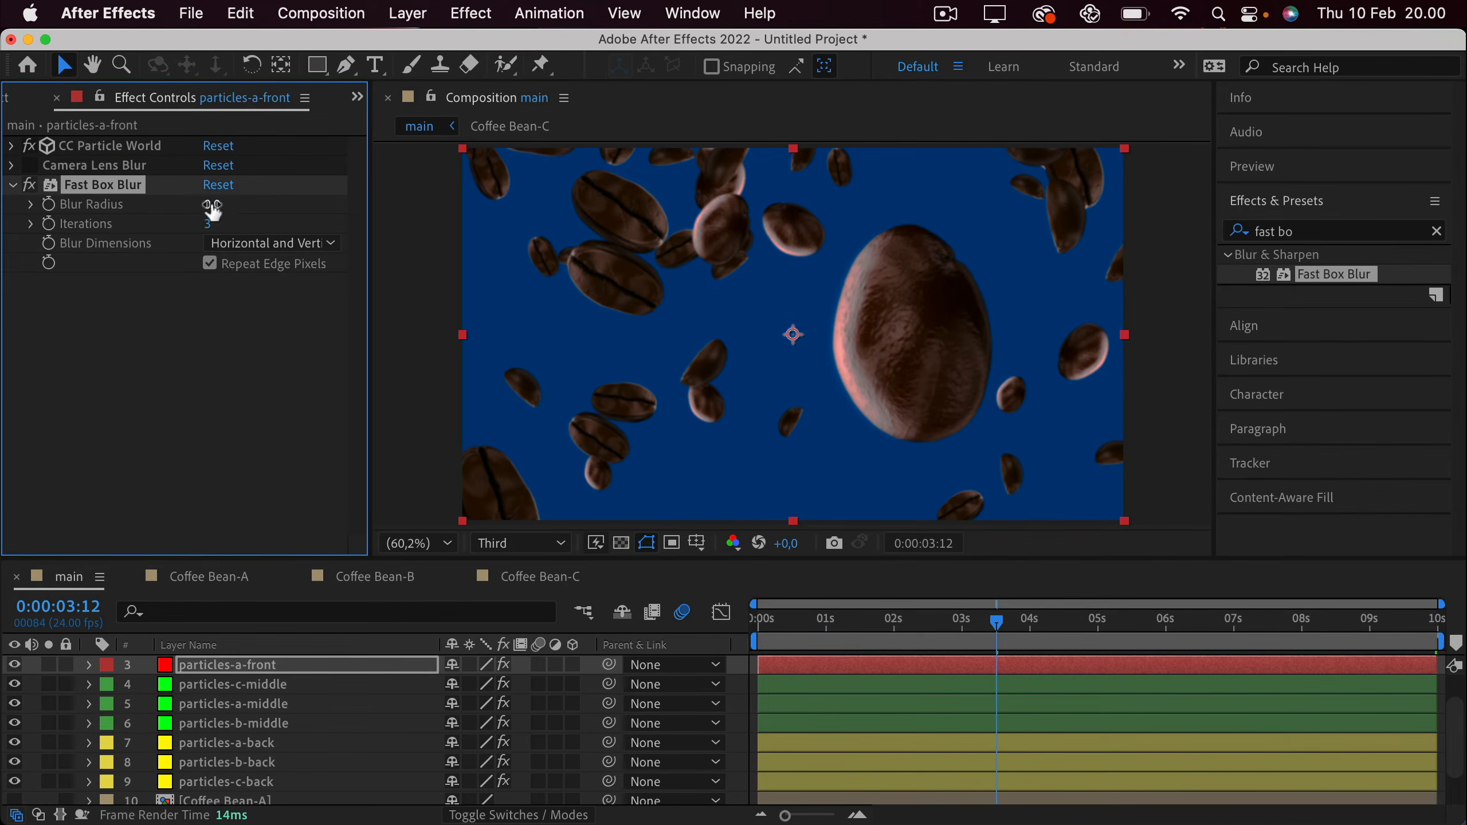
drag(211, 204, 231, 205)
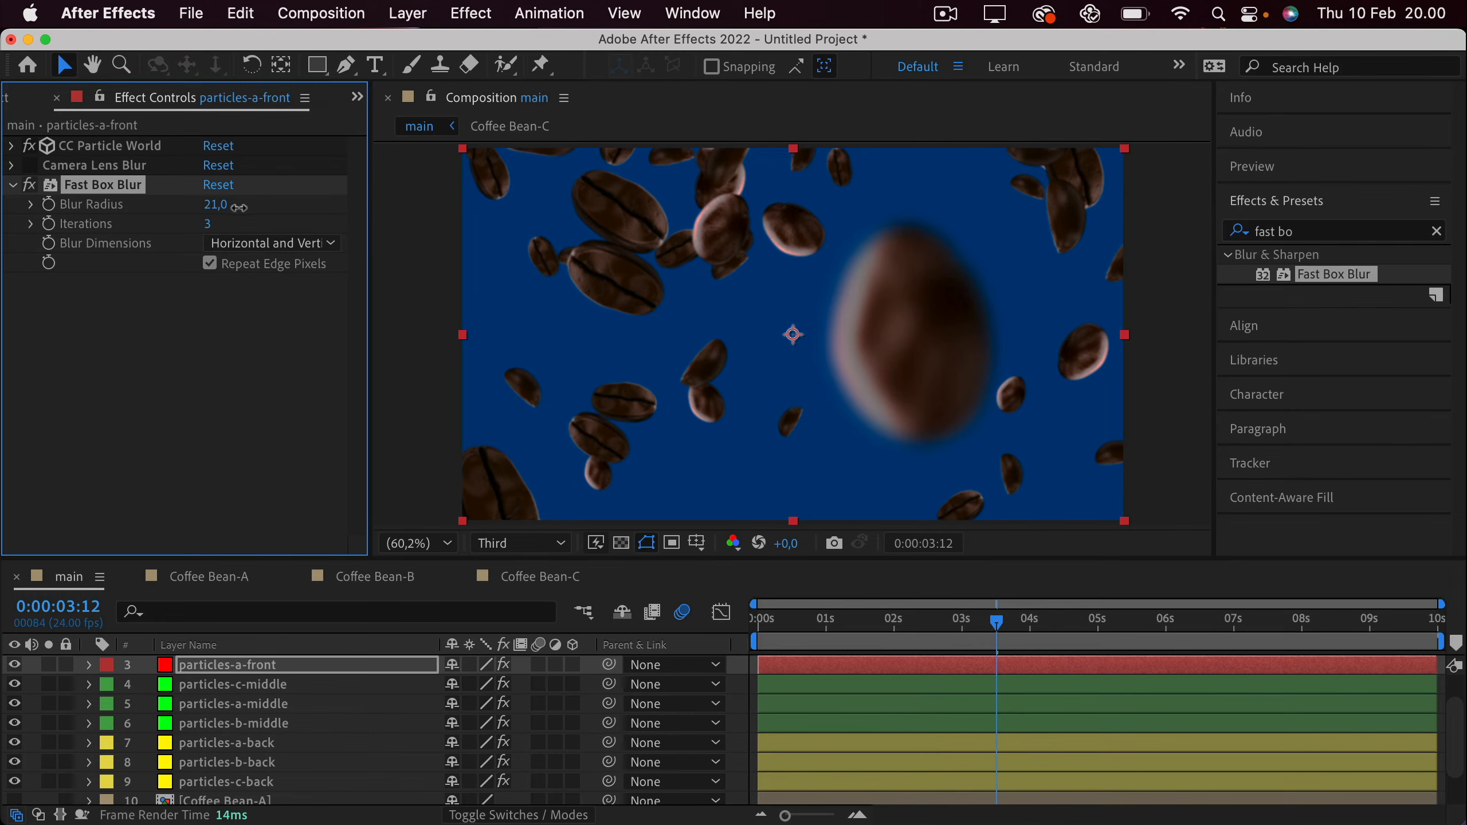
Compare the two blurs on particles-a-front, then delete Fast Box Blur and re-enable Camera Lens Blur.
click(29, 185)
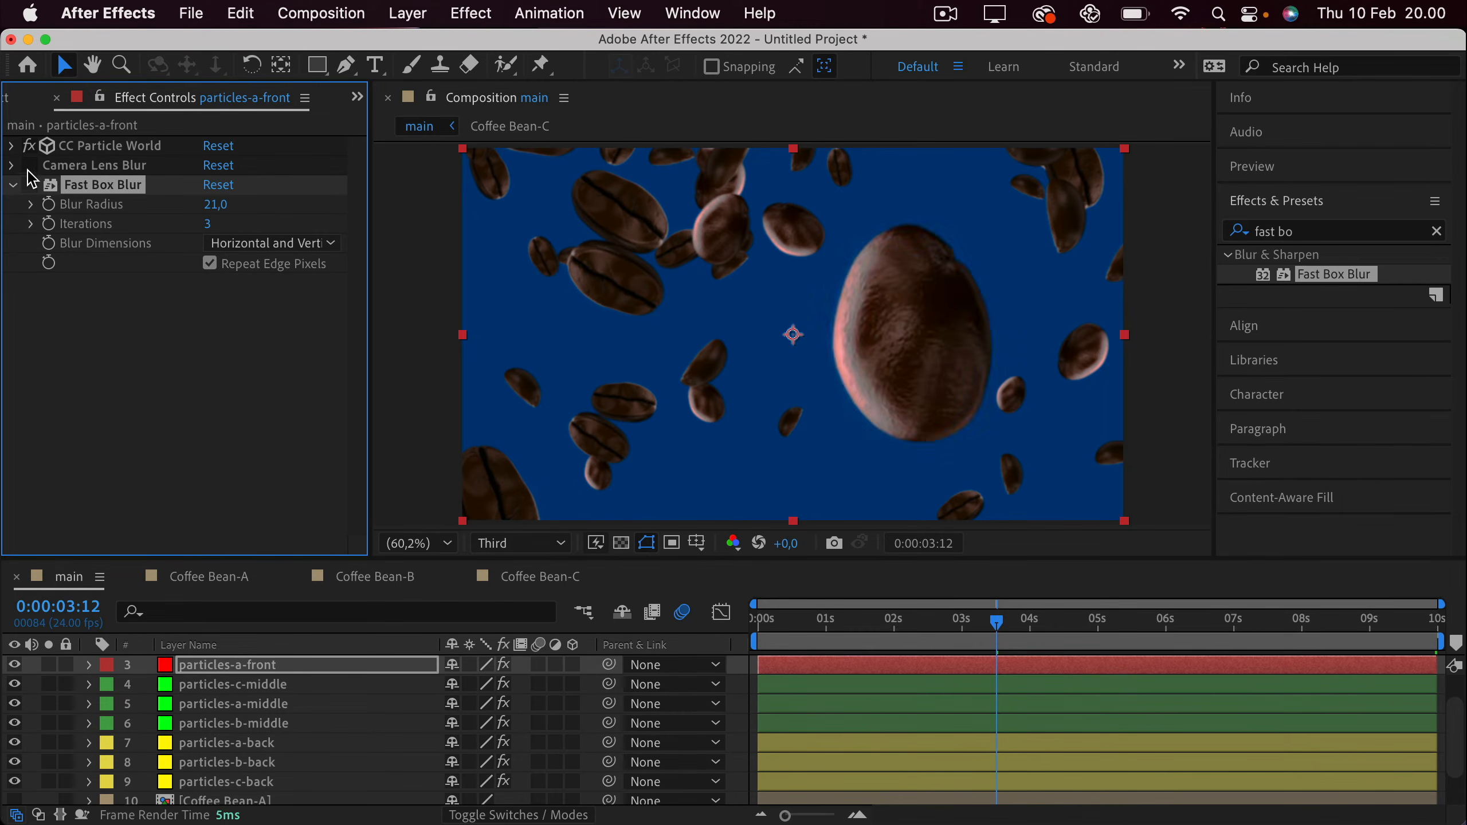
click(29, 165)
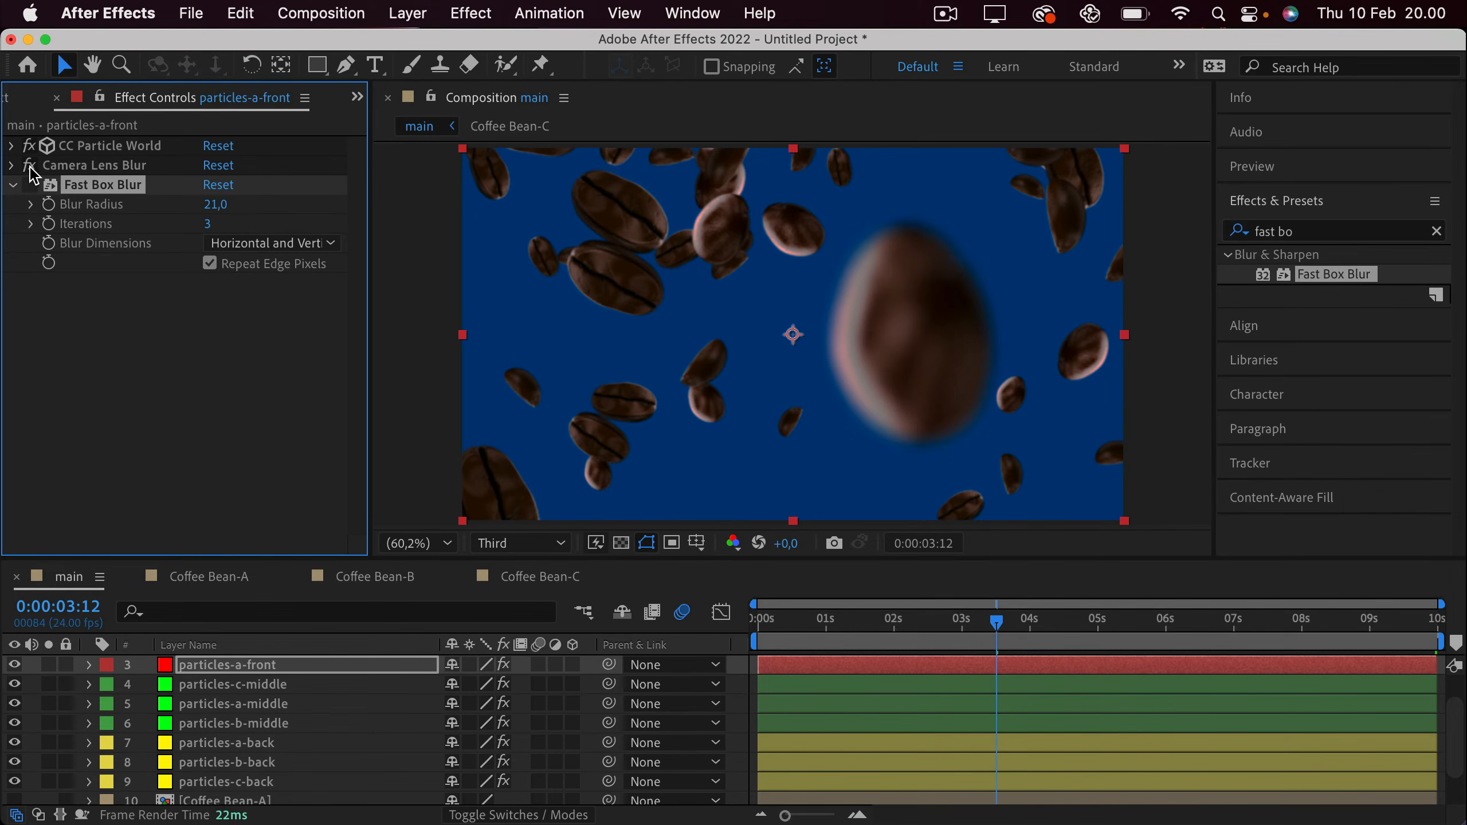
click(29, 165)
click(29, 185)
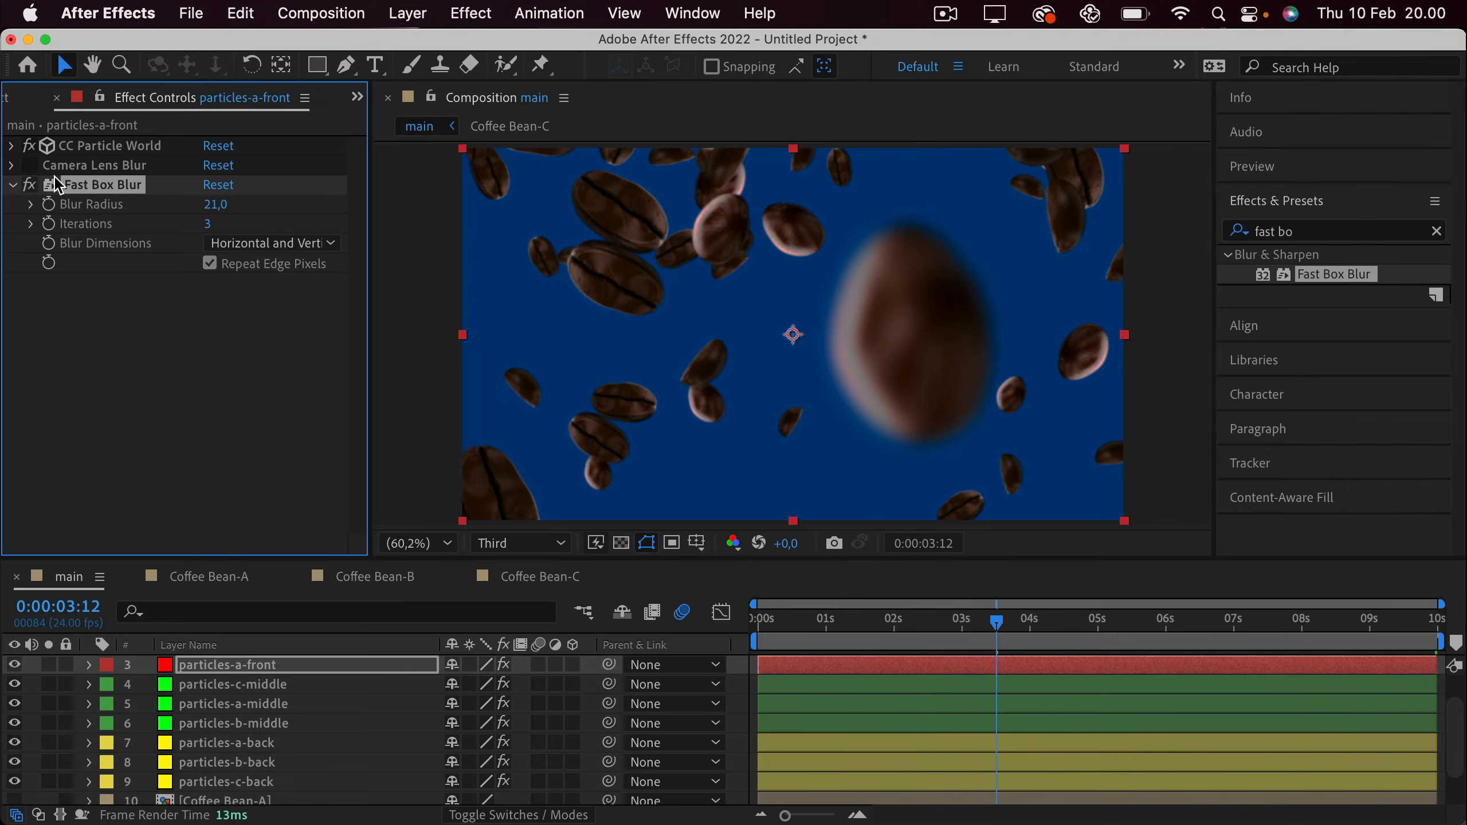
key(BackSpace)
click(29, 166)
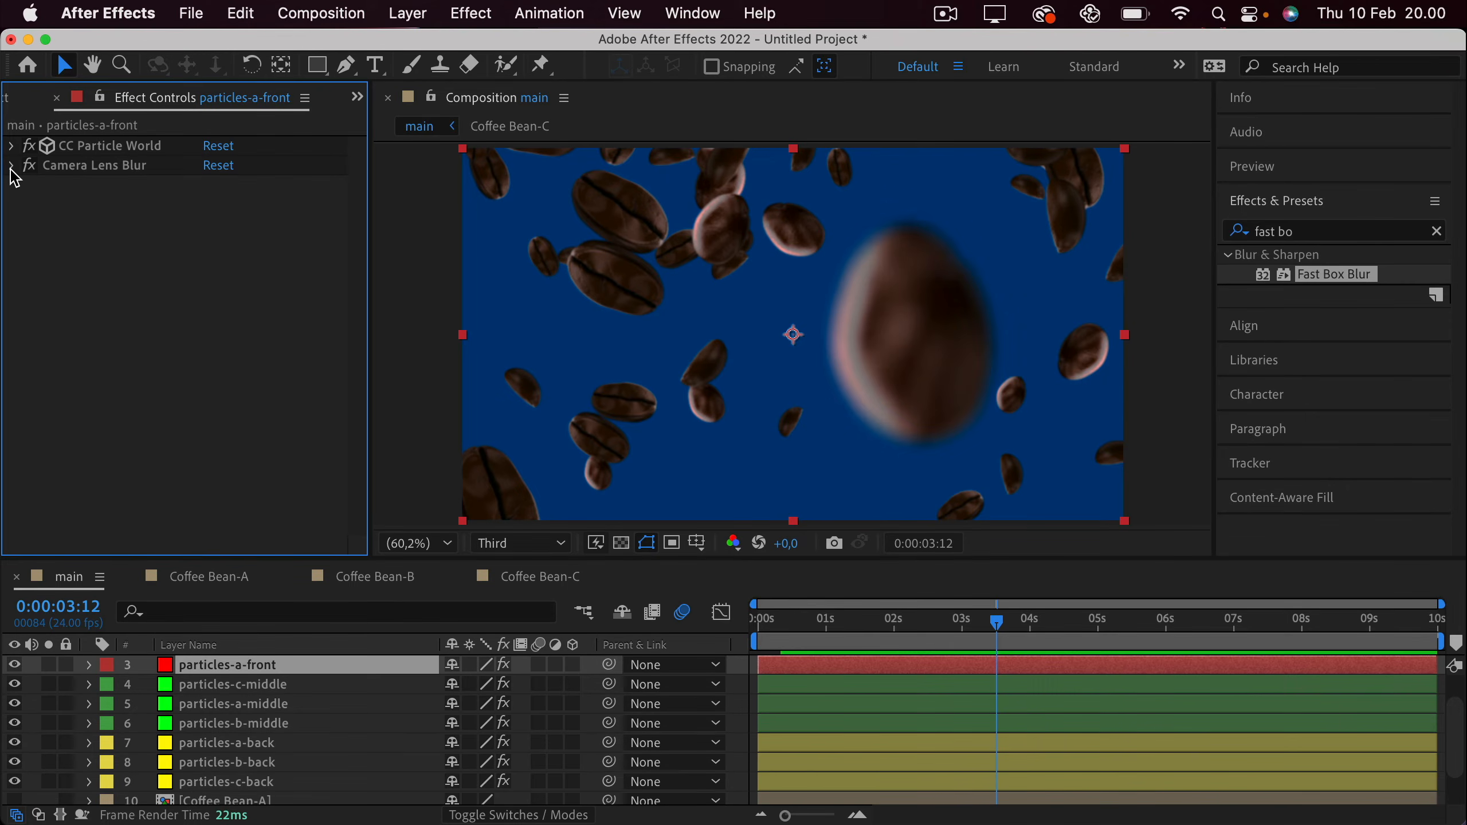
Set the Camera Lens Blur on particles-a-front to an iris Aspect Ratio of 1,4 and a Blur Radius of 24.
click(12, 167)
drag(212, 266, 260, 267)
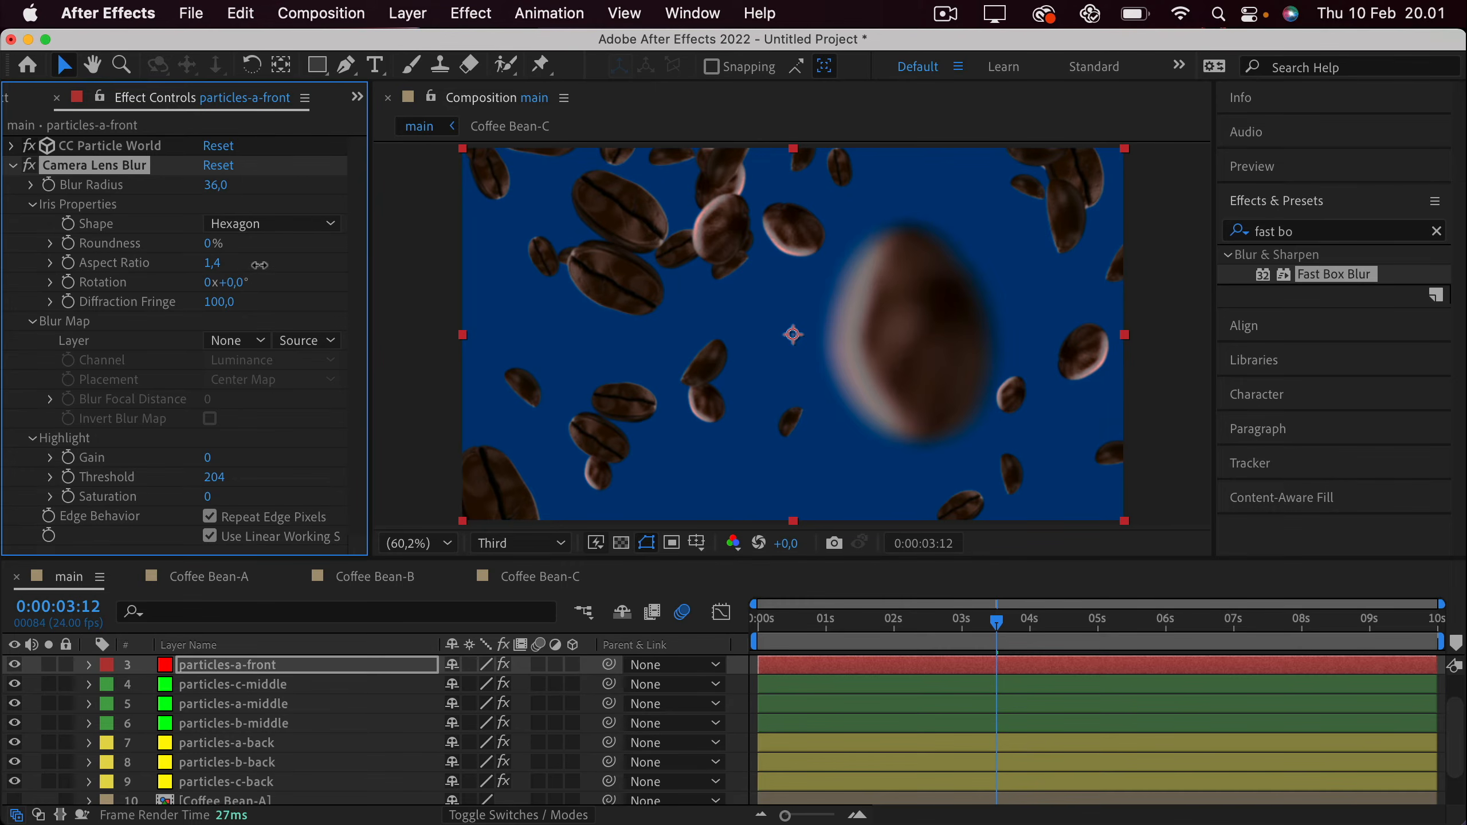
drag(216, 185, 211, 193)
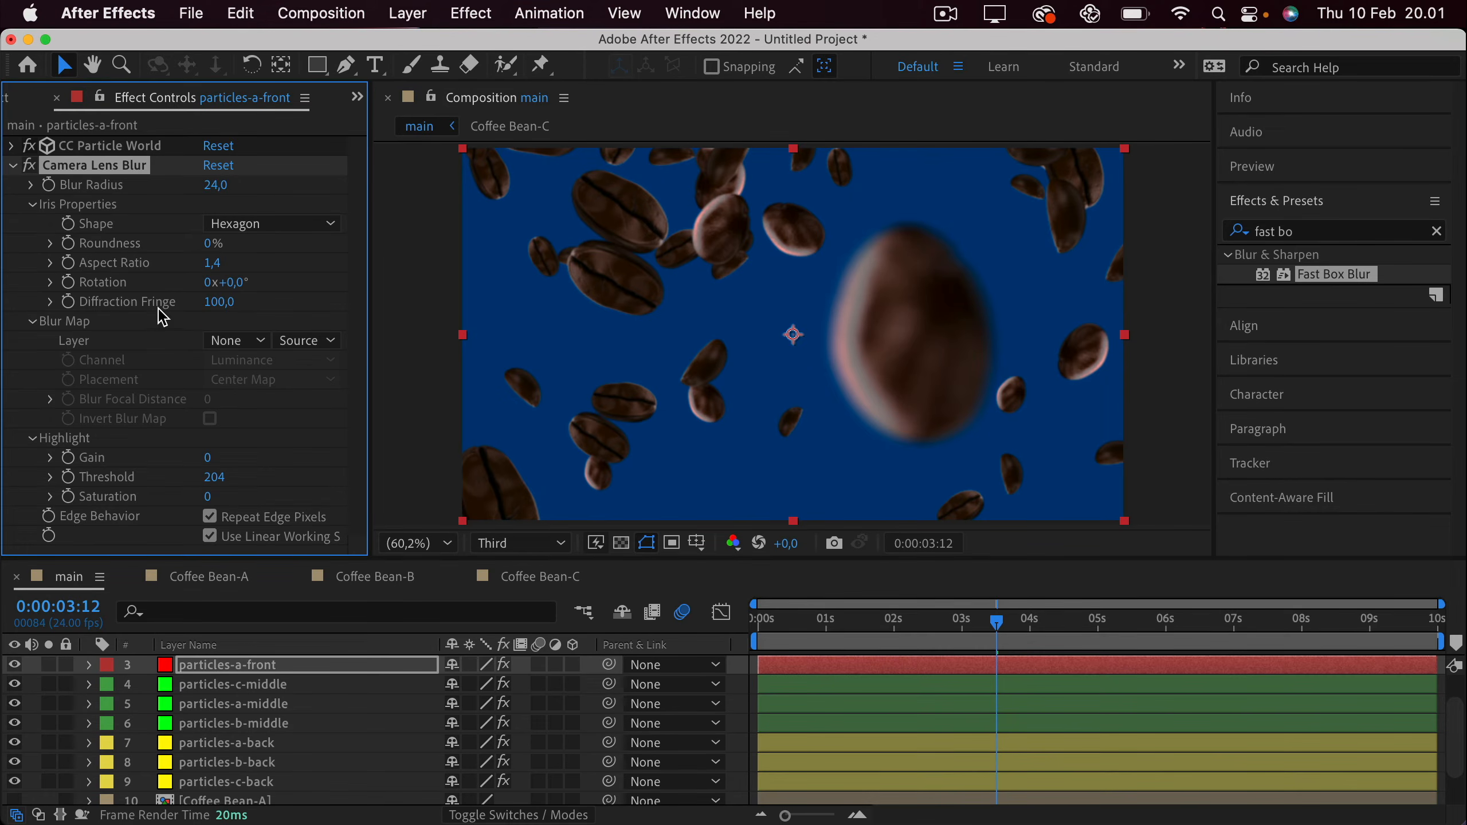
click(12, 166)
Copy the Camera Lens Blur from particles-a-front to particles-c-front and set the Blur Radius there to 36.
key(super+c)
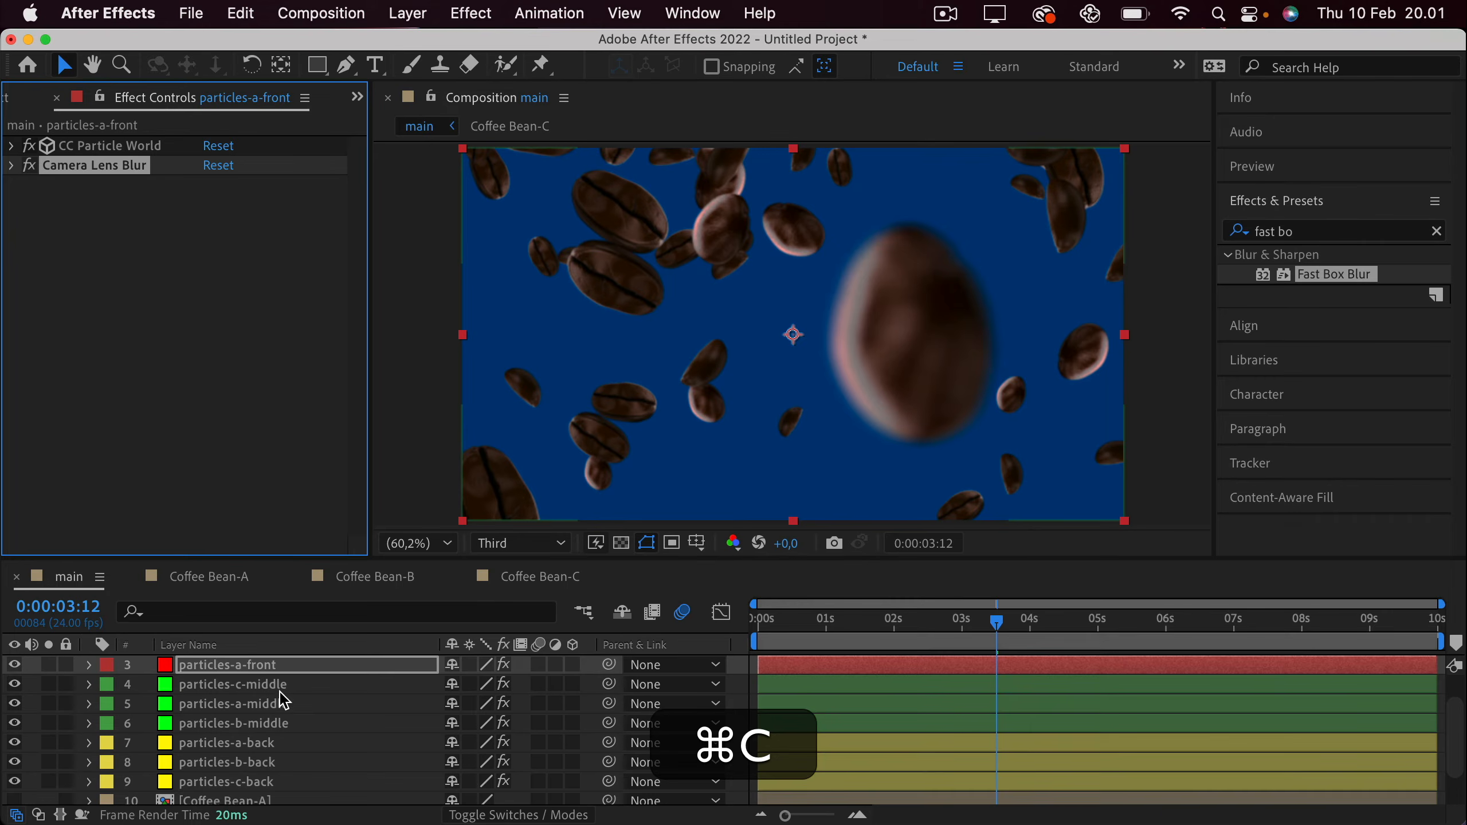
scroll(283, 700, up, 1)
click(250, 668)
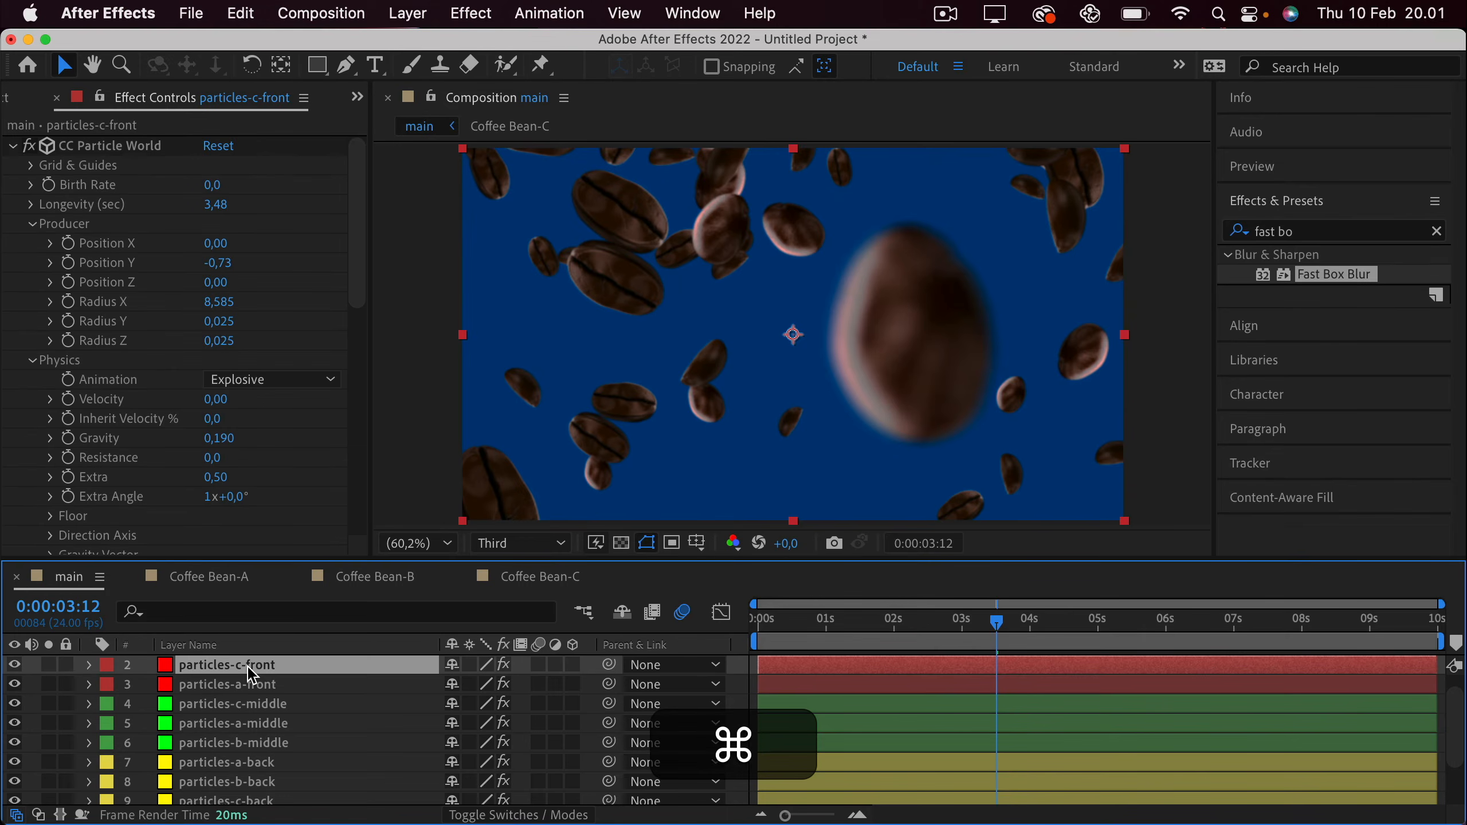
key(super+v)
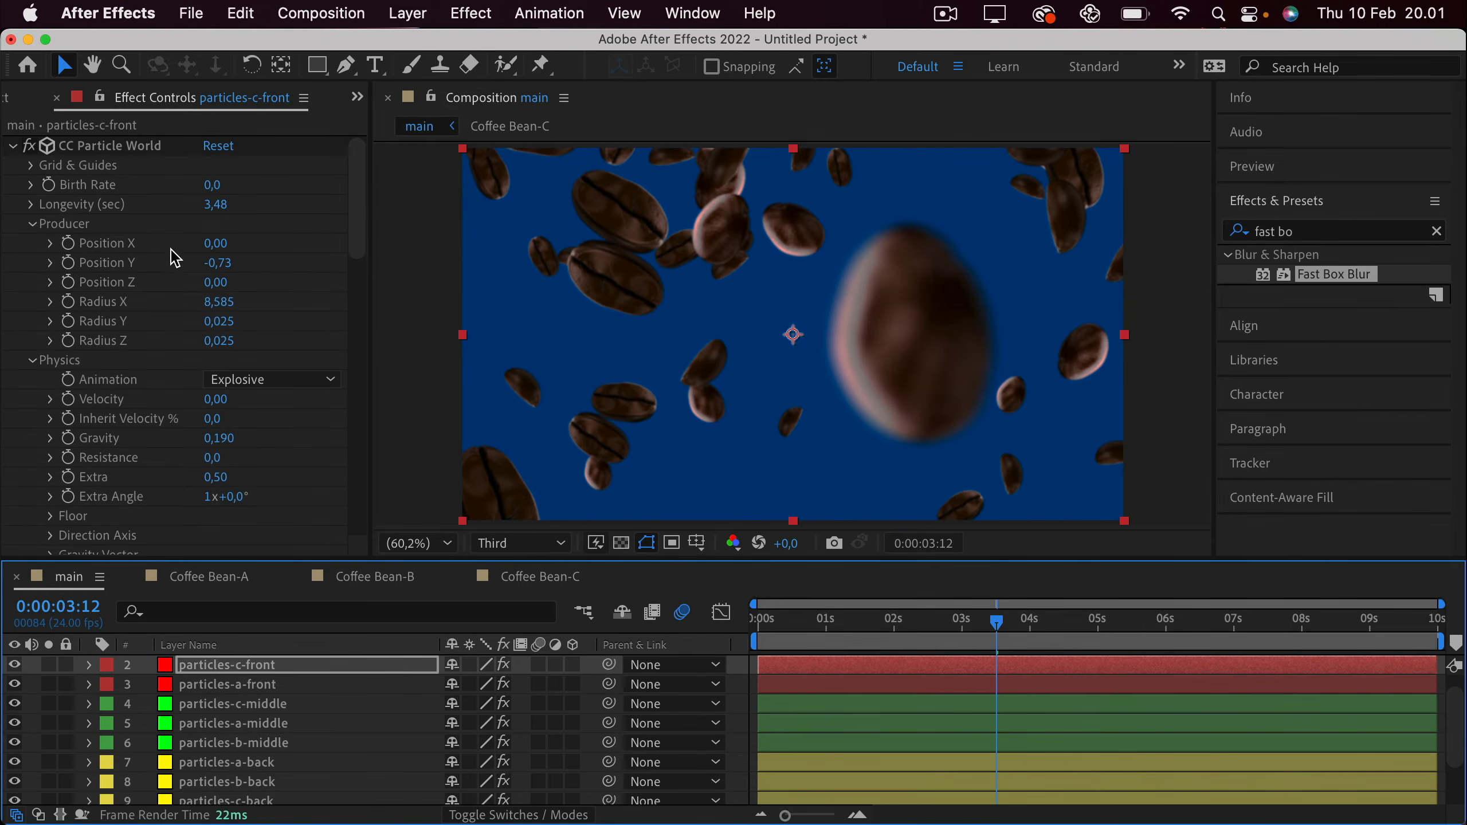
click(12, 146)
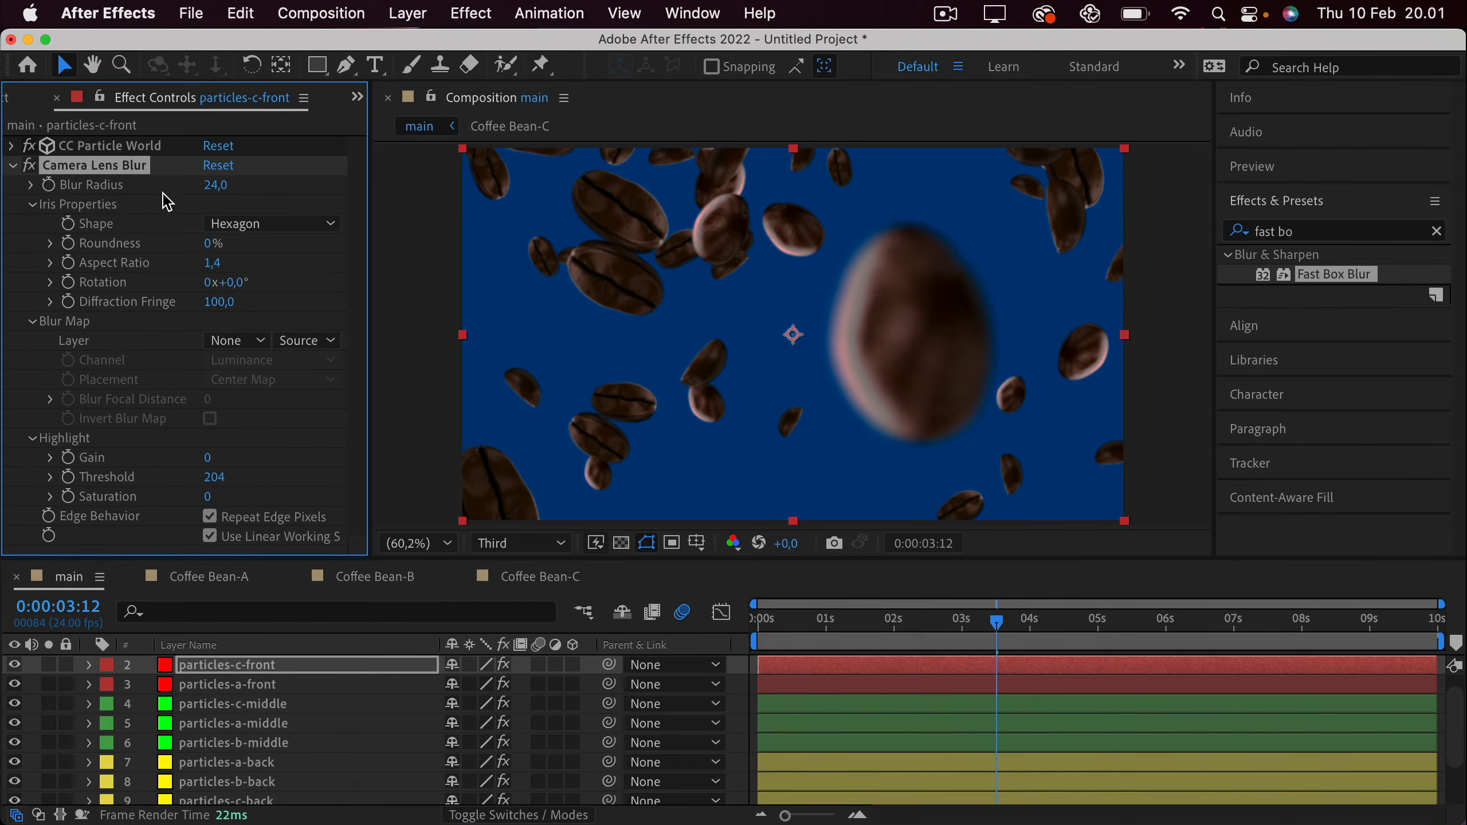
drag(214, 185, 238, 187)
Preview the blurred front beans with all other layers from the start of the composition.
drag(777, 622, 714, 641)
key(space)
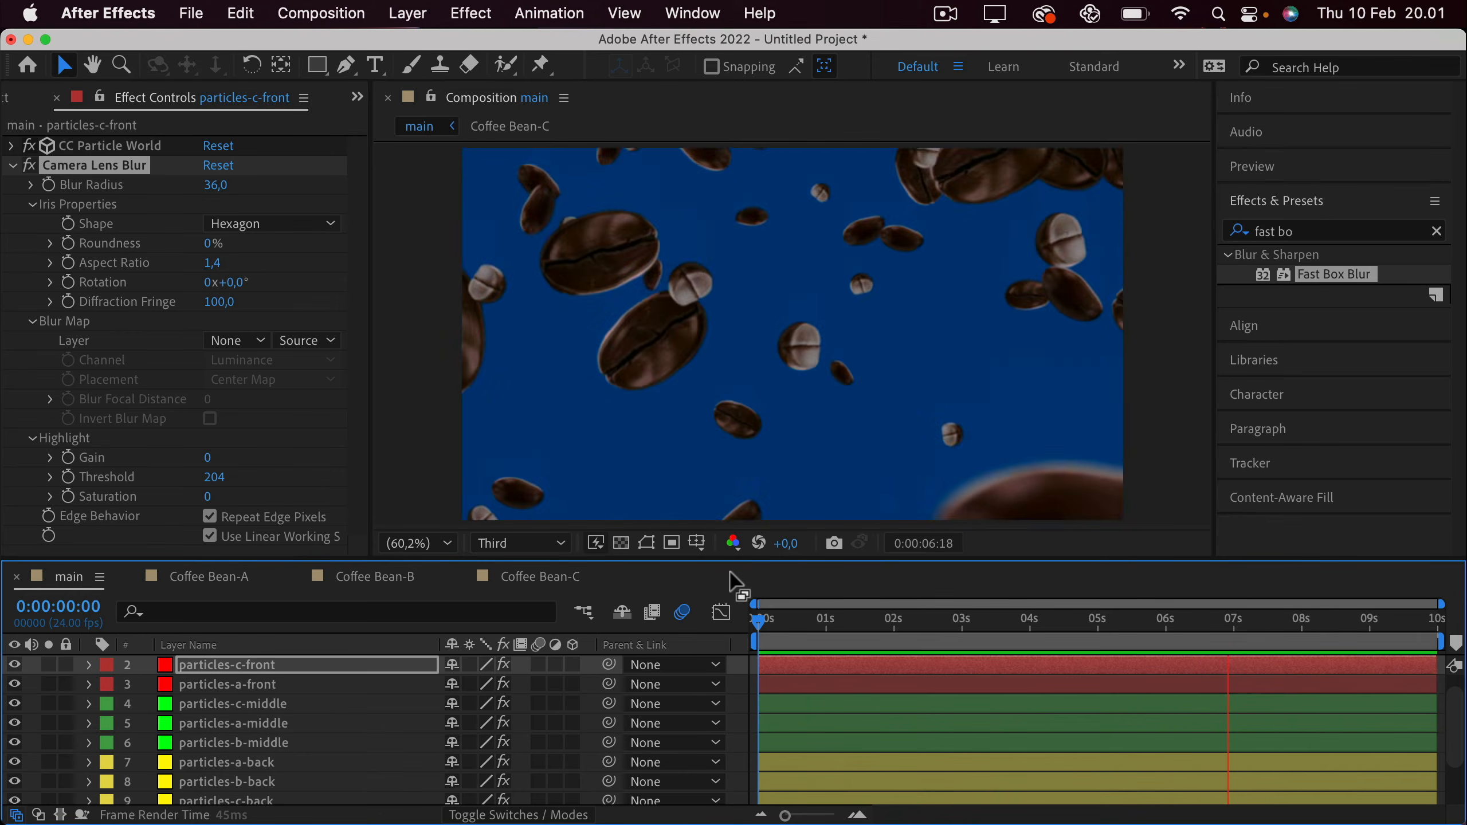
key(space)
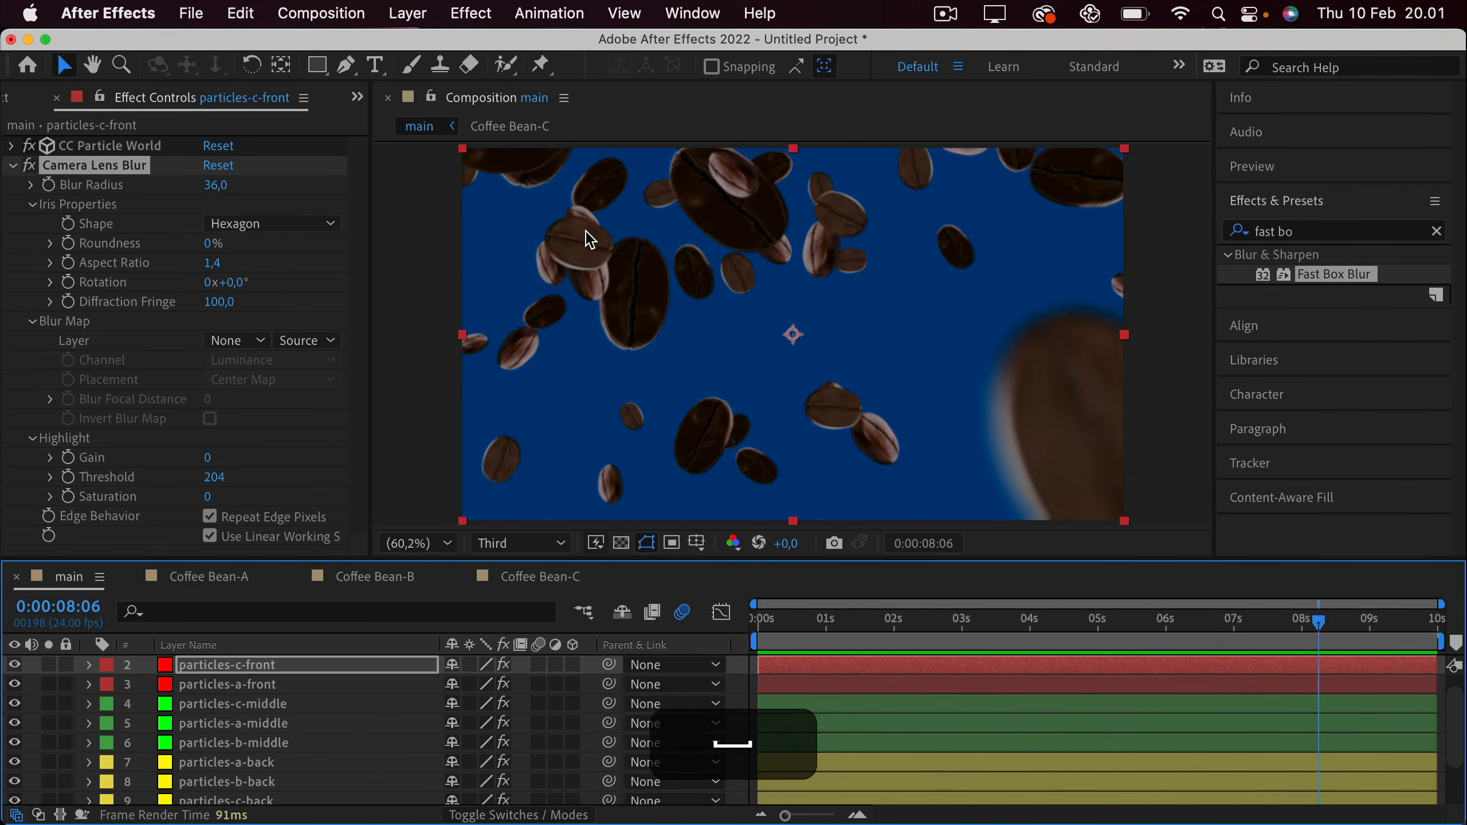
Copy the Camera Lens Blur from particles-c-front to particles-c-back and reduce its Blur Radius there to about 10.
click(116, 167)
key(super+c)
scroll(262, 747, down, 3)
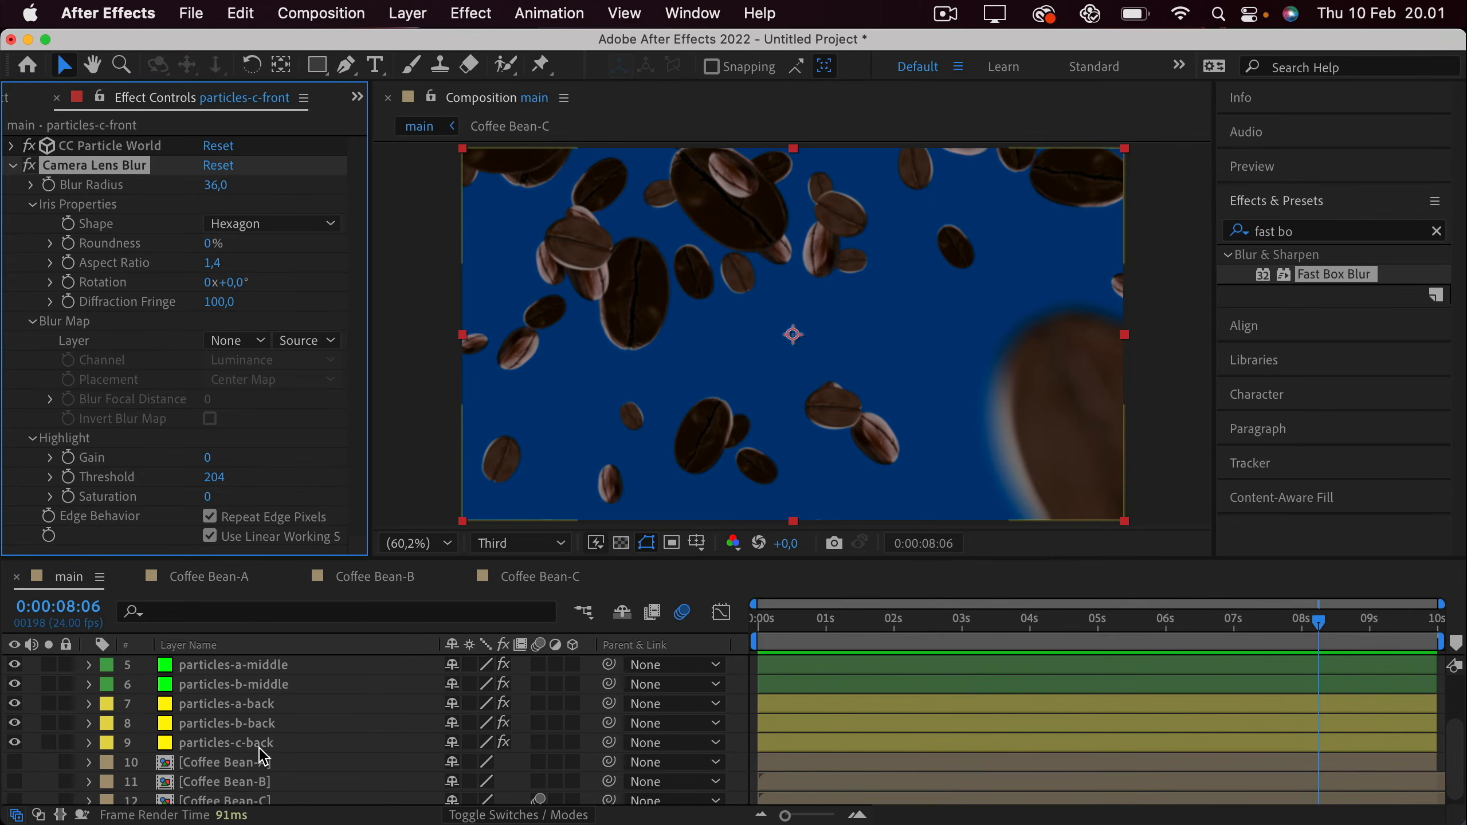
click(260, 745)
key(super+v)
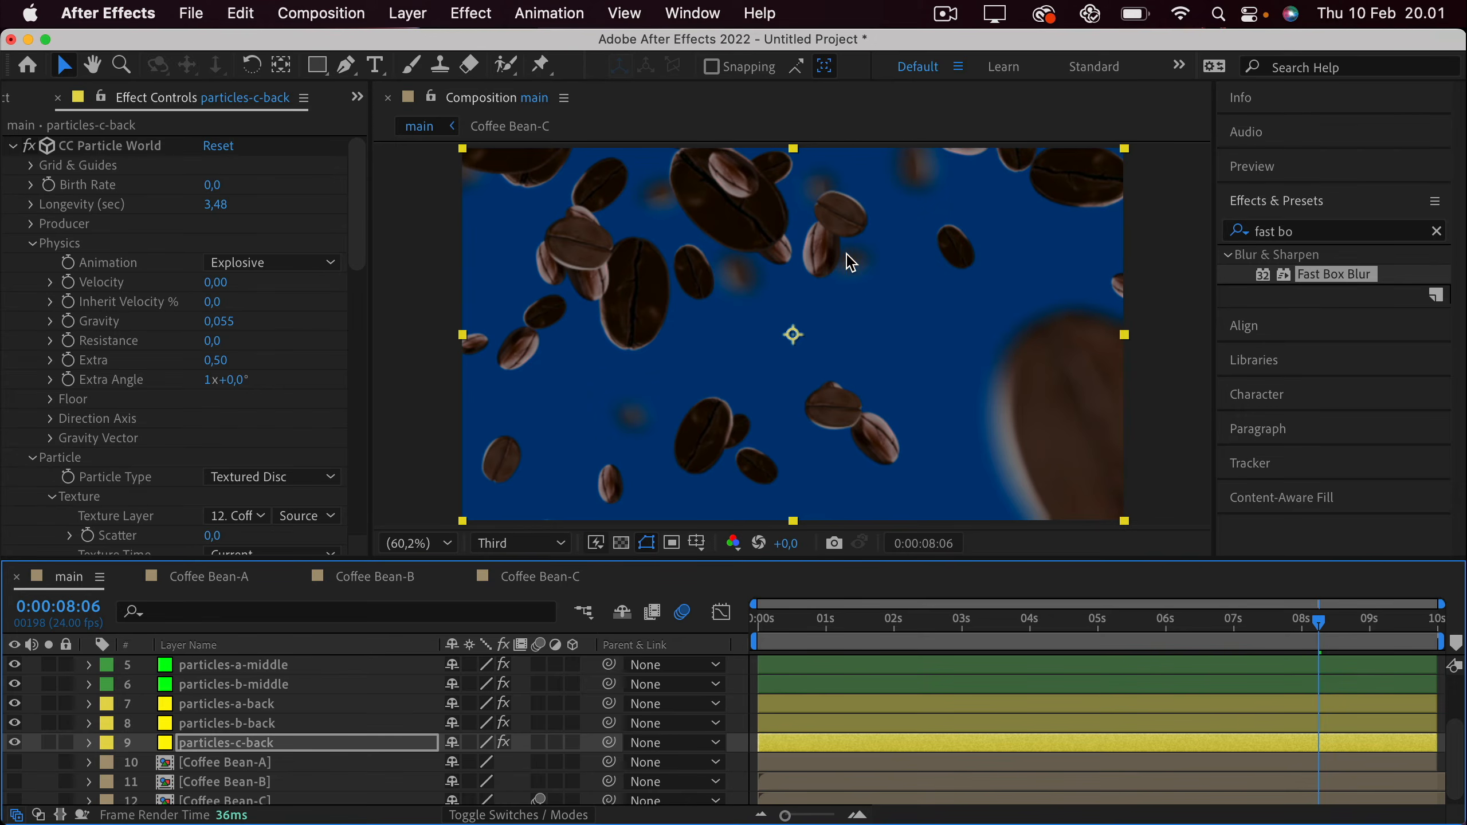
click(12, 145)
drag(217, 191, 181, 192)
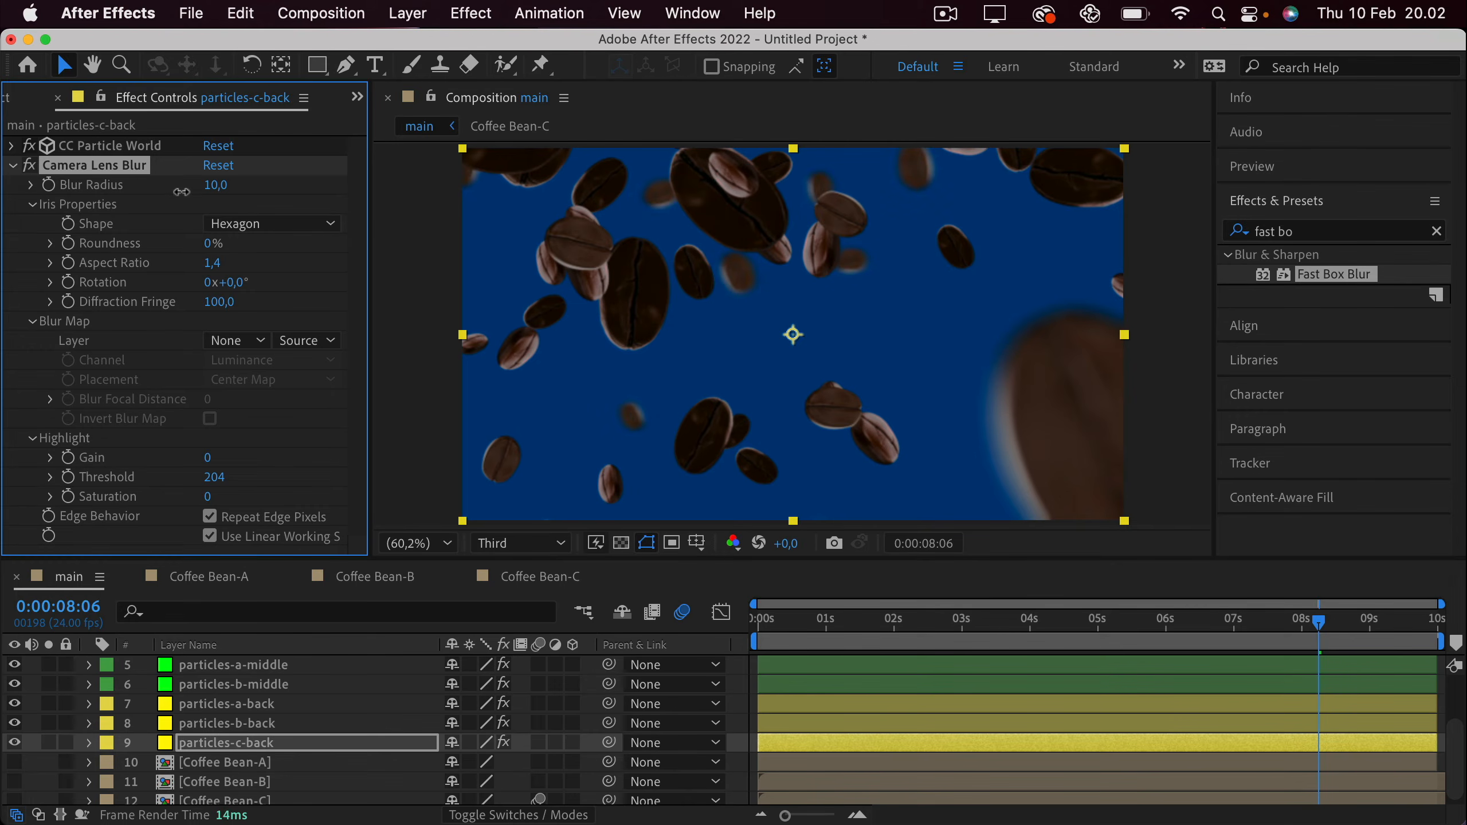
drag(180, 193, 184, 195)
Copy the Camera Lens Blur from particles-c-back to particles-b-back and particles-a-back, and lower the Blur Radius on particles-a-back slightly.
key(super+c)
click(245, 706)
key(super+v)
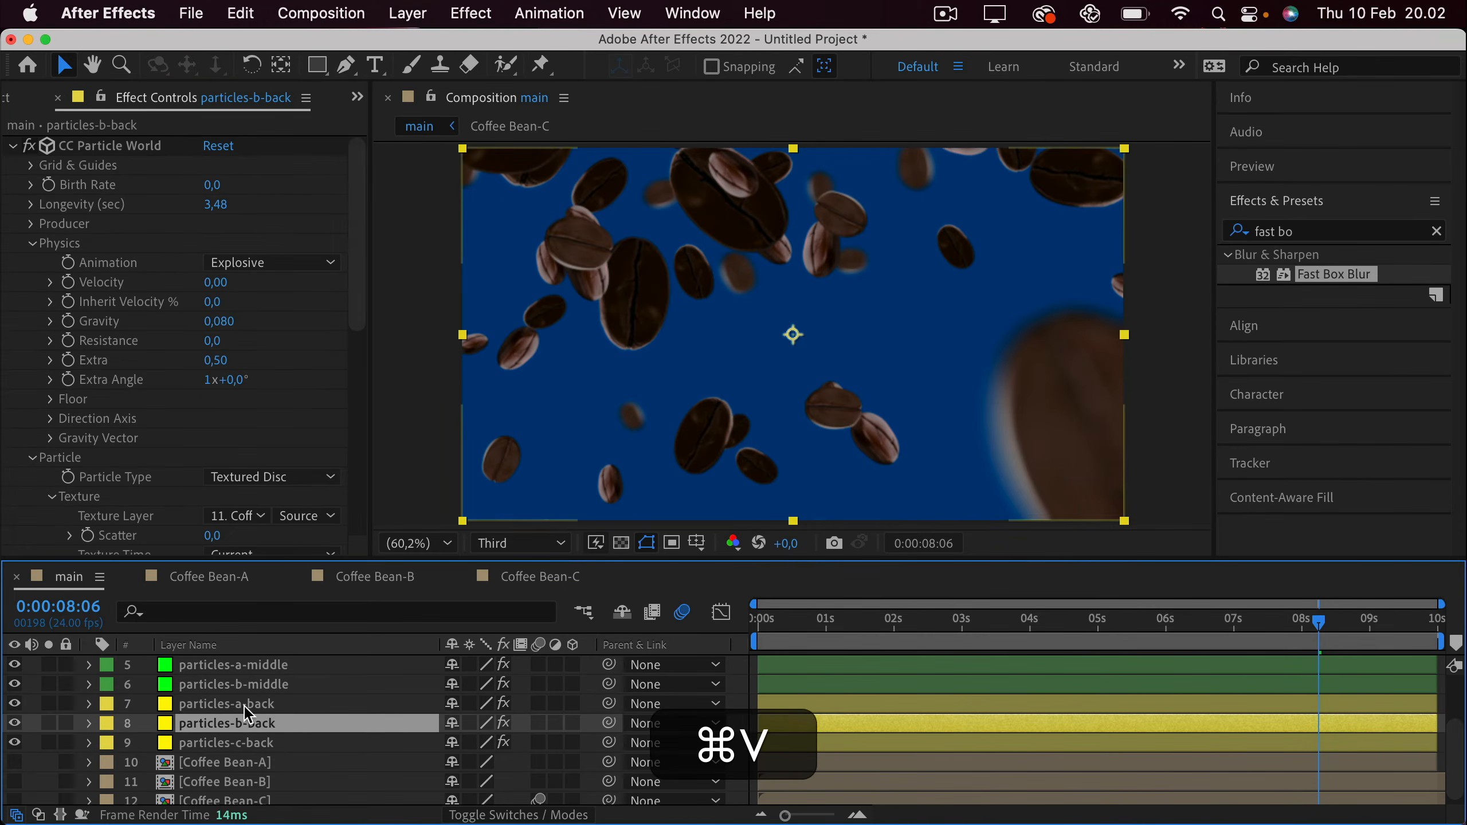
click(12, 146)
drag(209, 185, 203, 186)
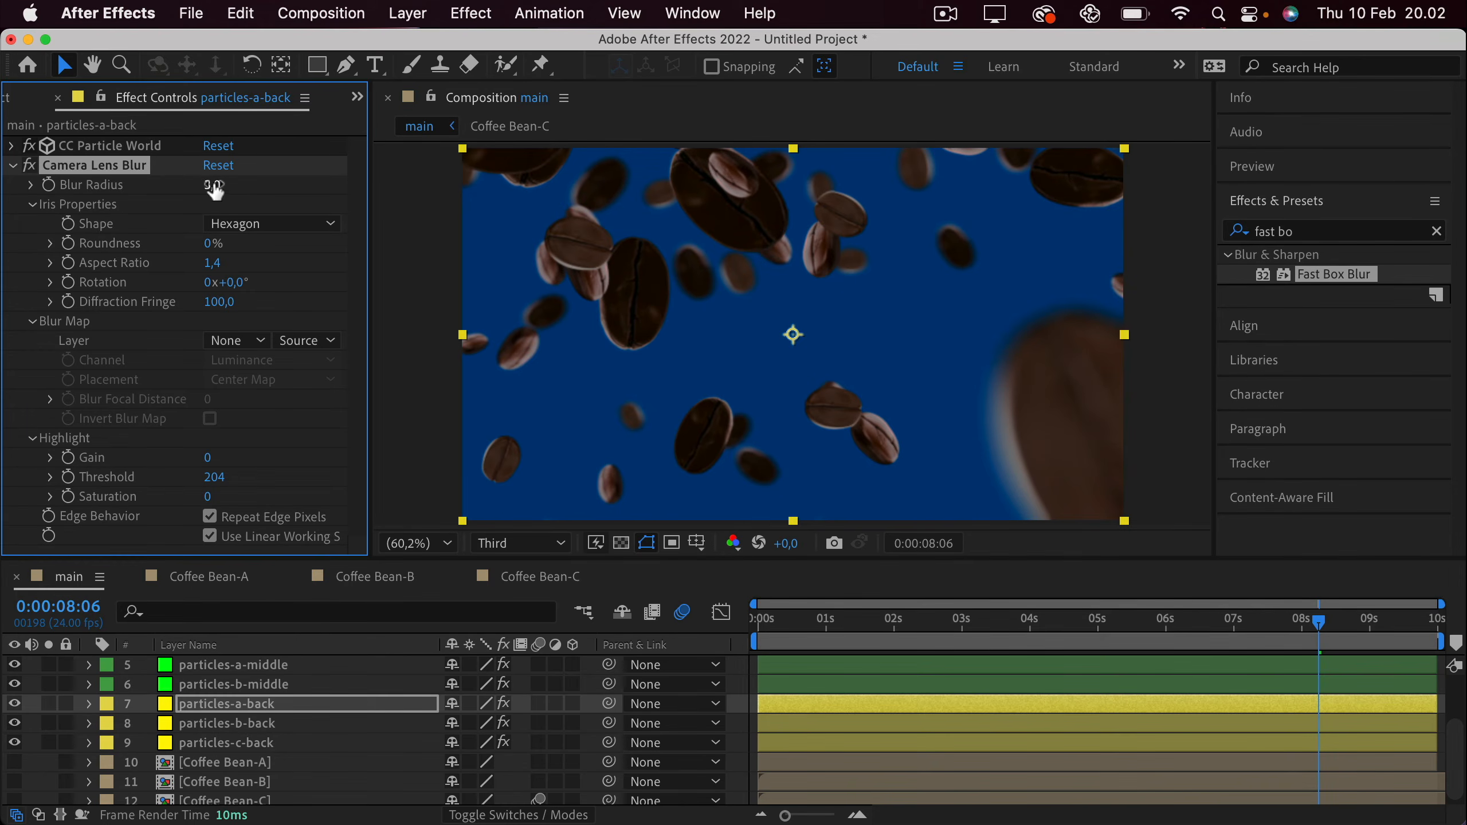
Set the Camera Lens Blur's Blur Radius on particles-b-back to 12.
click(252, 727)
click(23, 146)
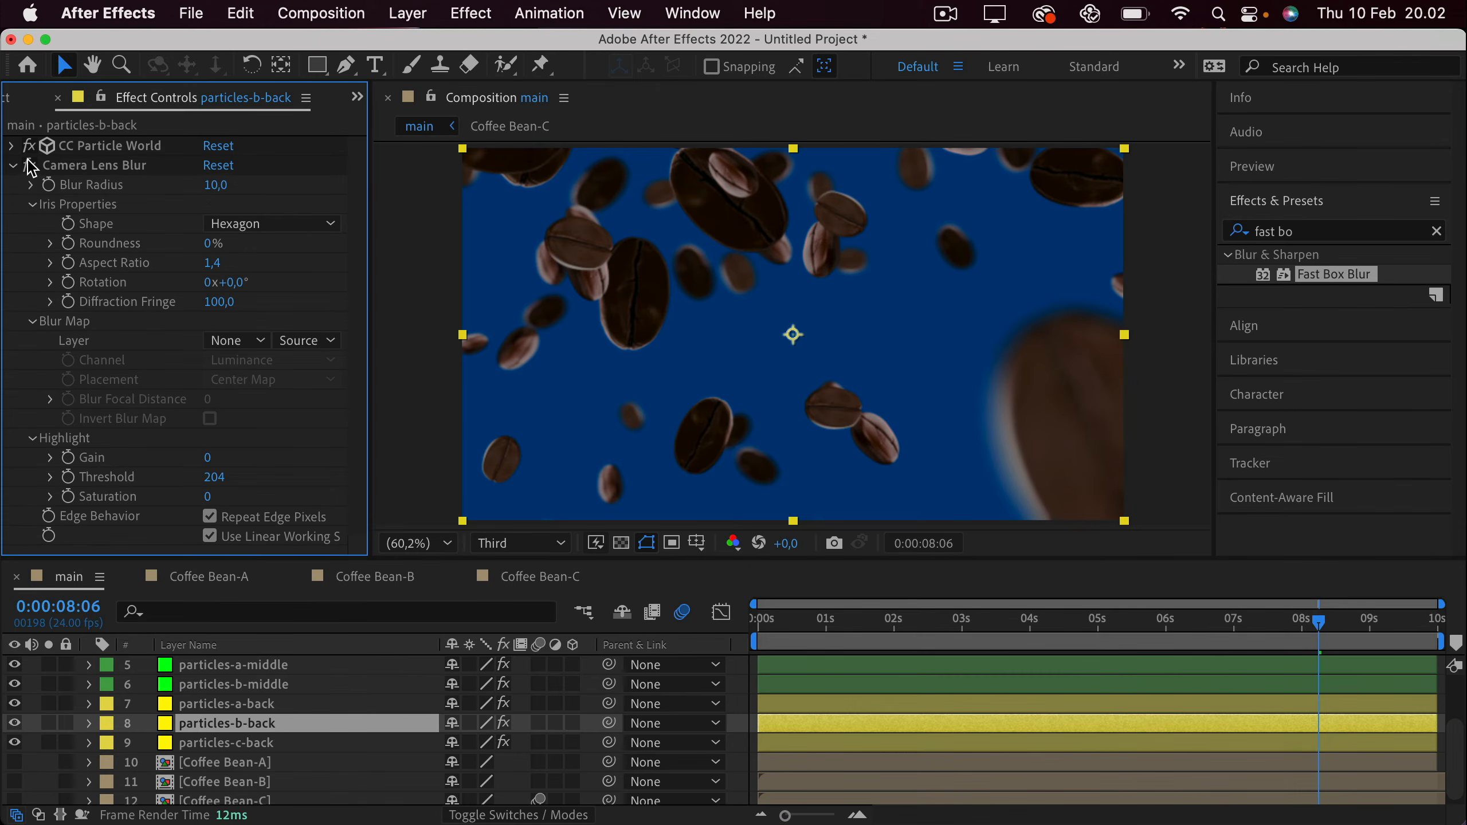
click(214, 185)
text(12)
key(Return)
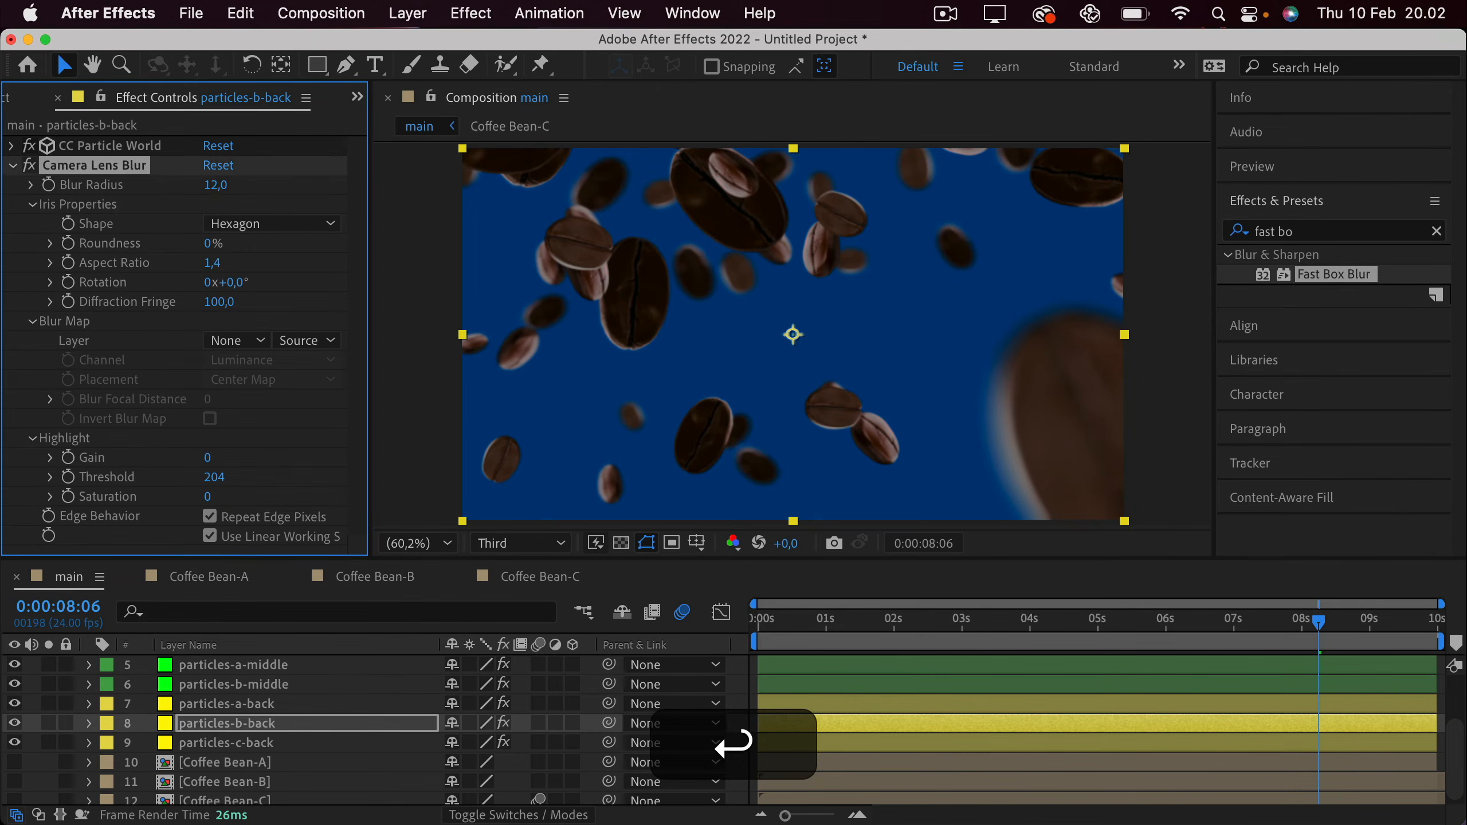
Preview the beans with the blurred back layers from the start of the composition.
key(Home)
key(space)
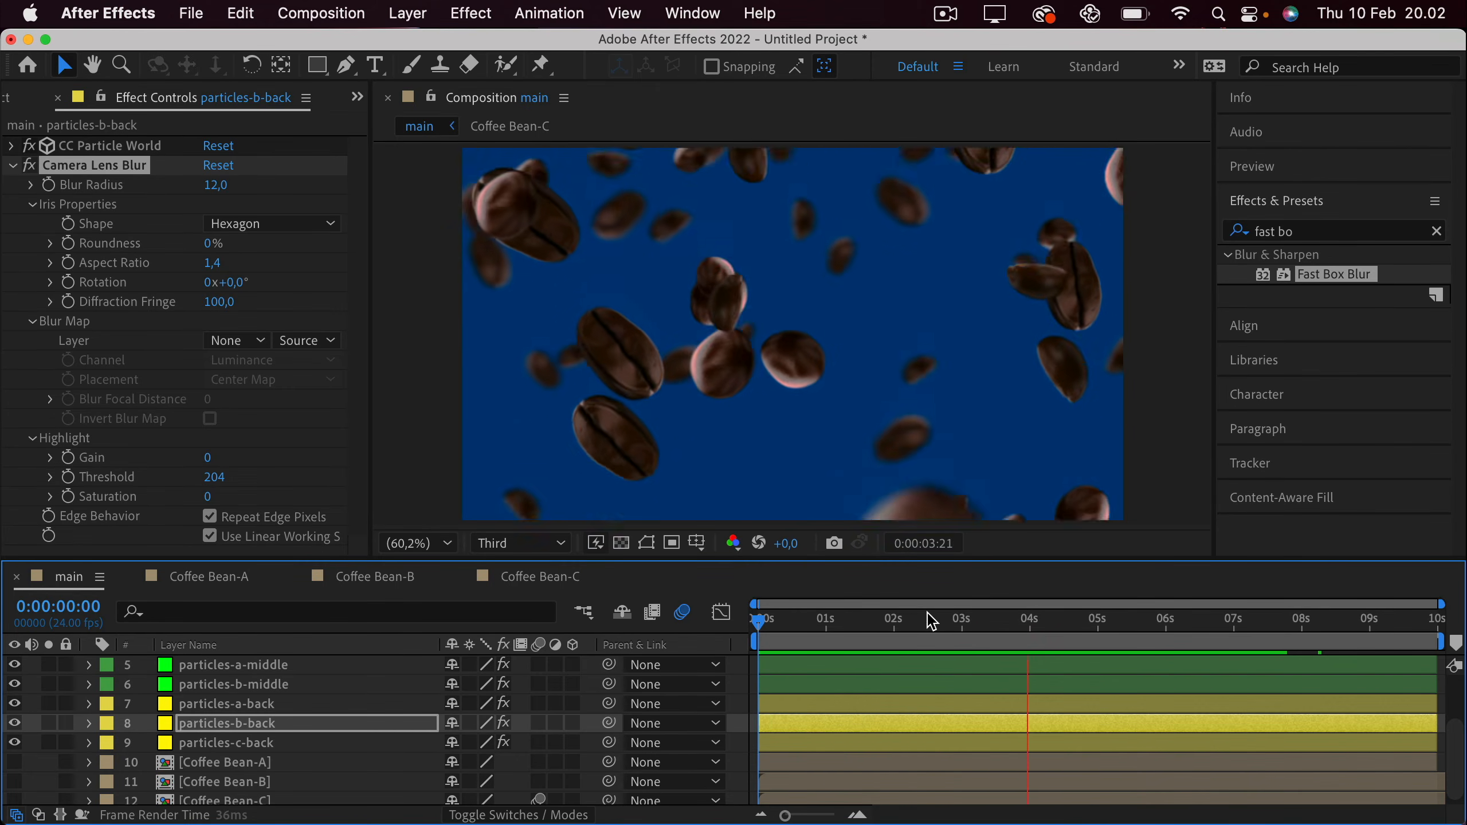
key(space)
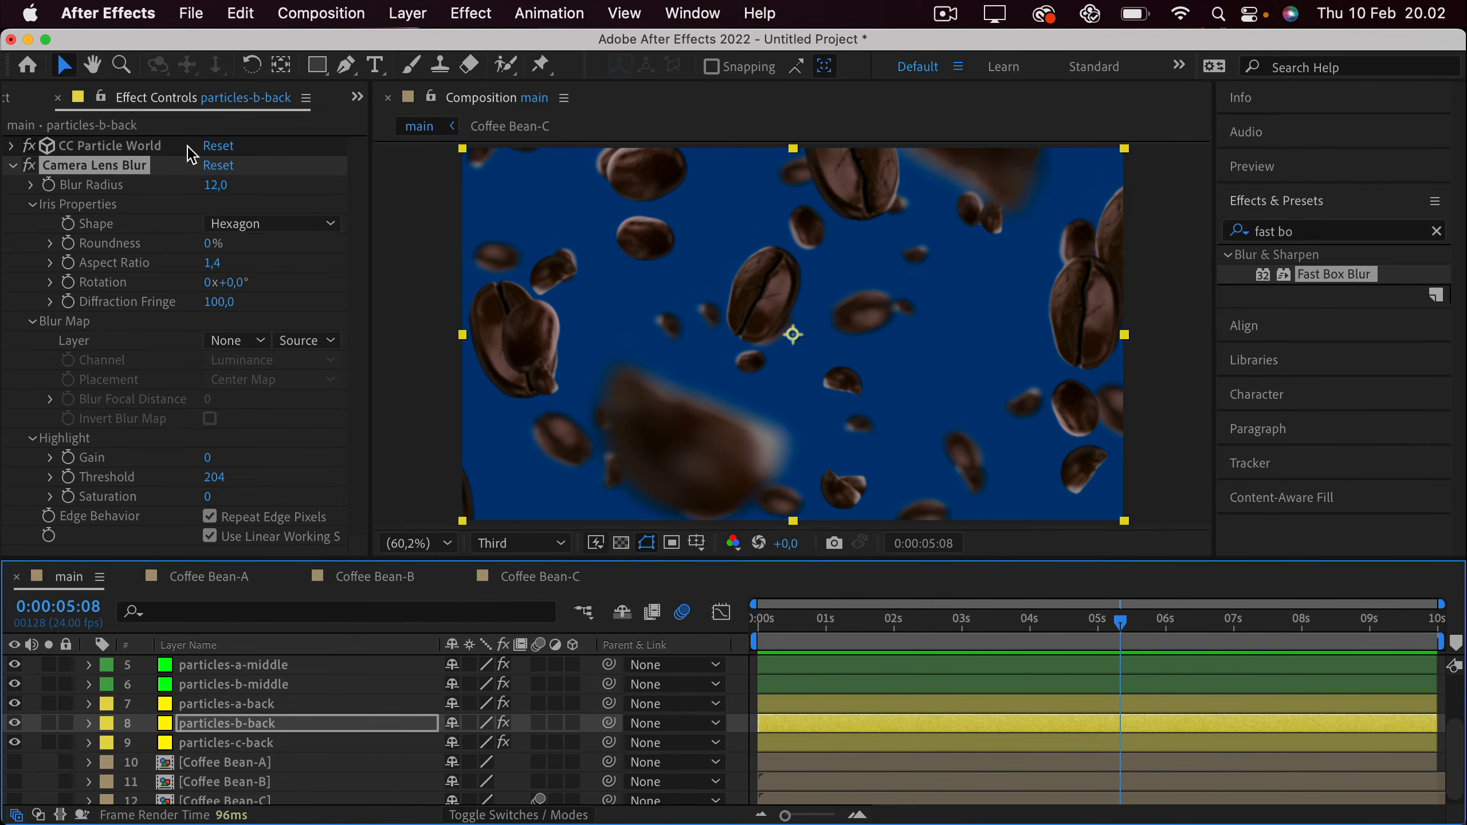
Copy the Camera Lens Blur from particles-b-back to particles-b-middle and set its Blur Radius there to 4.
click(152, 163)
key(super+c)
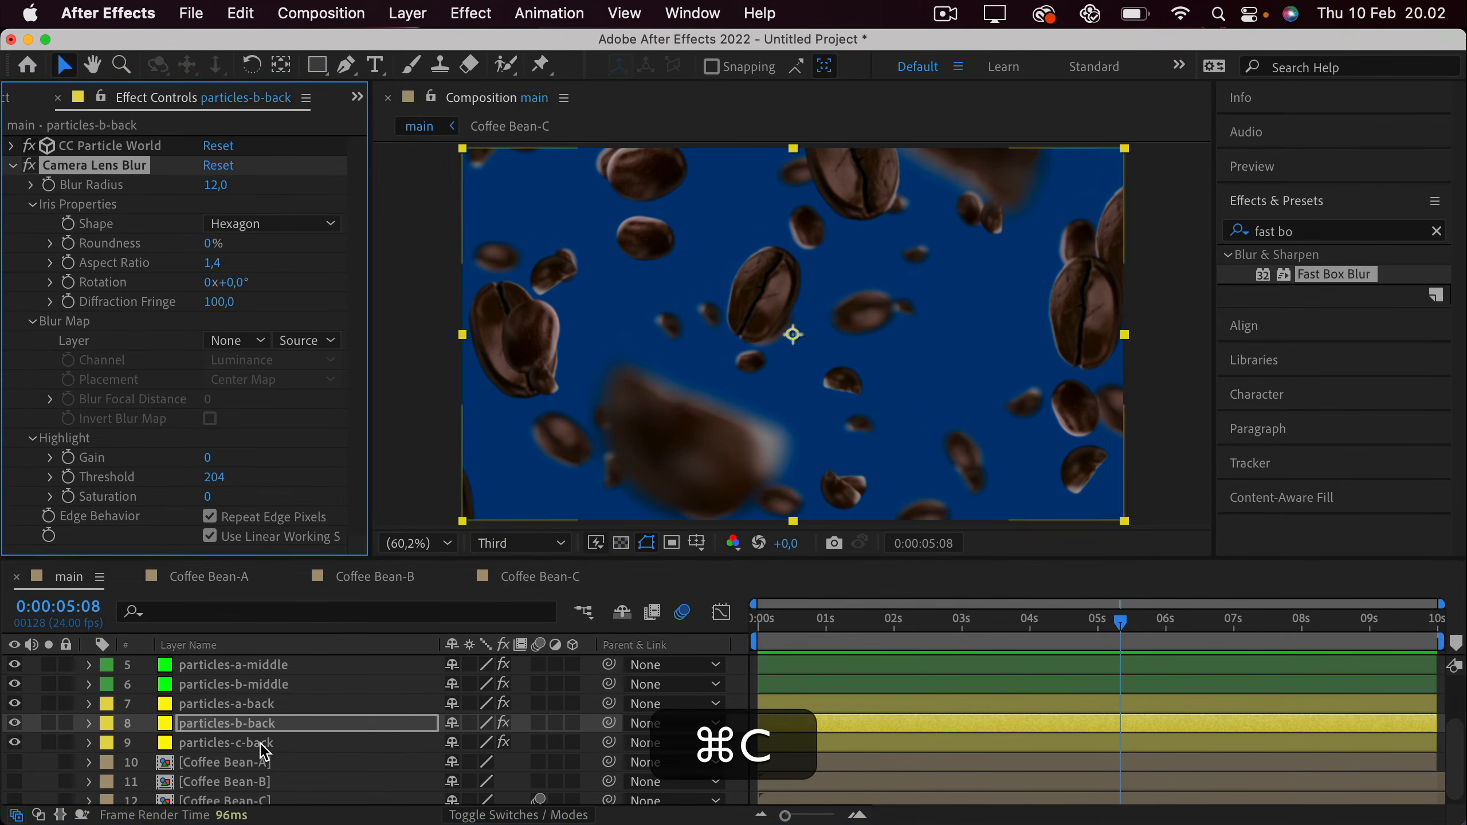
scroll(264, 751, up, 3)
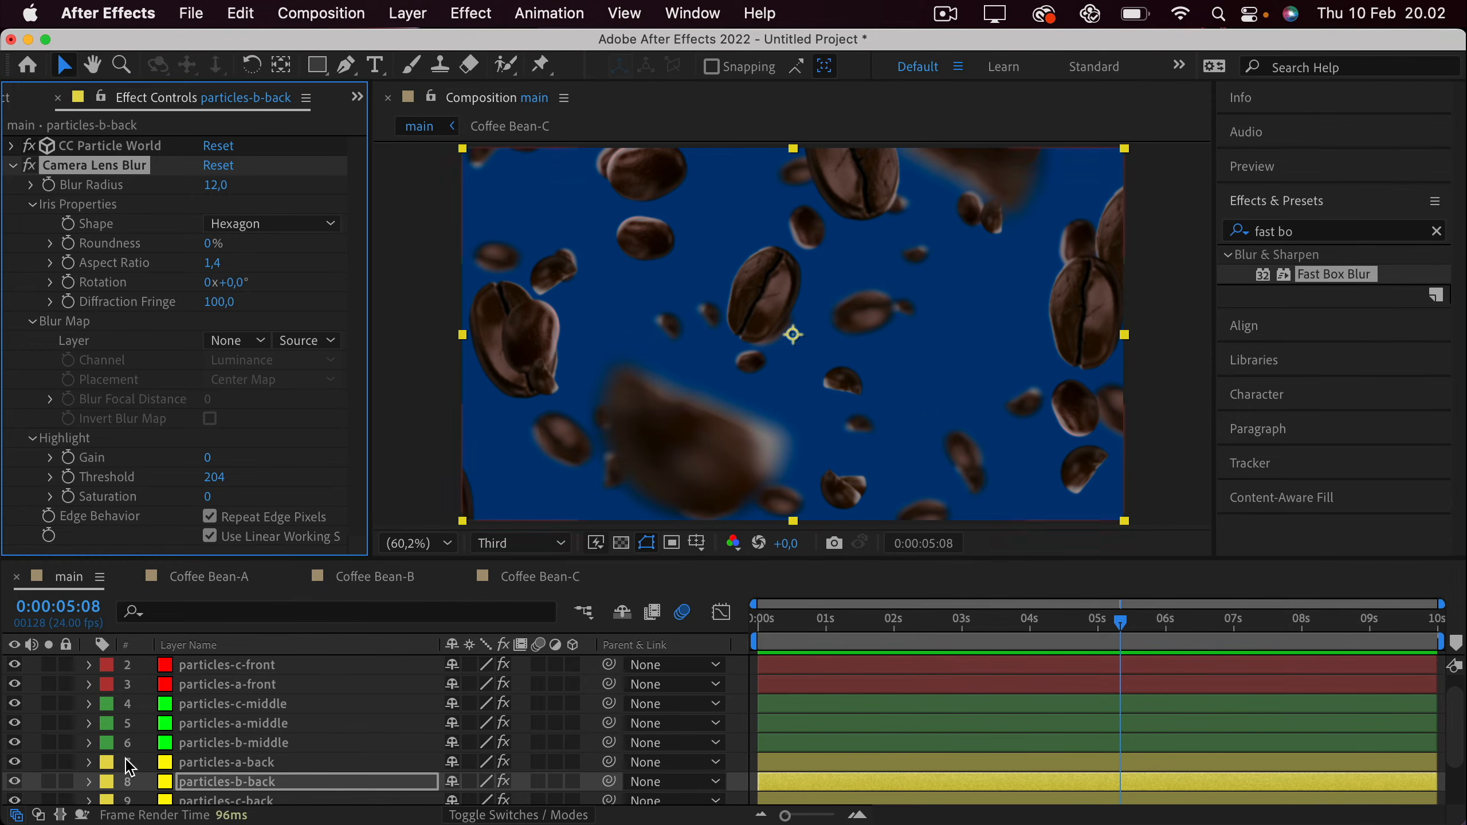
click(275, 744)
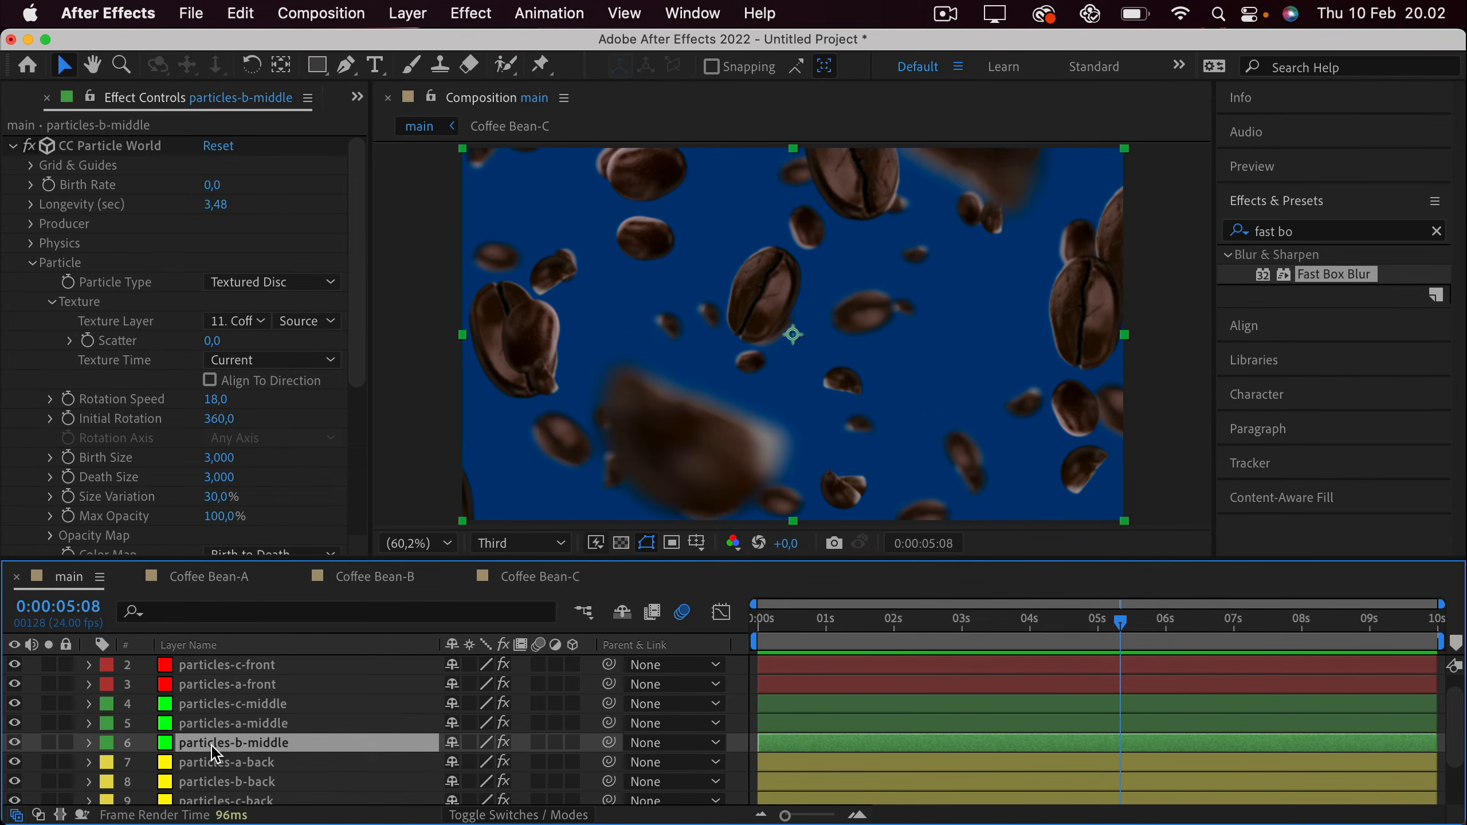
click(12, 146)
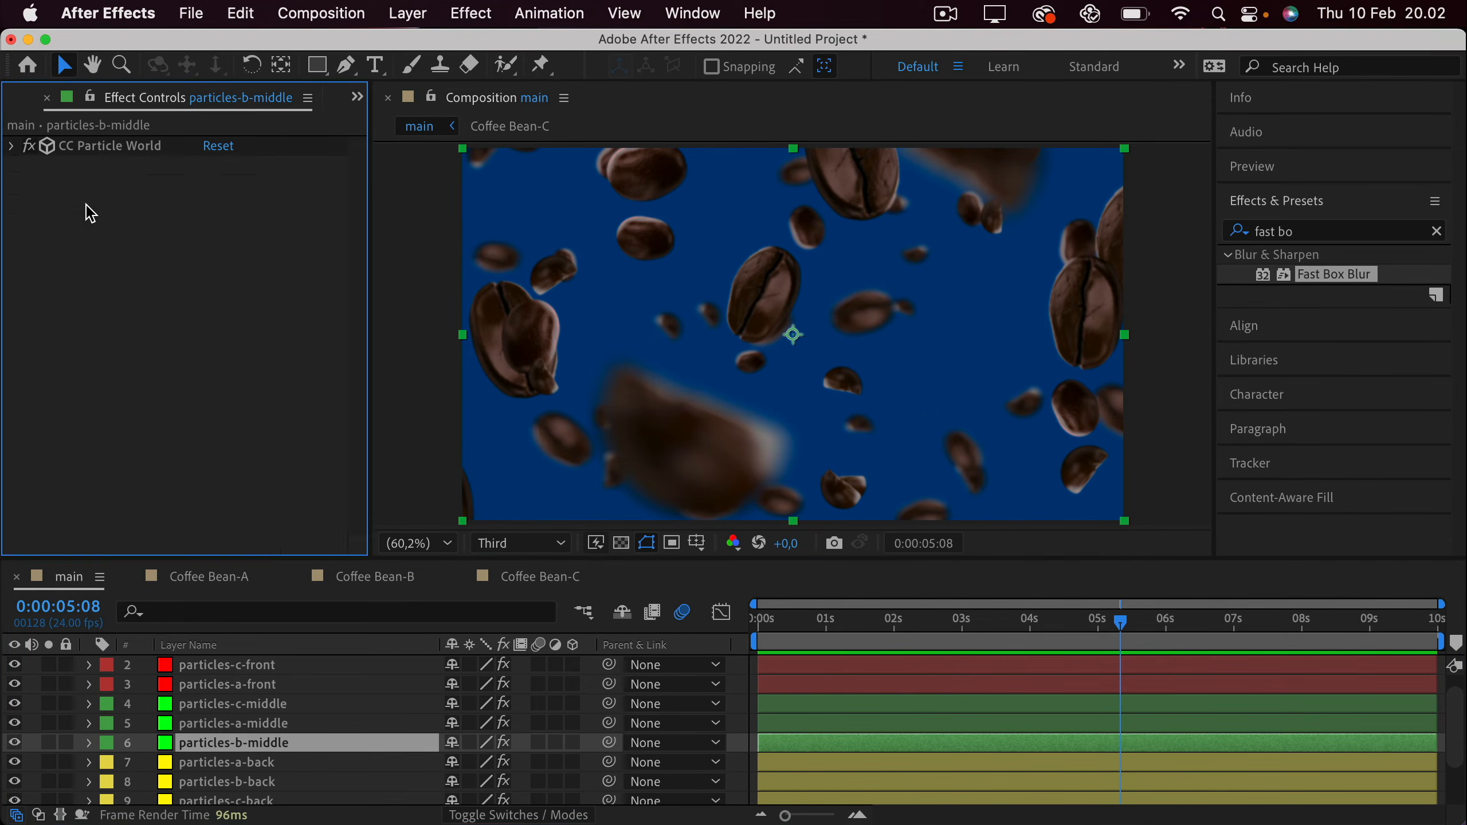
key(super+v)
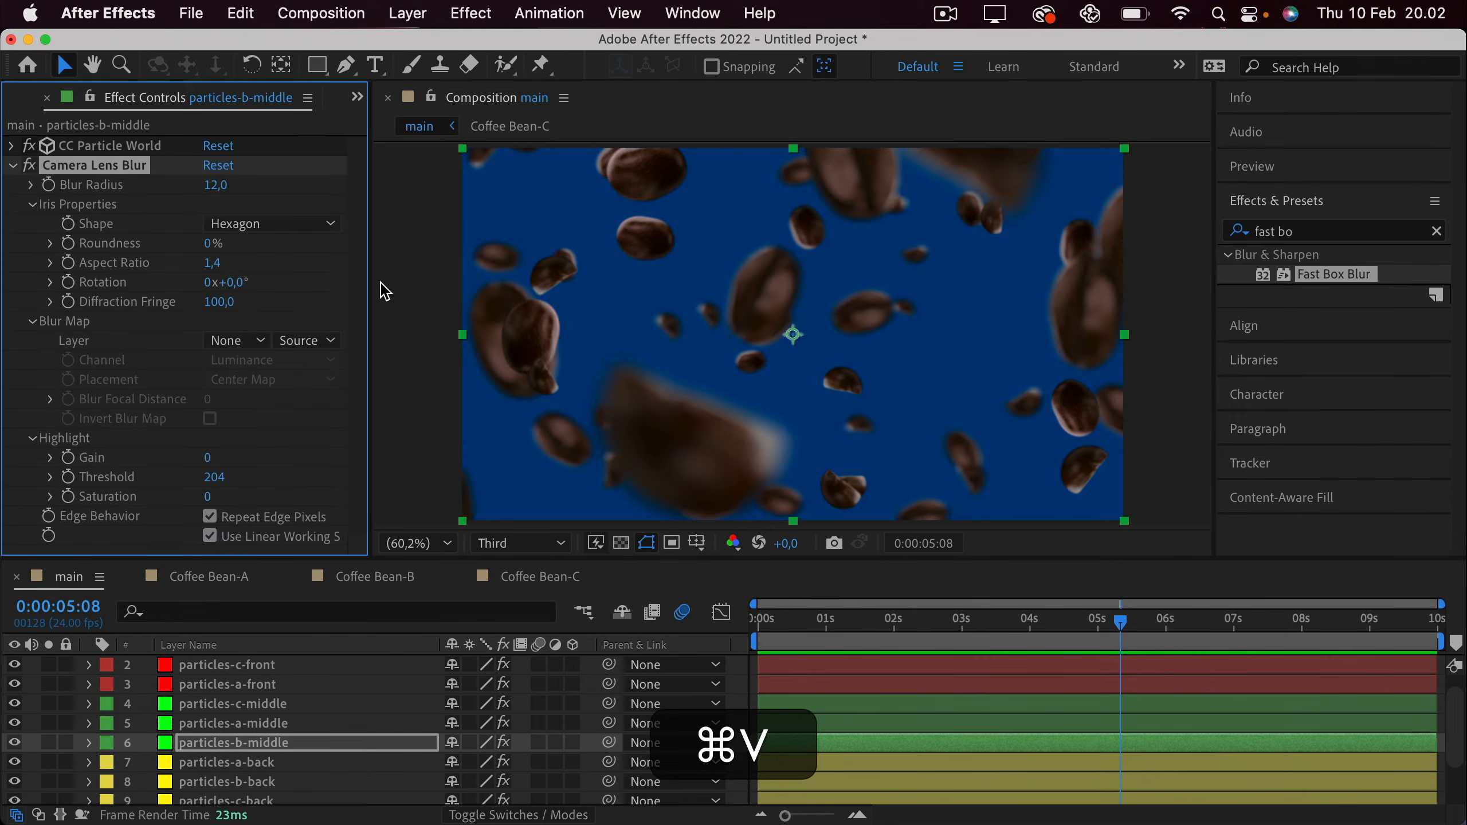
click(219, 186)
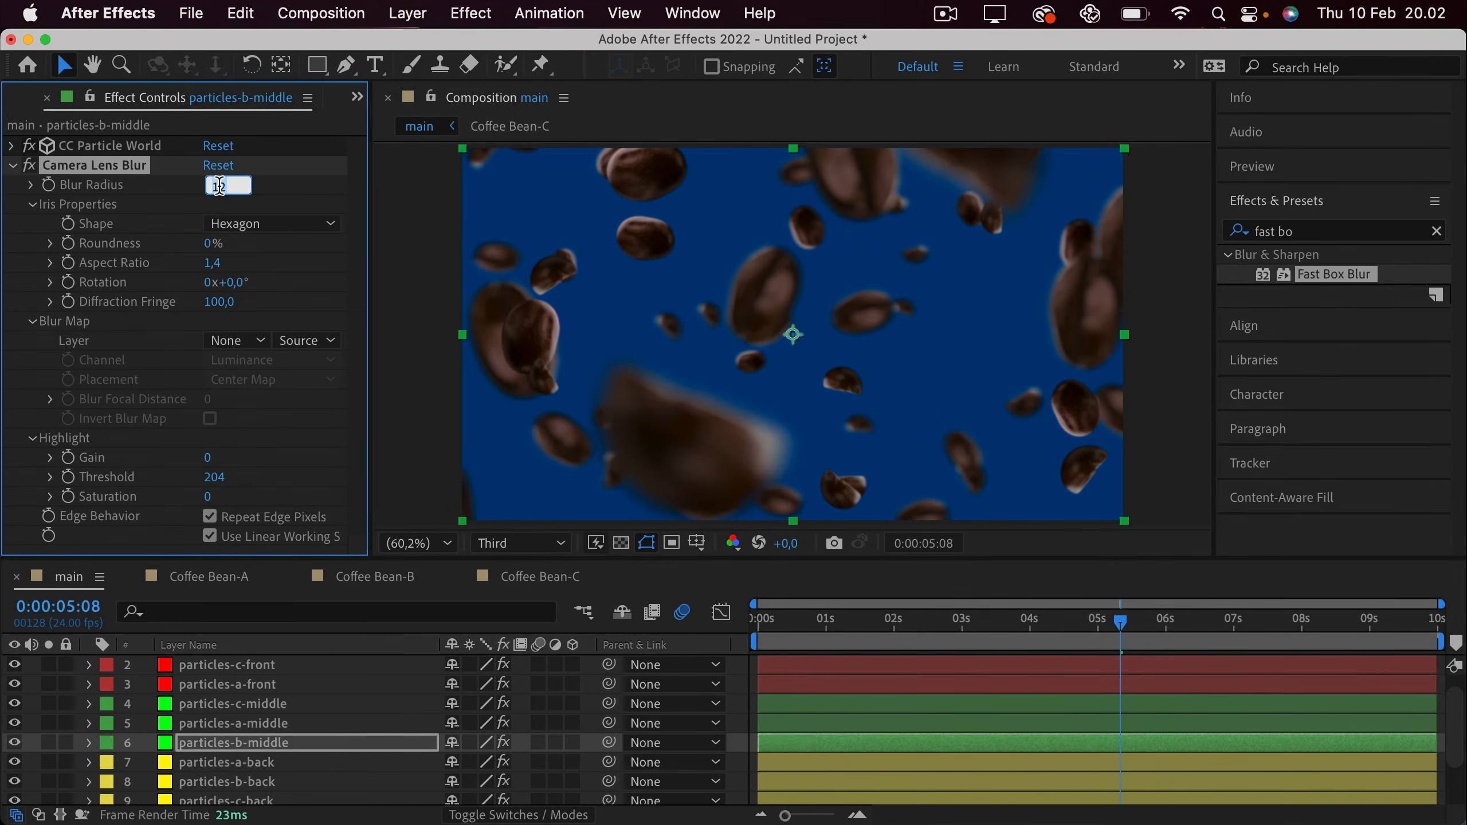
text(3)
key(Return)
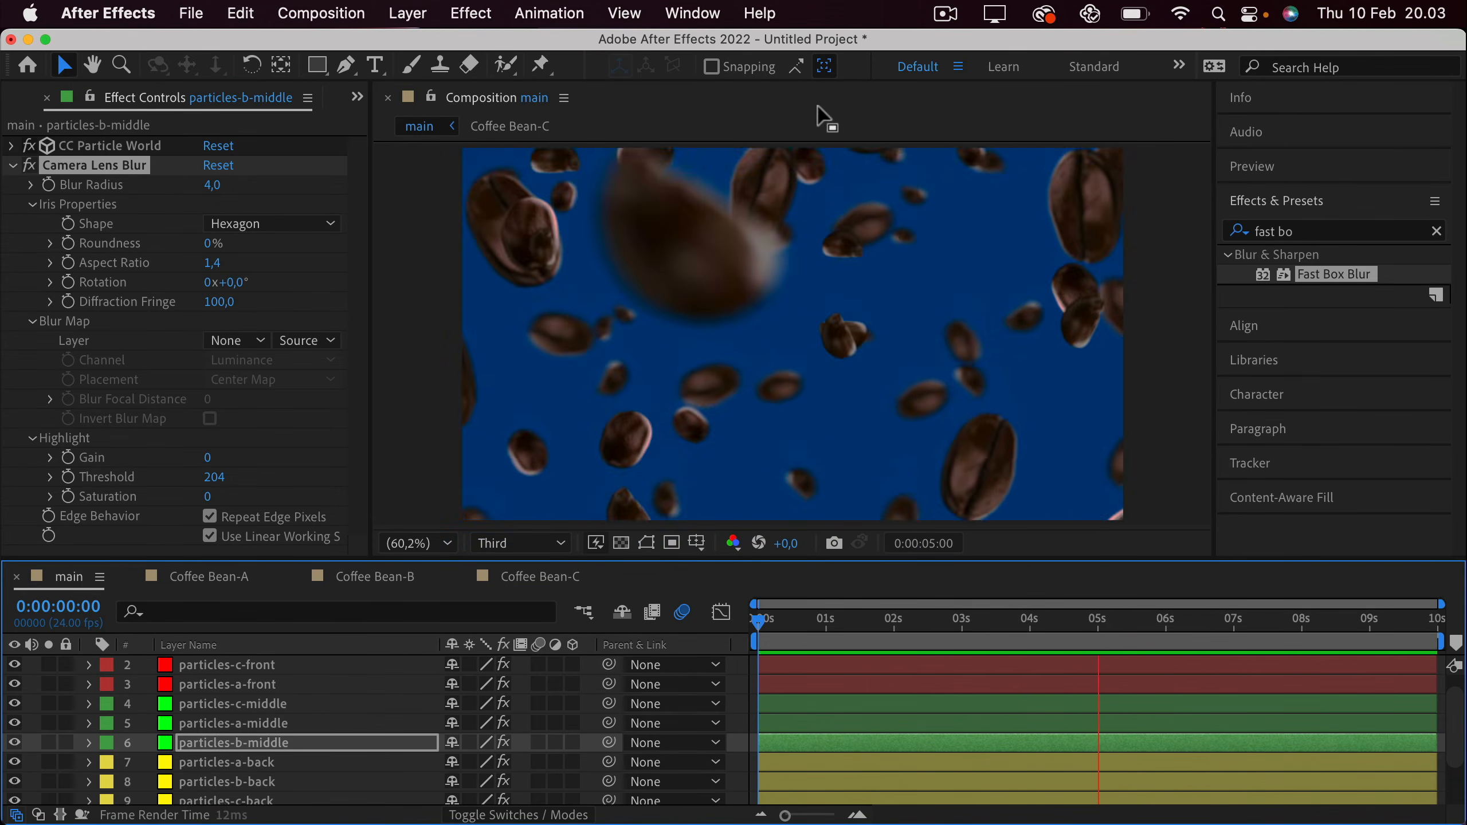
Pre-compose all layers of the main composition into a new composition named animation-main.
scroll(289, 723, up, 1)
click(220, 667)
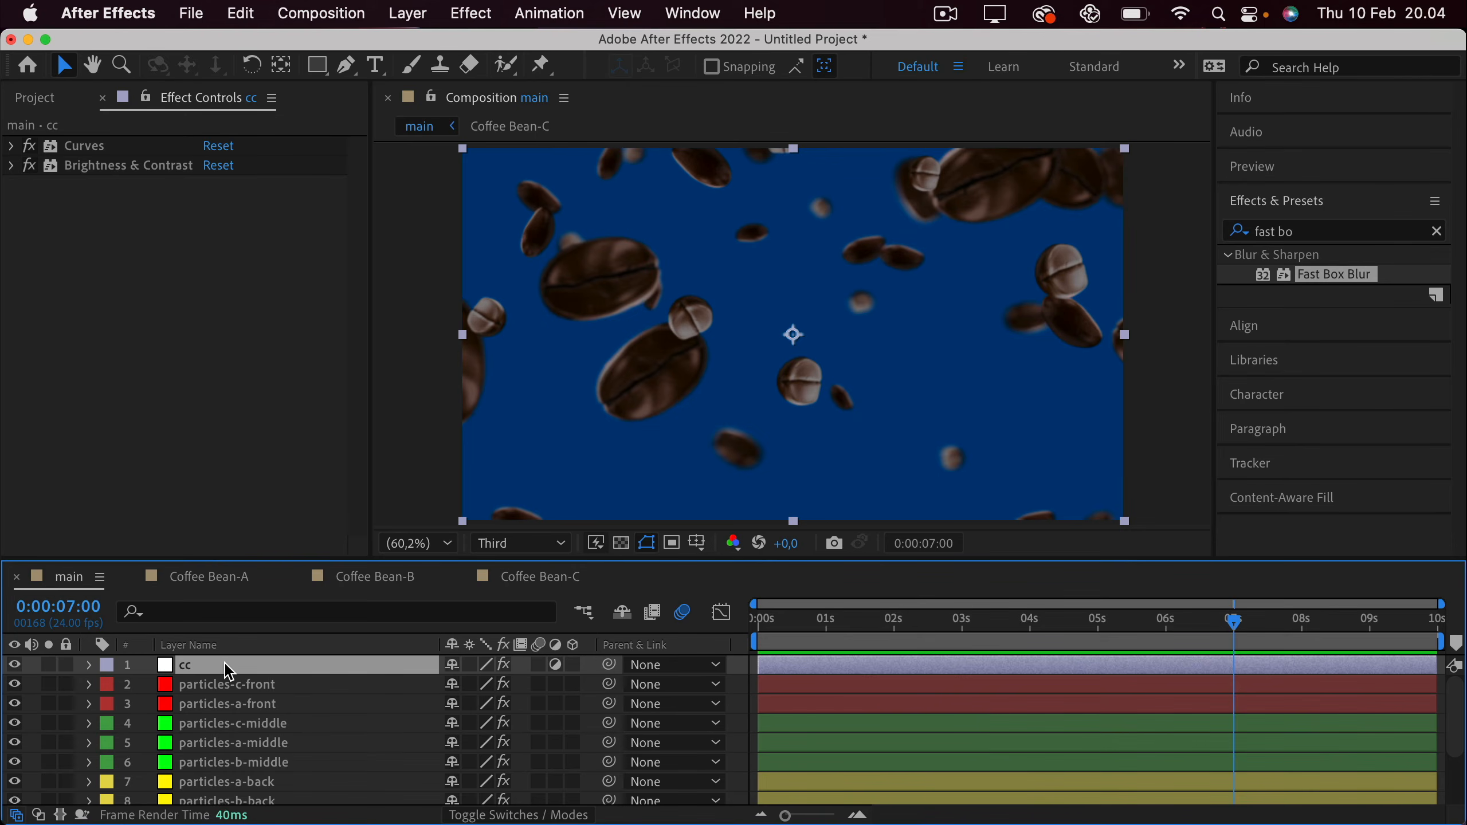
key(super+a)
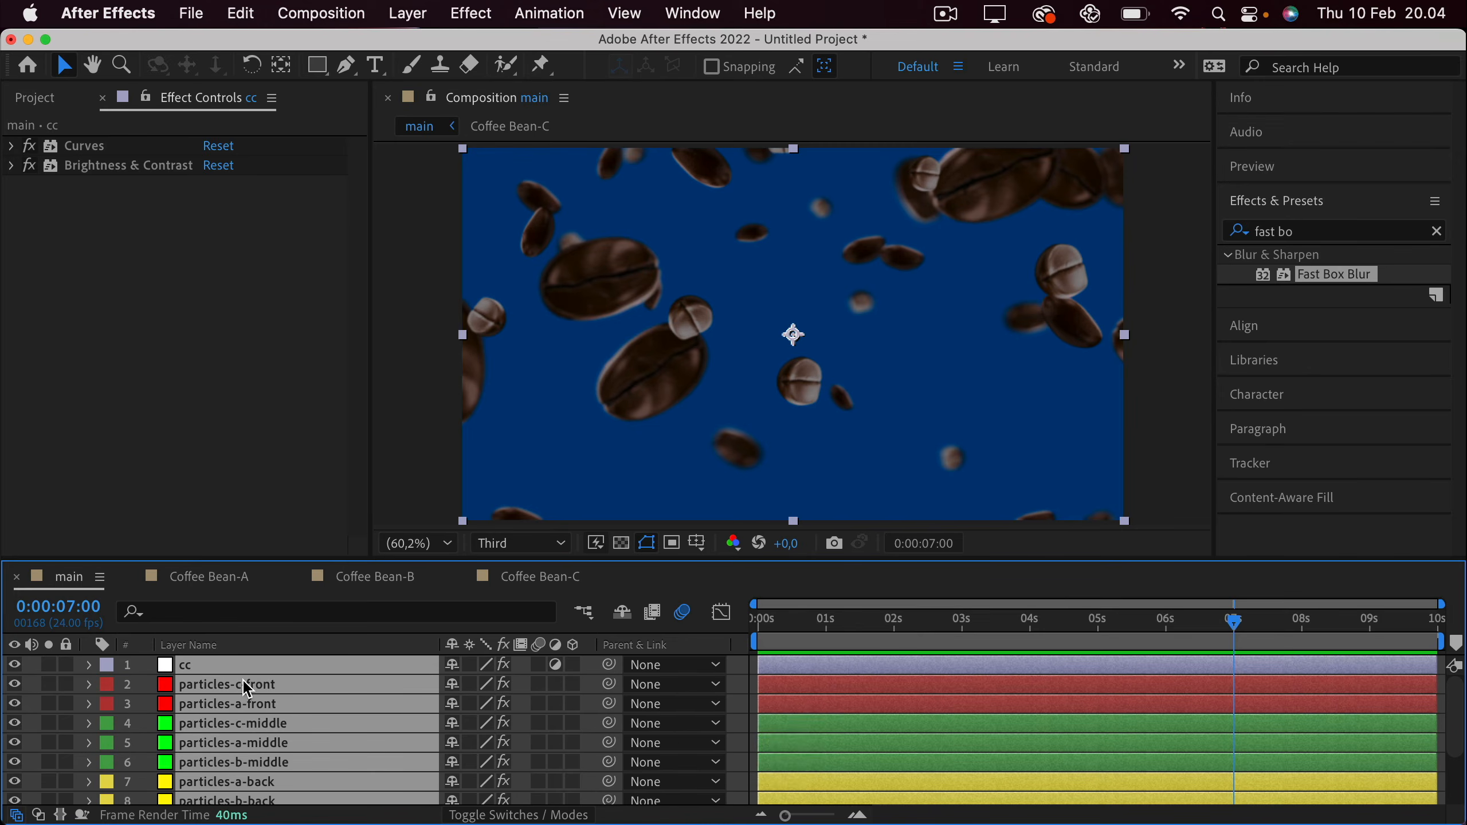
right_click(246, 688)
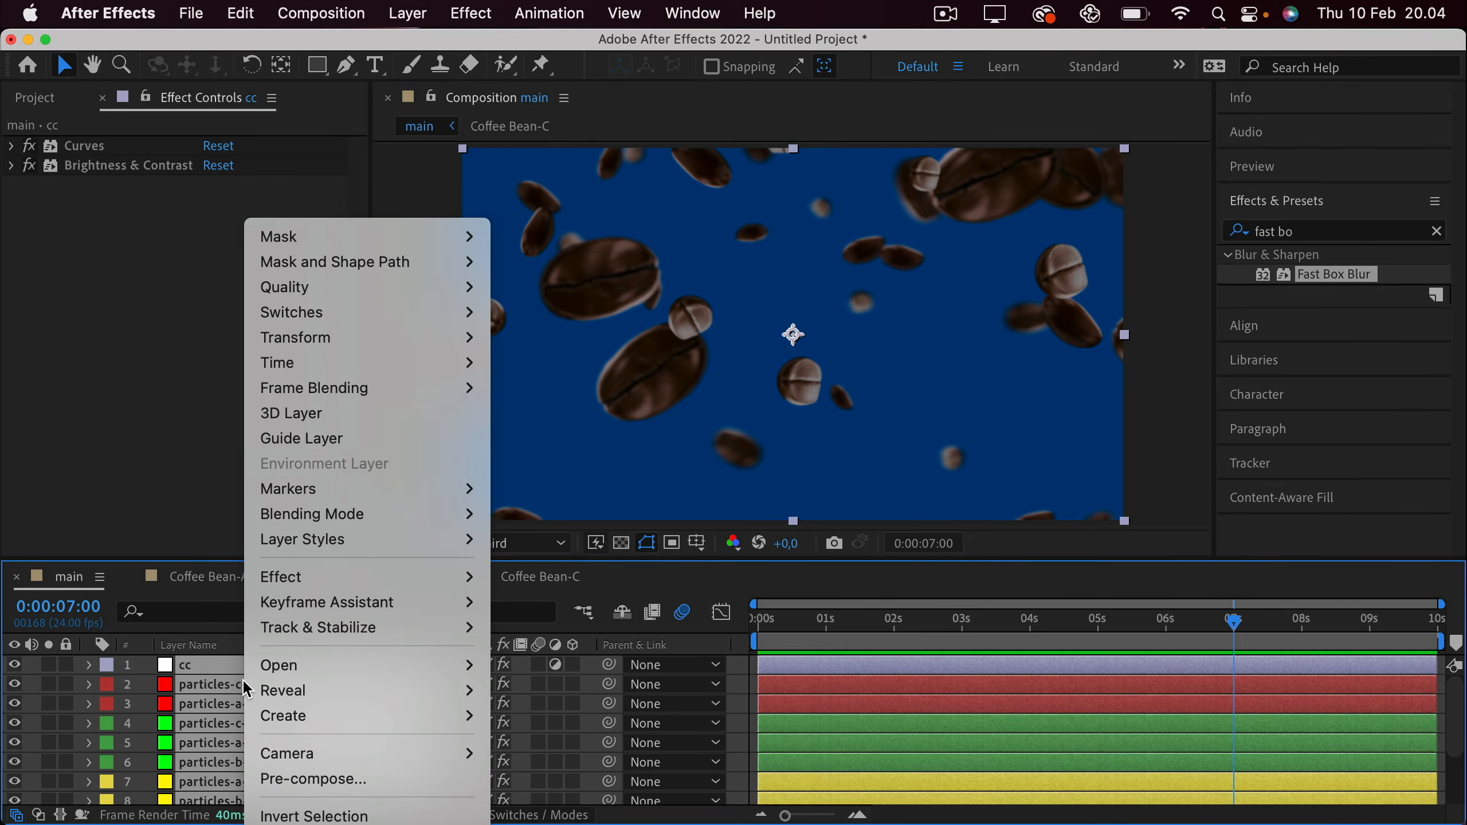
click(304, 779)
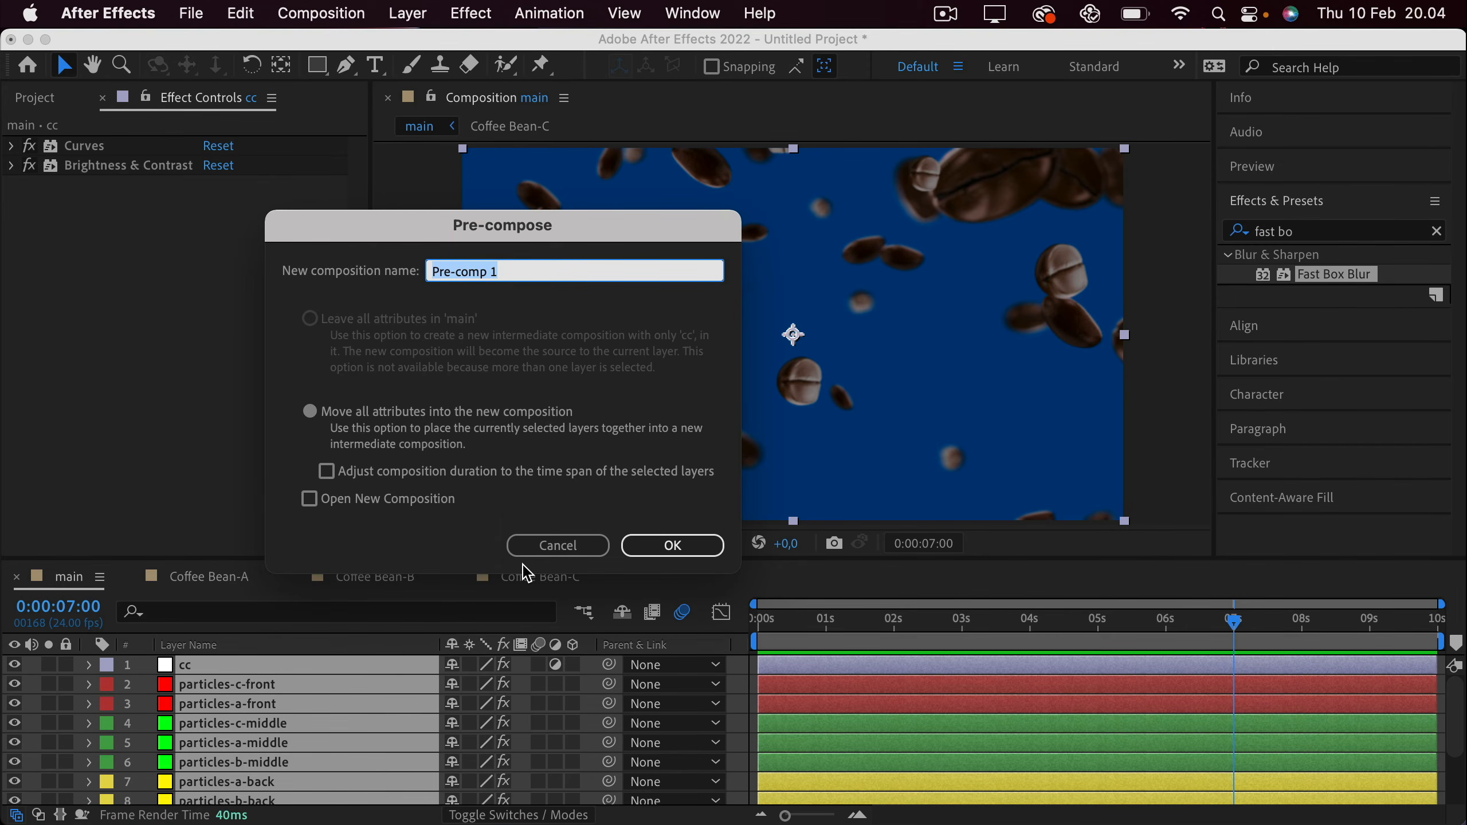
text(animation-main)
key(Return)
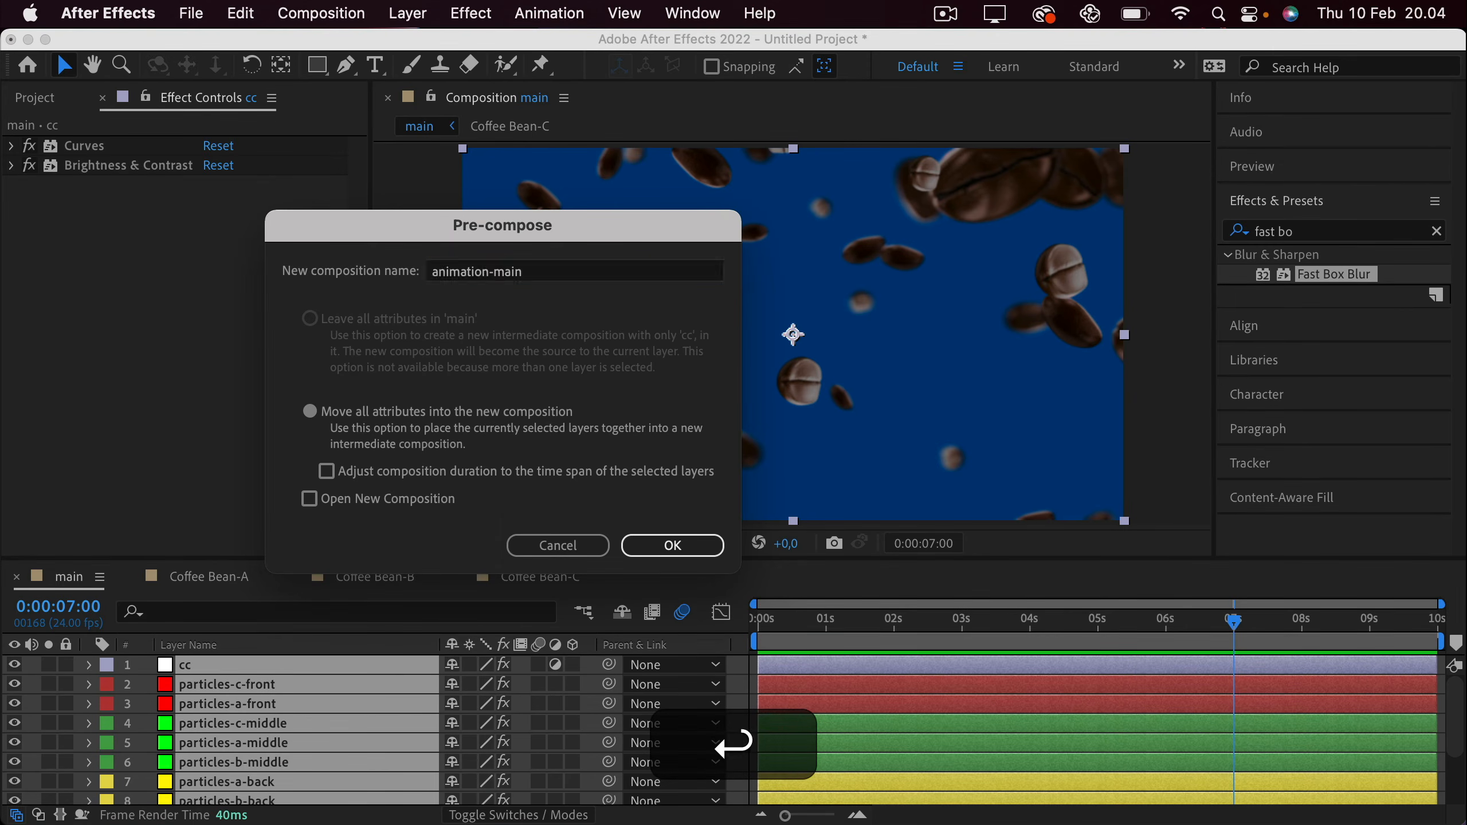
Begin a new 1920 x 1080 px solid layer and sample its colour from a dark brown coffee bean.
click(415, 23)
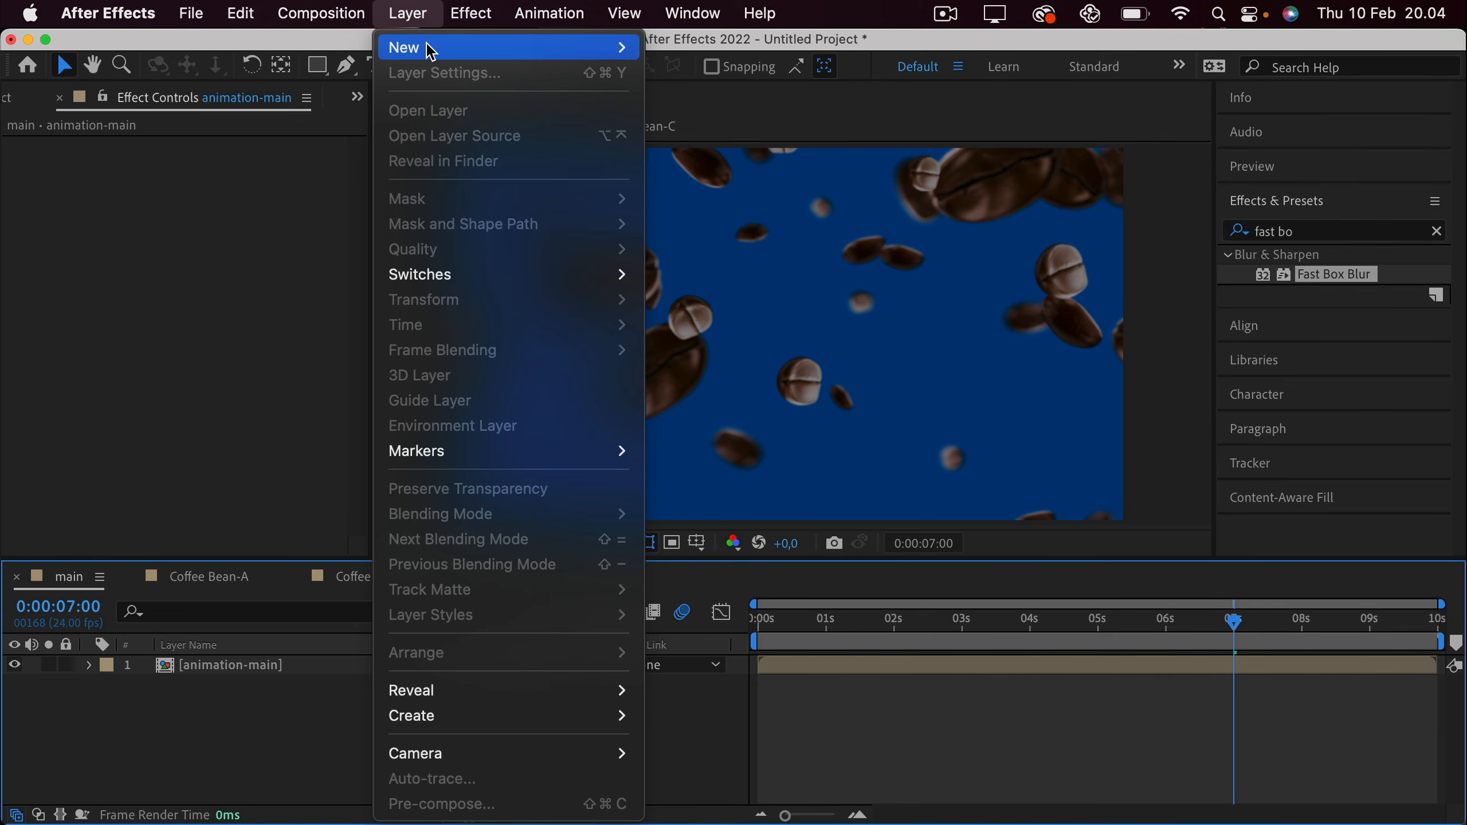
mouse_move(530, 48)
click(681, 74)
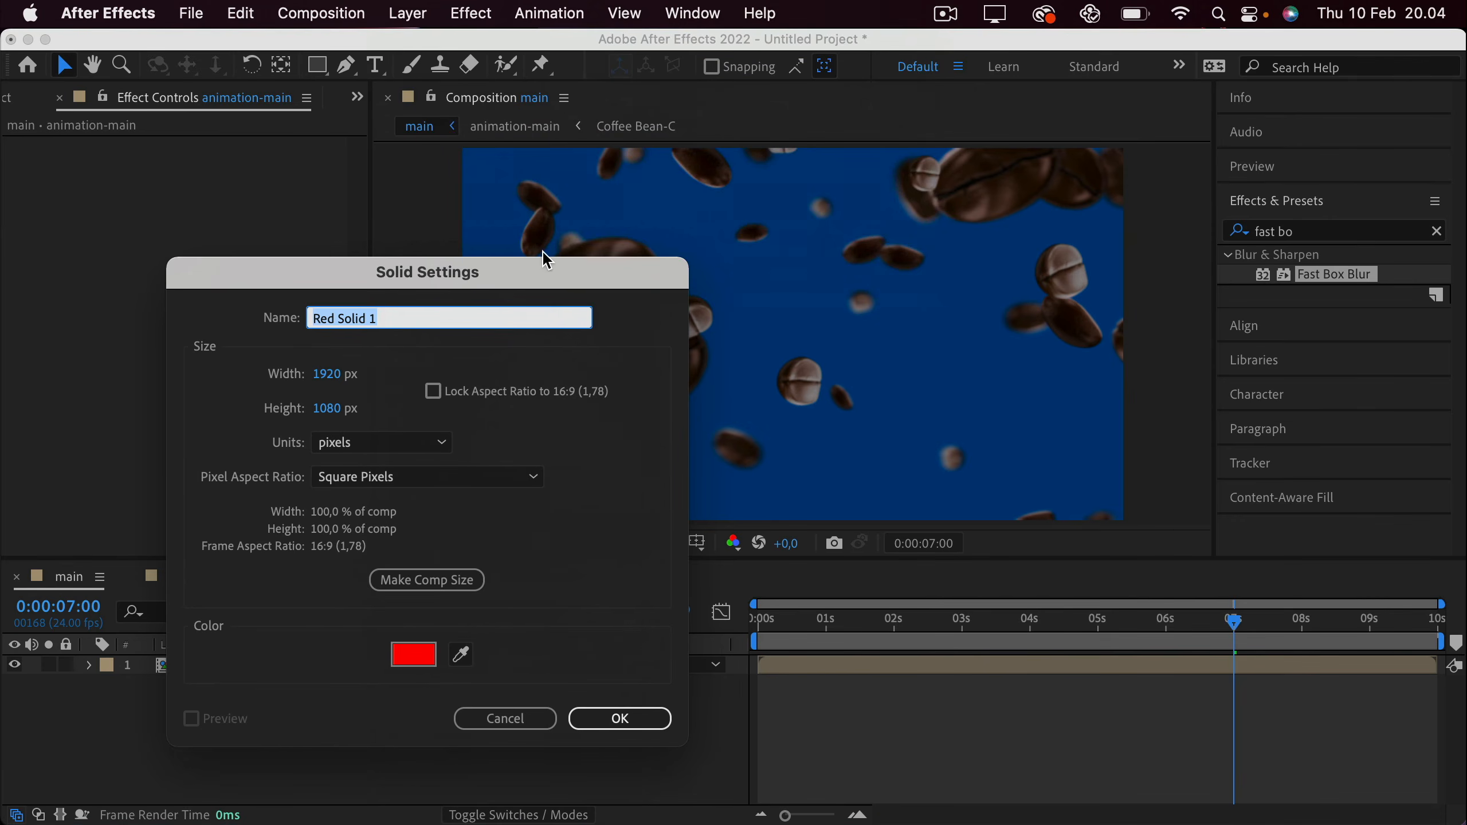
drag(546, 260, 1144, 225)
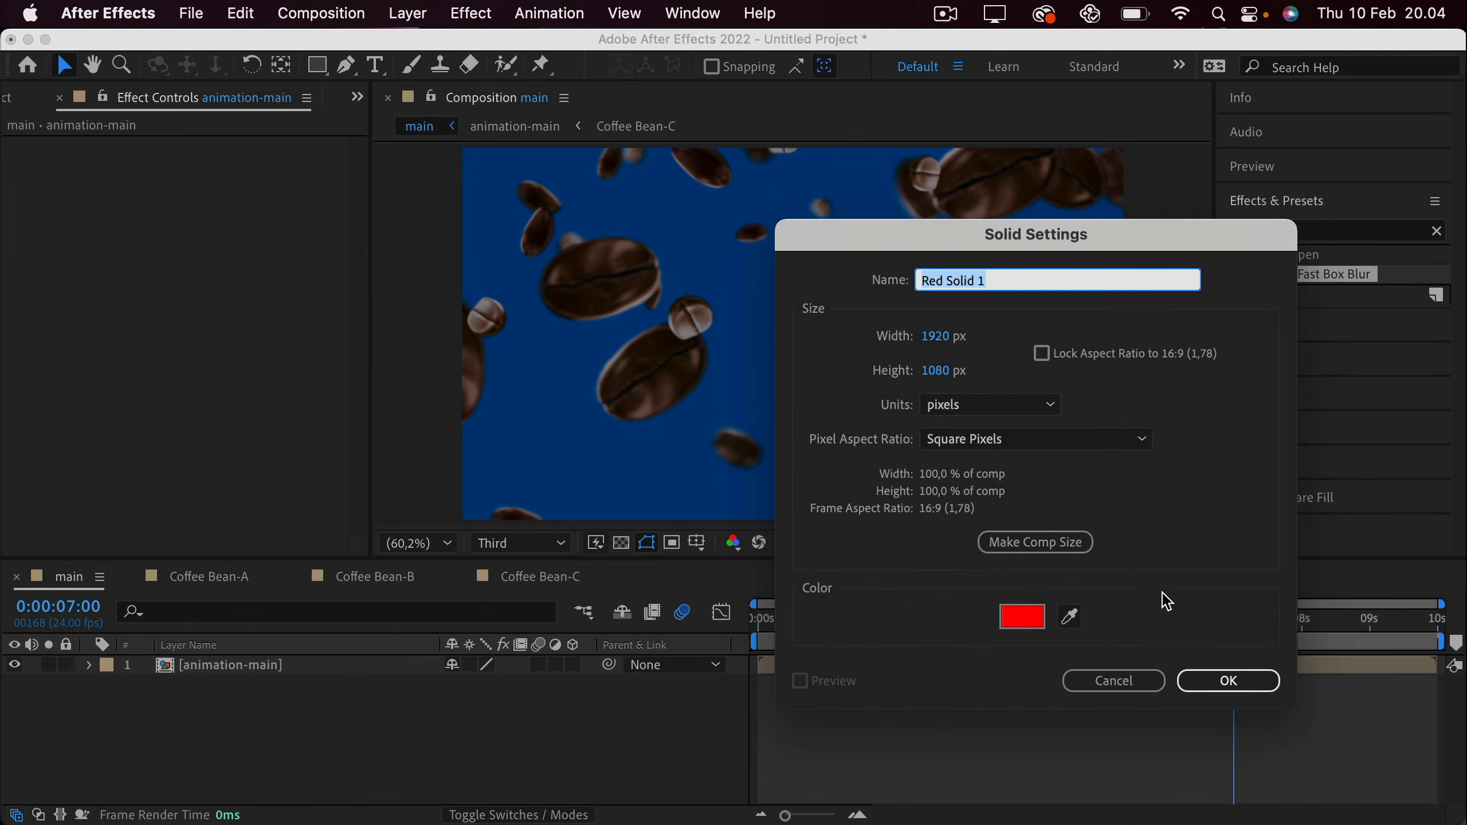
click(1072, 619)
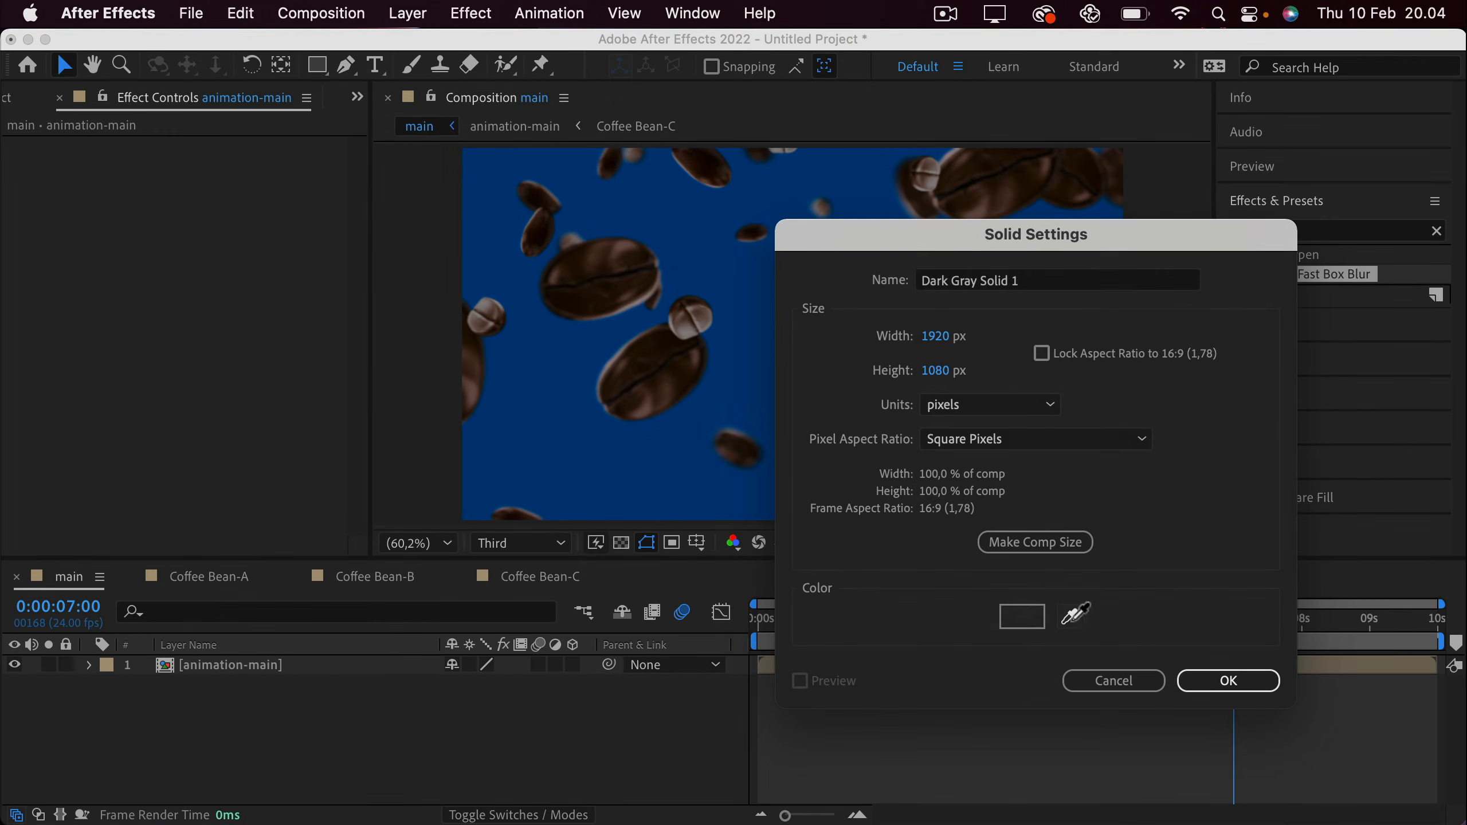
click(664, 375)
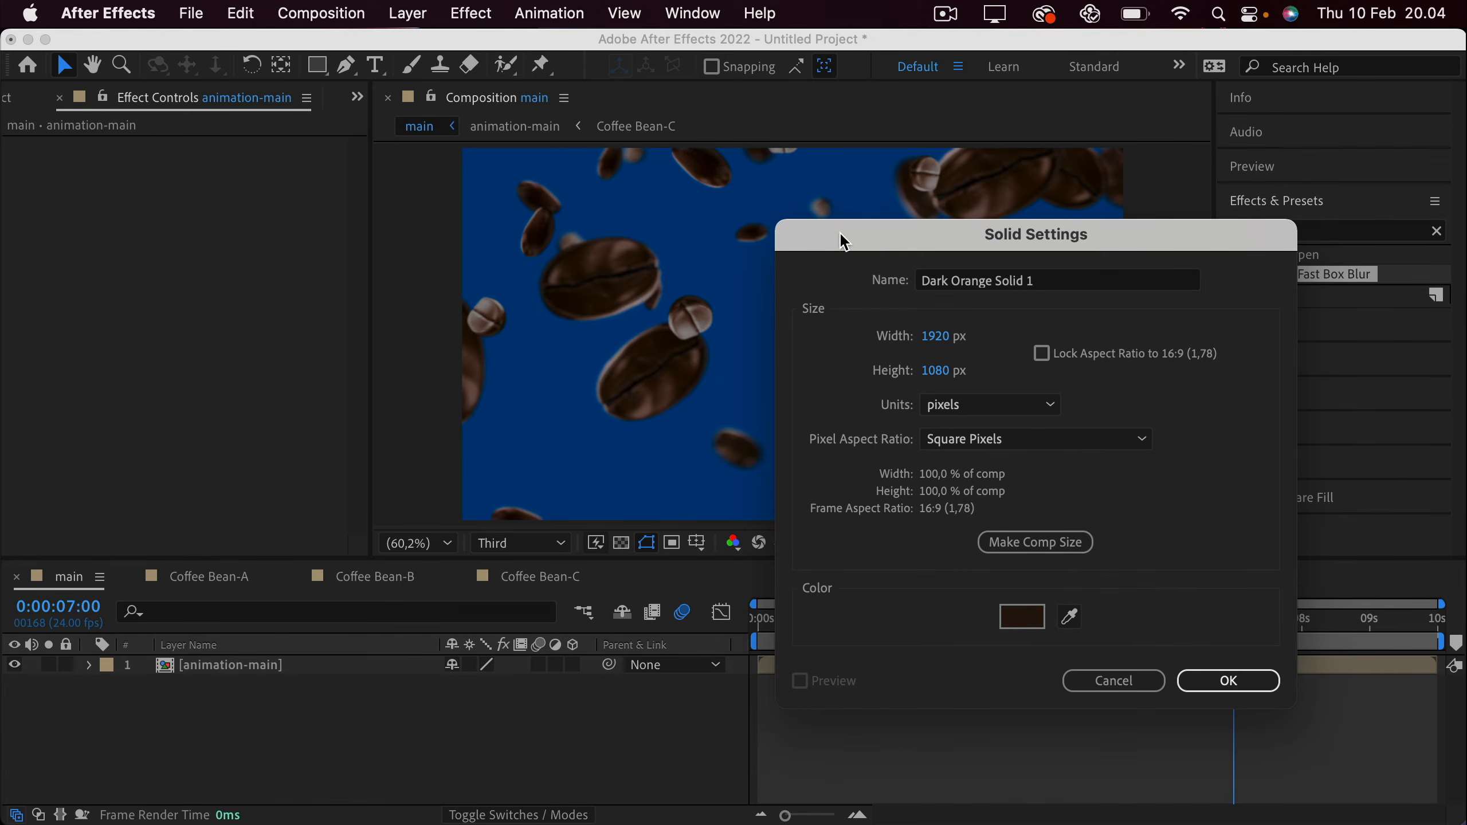
mouse_move(843, 239)
mouse_down()
mouse_move(870, 446)
mouse_move(821, 254)
mouse_up()
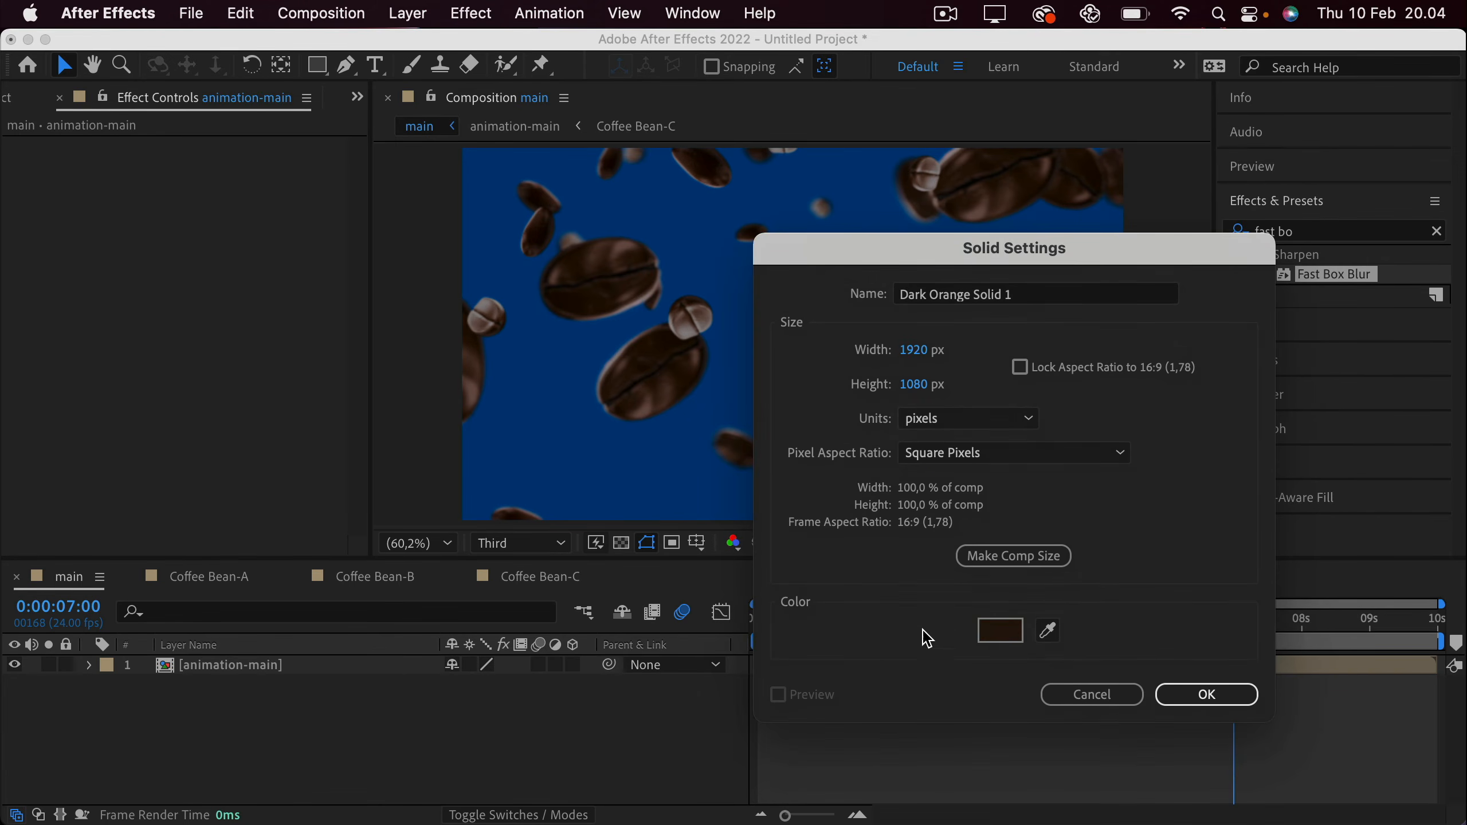
Darken the new solid's colour to 211107 and create the layer.
click(991, 635)
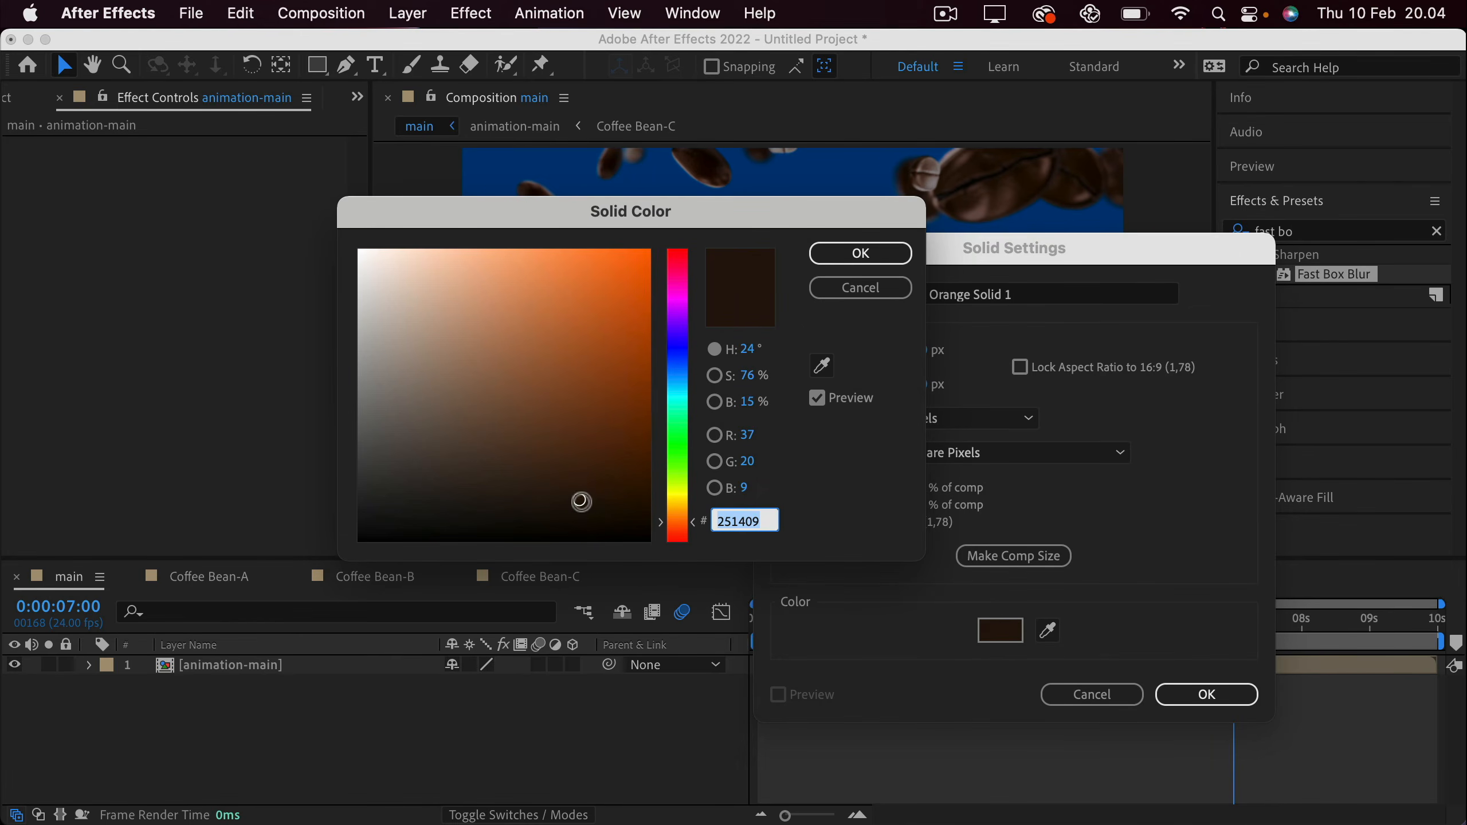
drag(581, 501, 590, 504)
click(855, 251)
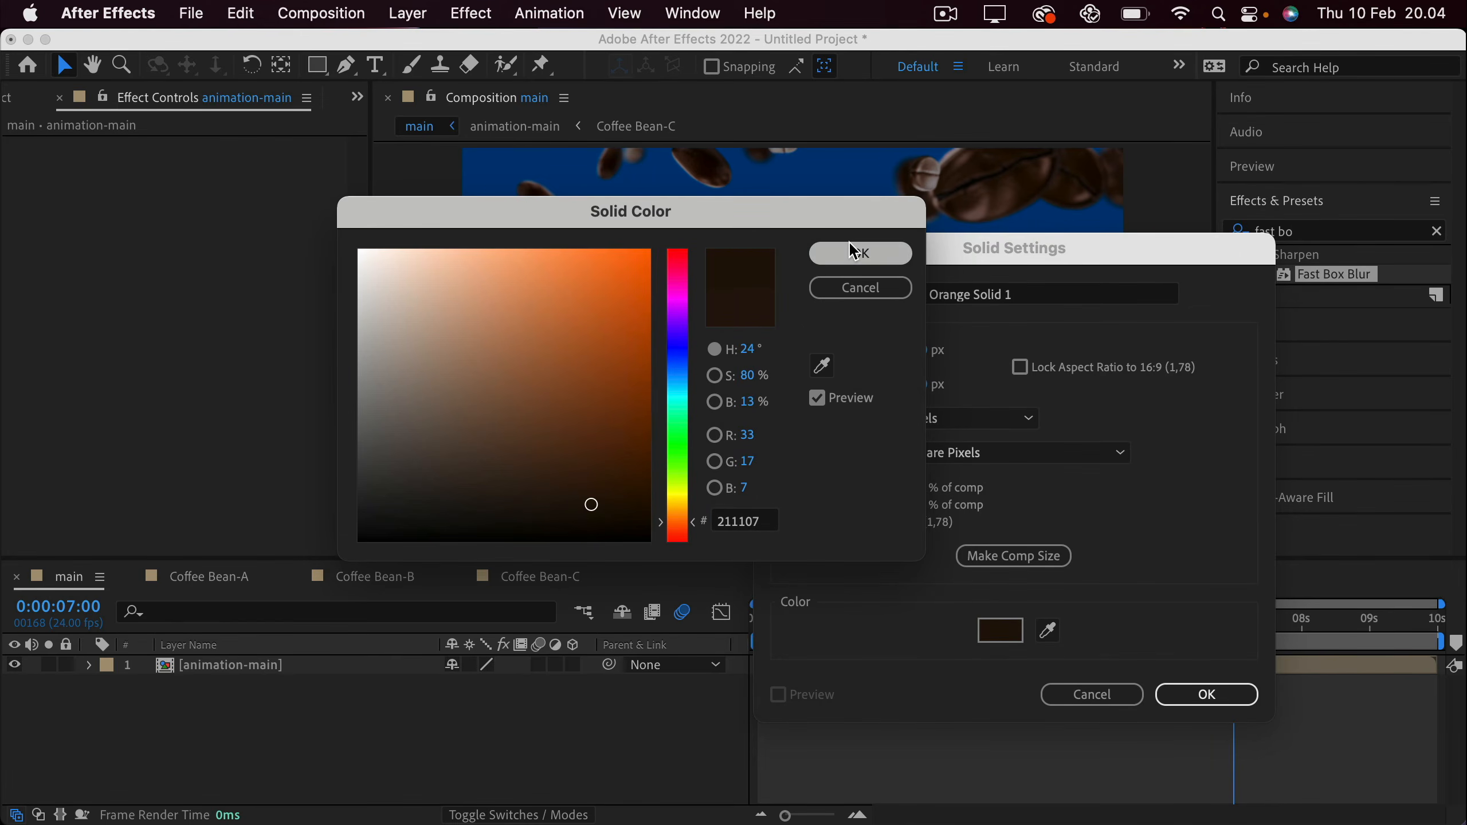
click(1206, 694)
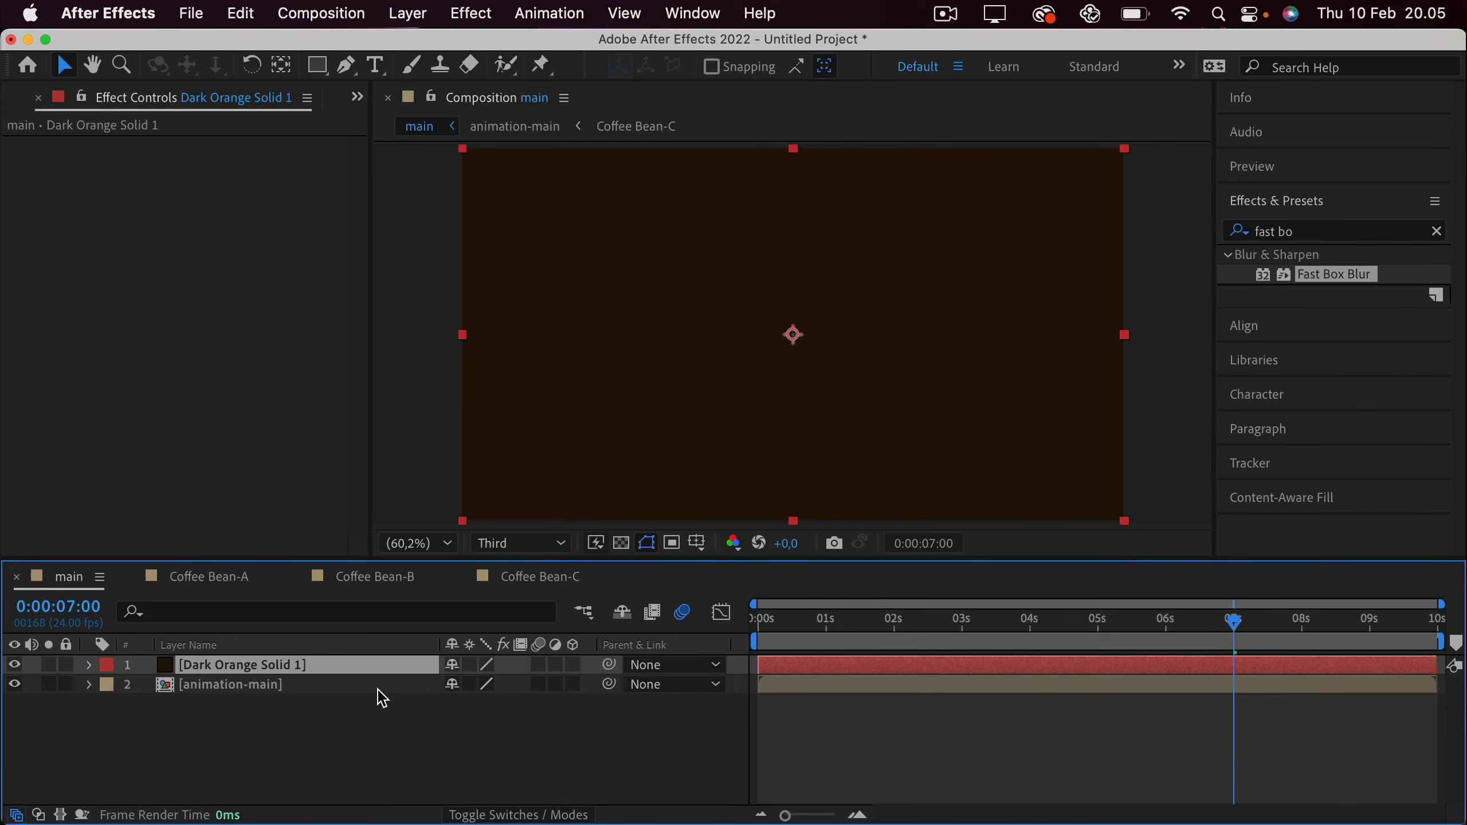
Place the dark brown solid beneath the animation-main layer and preview the beans against it.
drag(345, 670, 352, 714)
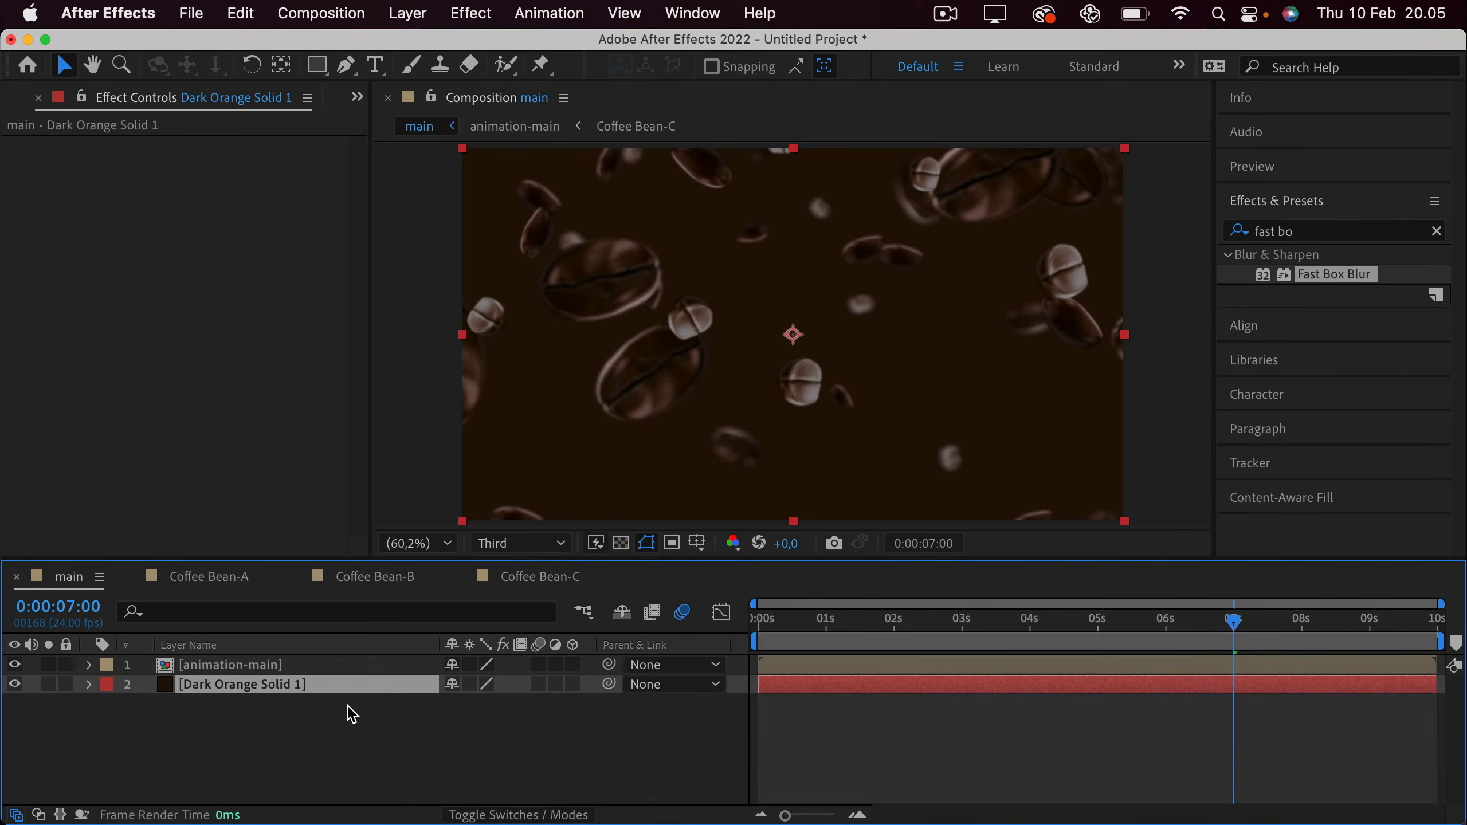
click(392, 724)
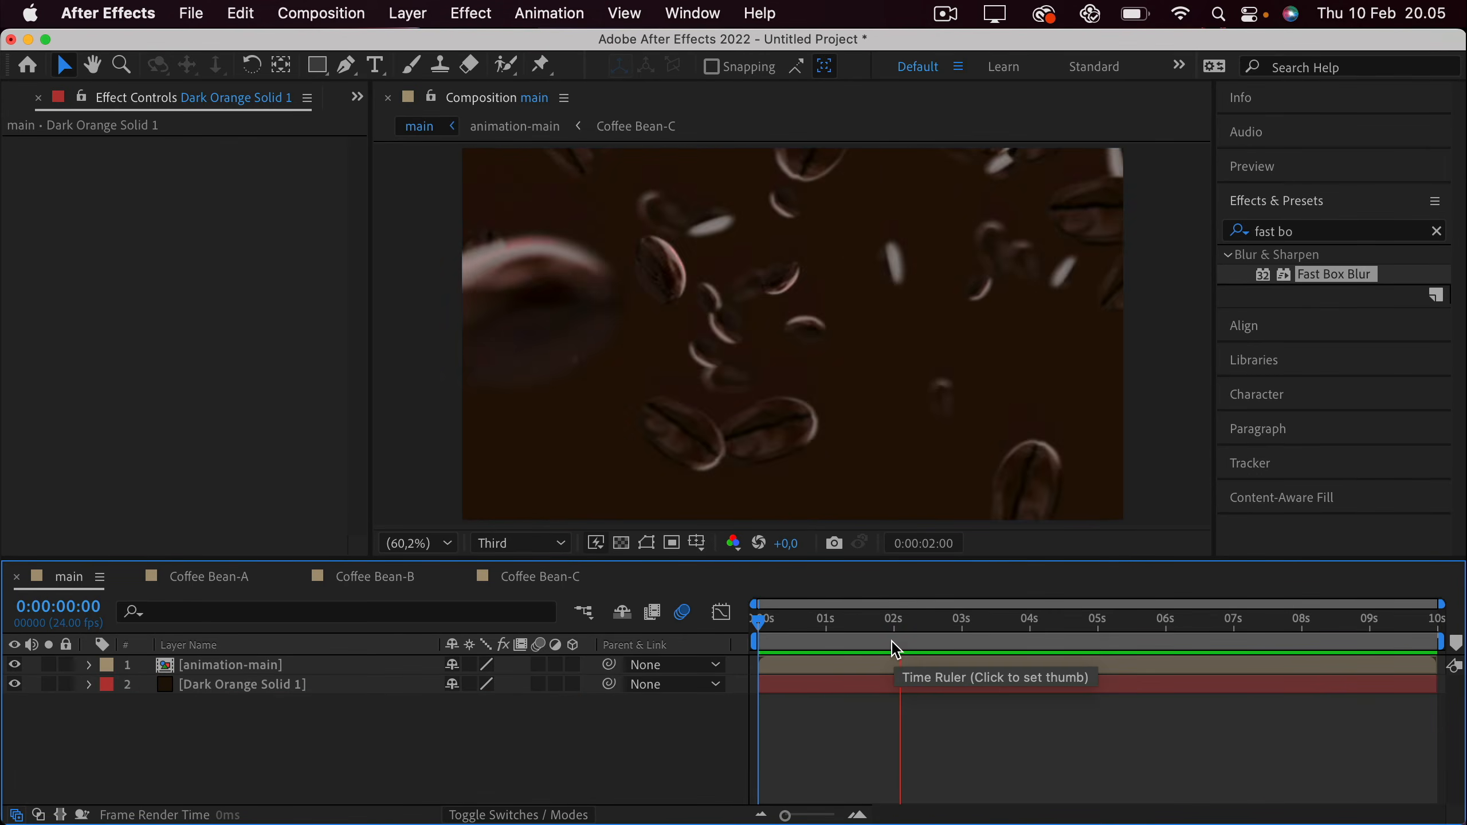
key(space)
Change the background solid's colour to the darker brown 1C0E05 in its solid settings and deselect the layer.
click(268, 687)
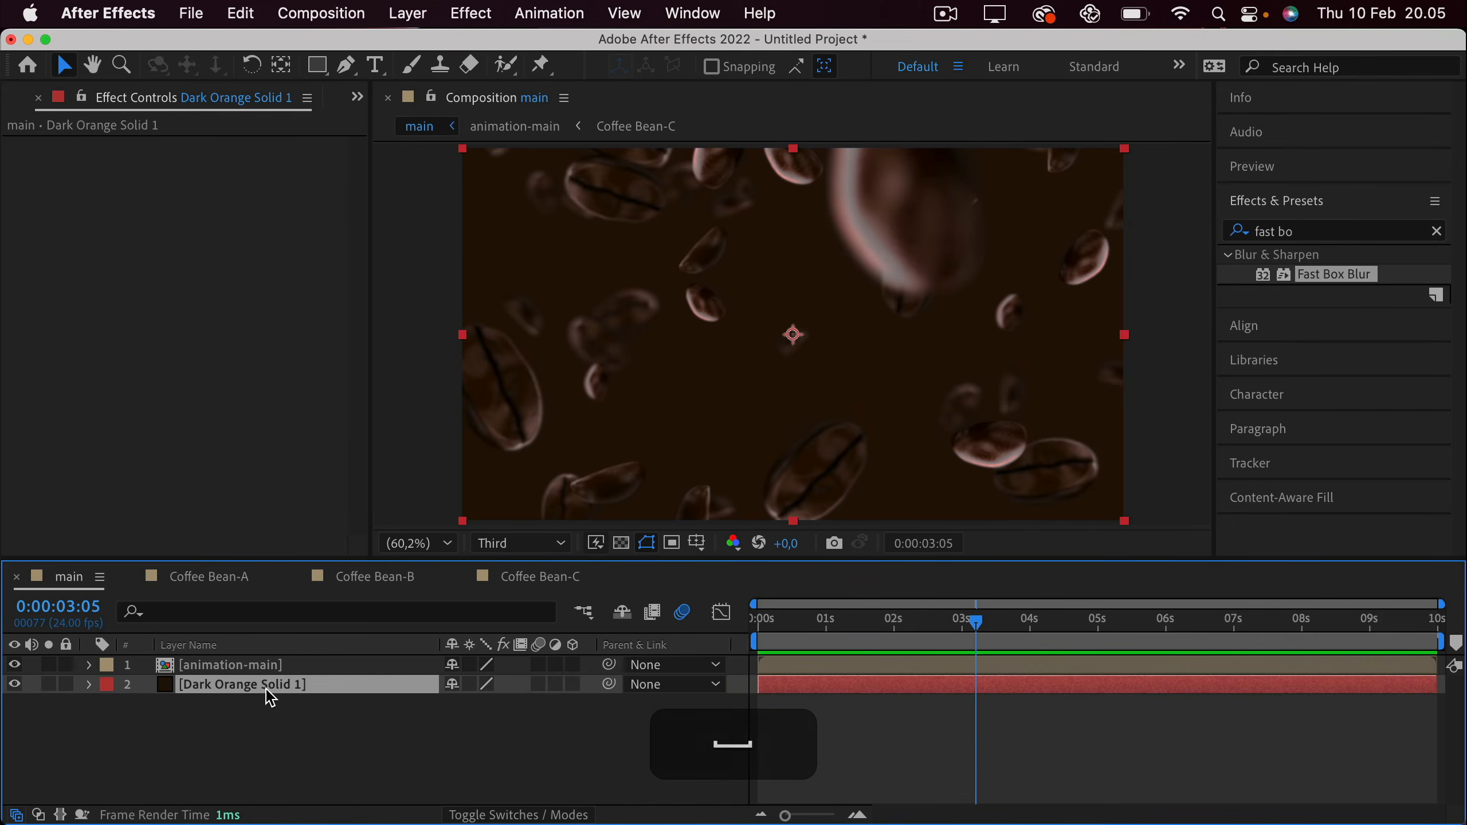
click(404, 12)
click(419, 66)
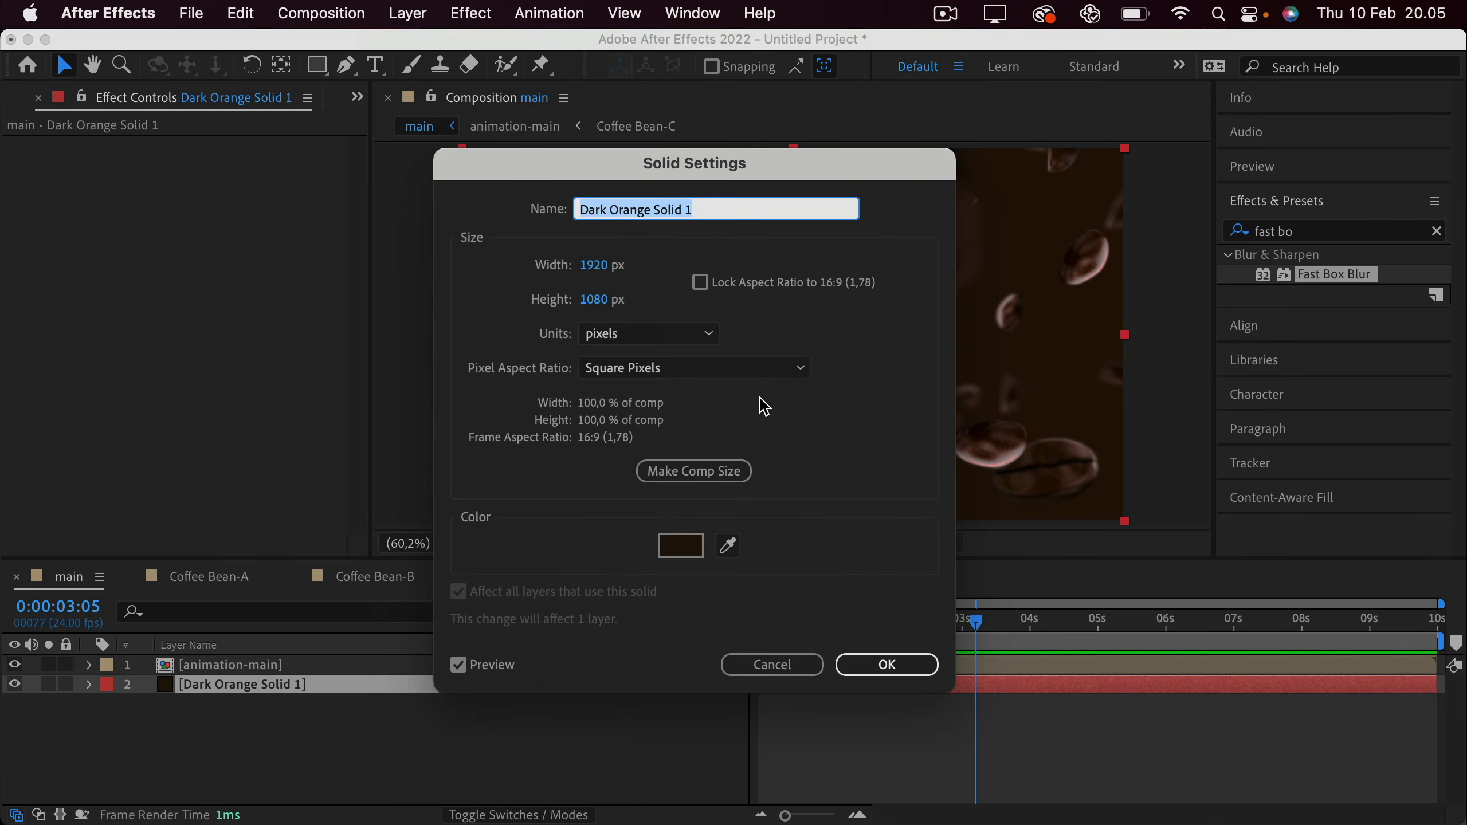
drag(722, 181, 1196, 238)
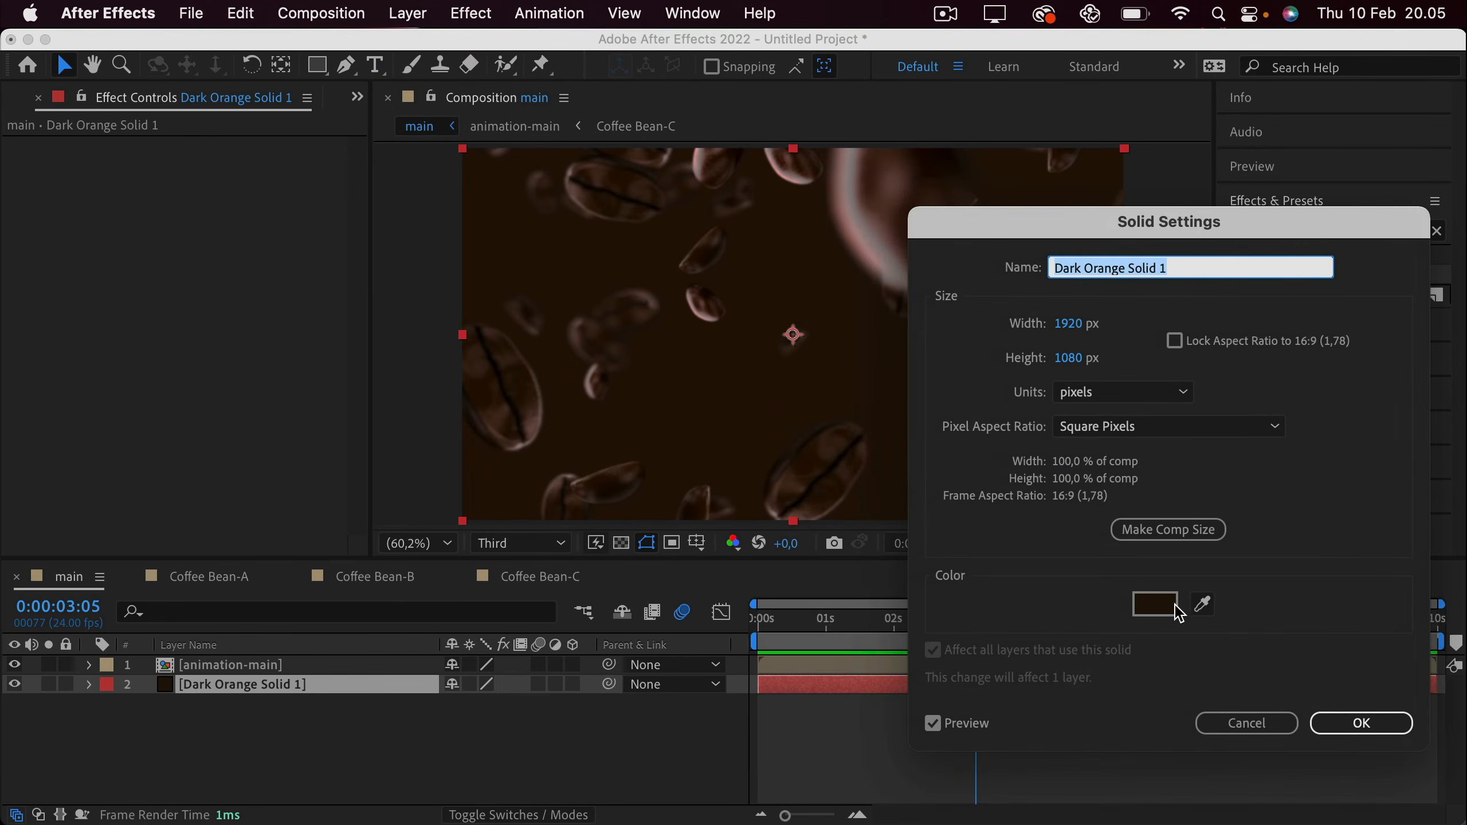
click(1155, 604)
drag(770, 205, 1312, 334)
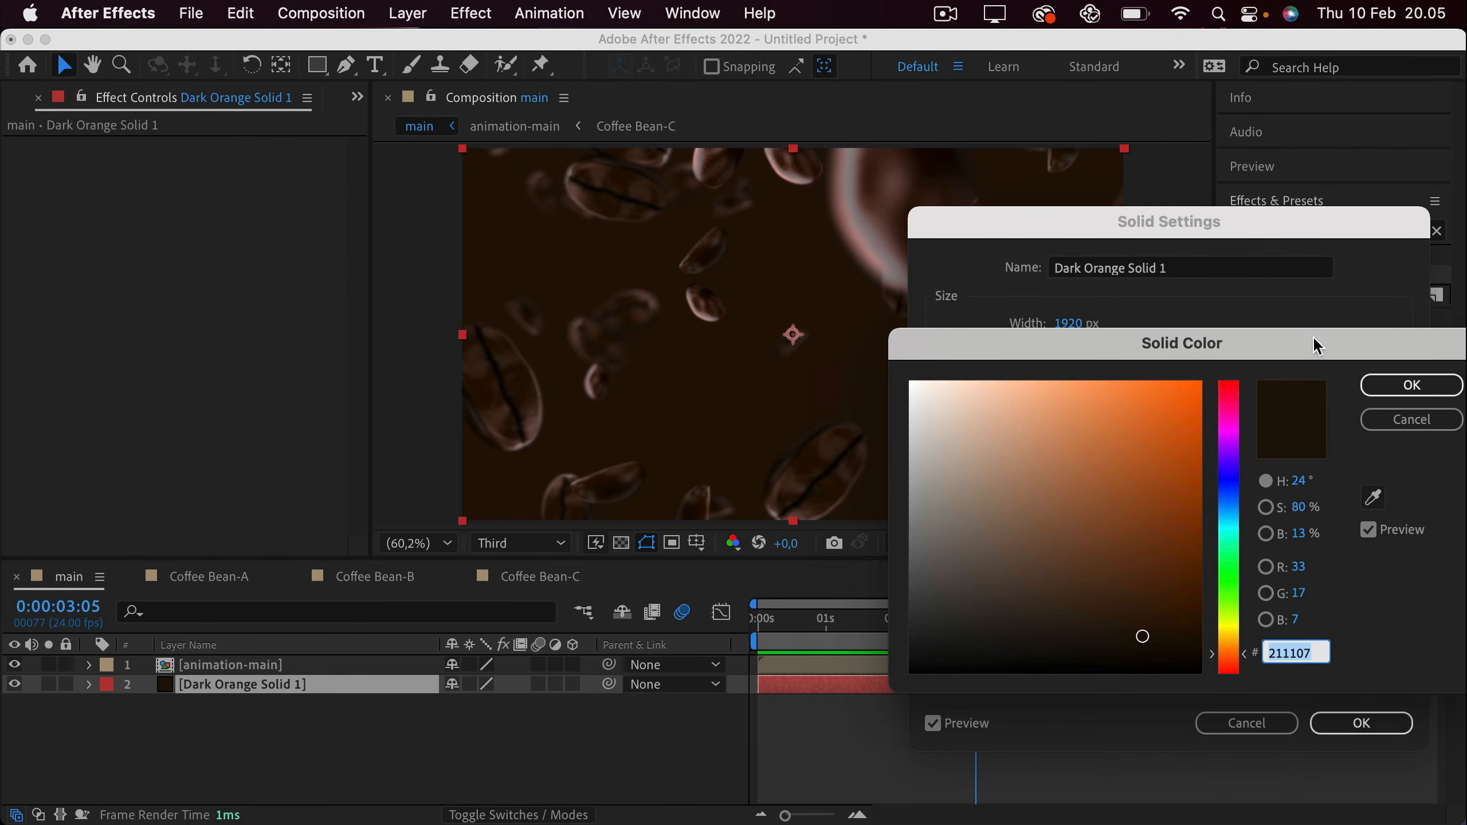
drag(1142, 636, 1146, 641)
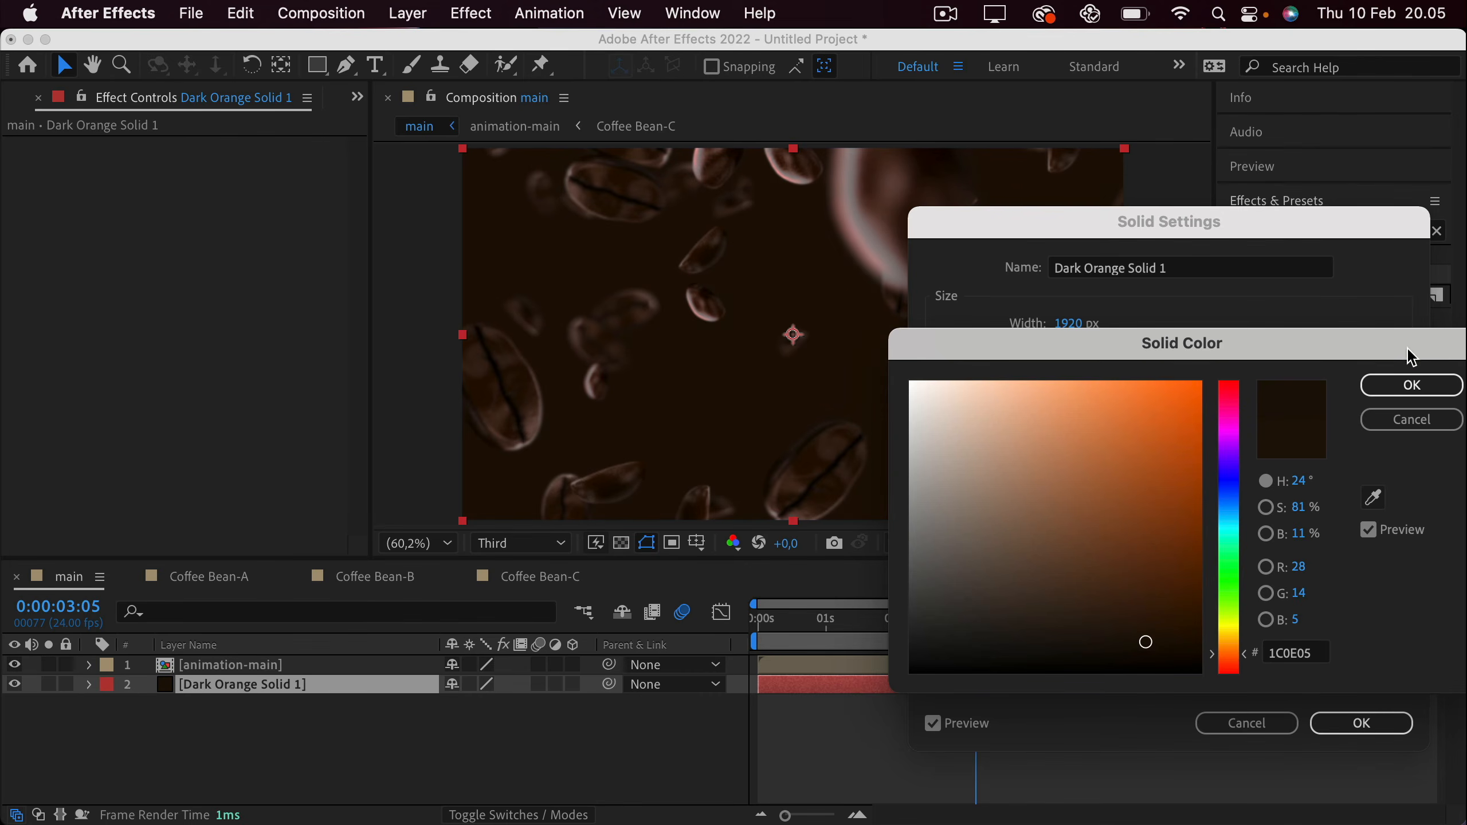
click(1411, 385)
click(1345, 722)
click(857, 763)
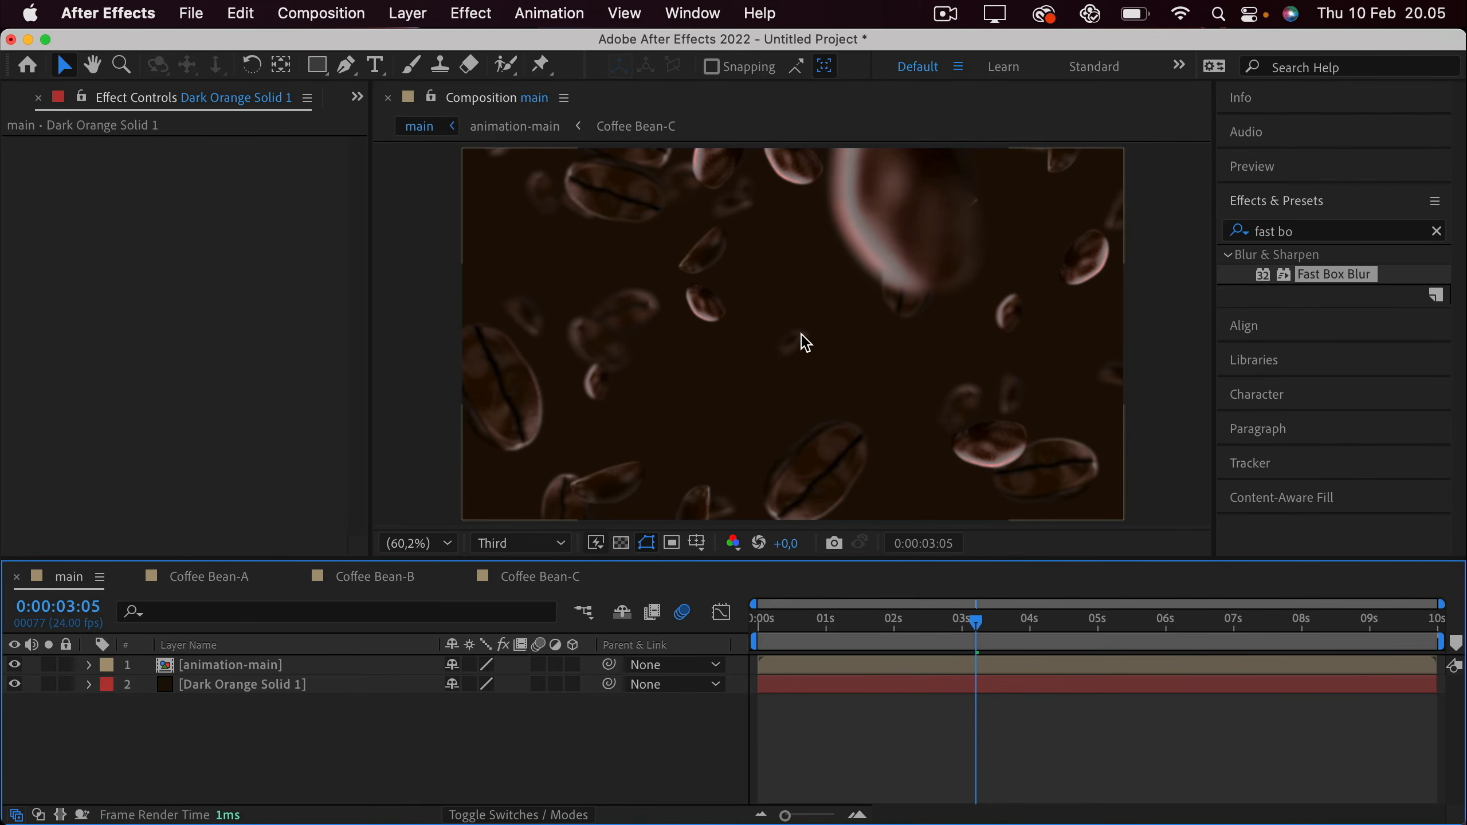
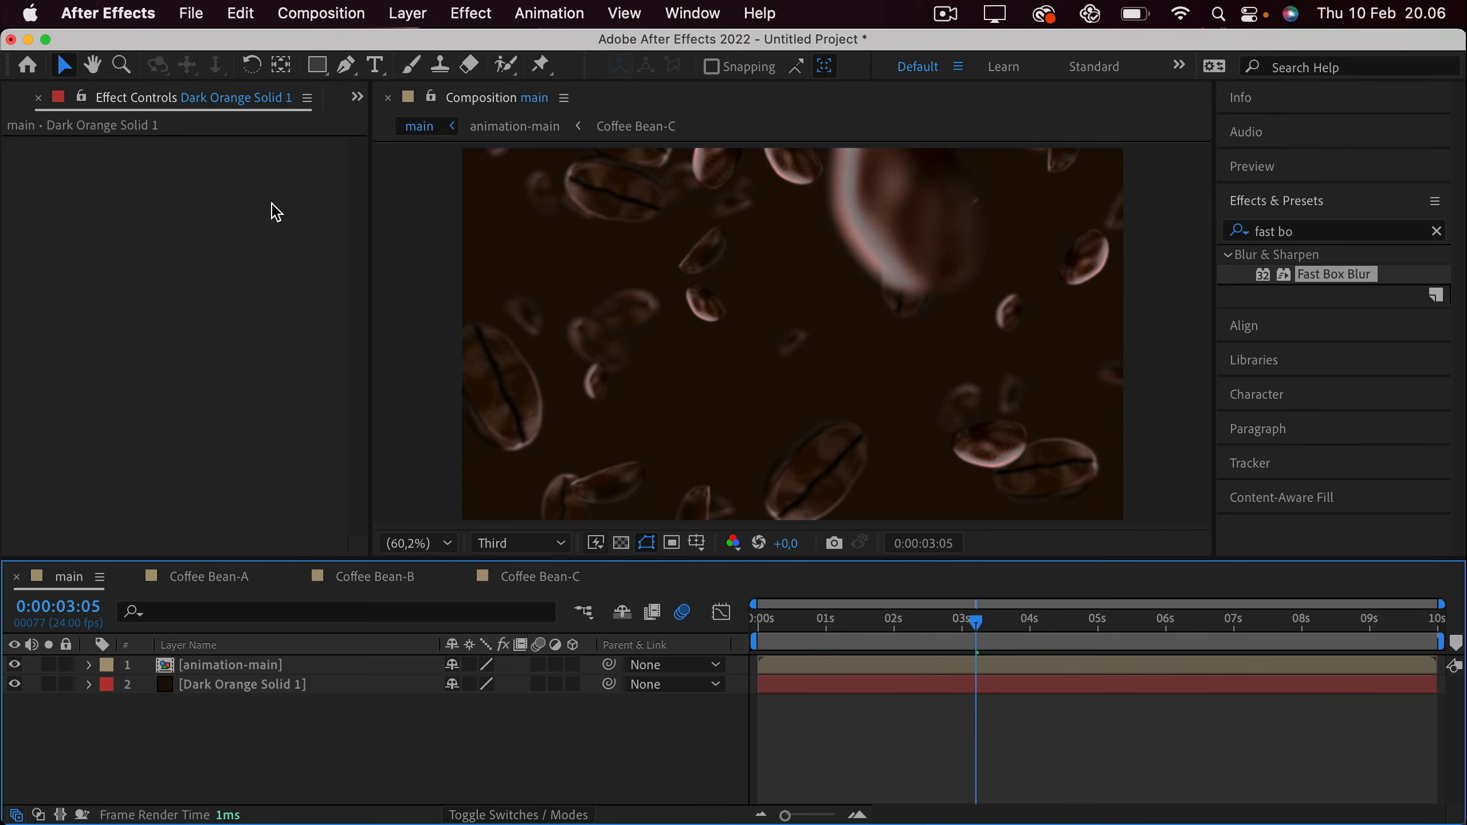
Create a new 1920 x 1080 px solid layer named vignette in bright orange FF6400.
click(408, 14)
mouse_move(433, 48)
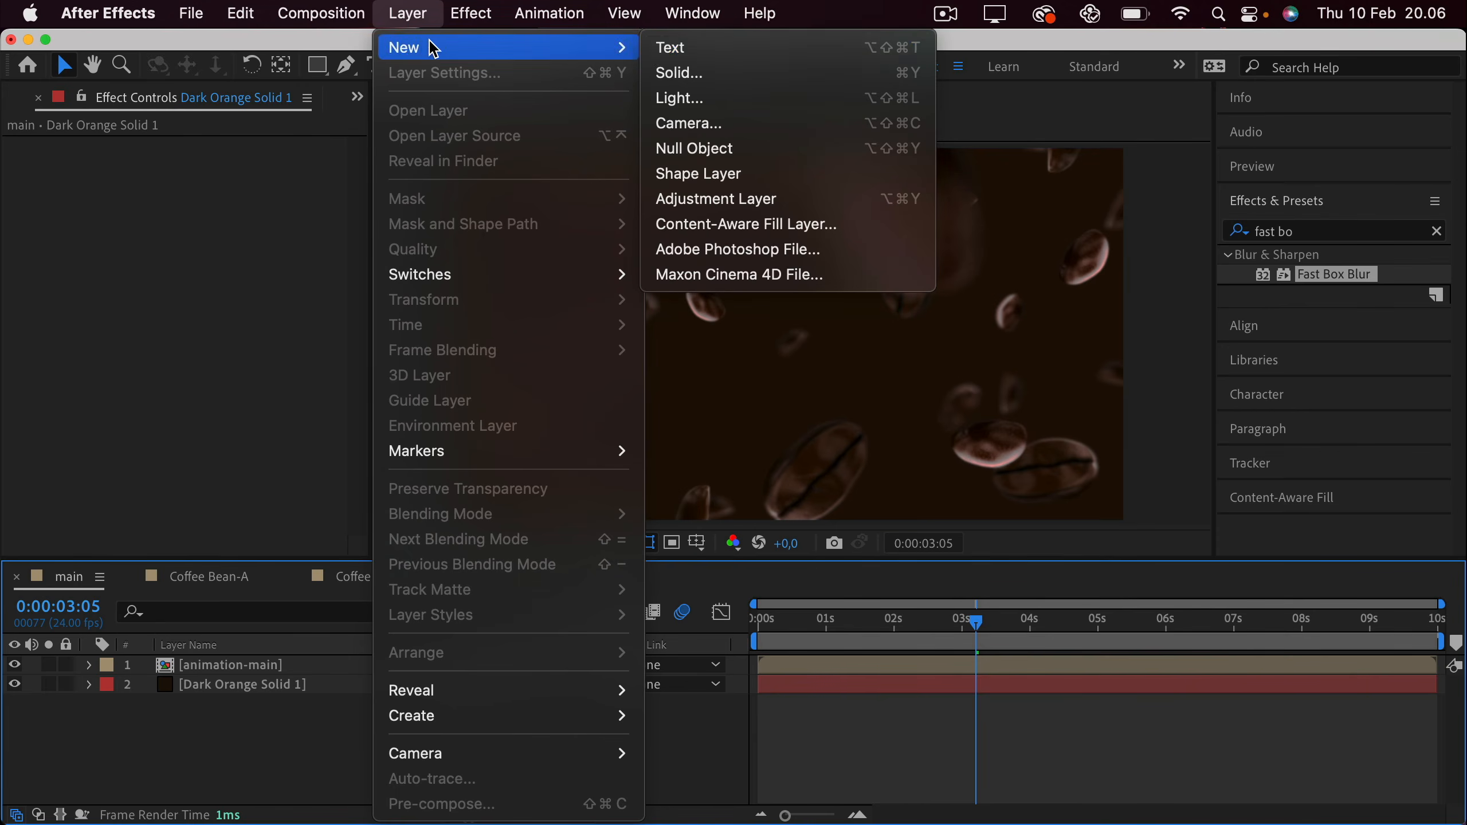
click(678, 73)
drag(895, 257, 931, 297)
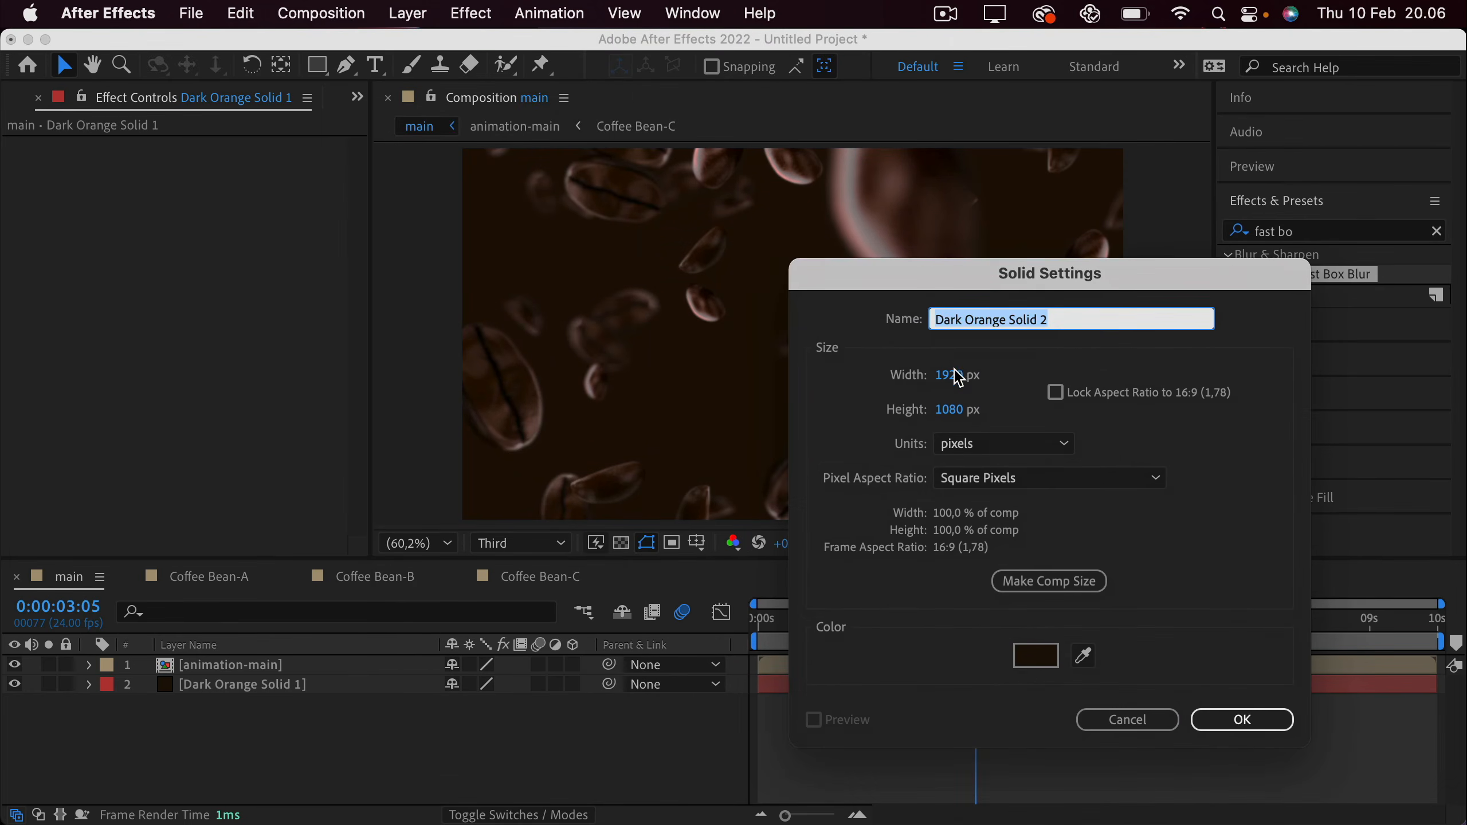
click(1038, 662)
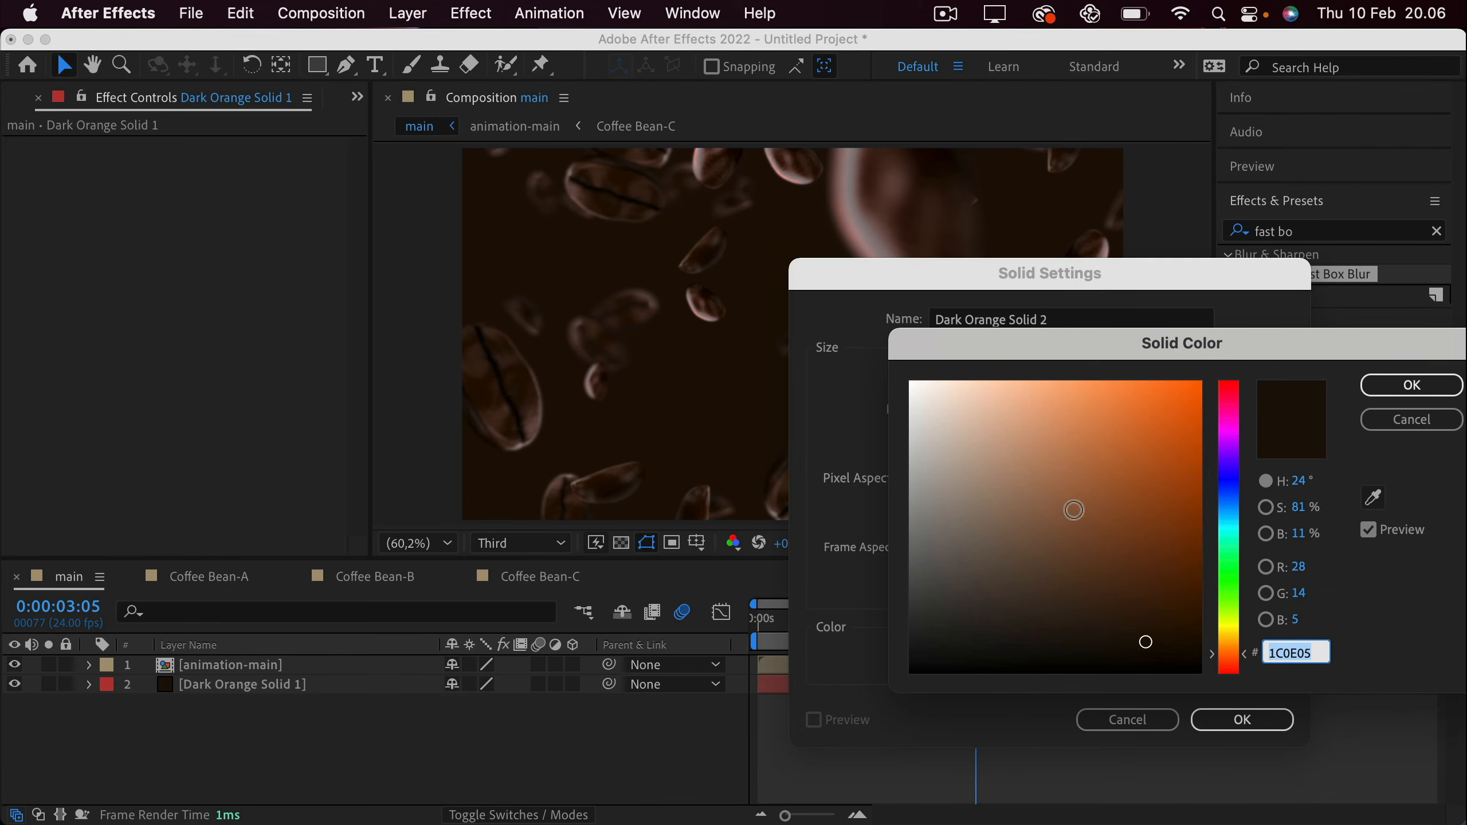
drag(1180, 403, 1209, 362)
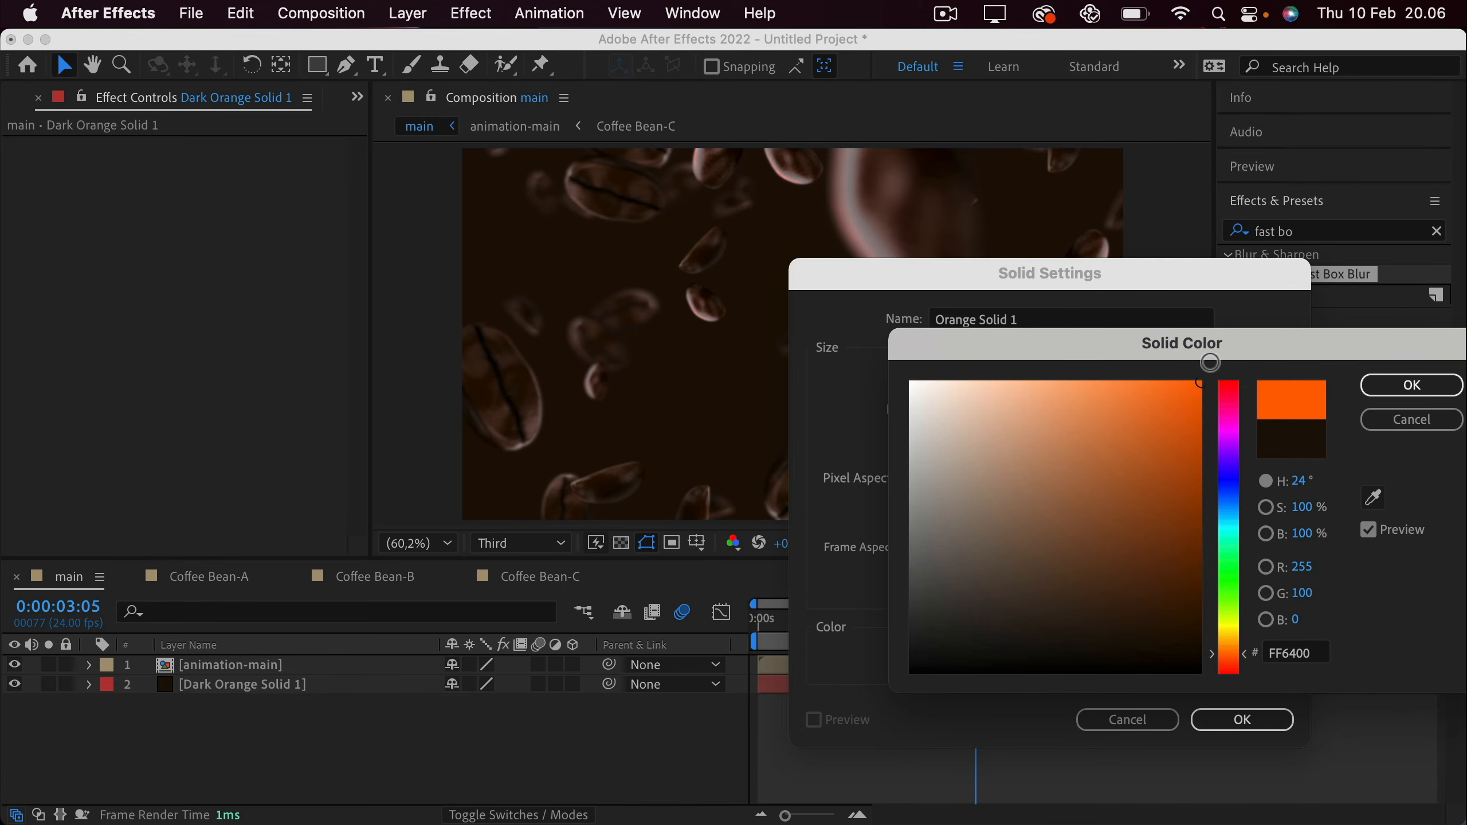
click(1410, 385)
click(1078, 326)
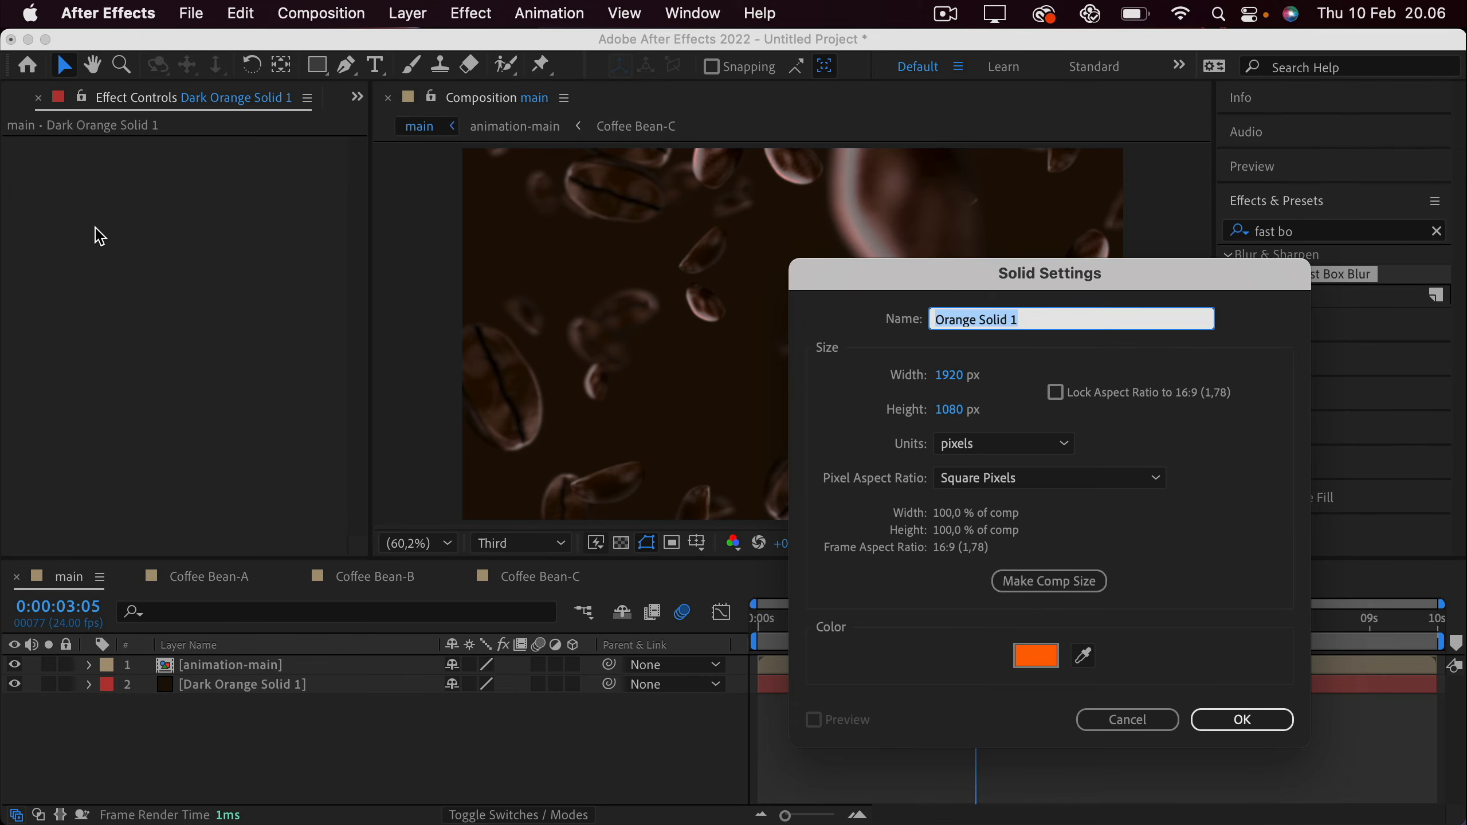
text(vignette)
key(Return)
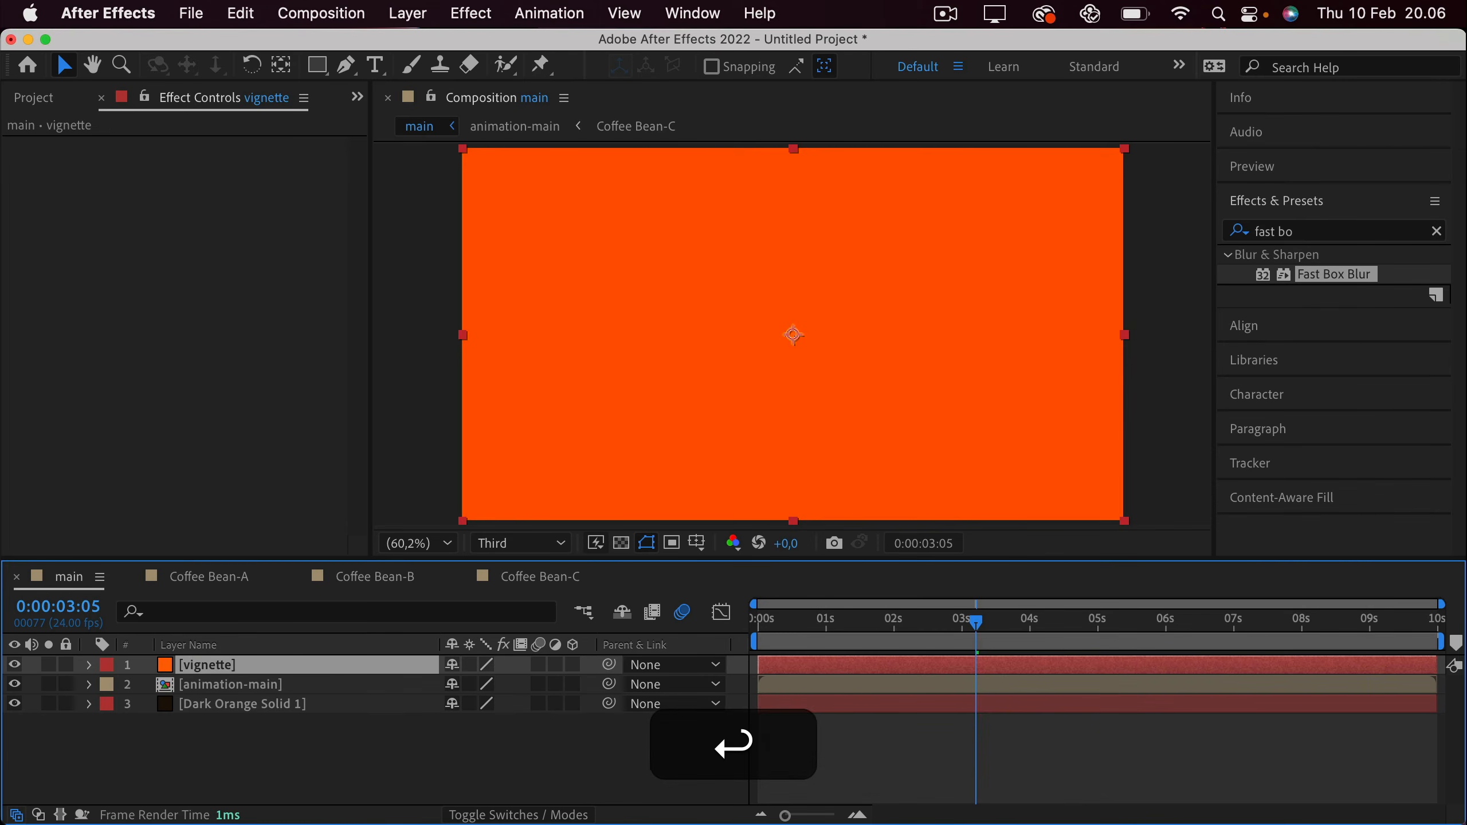
Rename the dark brown solid layer at the bottom of the stack as bg.
click(208, 706)
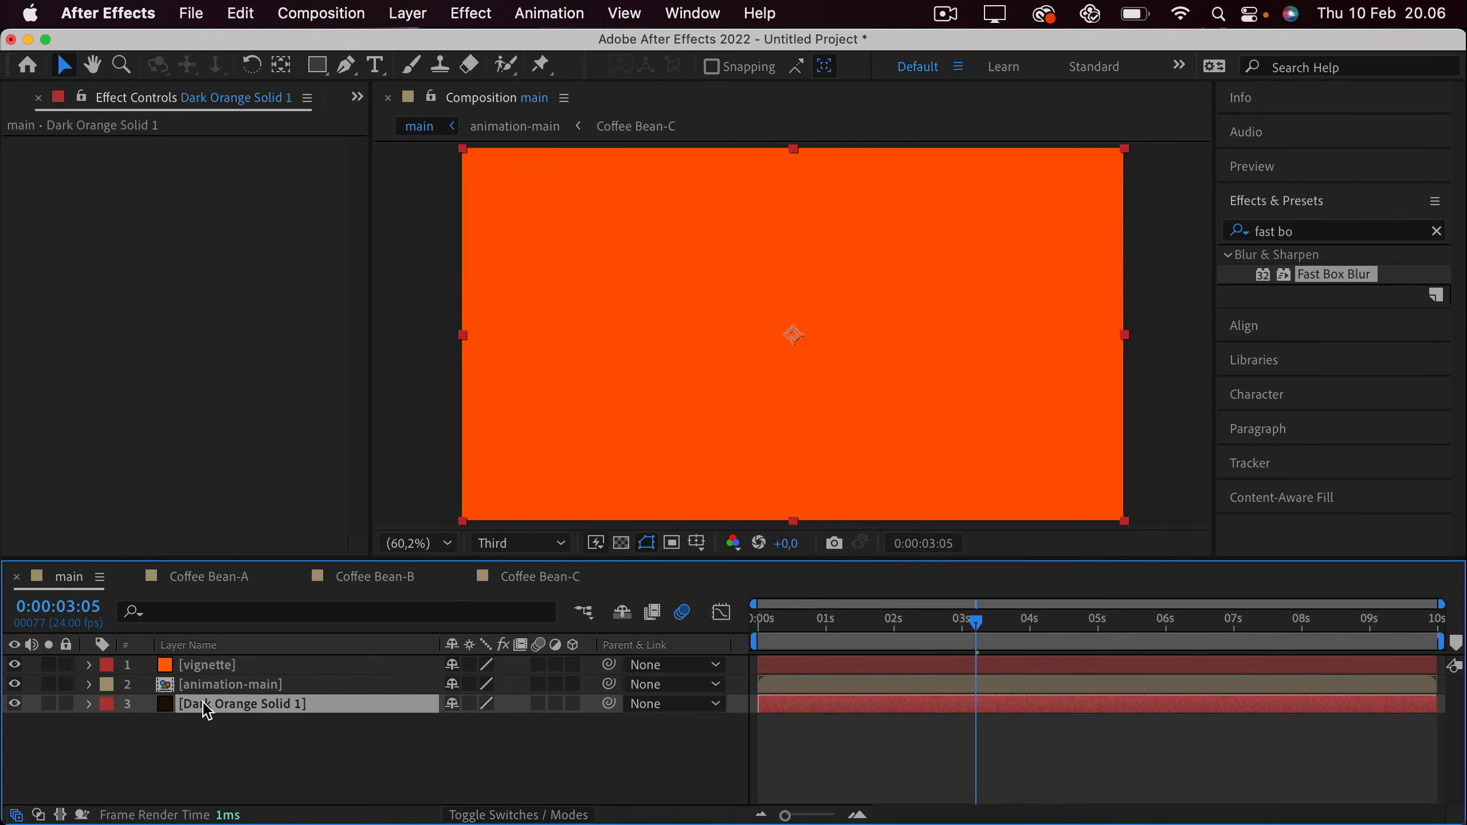
key(Return)
text(bg)
key(Return)
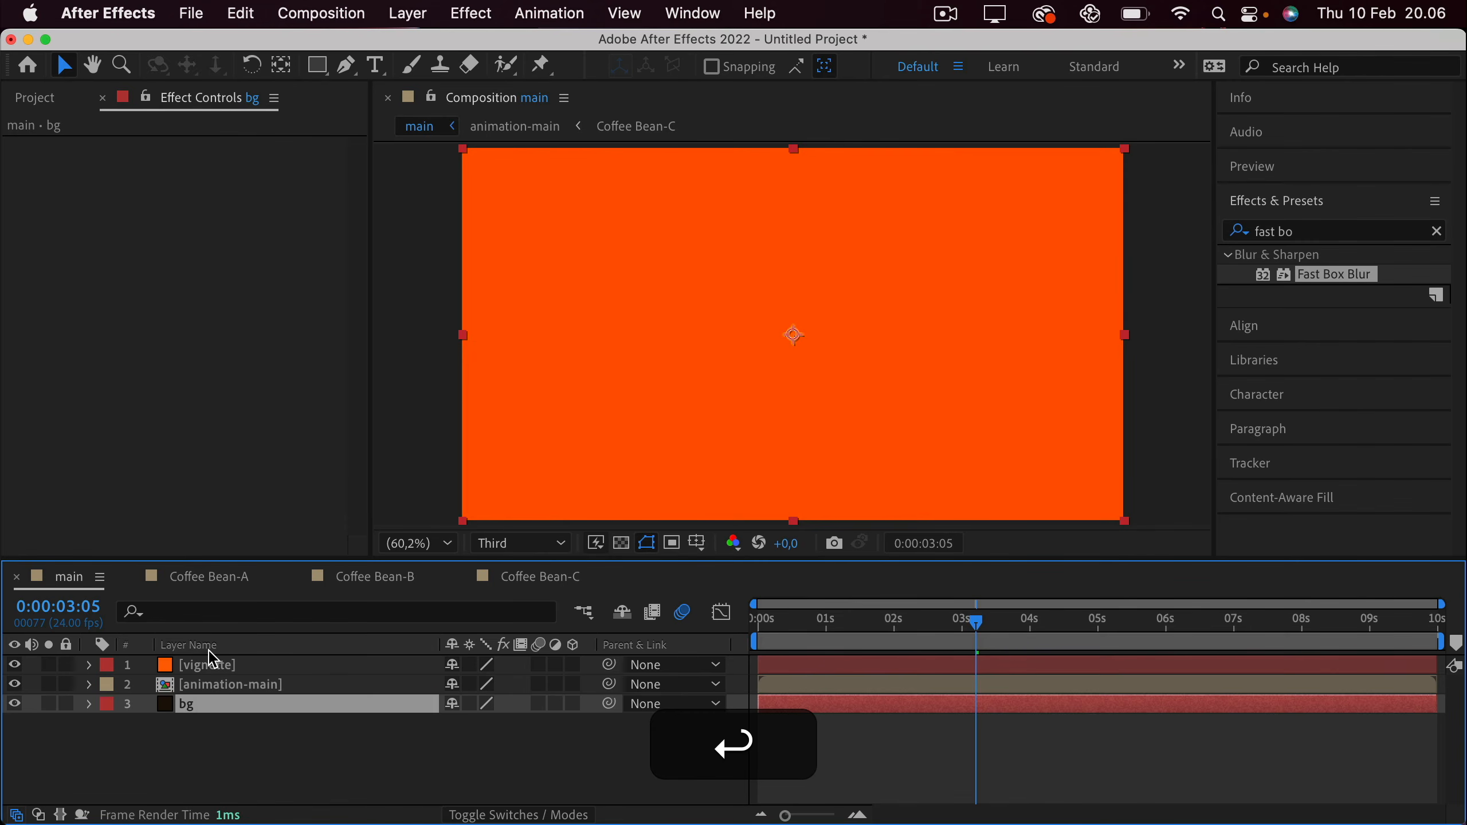
Add a full-frame elliptical mask to the vignette layer and set the mask mode to Subtract.
key(q)
click(212, 670)
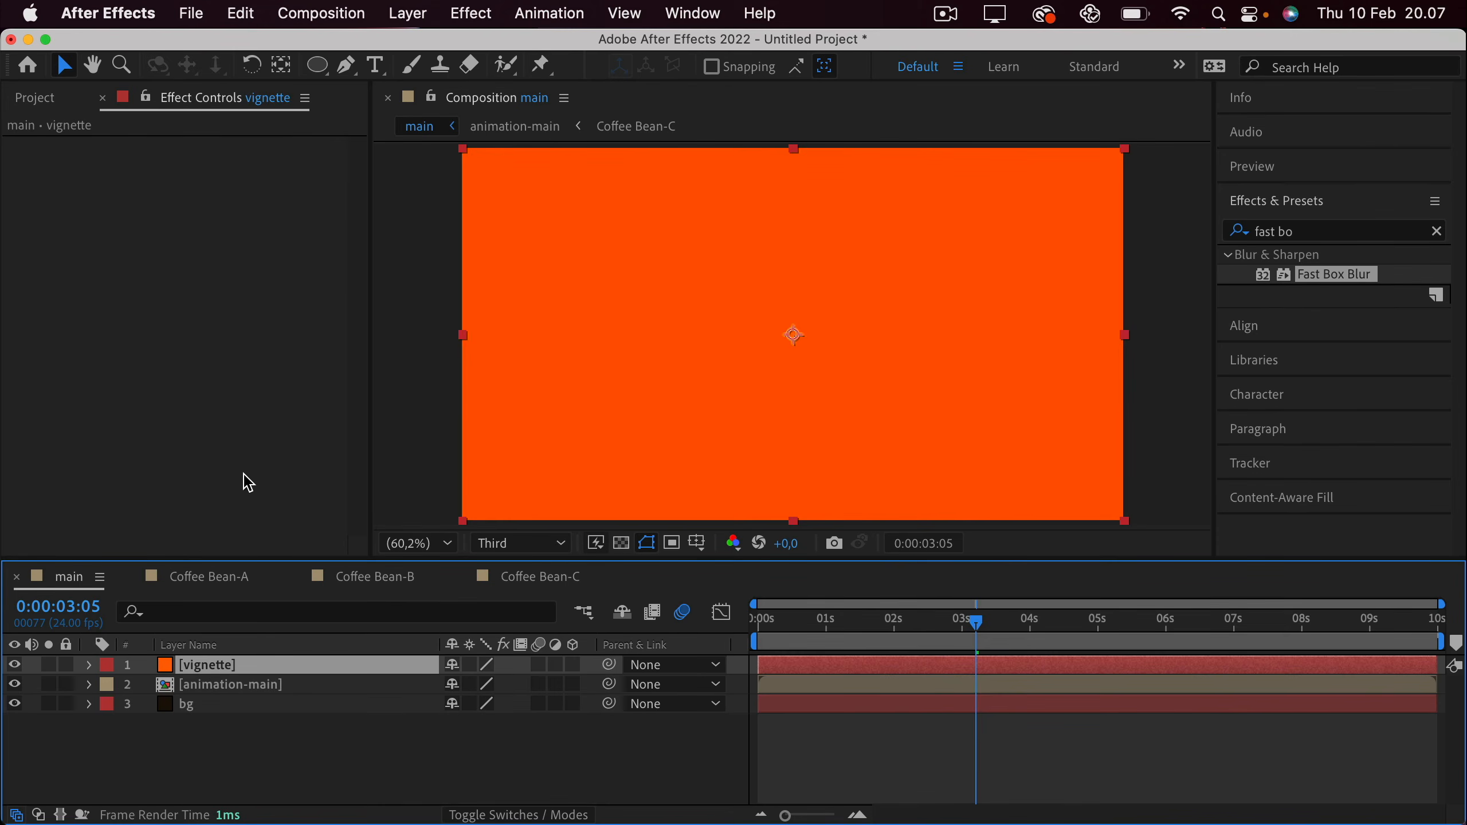
click(318, 69)
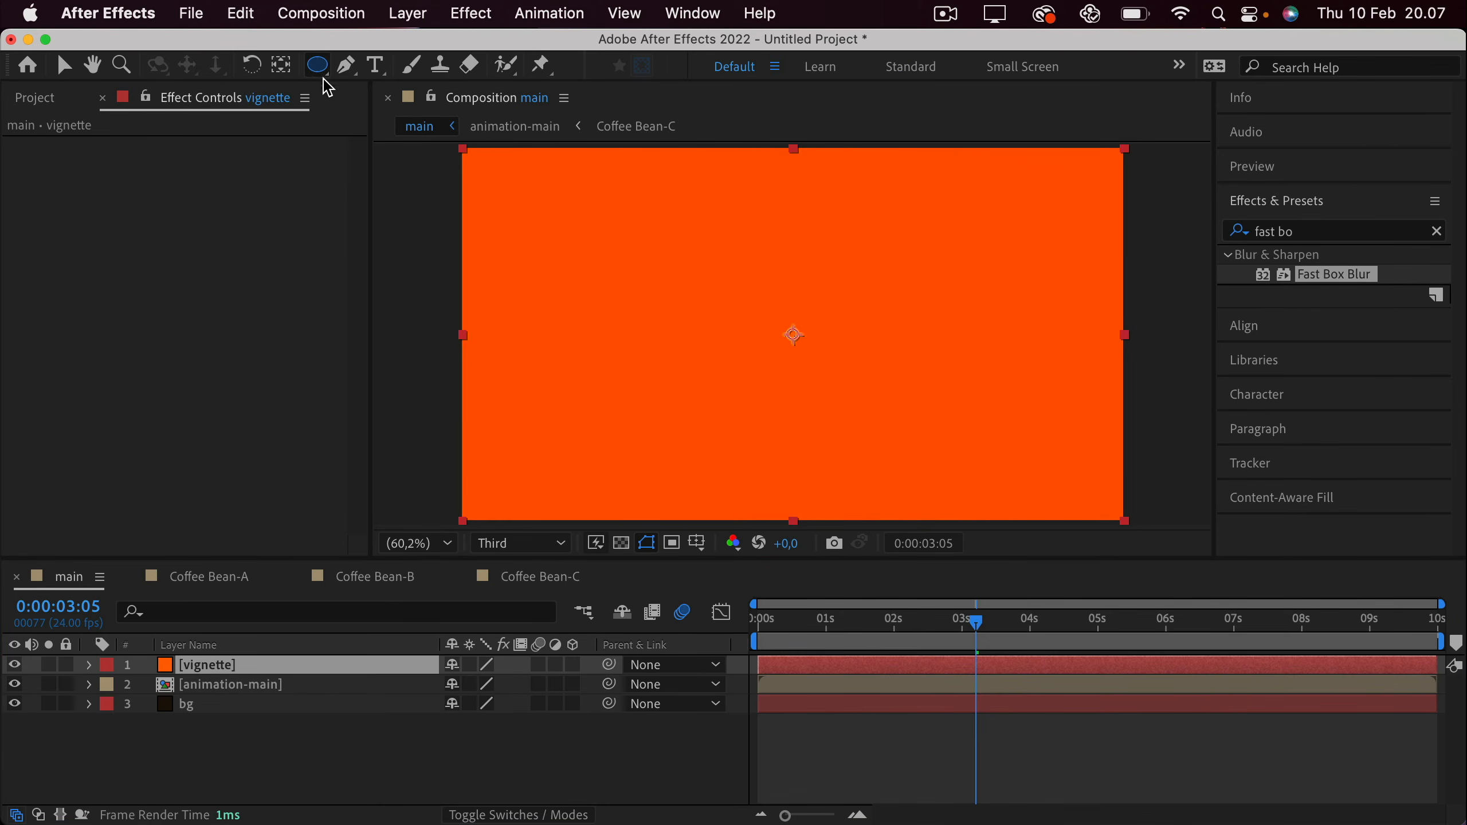
click(318, 67)
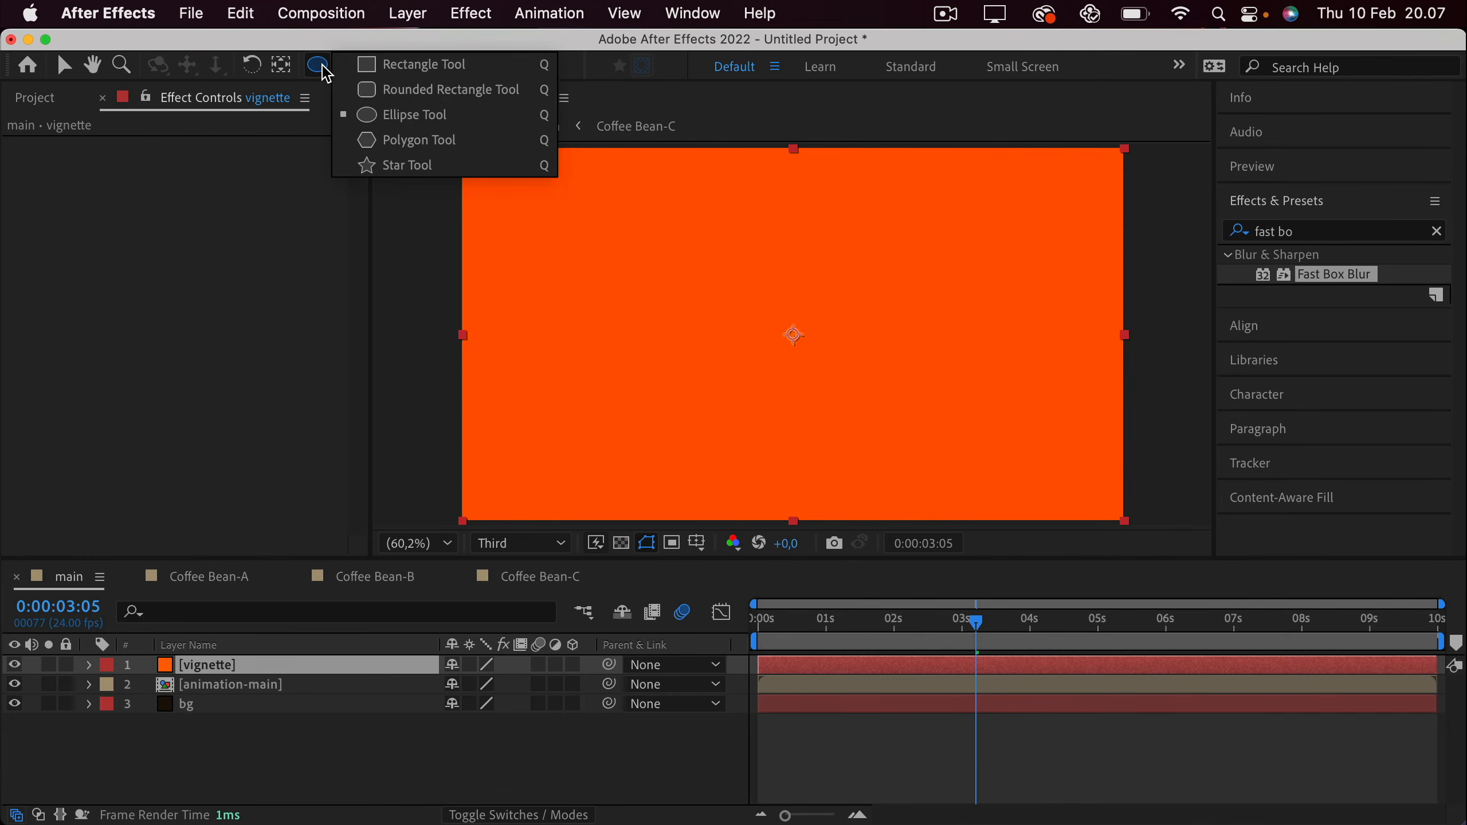
click(404, 118)
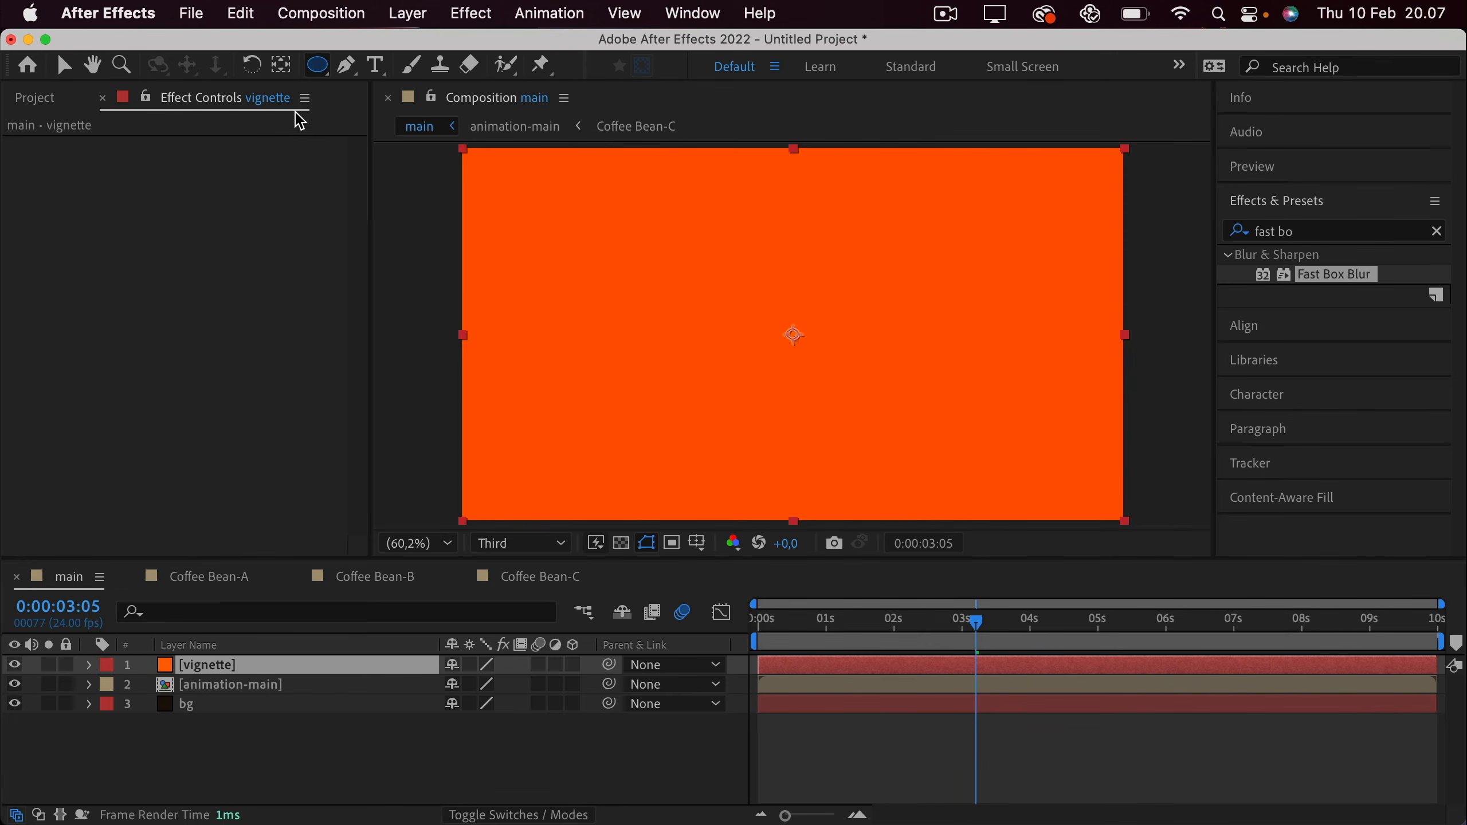
double_click(317, 66)
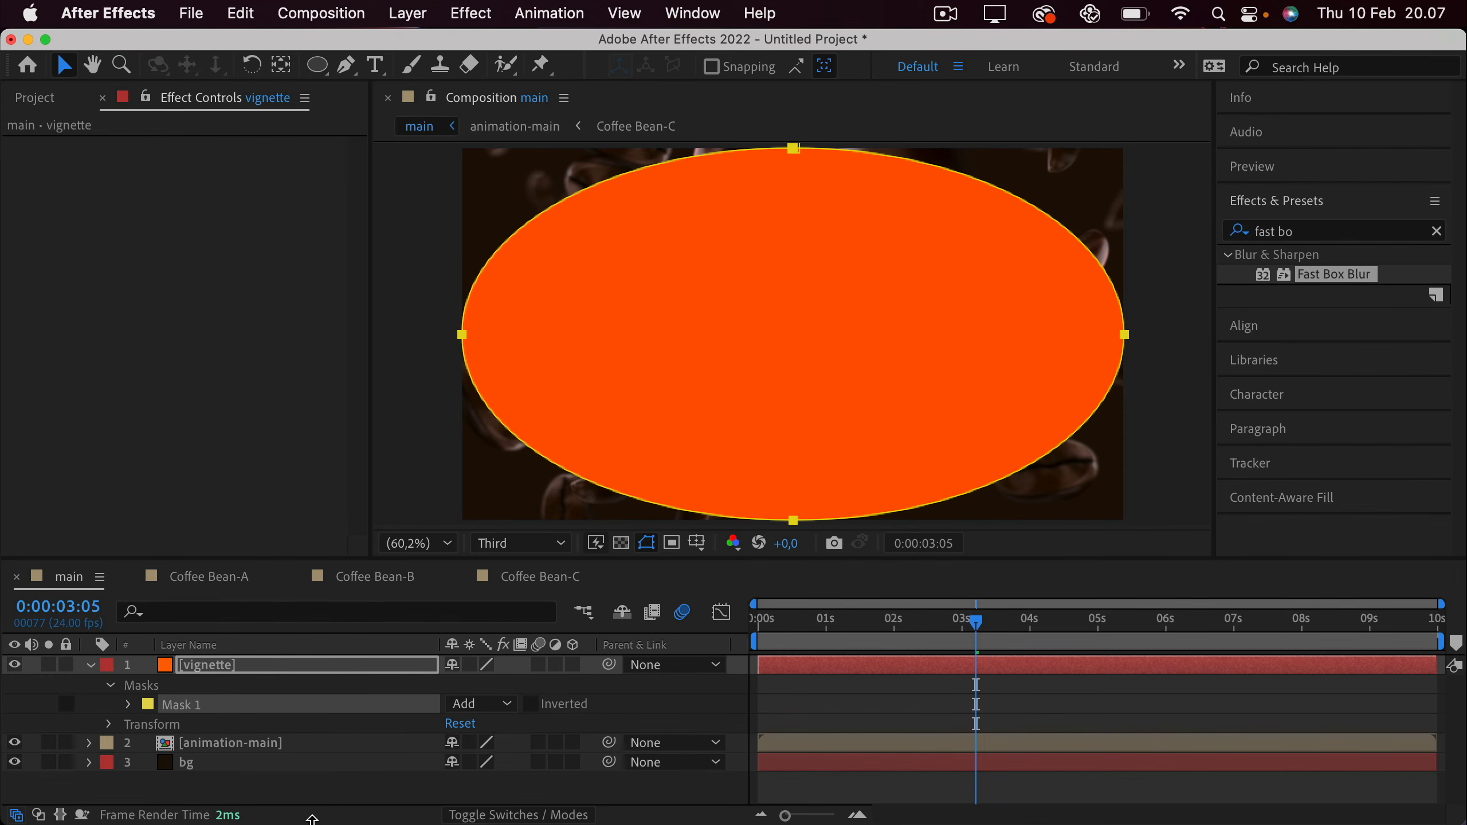
click(464, 703)
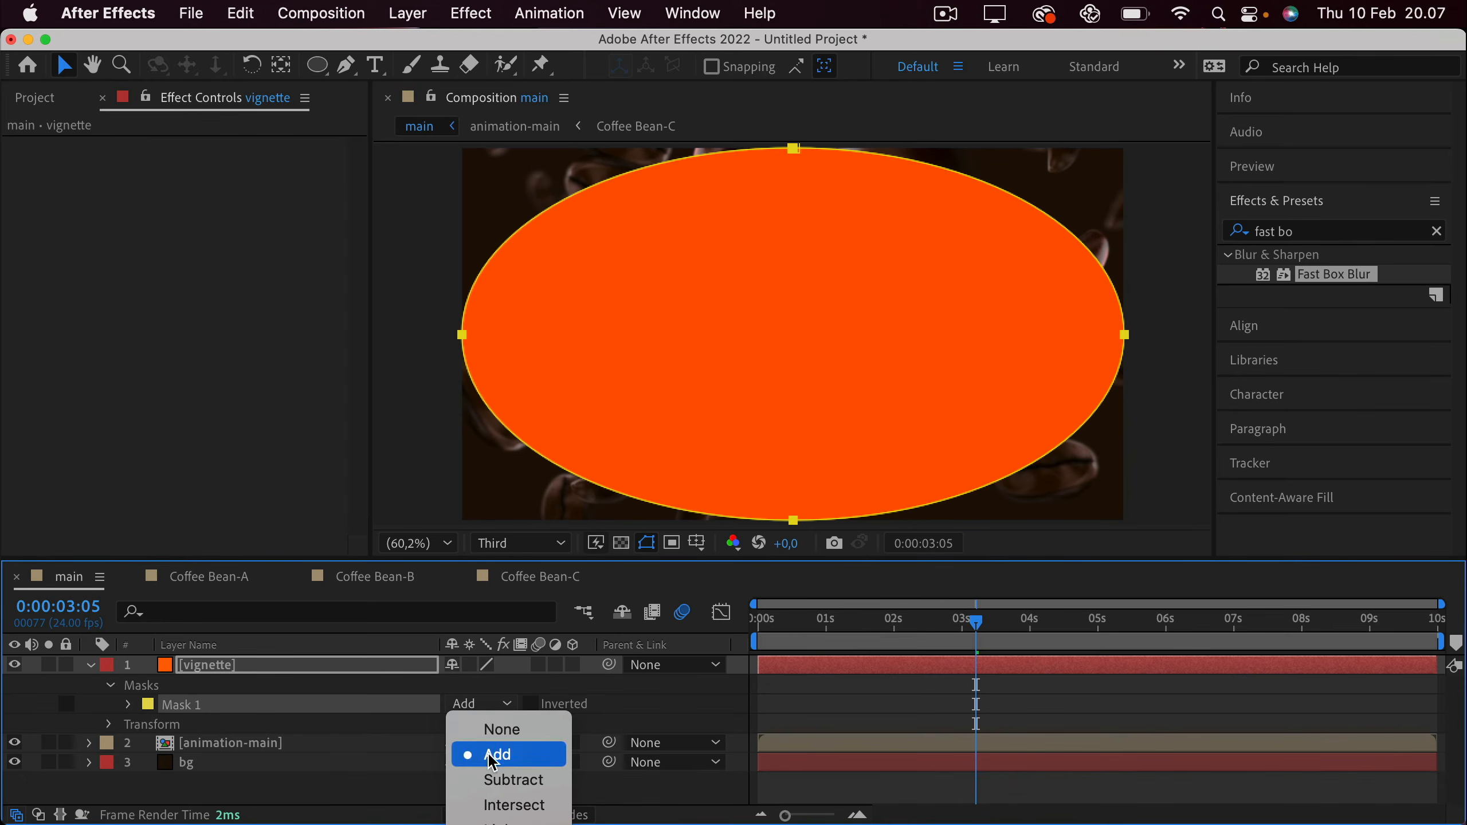
click(494, 780)
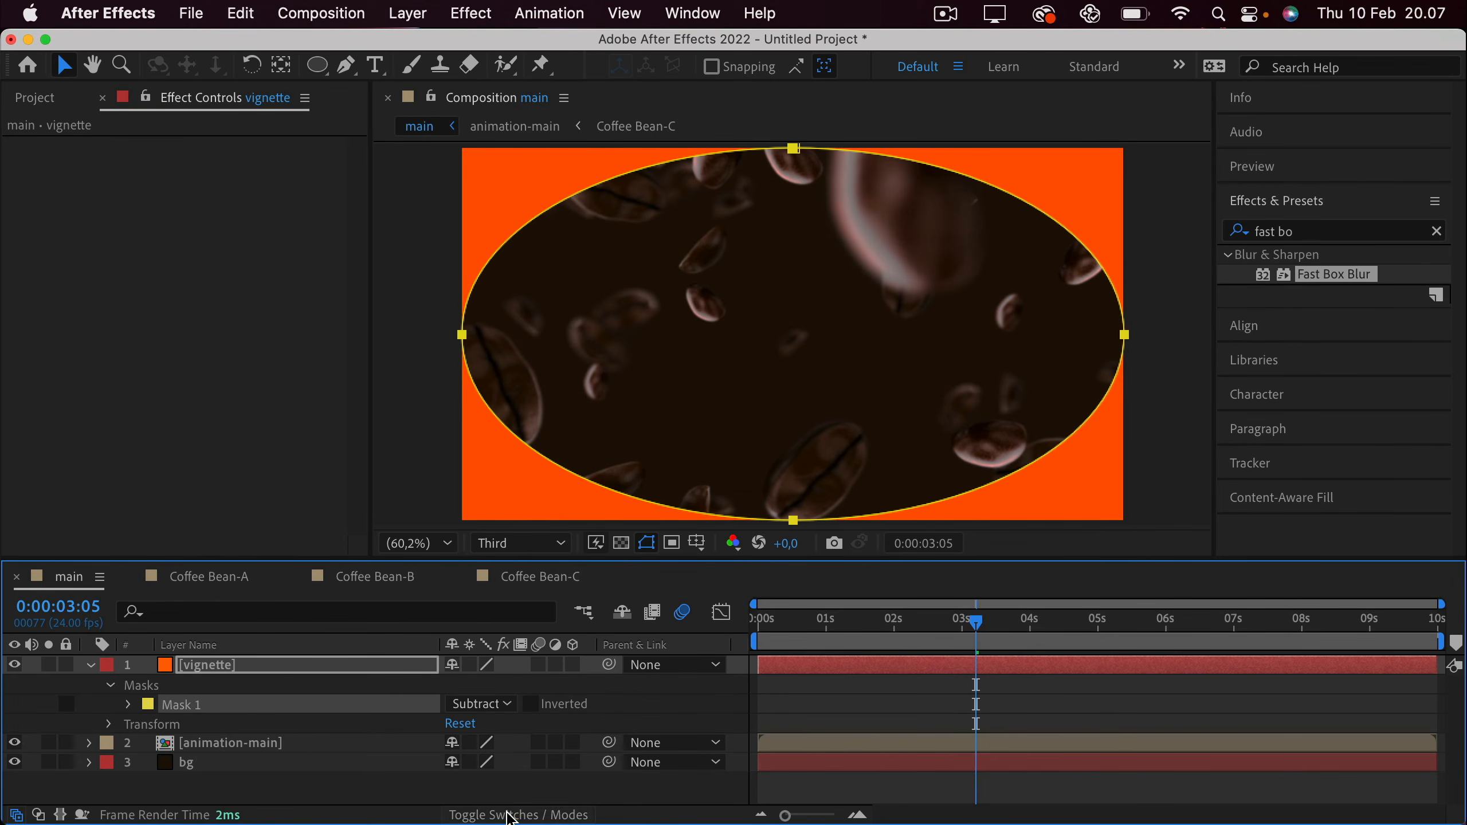
Show the layer blending modes and set the vignette layer to Multiply.
click(508, 815)
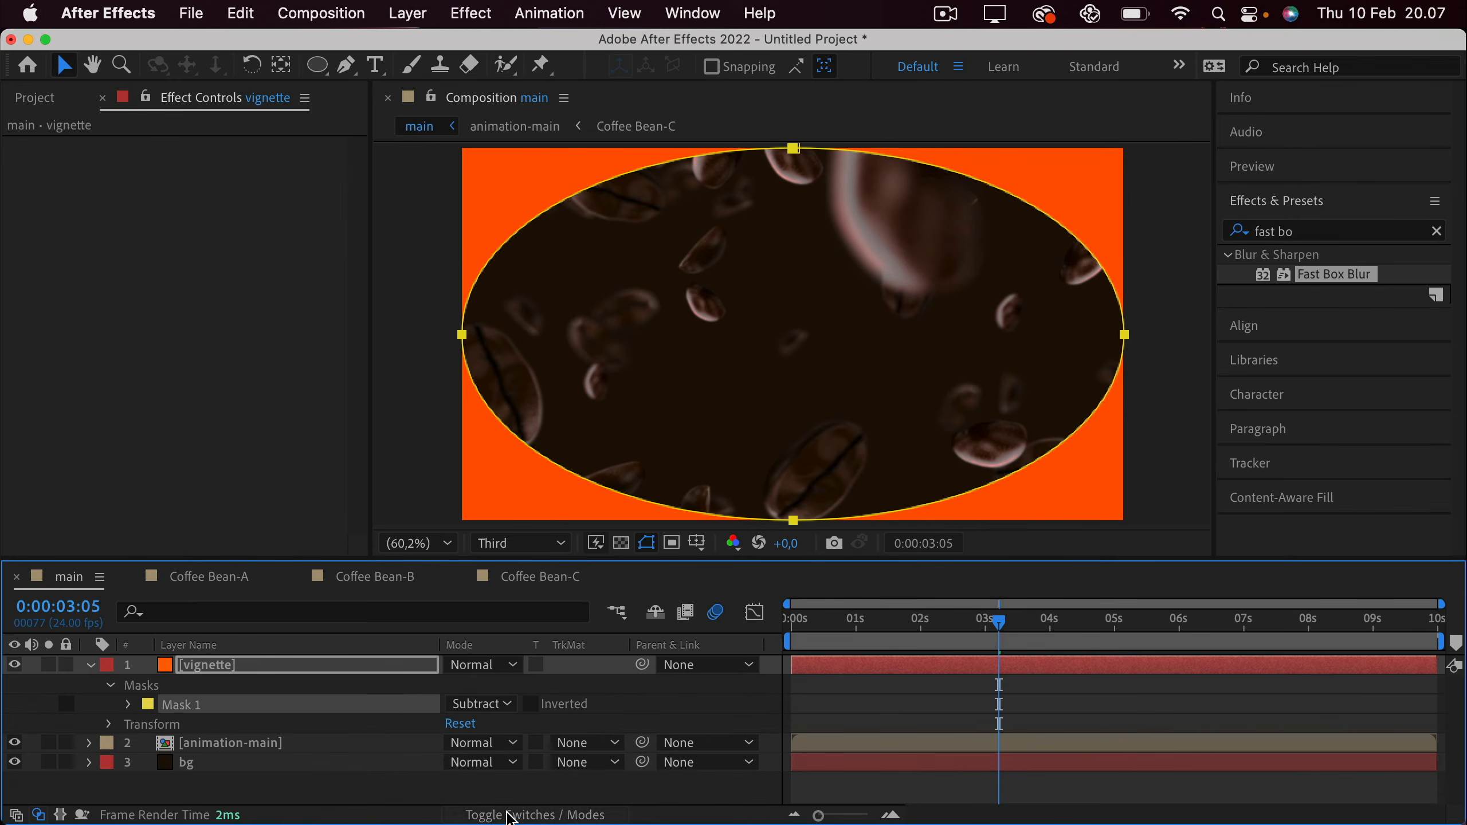
click(476, 671)
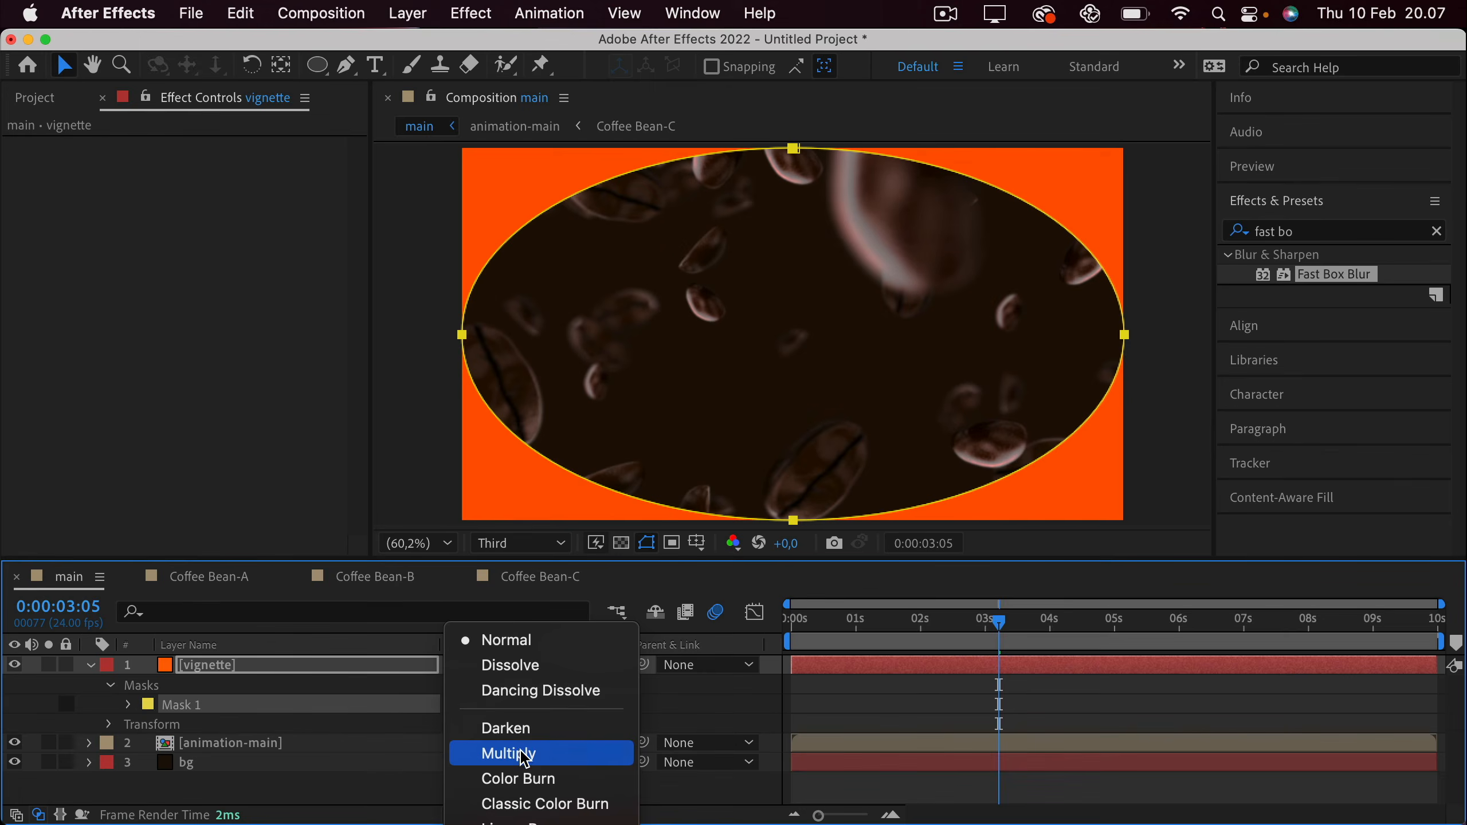
click(523, 757)
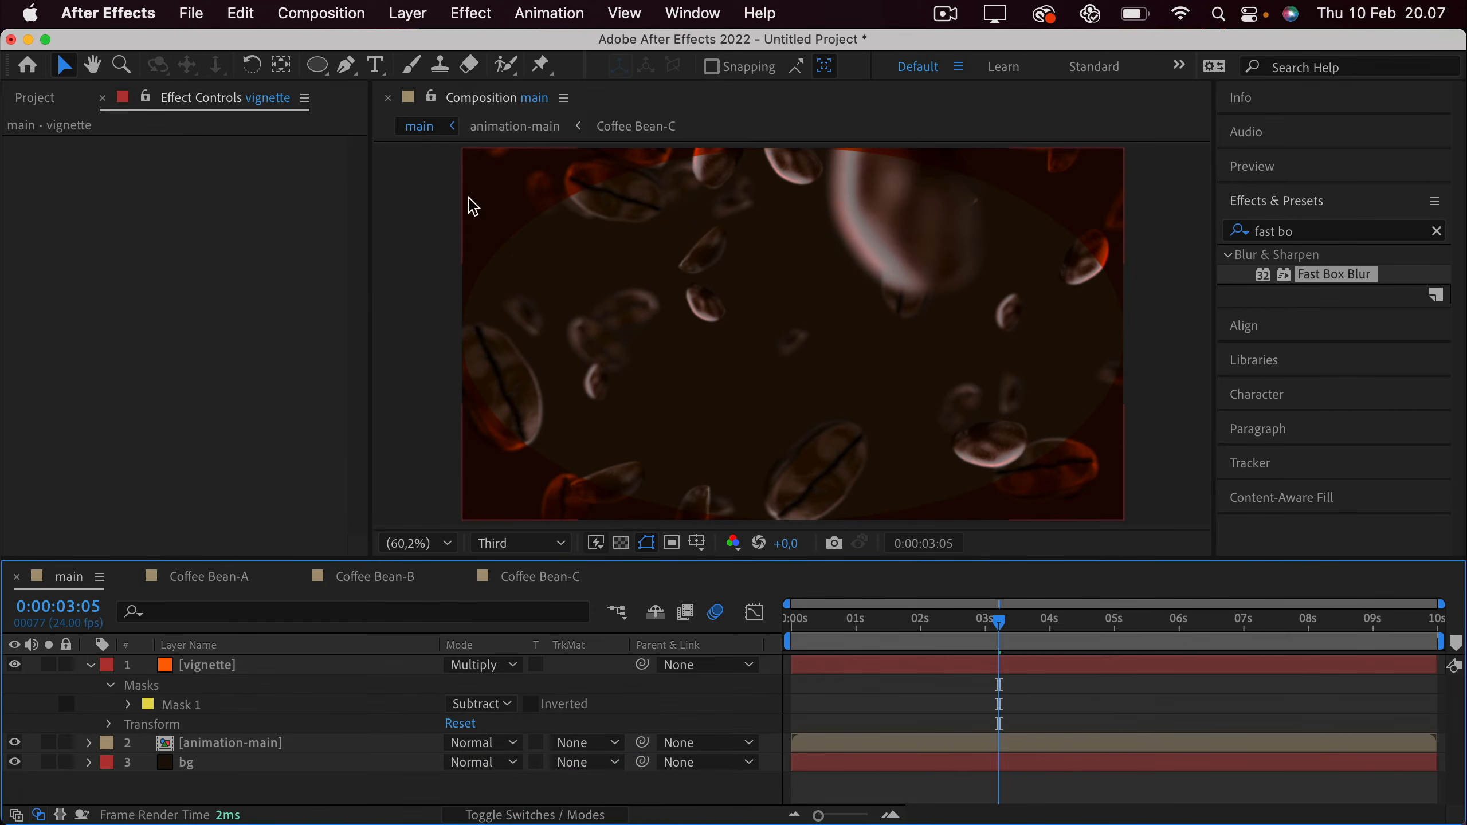
Soften the vignette's mask with a feather of 441 pixels and an expansion of -26 pixels.
click(130, 705)
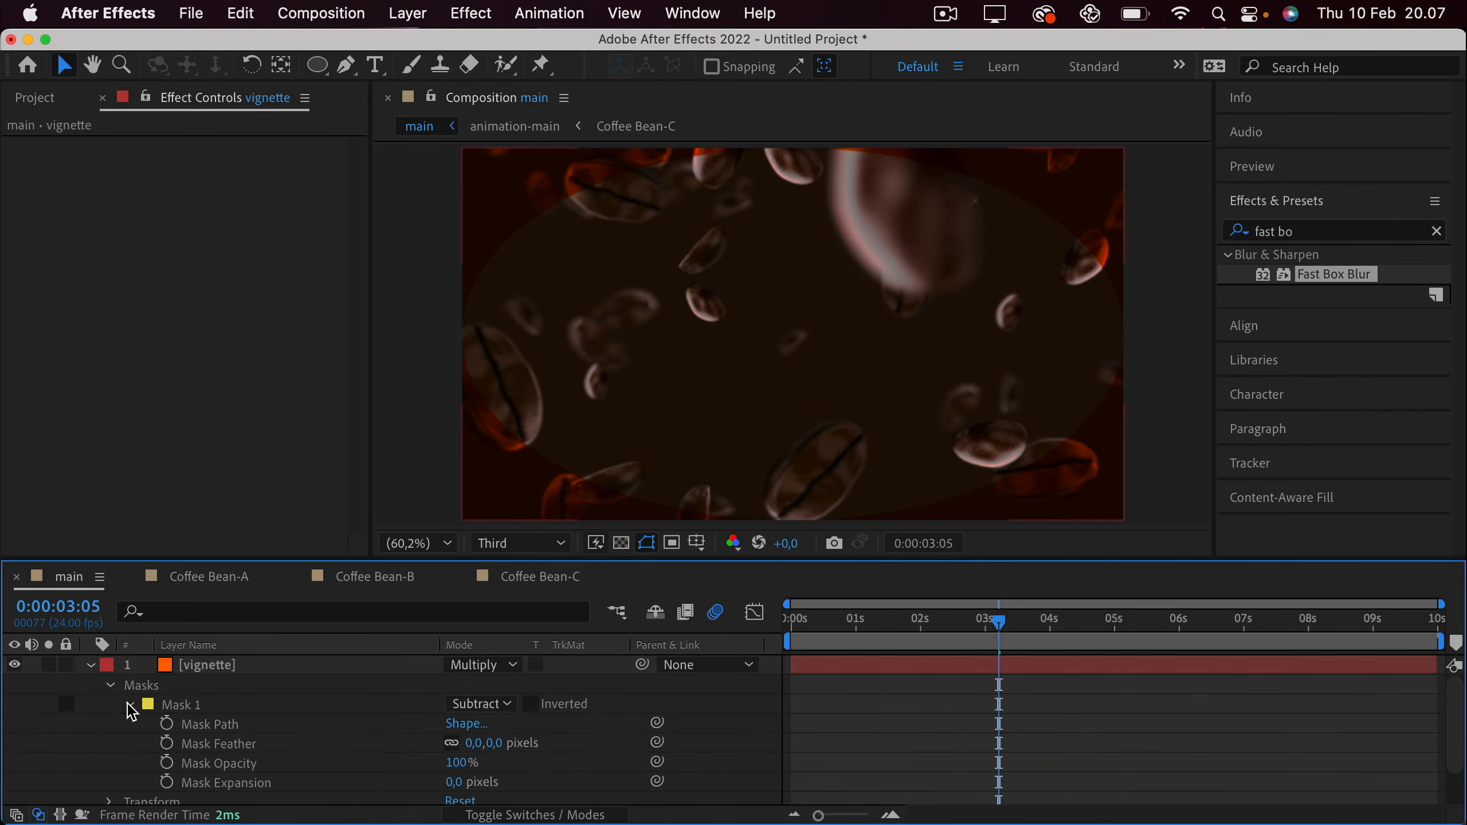
drag(471, 743, 933, 776)
click(923, 780)
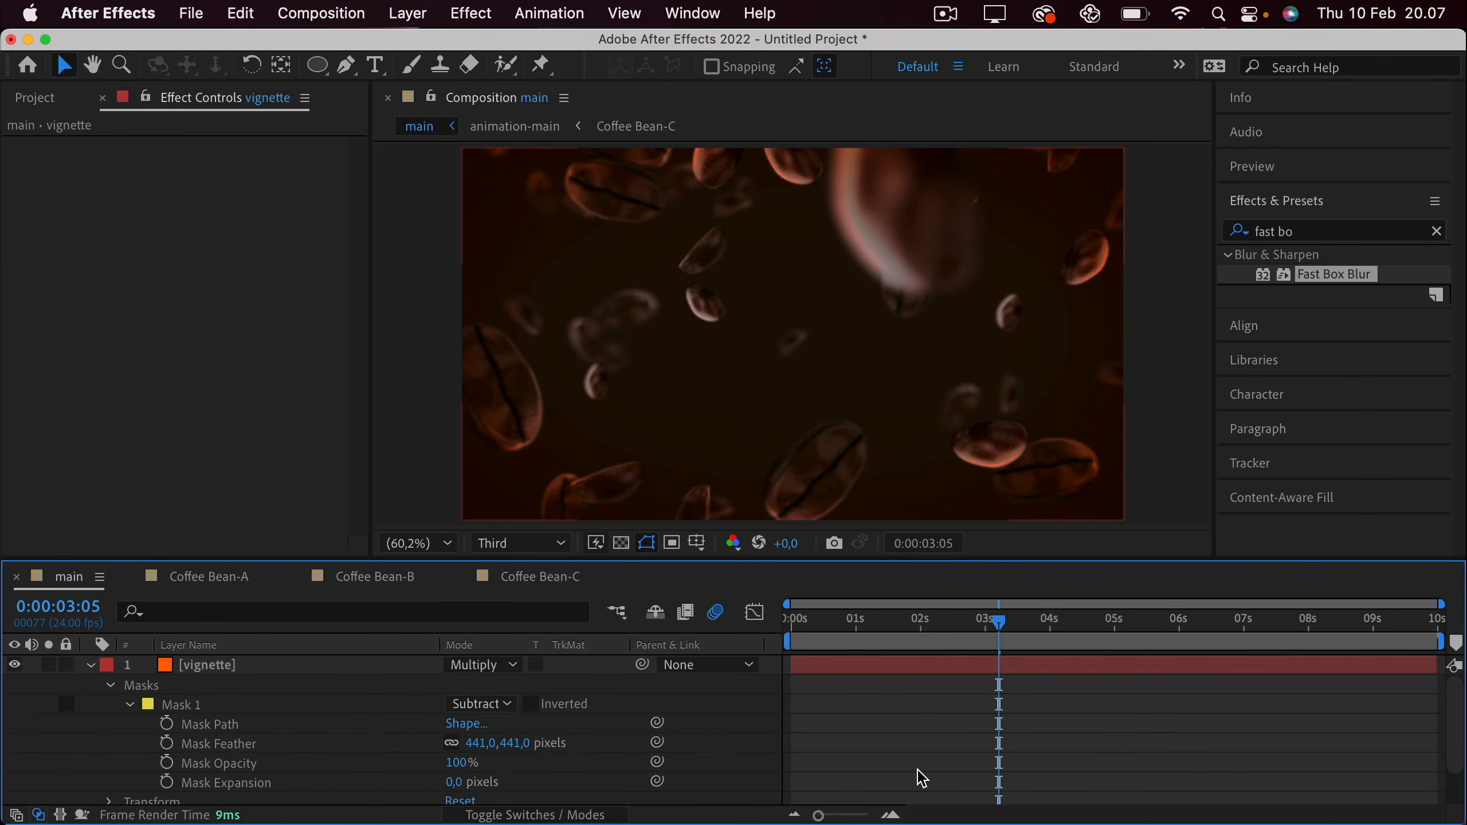
click(450, 781)
drag(451, 781, 407, 759)
Lower the vignette layer's opacity to 41% and collapse its properties.
click(234, 665)
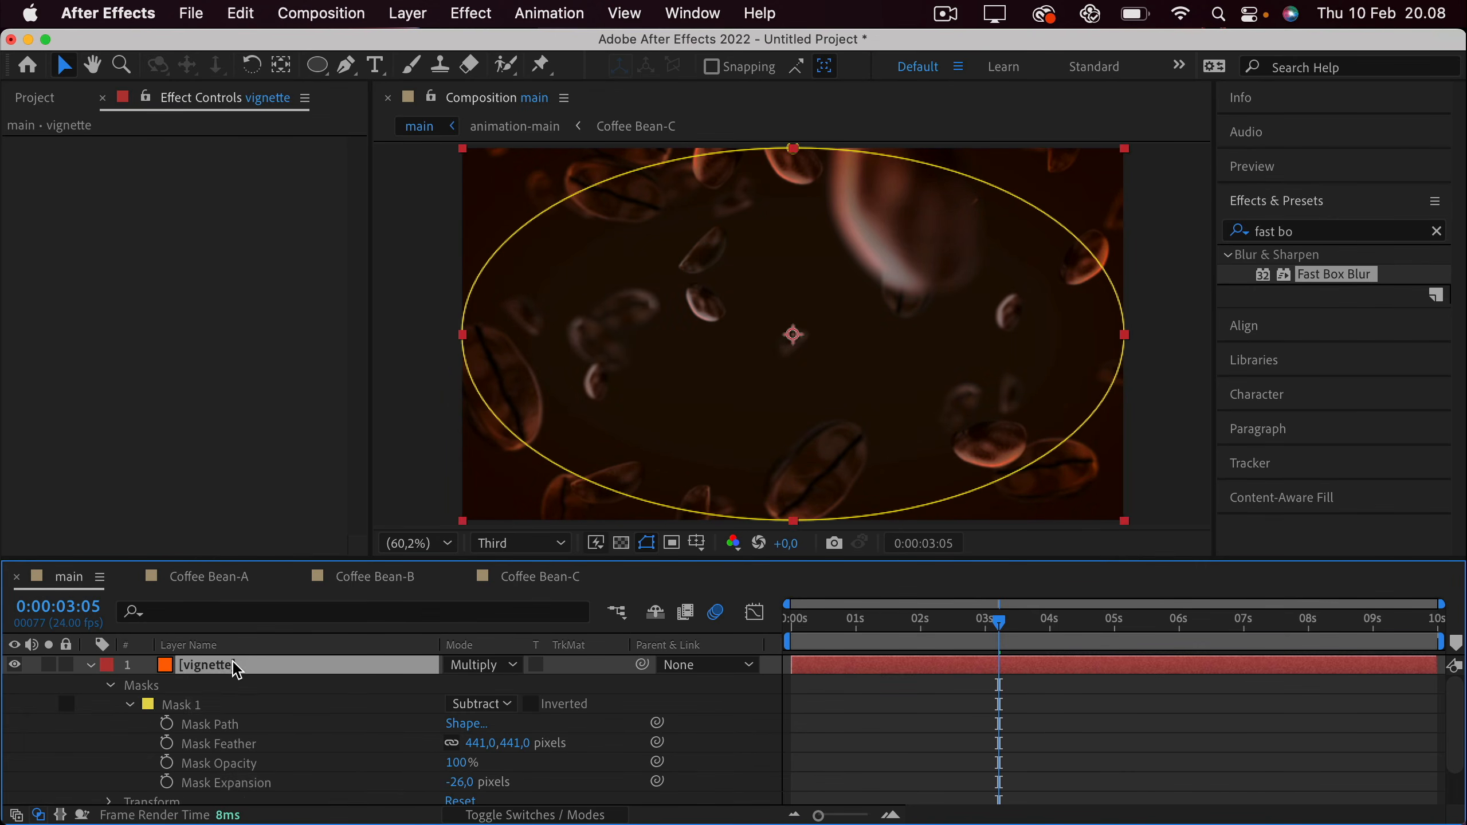
key(t)
drag(456, 686, 387, 698)
click(441, 758)
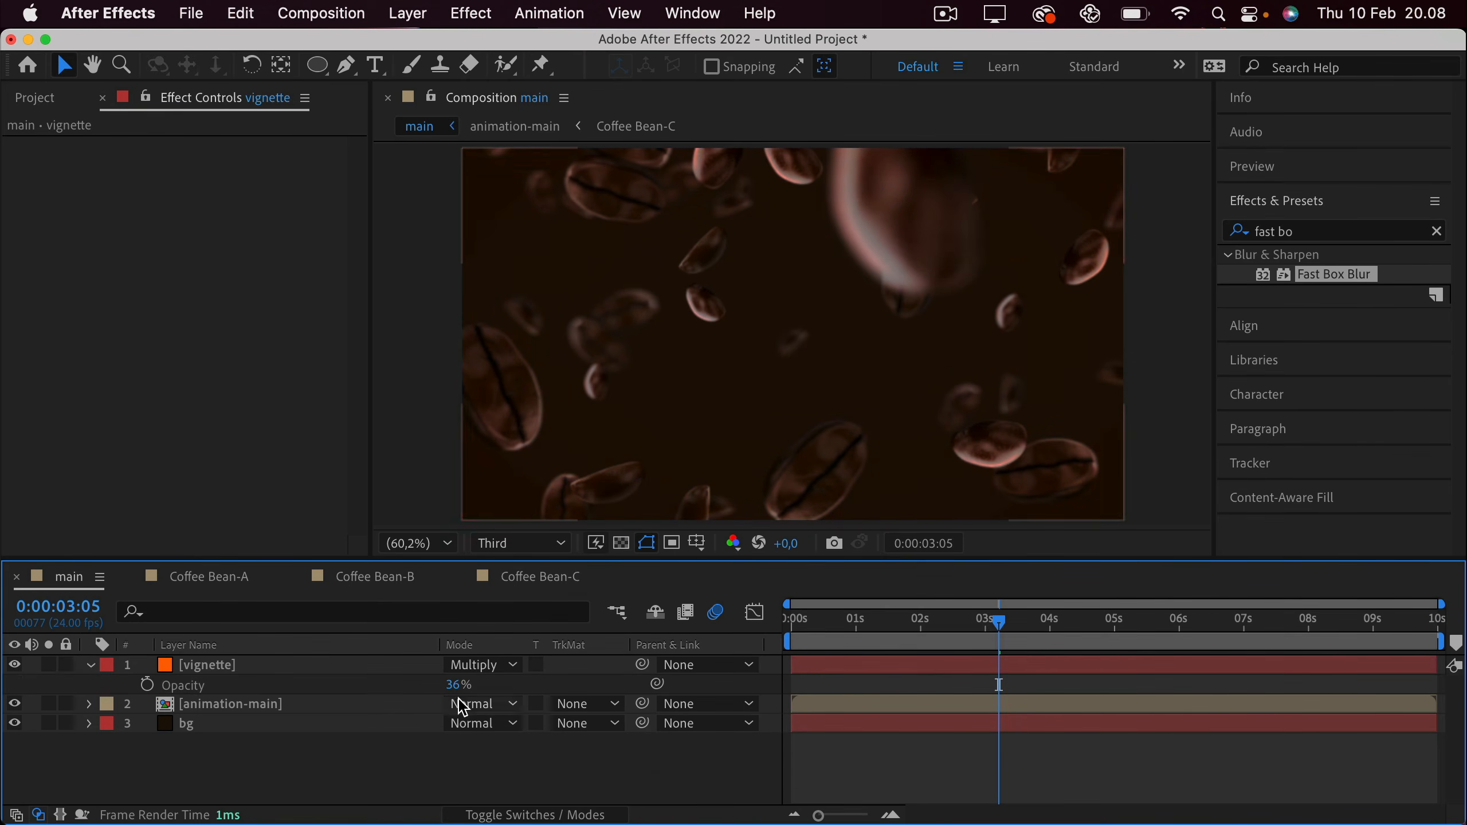
drag(454, 685, 466, 685)
click(440, 745)
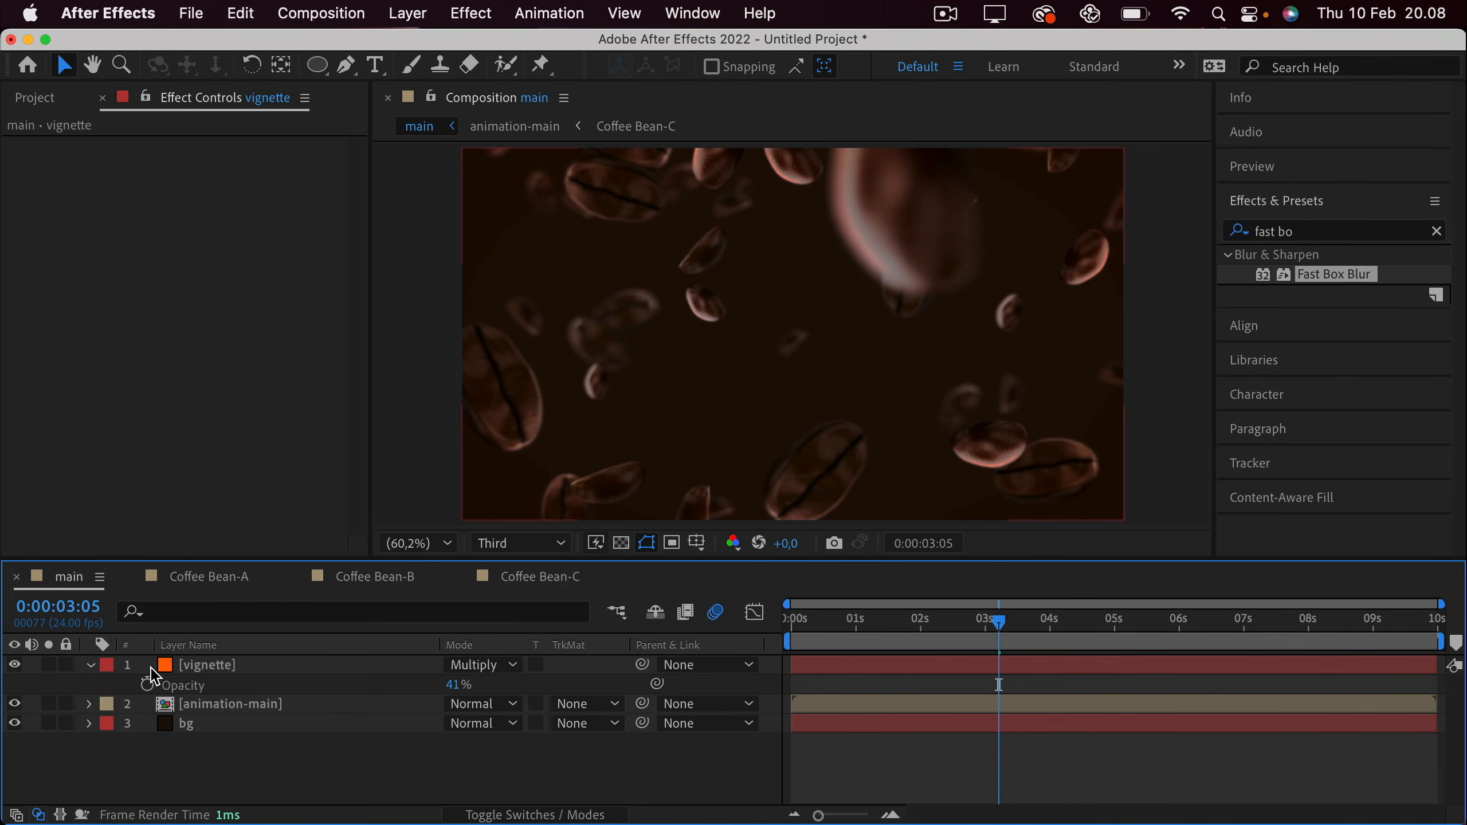
click(88, 666)
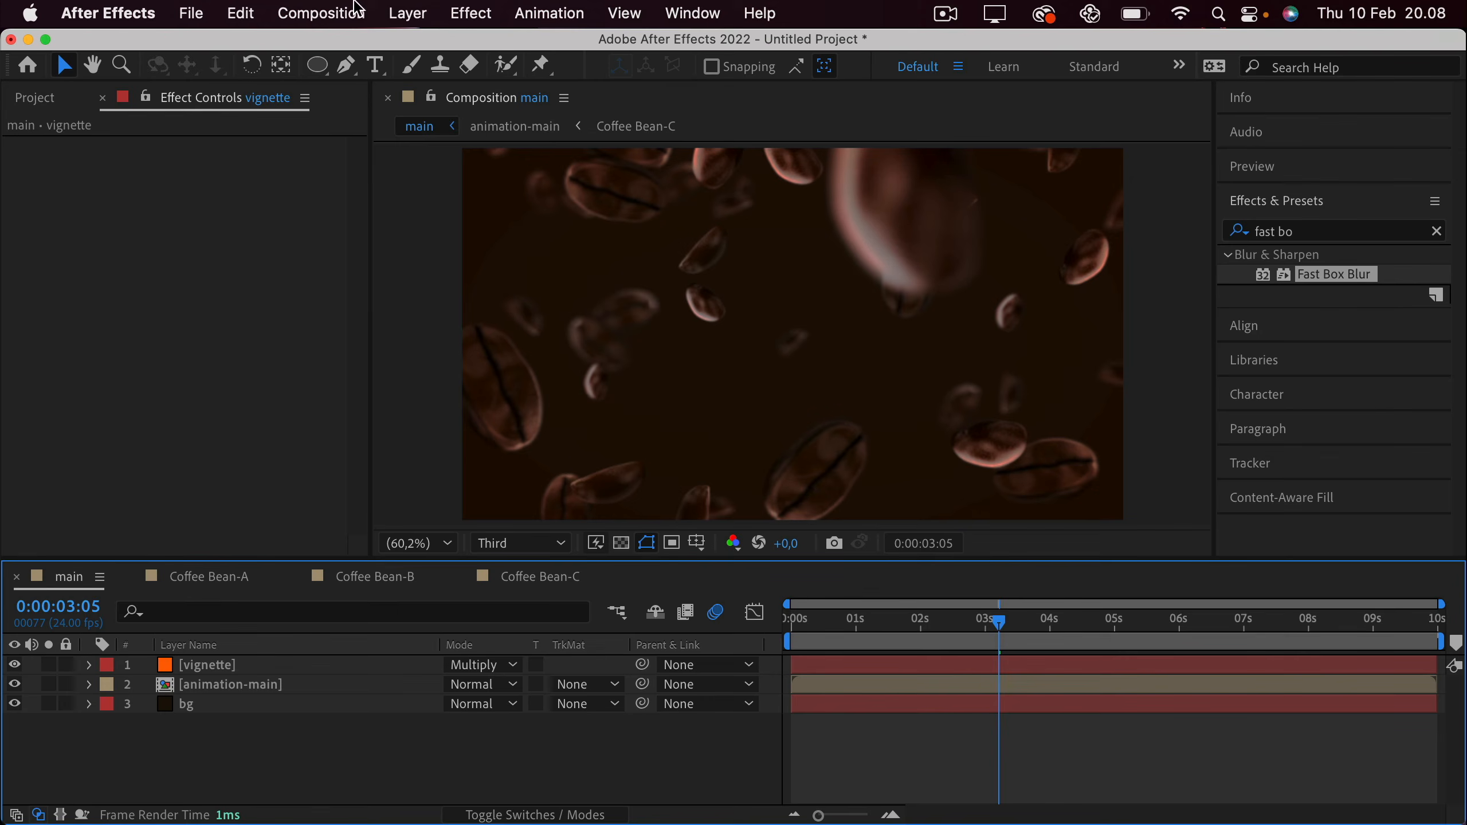
Create a new adjustment layer above the vignette and name it grain.
click(406, 12)
mouse_move(431, 47)
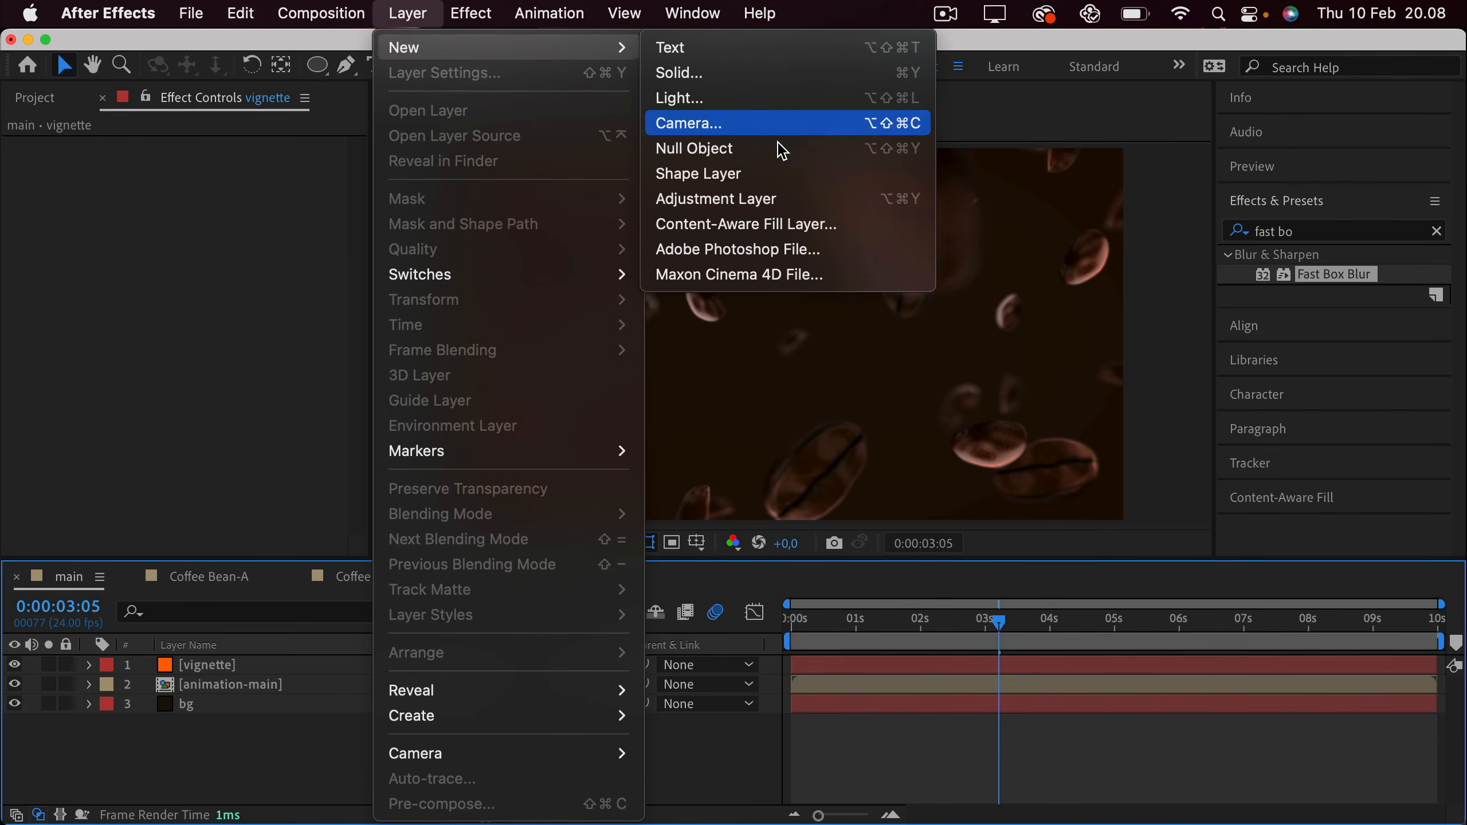
click(755, 206)
key(Return)
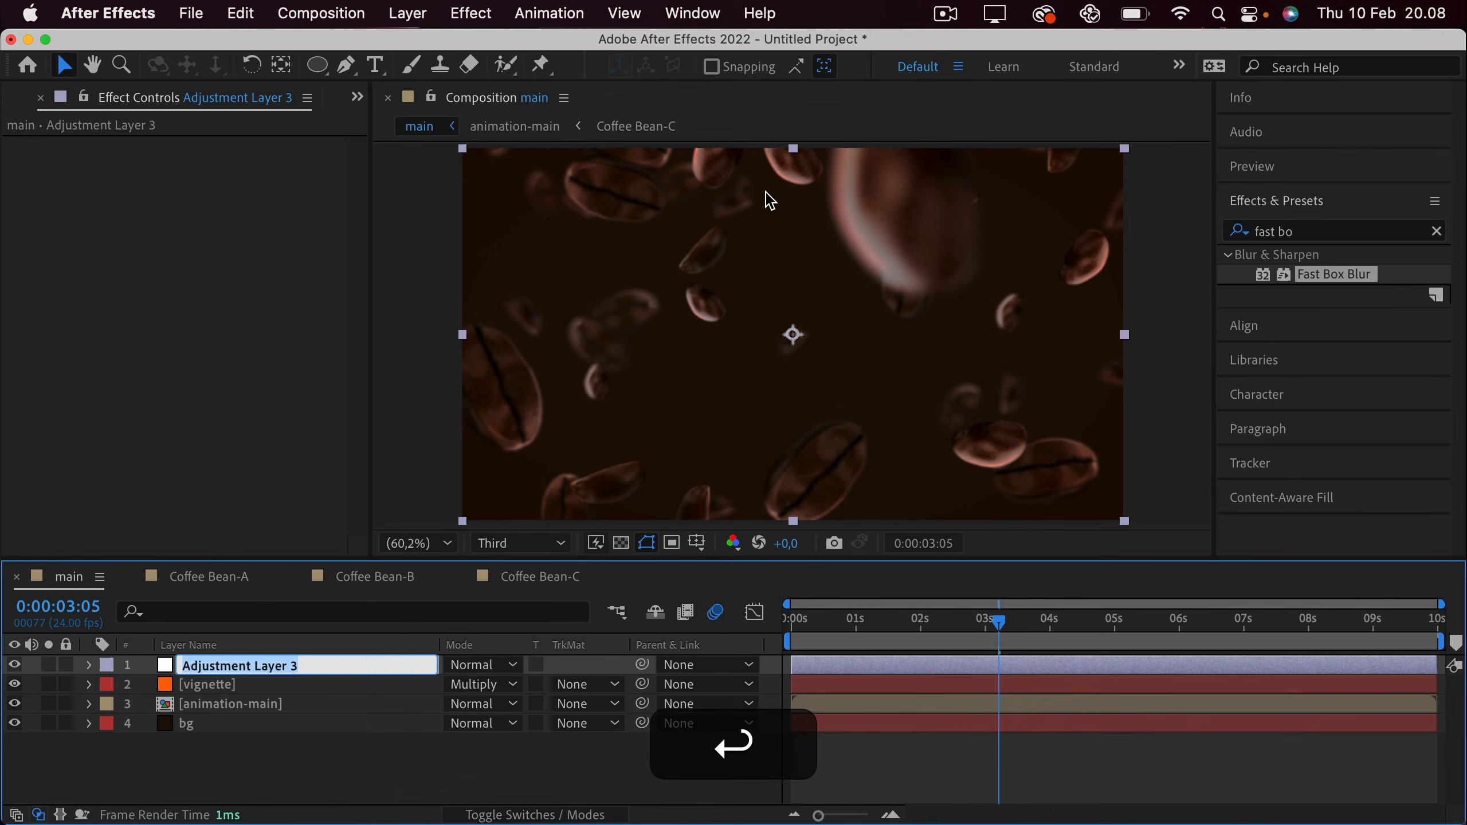
text(grain)
key(Return)
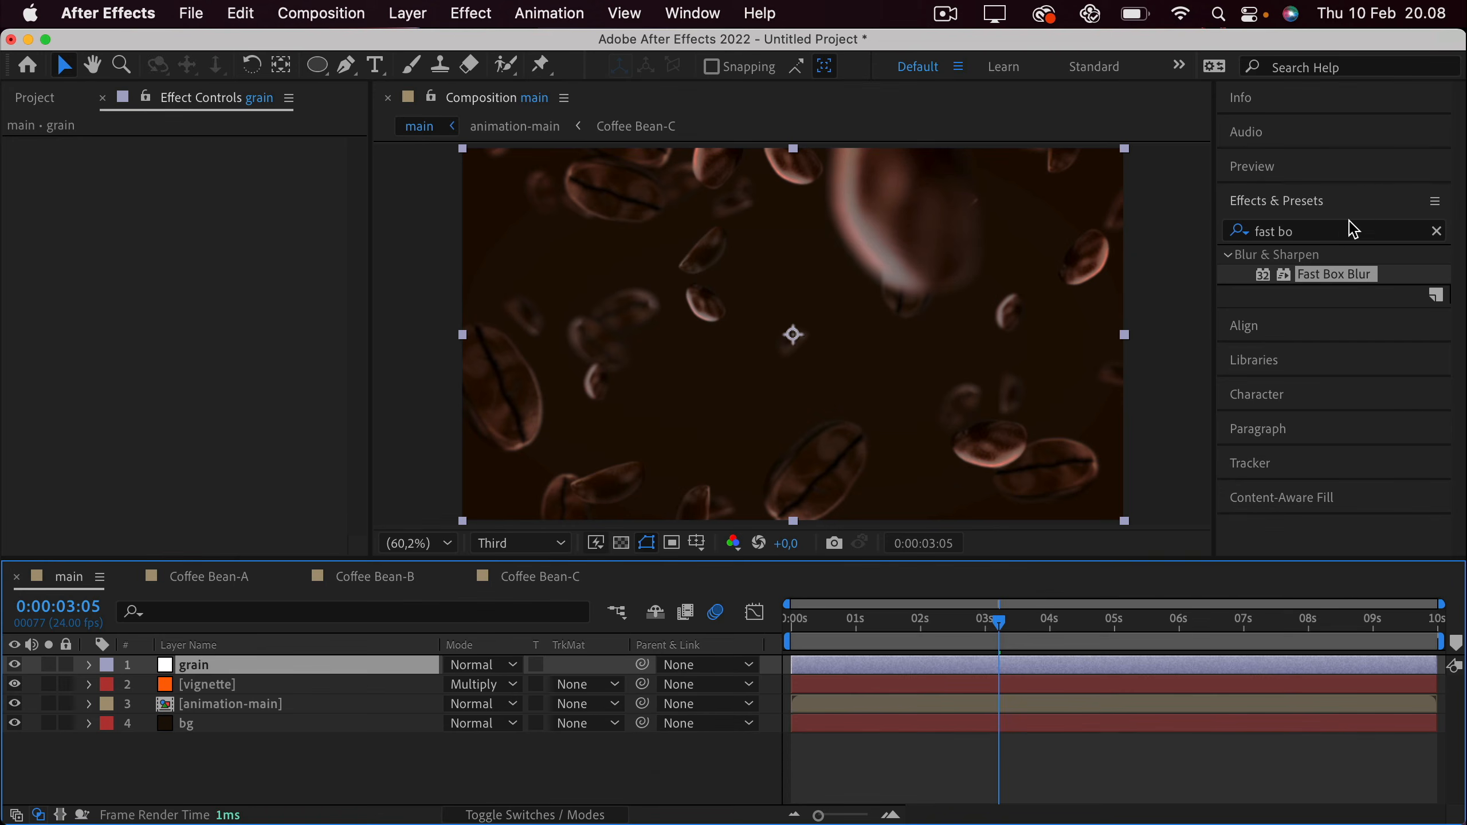
Apply the Add Grain effect to the grain layer and set its viewing mode to Final Output.
click(1258, 225)
text(grain)
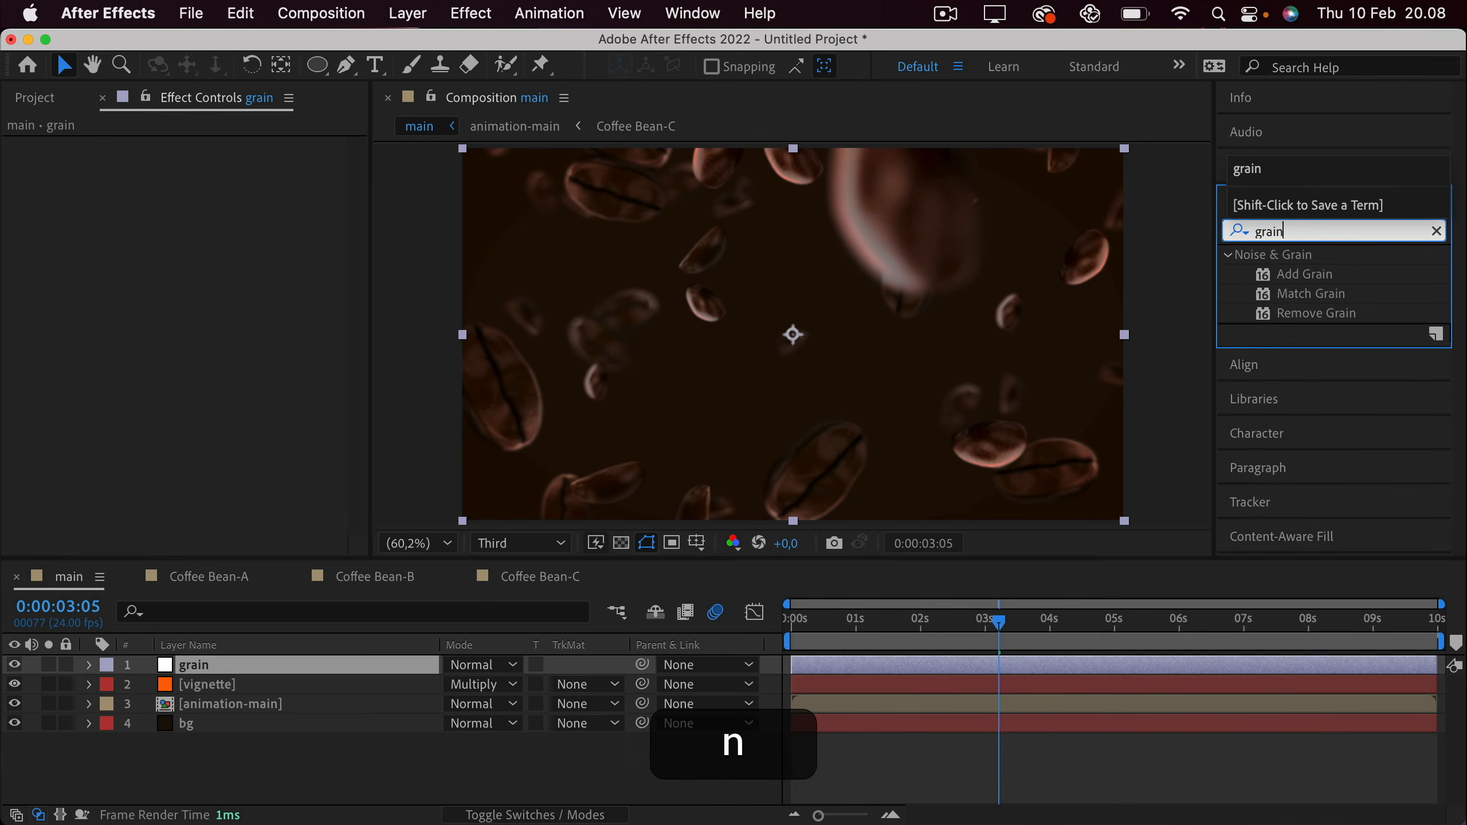
drag(1286, 276, 213, 660)
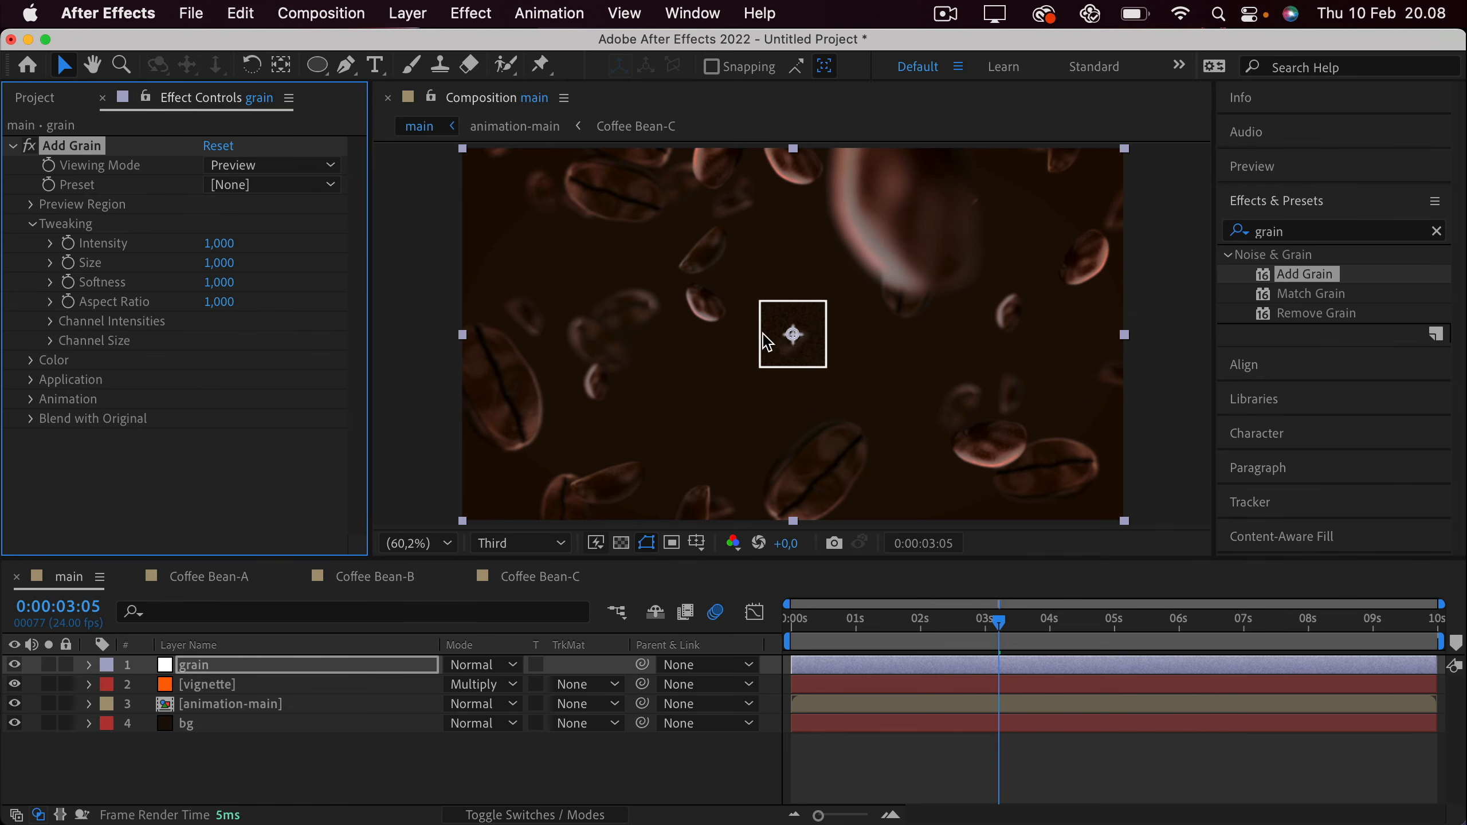
scroll(766, 342, up, 3)
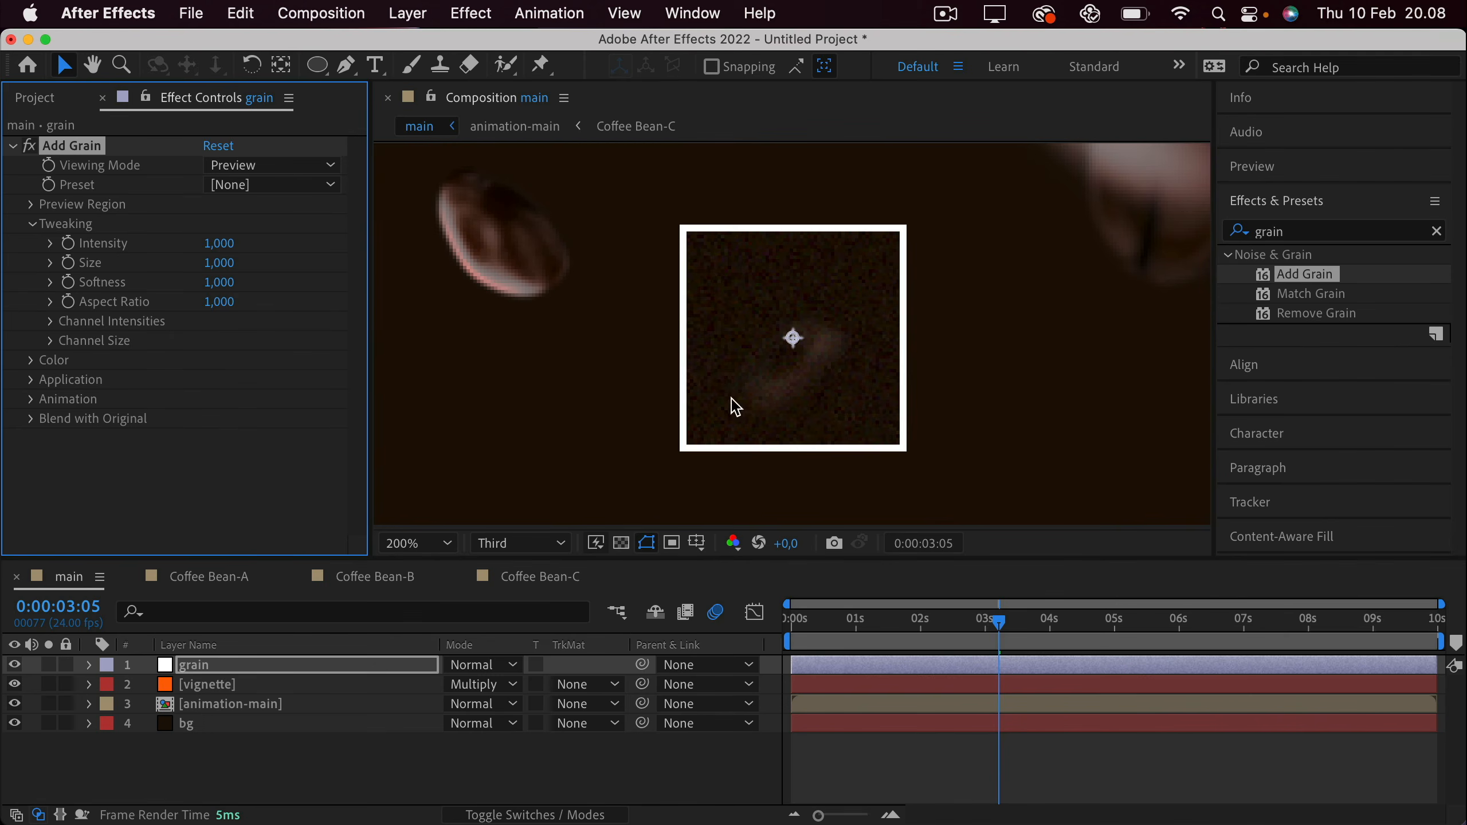
click(261, 166)
click(281, 242)
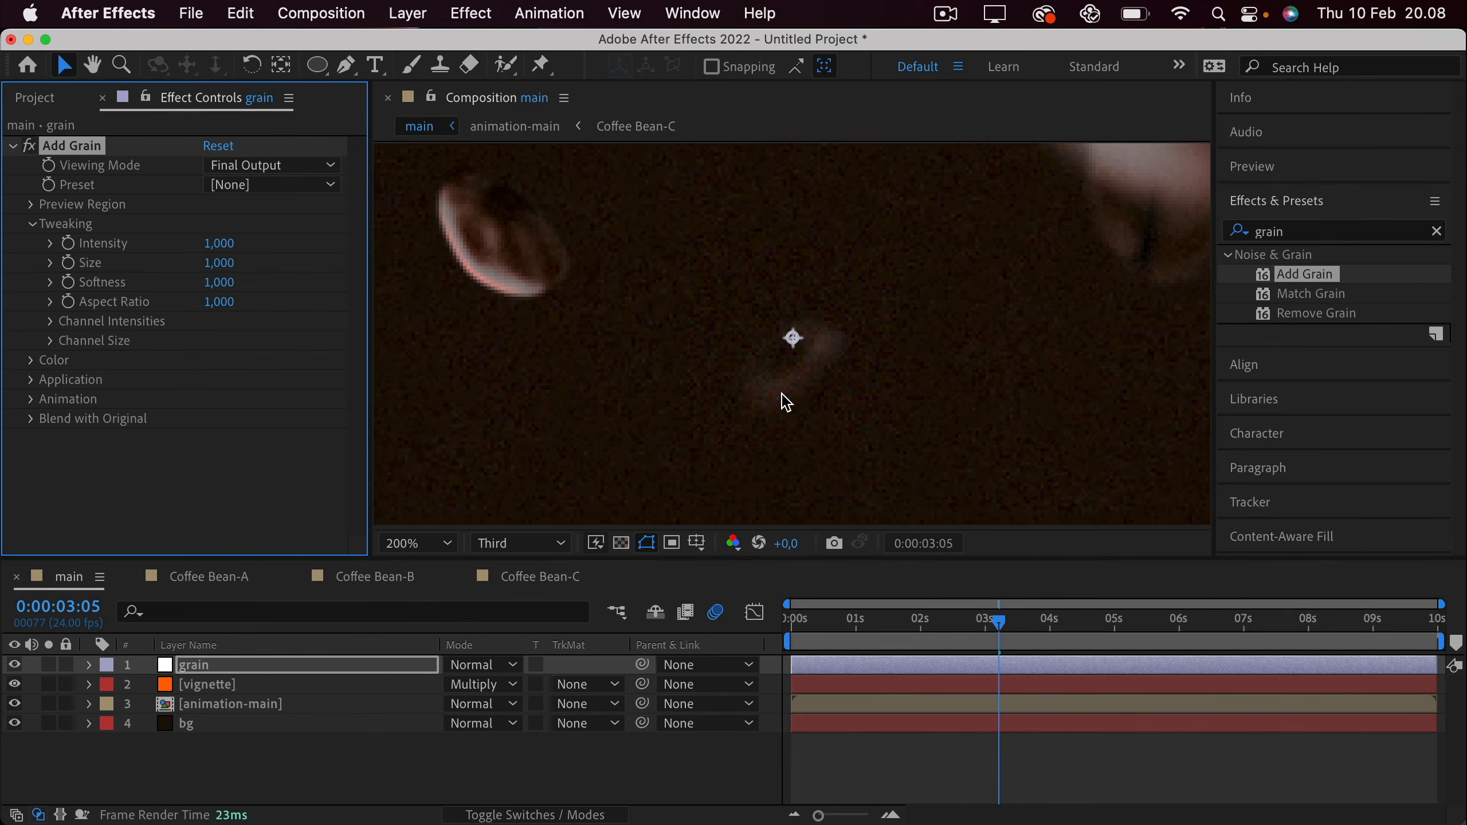
Set the Add Grain intensity to 0.5 and preview the animation from about one second.
key(comma)
key(comma)
key(comma)
click(425, 545)
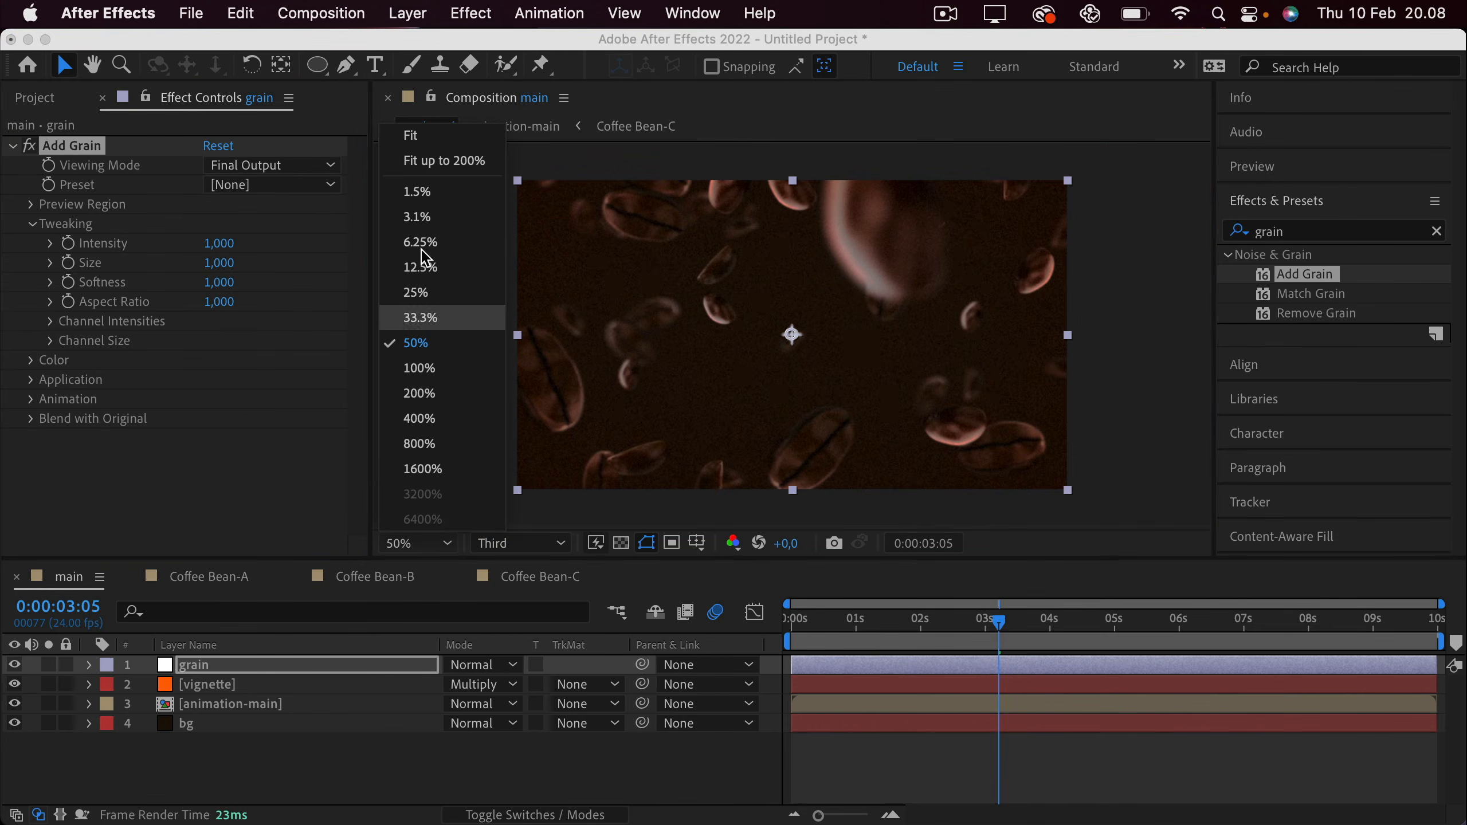
click(426, 154)
key(period)
key(period)
key(period)
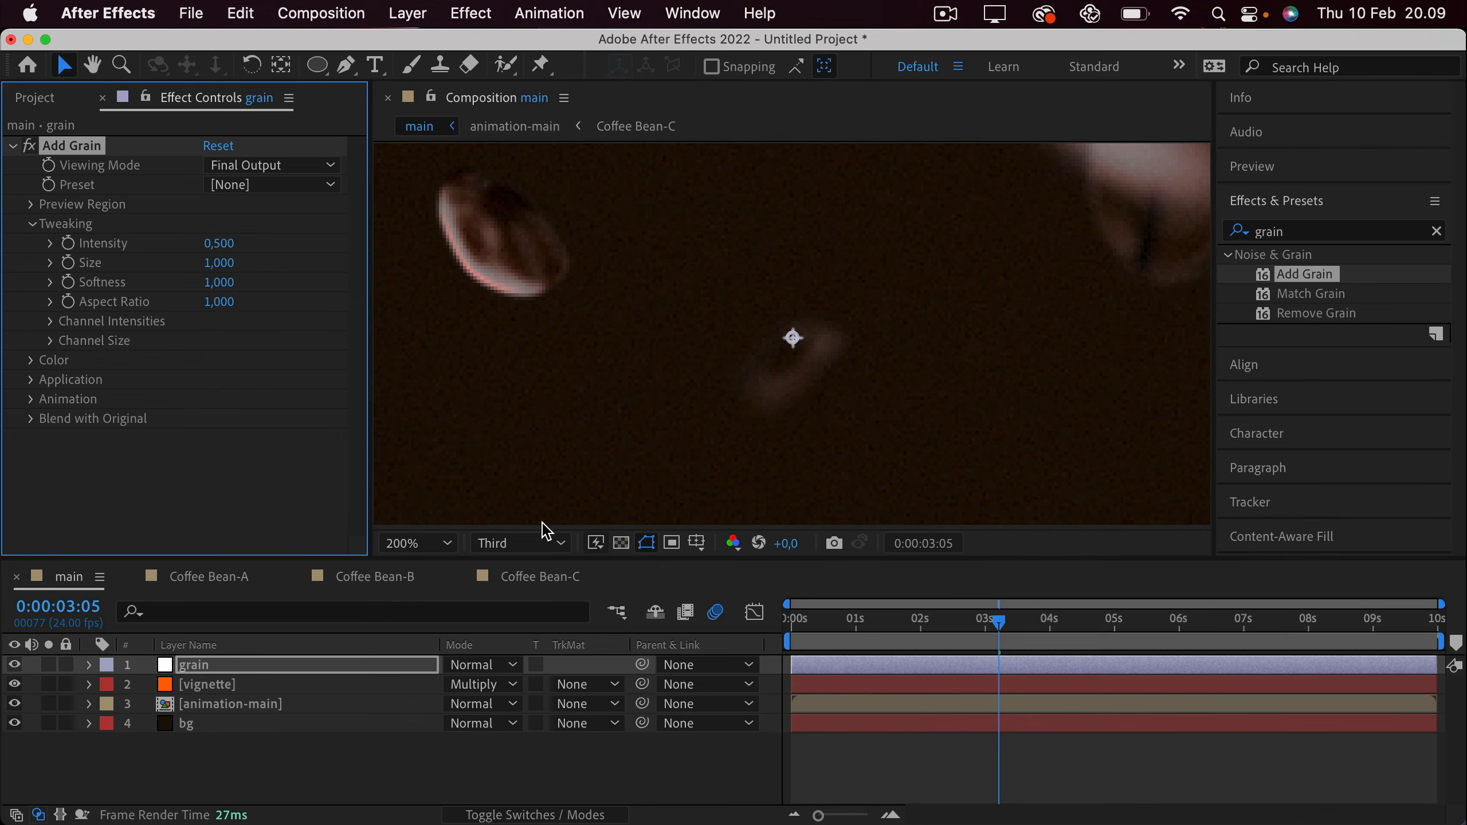
click(861, 623)
key(space)
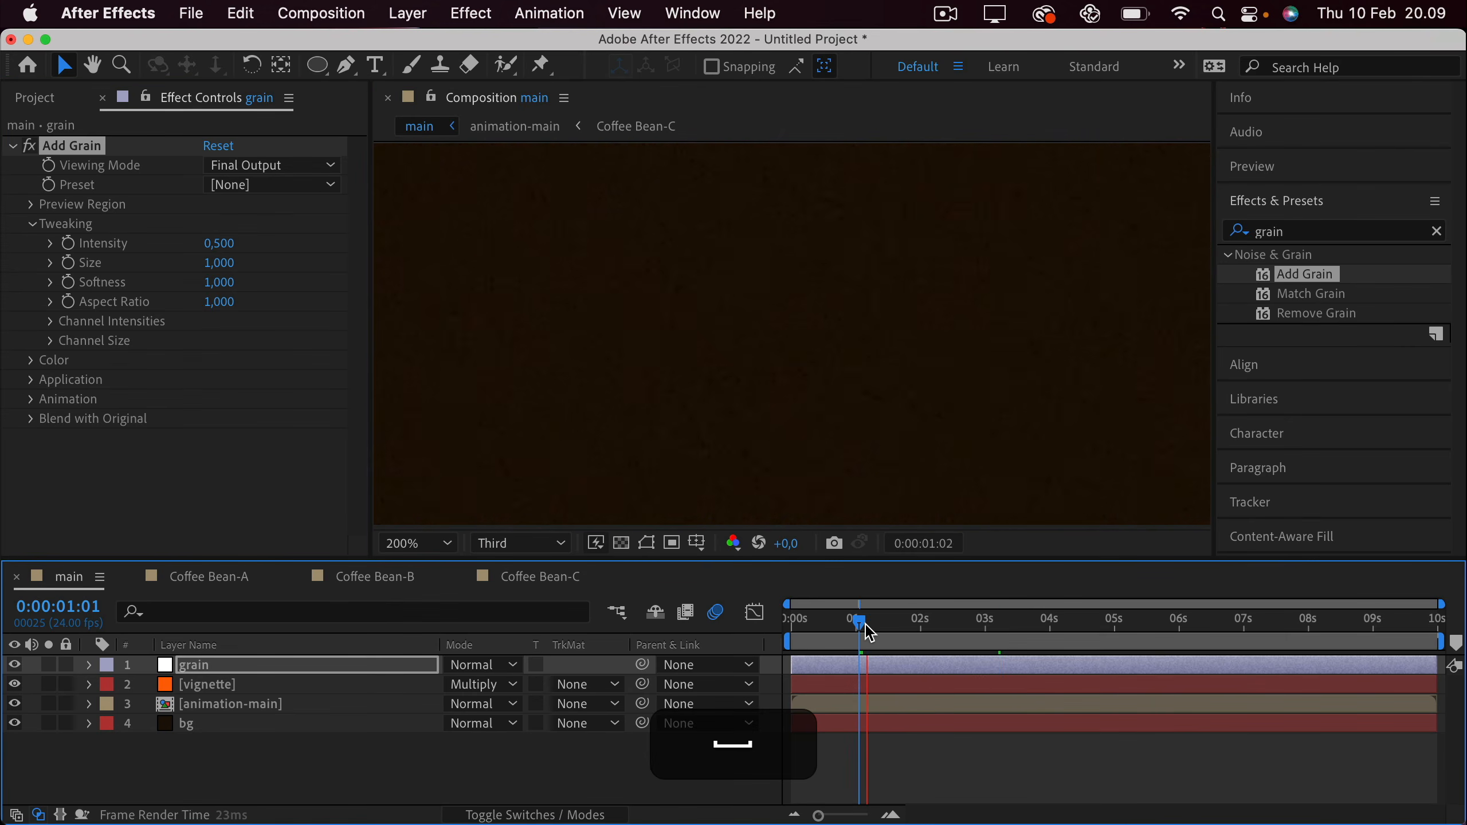
Stop the preview and set the Add Grain effect's animation speed to 0.
key(space)
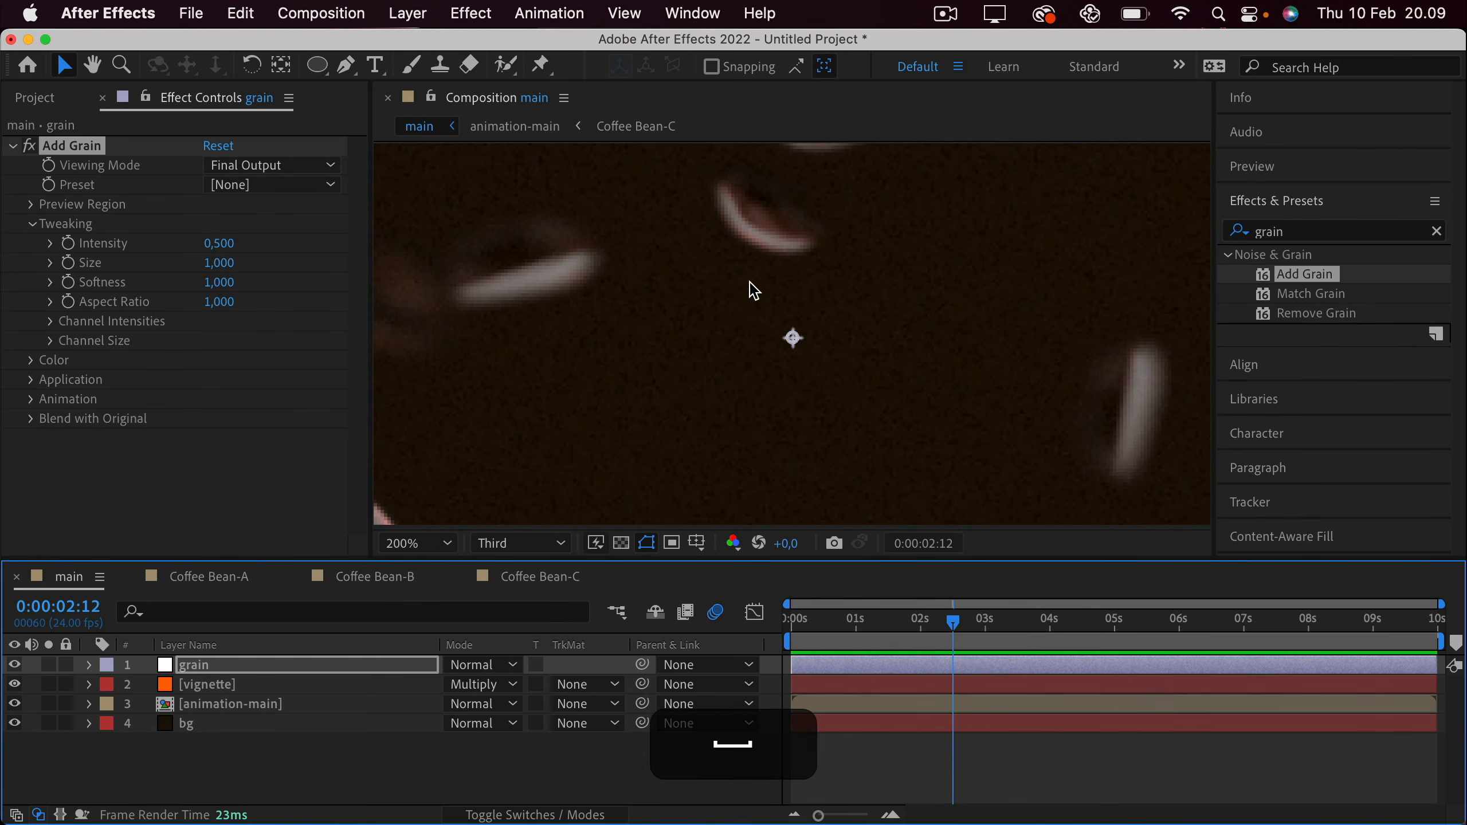
click(33, 410)
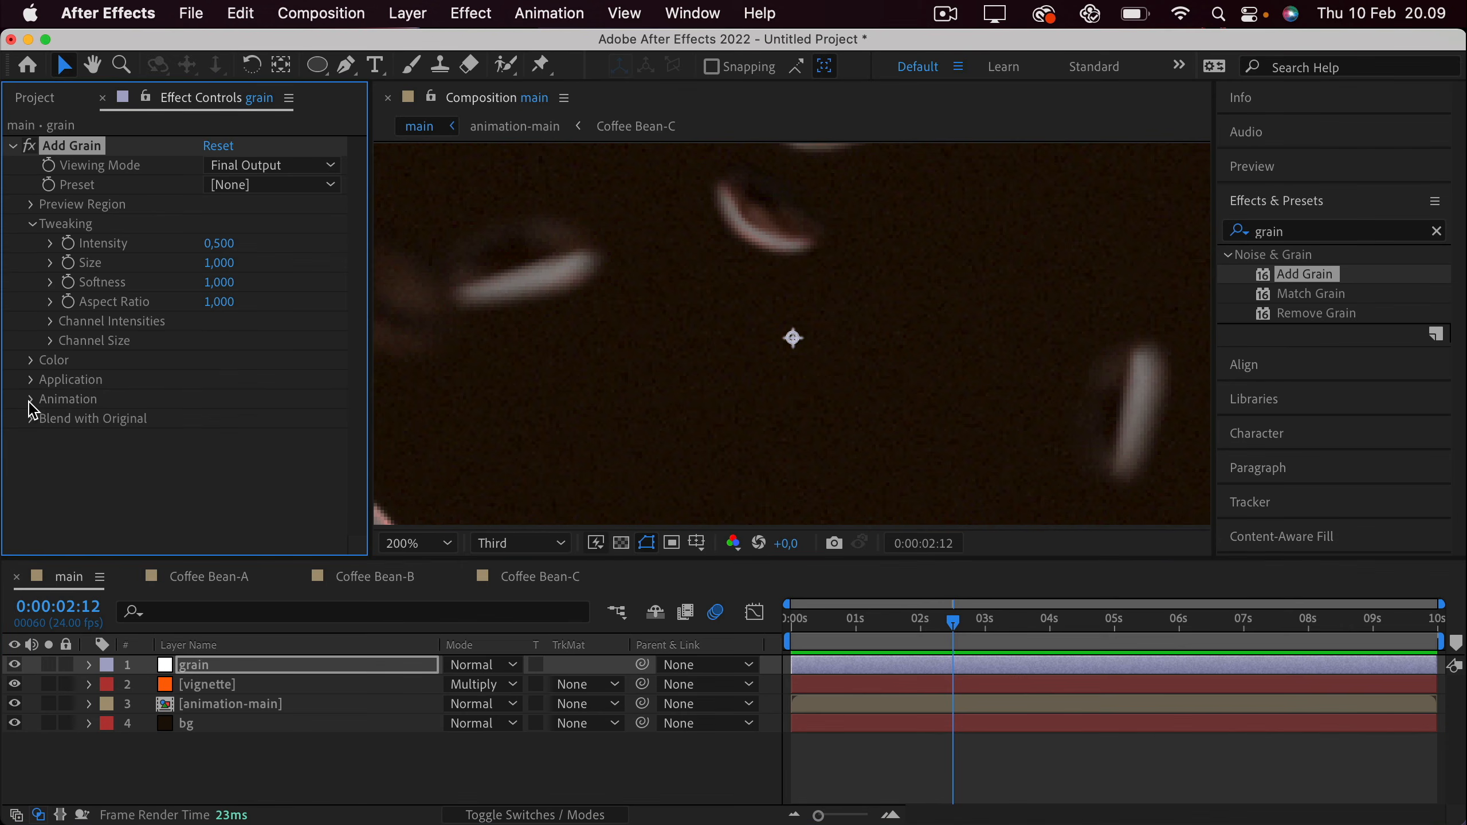
click(30, 400)
click(226, 420)
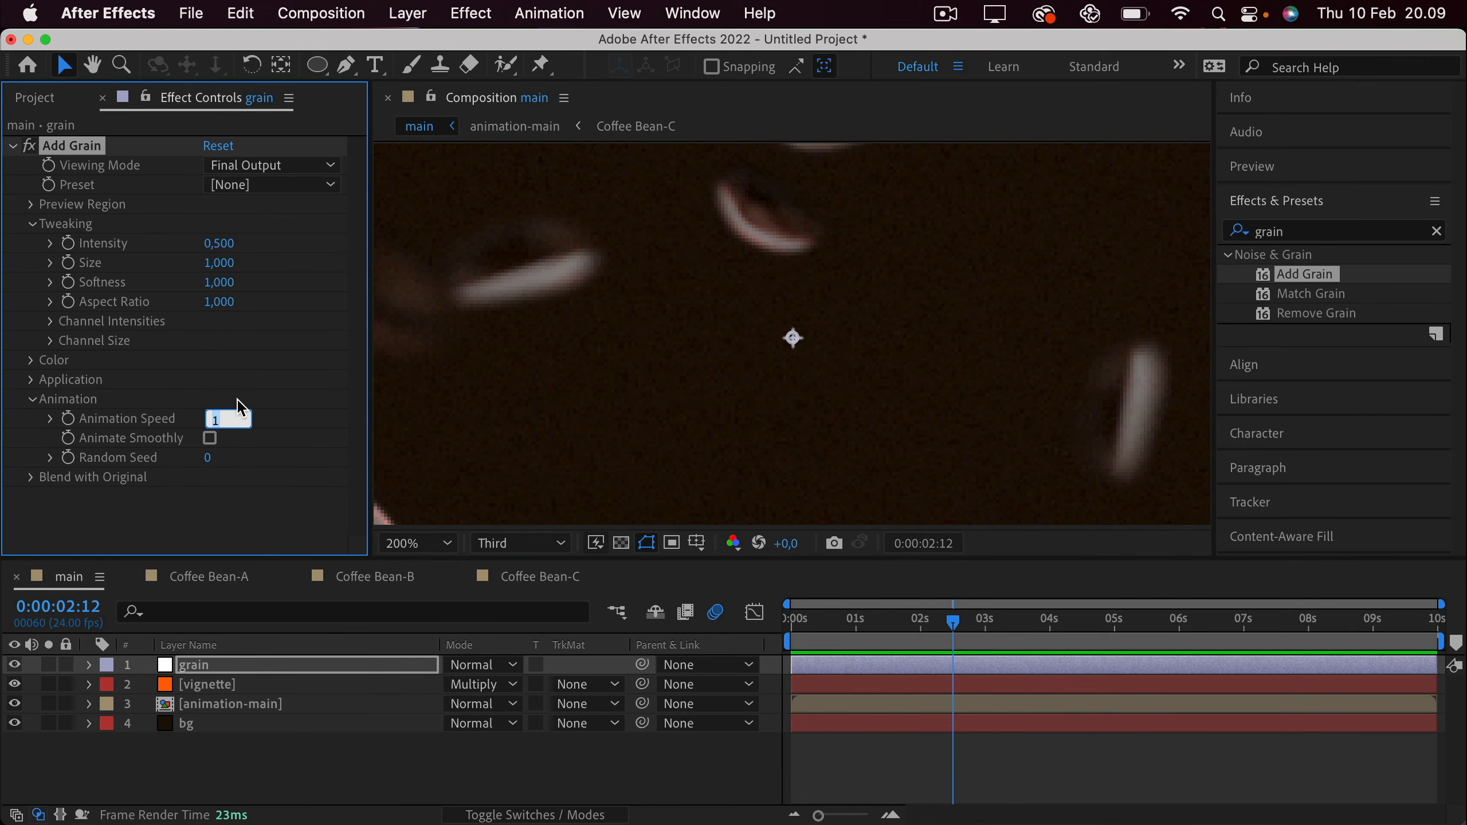
text(0)
key(Return)
Reduce the Add Grain intensity to 0.4 and preview the whole frame.
click(407, 542)
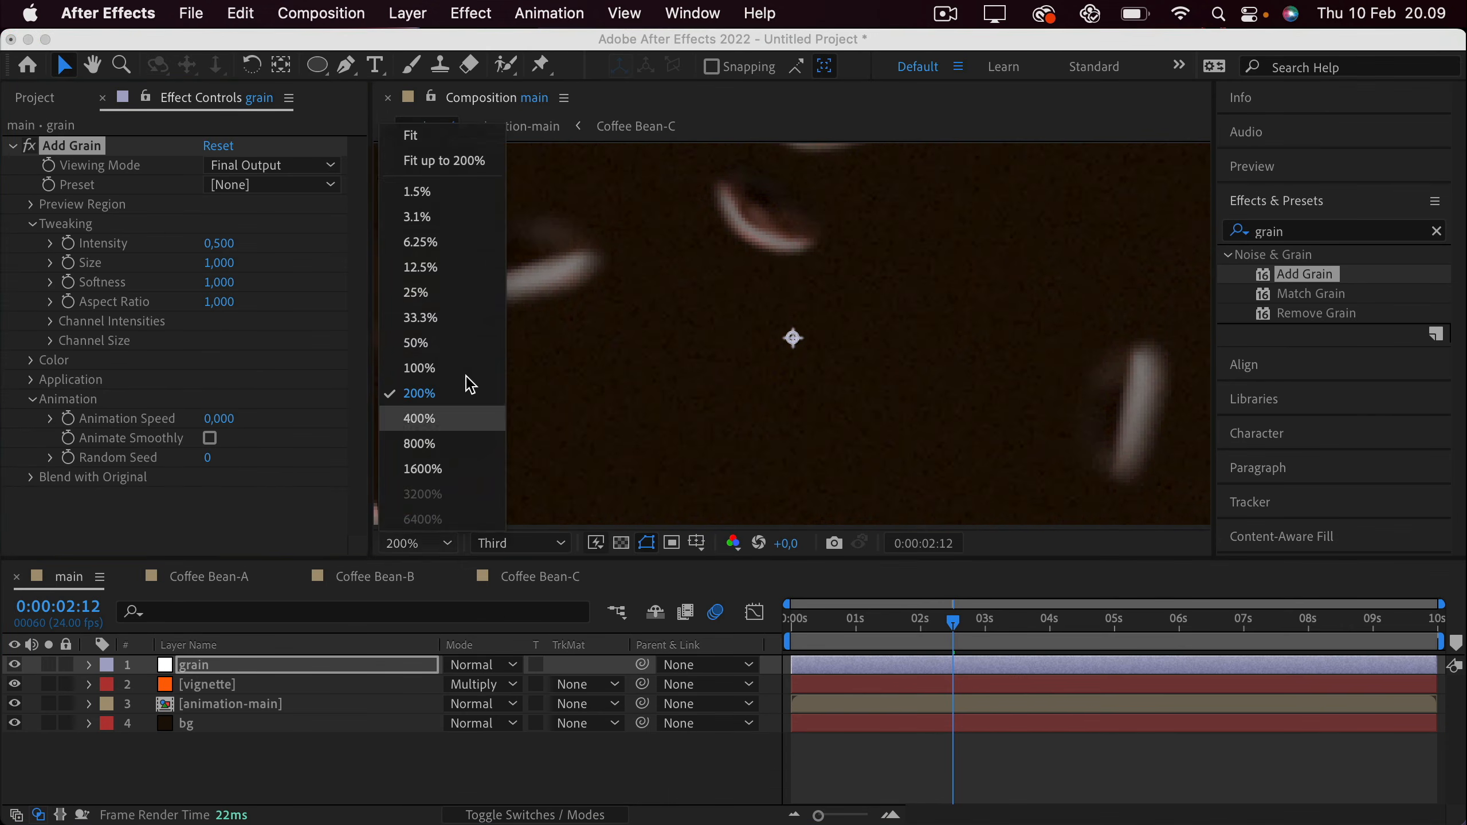
click(468, 159)
click(851, 788)
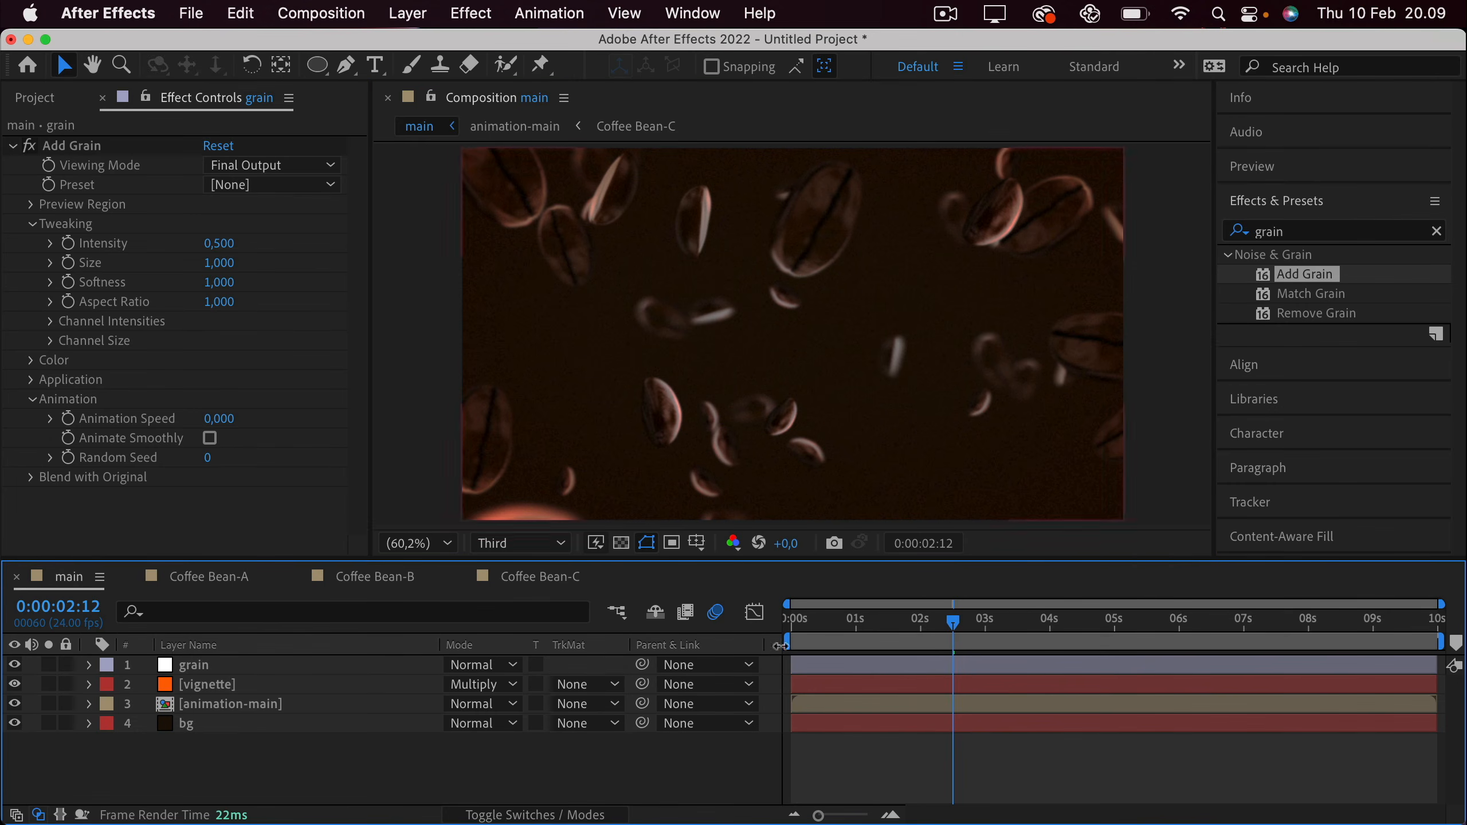
click(227, 244)
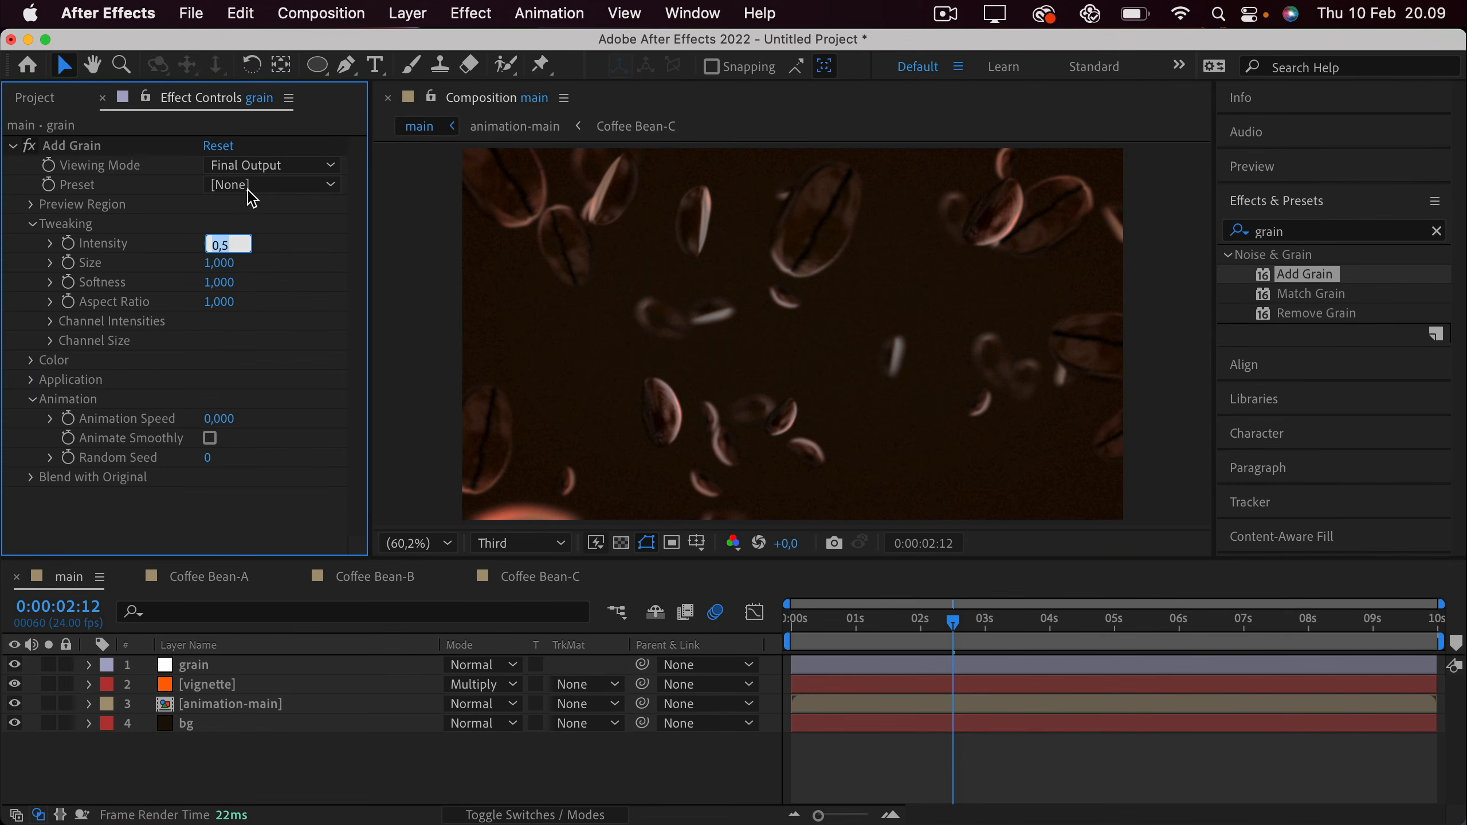
text(0,4)
key(Return)
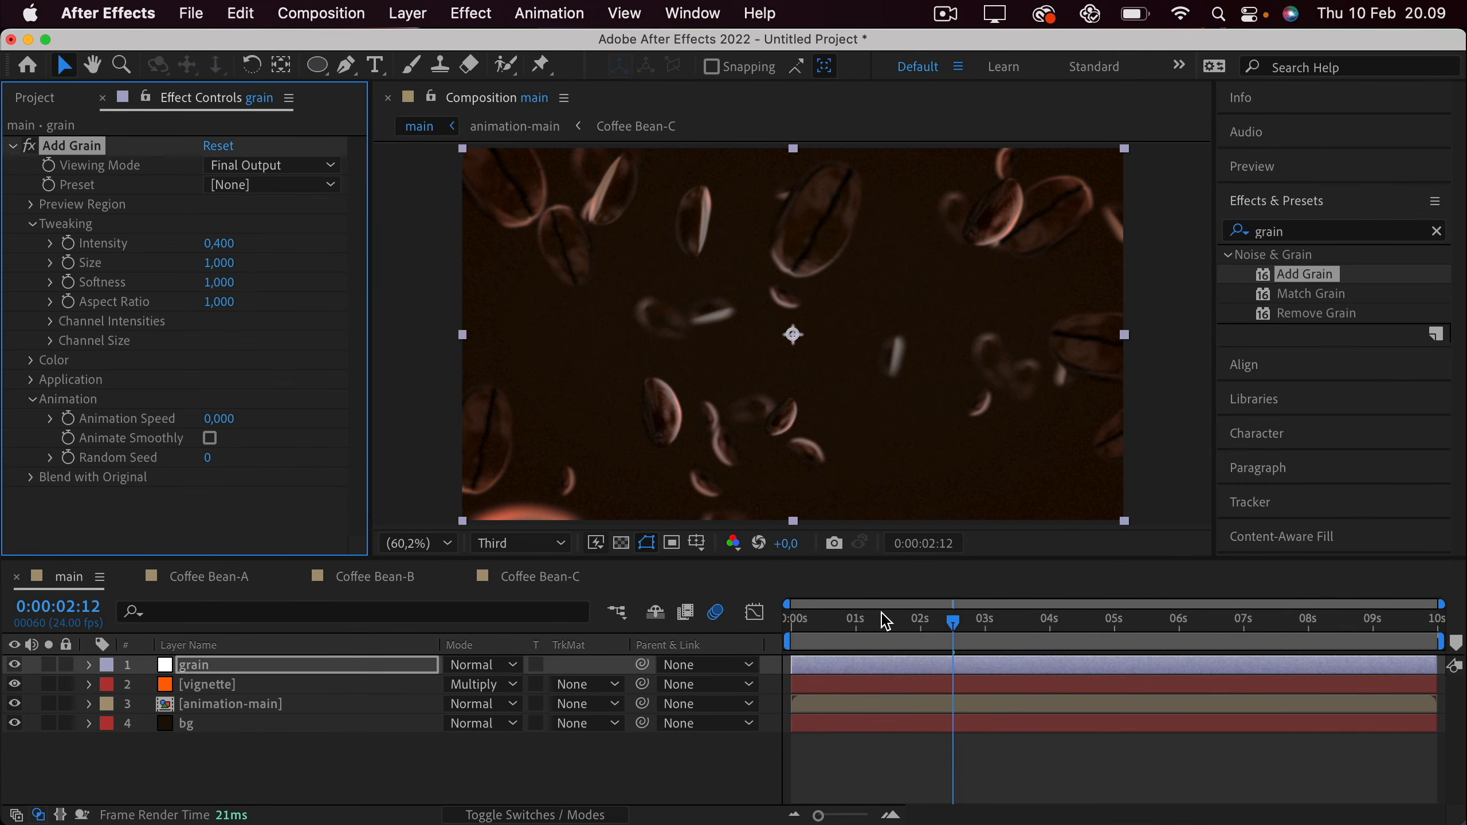
key(space)
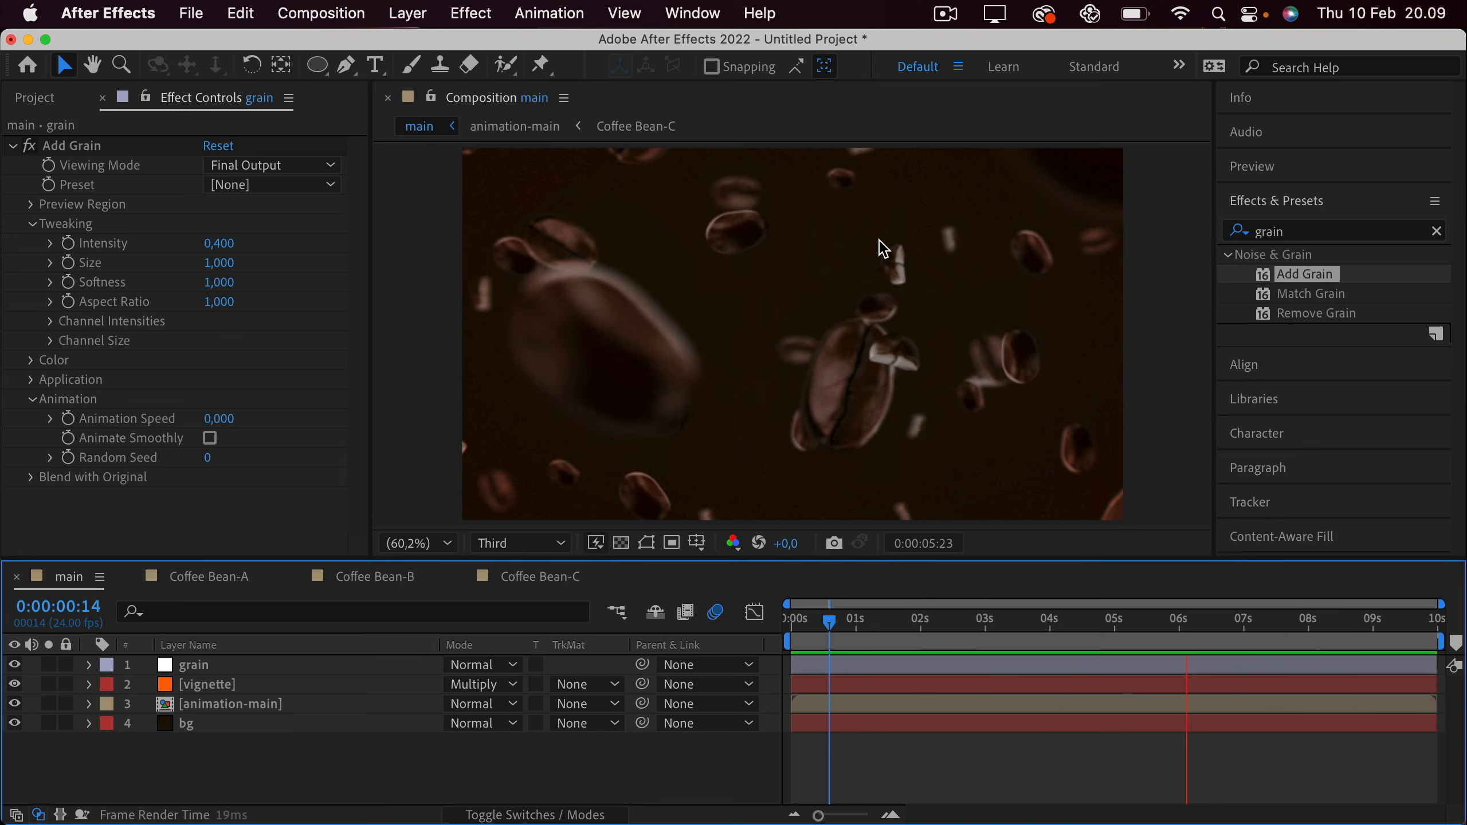
key(space)
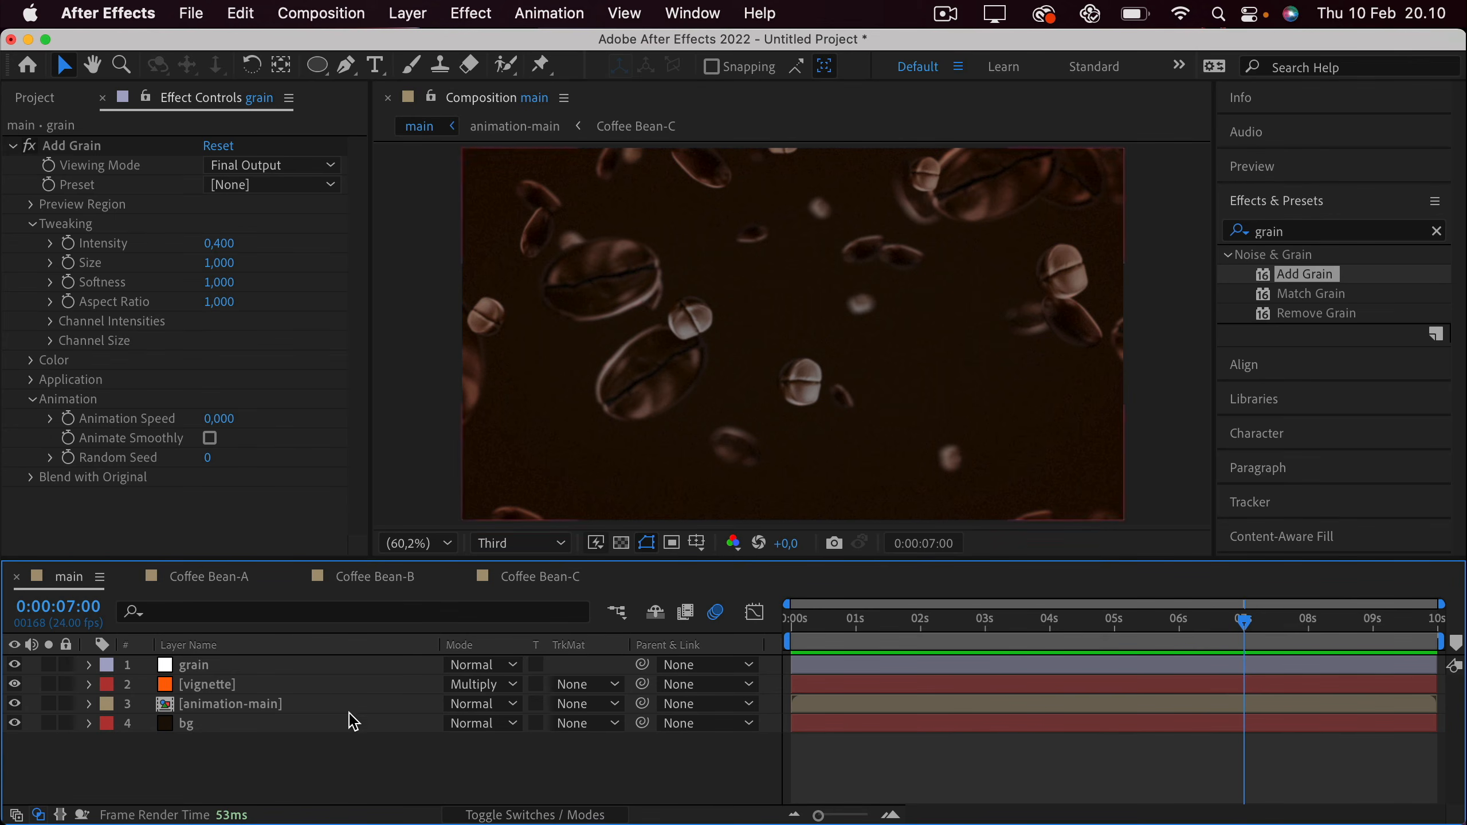
Apply the Curves effect to the grain layer, lift the RGB curve slightly in the upper midtones, and preview from the start.
click(219, 674)
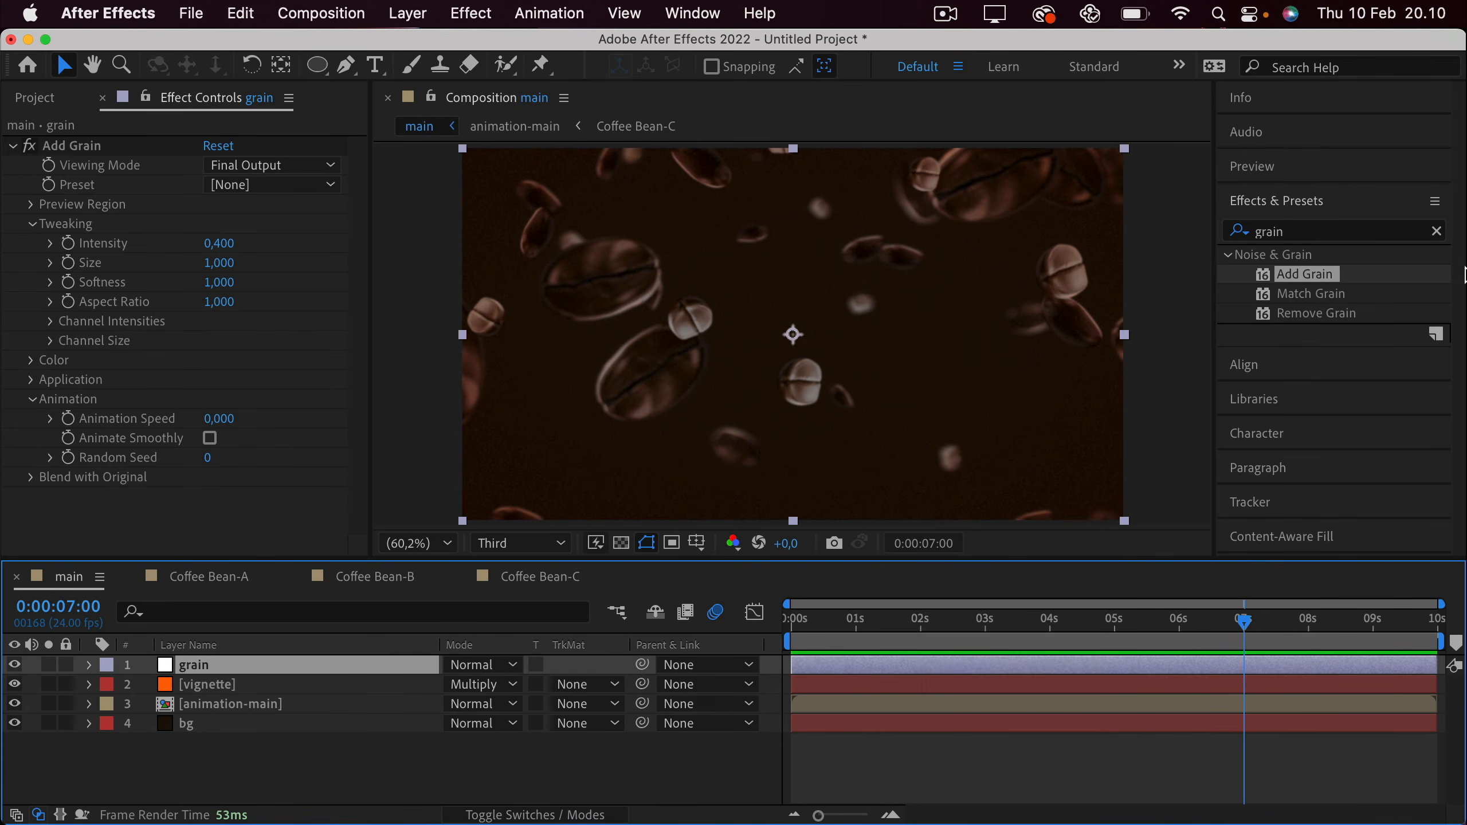
click(1348, 235)
text(curves)
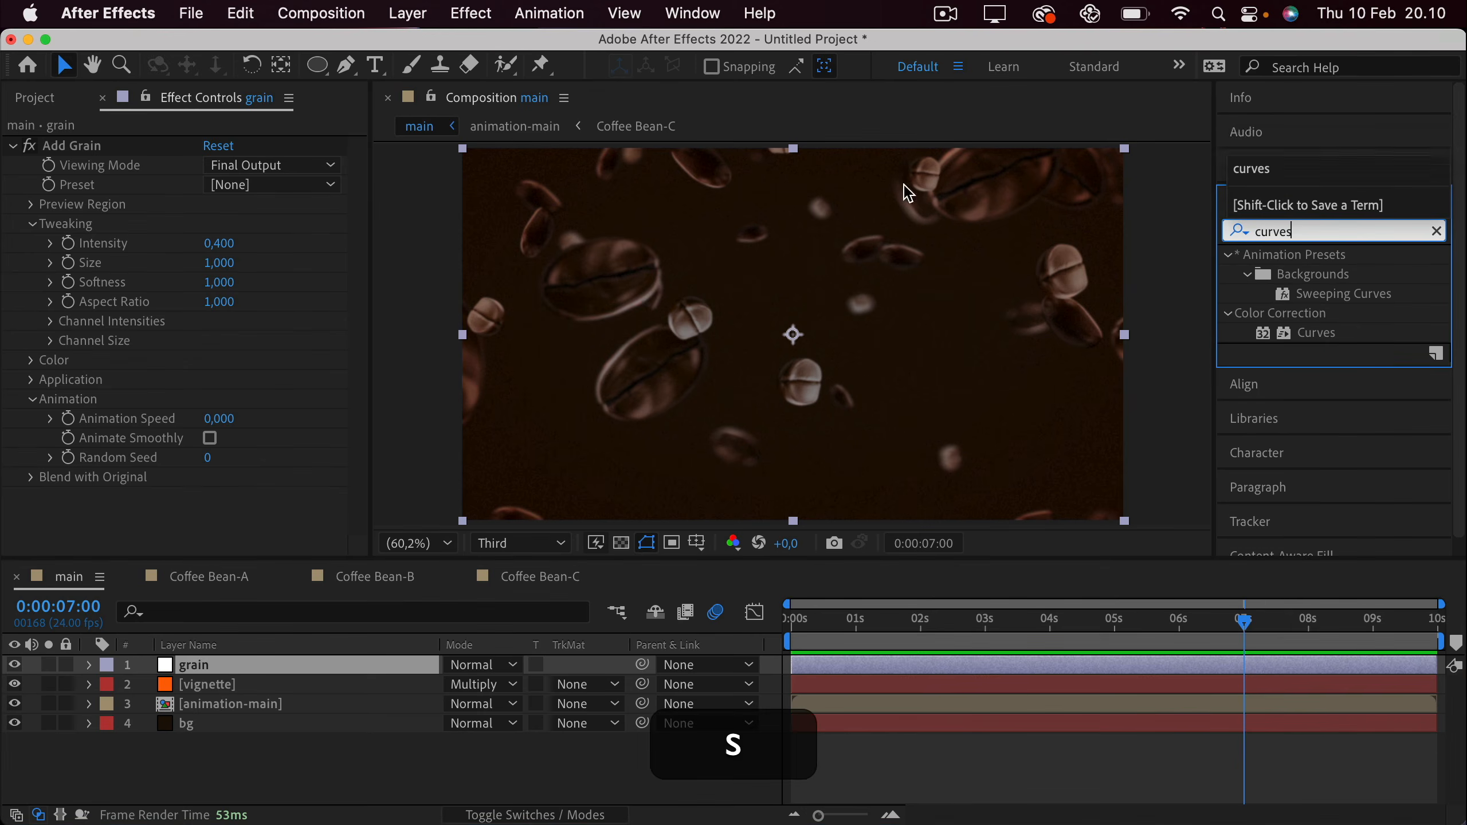
drag(1315, 342, 265, 529)
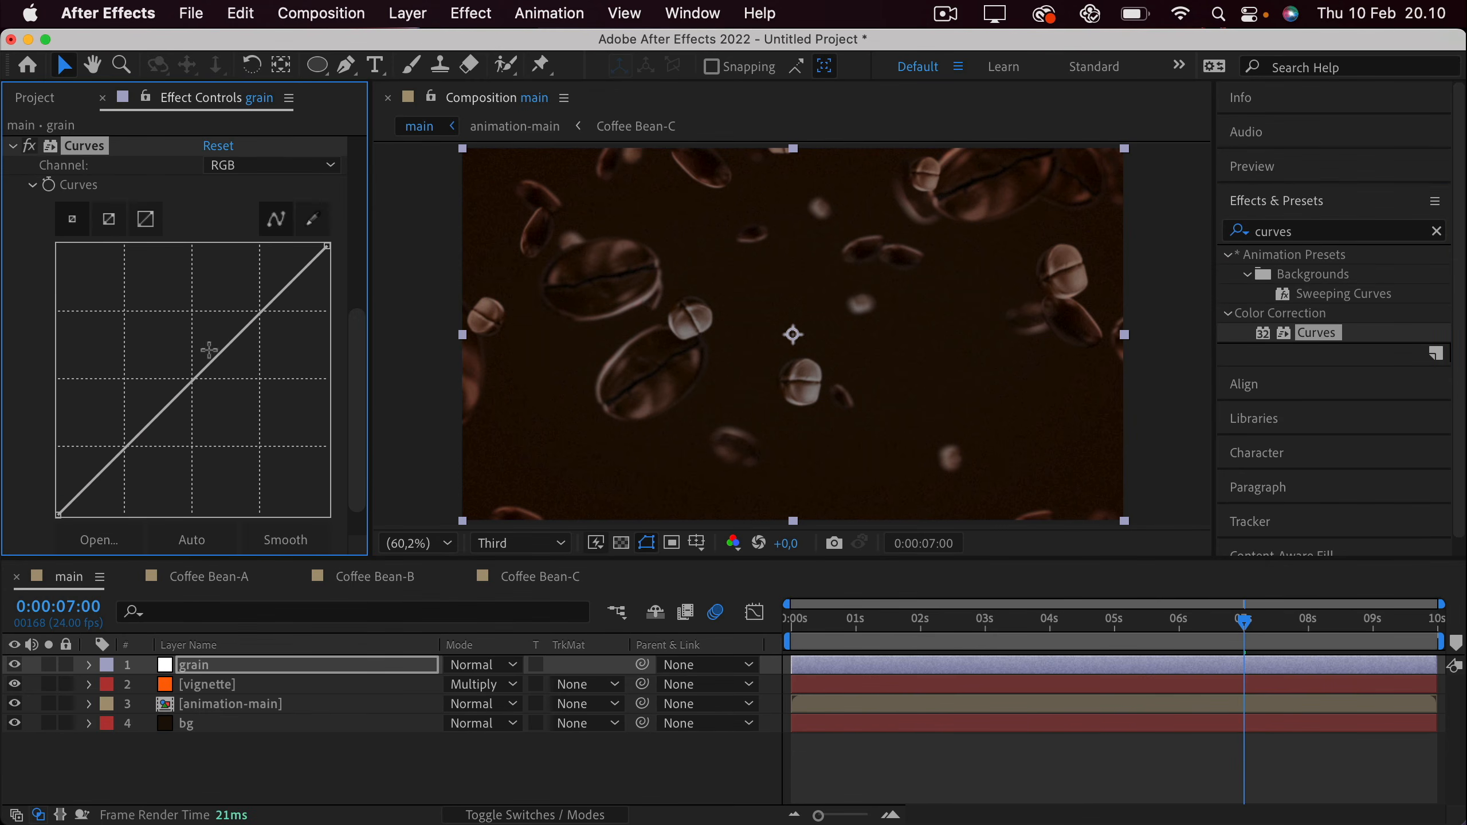
drag(247, 324, 240, 316)
click(775, 632)
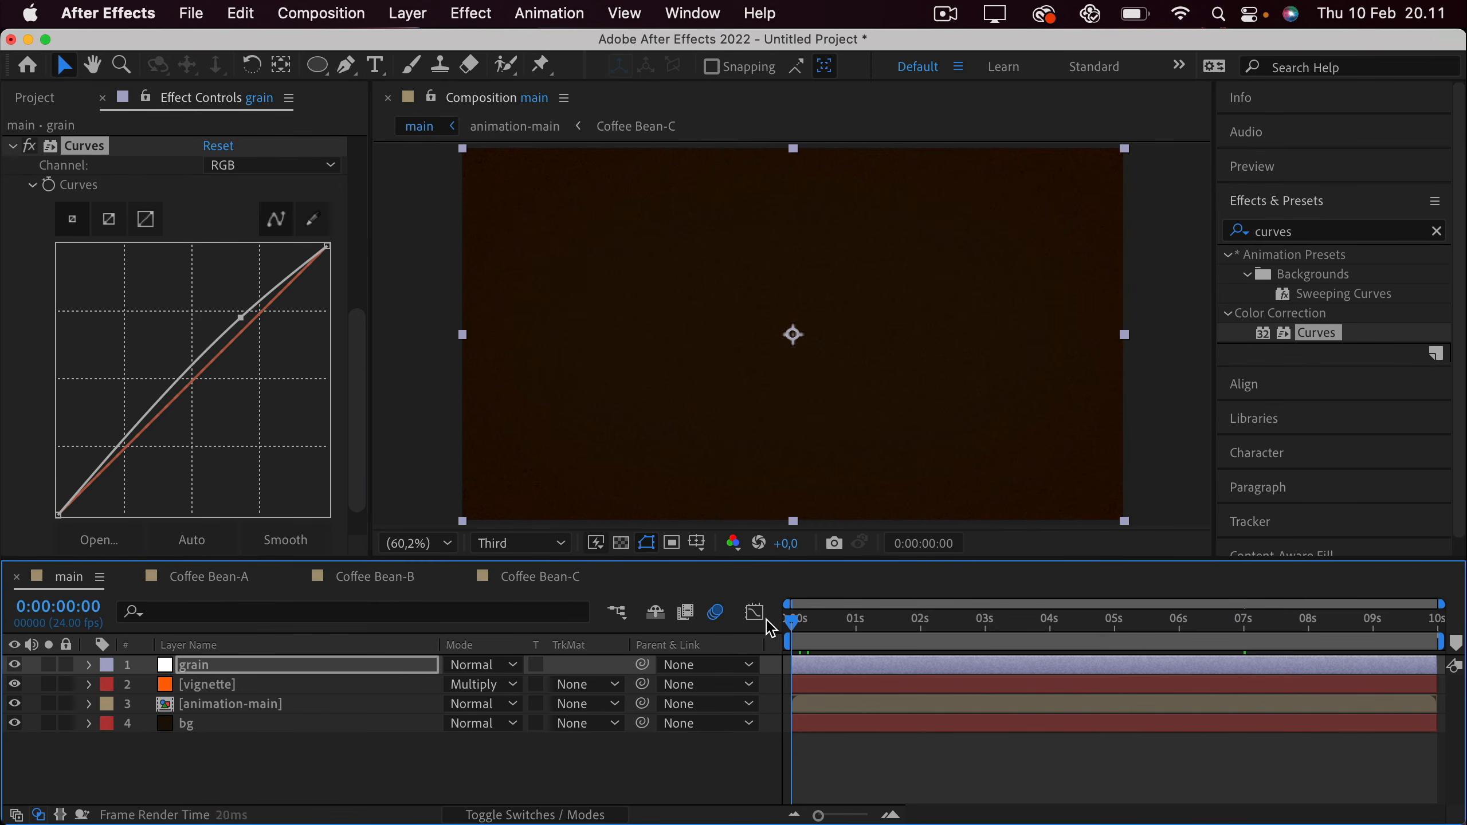
key(space)
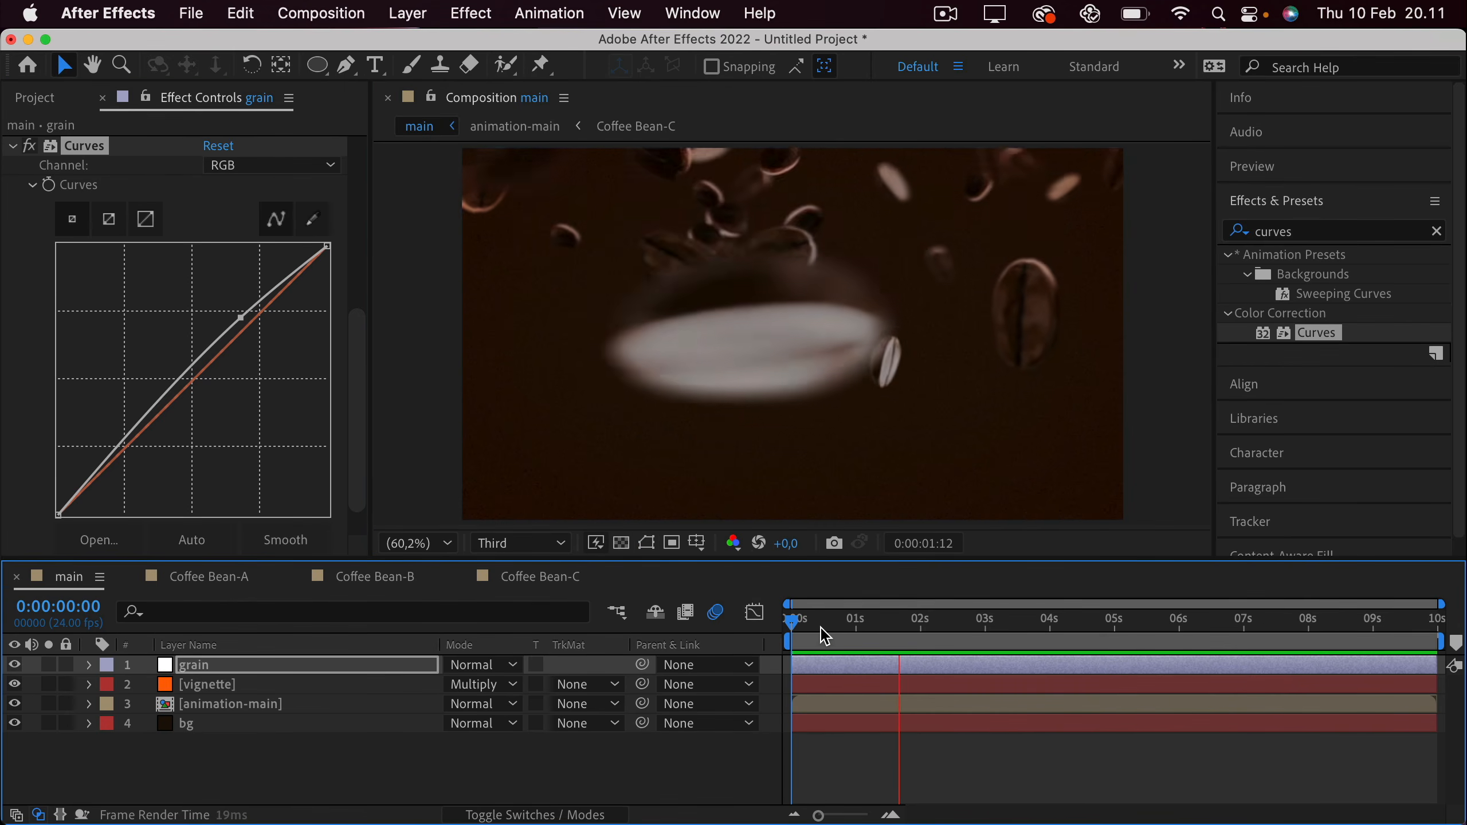
key(space)
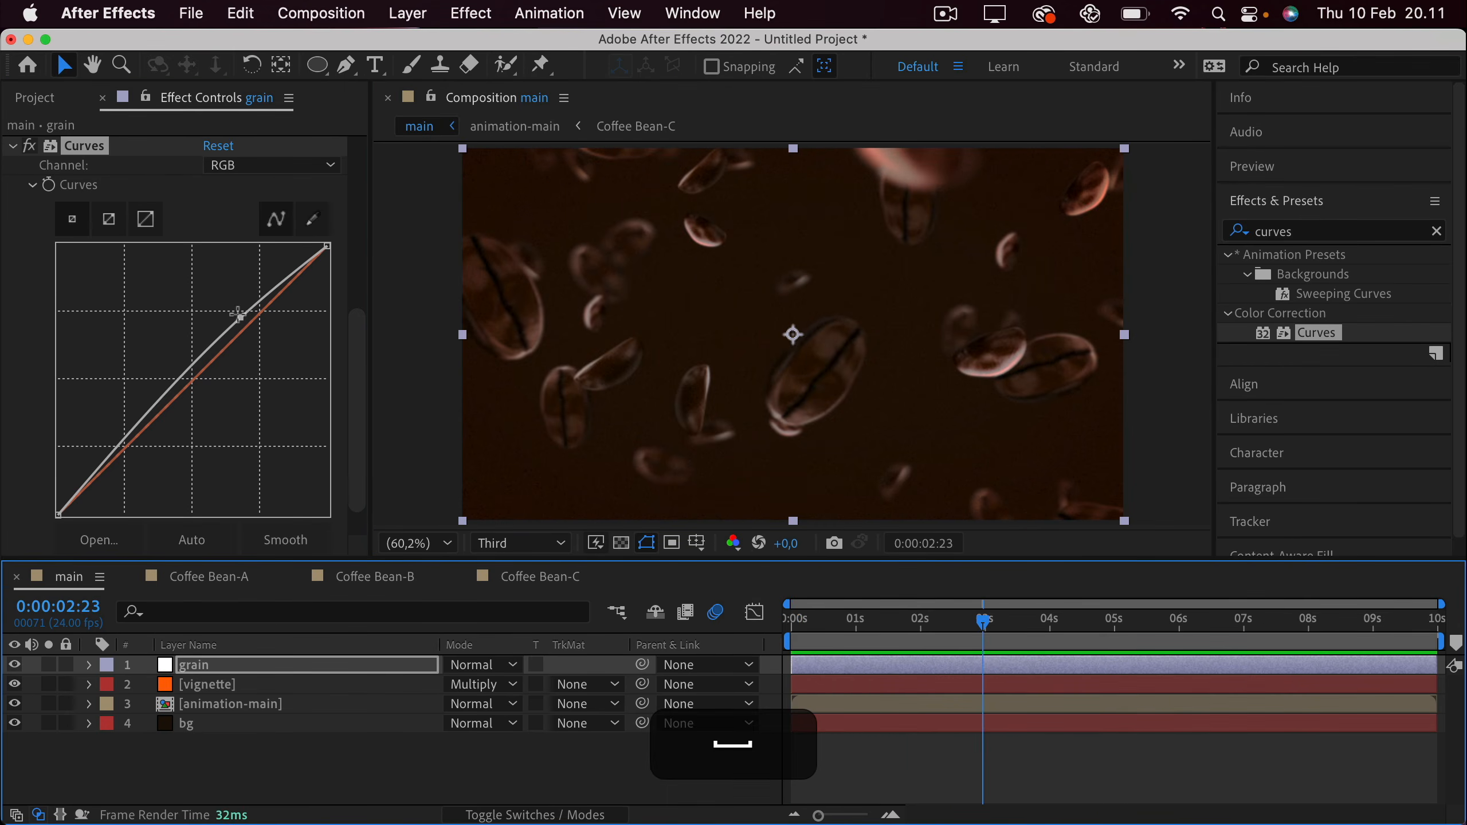
Lower the RGB curve's upper-midtone point slightly for a subtler lift and preview the animation from the start.
click(242, 327)
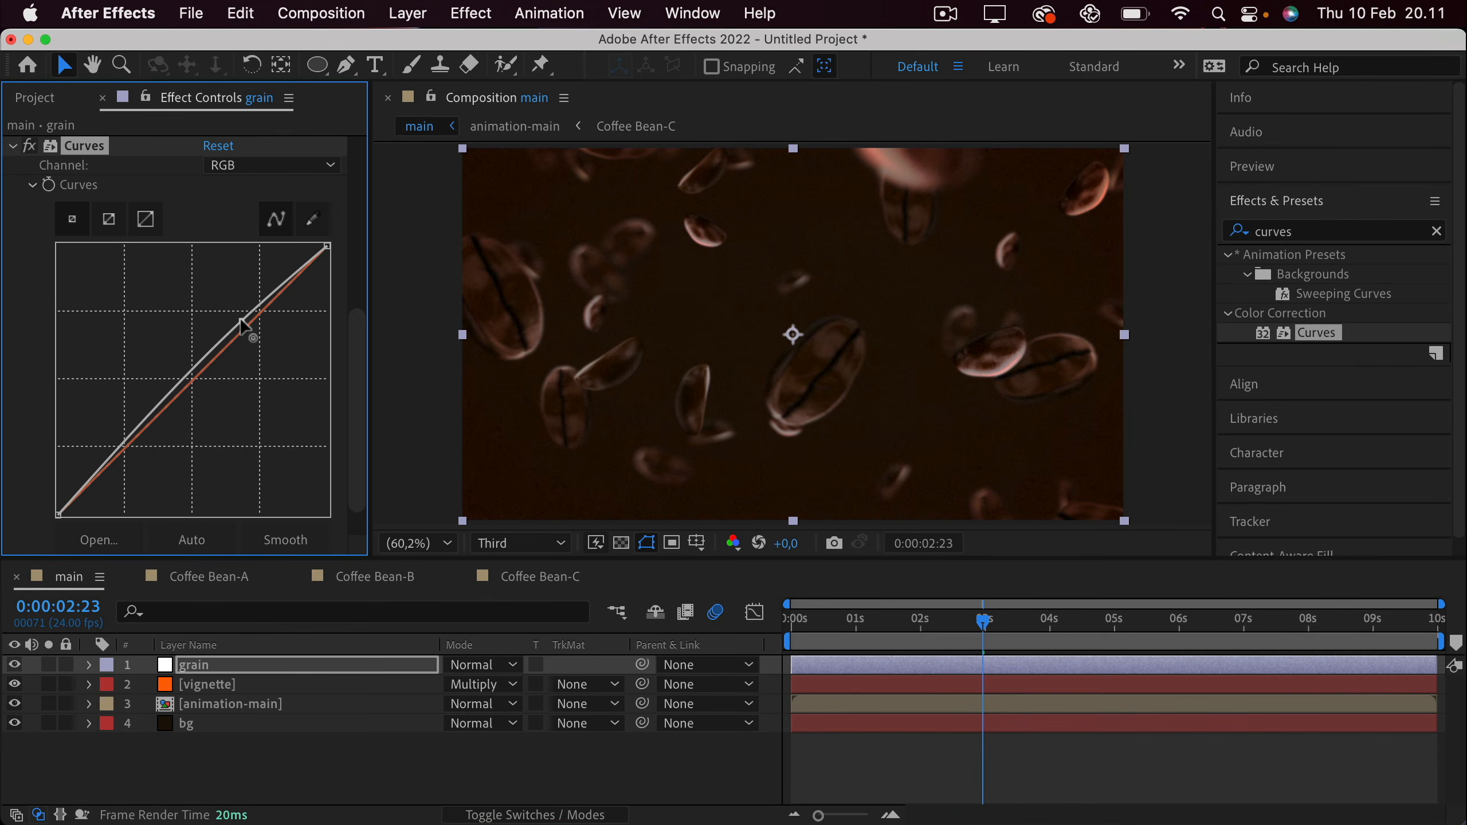
click(790, 622)
key(space)
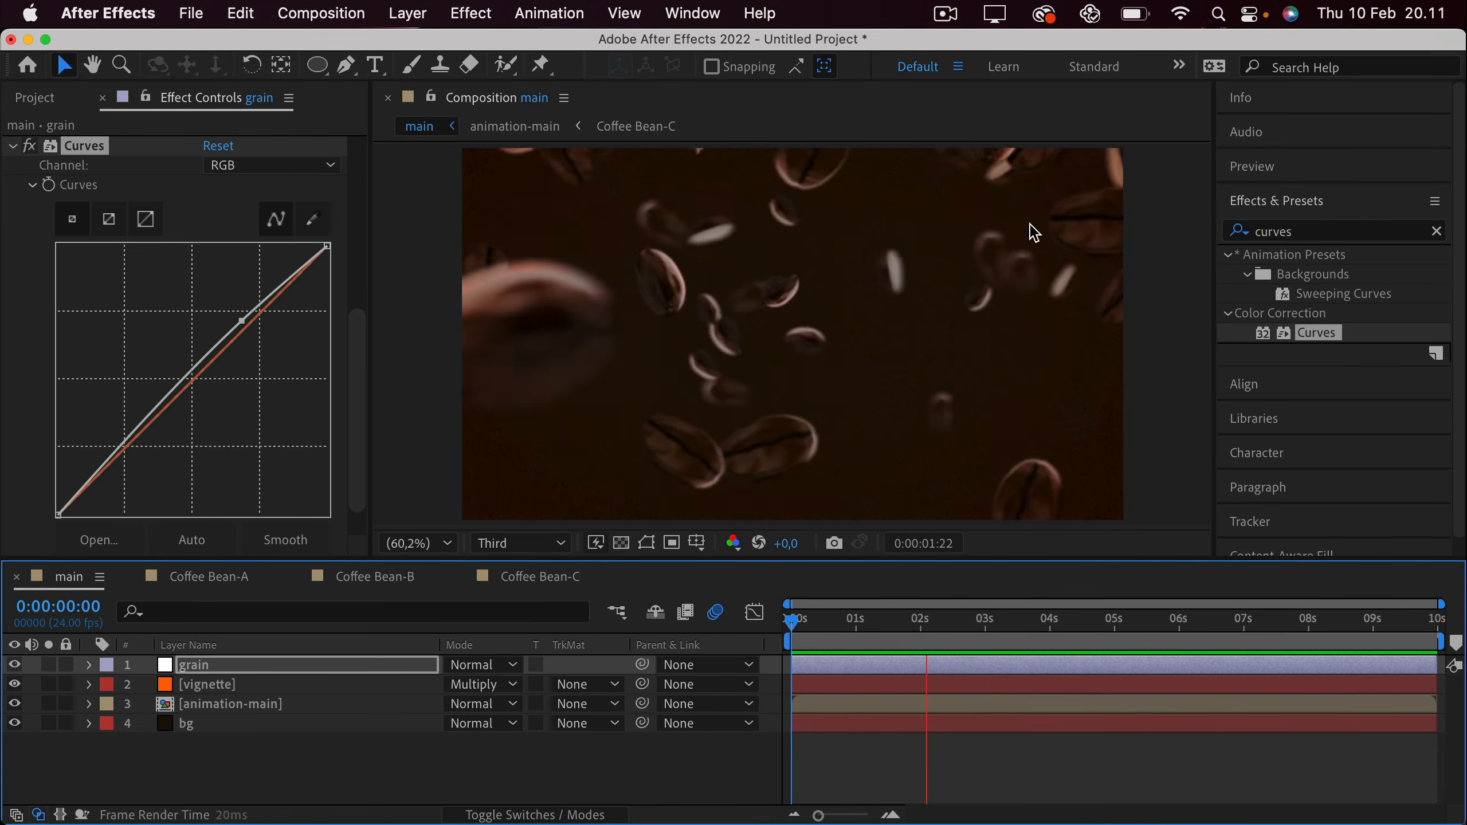
click(907, 620)
click(942, 735)
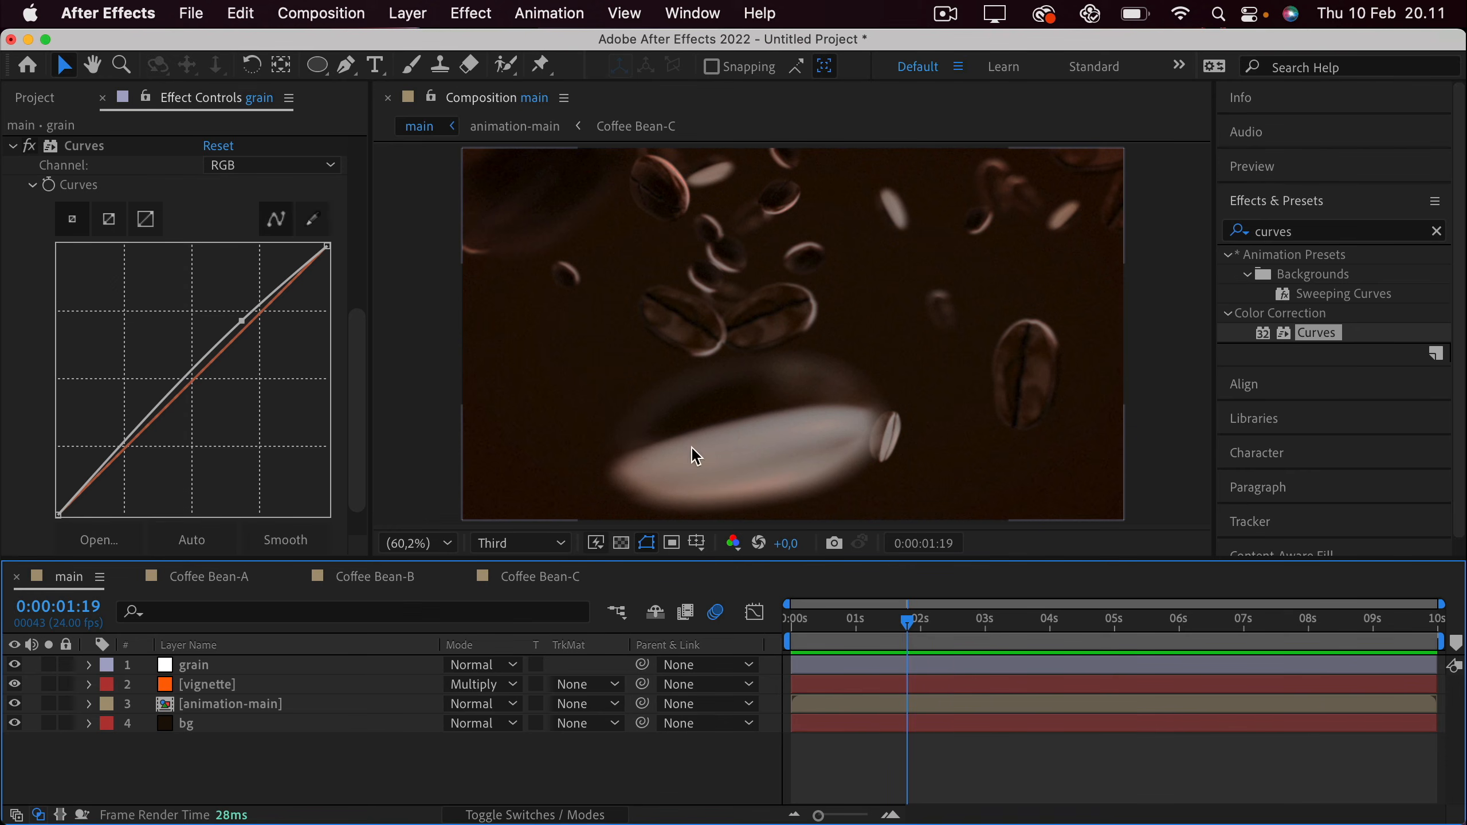
Create a text layer reading COFFEE near the middle of the main composition.
key(super+6)
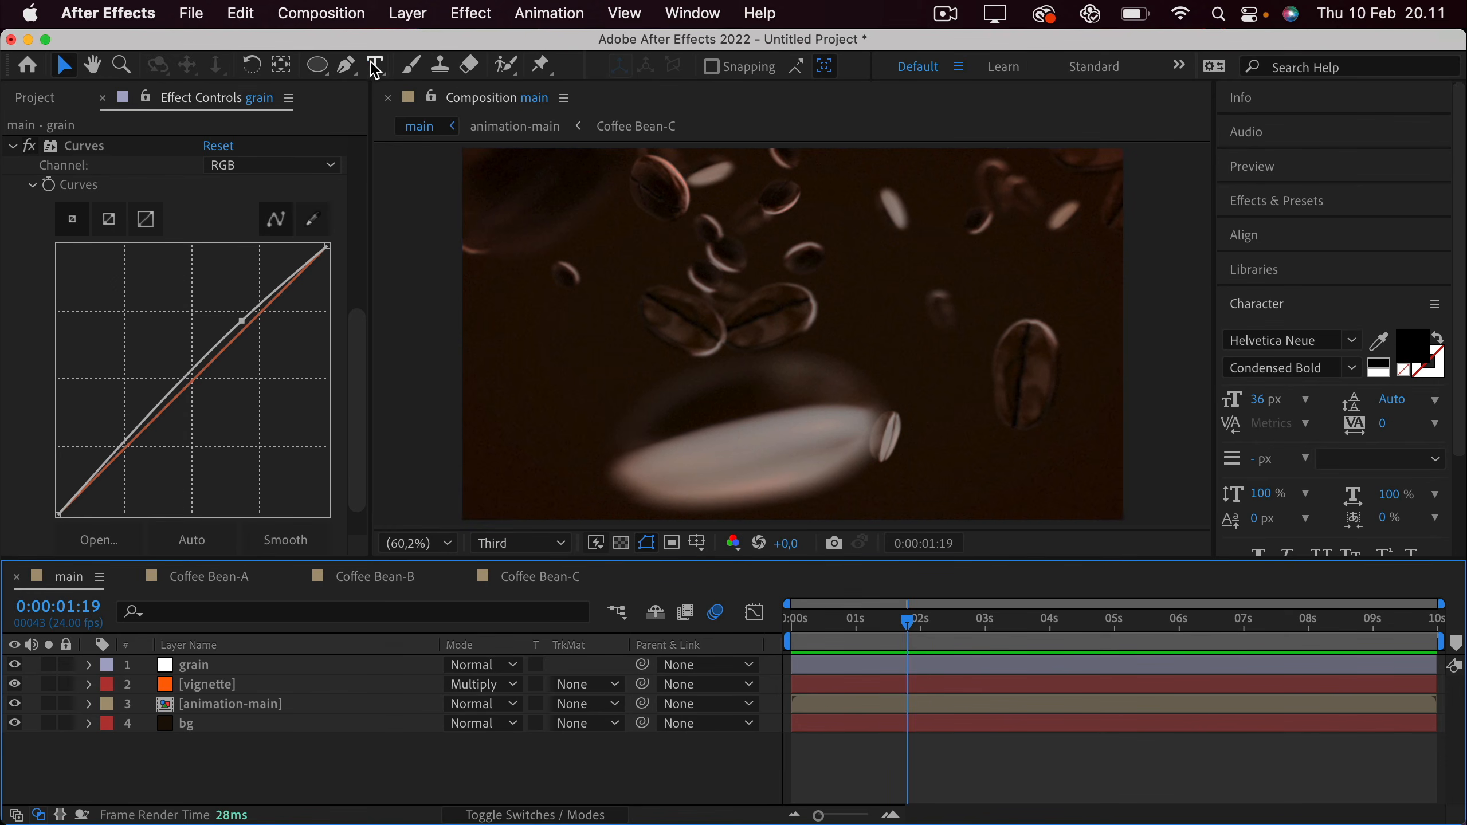
click(375, 65)
click(665, 344)
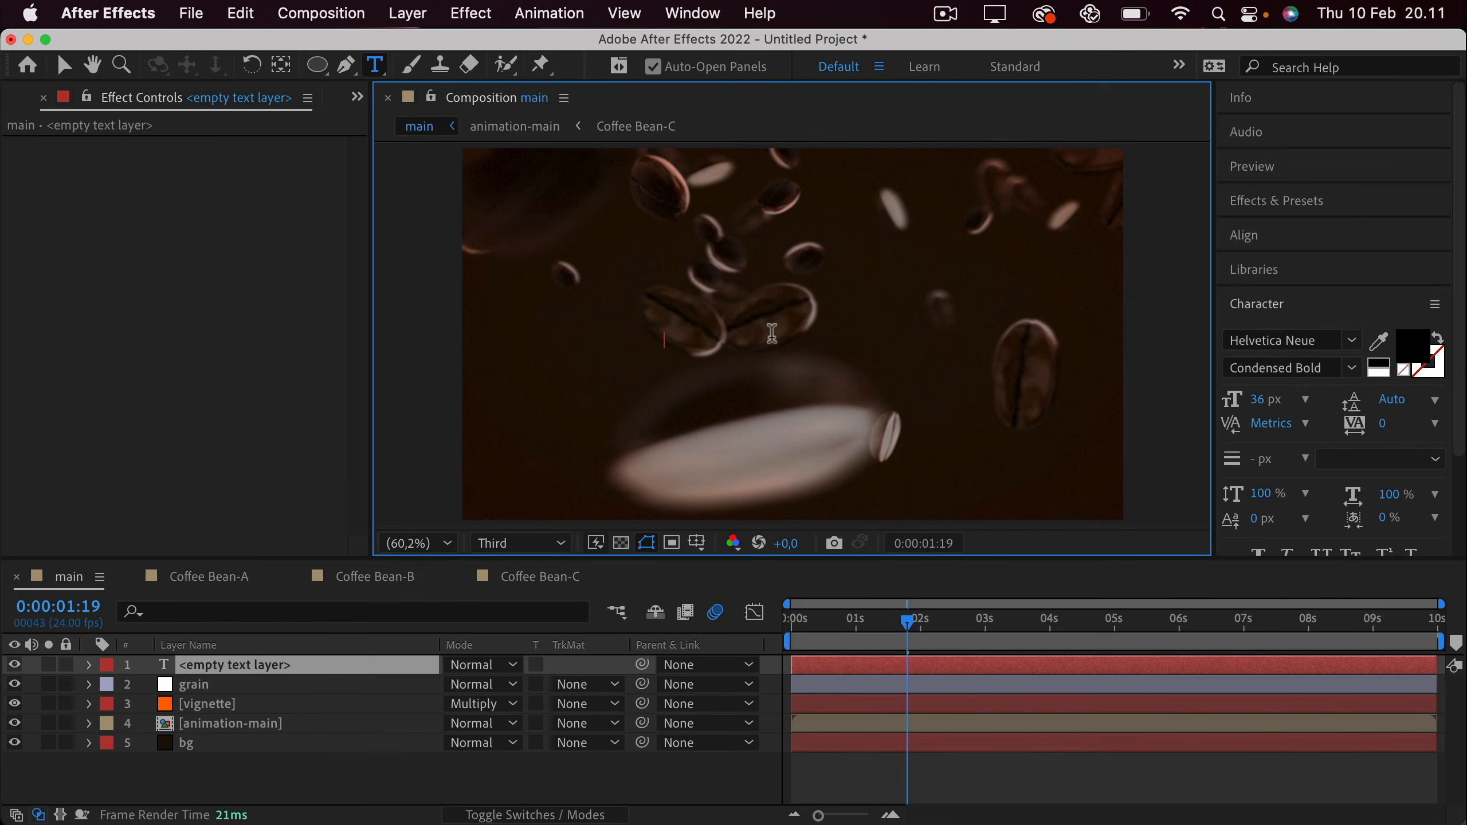
text(COFFEE)
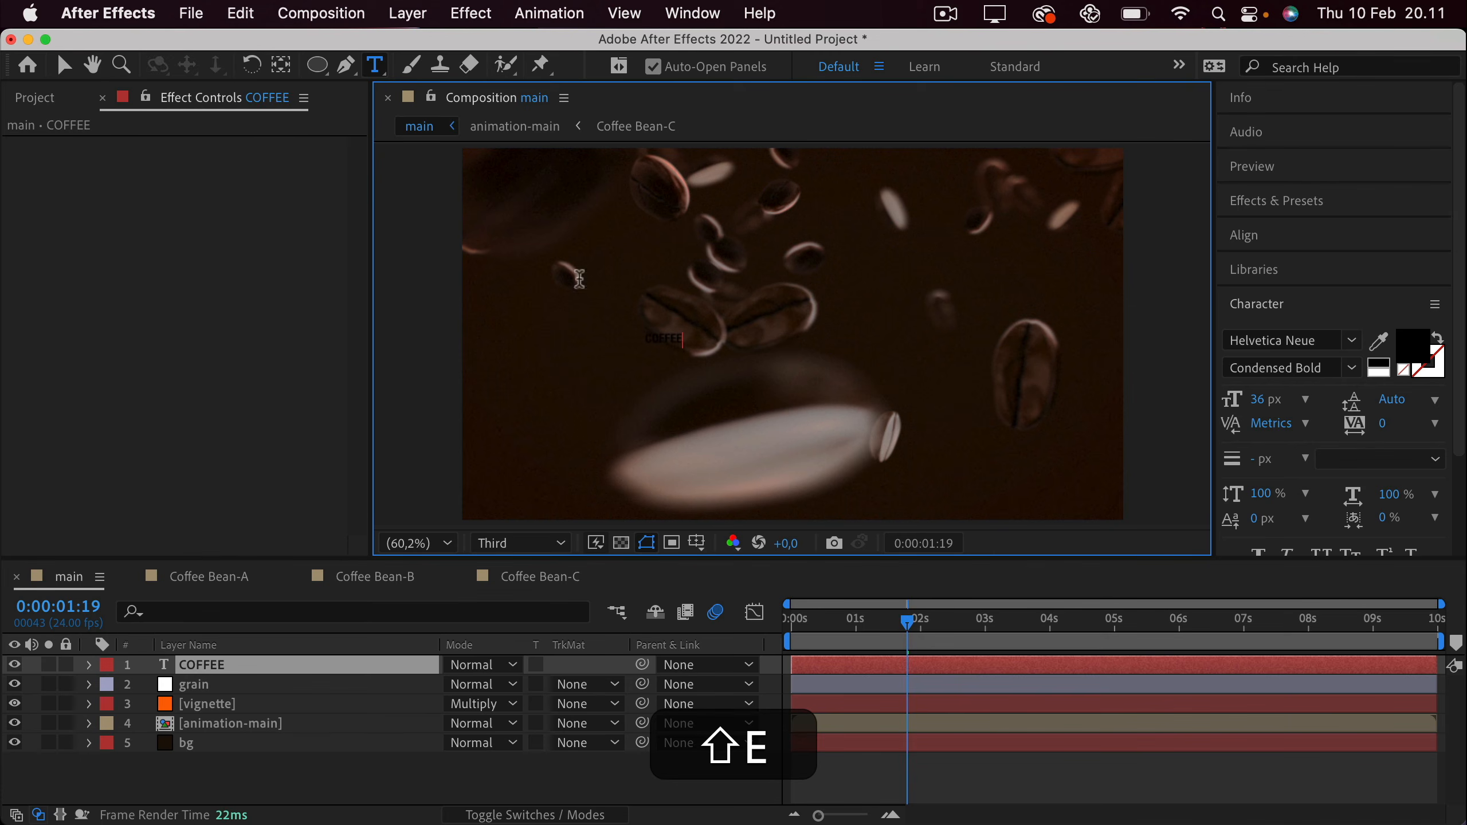
click(62, 65)
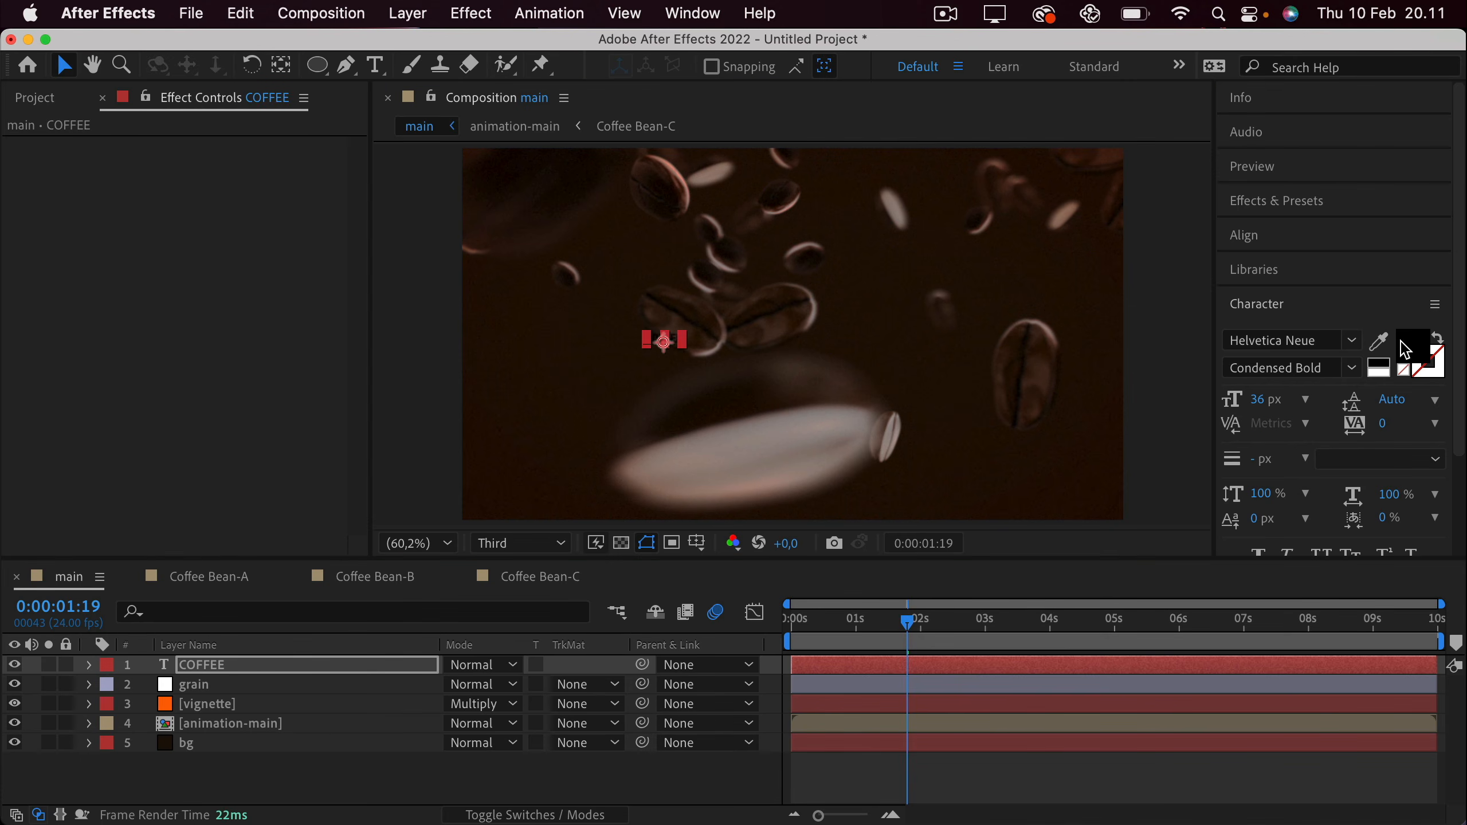
Set the COFFEE text's fill to white (FFFFFF), enlarge it to about half the frame width, and position it near the frame's centre.
click(1408, 347)
click(911, 383)
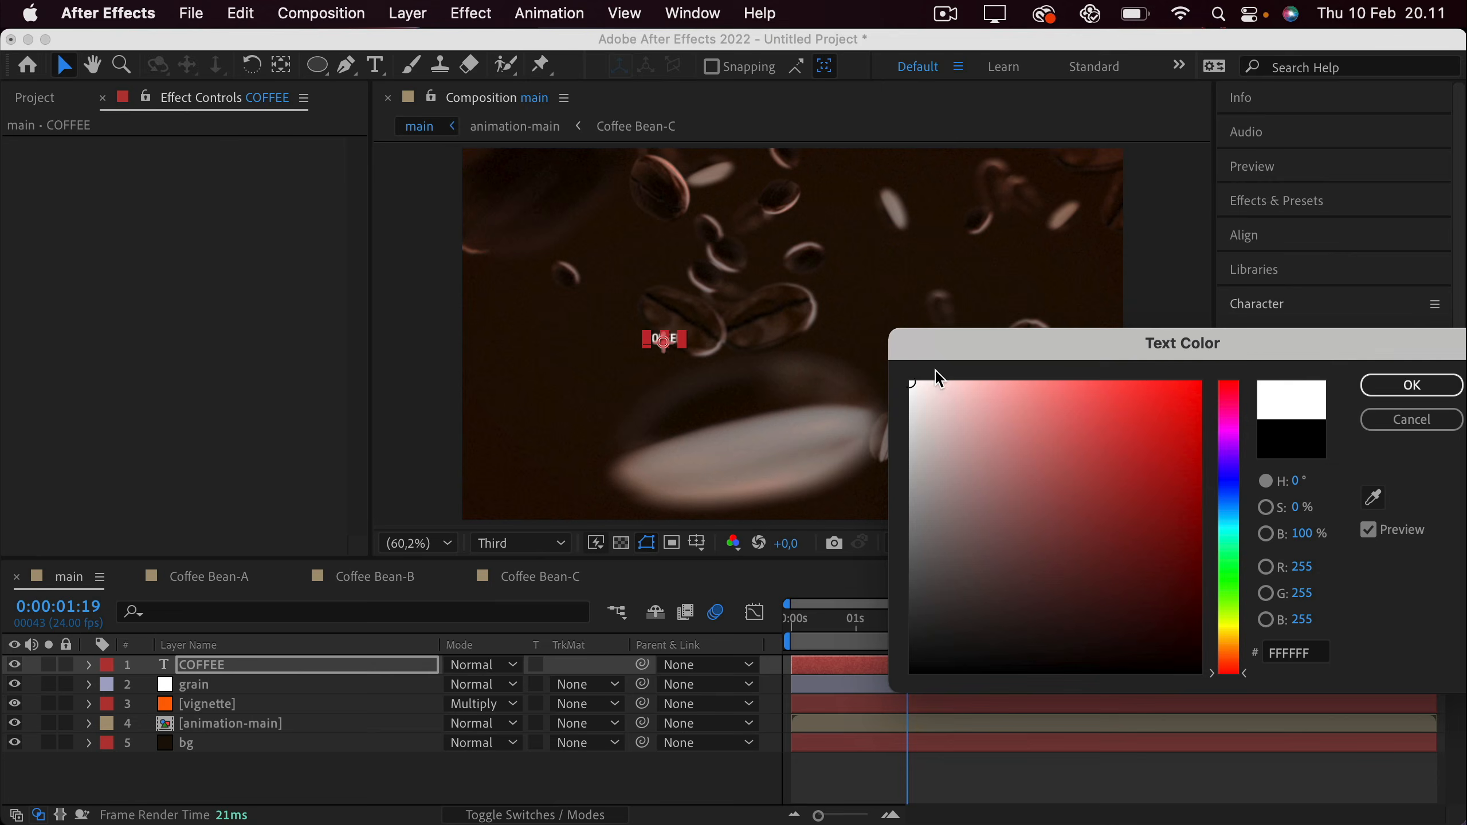
click(1398, 386)
drag(682, 343, 836, 405)
drag(752, 348, 861, 372)
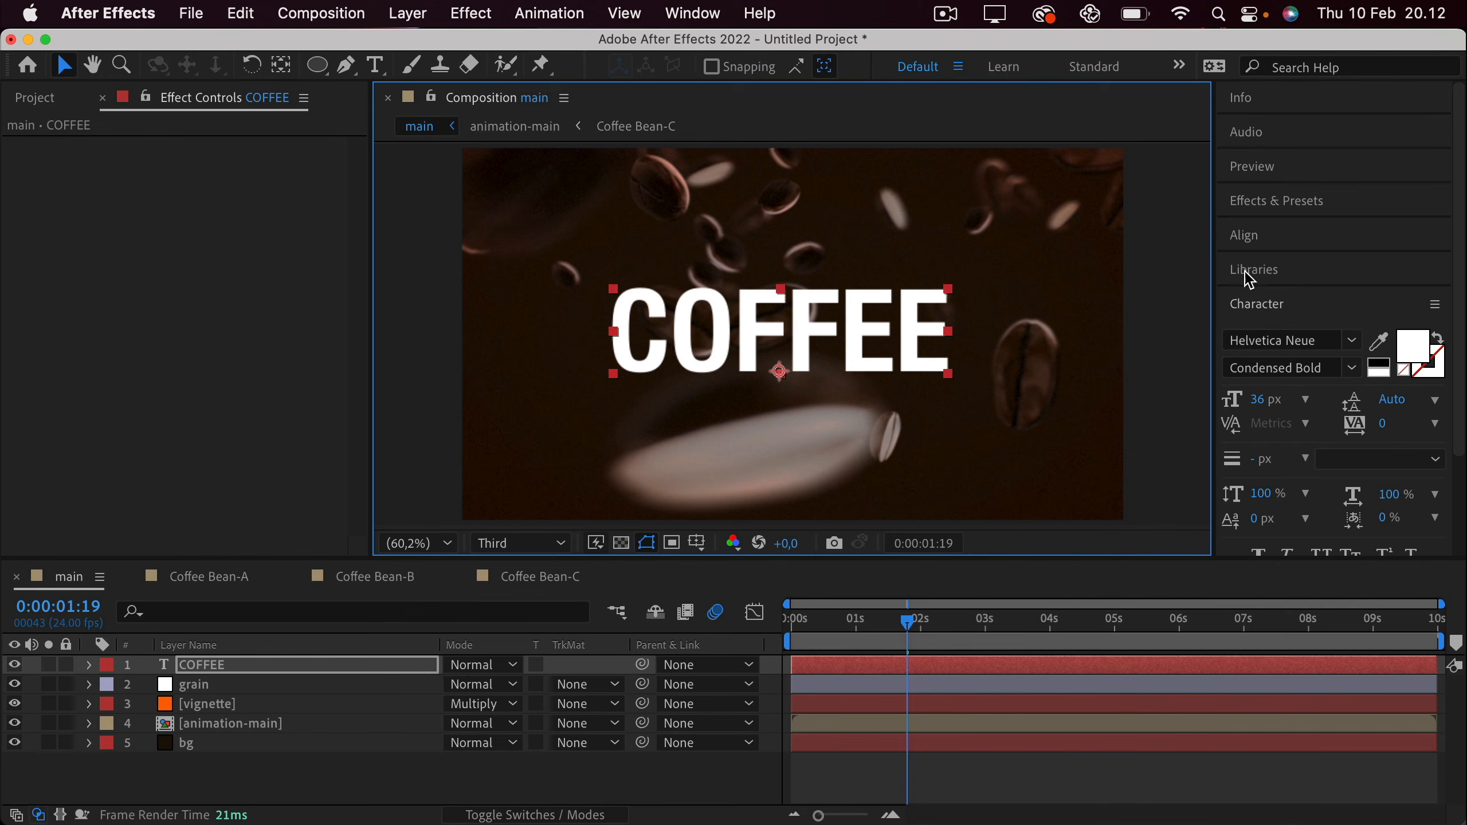
With the COFFEE text center-aligned, move its anchor point to the middle of the word using the Pan Behind tool.
click(1277, 304)
click(1277, 338)
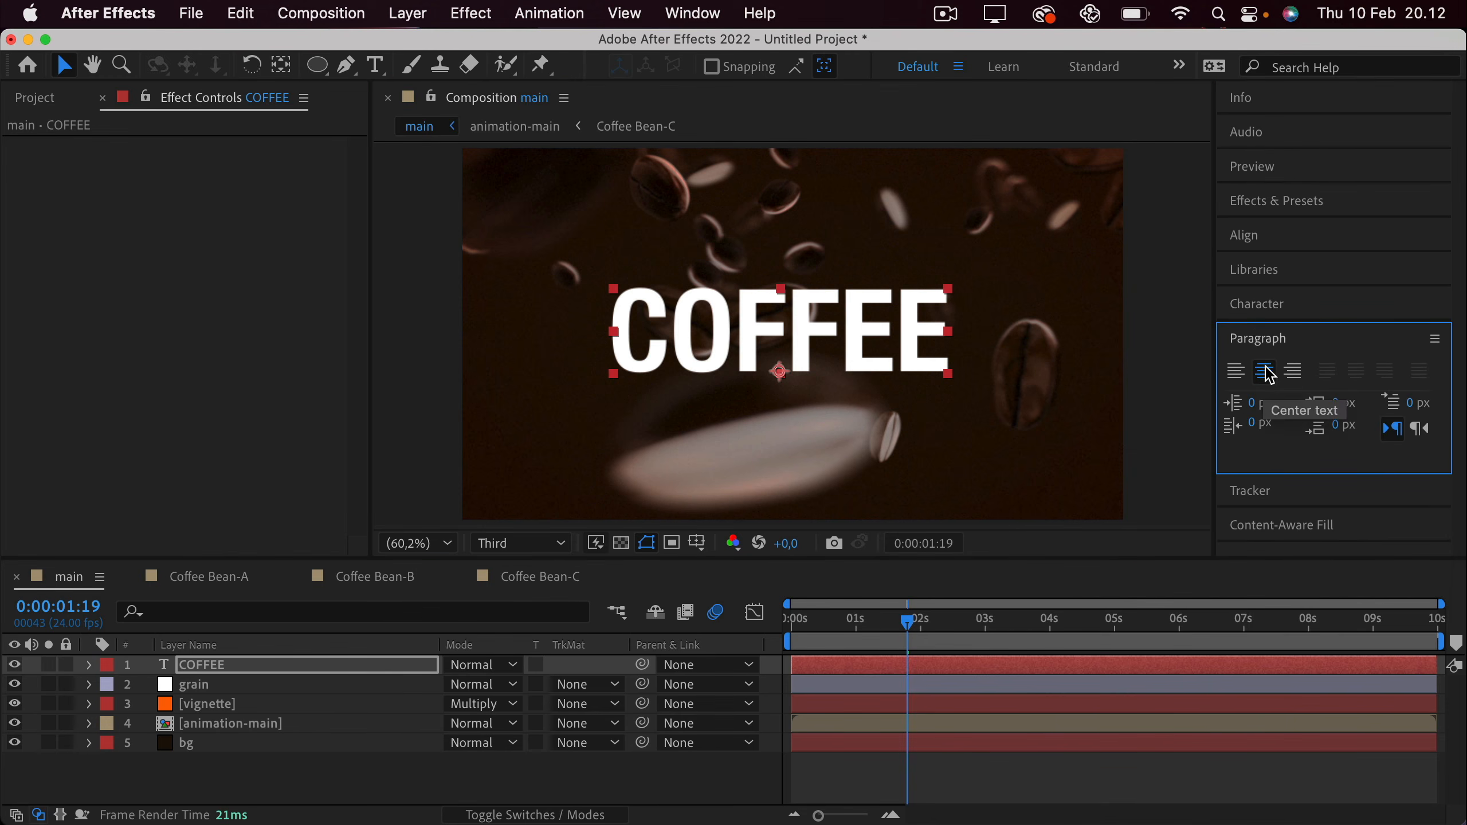
click(278, 67)
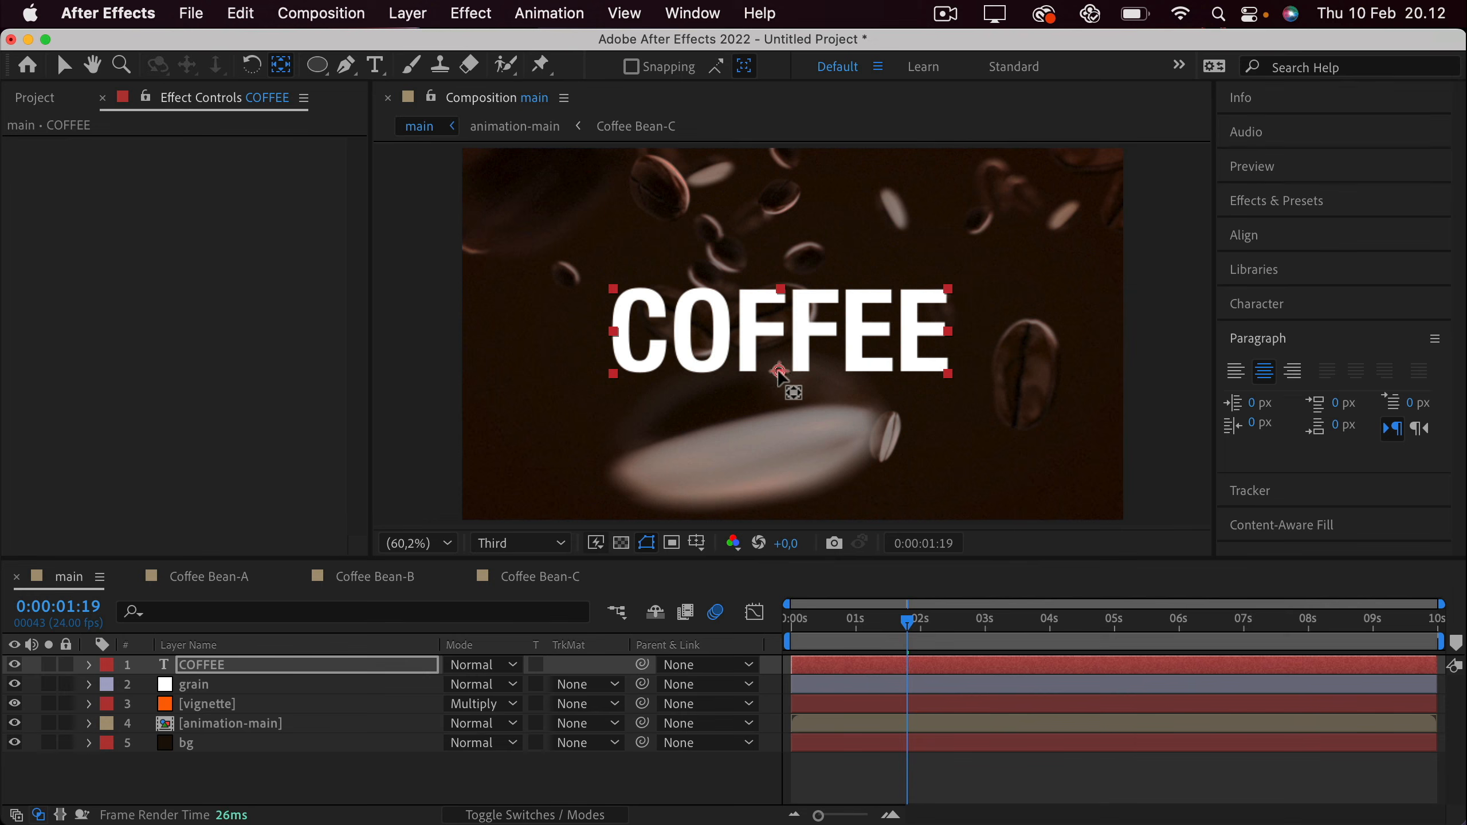
drag(779, 371, 781, 331)
Cut the COFFEE layer from the main composition and paste it into the animation-main composition.
click(231, 666)
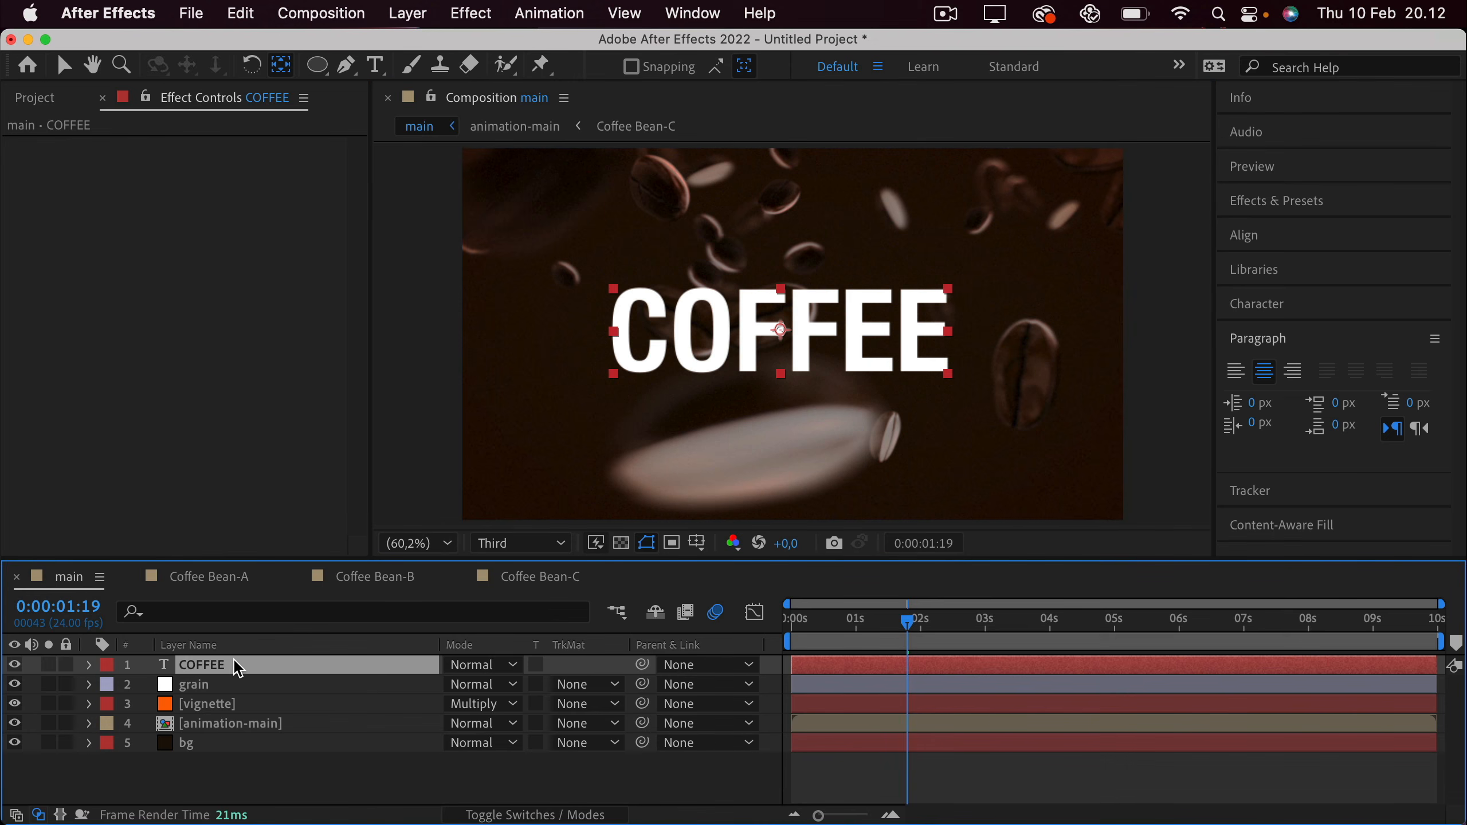
key(super+x)
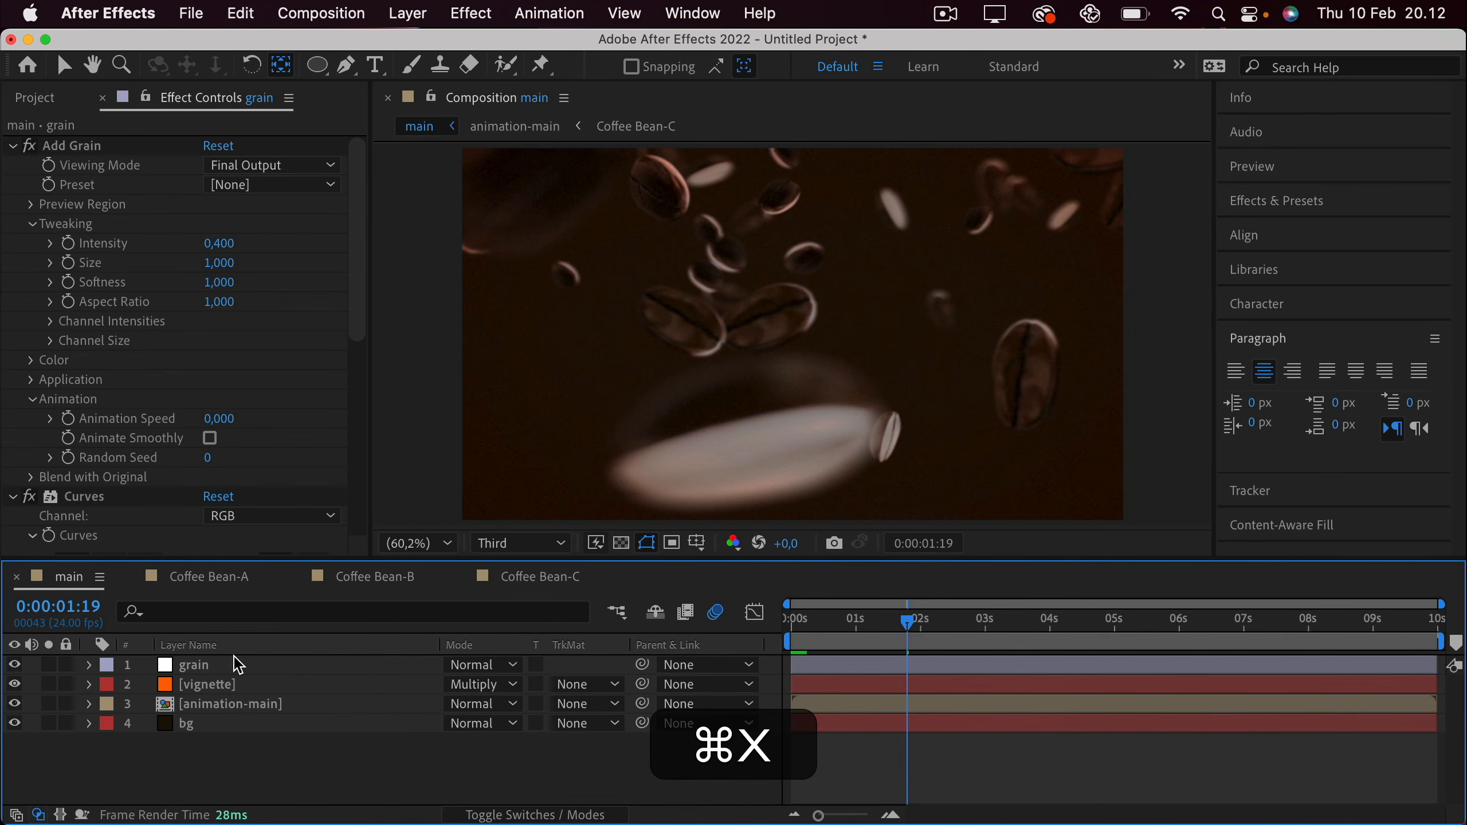
double_click(231, 704)
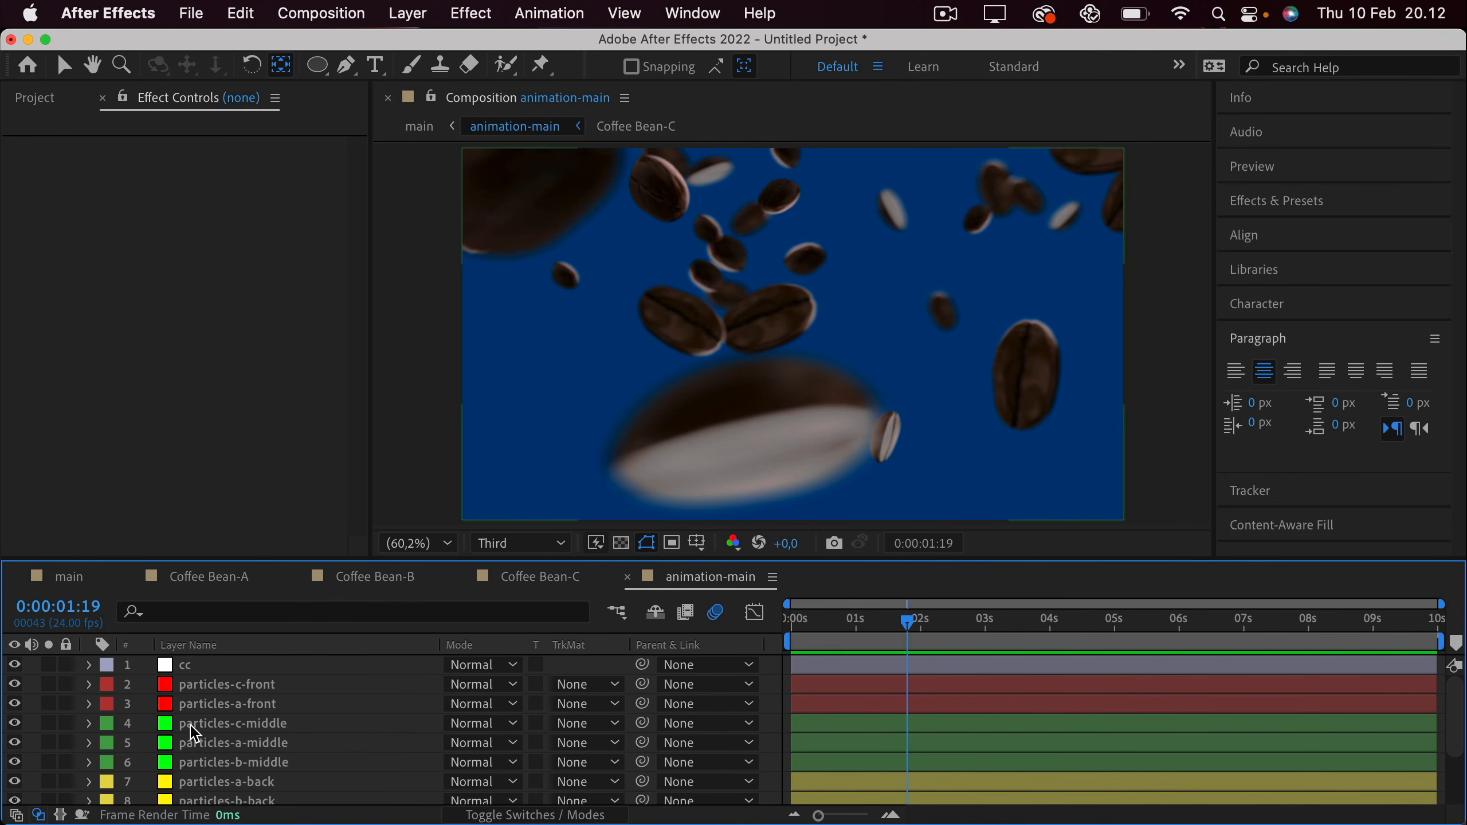
key(super+v)
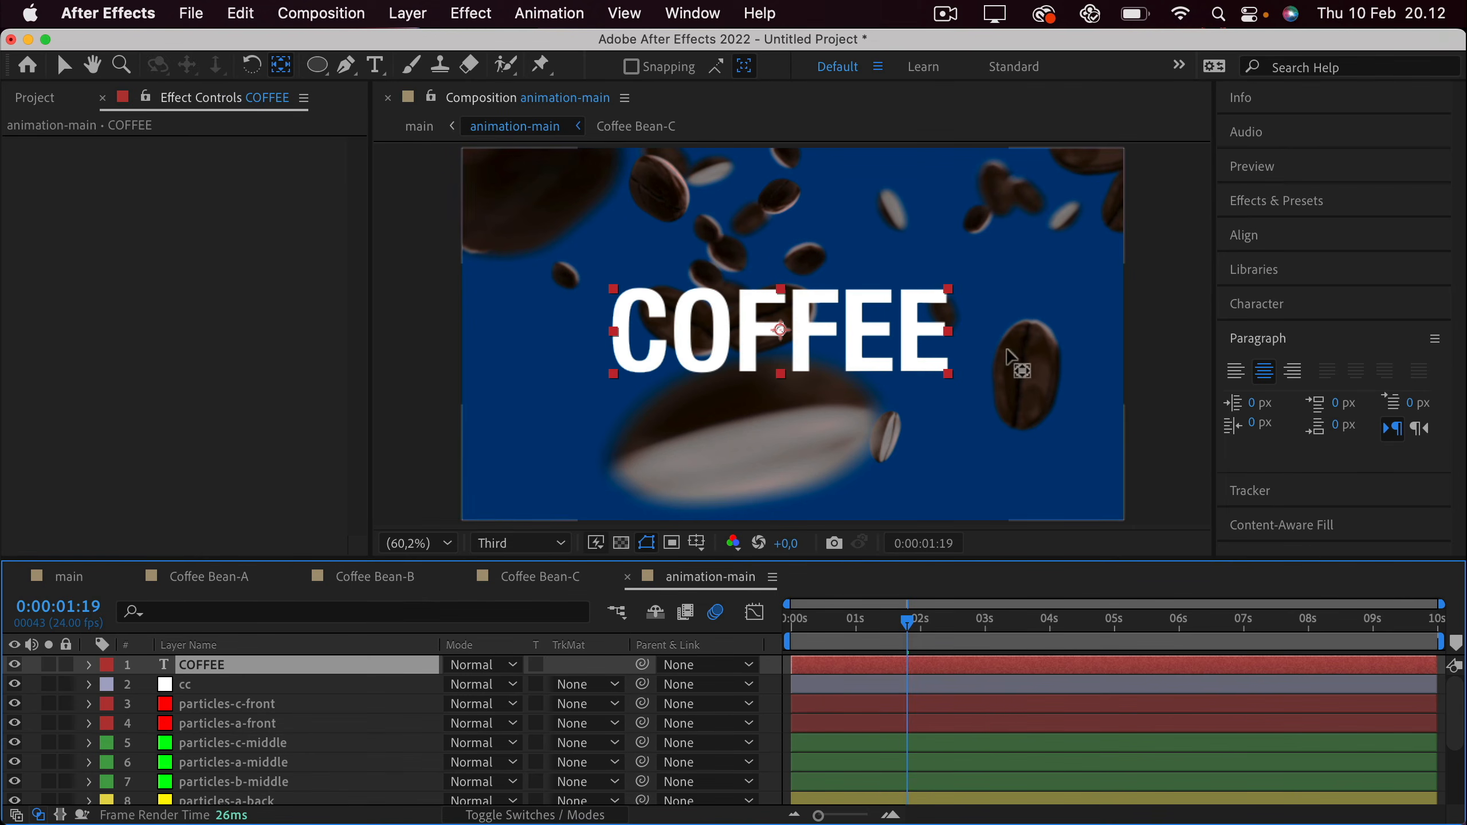
Center the COFFEE layer horizontally and vertically in the composition and place it between particles-a-front and particles-c-middle.
click(1259, 238)
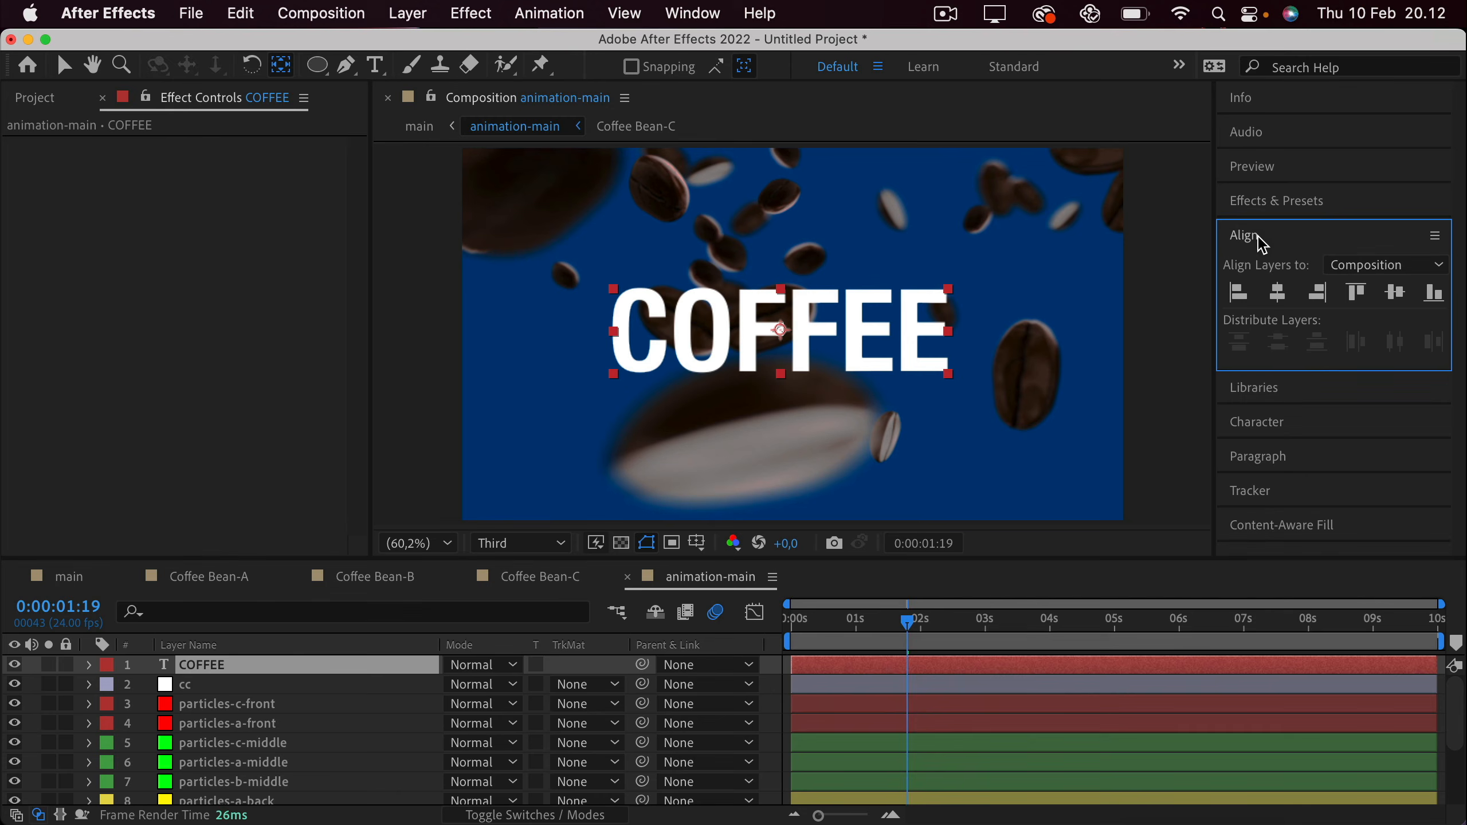
click(1277, 293)
click(1391, 294)
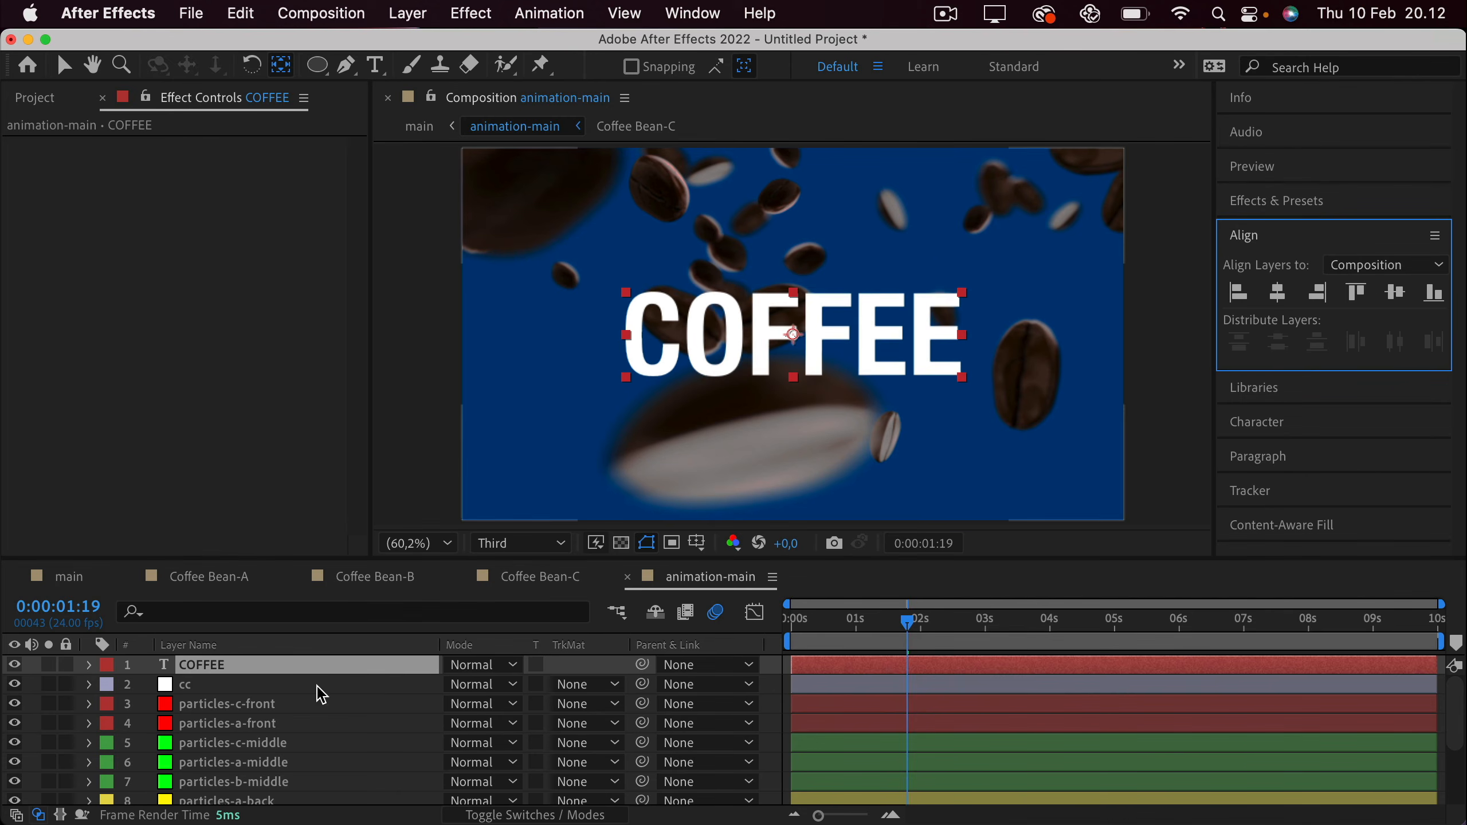
drag(225, 664, 249, 738)
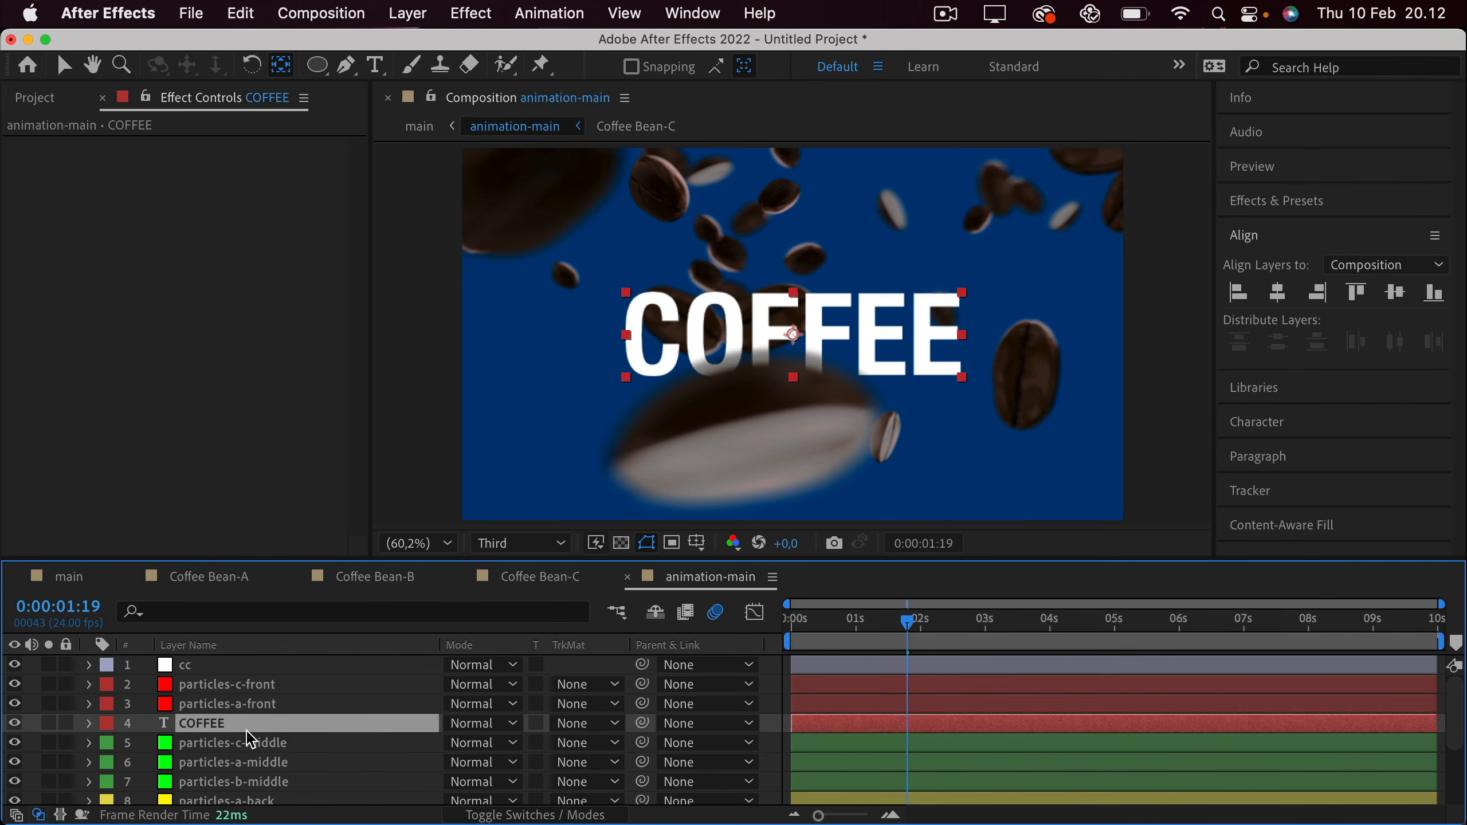
Return to the main composition and preview the animation with the COFFEE text from the start.
click(222, 577)
click(69, 576)
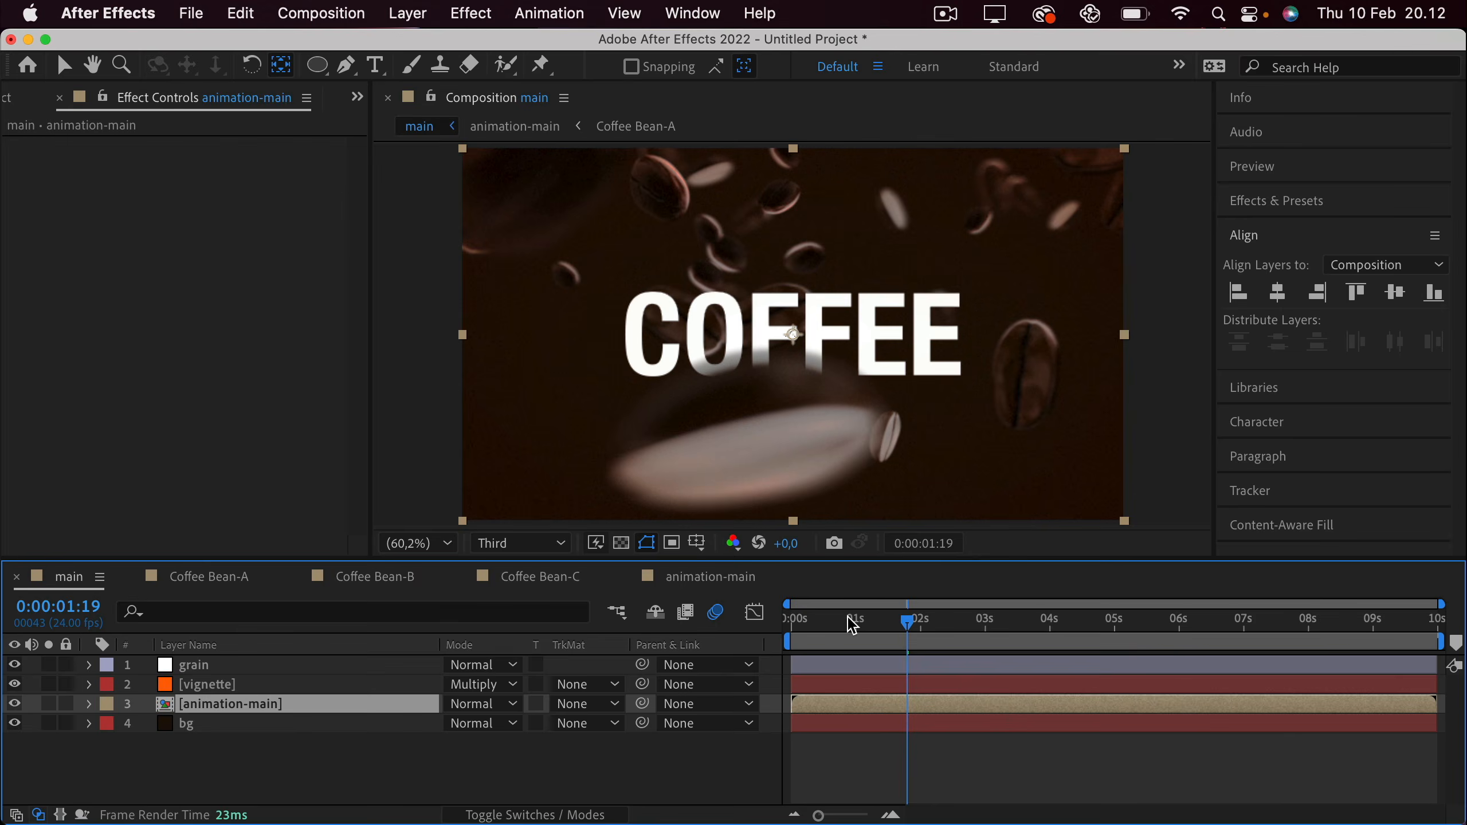
key(space)
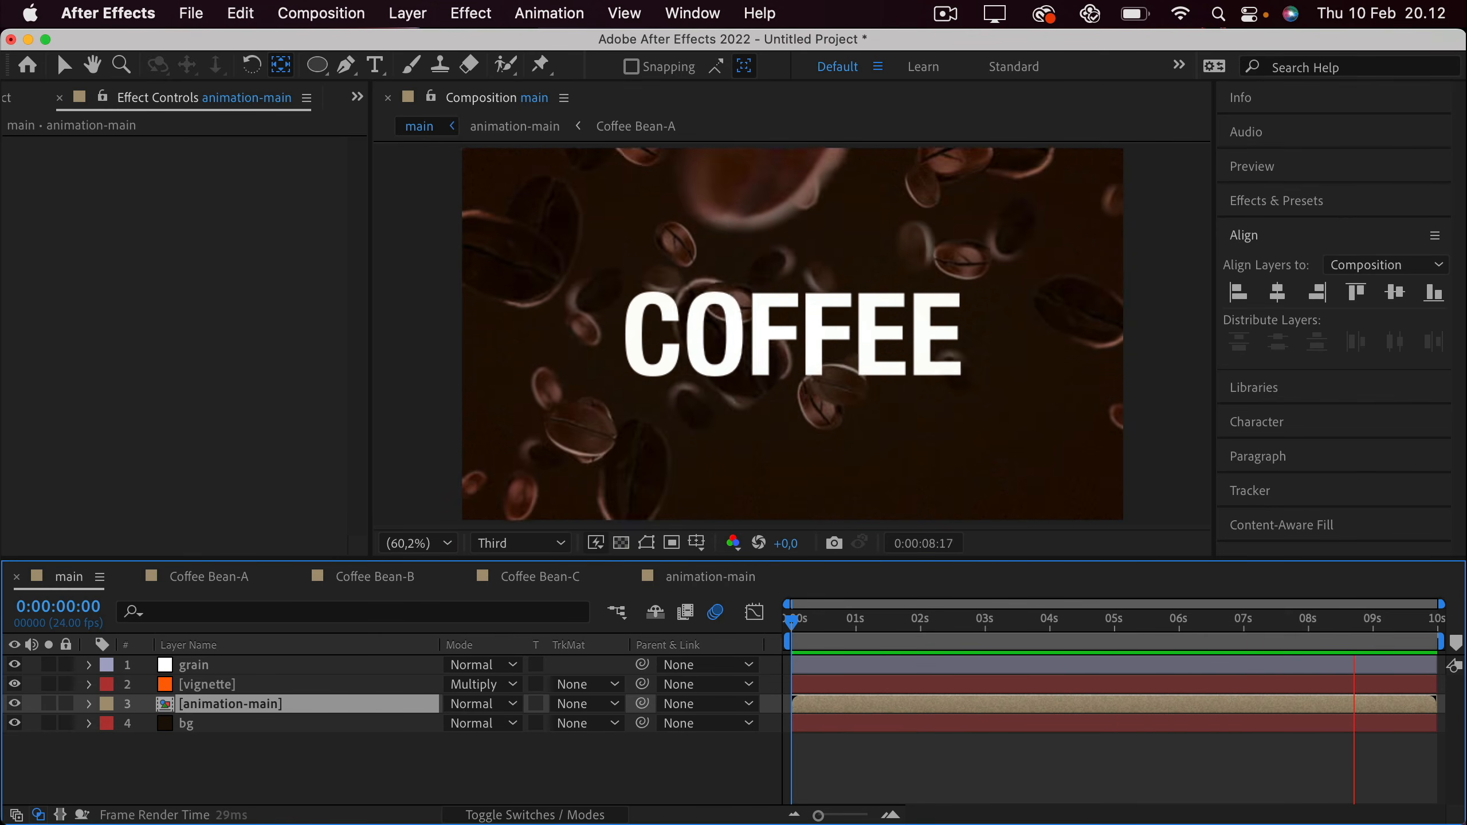
key(space)
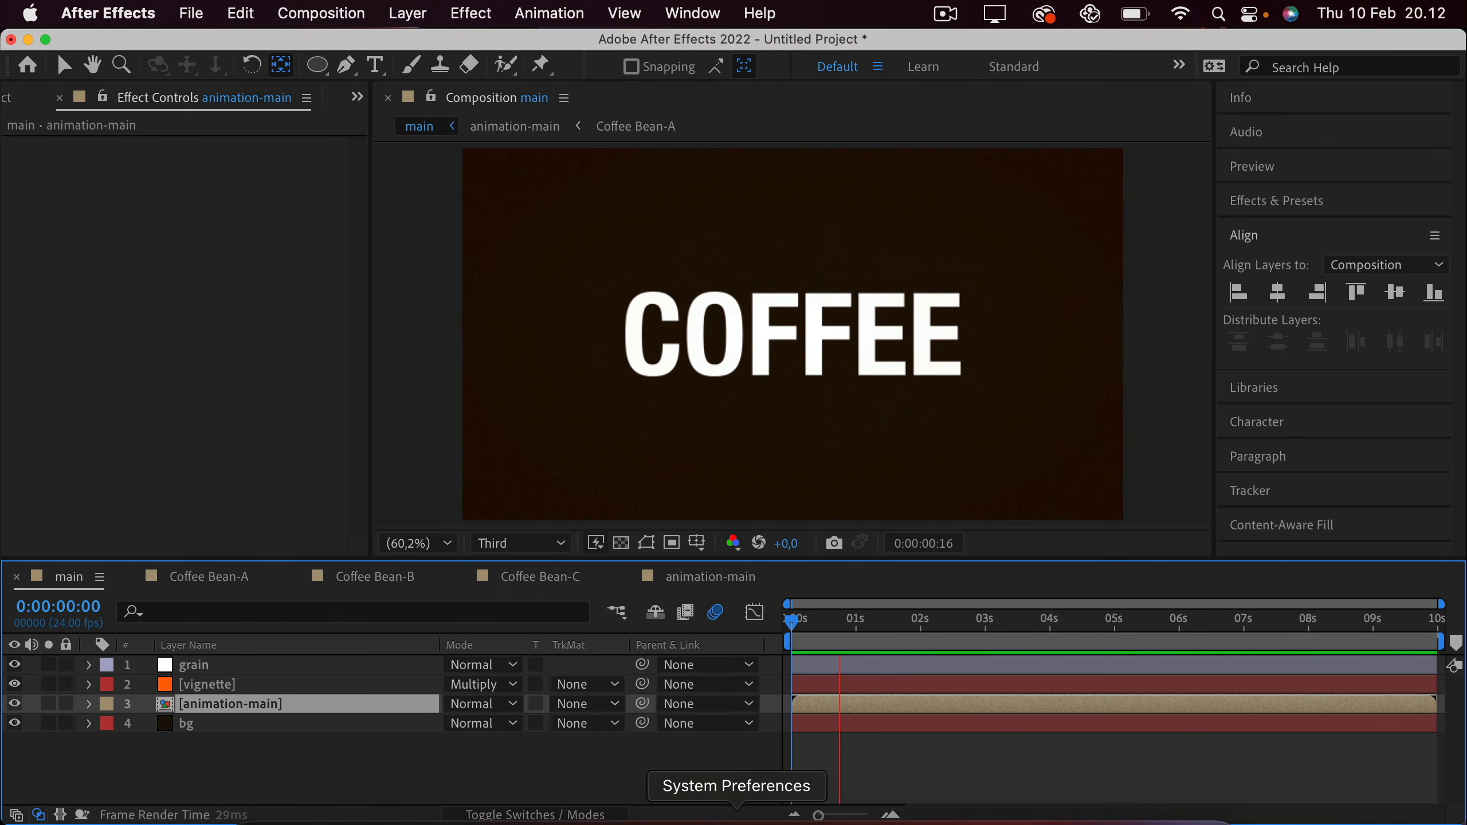
Start the work area at 0:00:01:06 and preview the animation from there.
click(870, 622)
mouse_move(873, 630)
mouse_down()
mouse_move(891, 624)
mouse_move(874, 631)
mouse_up()
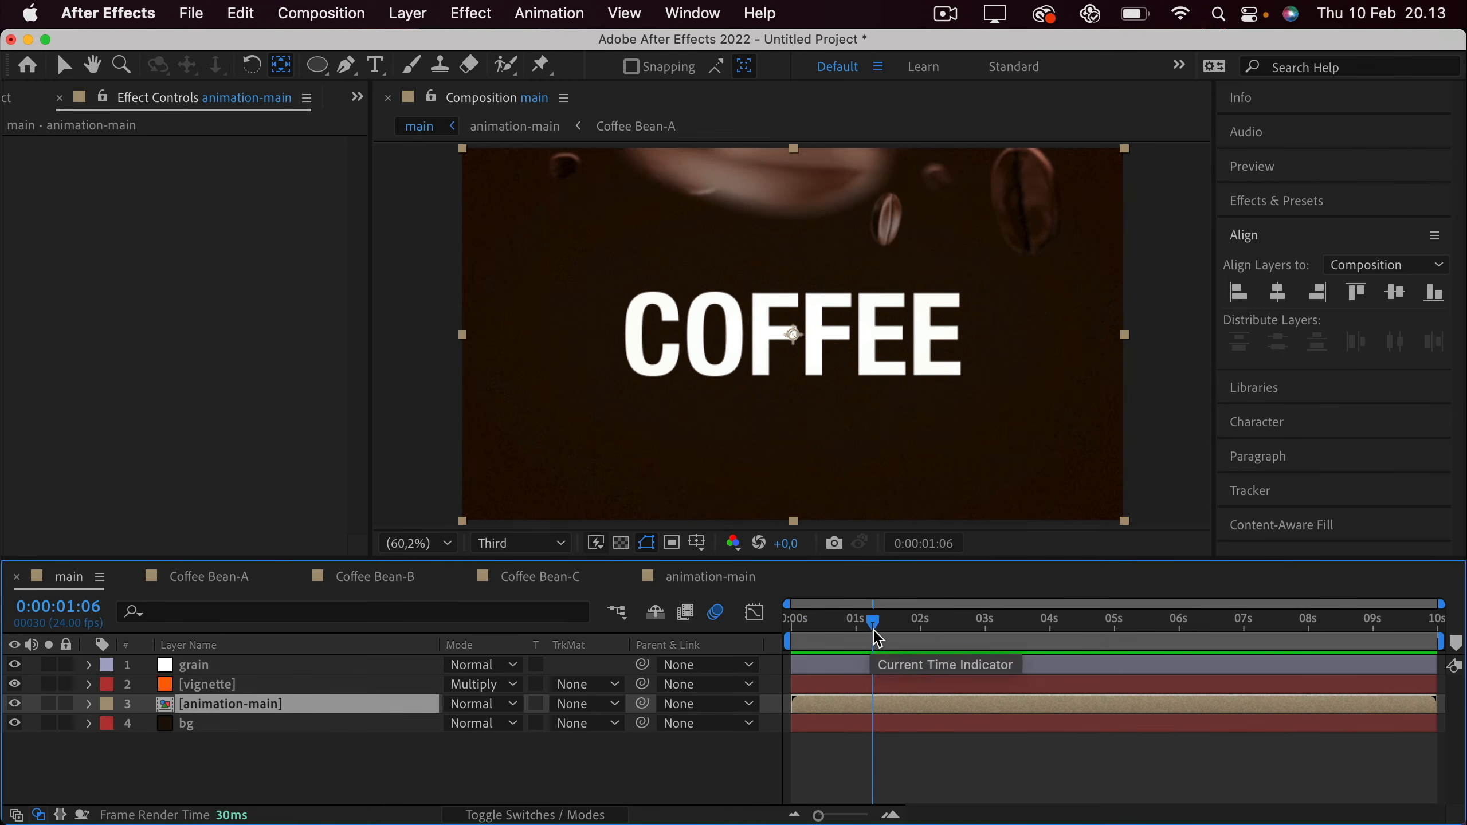
key(b)
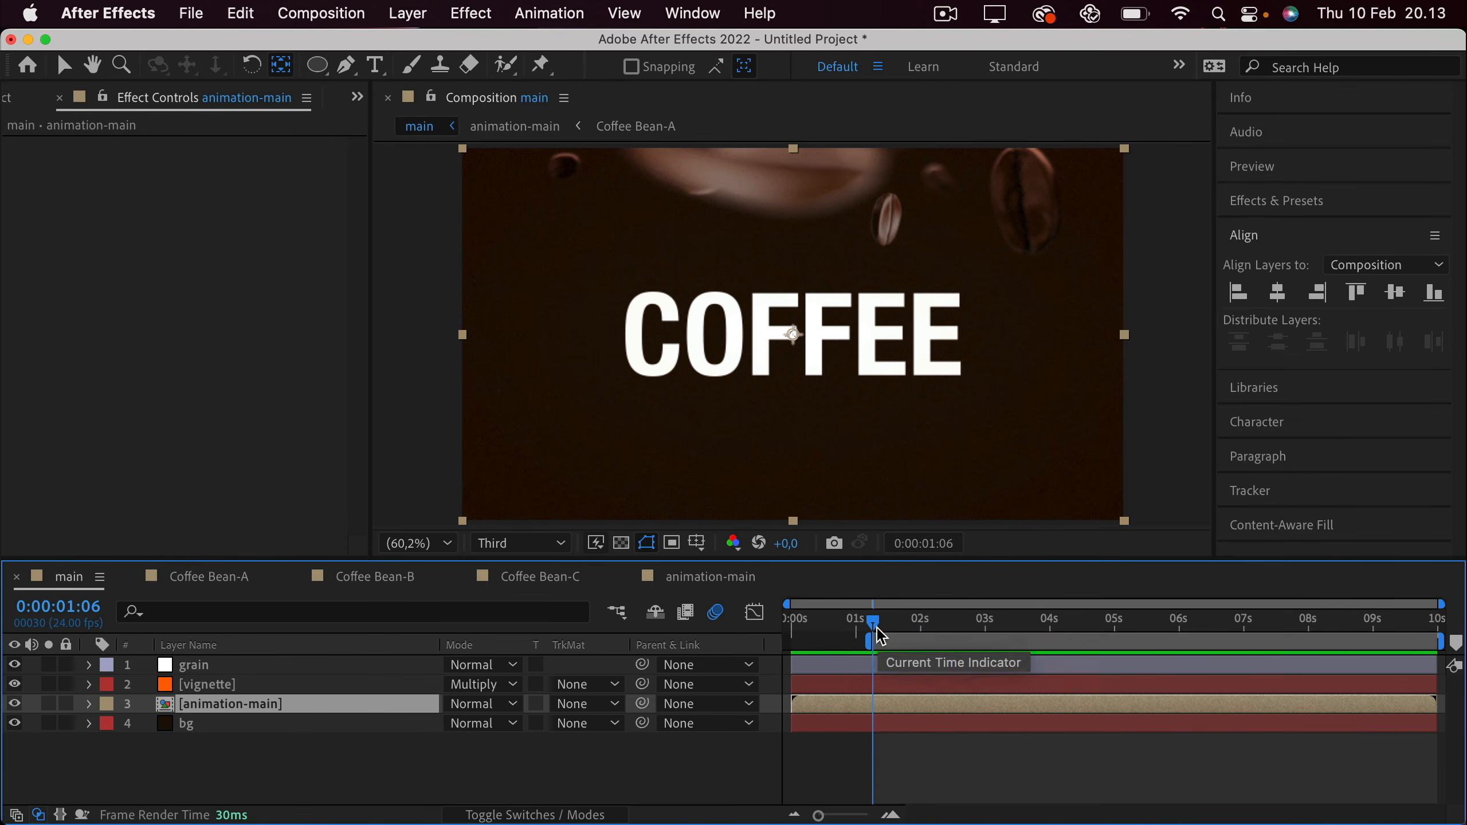
key(space)
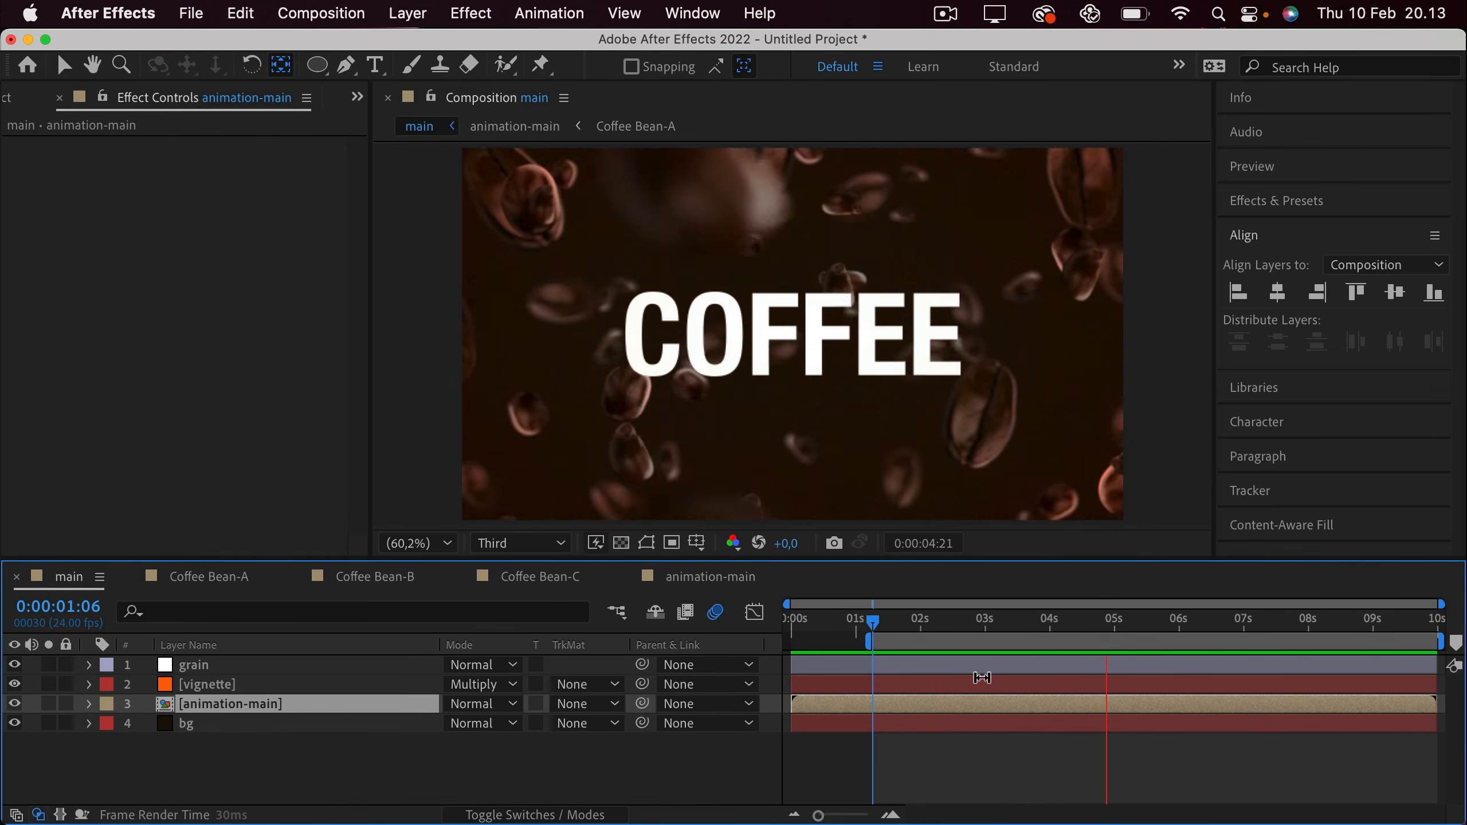
key(space)
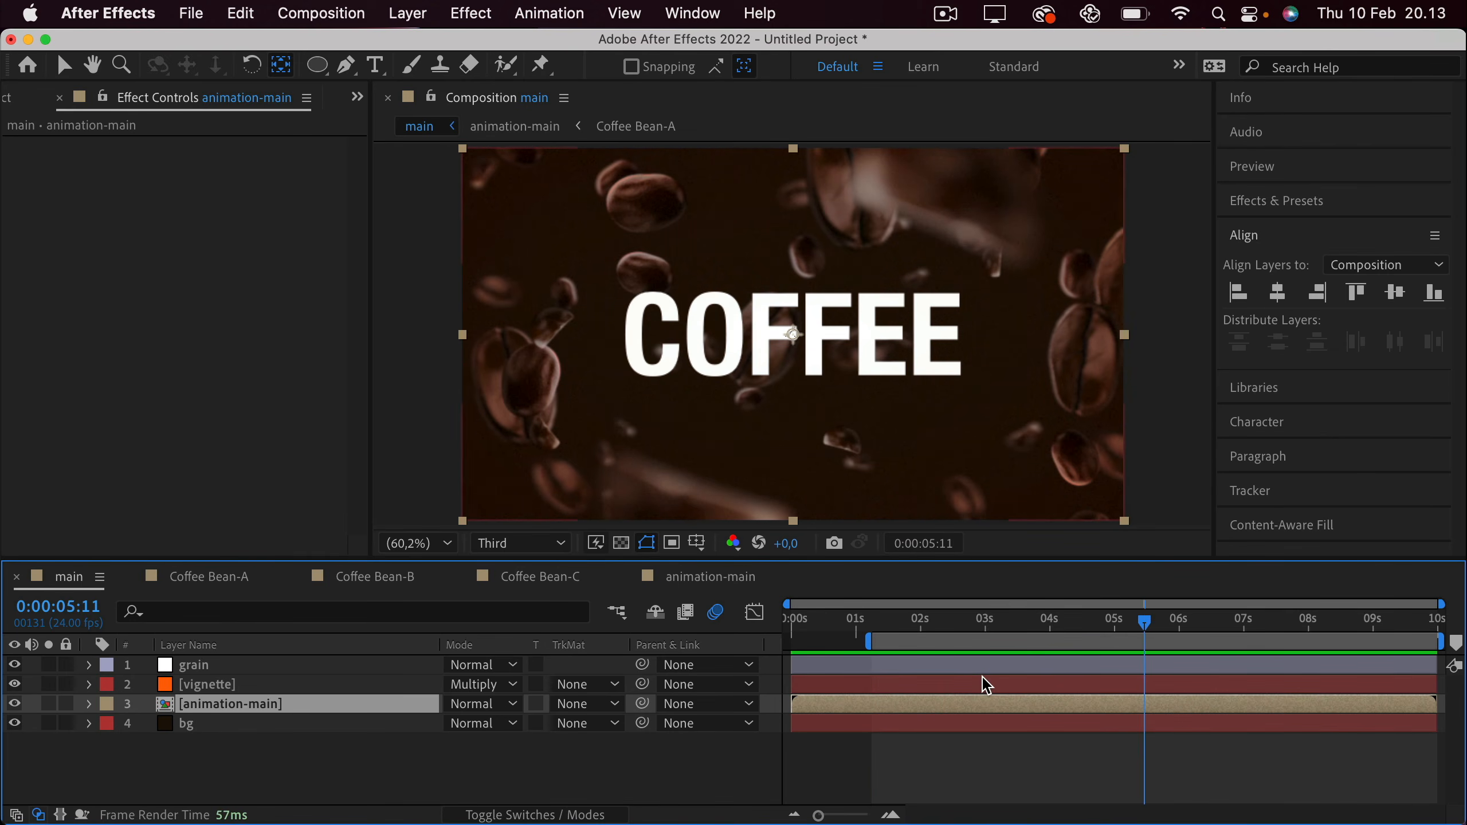